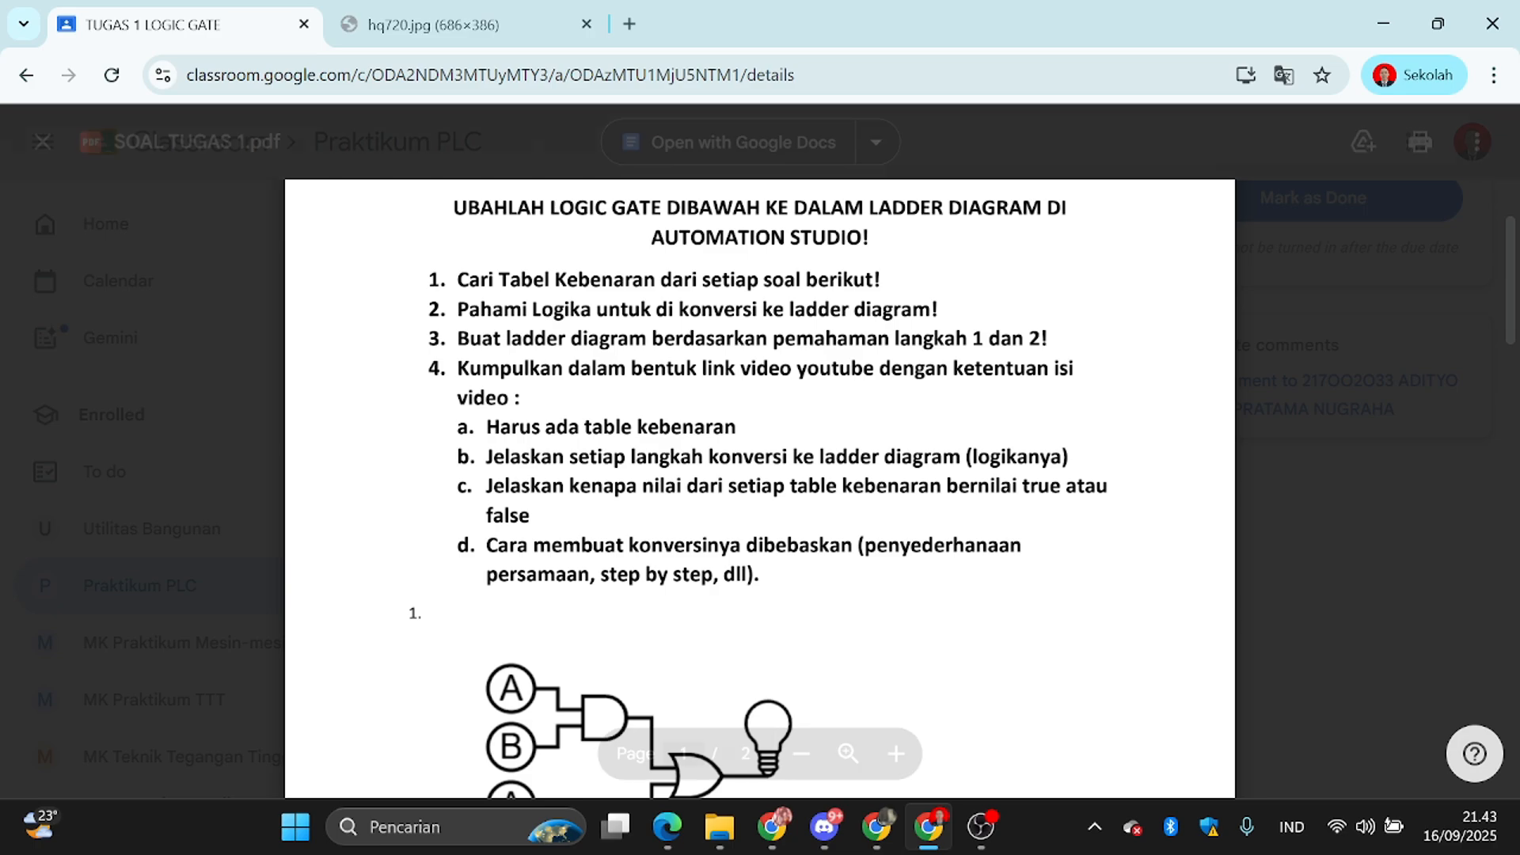
Review the assignment instructions and the logic gate problems in SOAL TUGAS 1.pdf in Google Classroom.
scroll(761, 488, up, 2)
scroll(760, 488, down, 6)
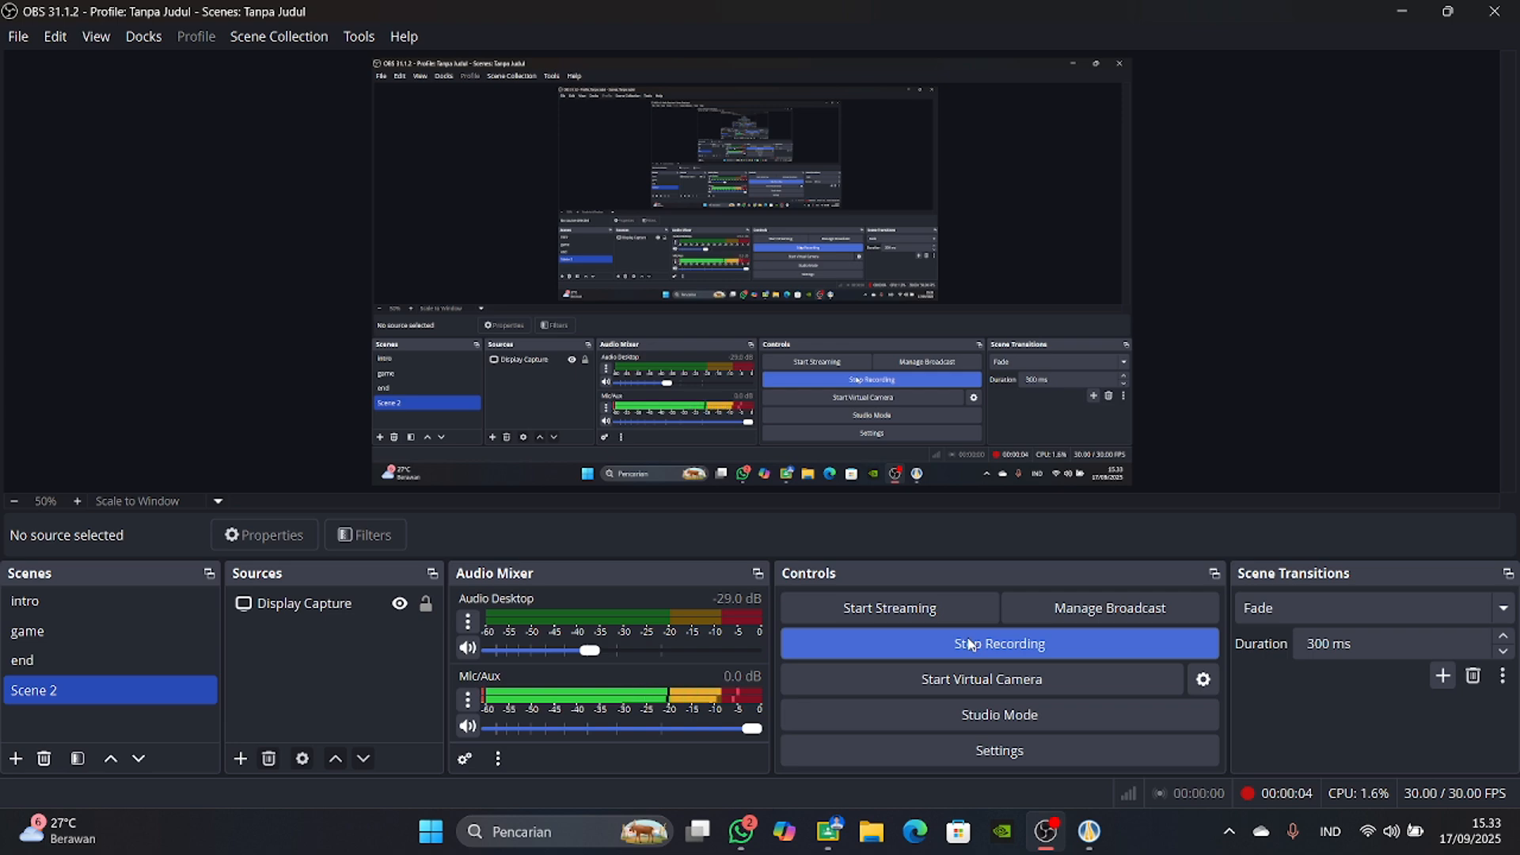
click(838, 828)
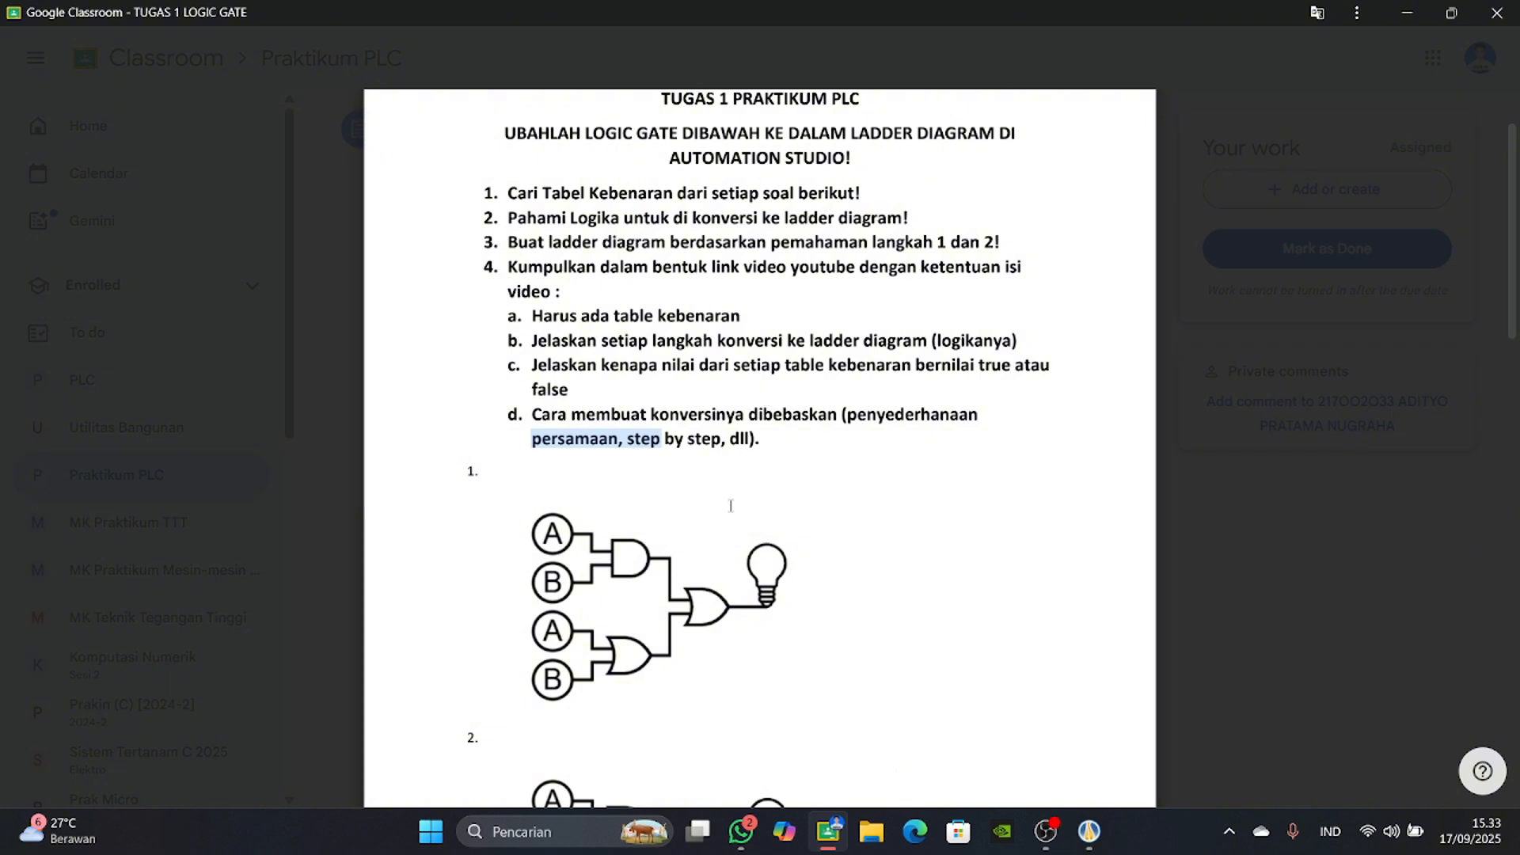
scroll(731, 558, down, 1)
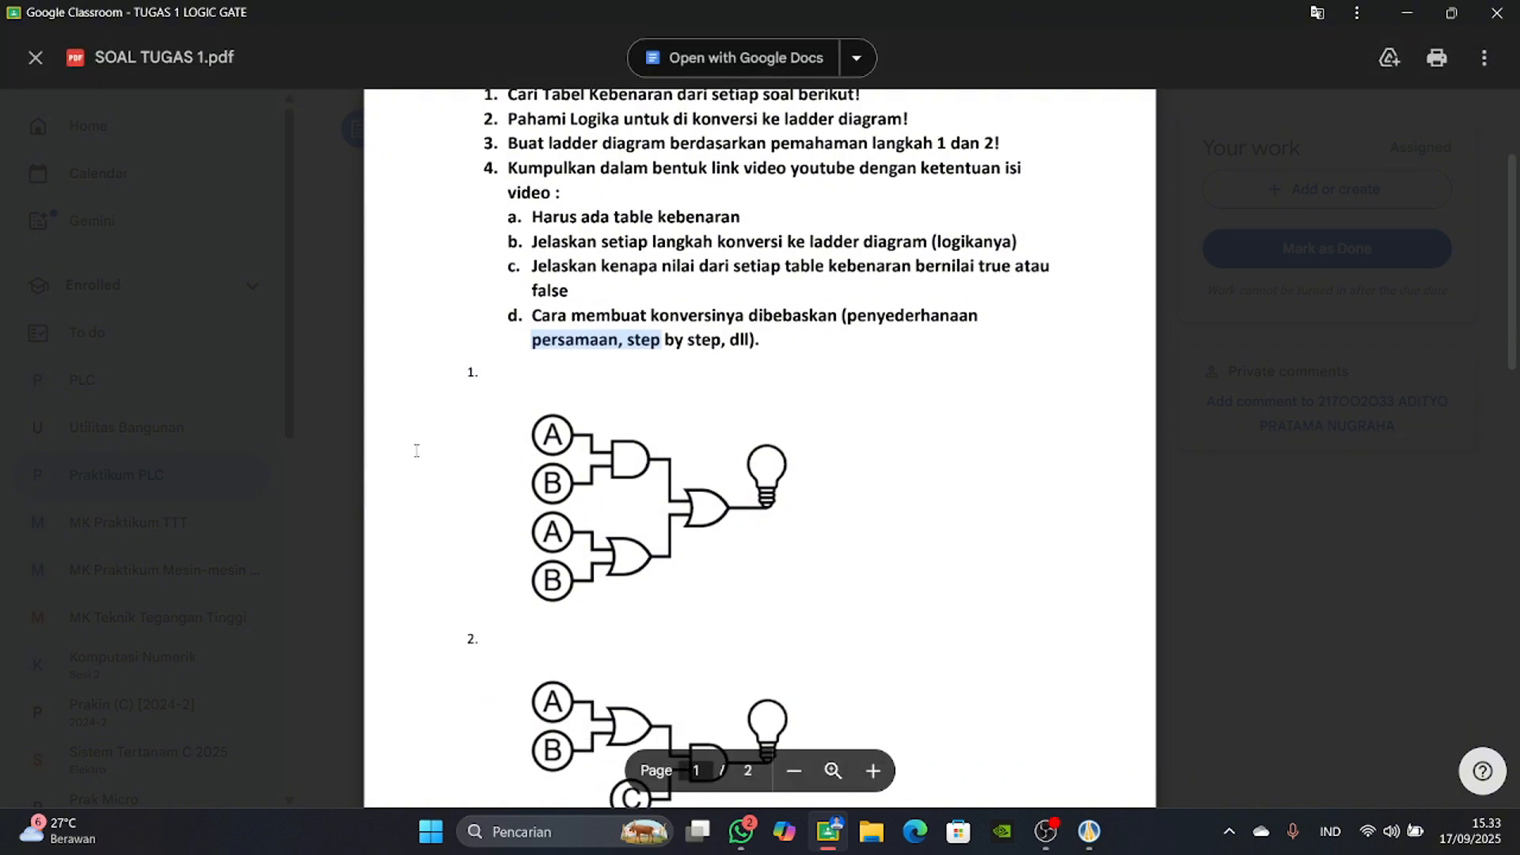
scroll(416, 450, down, 1)
scroll(444, 432, down, 2)
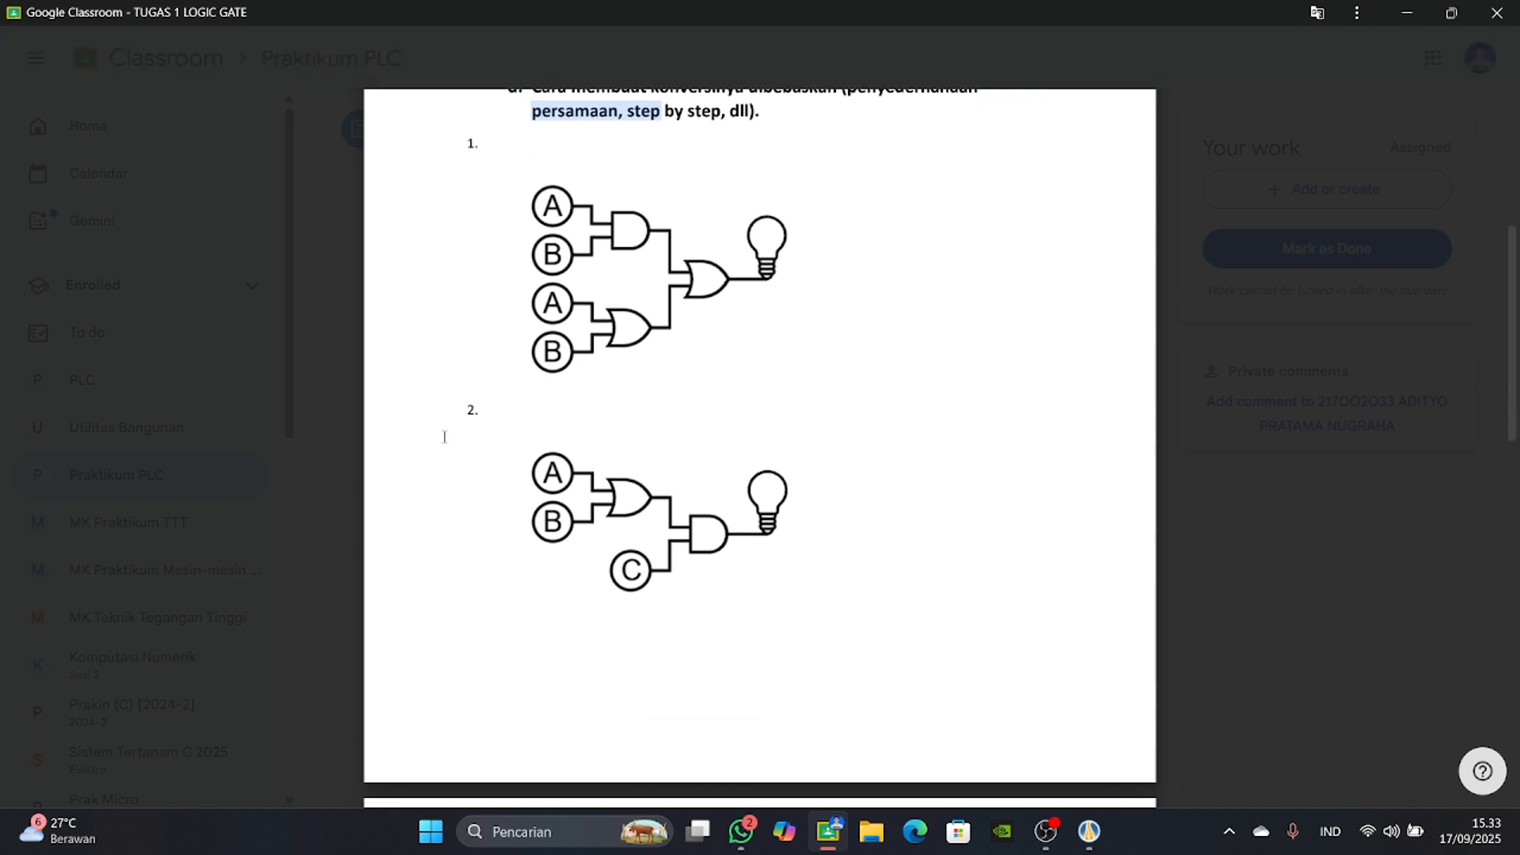
scroll(515, 305, down, 8)
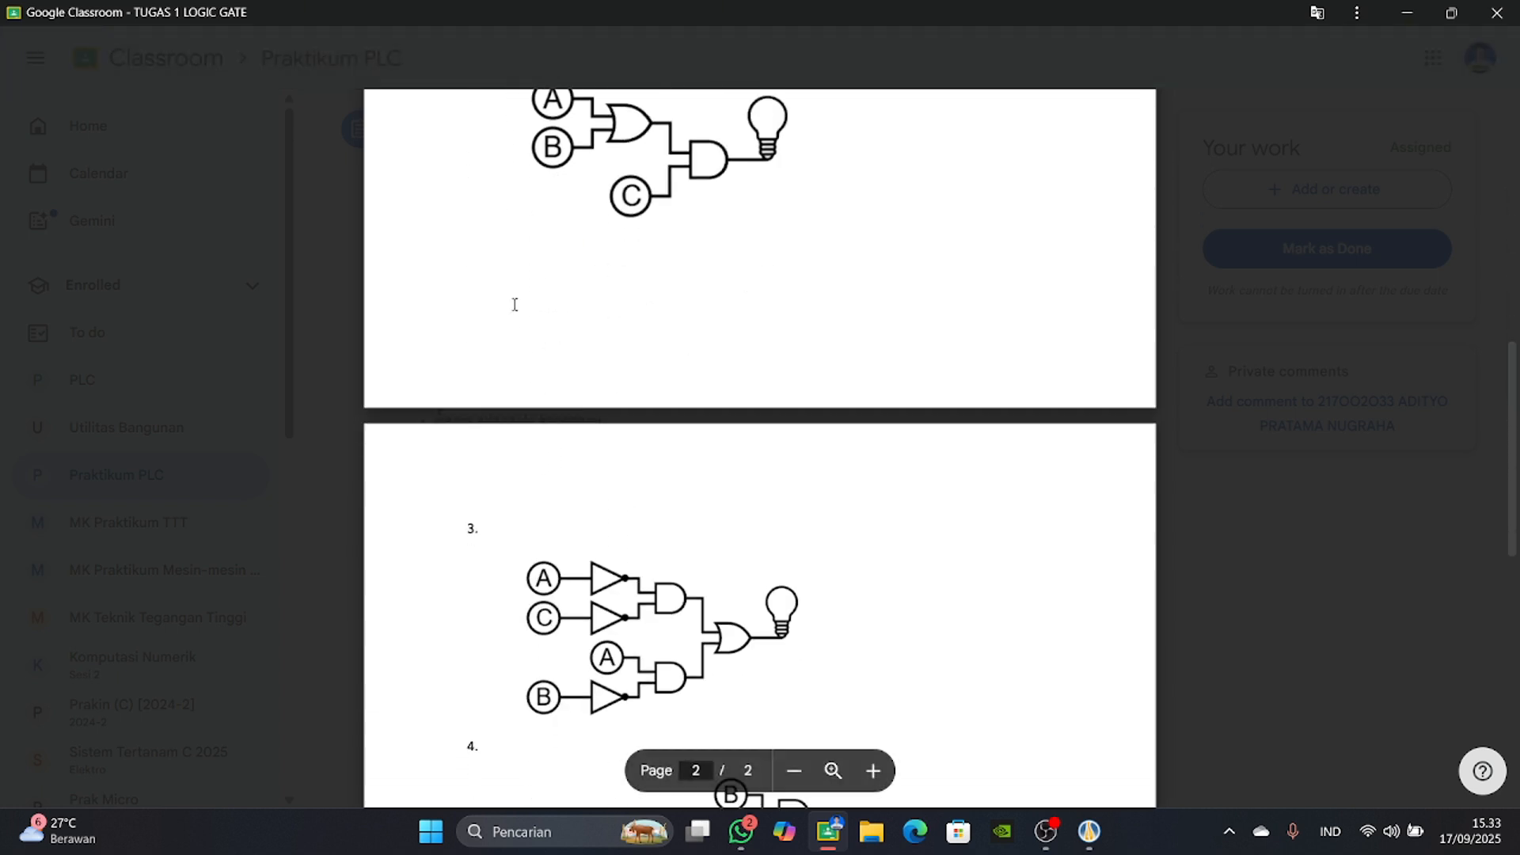
scroll(522, 381, up, 7)
scroll(527, 408, up, 3)
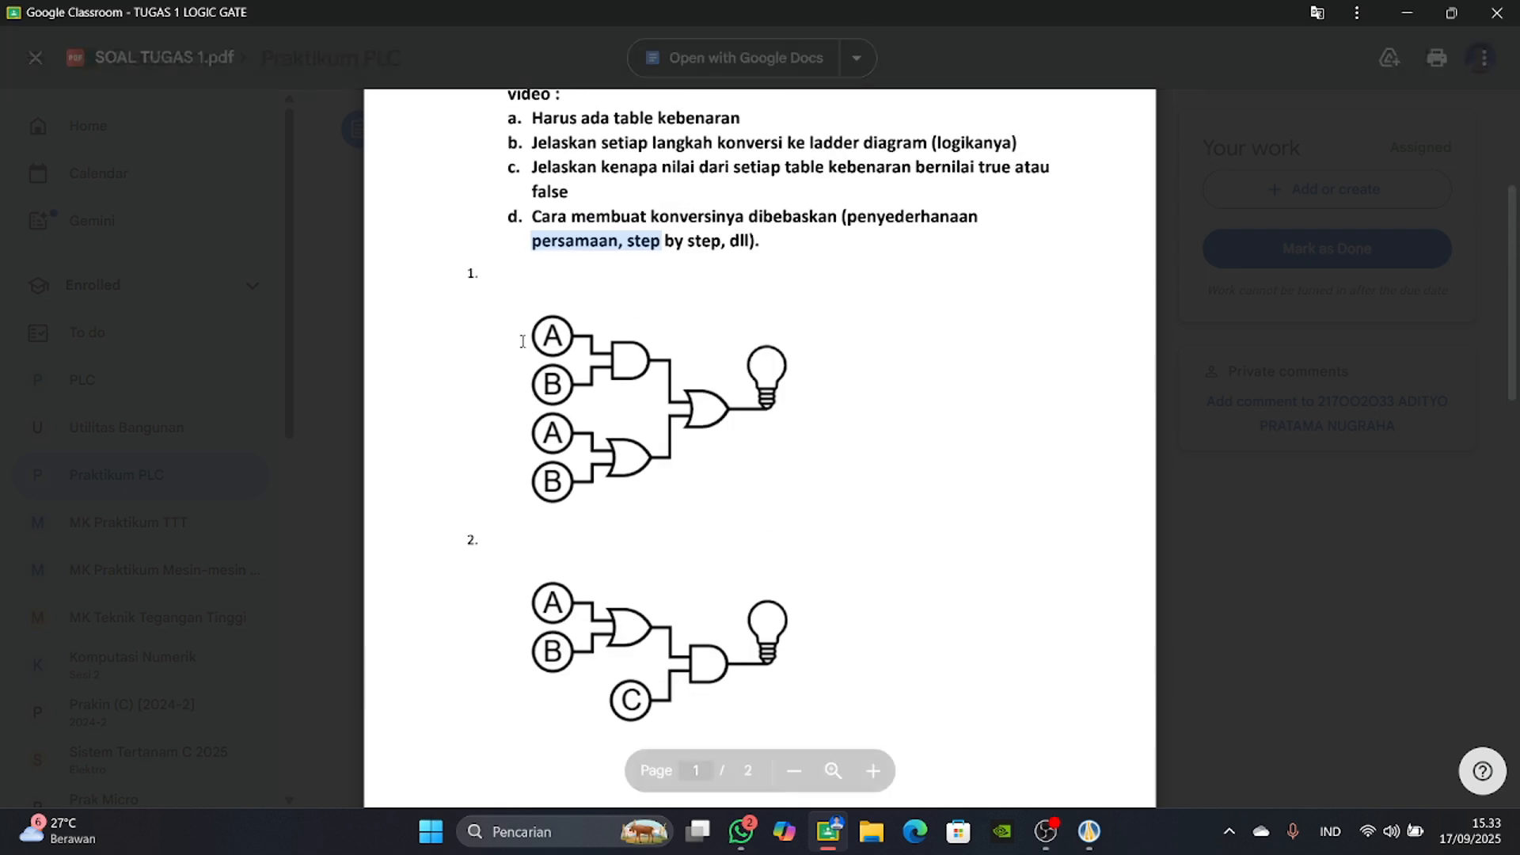
scroll(529, 405, down, 7)
scroll(517, 350, up, 10)
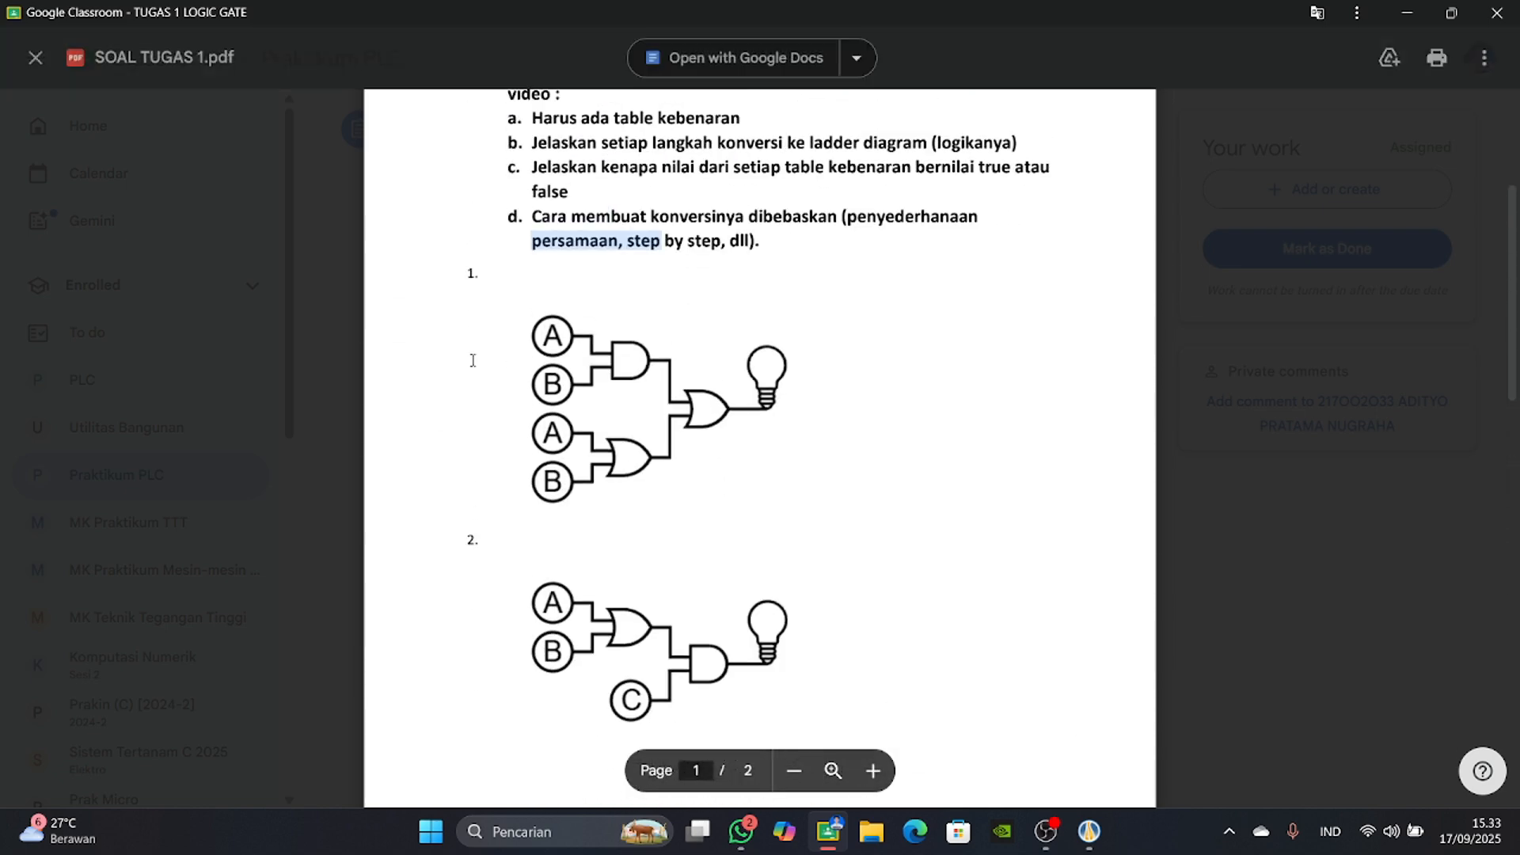
Capture the logic gate circuit of problem 1 as a screen snip and paste it into Diagram1 in Automation Studio.
key(super+shift+s)
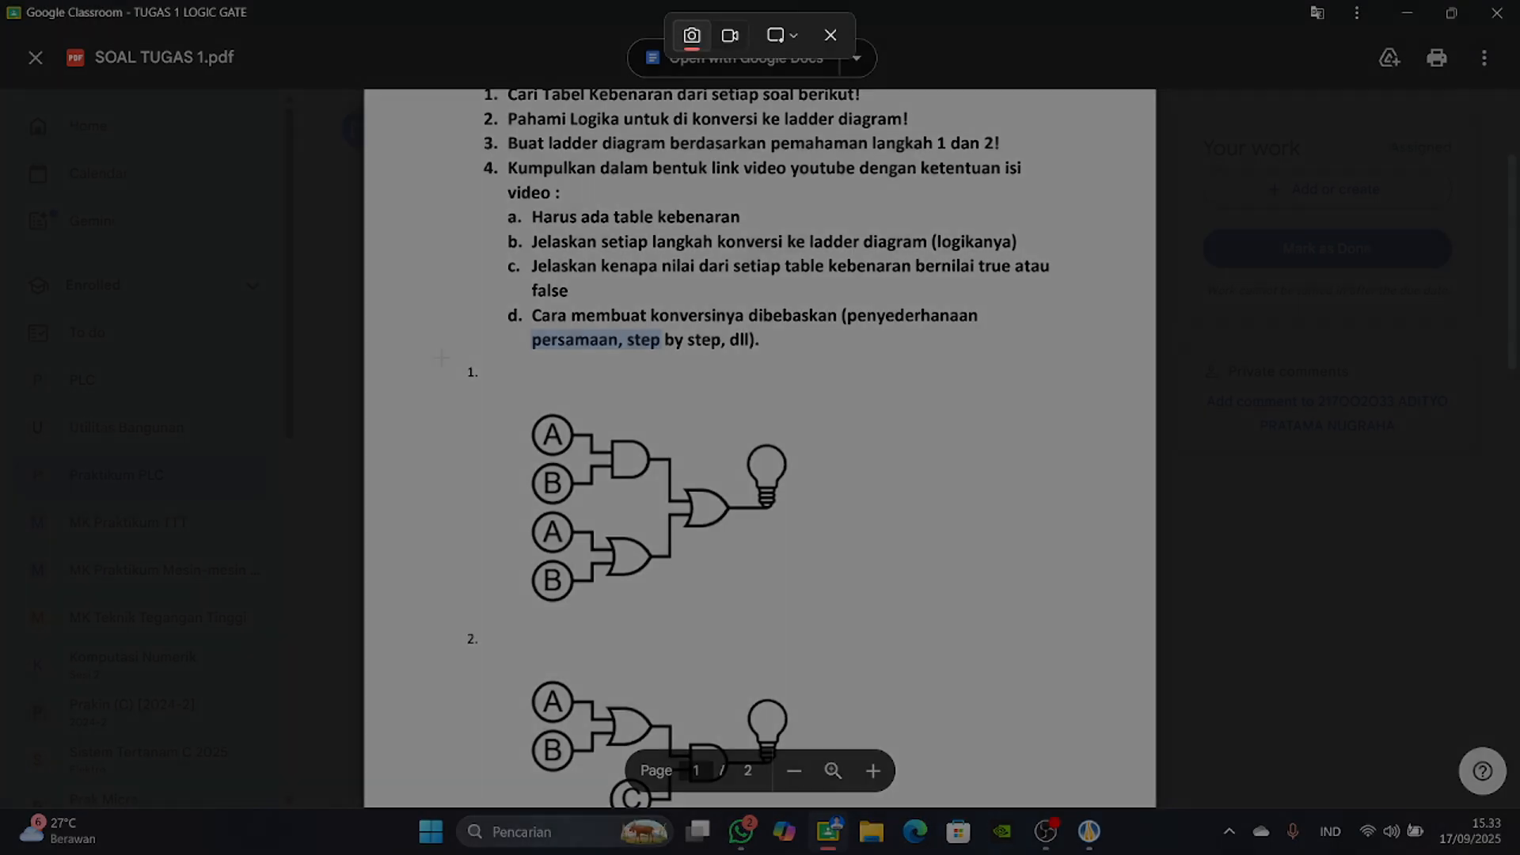
drag(439, 357, 841, 622)
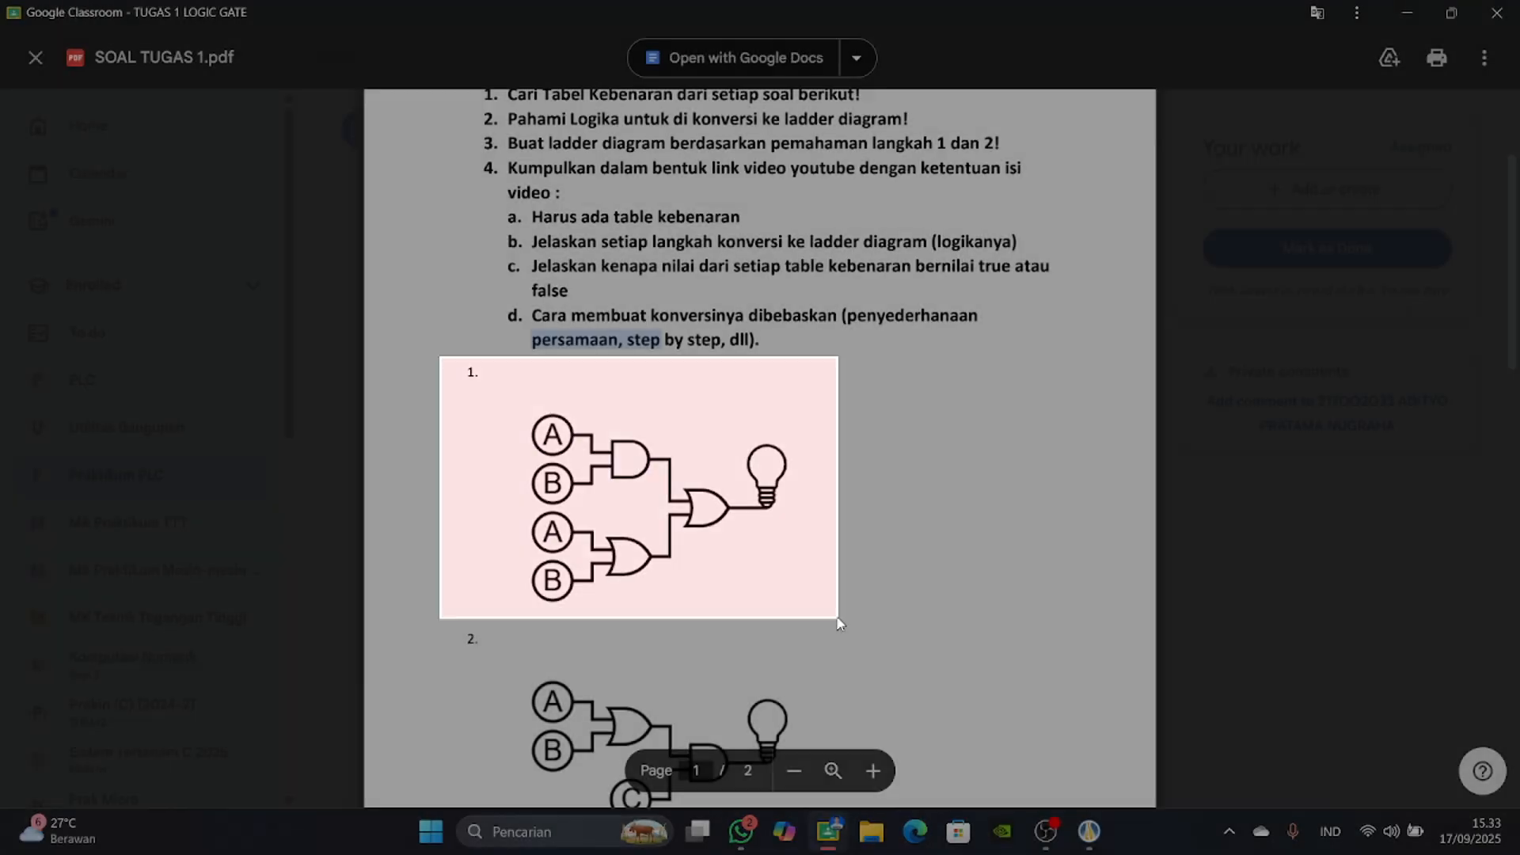
click(1077, 844)
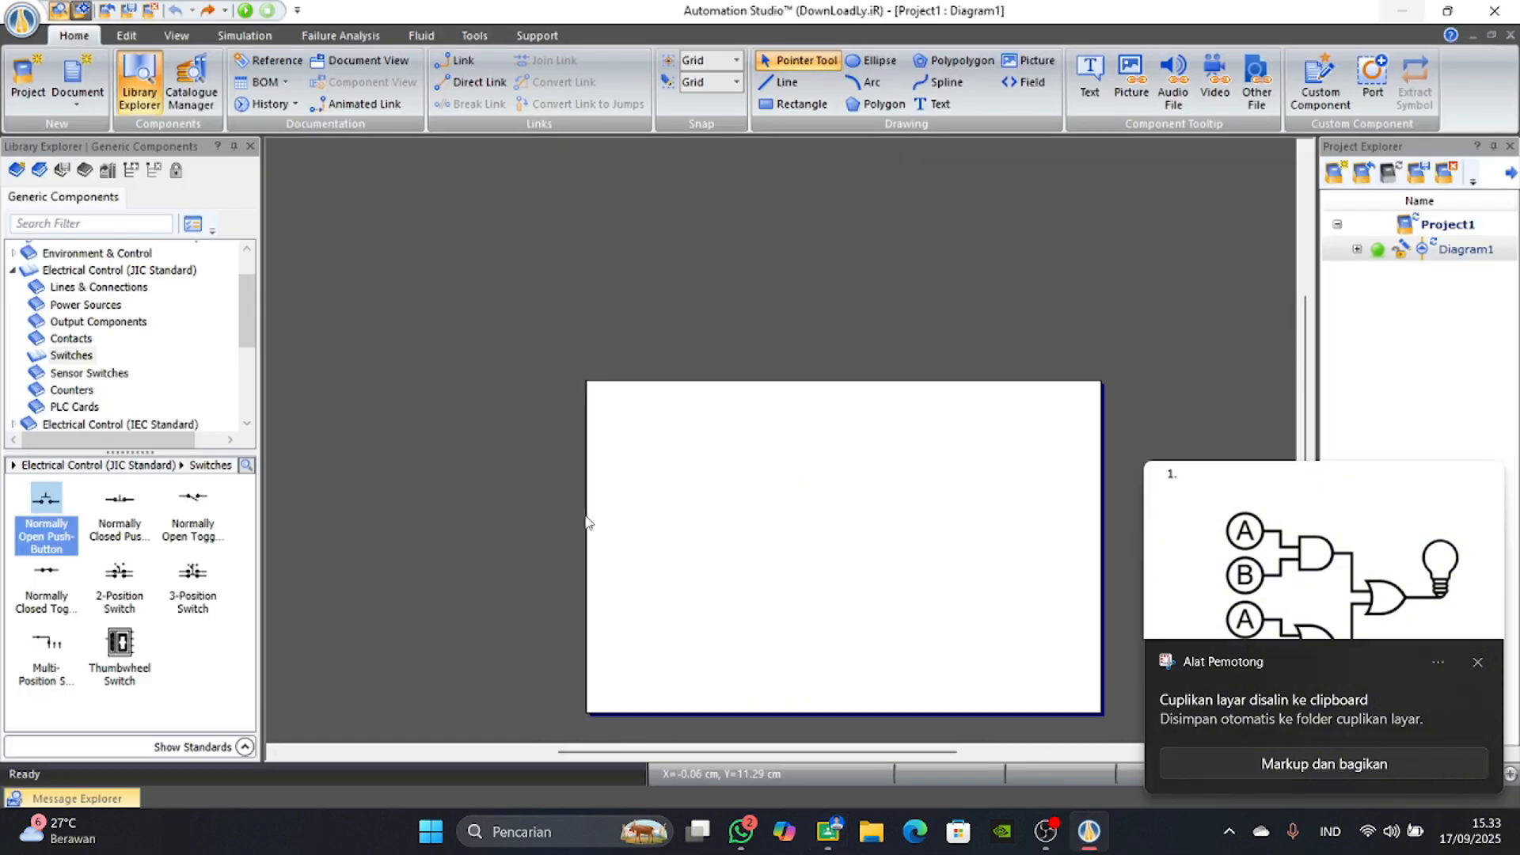
scroll(594, 519, up, 2)
key(ctrl+v)
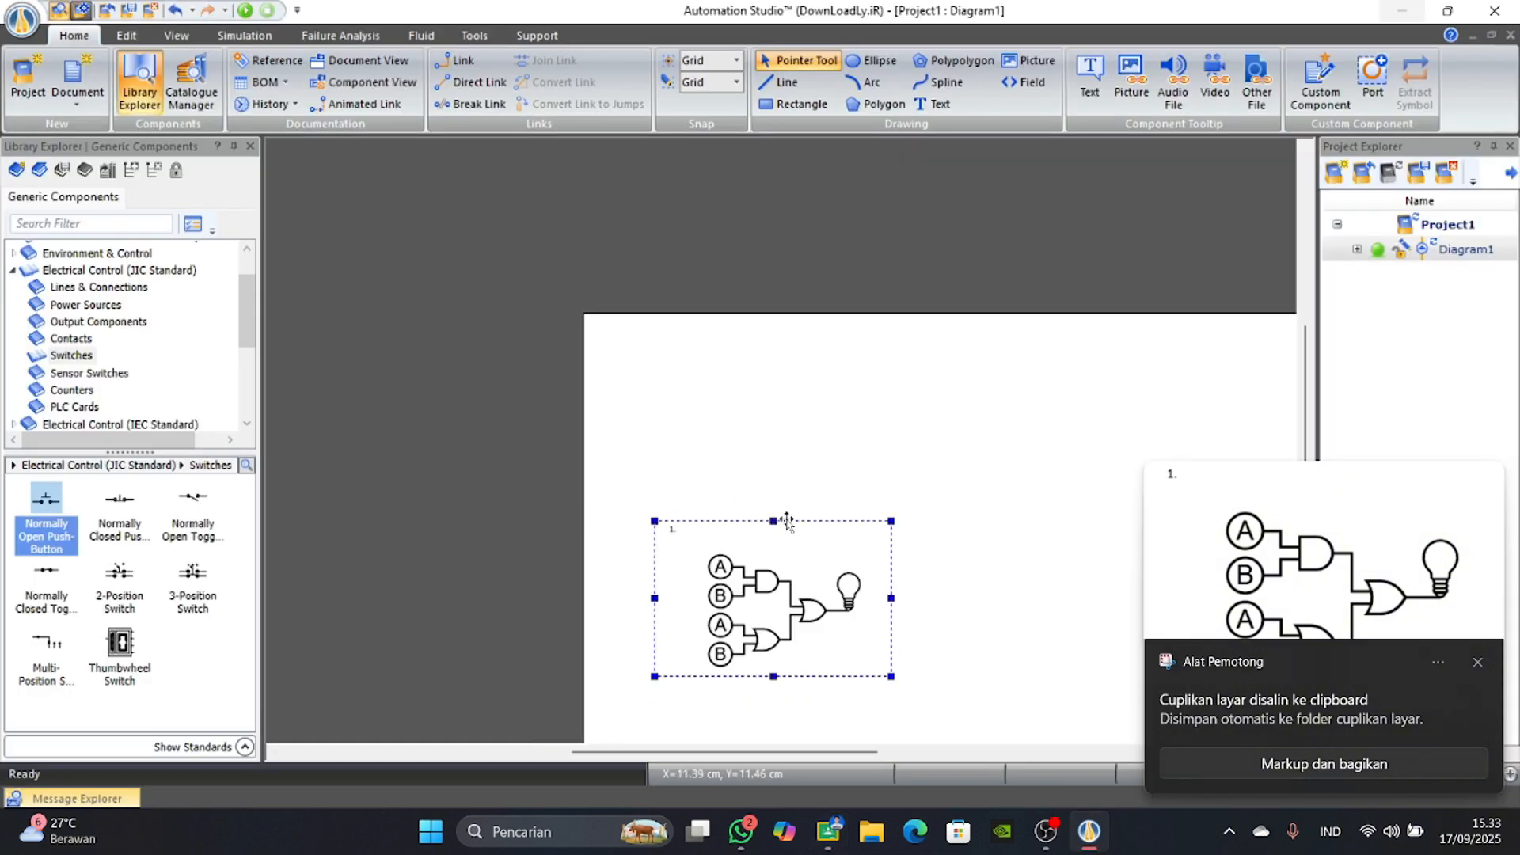
Move the pasted logic gate image up and to the right on the page and scale it down.
drag(769, 604, 876, 487)
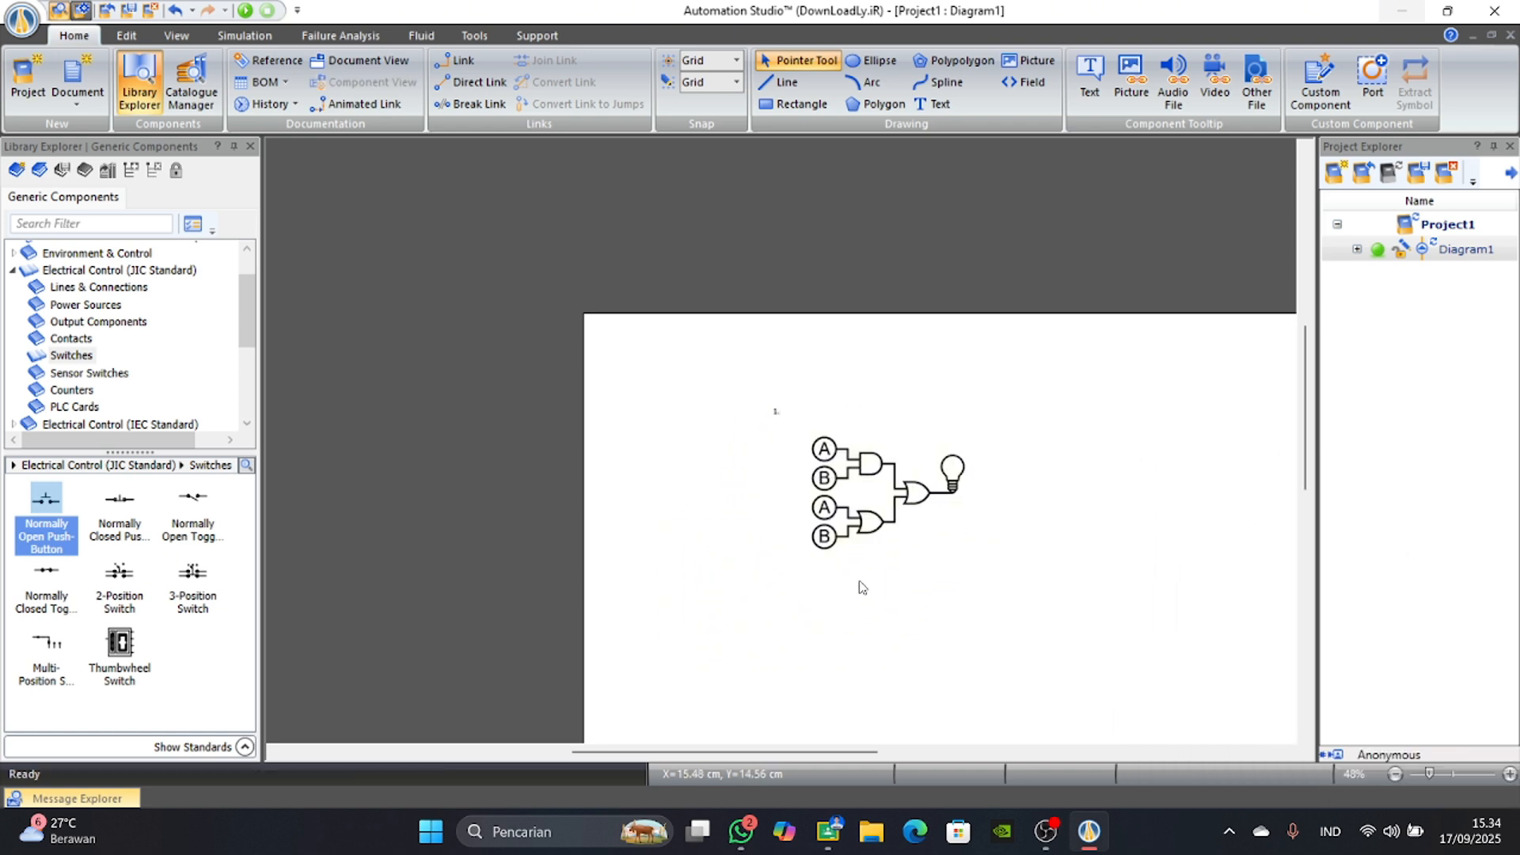
click(842, 501)
drag(996, 558, 923, 567)
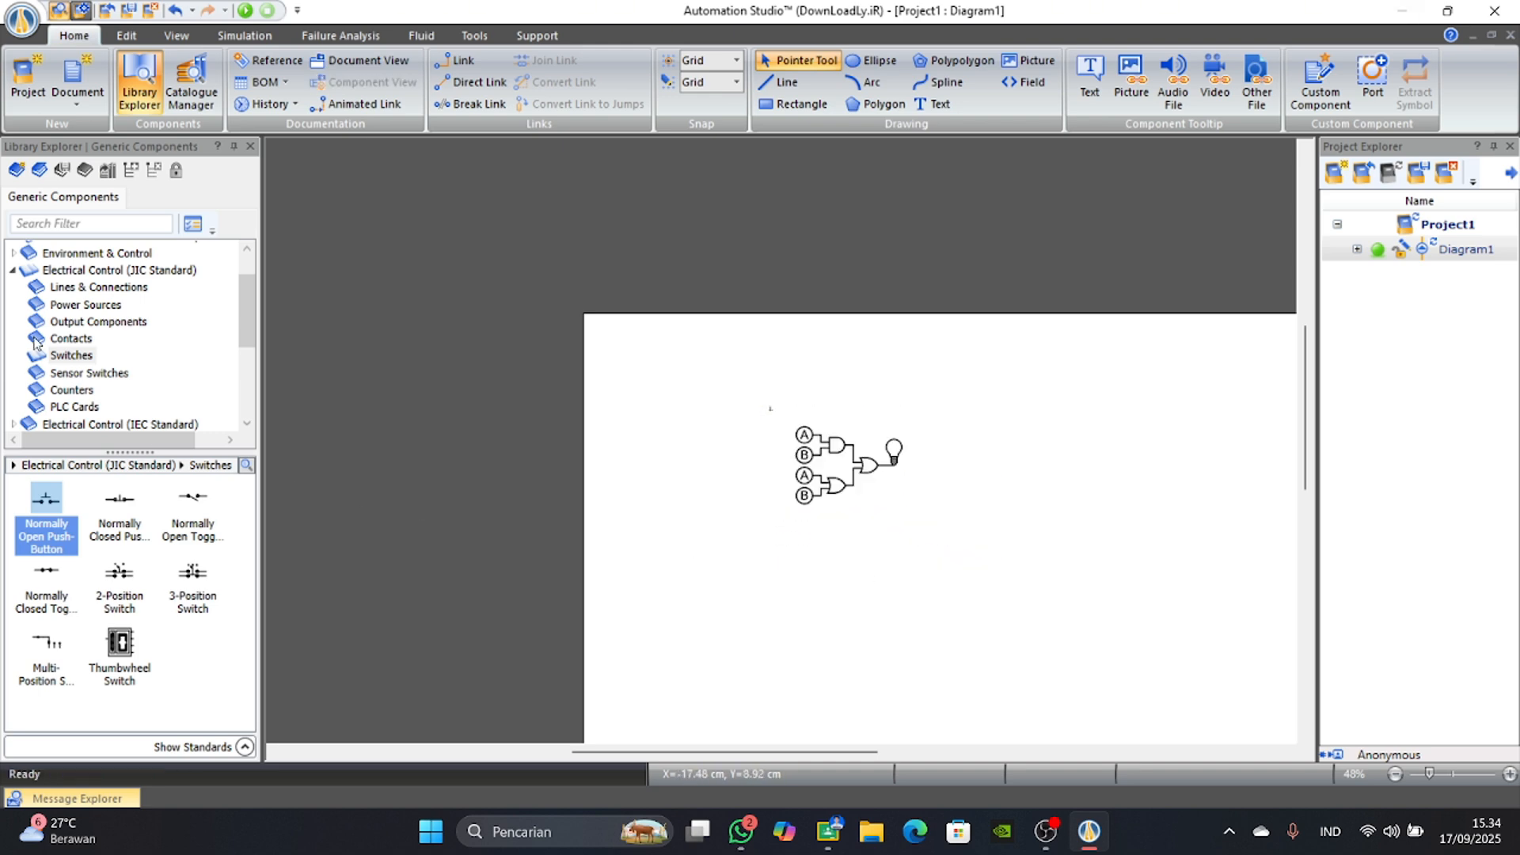
Place a PLC Input Card from the Electrical Control (JIC Standard) library below the logic gate image.
scroll(79, 340, up, 1)
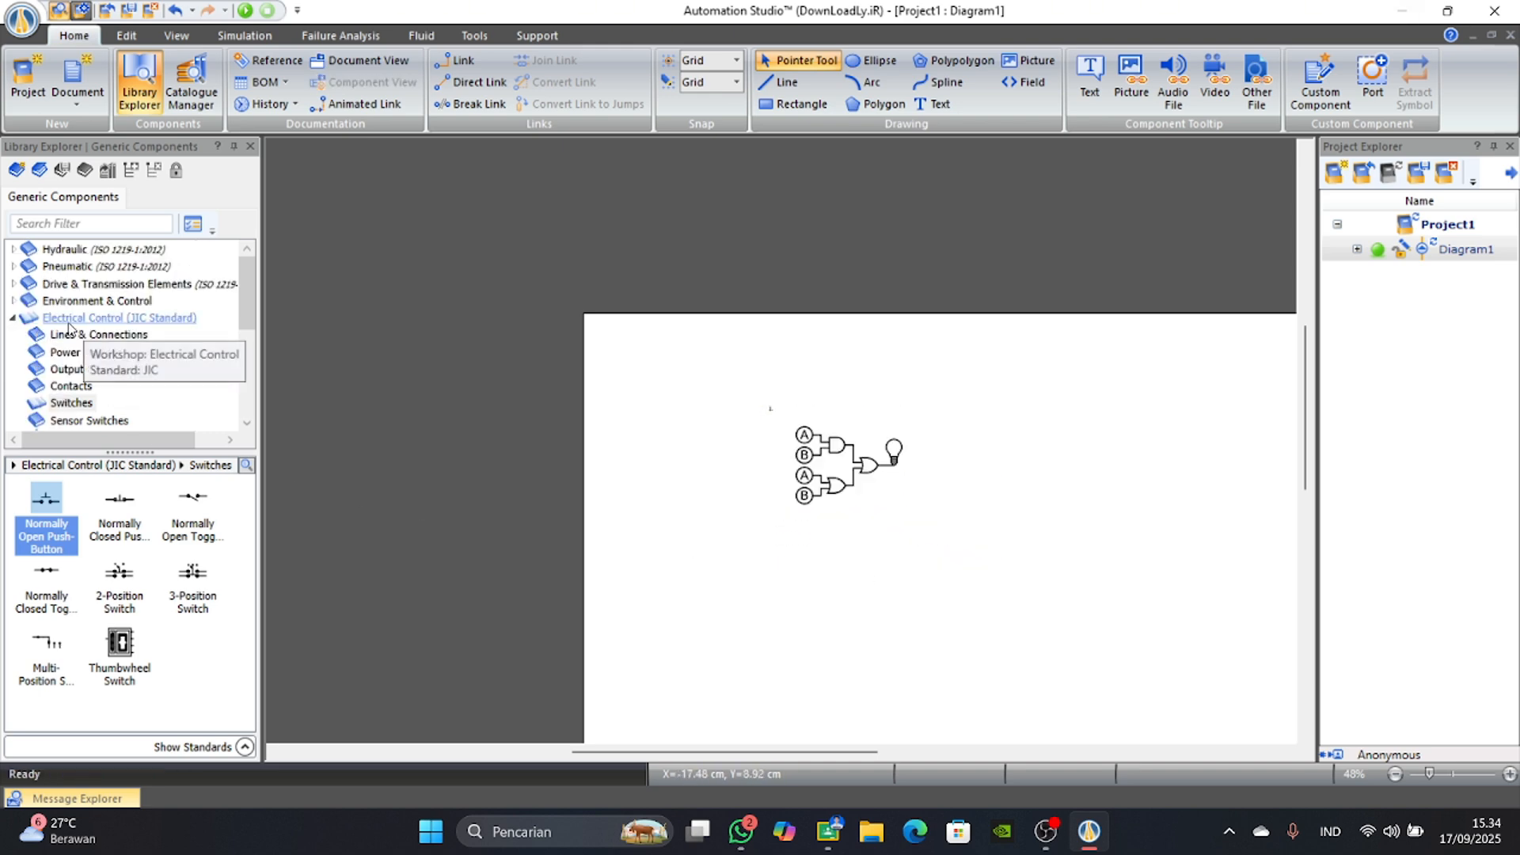
scroll(53, 381, down, 2)
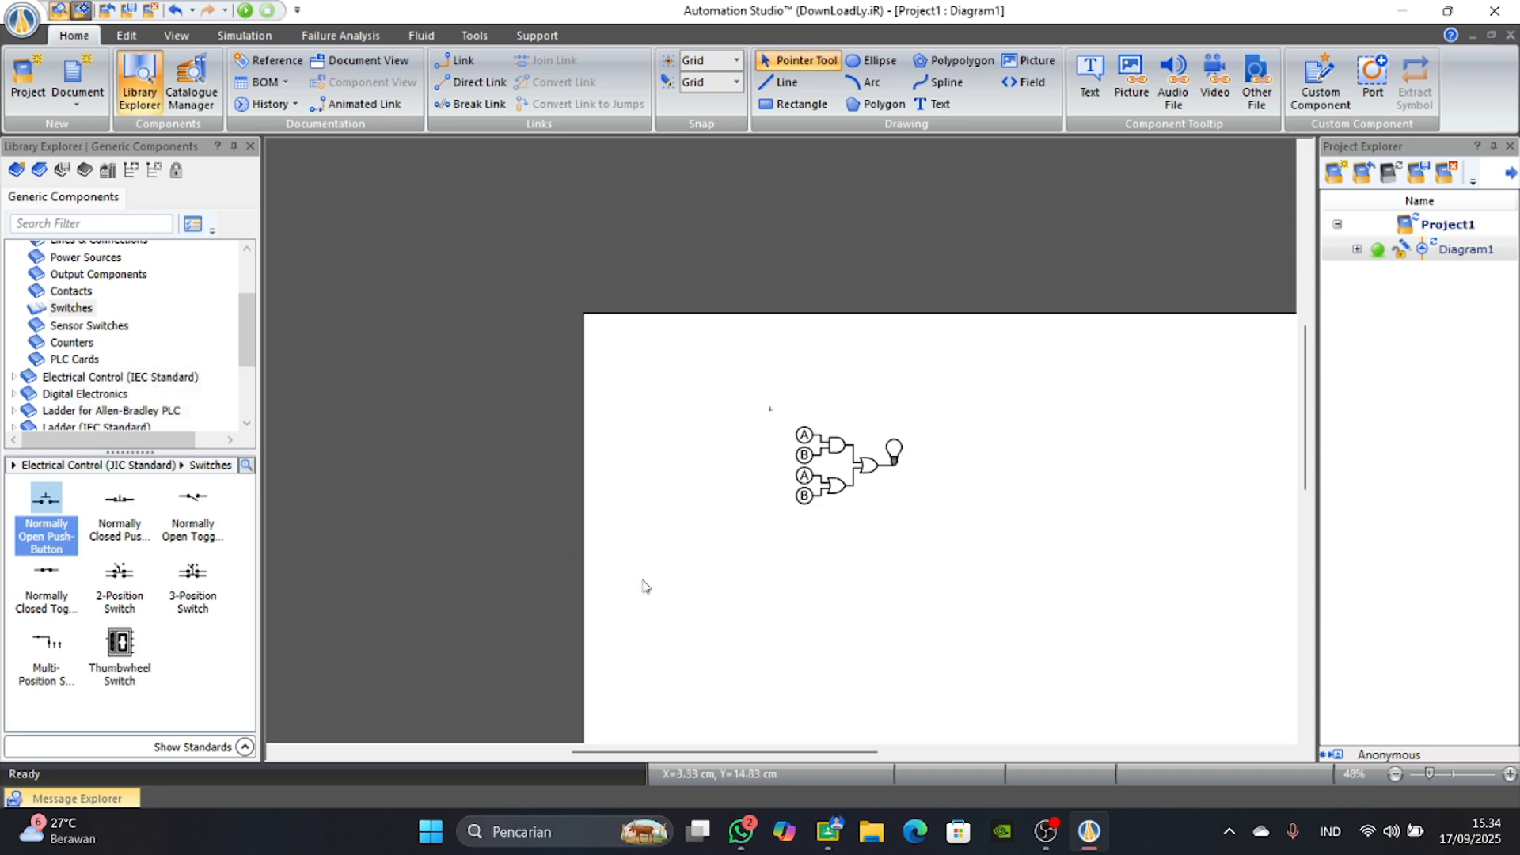
scroll(678, 570, up, 2)
scroll(57, 357, up, 2)
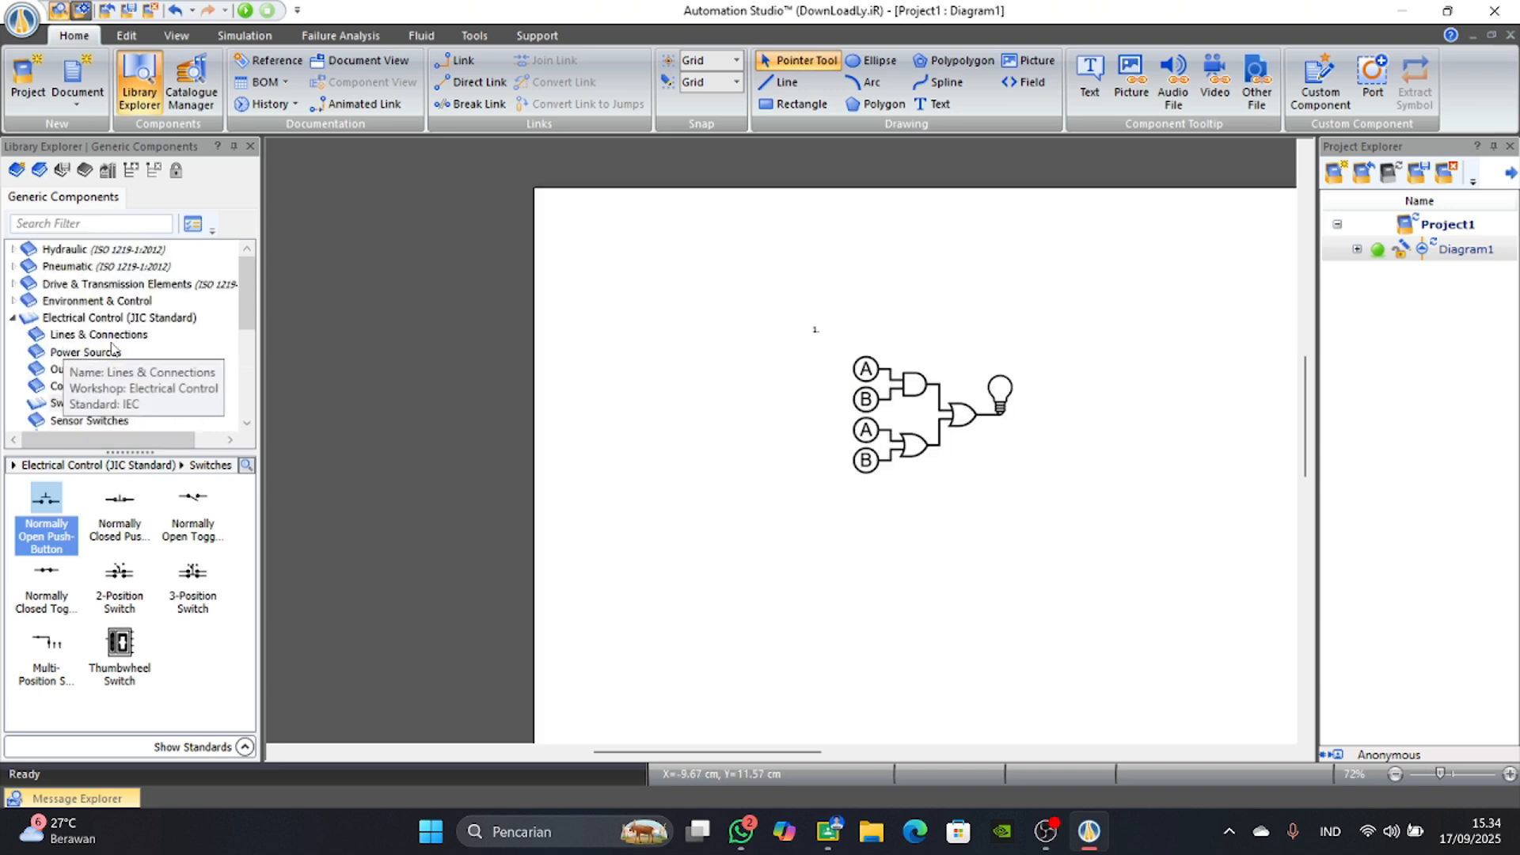
scroll(95, 388, down, 1)
scroll(89, 396, down, 1)
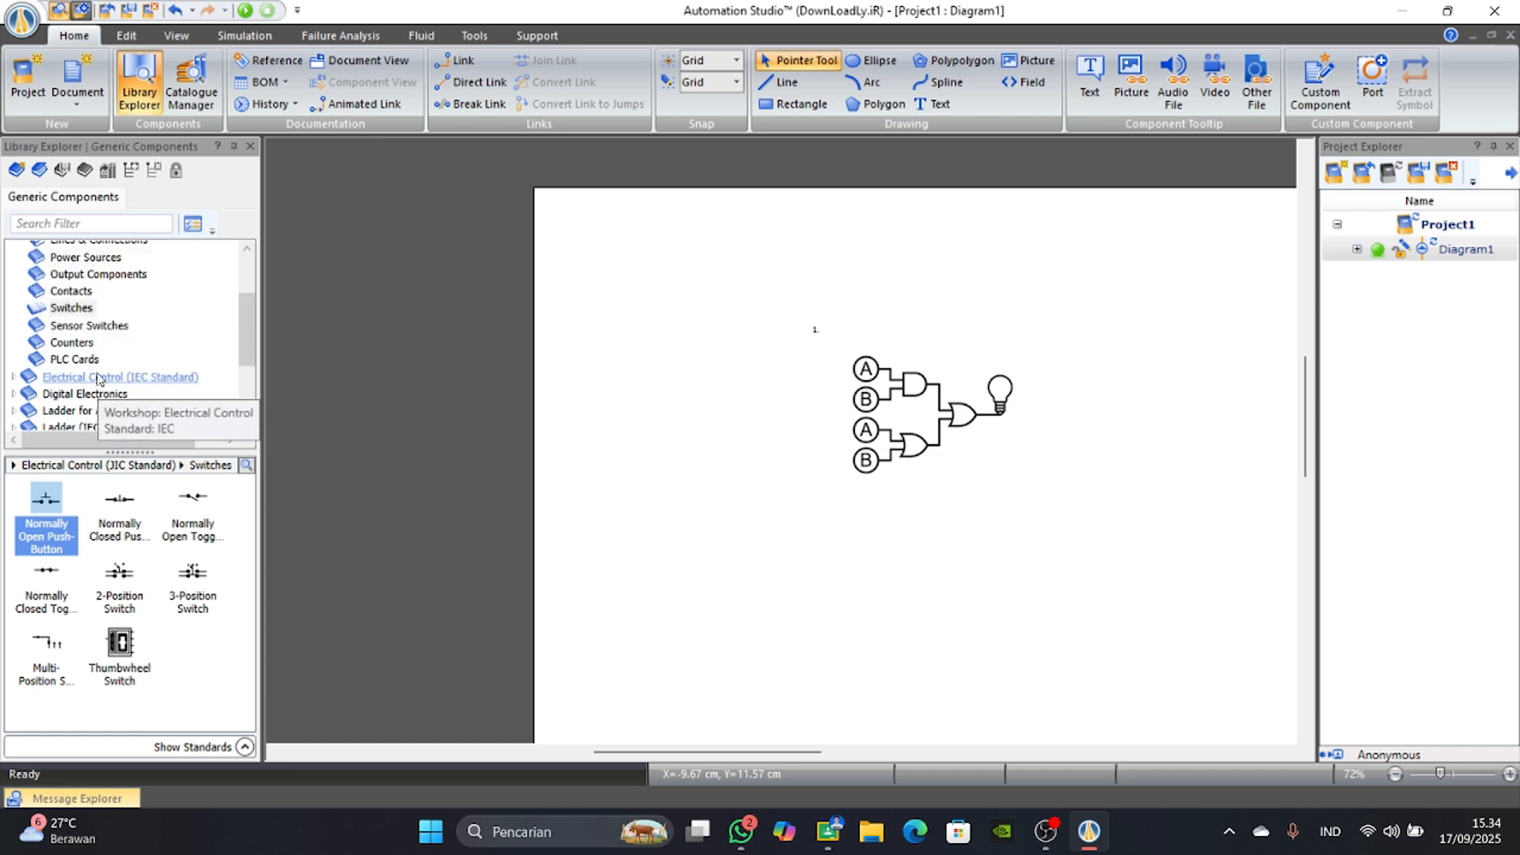
scroll(88, 396, up, 1)
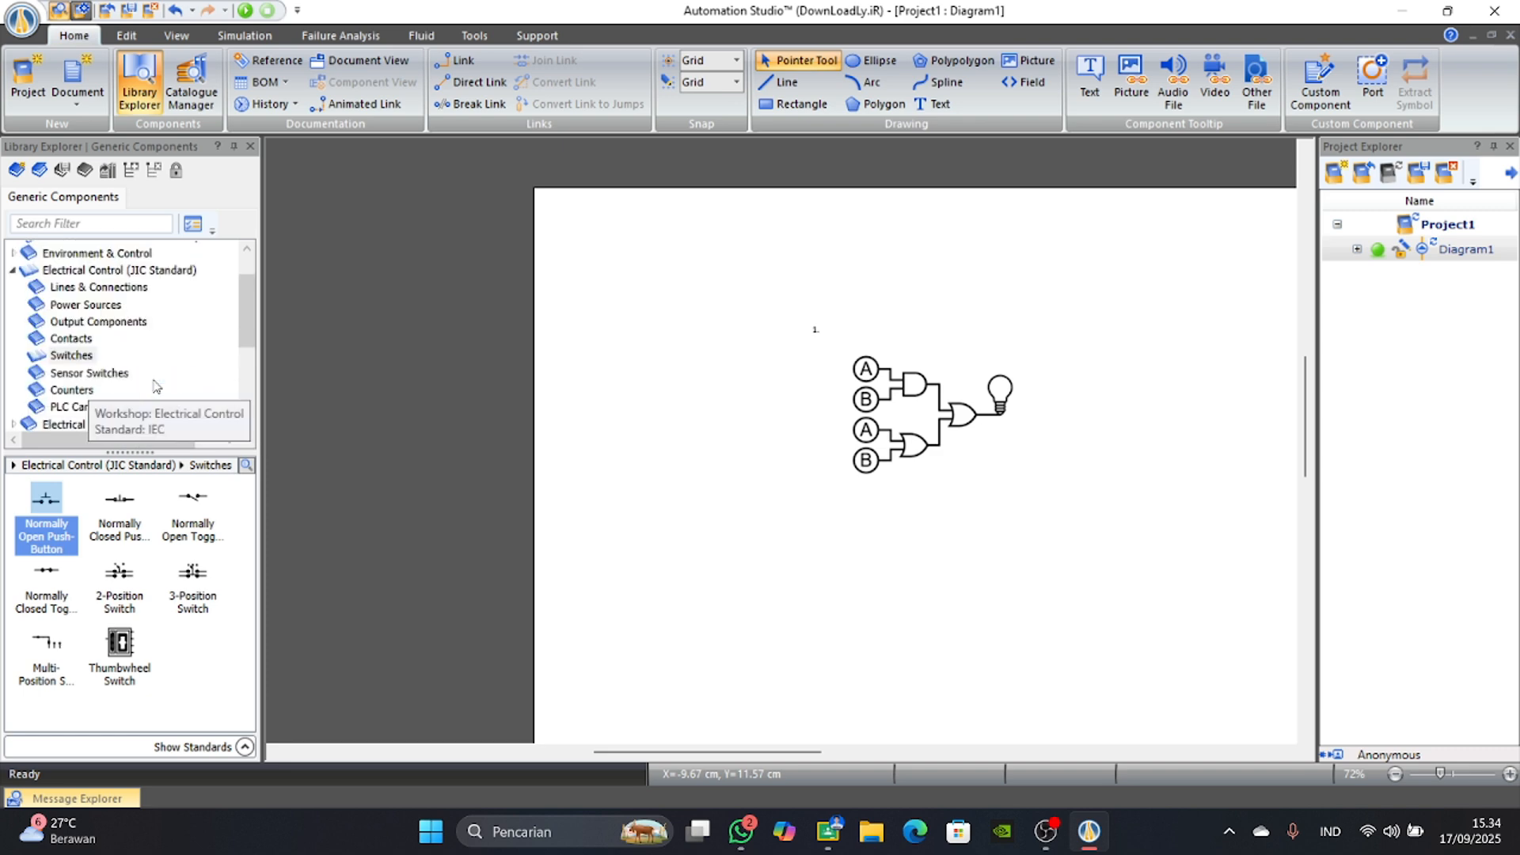
scroll(140, 353, down, 1)
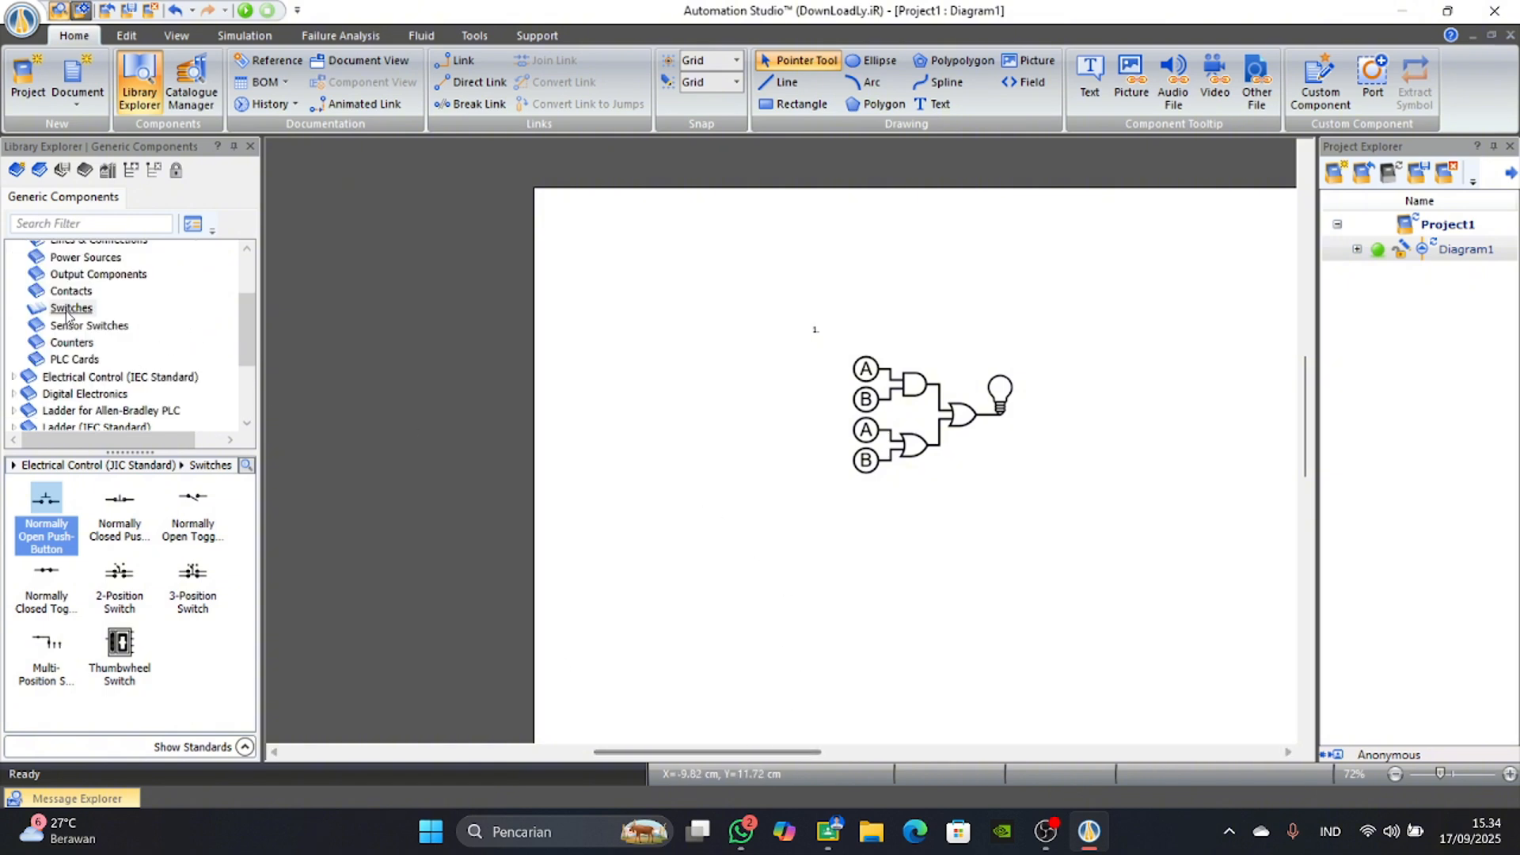
click(73, 358)
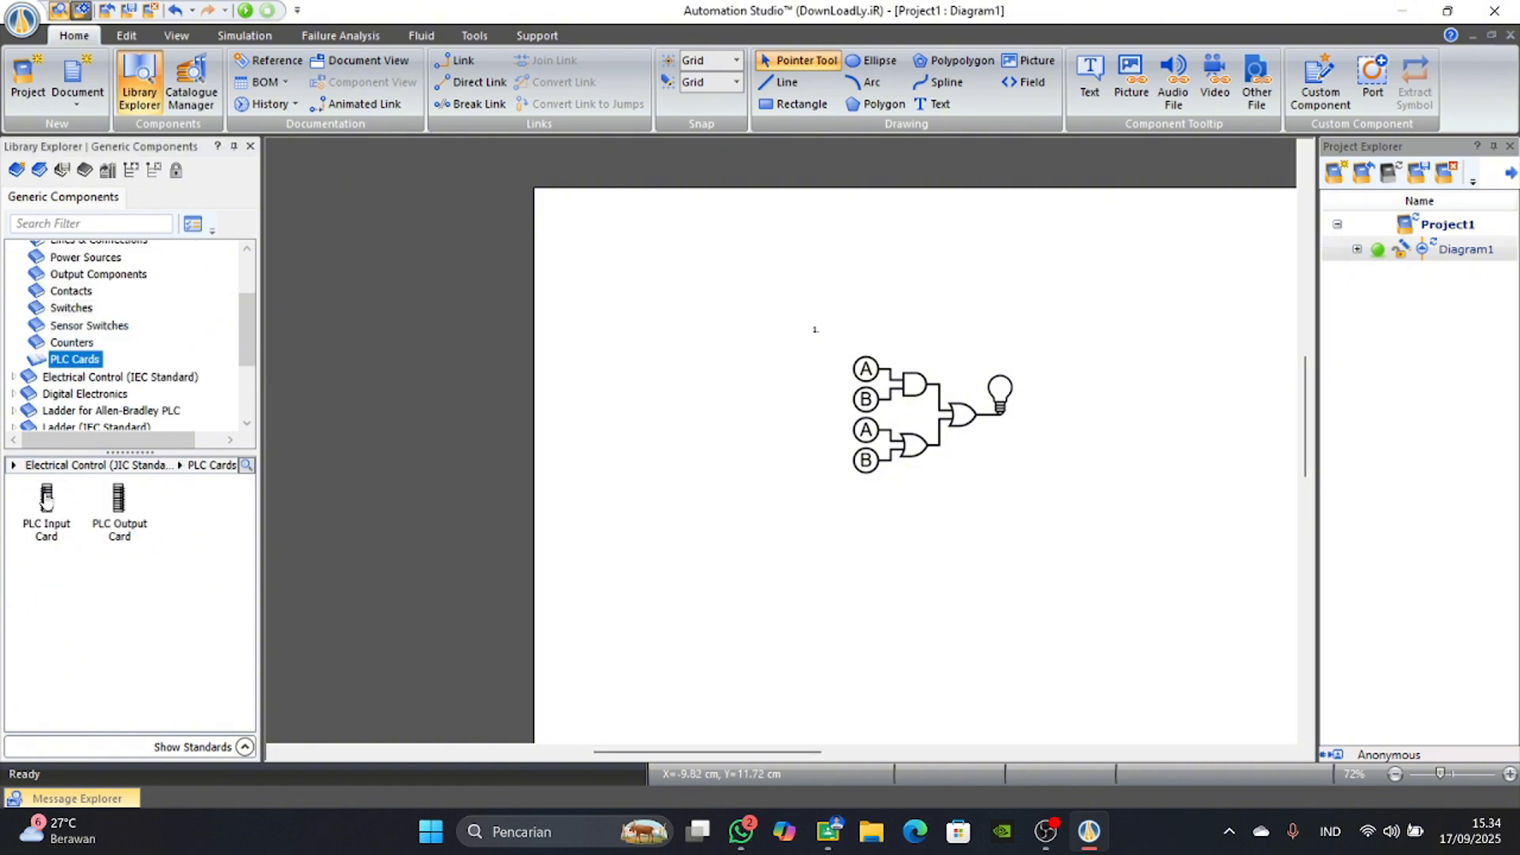
drag(46, 507, 707, 523)
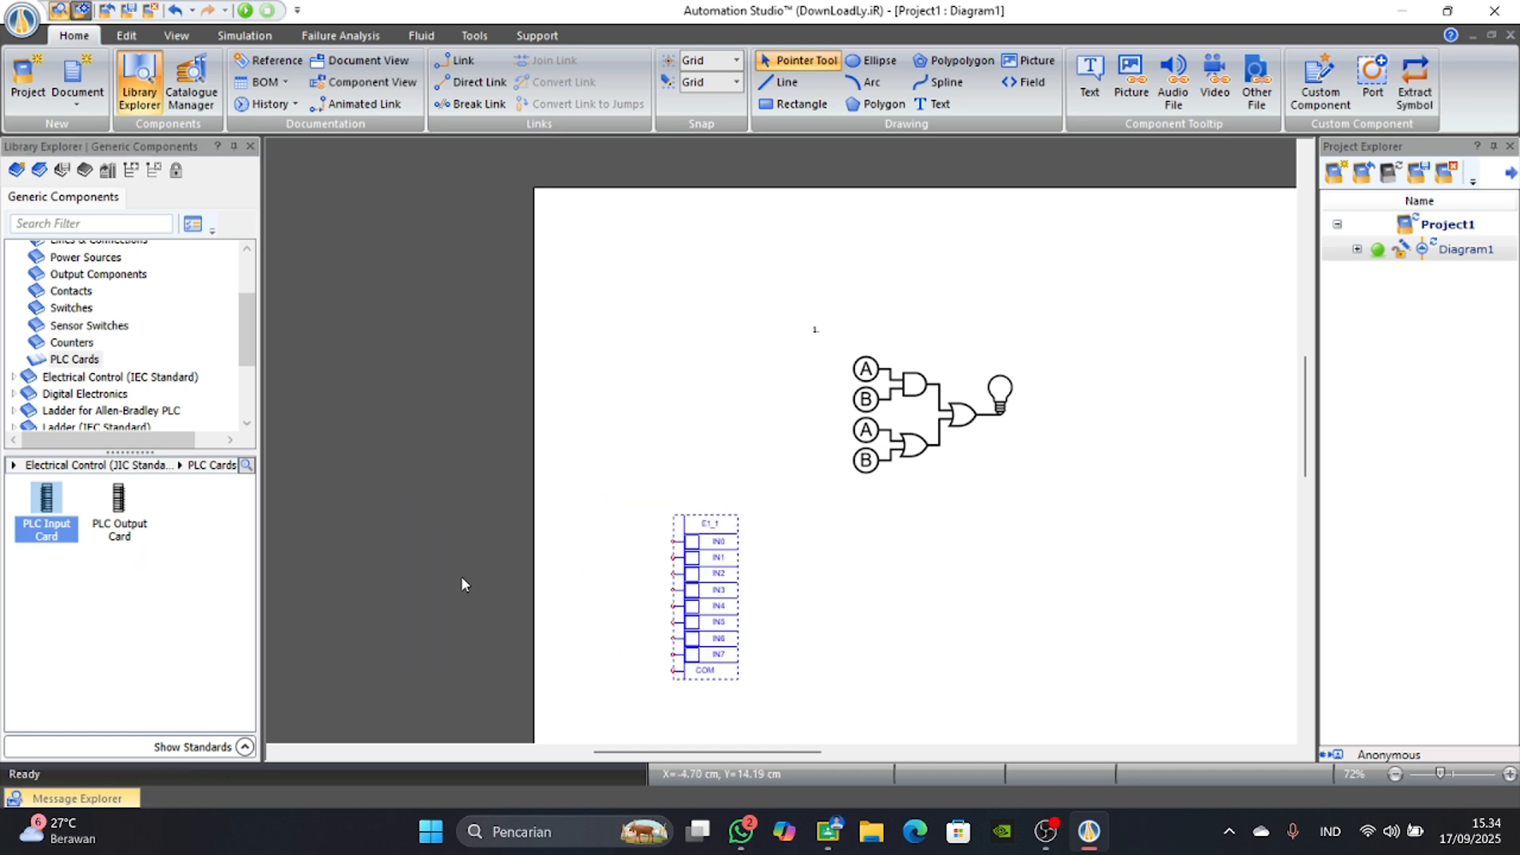
drag(722, 619, 787, 621)
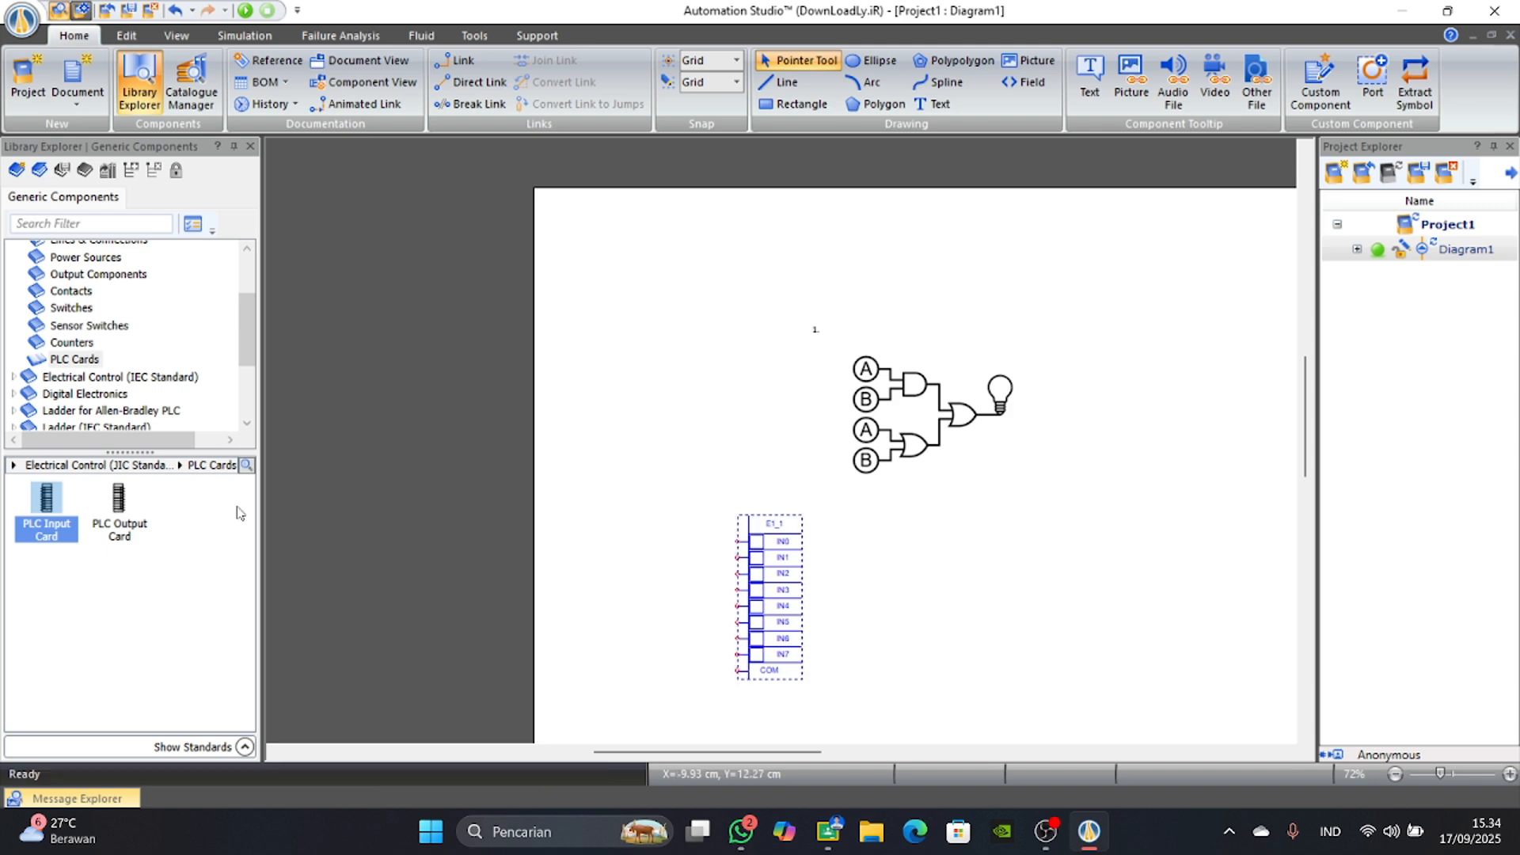
Place a PLC Output Card to the right of the PLC input card, below the logic gate image.
drag(119, 499, 911, 519)
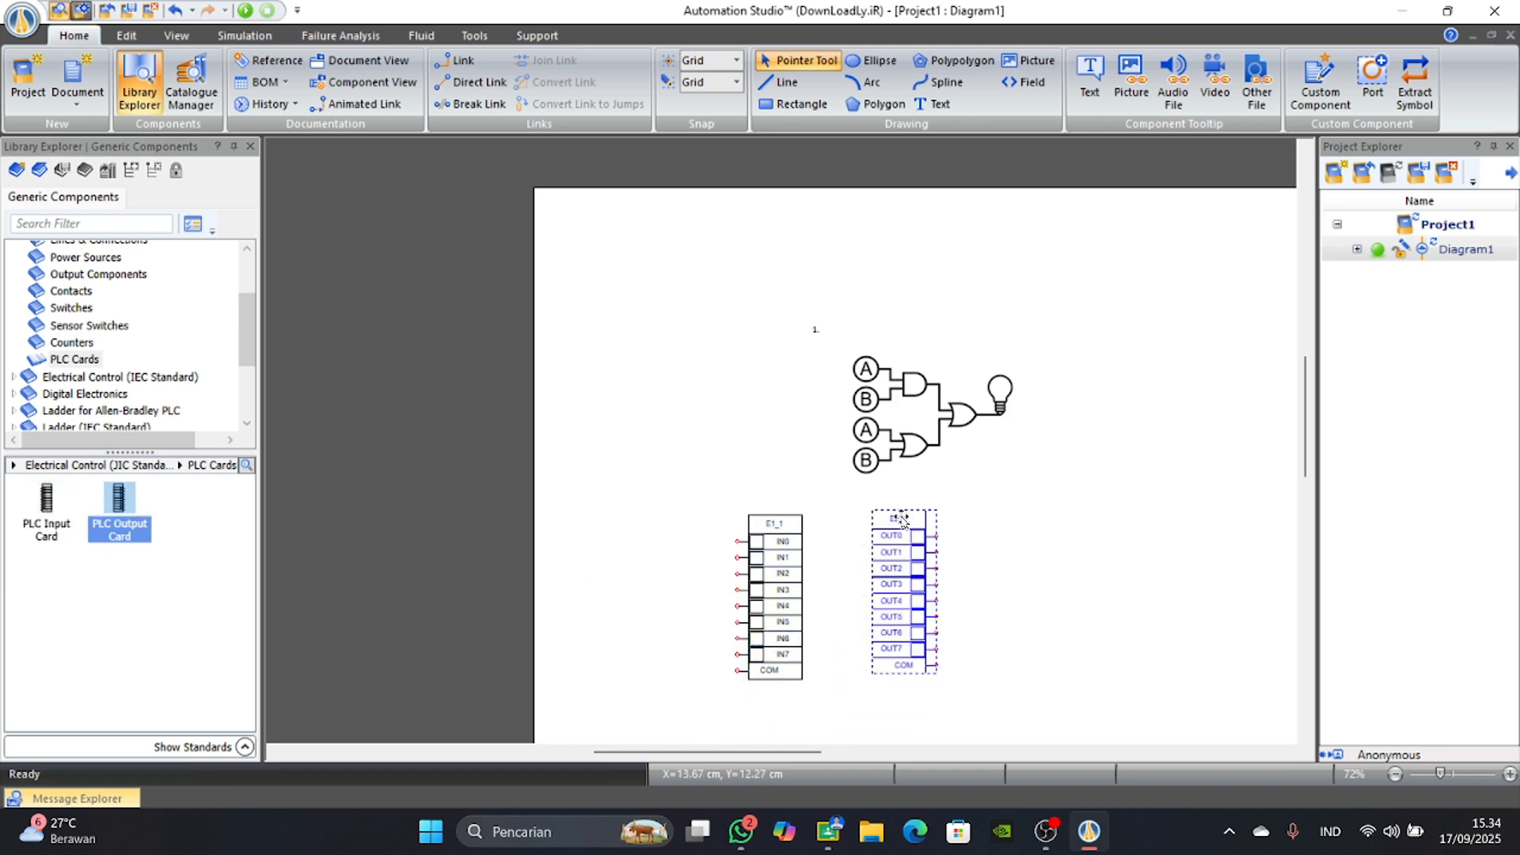
click(641, 546)
scroll(641, 547, up, 2)
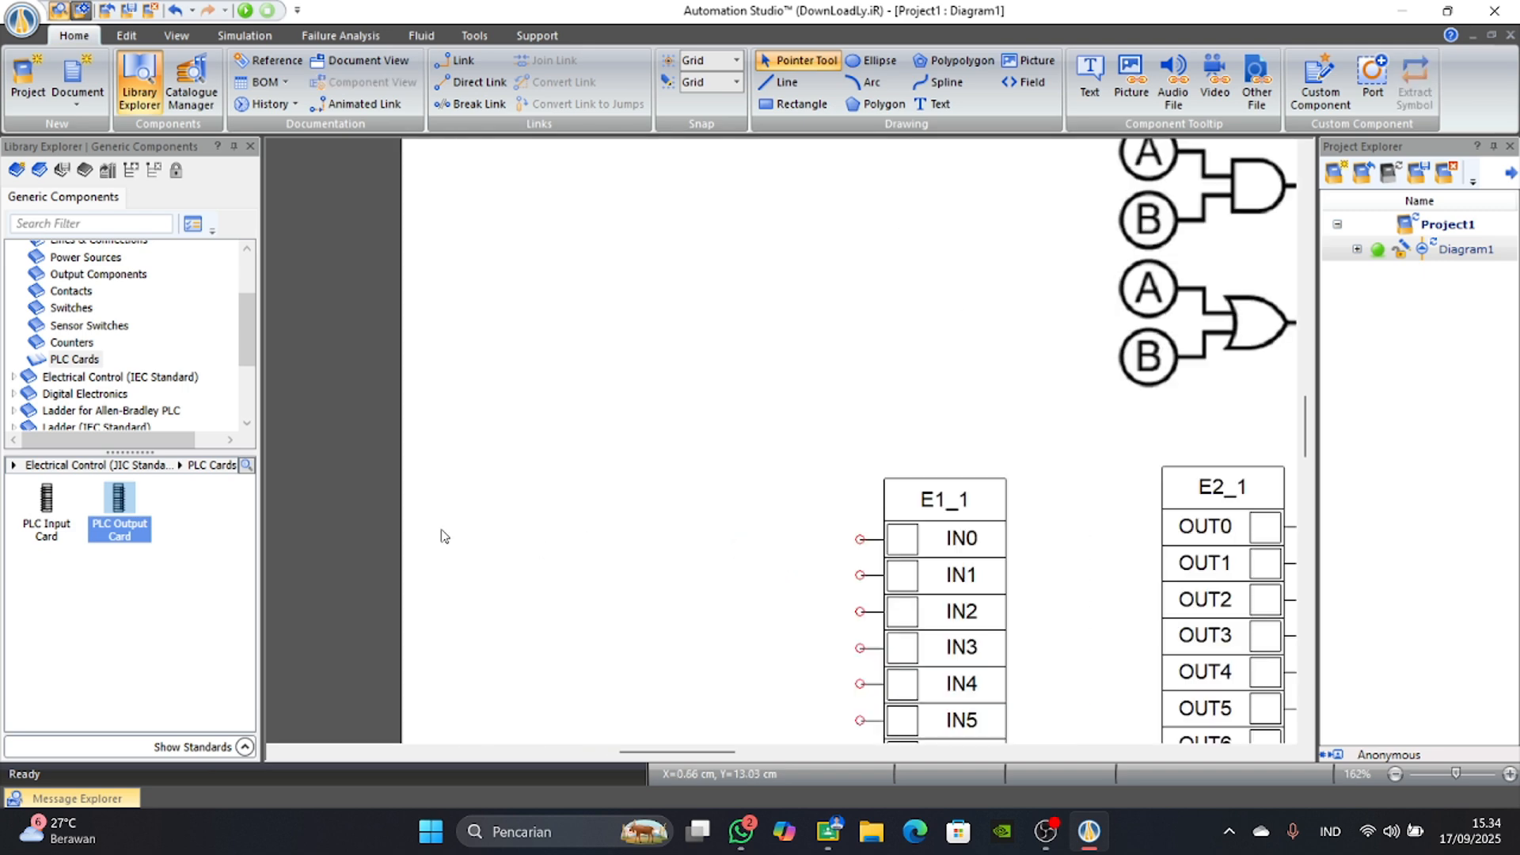
scroll(967, 619, down, 1)
scroll(973, 622, down, 1)
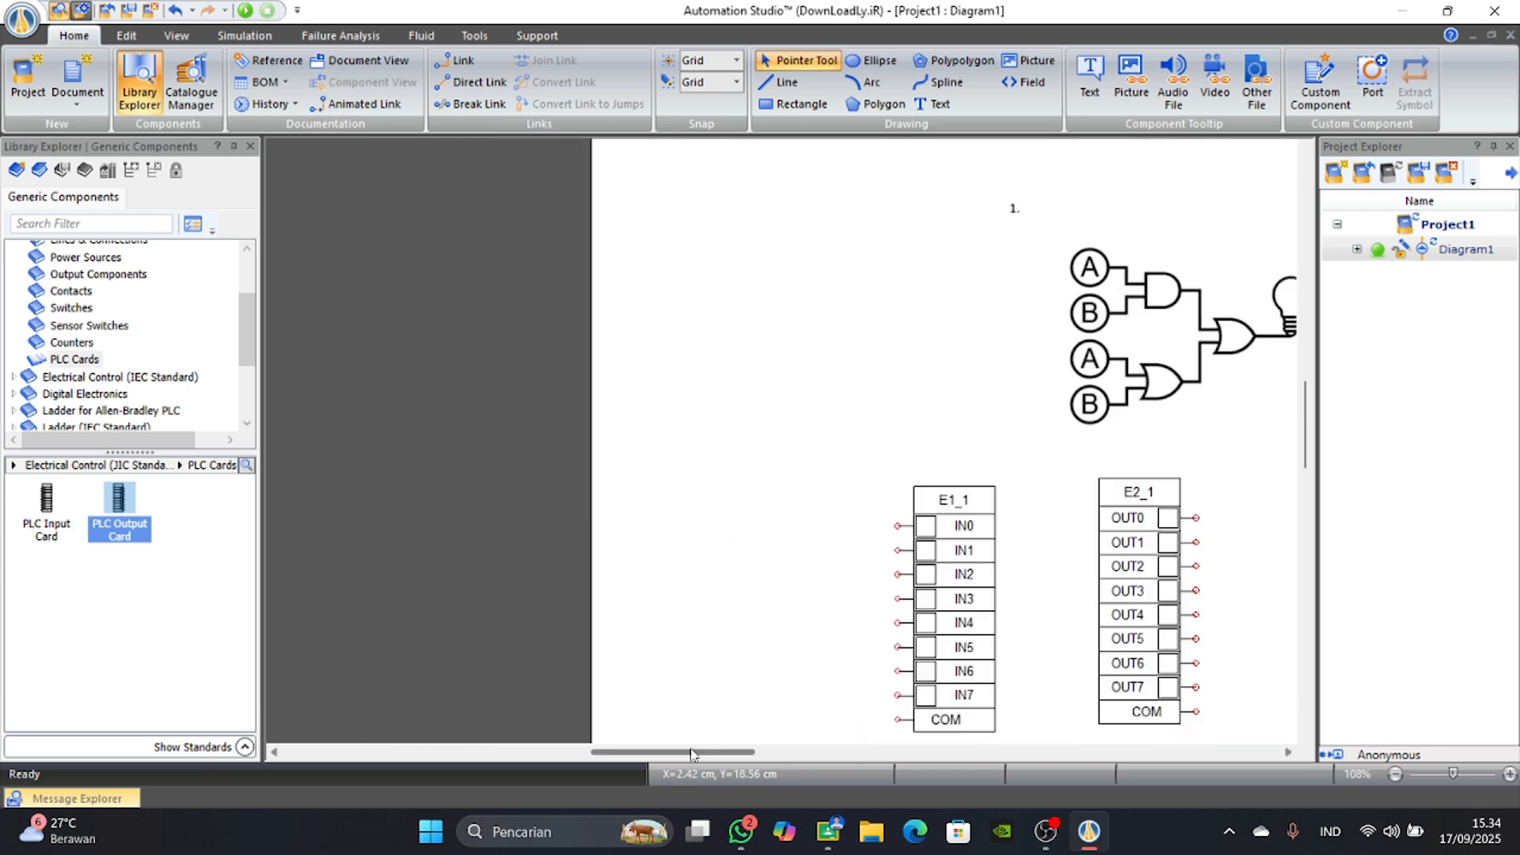
drag(693, 752, 738, 752)
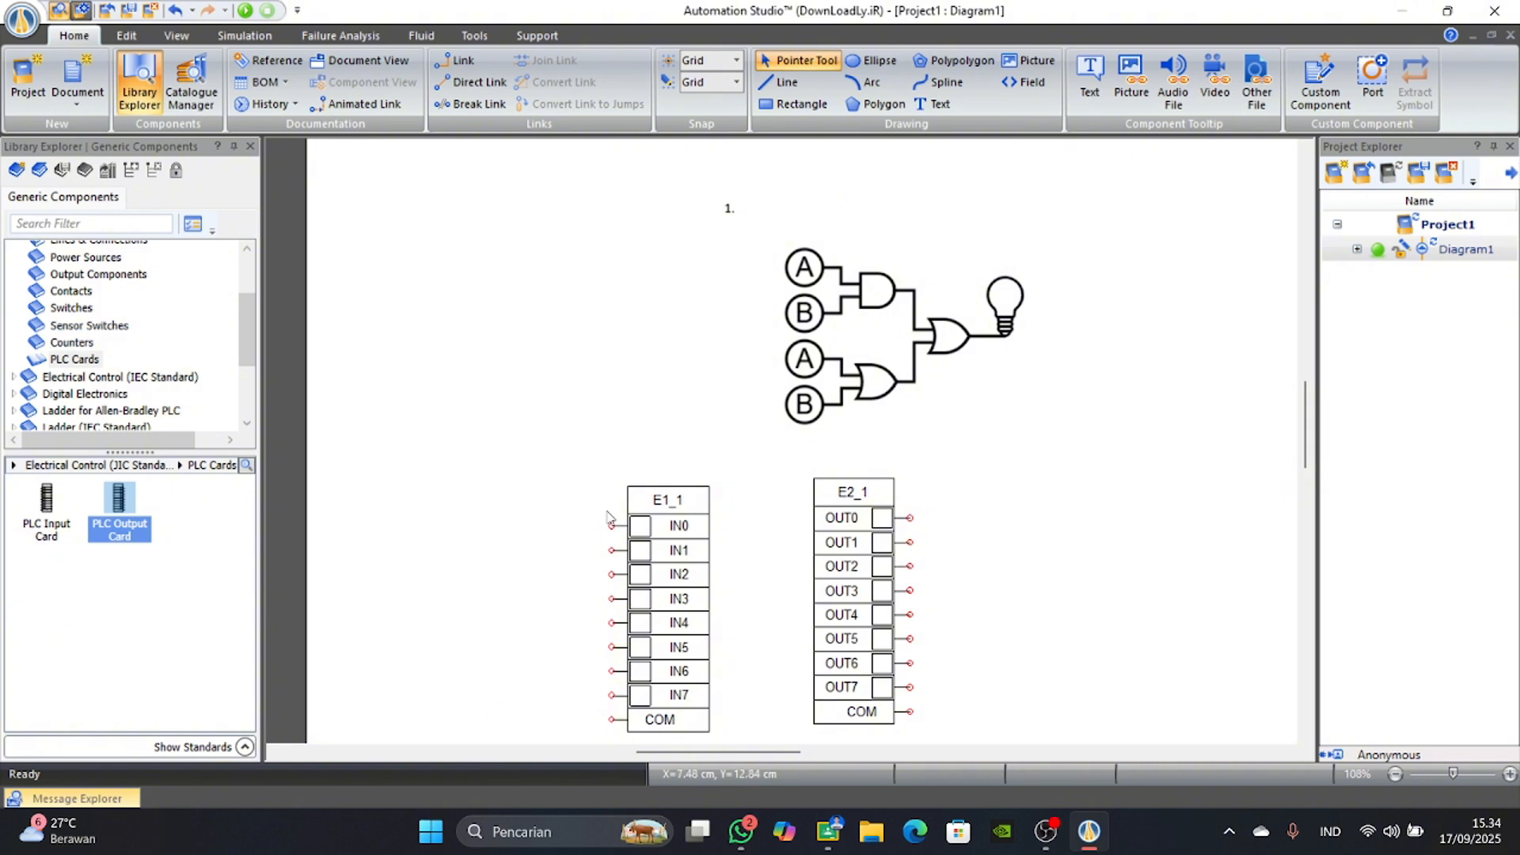
click(875, 528)
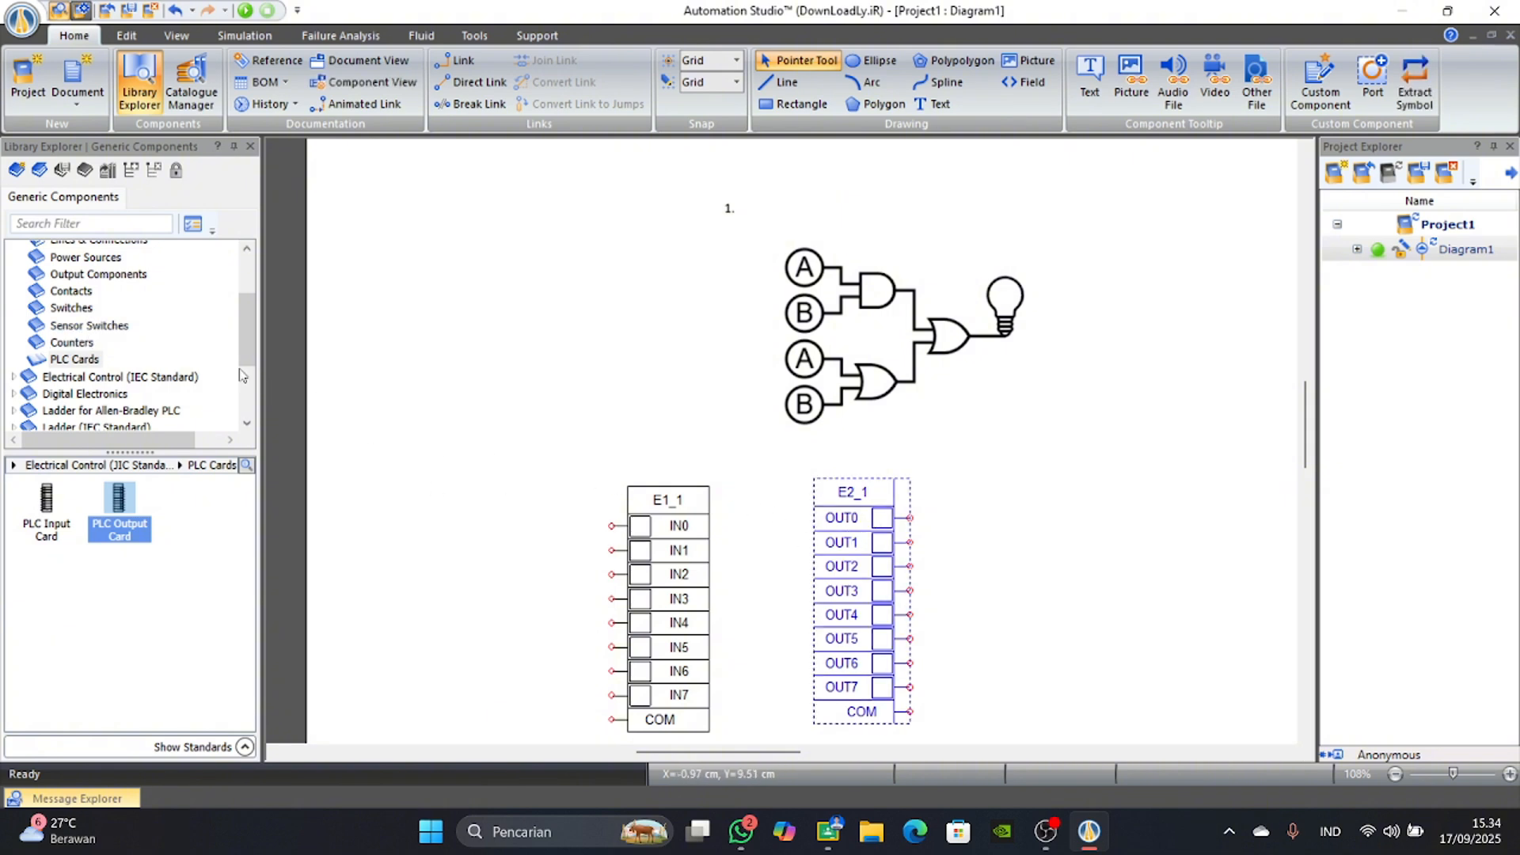
scroll(500, 529, up, 3)
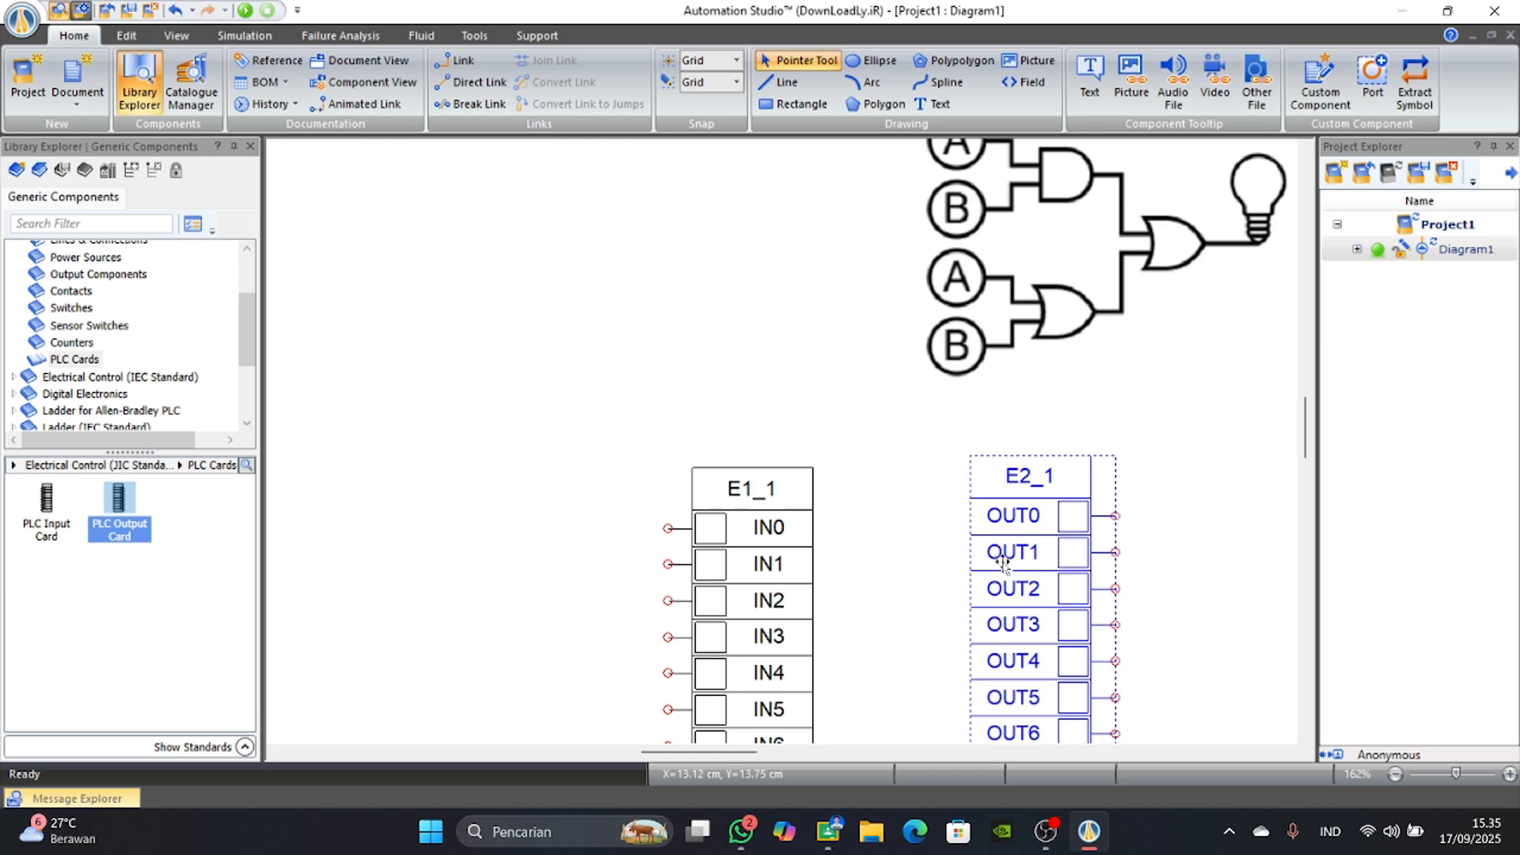
scroll(653, 542, down, 3)
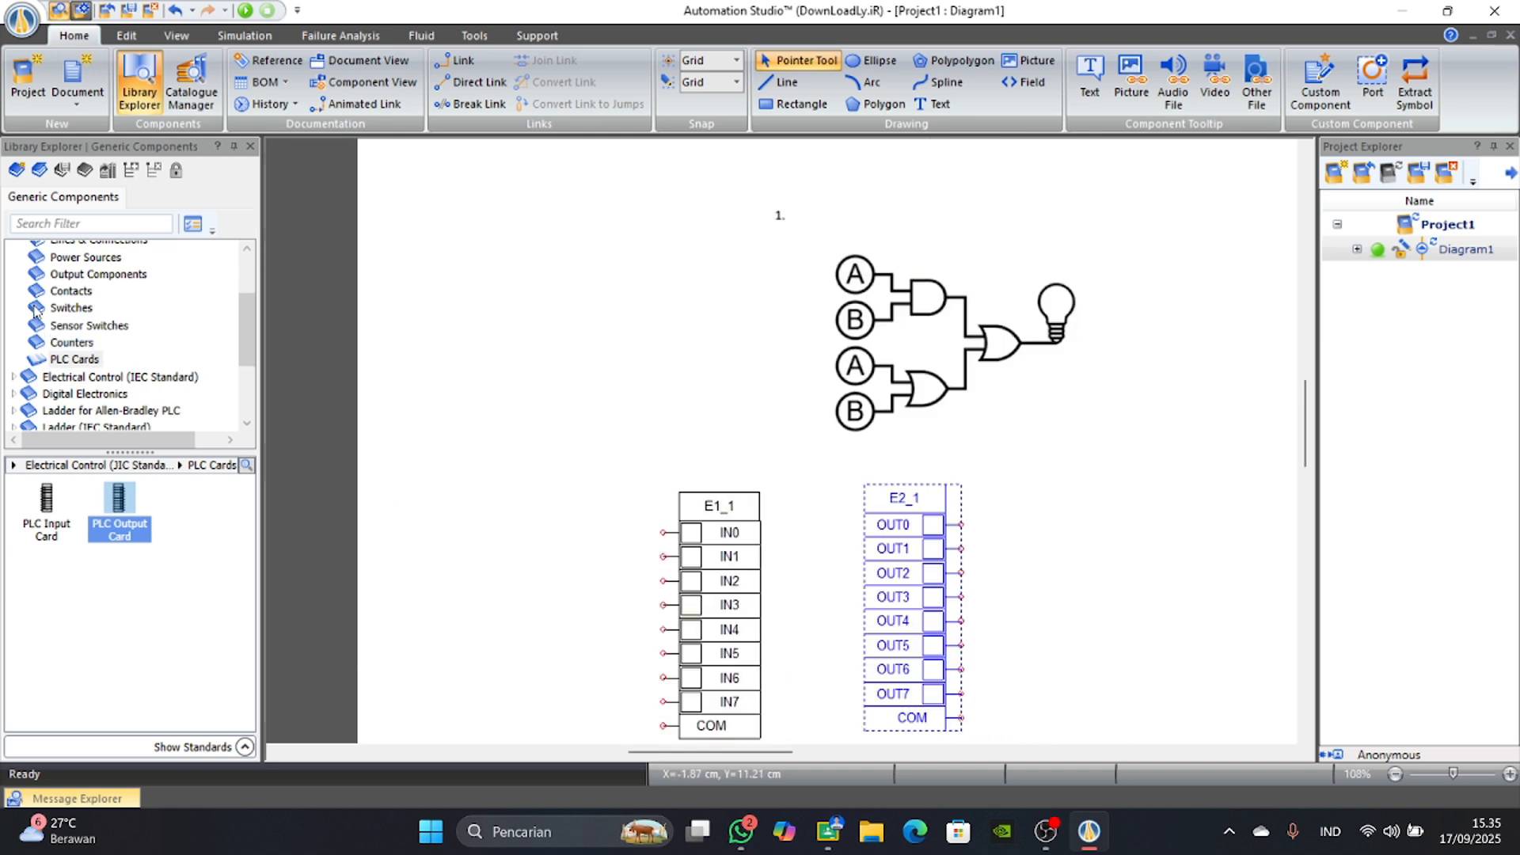
Place a Normally Open Push-Button from the JIC switches beside IN0 of the PLC input card, with the alias PB 1.
scroll(34, 311, up, 1)
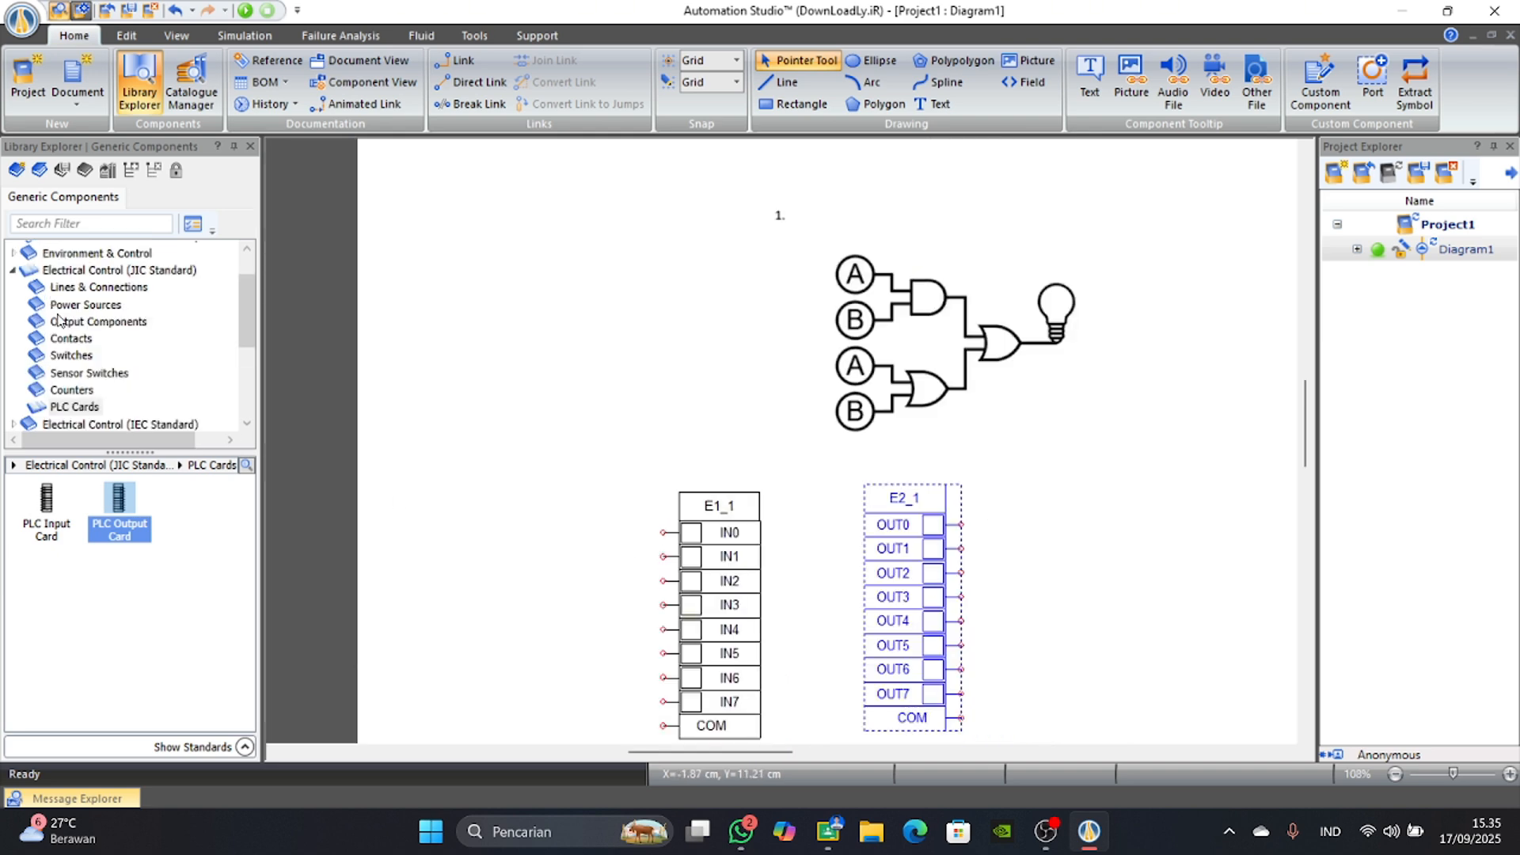
click(68, 354)
click(49, 523)
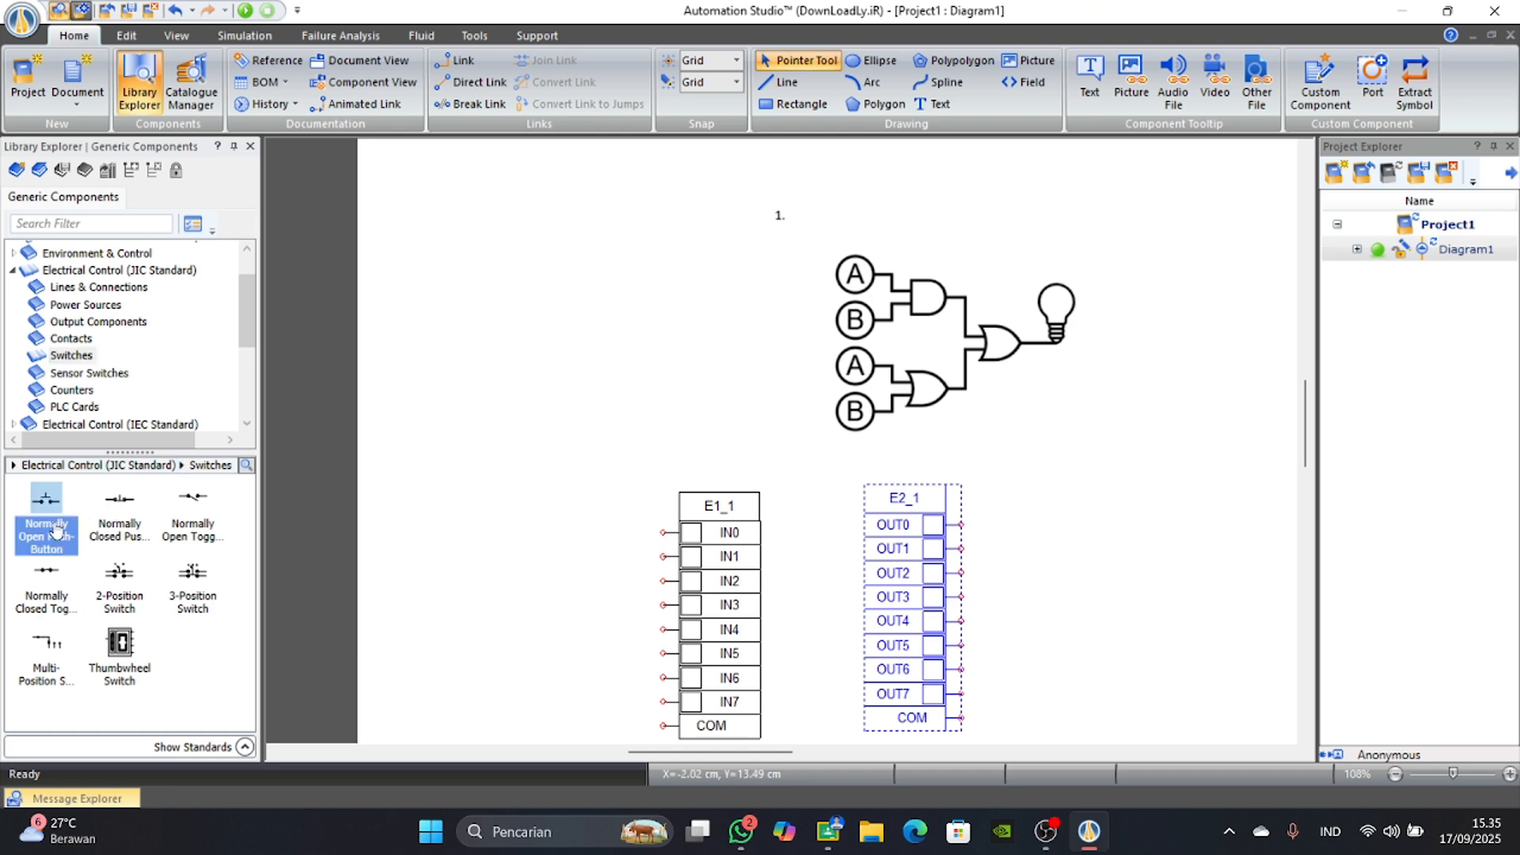
drag(55, 529, 577, 522)
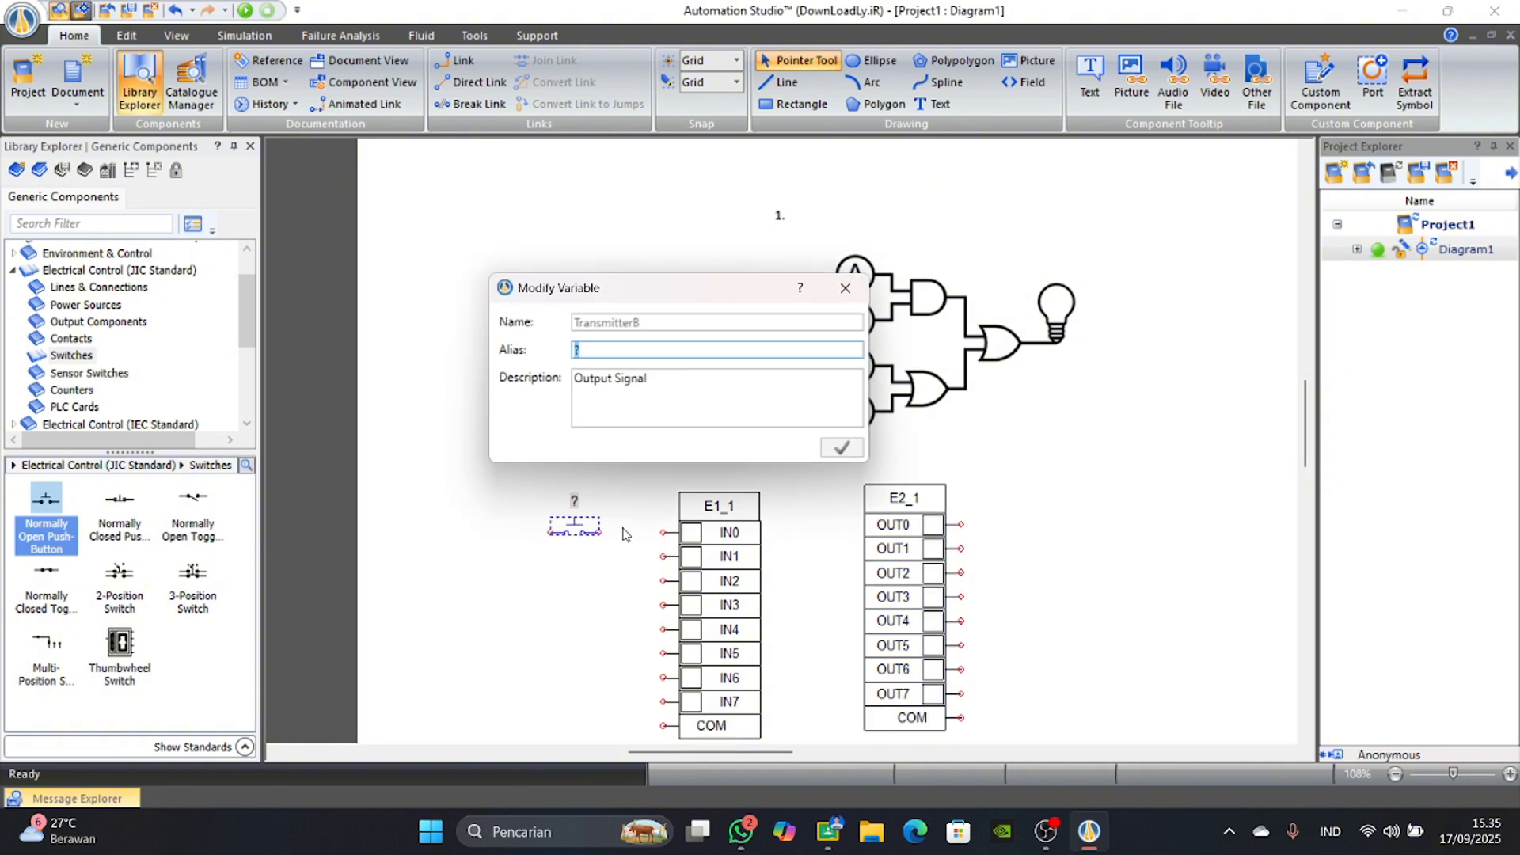
key(Caps_Lock)
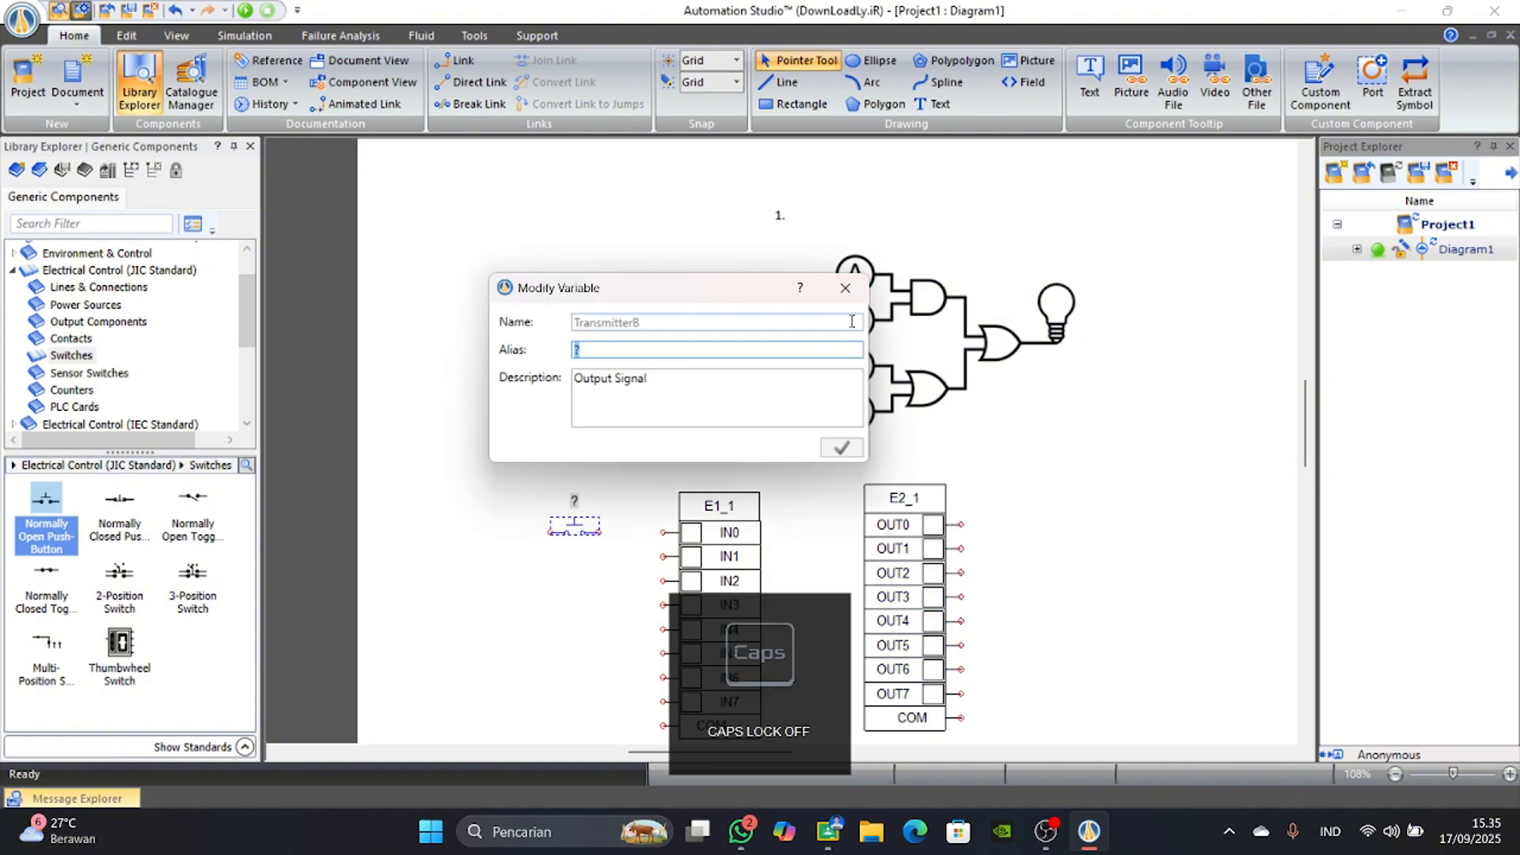
text(pudh)
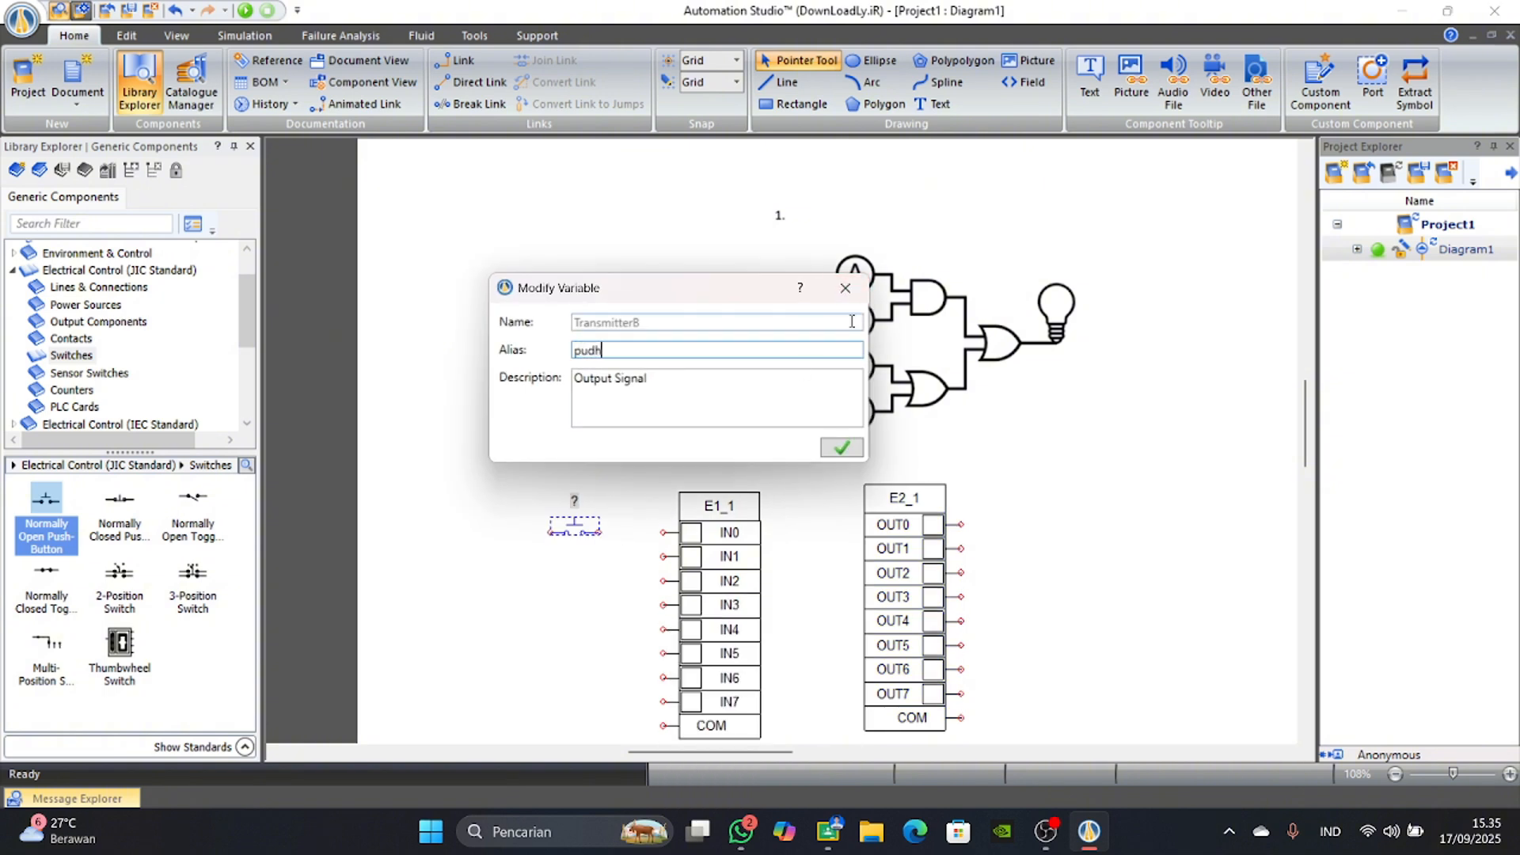
key(BackSpace)
key(Caps_Lock)
text(P)
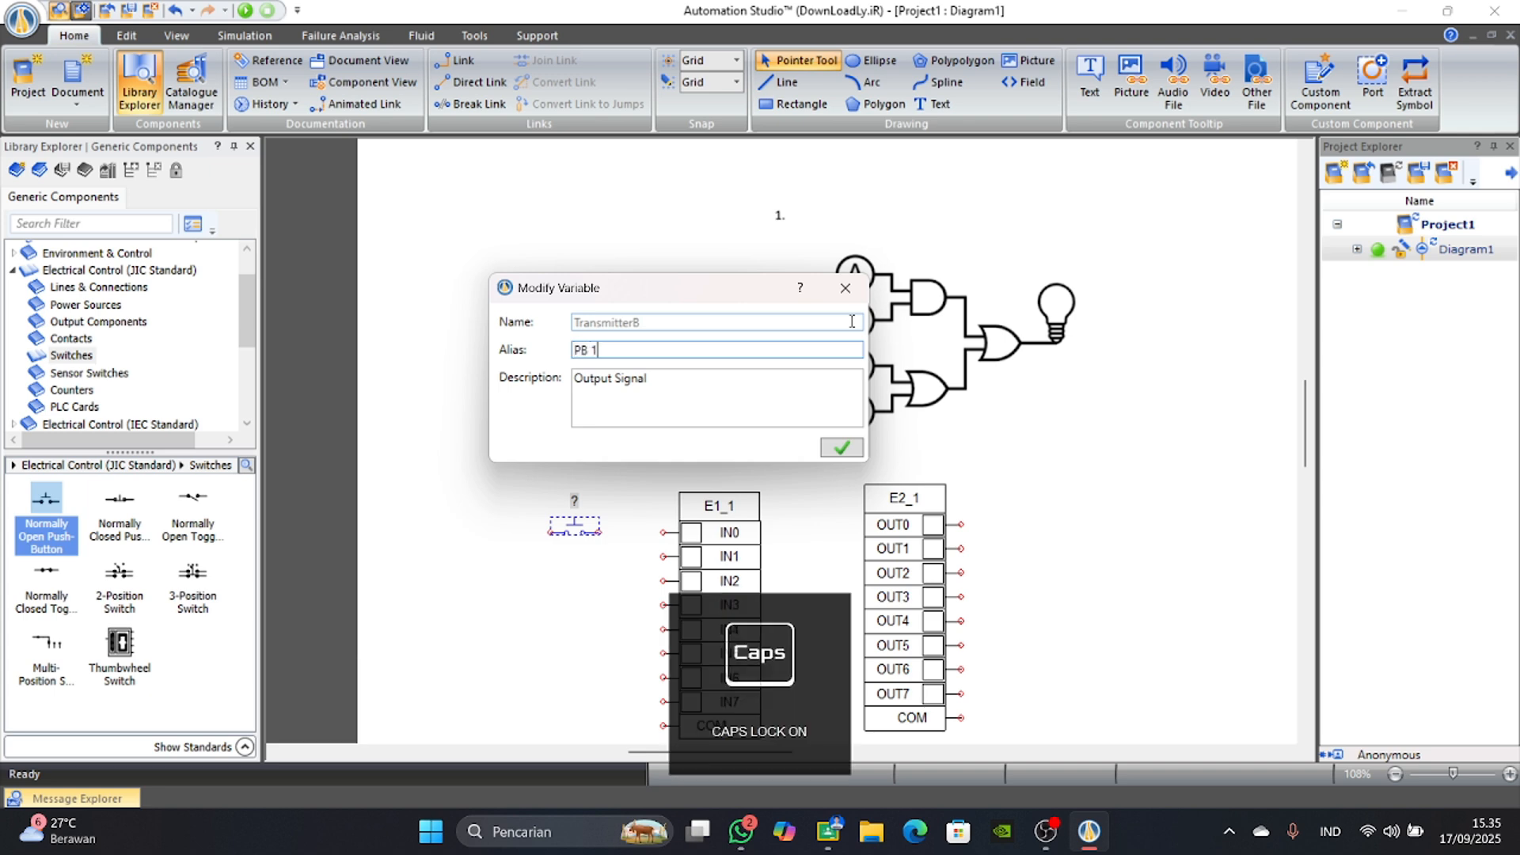
text(B 1)
key(Return)
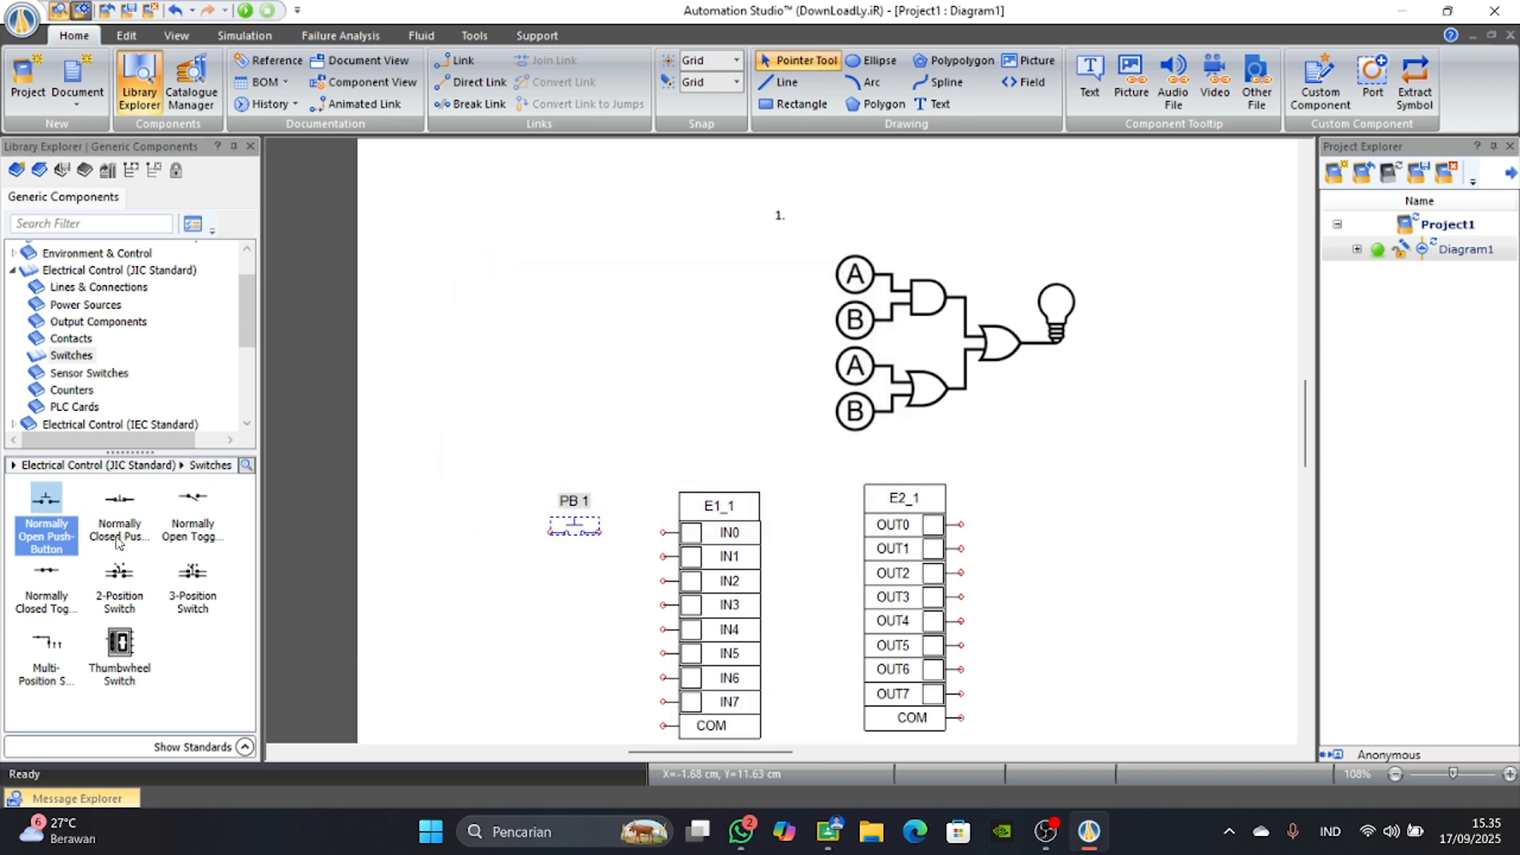
Place a 24 Volts power supply above and to the left of PB 1 and wire it through PB 1 to IN0.
click(85, 305)
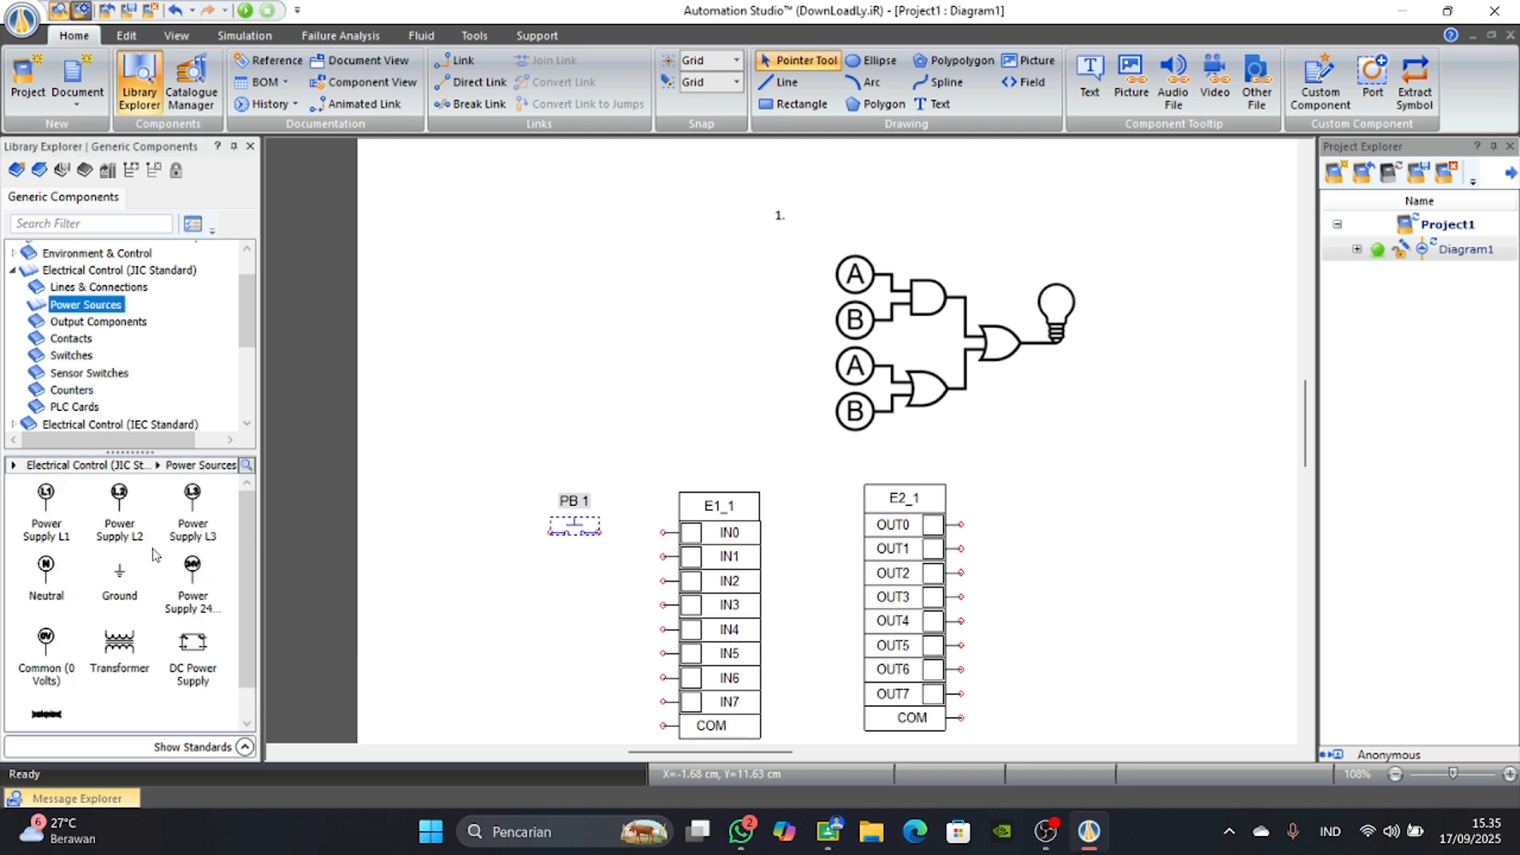
drag(192, 569, 491, 443)
scroll(516, 611, up, 1)
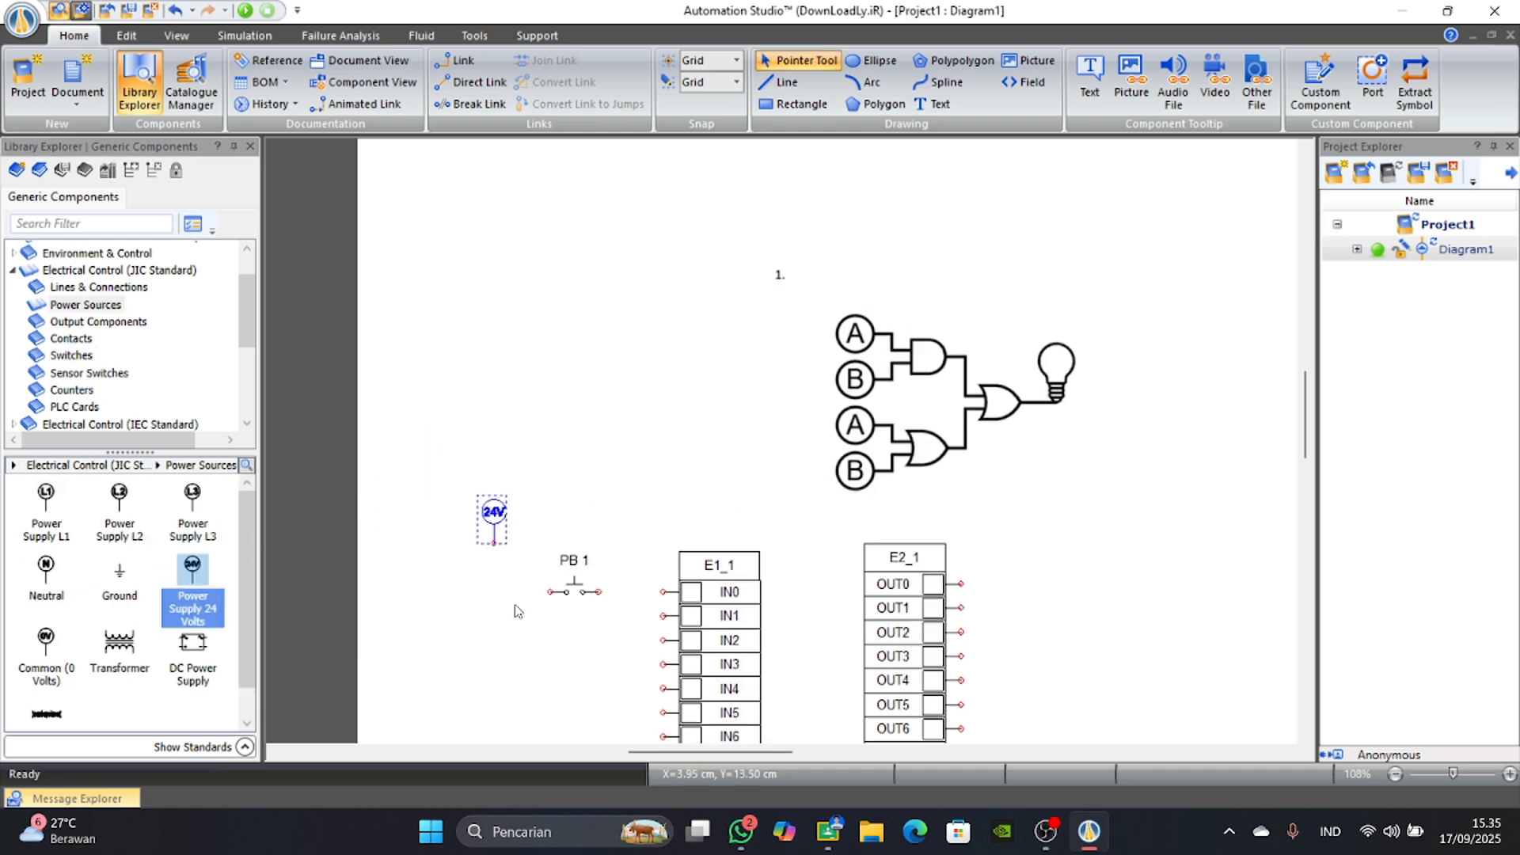
scroll(521, 614, up, 4)
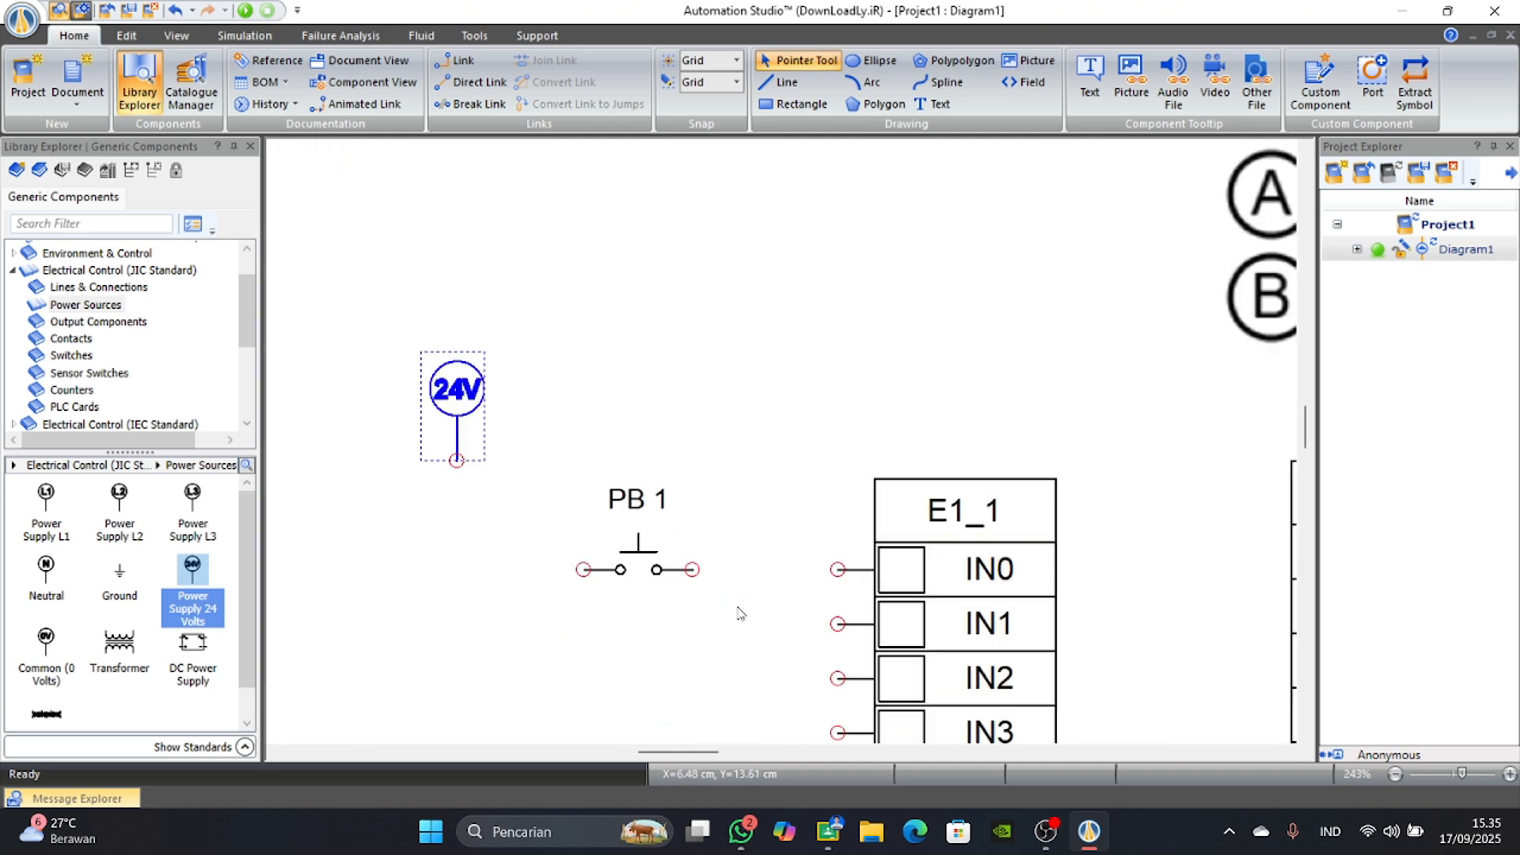
drag(834, 565, 693, 570)
drag(584, 570, 457, 461)
Place a Common (0 Volts) source below the input card, rotate it 180°, and wire it to the input card's COM terminal.
scroll(623, 577, down, 4)
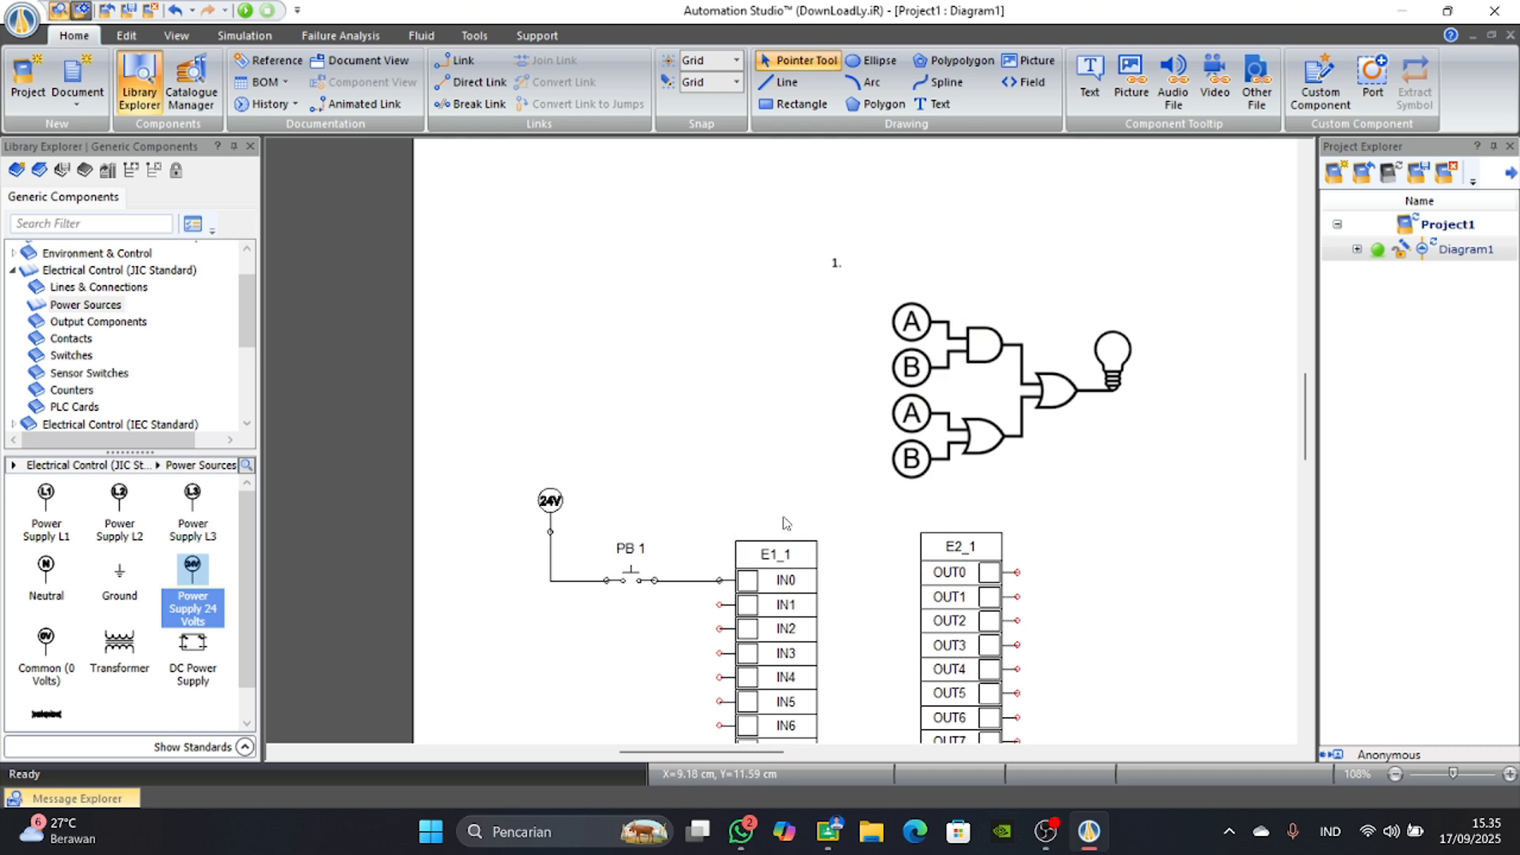
scroll(760, 507, down, 1)
scroll(626, 564, down, 1)
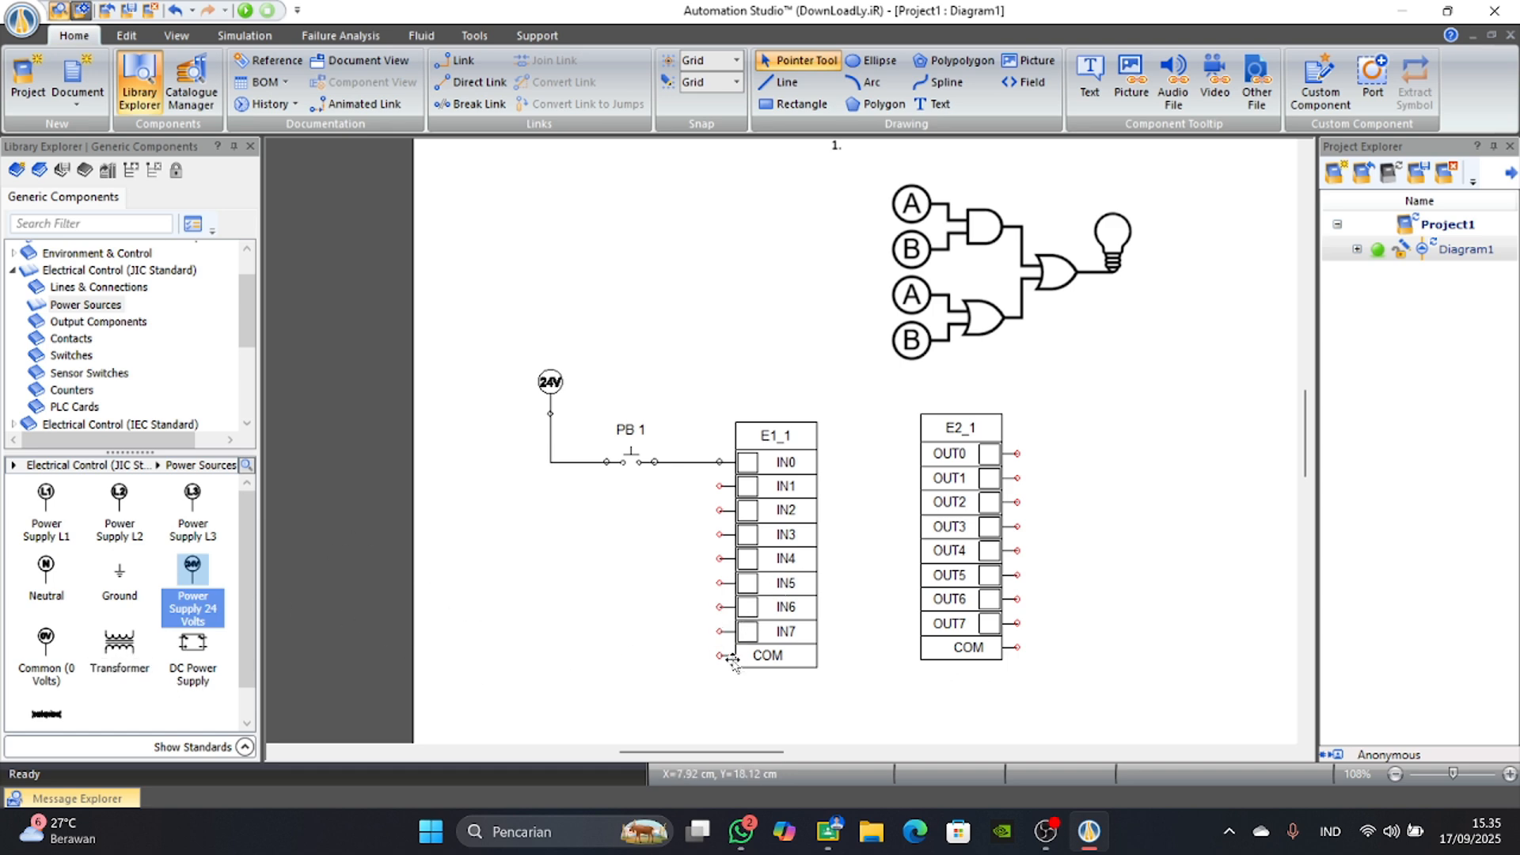
scroll(737, 661, down, 1)
scroll(751, 623, up, 3)
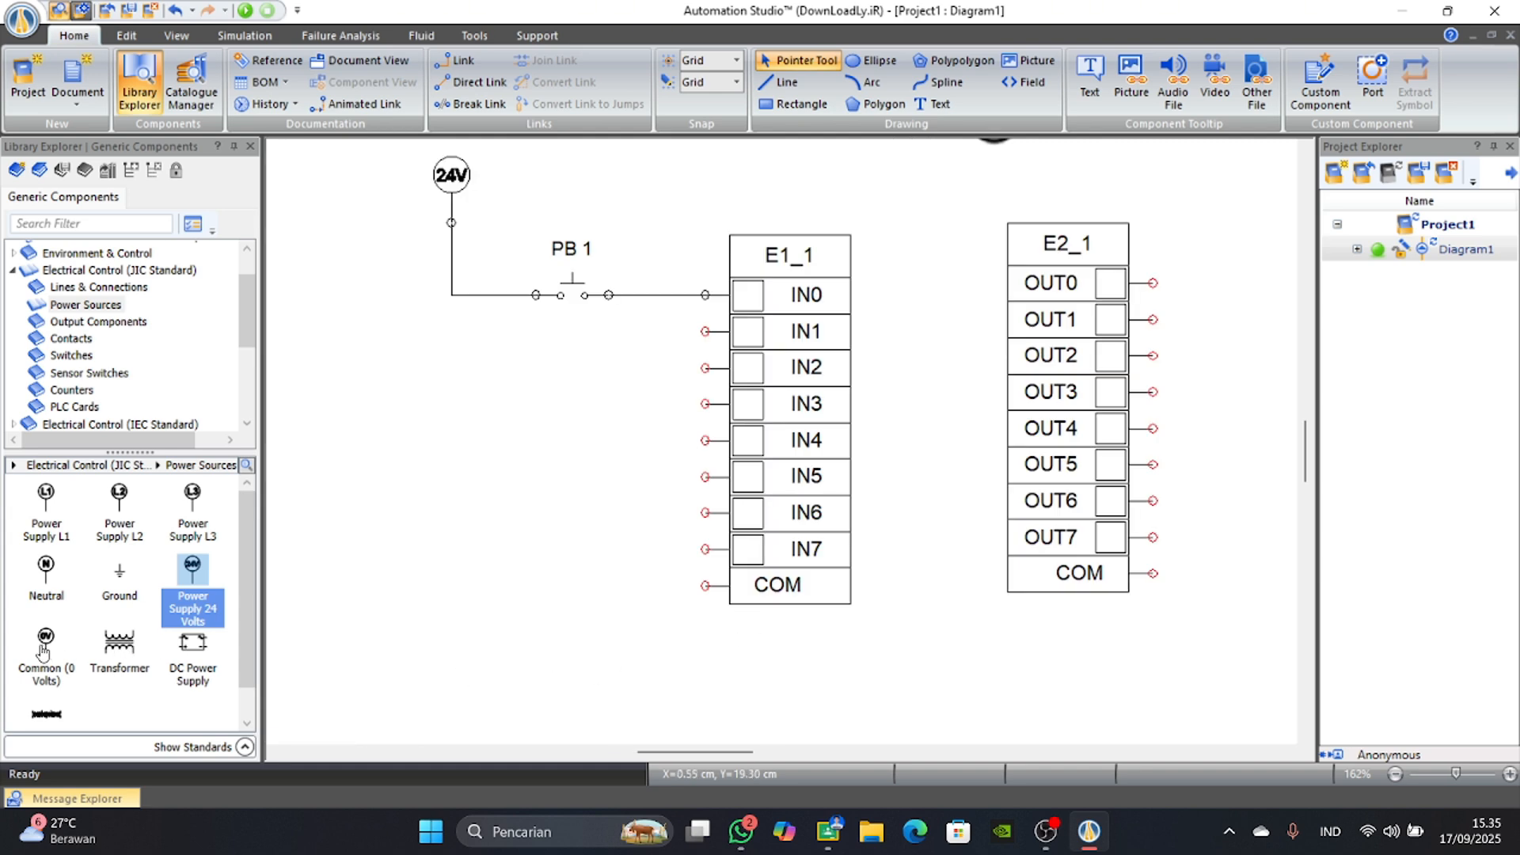
drag(46, 643, 435, 665)
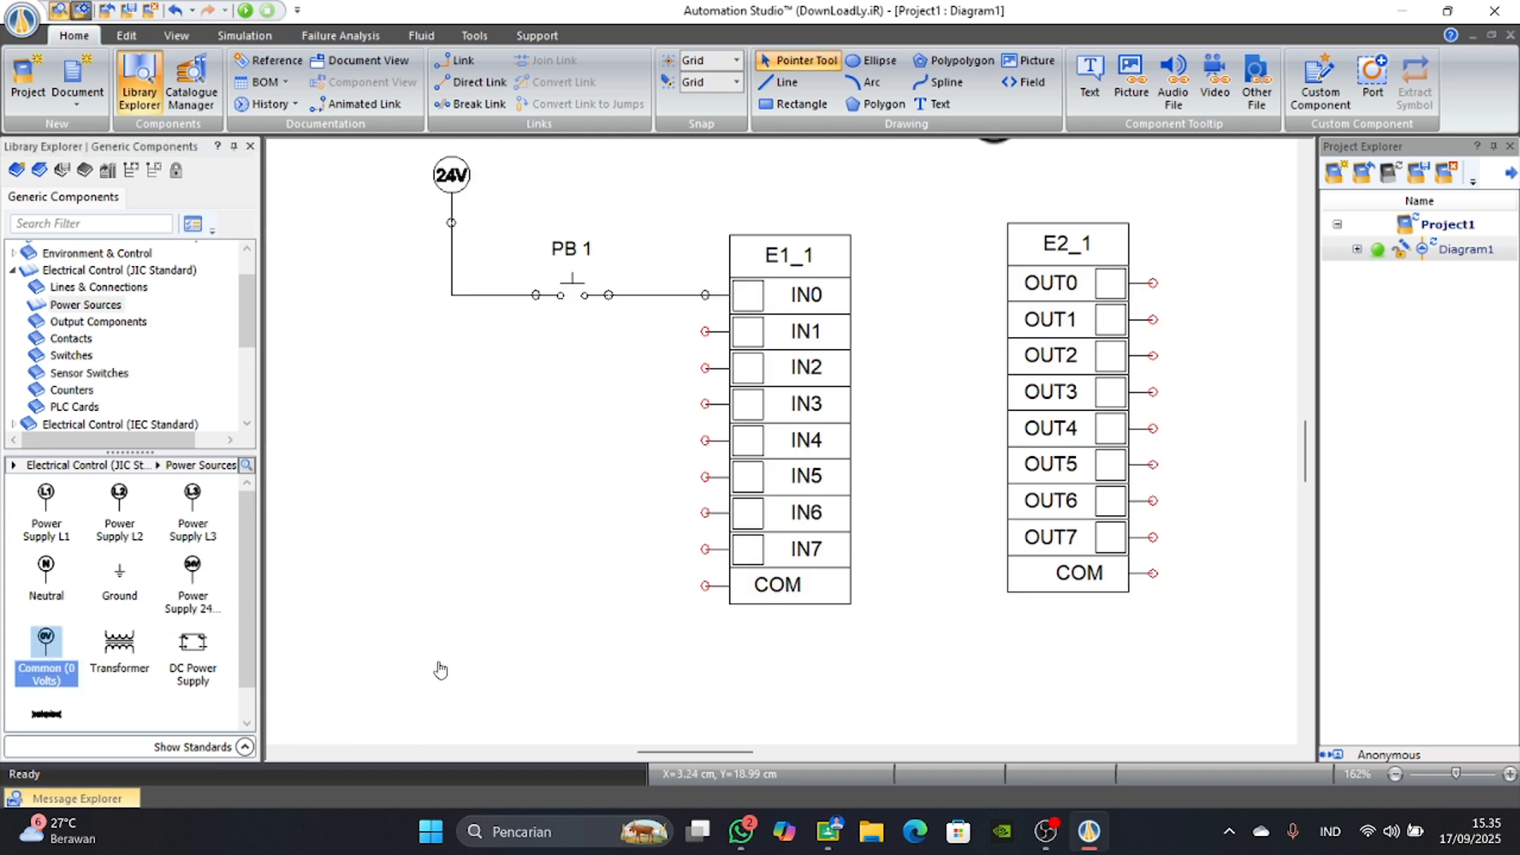
right_click(437, 670)
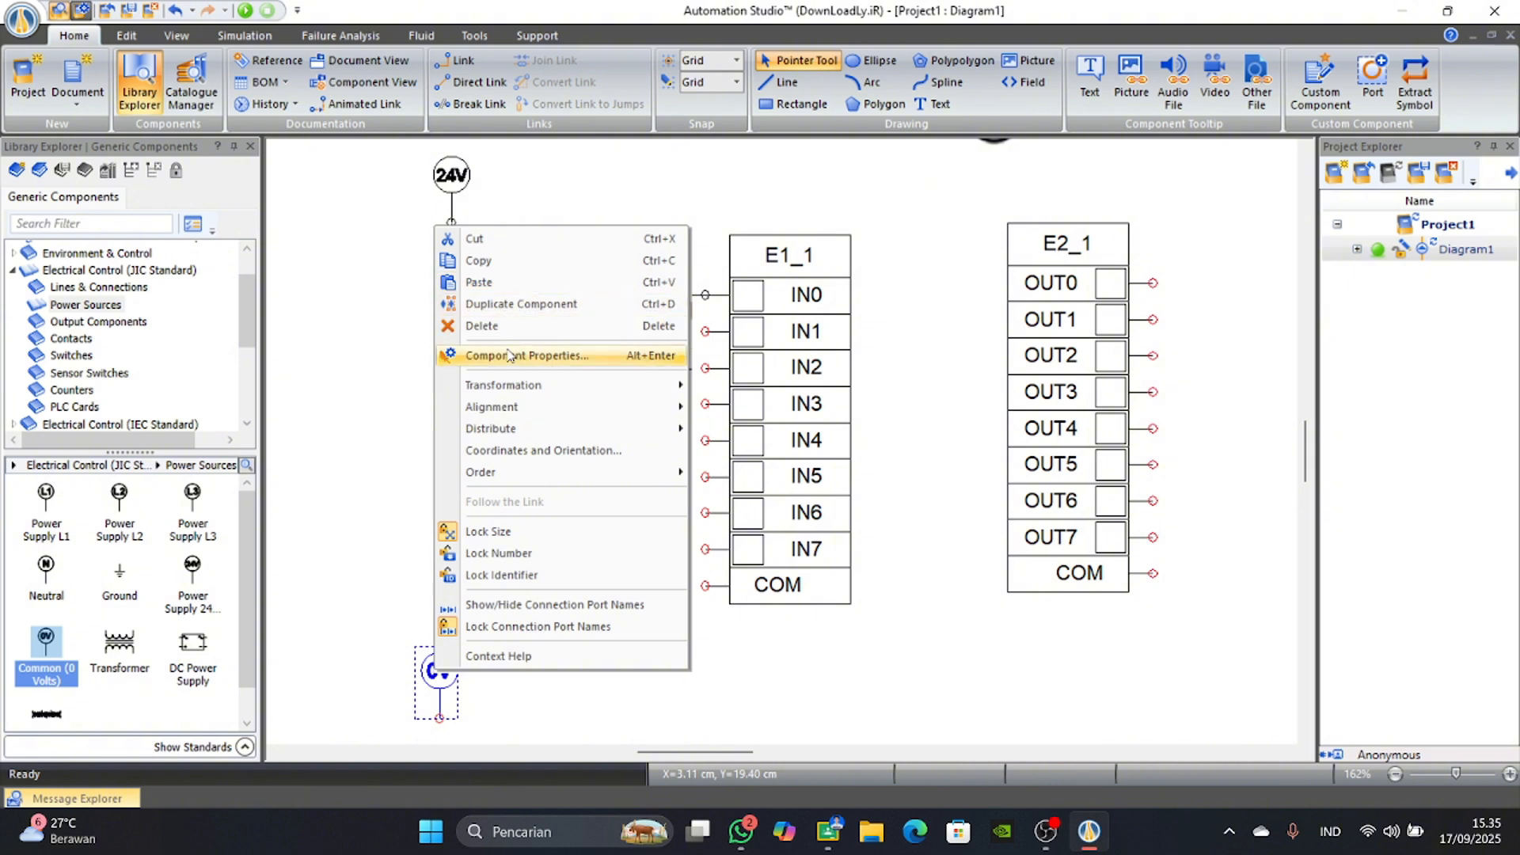
mouse_move(673, 386)
click(721, 393)
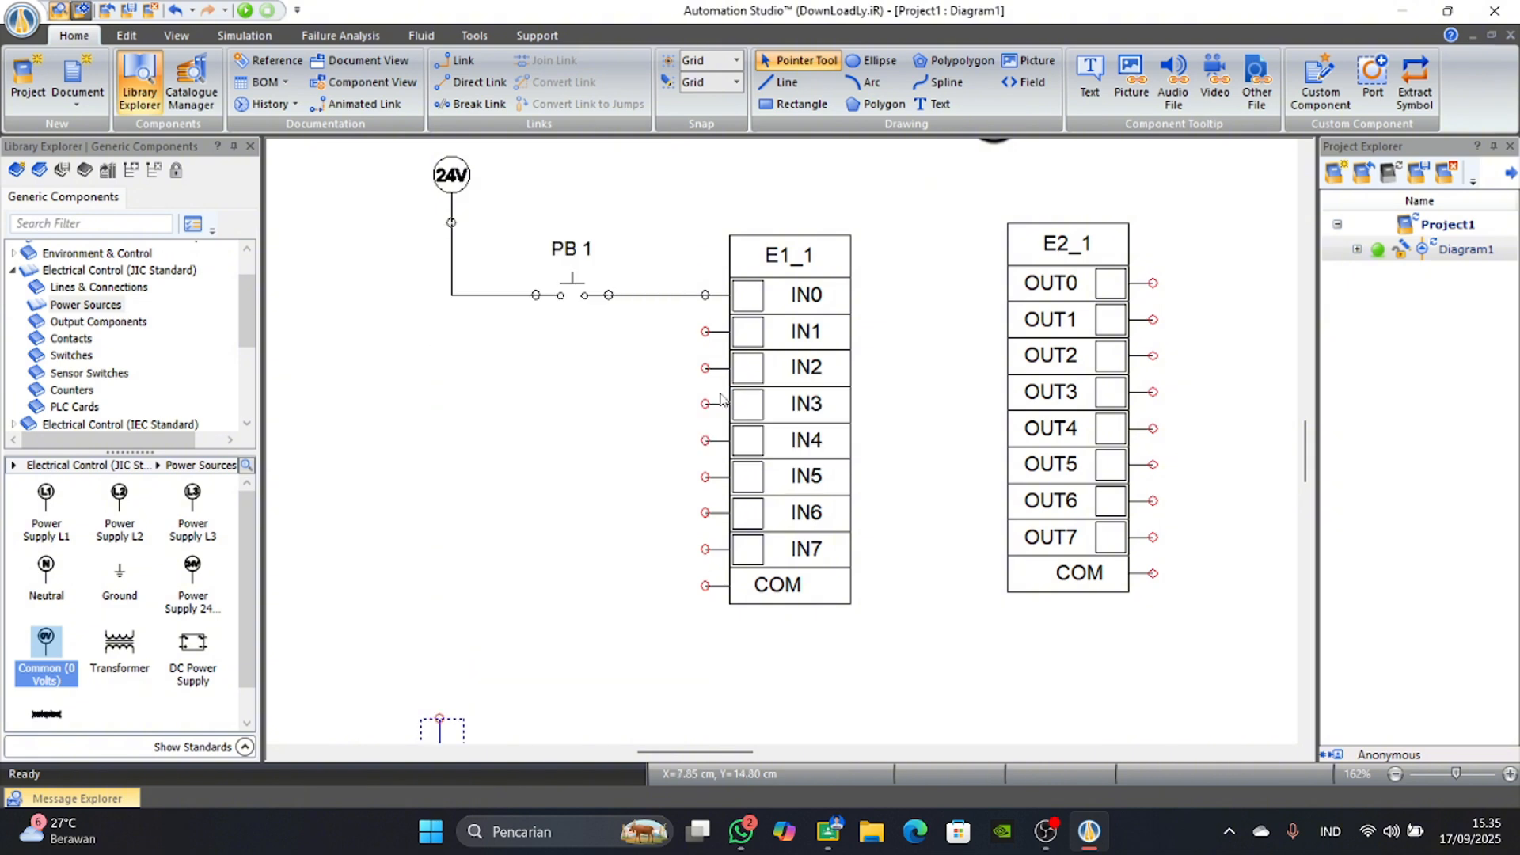
scroll(607, 590, down, 1)
mouse_move(704, 524)
mouse_down()
mouse_move(546, 526)
mouse_move(440, 578)
mouse_move(440, 656)
mouse_up()
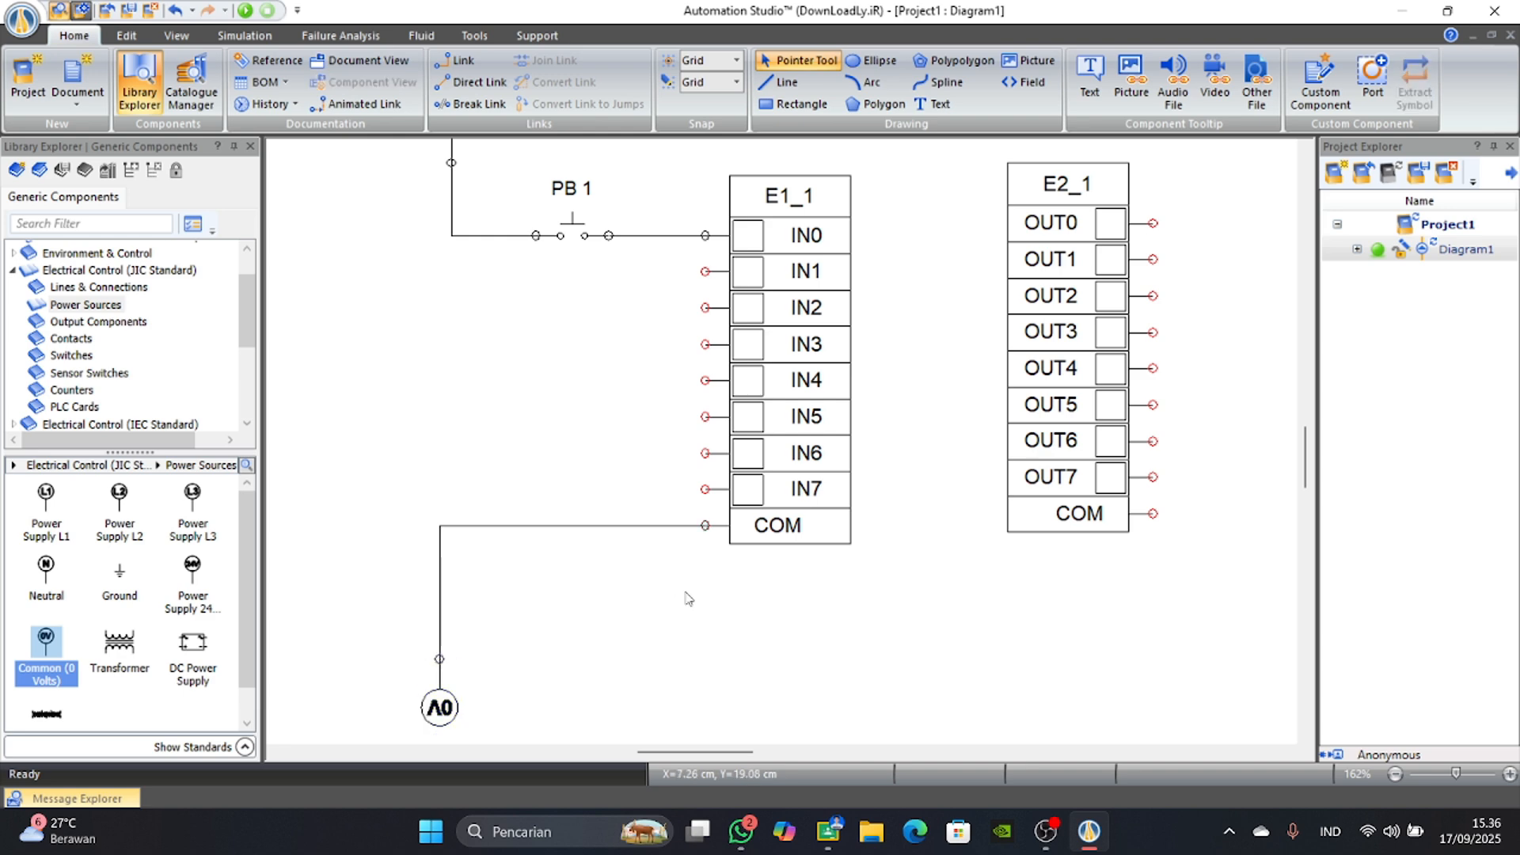
Move the PLC output card down slightly so that its rows line up with the input card.
scroll(687, 593, down, 2)
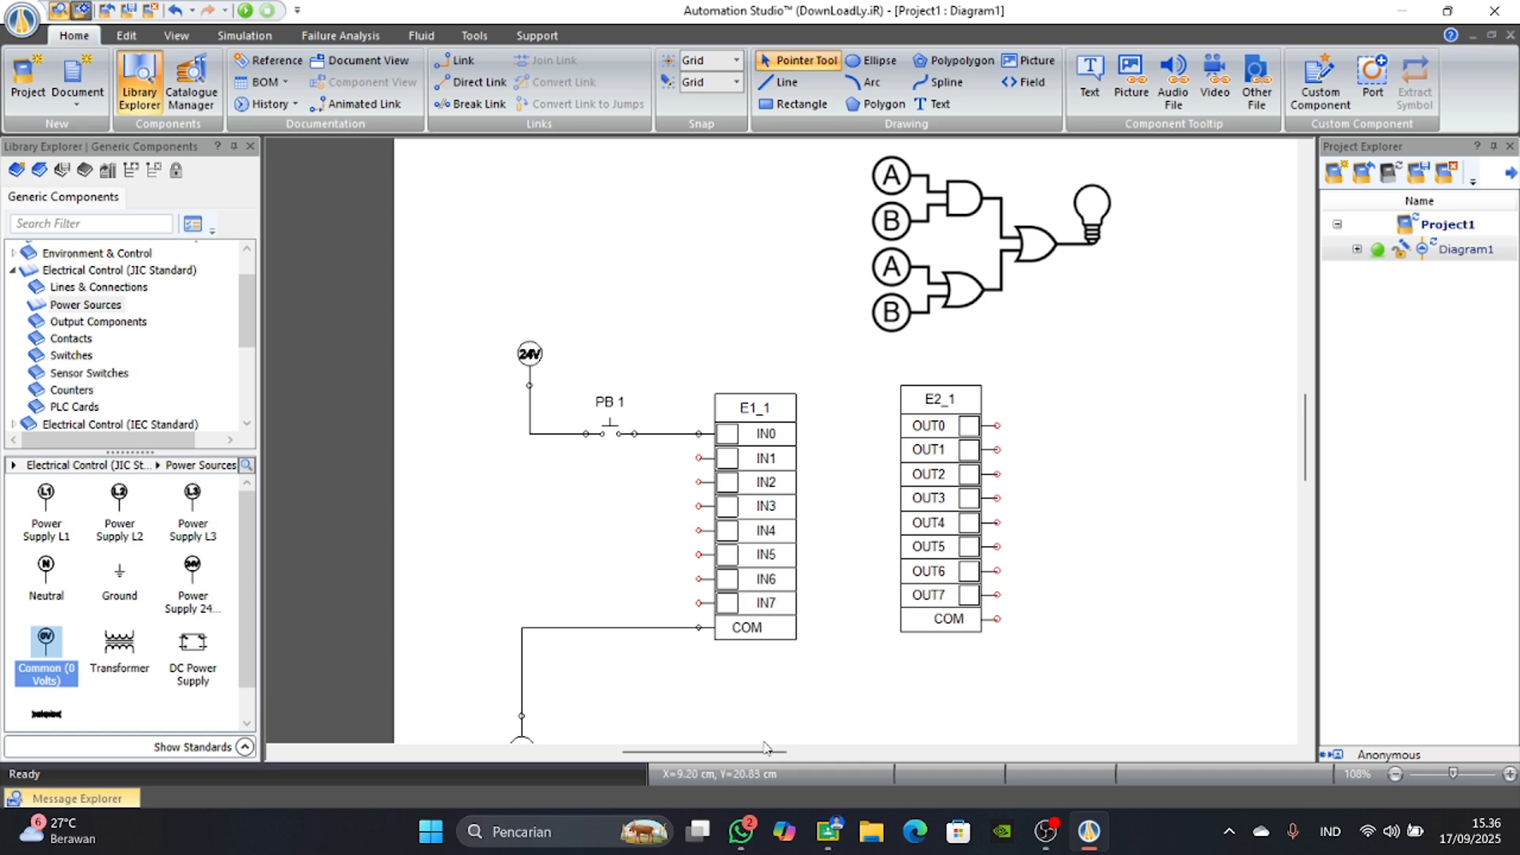
scroll(772, 751, right, 3)
drag(773, 752, 804, 752)
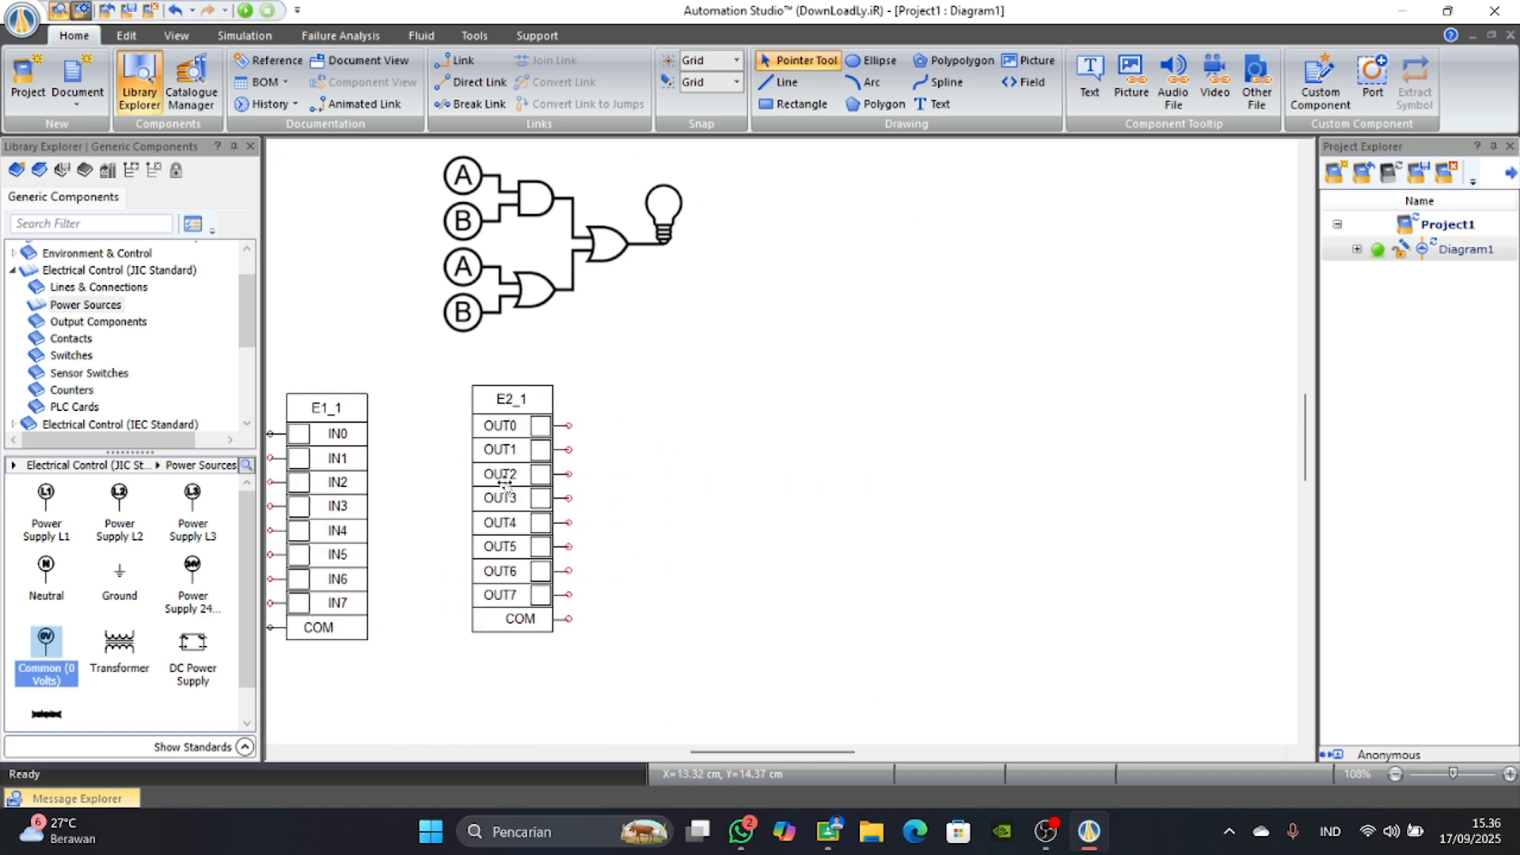
drag(513, 507, 513, 507)
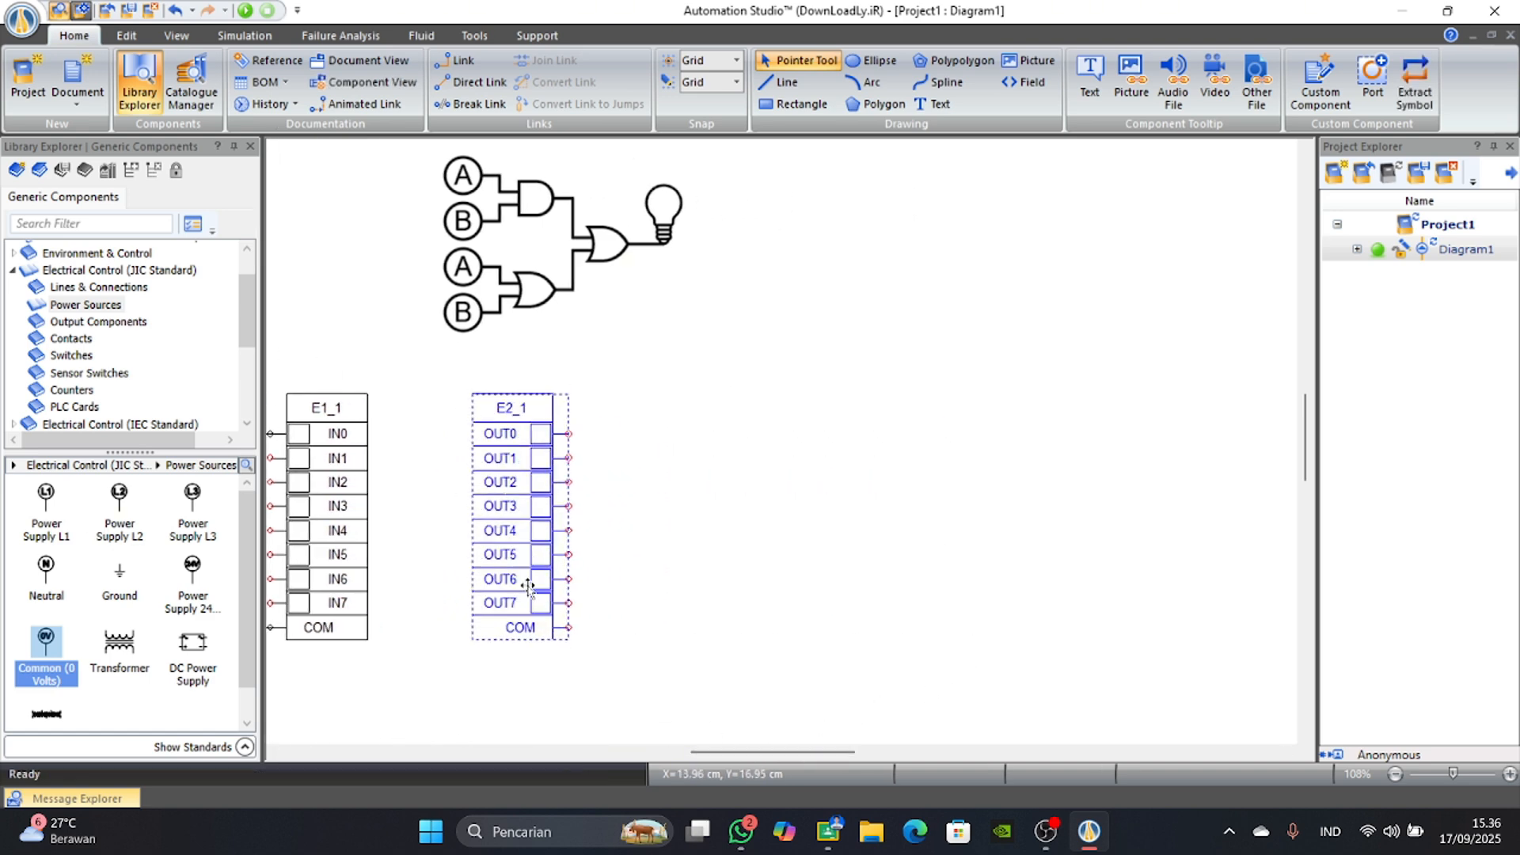
Place an electric motor from the JIC output components to the right of the PLC output card, with the alias MOTOR.
scroll(624, 613, up, 3)
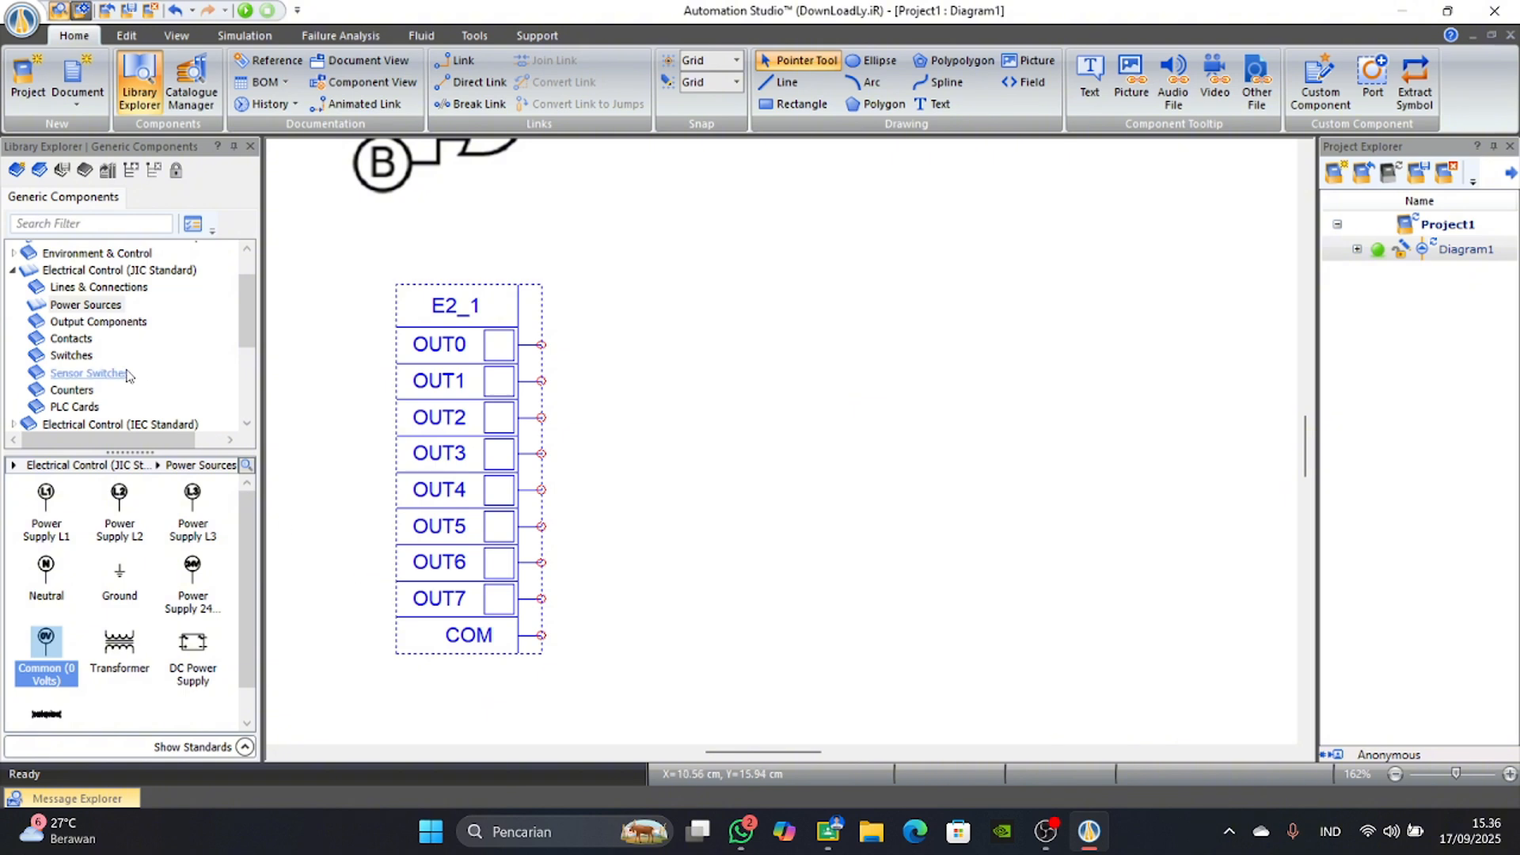
click(70, 322)
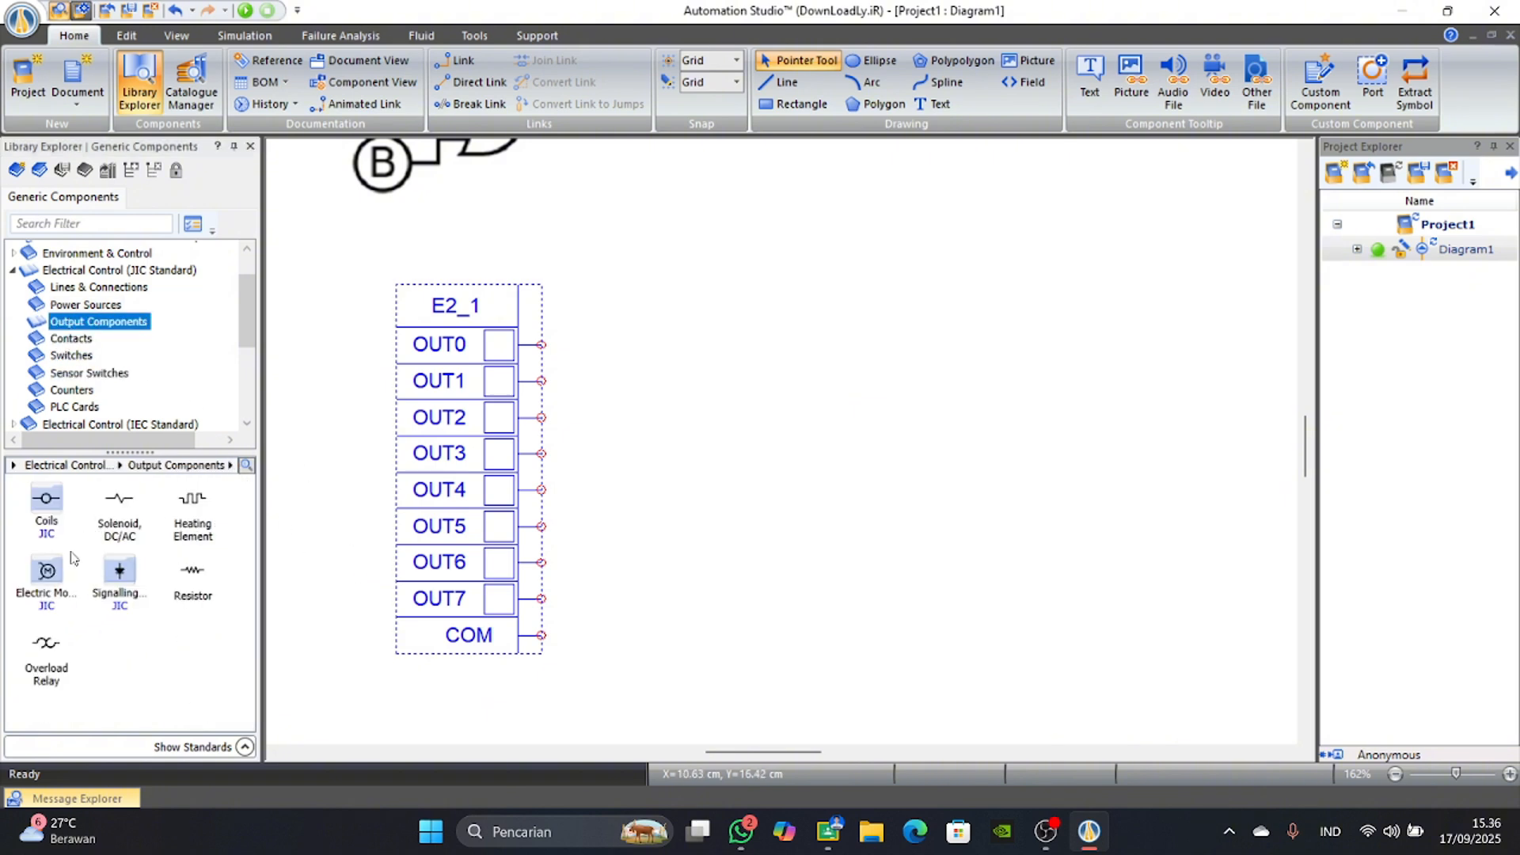
click(52, 590)
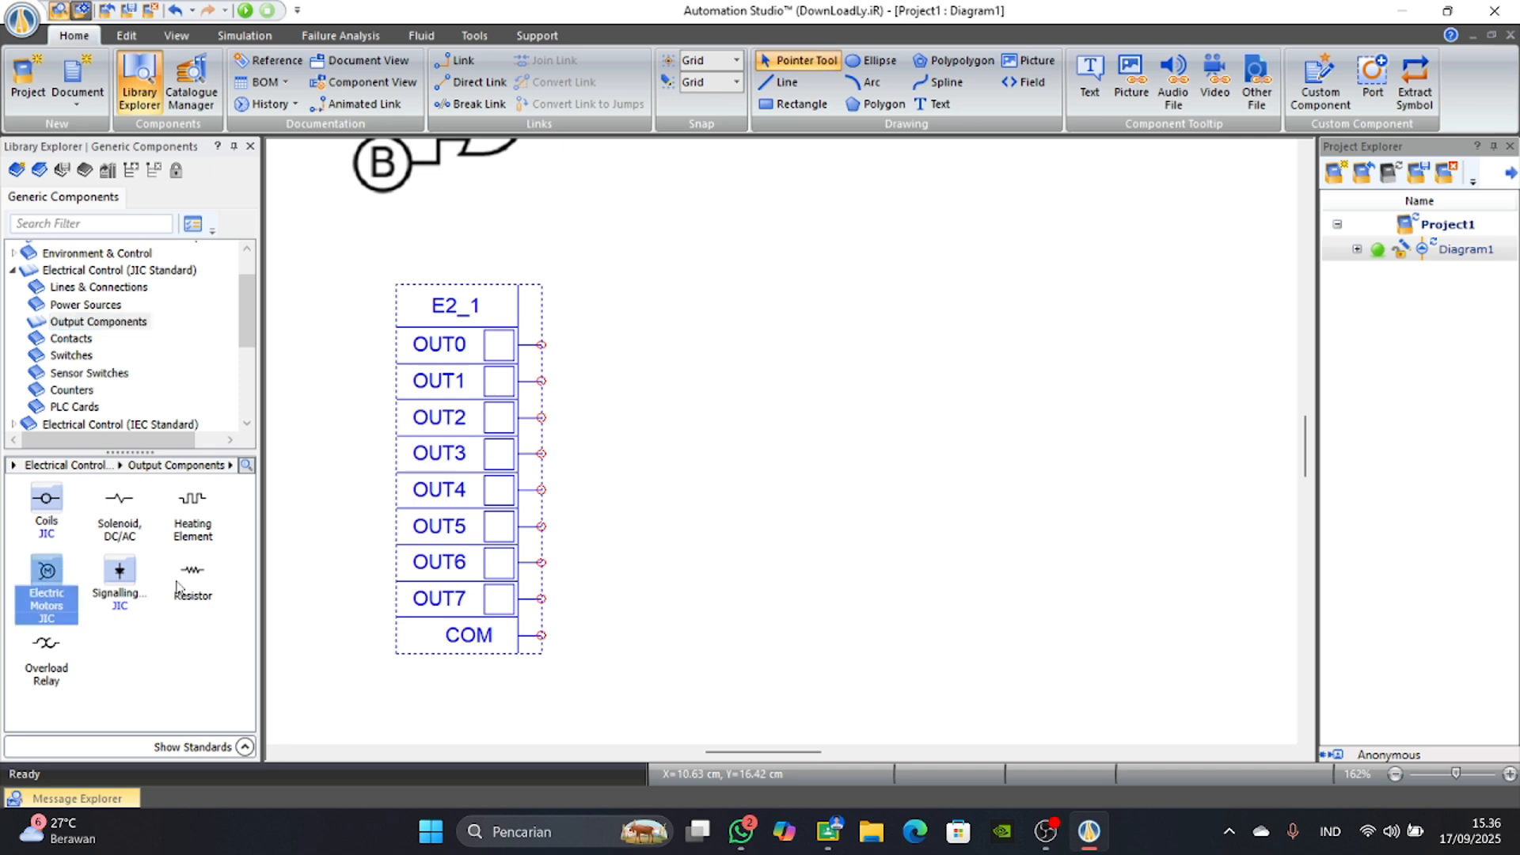
drag(55, 583, 824, 354)
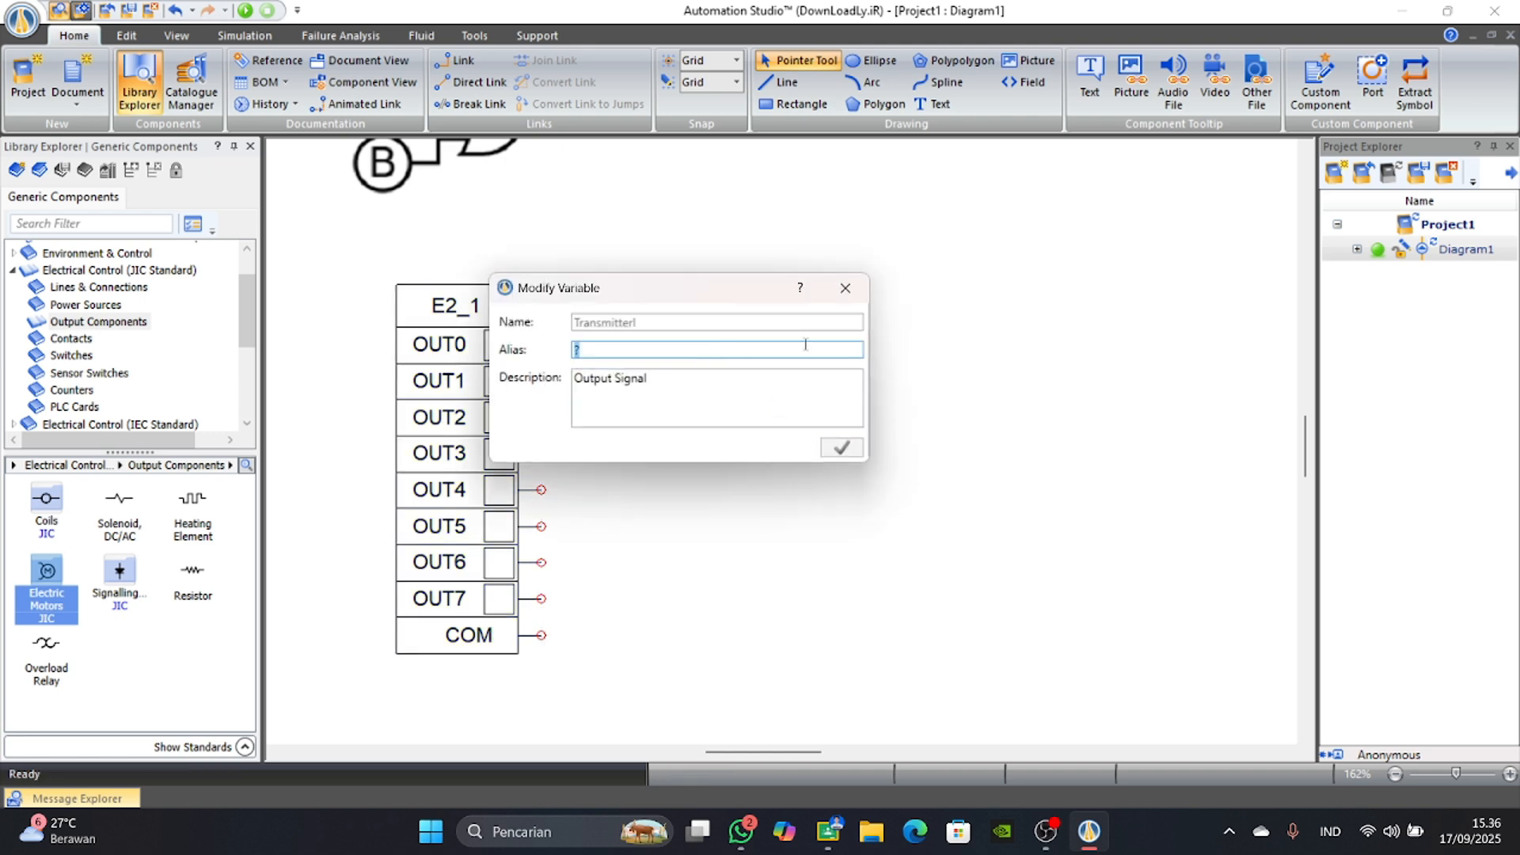
key(Caps_Lock)
text(mo)
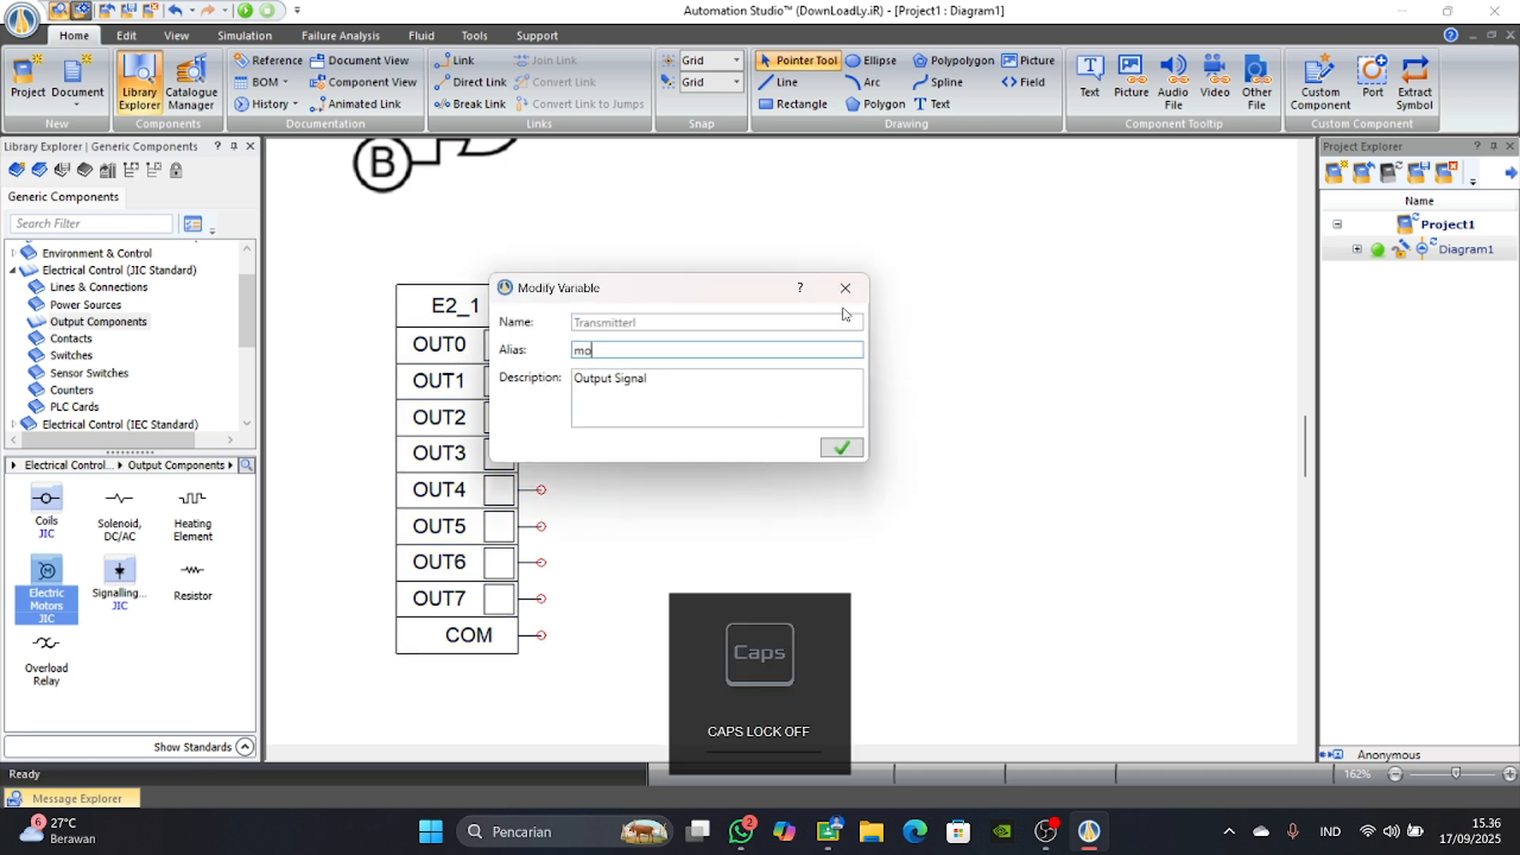
text(tor)
key(BackSpace)
key(BackSpace)
key(BackSpace)
key(Caps_Lock)
text(MOTOR)
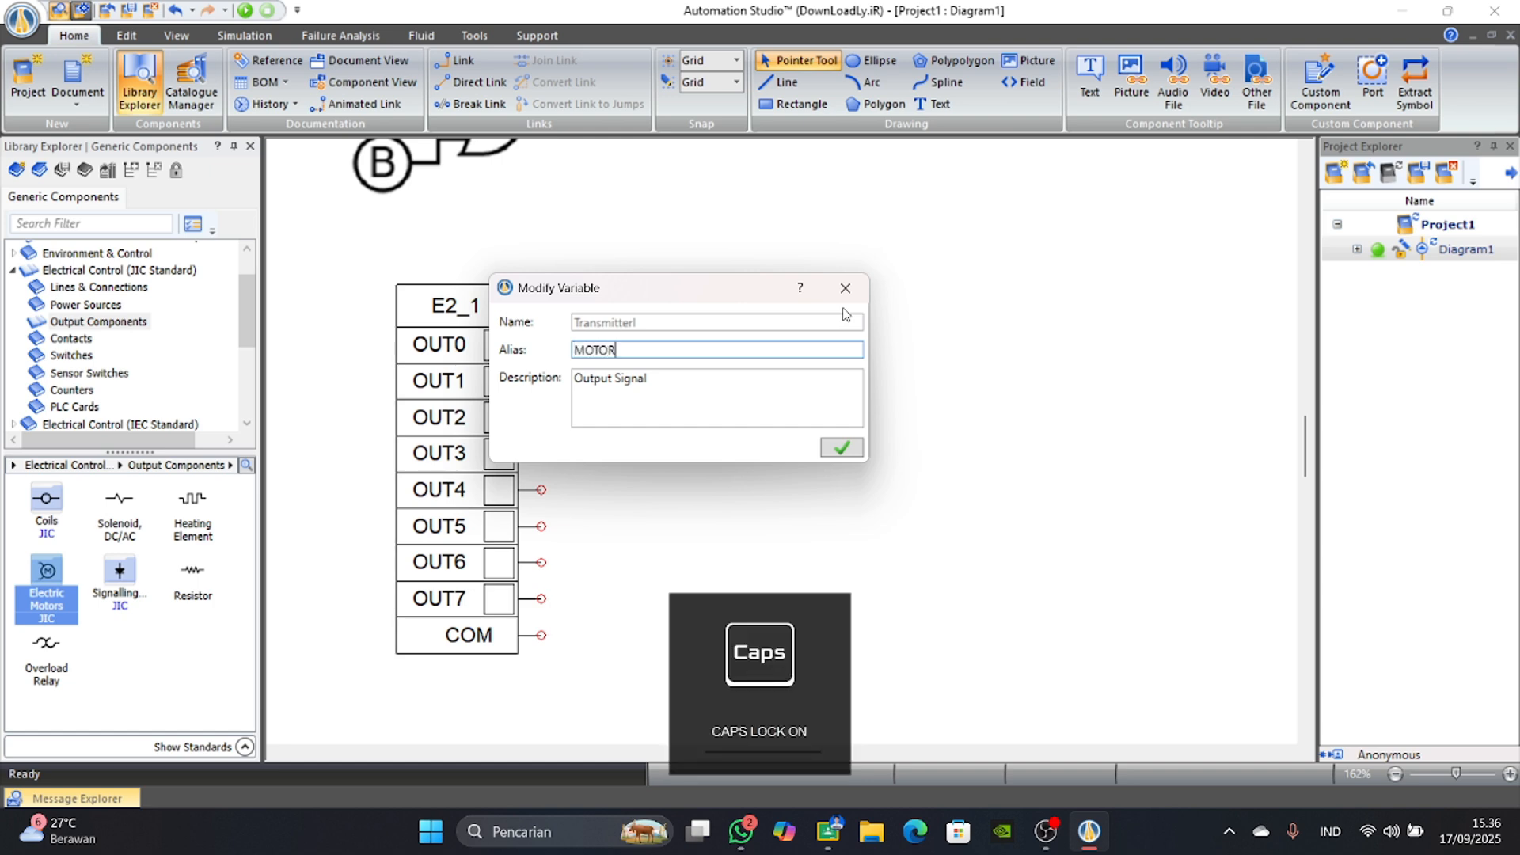
key(Return)
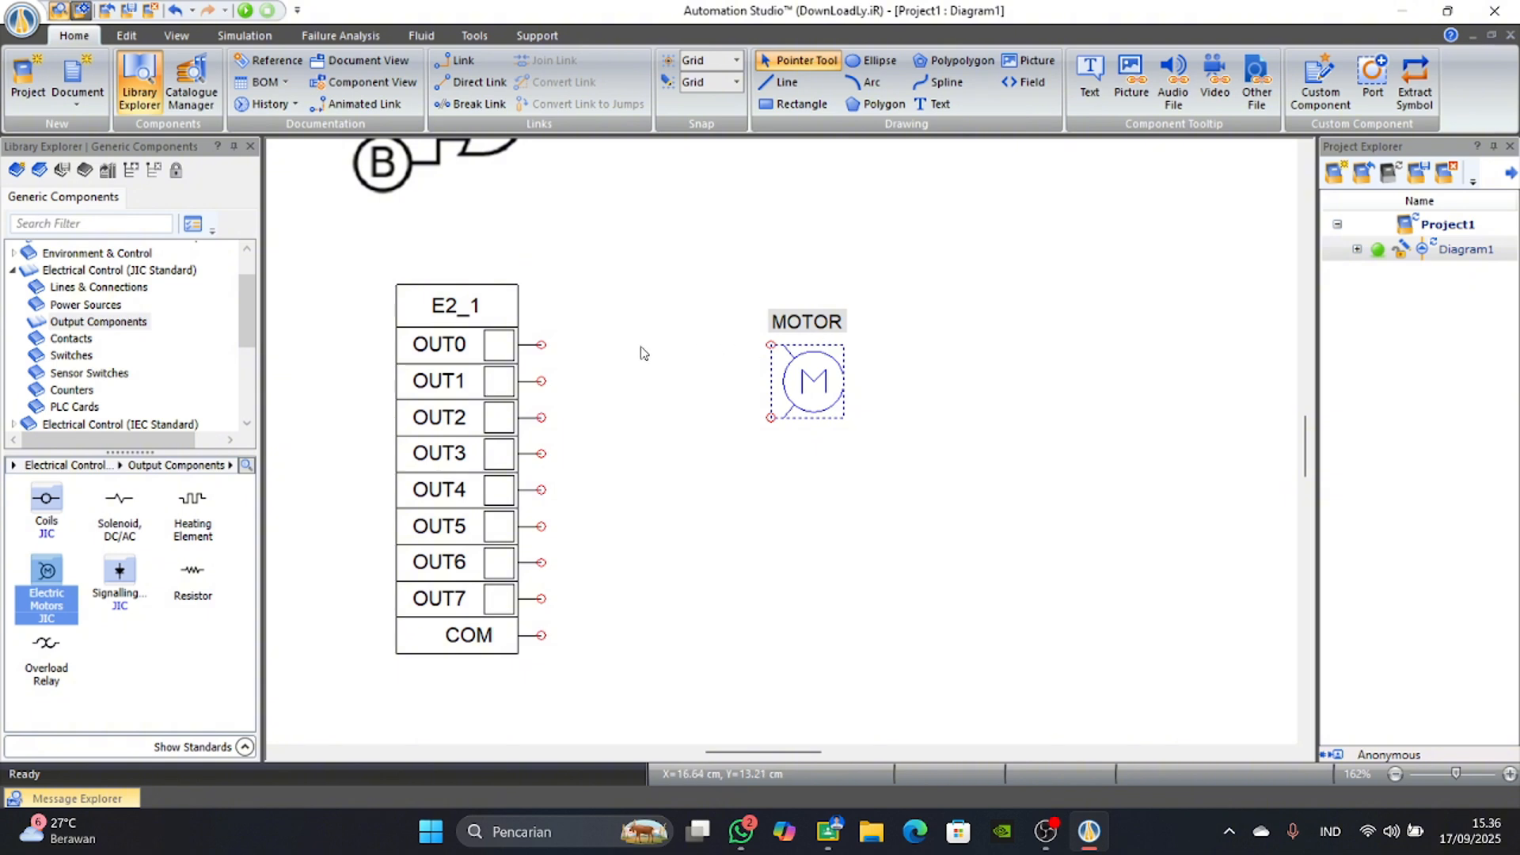
Look through the Electrical Control (JIC Standard) library categories for the component that supplies the motor's return connection.
scroll(105, 388, down, 1)
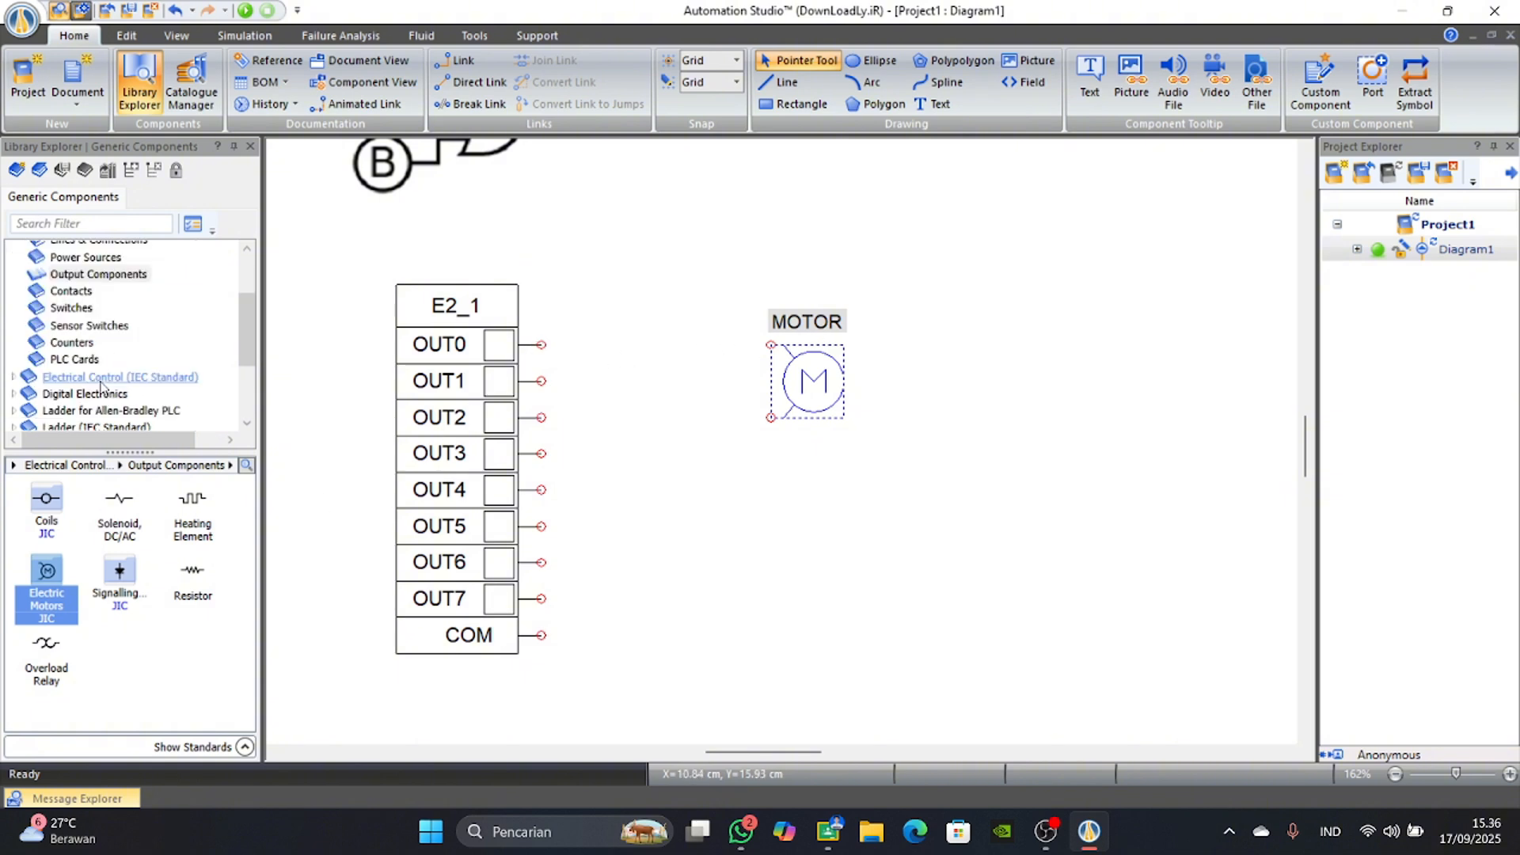
click(71, 291)
click(71, 308)
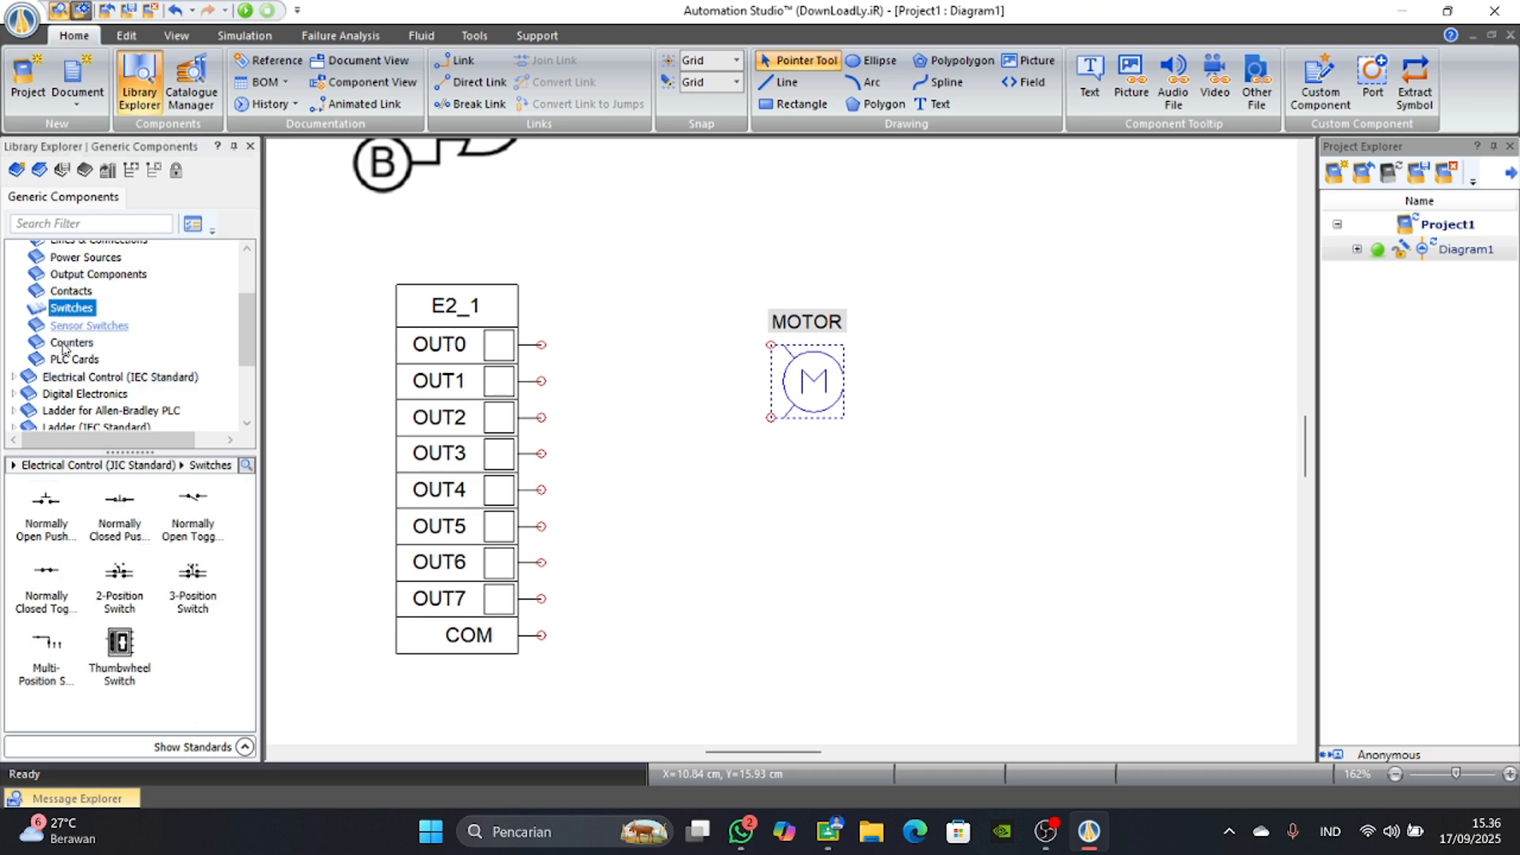
click(66, 325)
click(67, 343)
click(67, 359)
scroll(65, 332, up, 1)
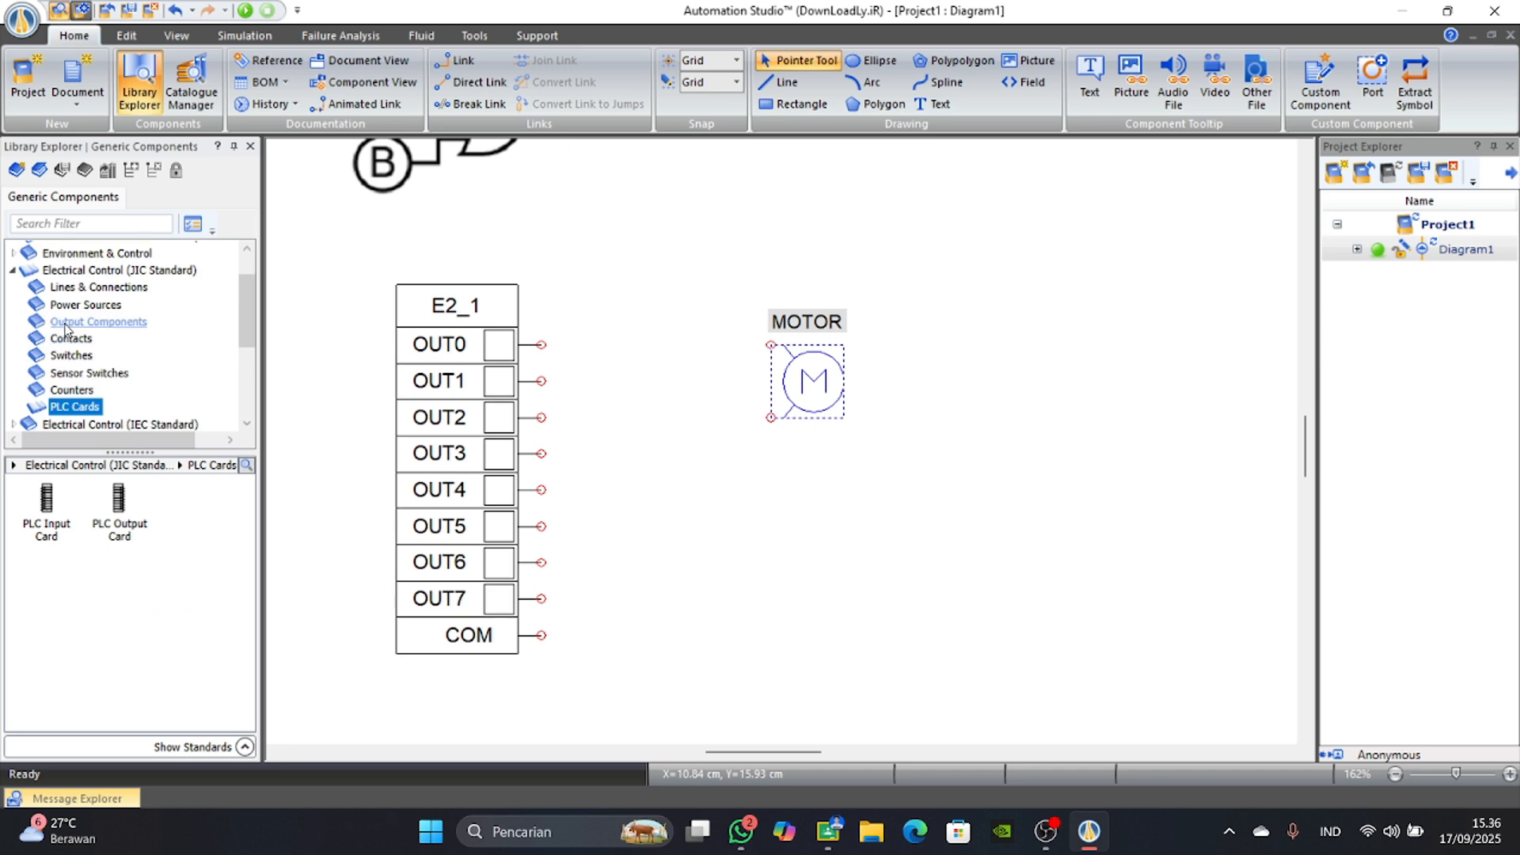
click(76, 287)
Place a Neutral power source below the motor, rotate it 180°, and shift it slightly so its port faces the motor.
click(73, 305)
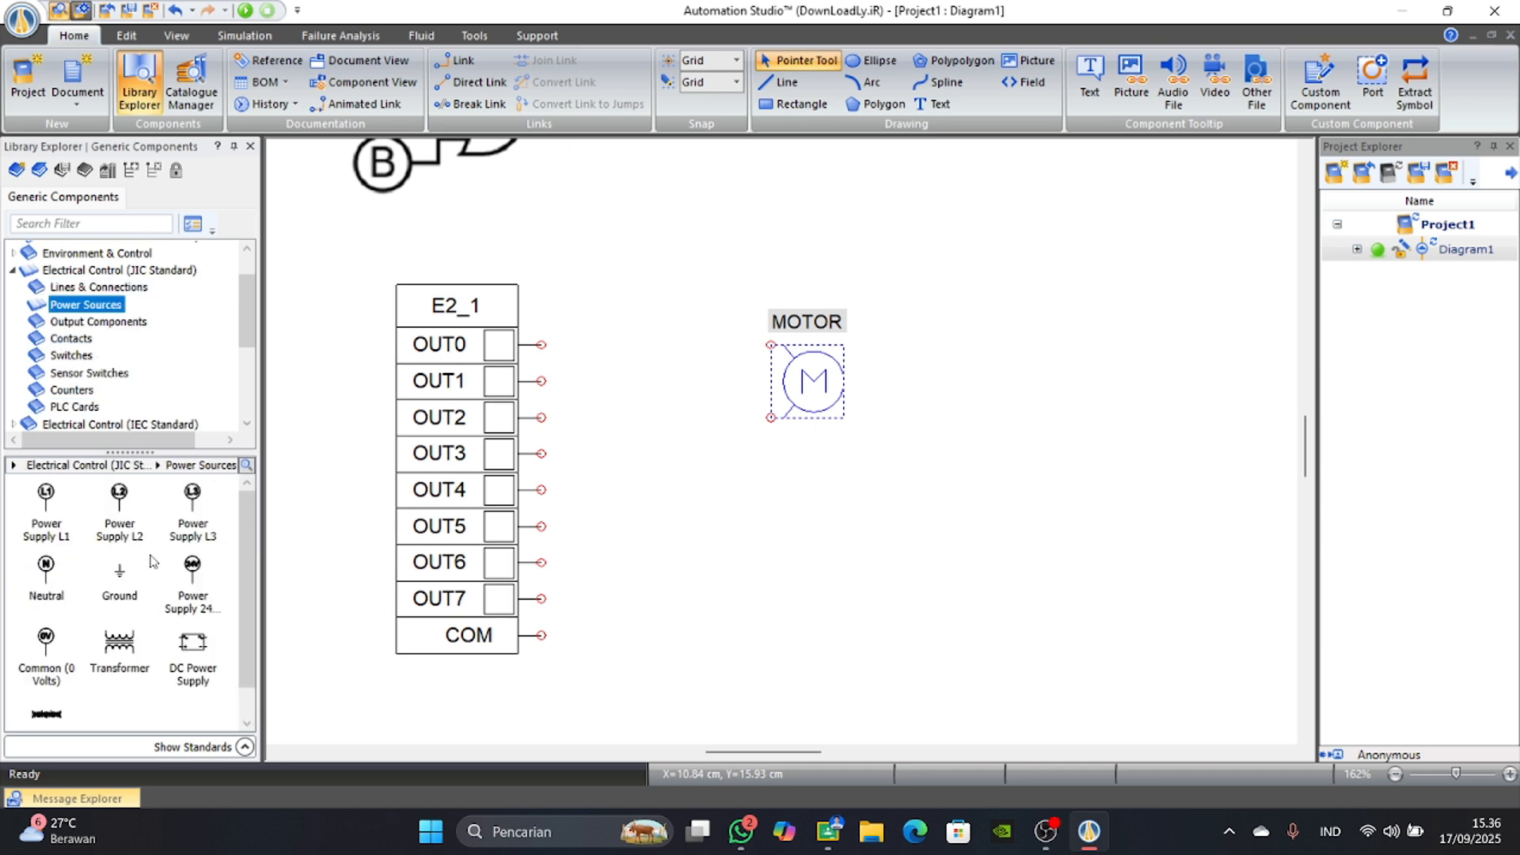
click(28, 590)
drag(275, 554, 867, 540)
right_click(860, 584)
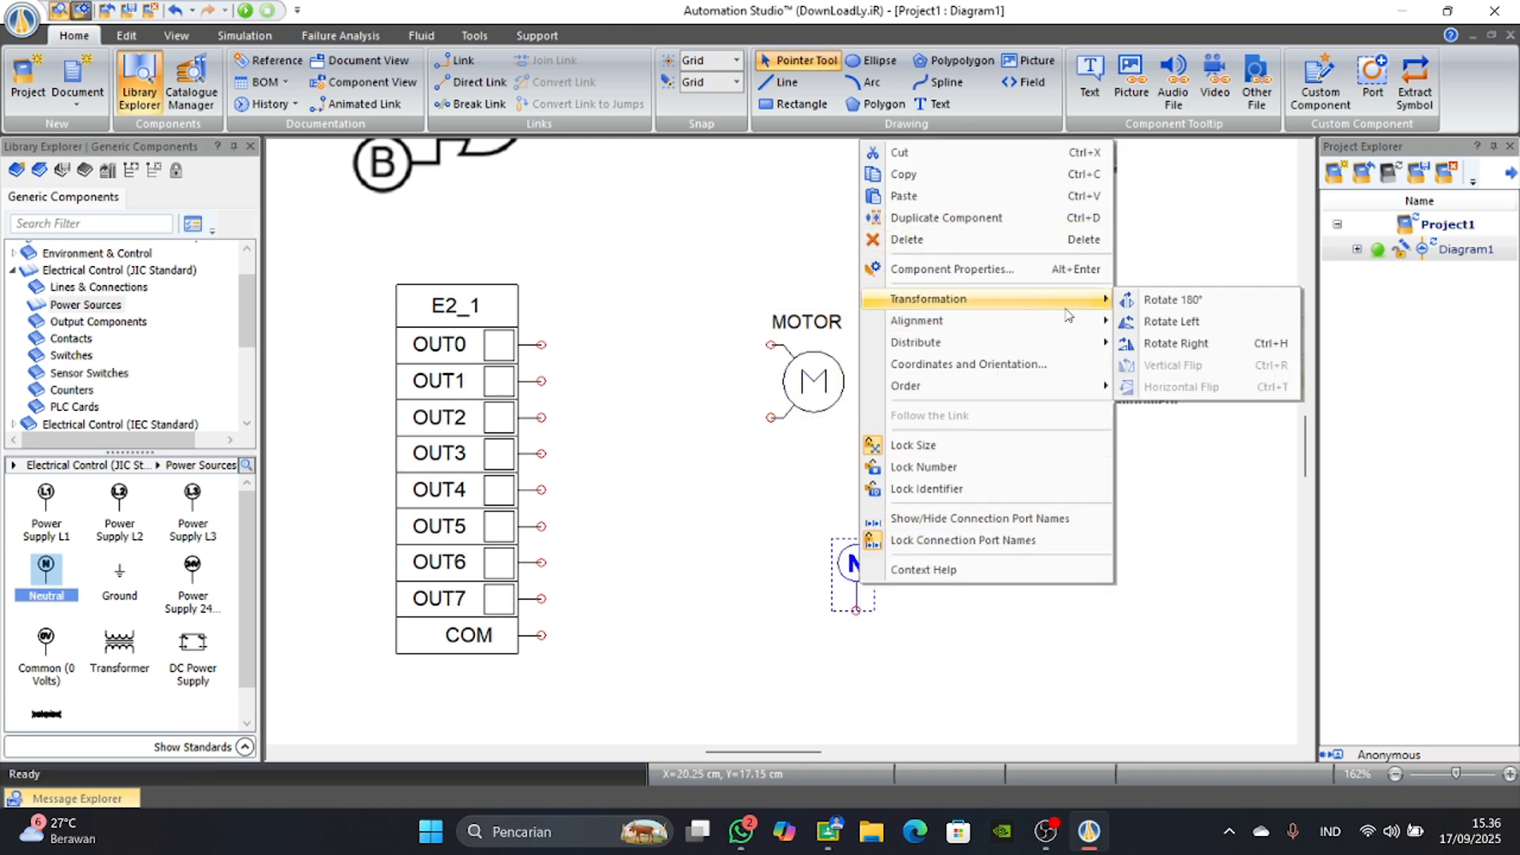
click(1148, 297)
drag(869, 663, 879, 624)
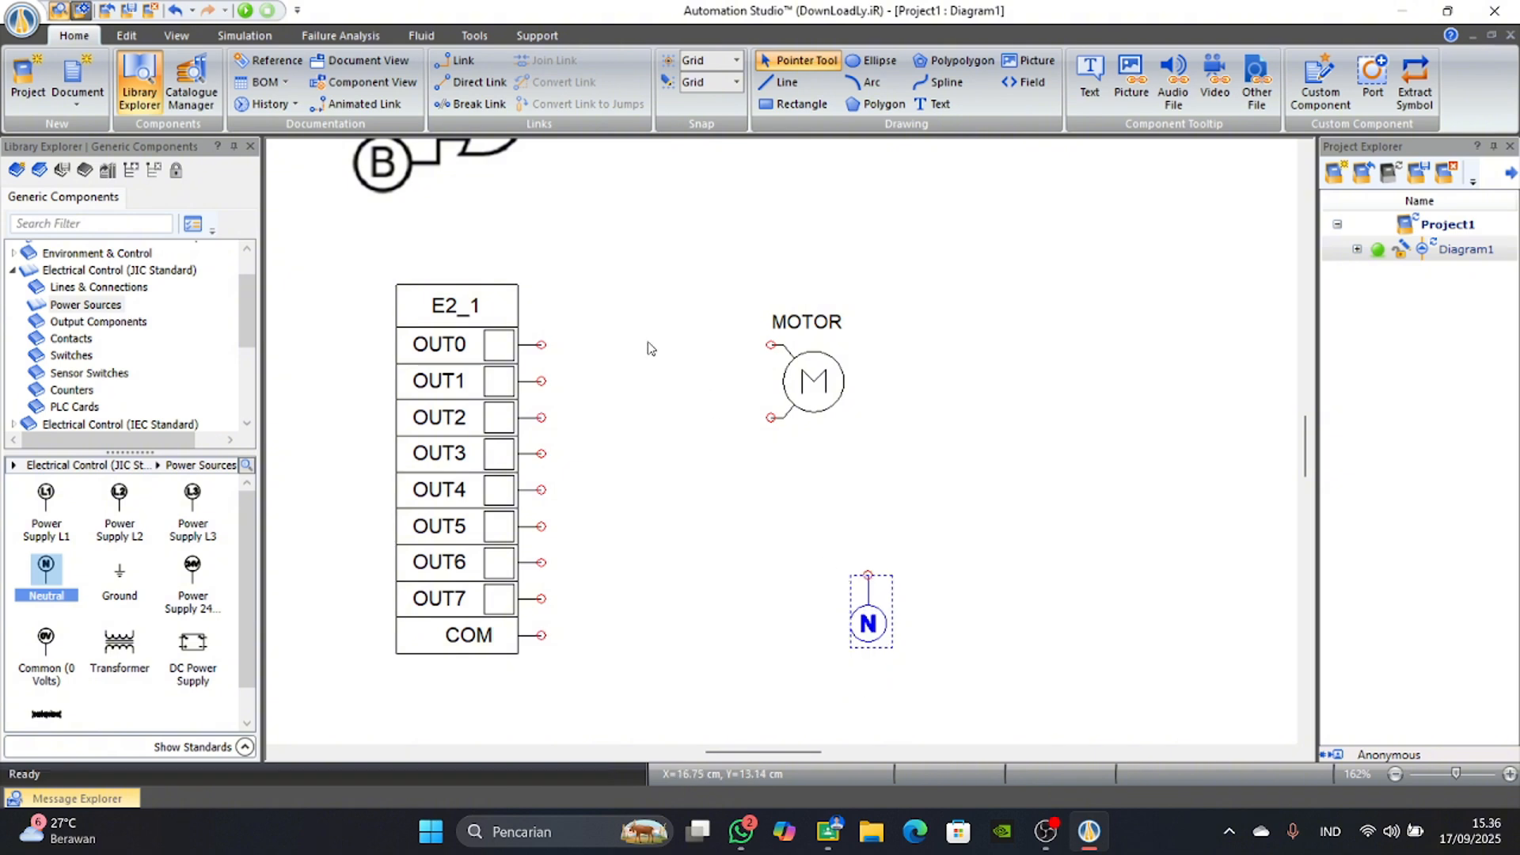
Wire OUT0 of the output card to the motor's upper terminal and the motor's lower terminal to the Neutral source.
drag(542, 344, 769, 346)
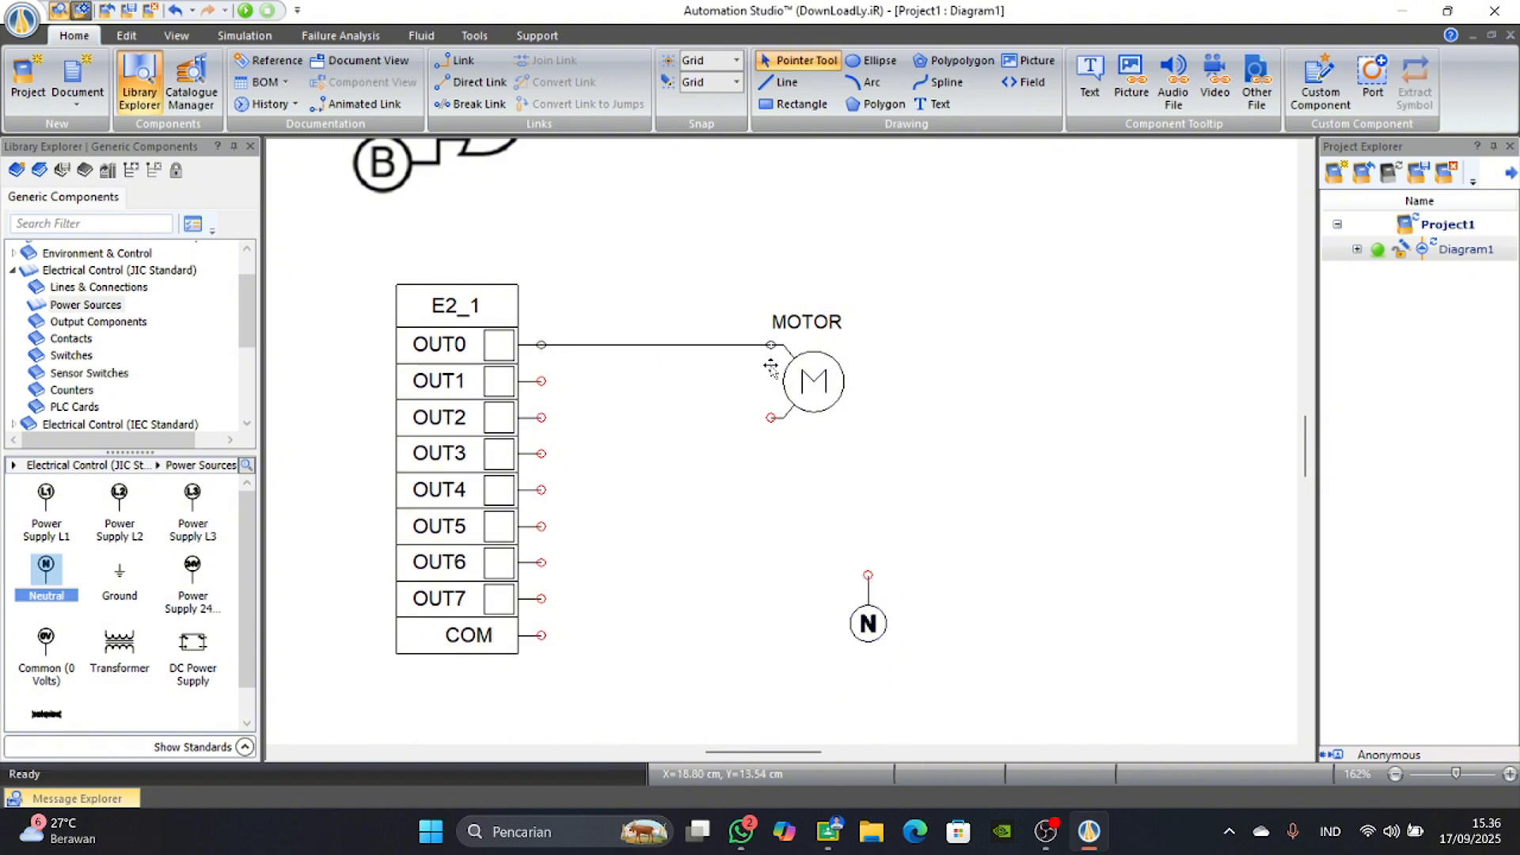
mouse_move(770, 417)
mouse_down()
mouse_move(839, 523)
mouse_move(868, 503)
mouse_move(869, 574)
mouse_up()
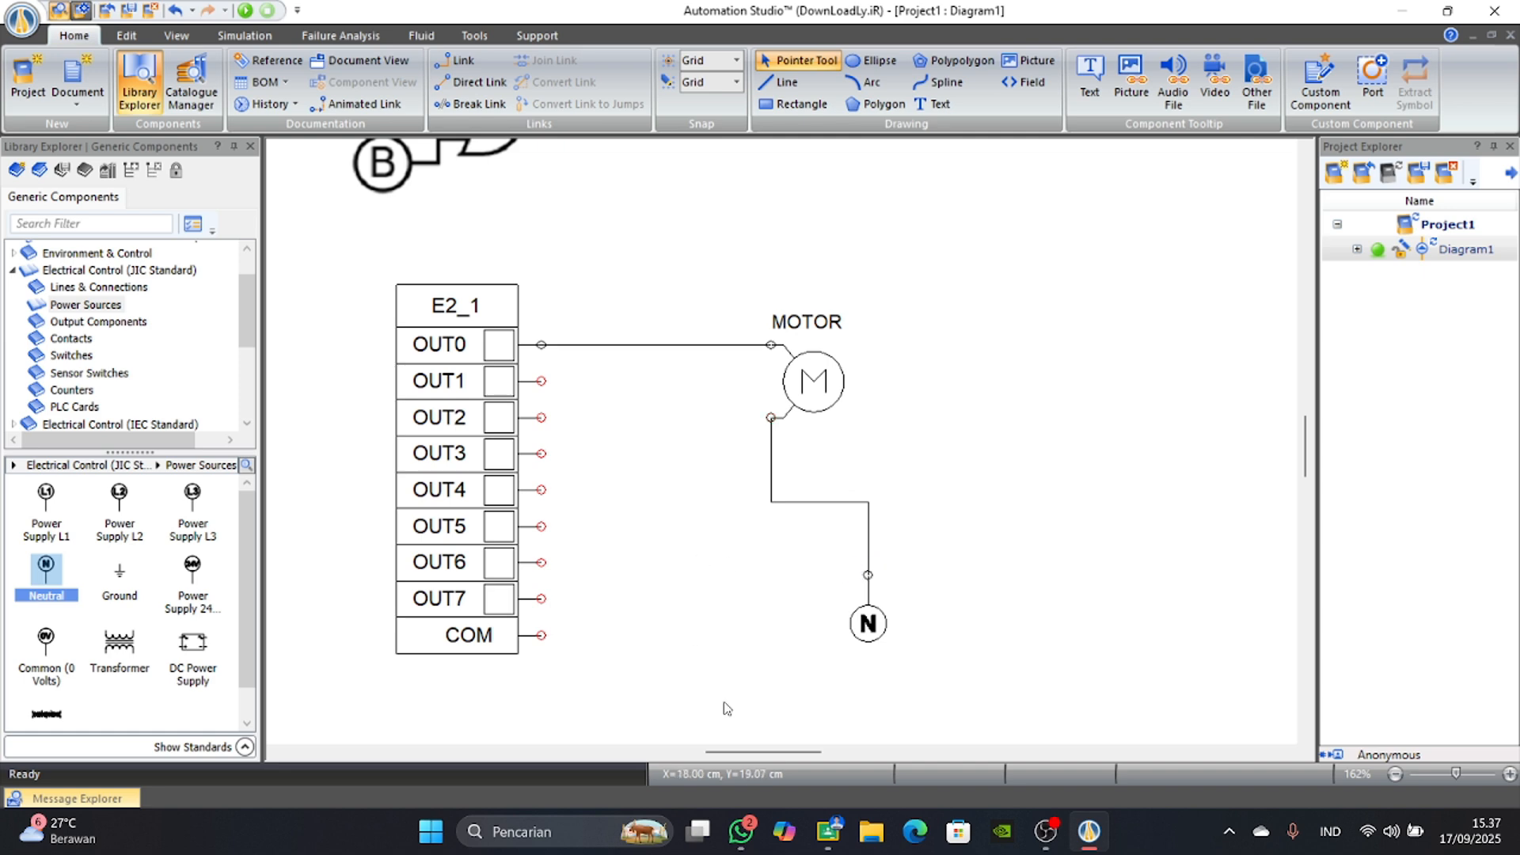
Place a Rung from the Ladder (IEC Standard) library in the empty area to the right of the motor circuit.
scroll(733, 637, down, 3)
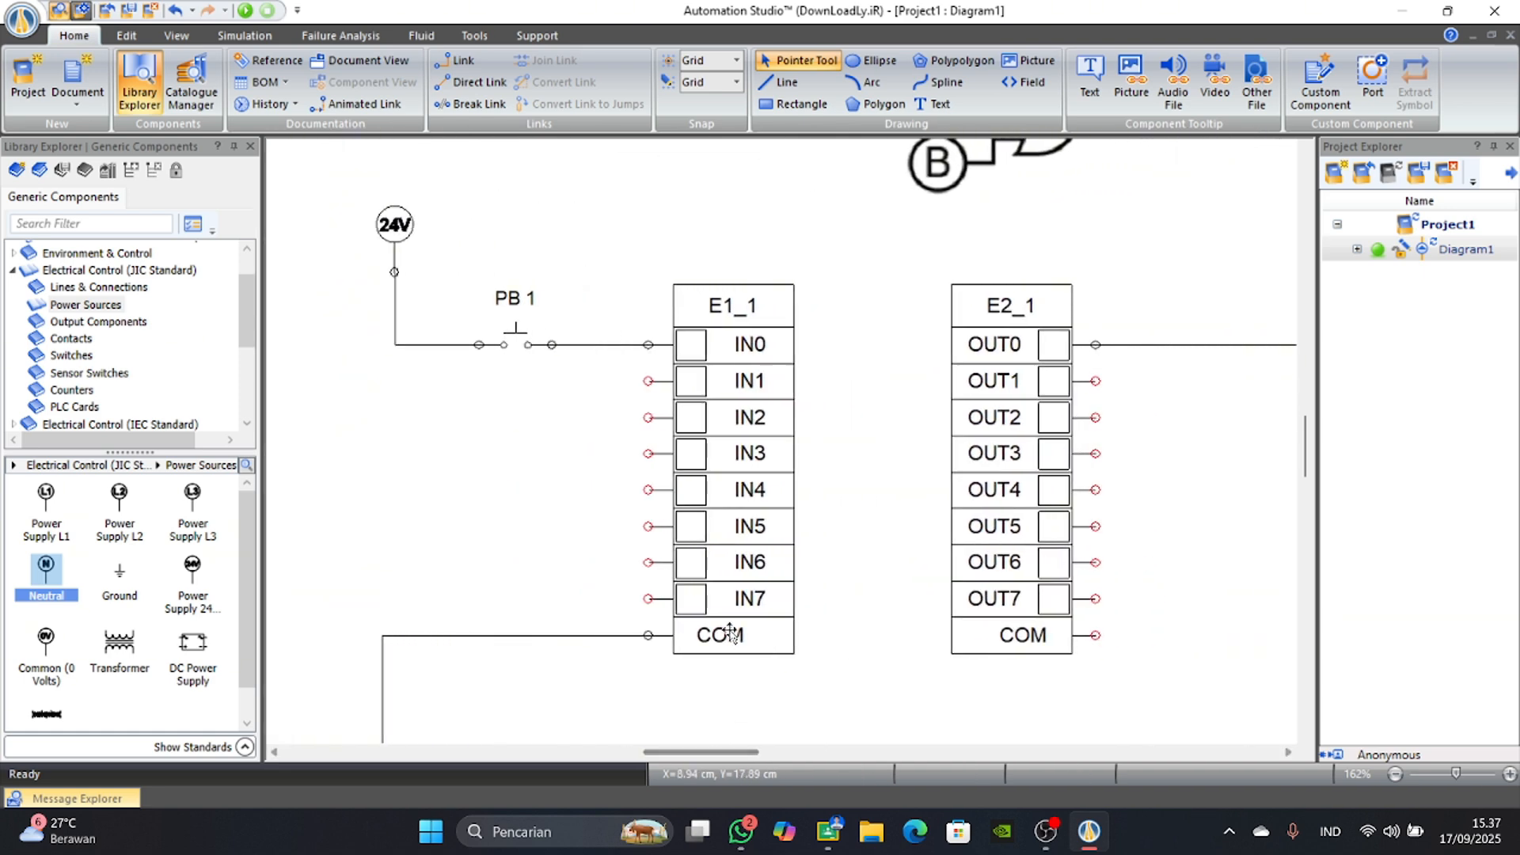
scroll(749, 713, down, 1)
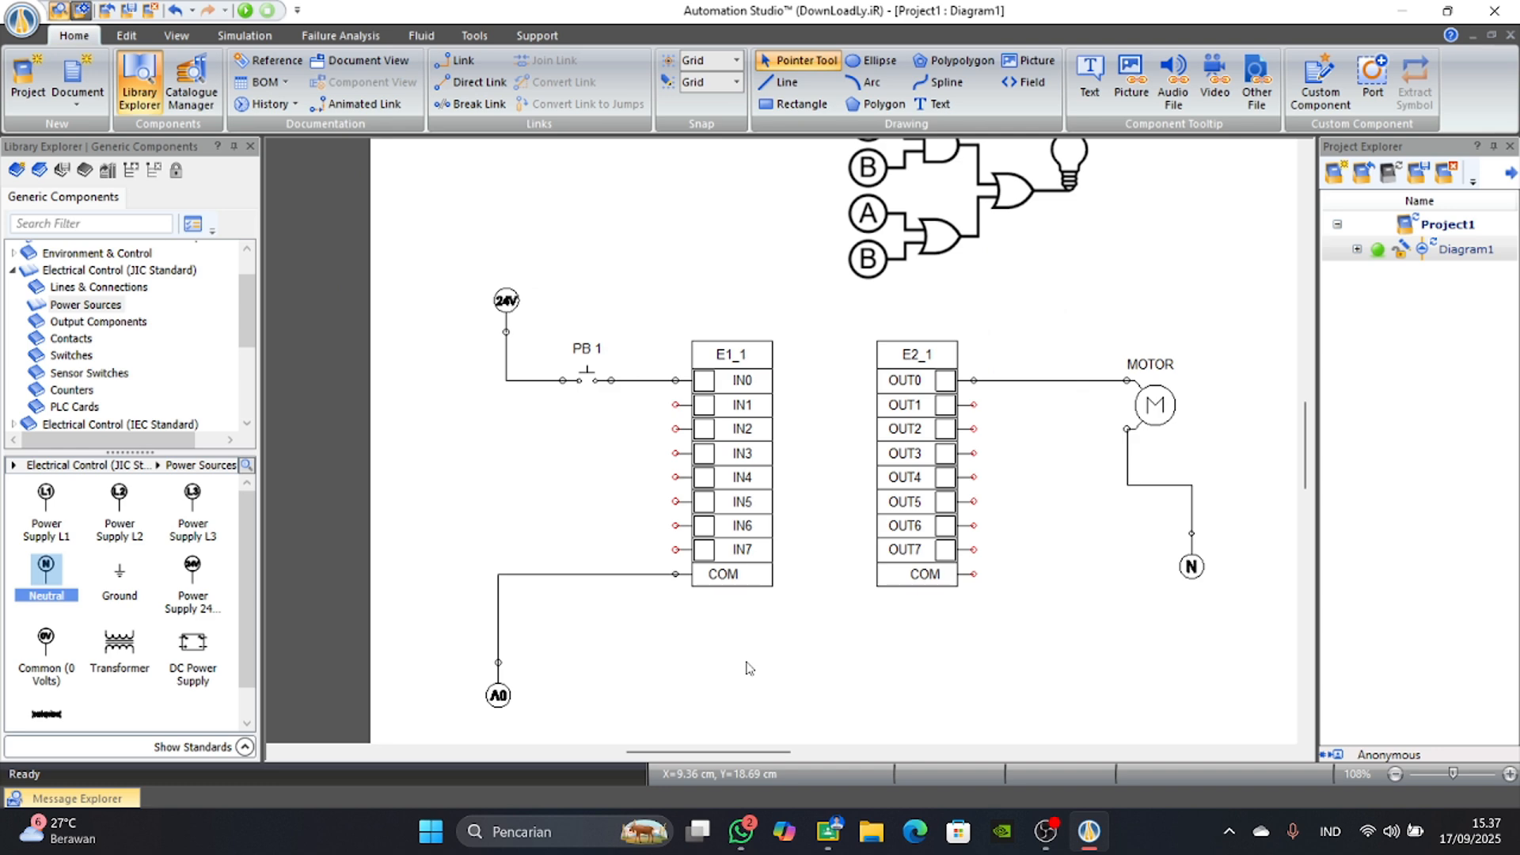
scroll(748, 668, down, 3)
scroll(32, 388, down, 1)
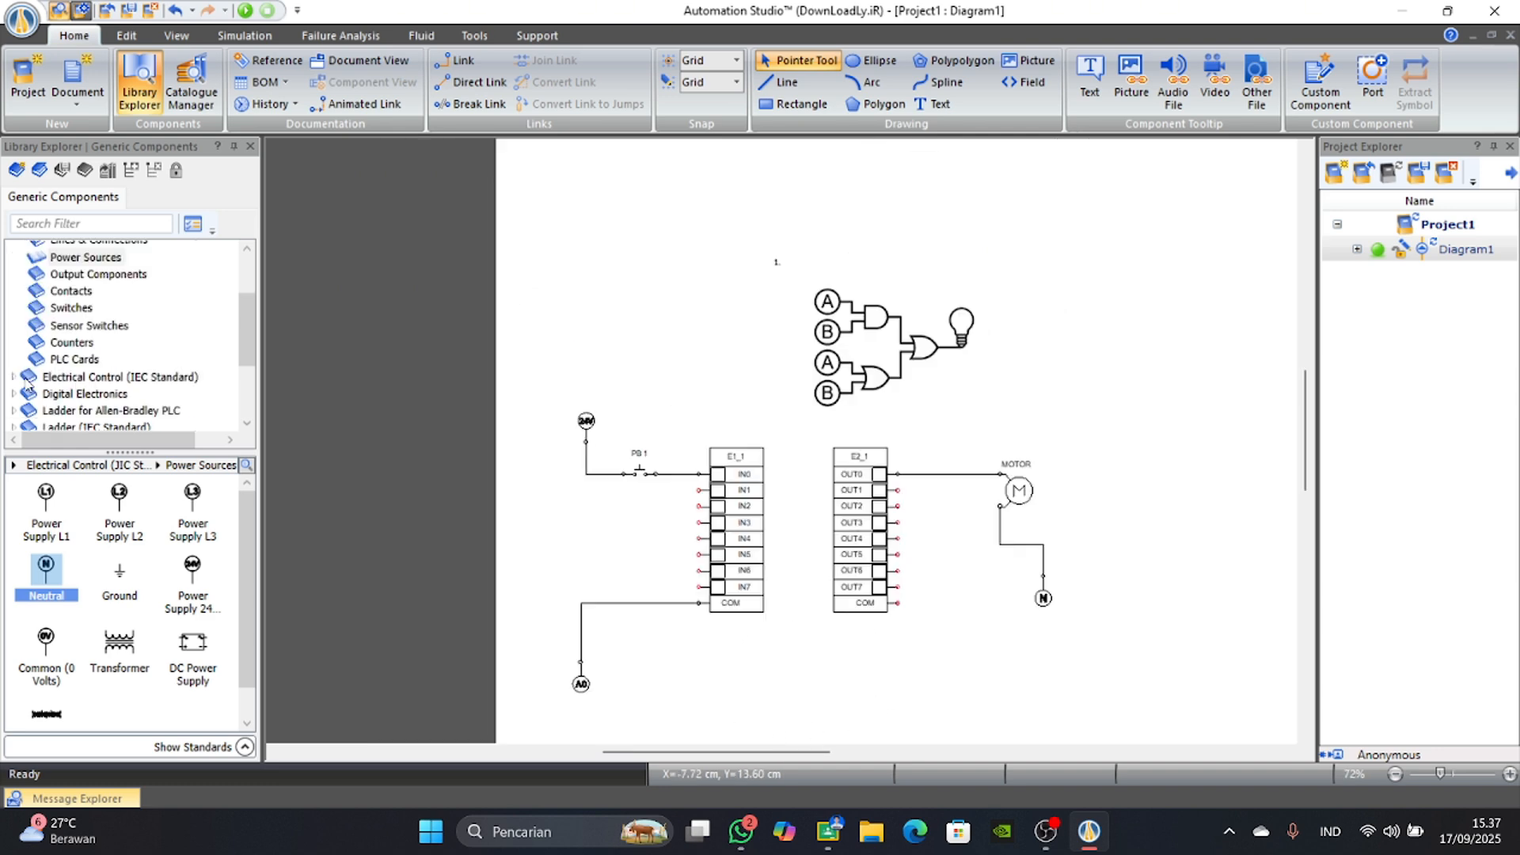
scroll(28, 386, down, 1)
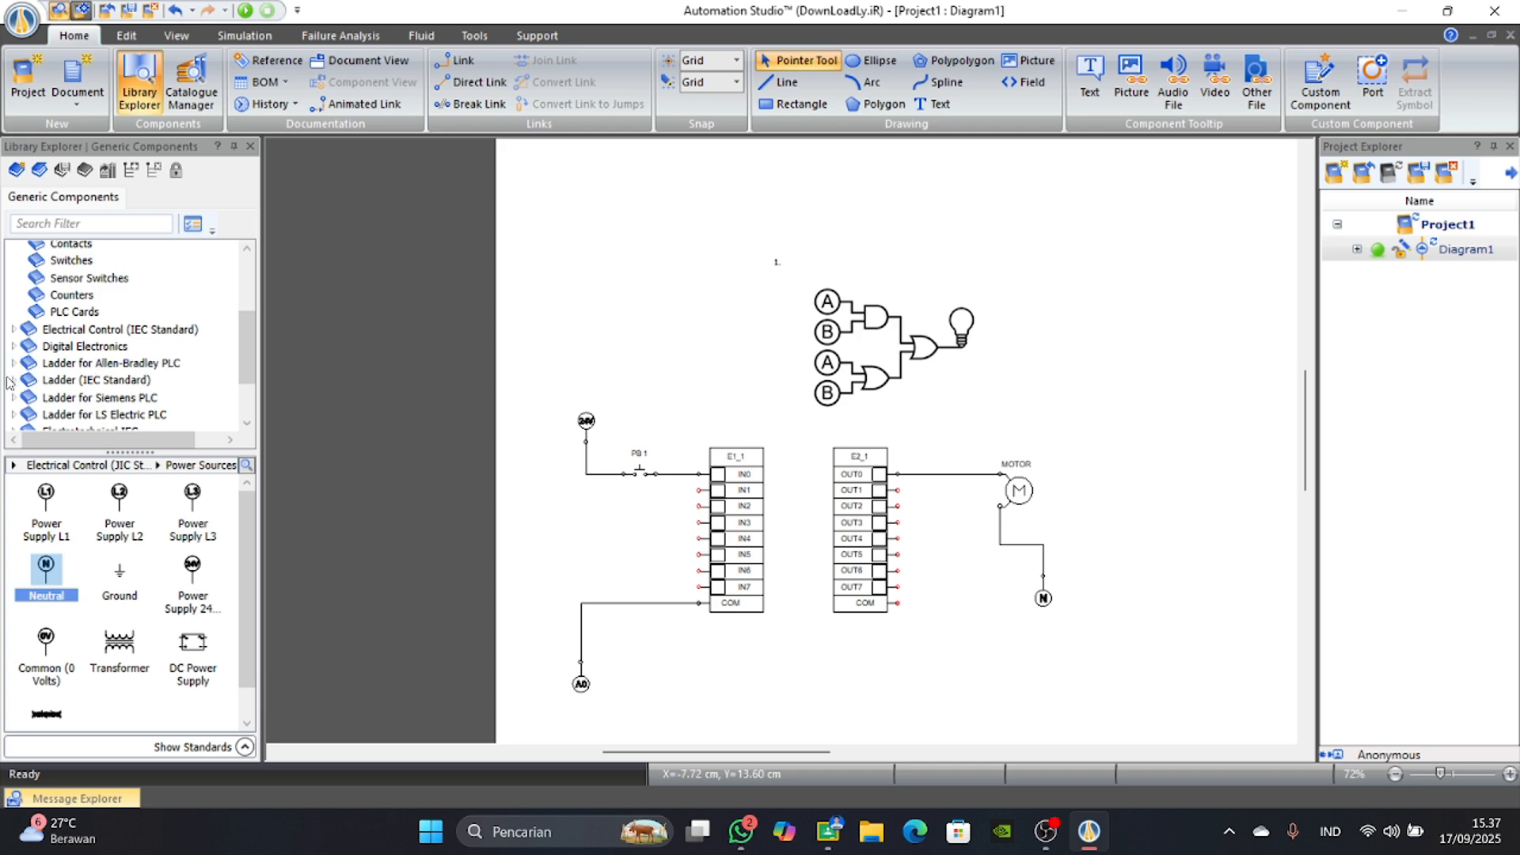
scroll(10, 383, down, 1)
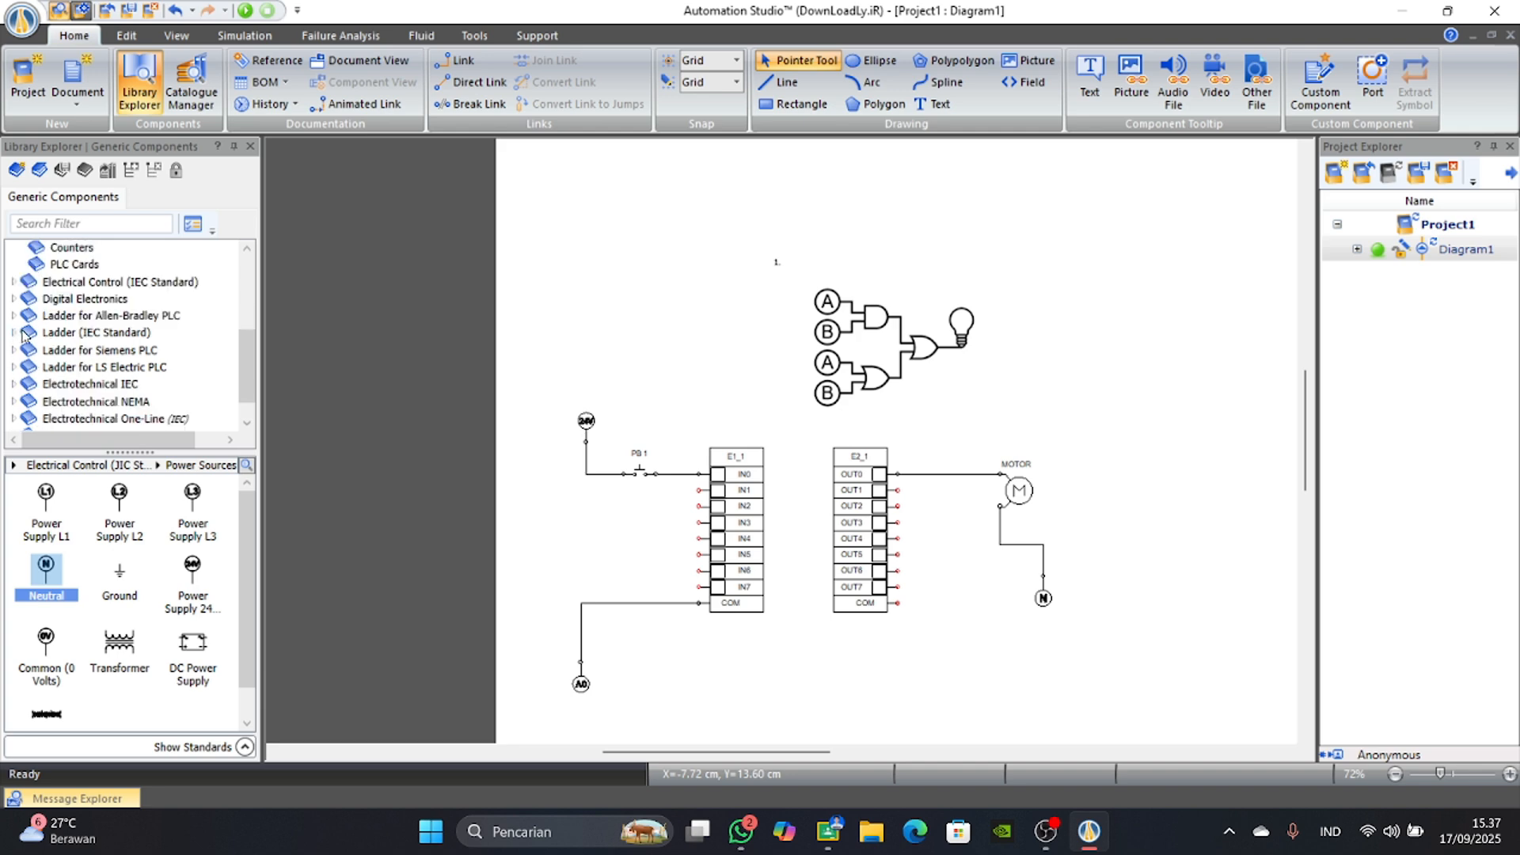
click(24, 336)
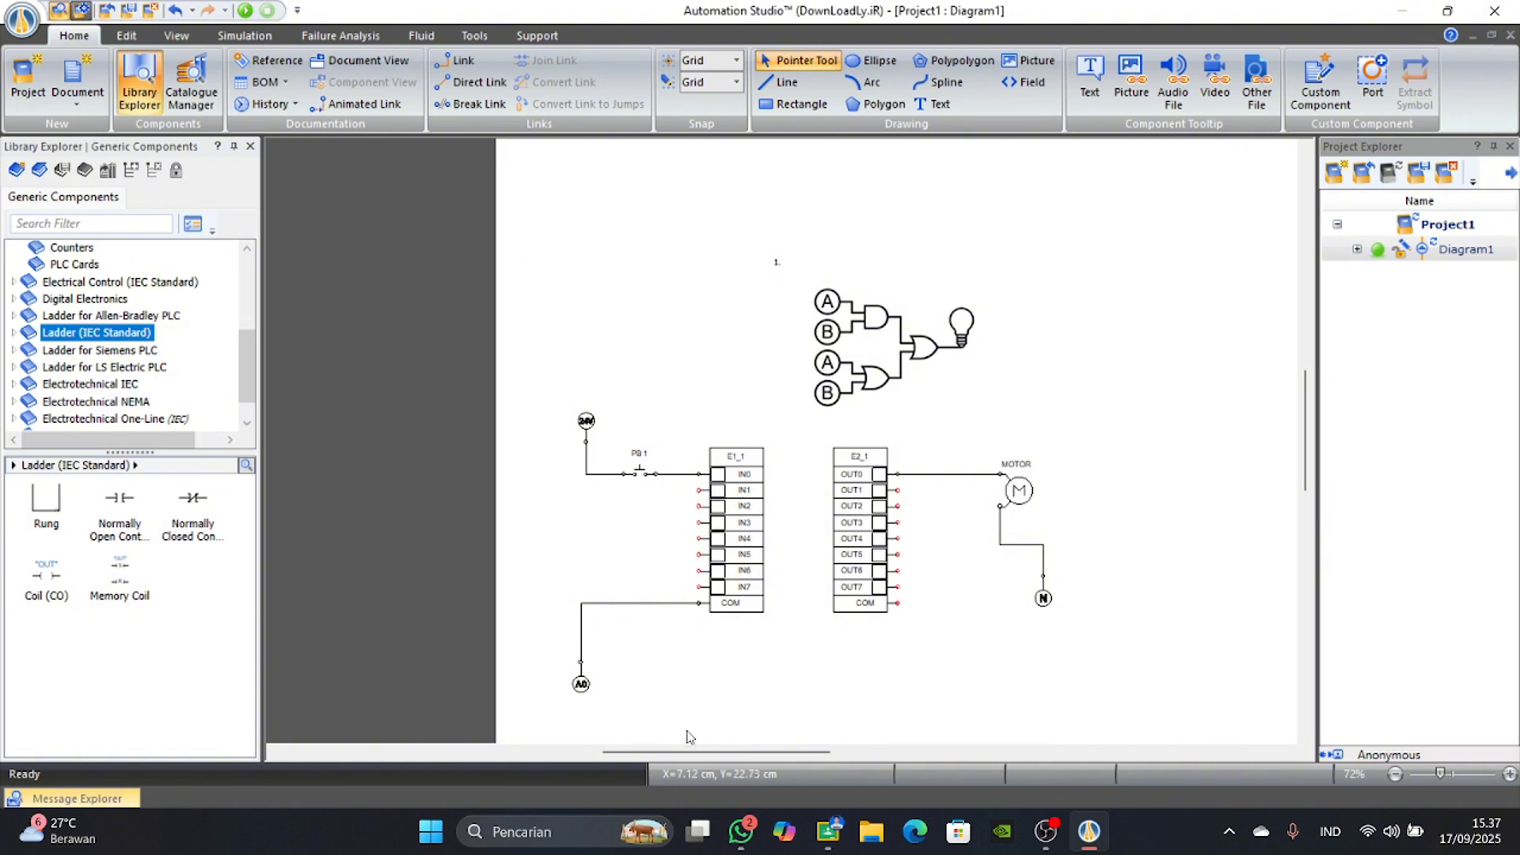
drag(689, 752, 775, 752)
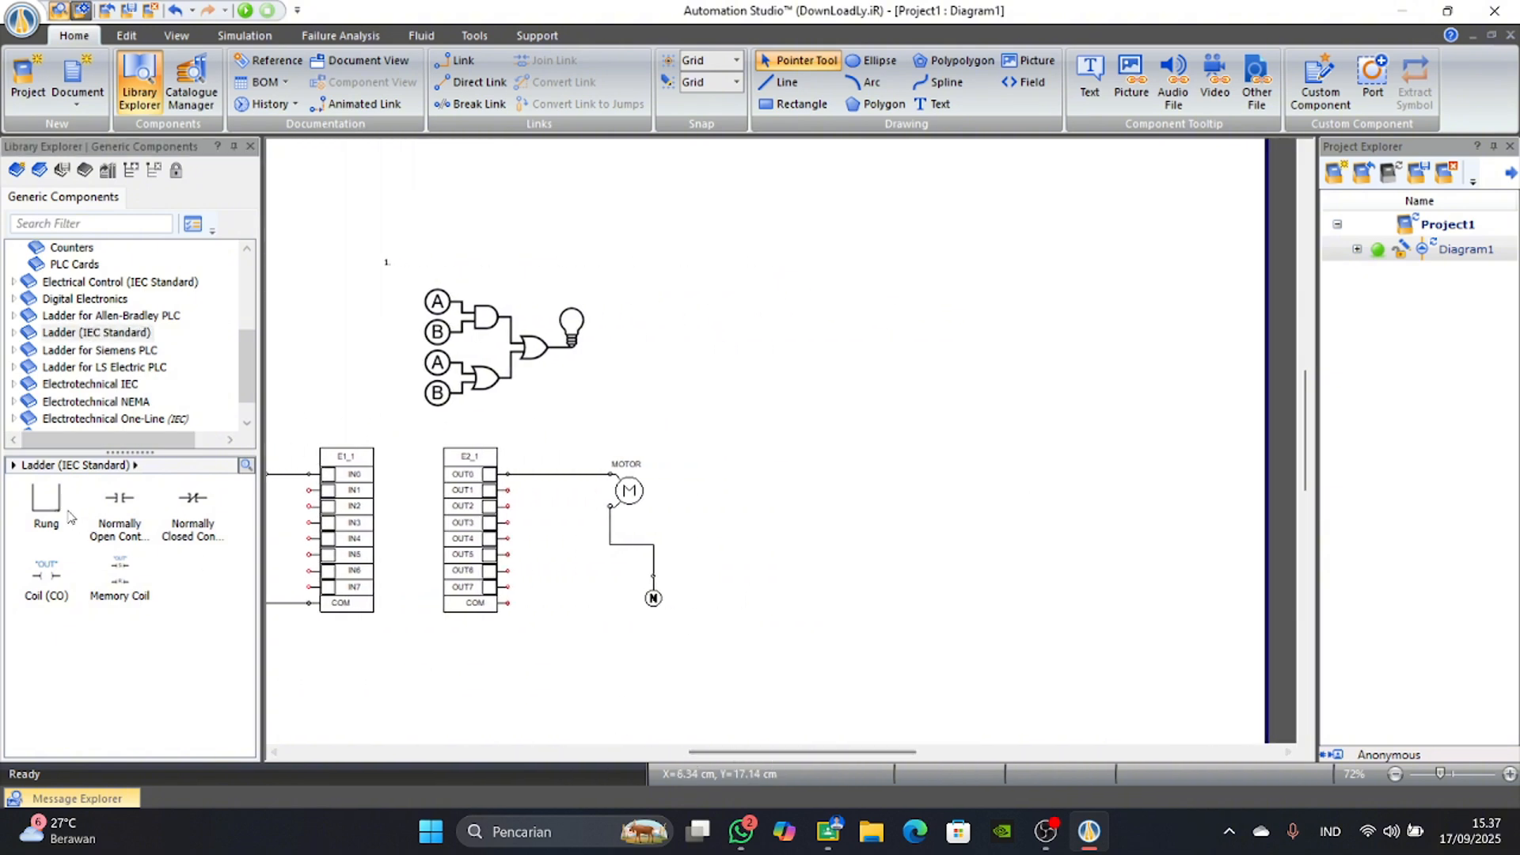
drag(70, 517, 862, 256)
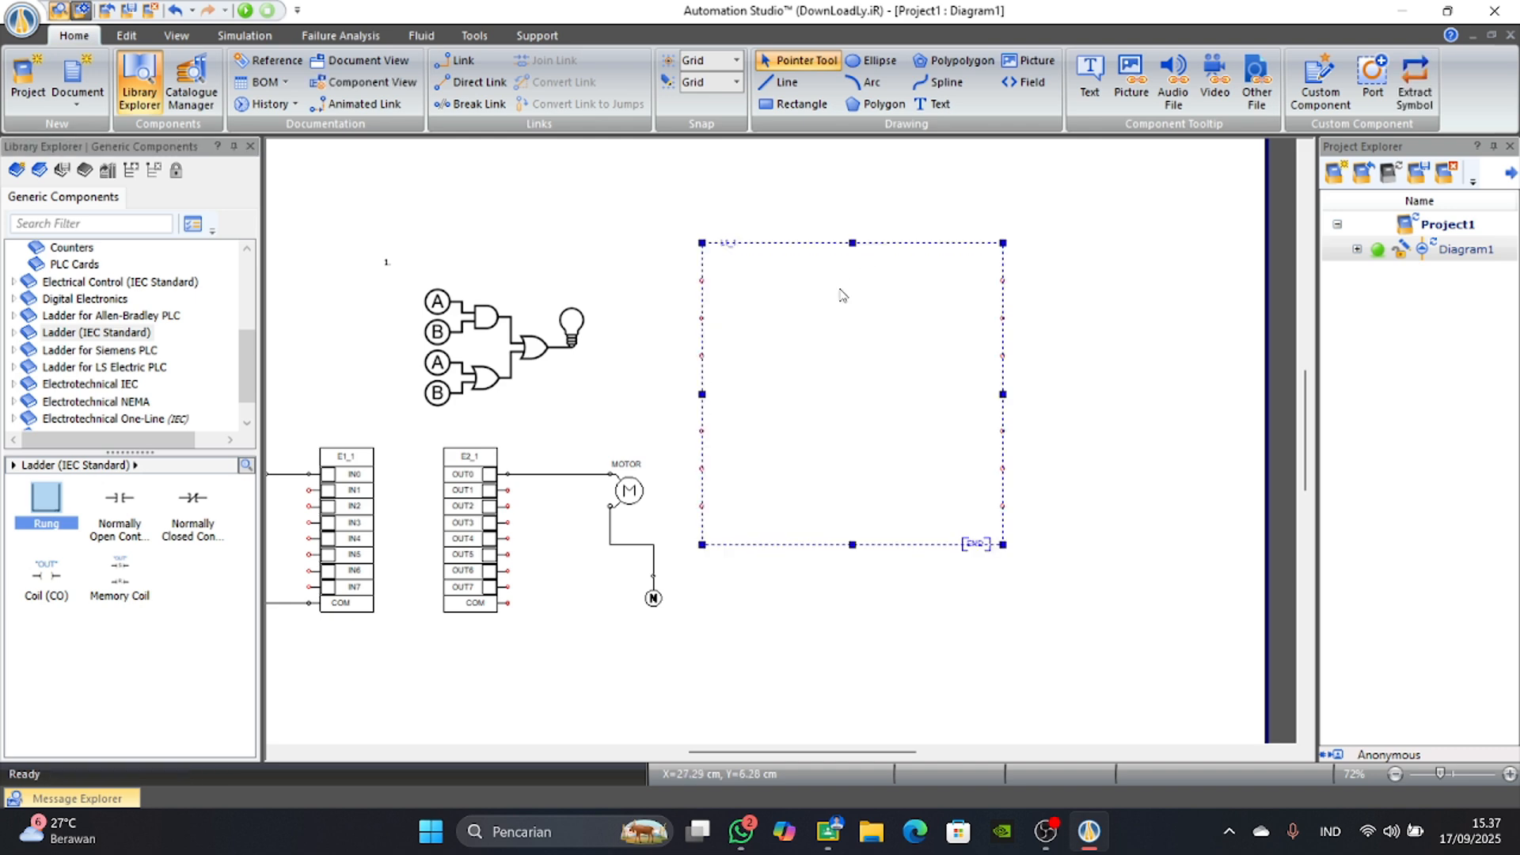
click(795, 631)
Place two normally open contacts on the ladder's first line, one on each of the next two lines, and an OUT coil ending the first line.
scroll(614, 582, up, 2)
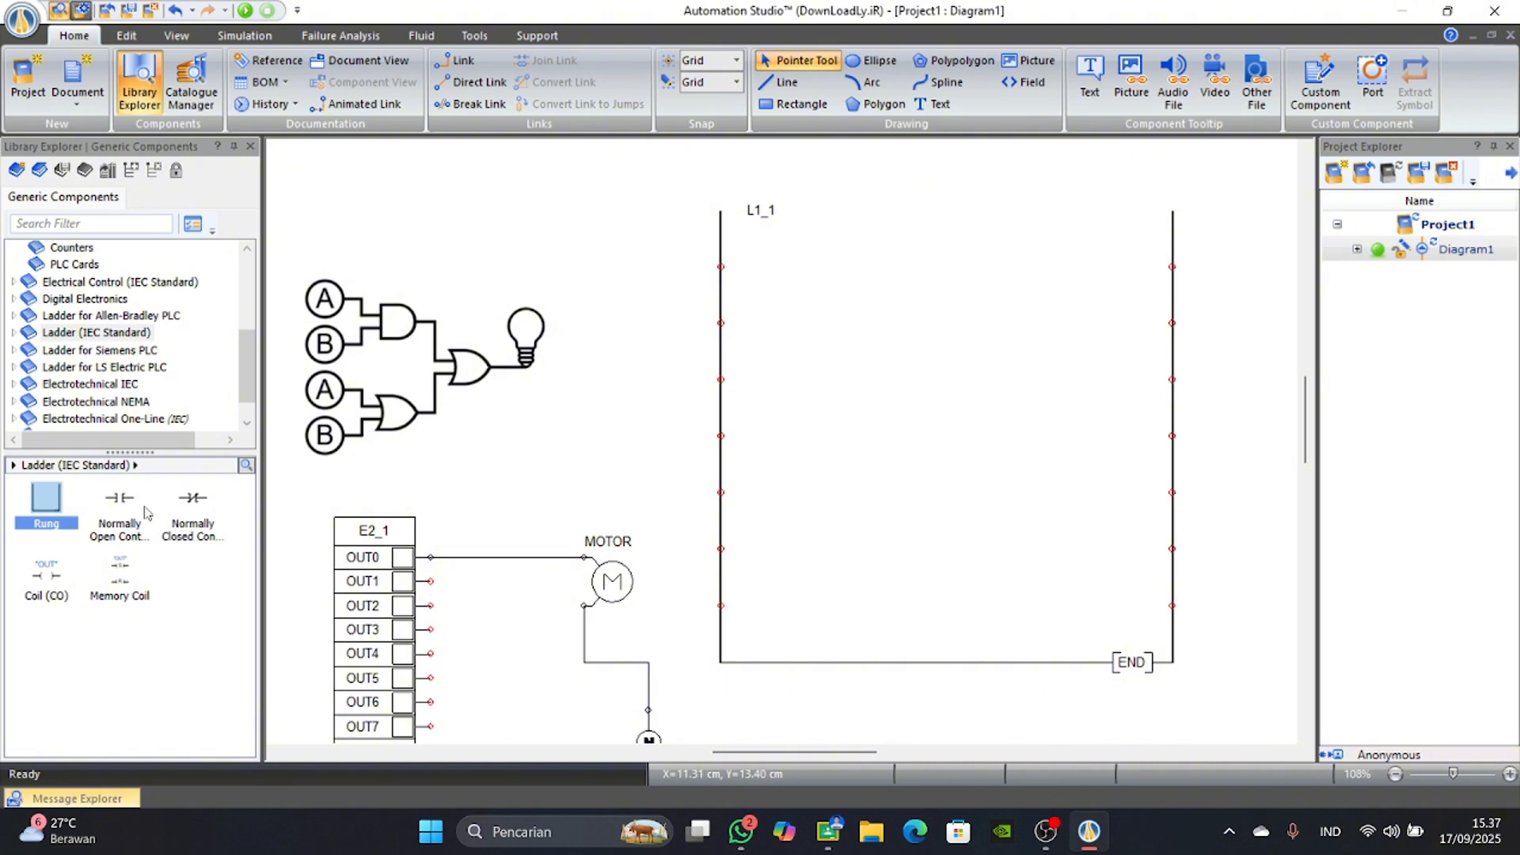
drag(144, 513, 802, 258)
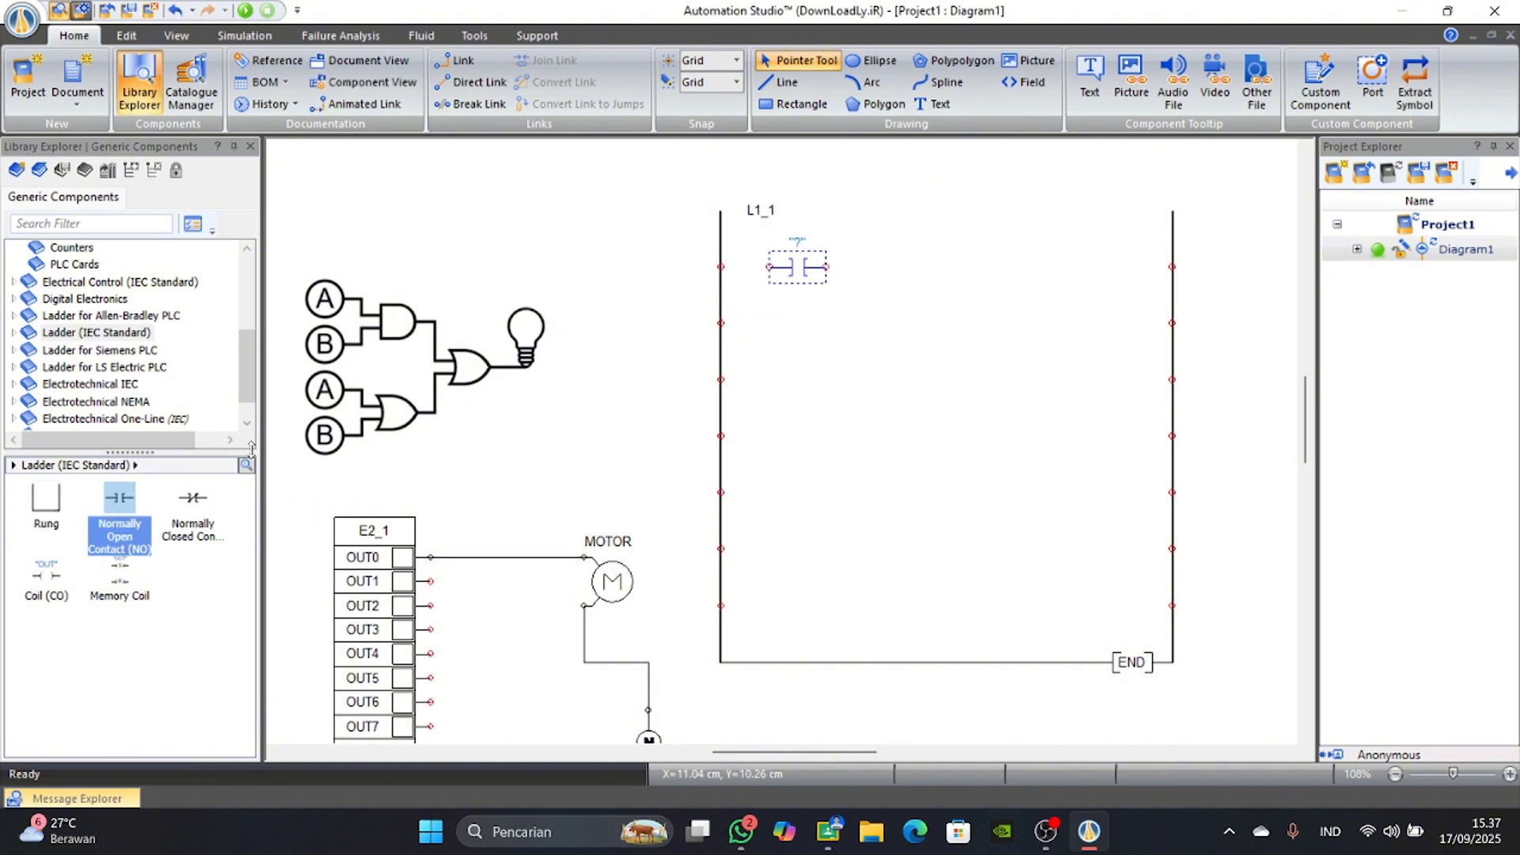
drag(135, 513, 893, 257)
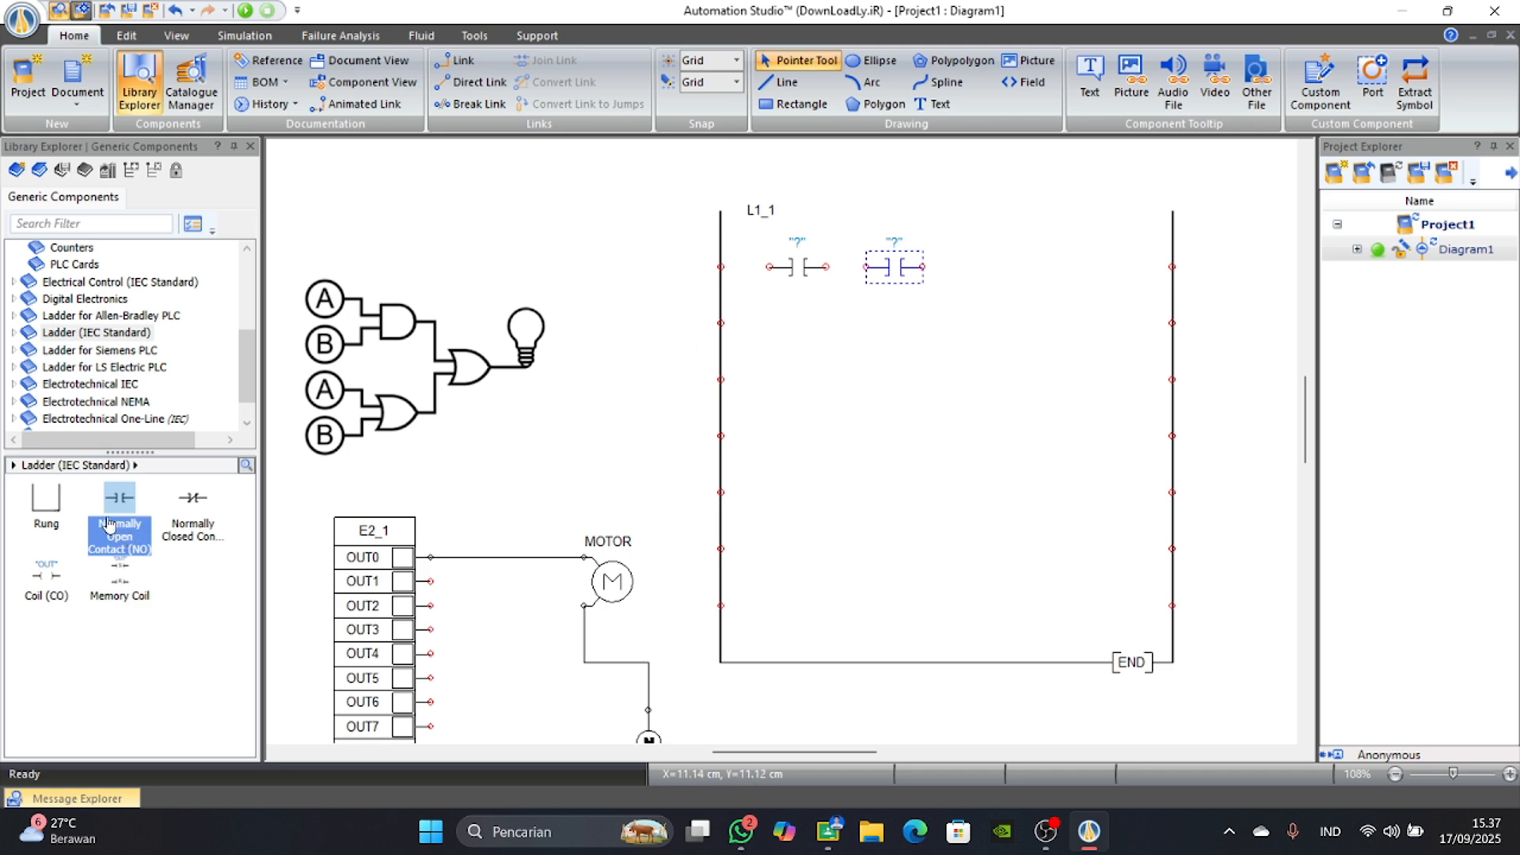
drag(109, 525, 800, 319)
drag(111, 519, 798, 380)
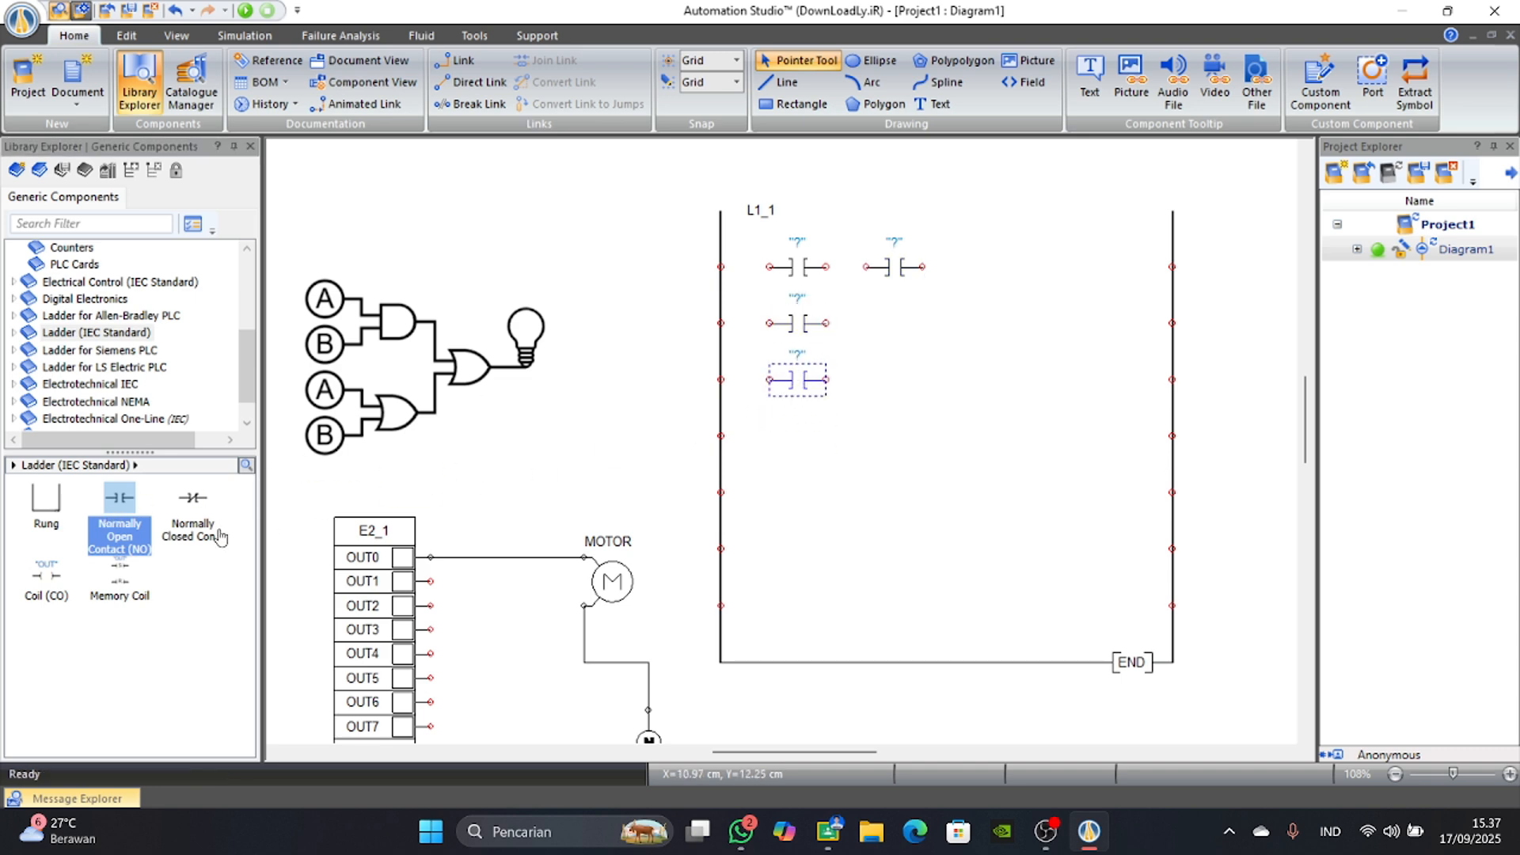
drag(49, 590, 1088, 260)
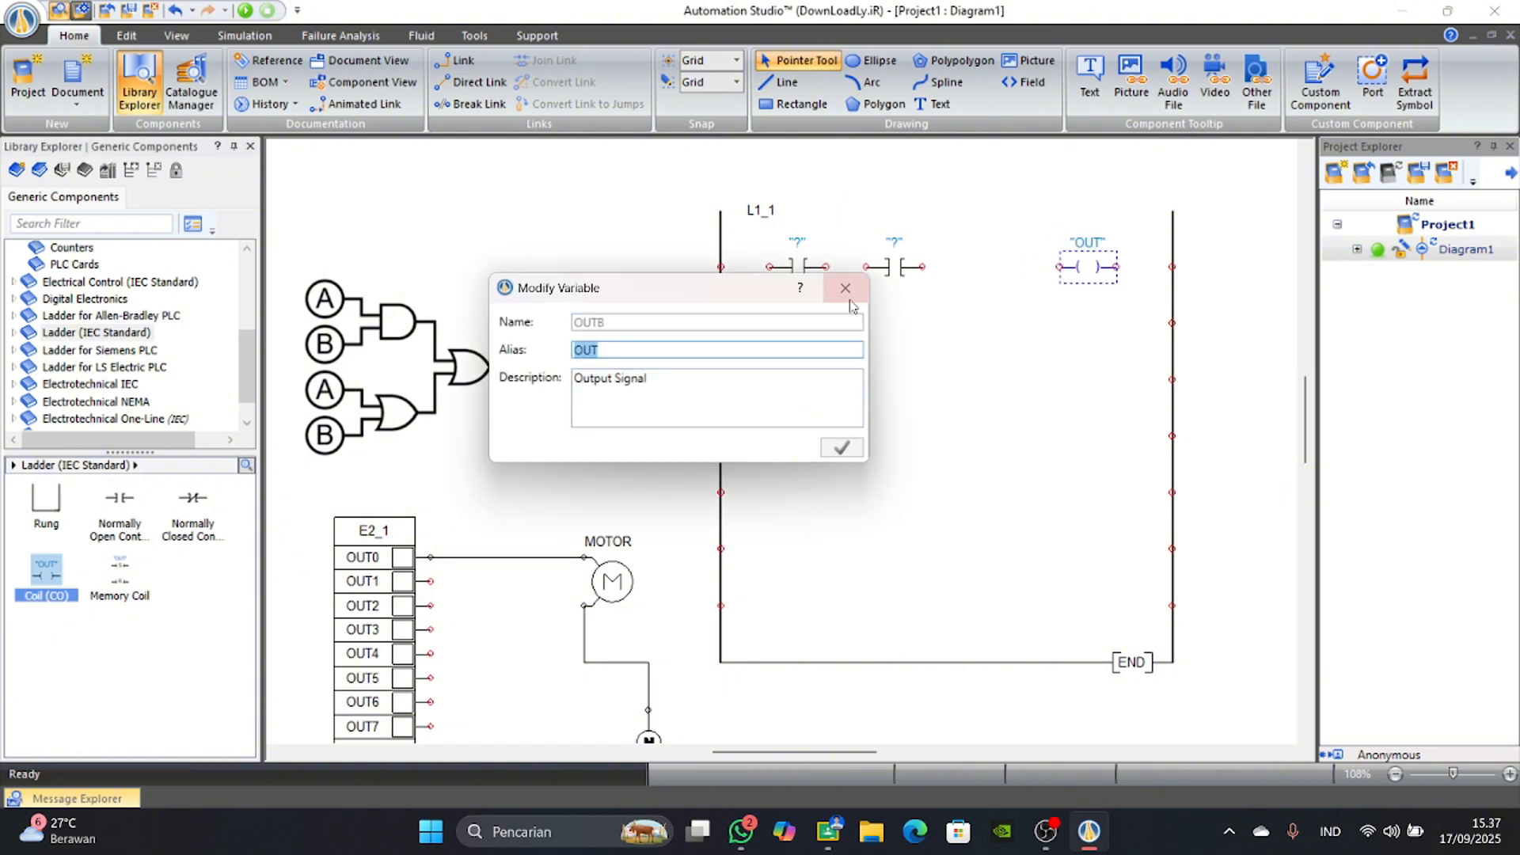
click(841, 448)
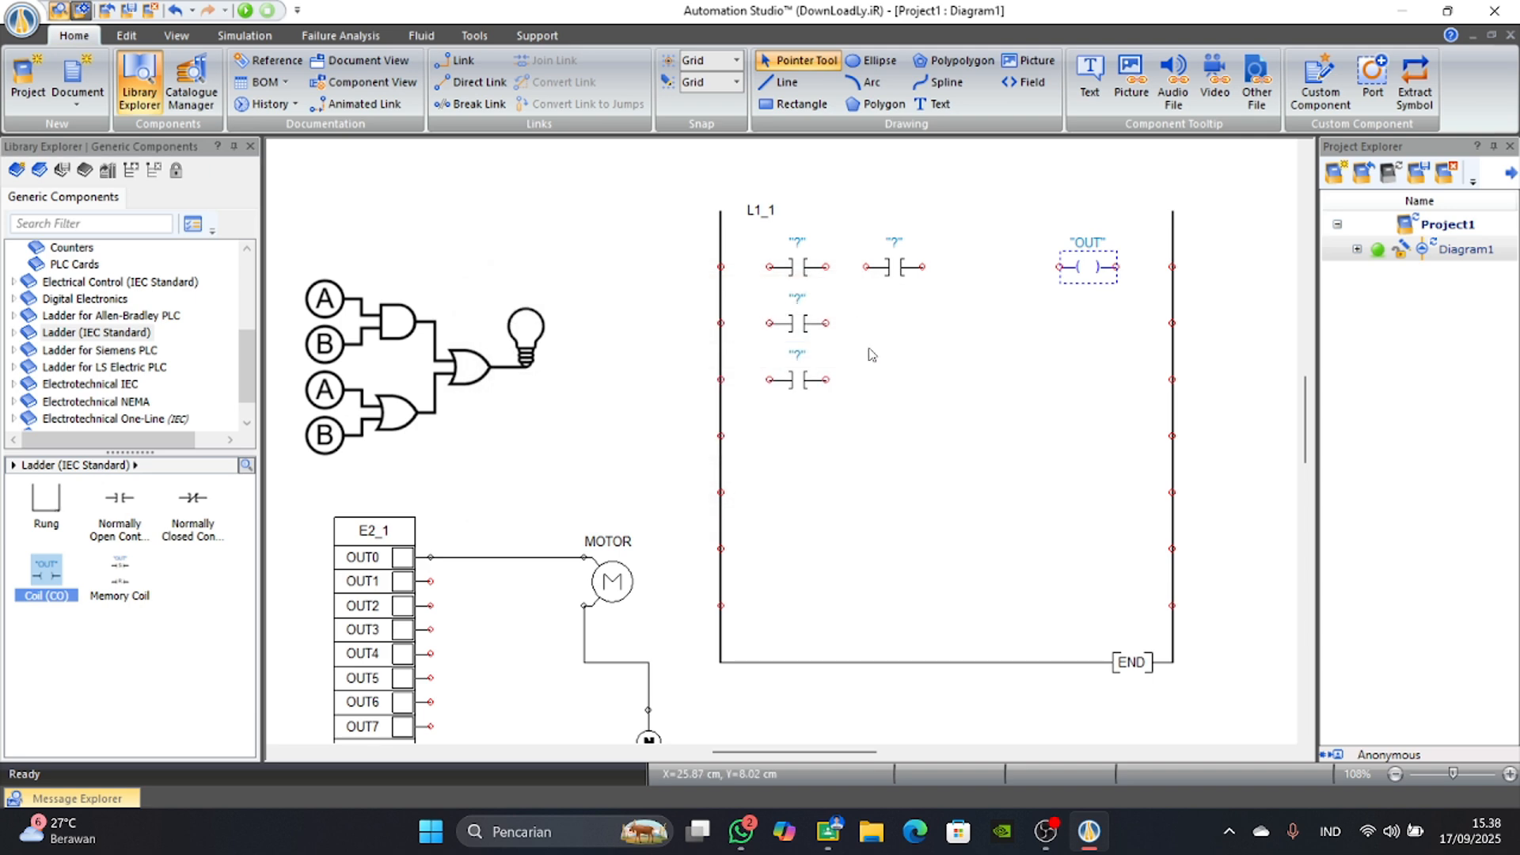
Wire the ladder's first line from the left rail through both contacts in series and the OUT coil to the right rail.
scroll(761, 364, up, 3)
scroll(650, 406, up, 1)
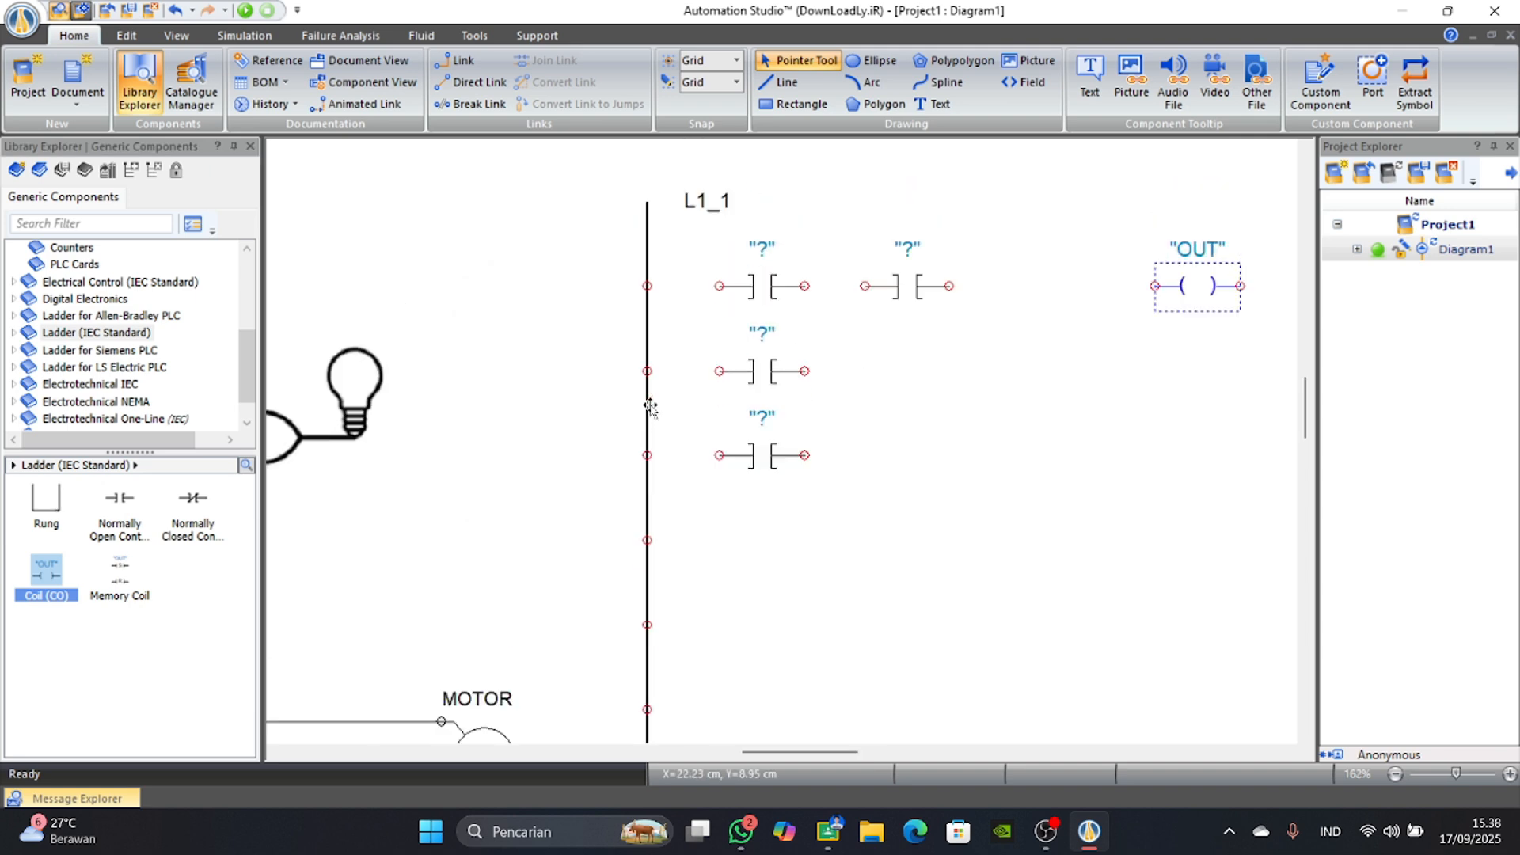
click(647, 286)
click(717, 285)
click(806, 284)
click(865, 286)
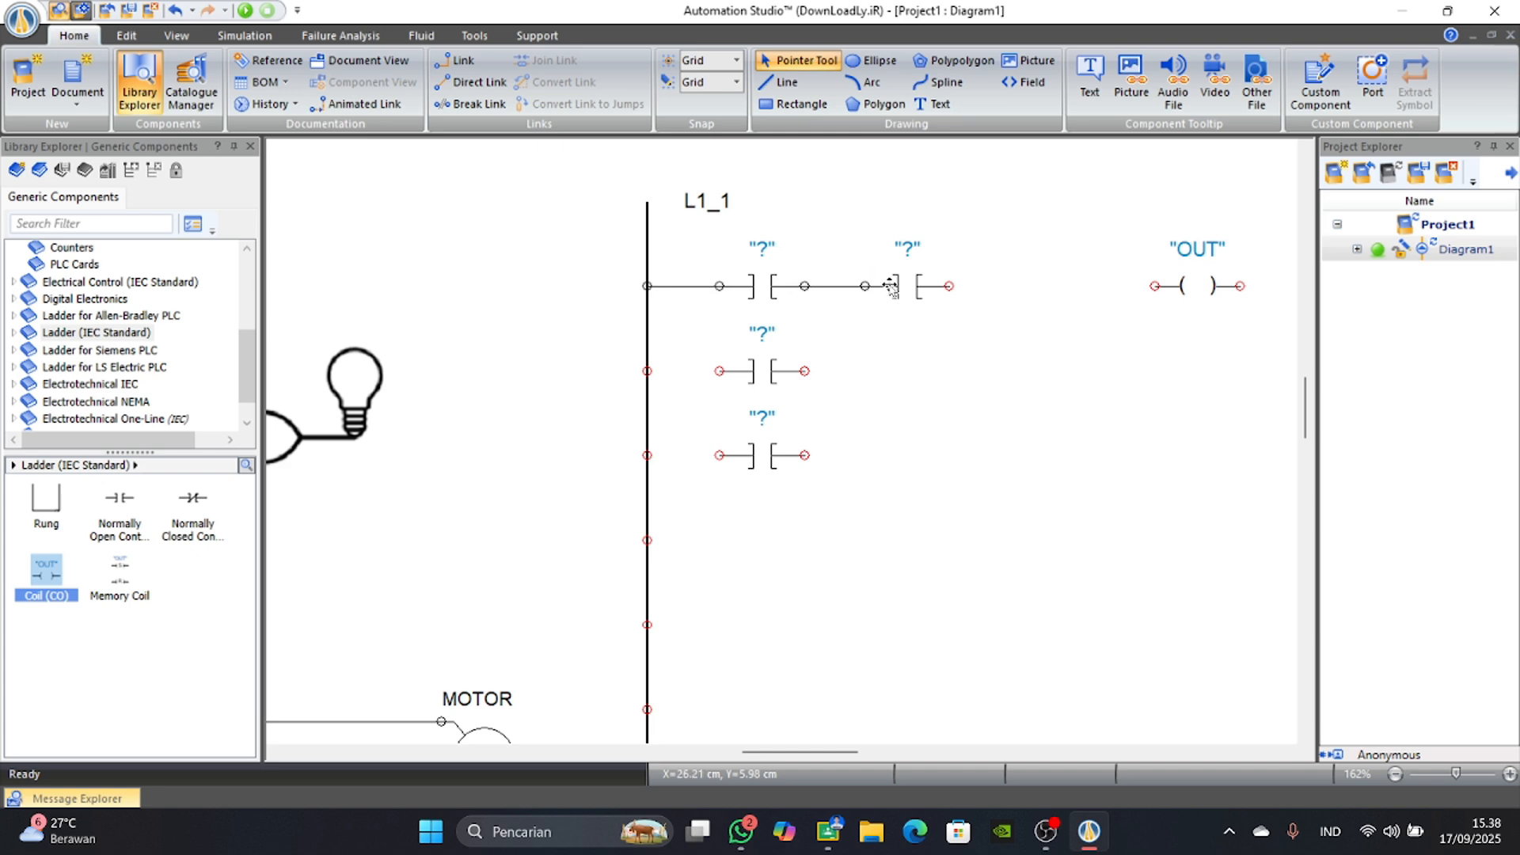
click(949, 286)
click(1155, 286)
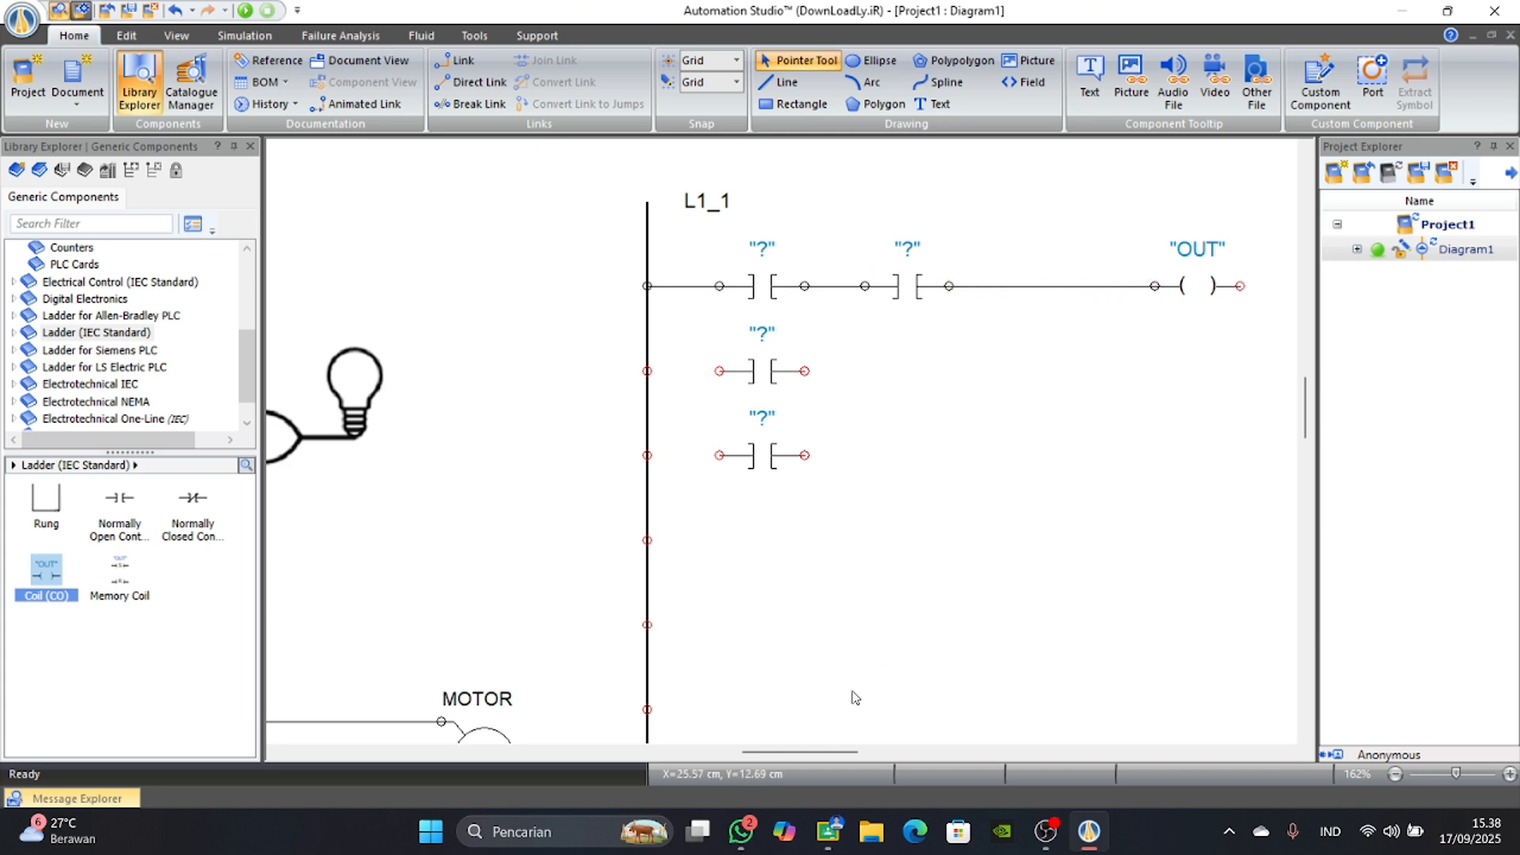
scroll(796, 749, right, 5)
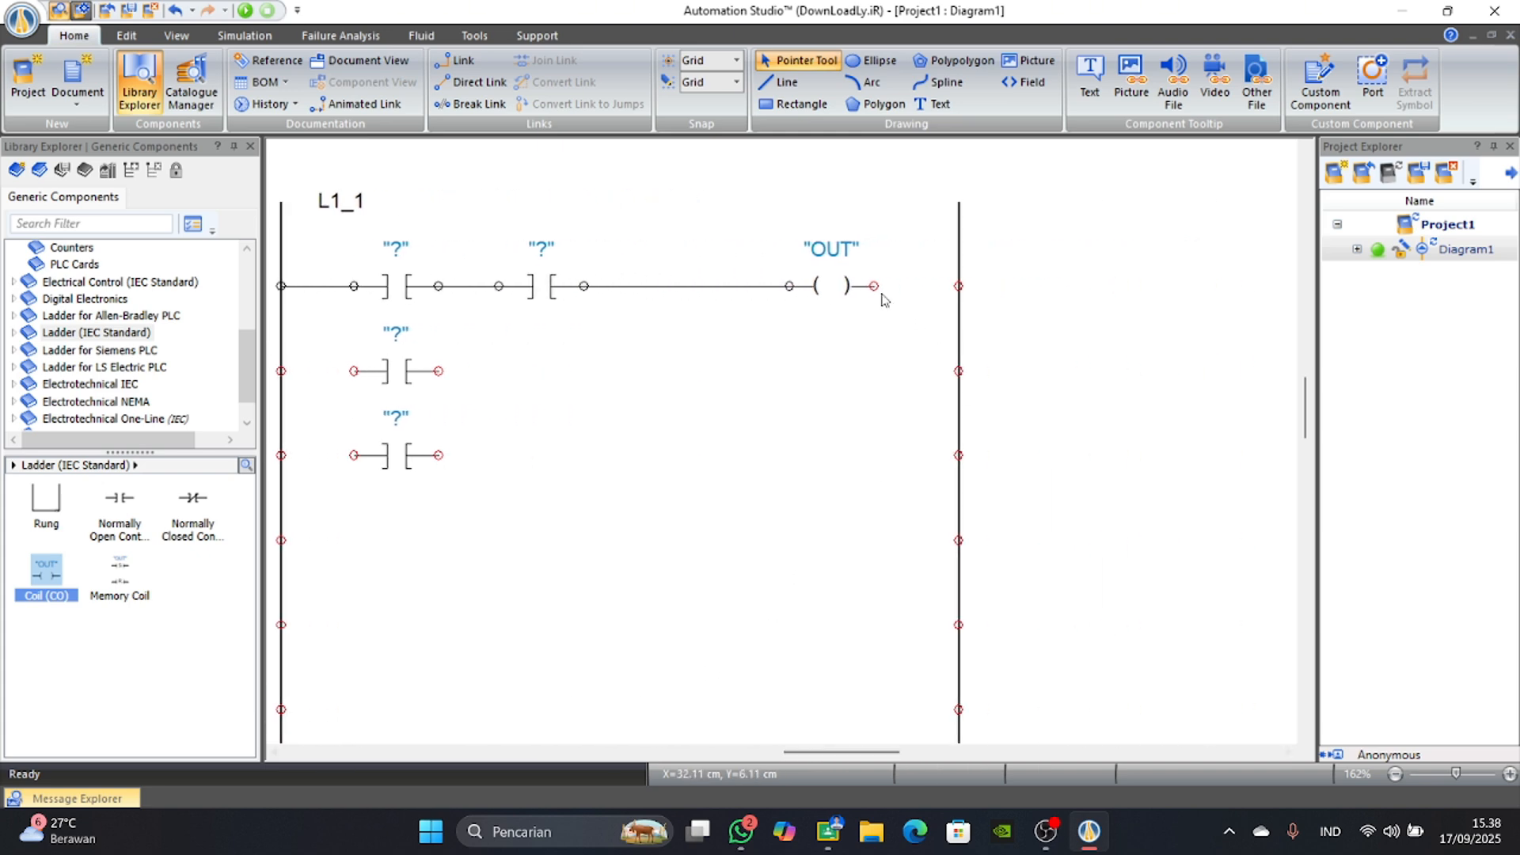
click(873, 286)
click(959, 286)
Connect the second-line contact to the ladder's left rail and branch the third-line contact's input off that link.
scroll(792, 752, left, 3)
scroll(787, 753, left, 5)
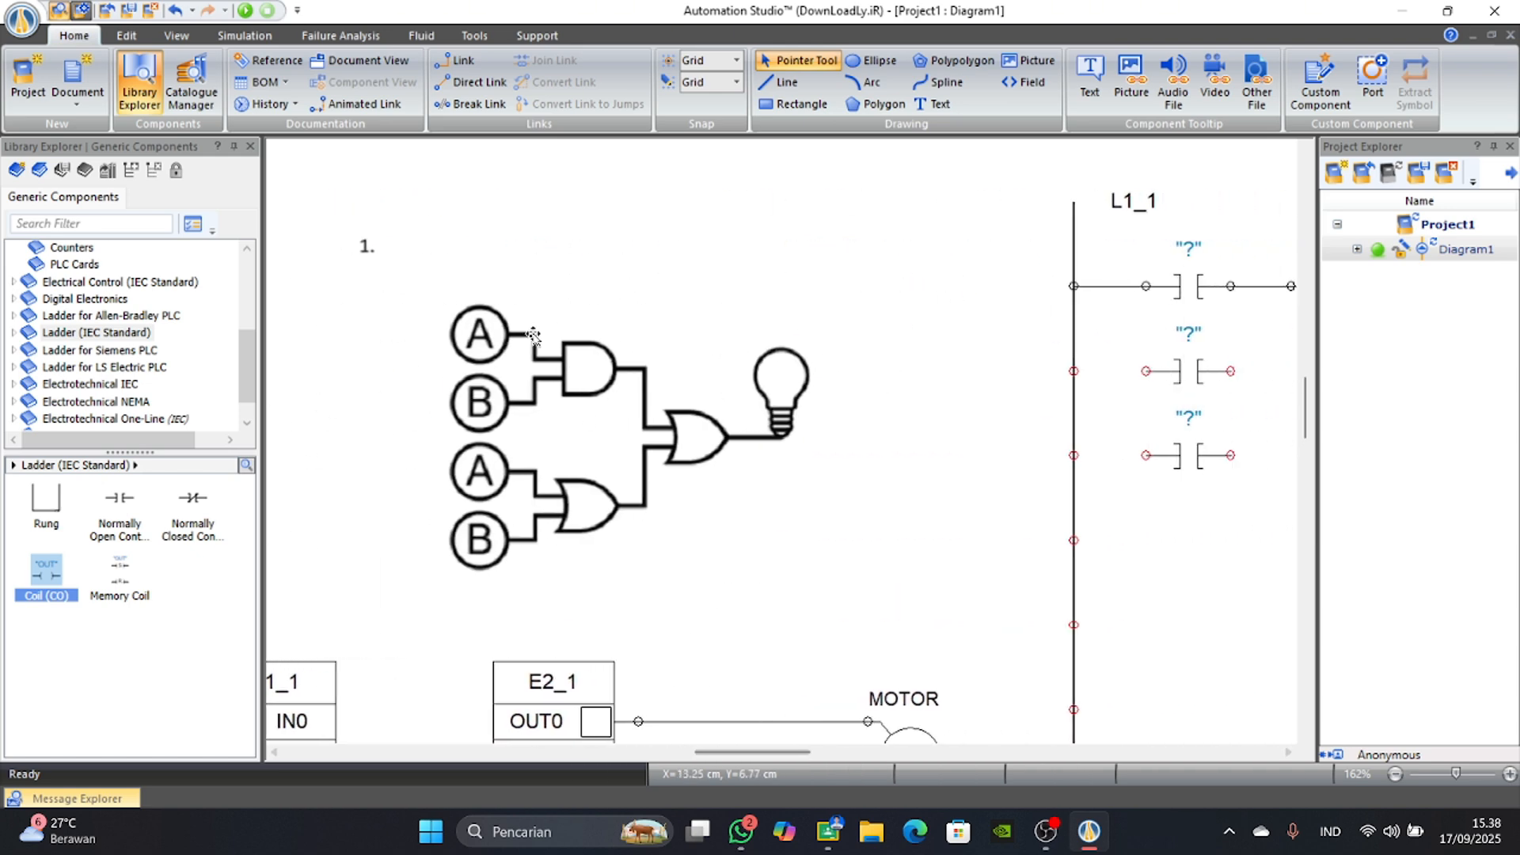
scroll(748, 752, right, 5)
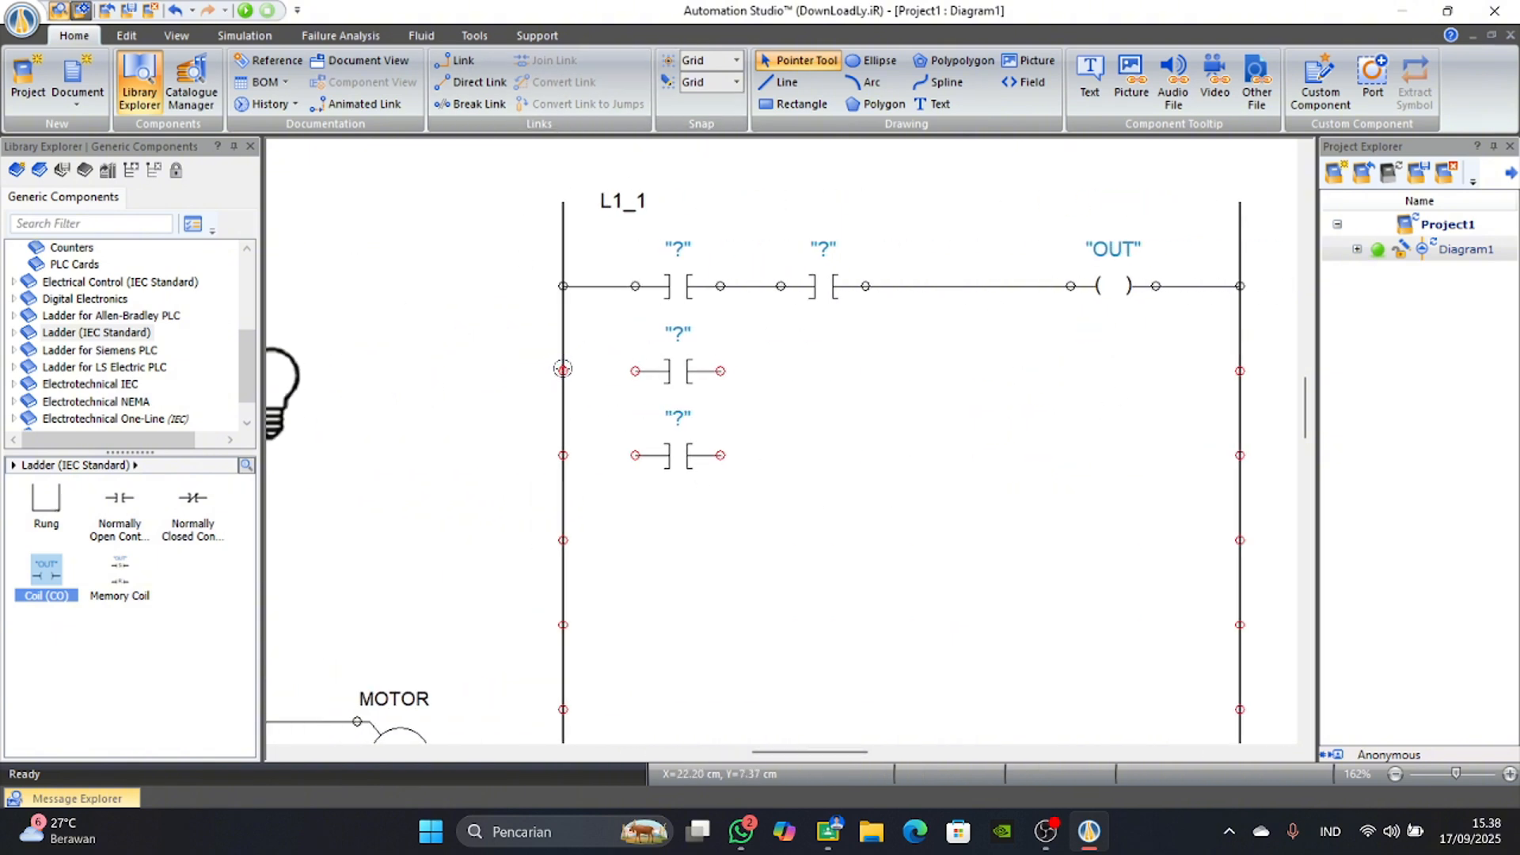
drag(563, 369, 634, 370)
mouse_move(612, 456)
mouse_down()
mouse_move(598, 374)
mouse_move(576, 371)
mouse_up()
click(578, 371)
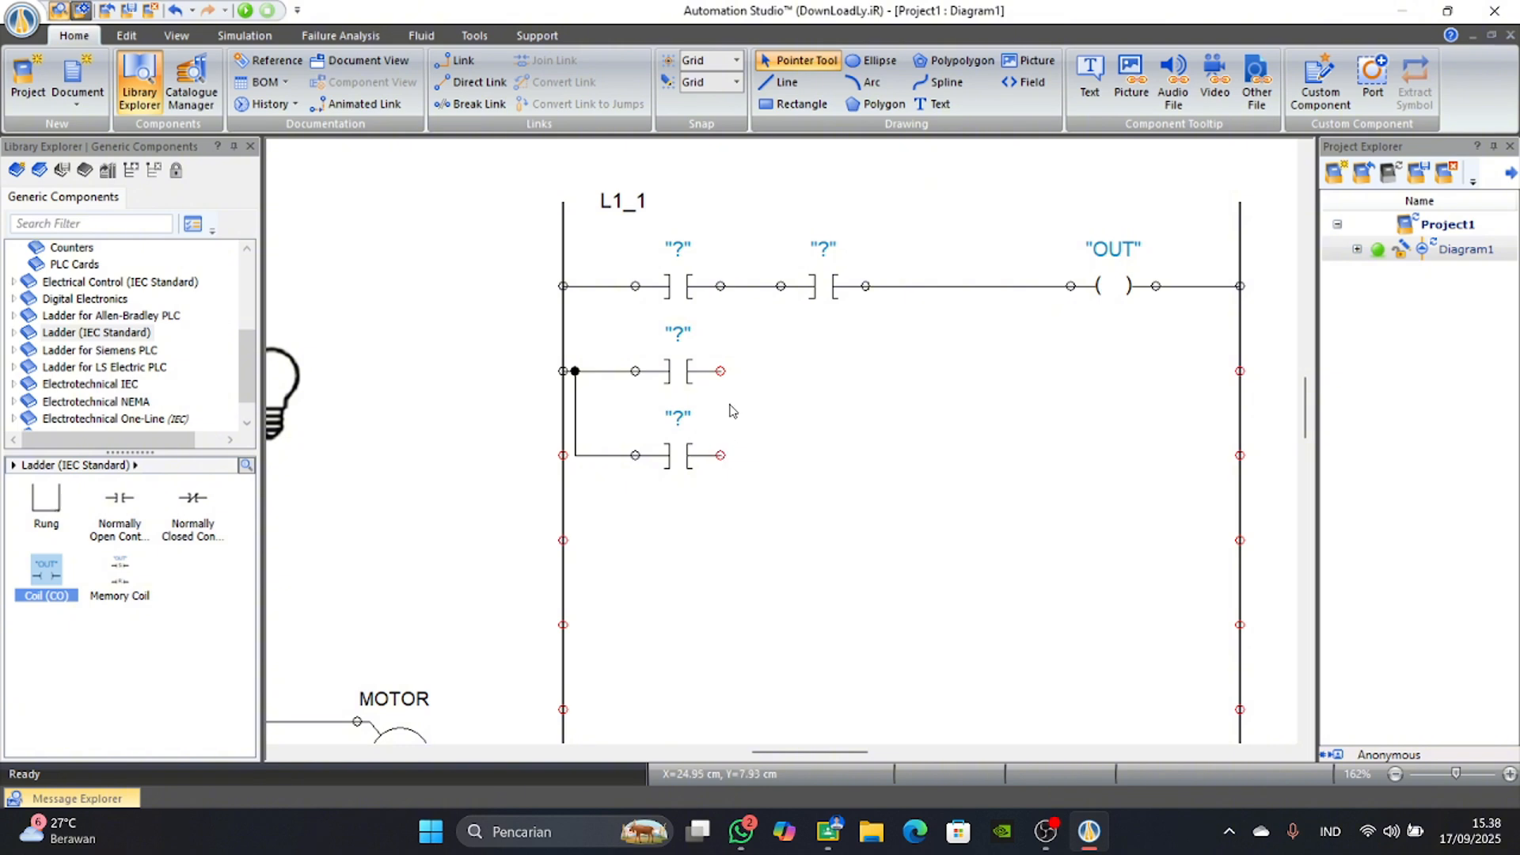
Join the second-line contact's output to the first line ahead of the coil, and the third-line contact's output to that branch.
mouse_move(720, 370)
mouse_down()
mouse_move(927, 371)
mouse_move(943, 361)
mouse_move(934, 294)
mouse_up()
click(936, 289)
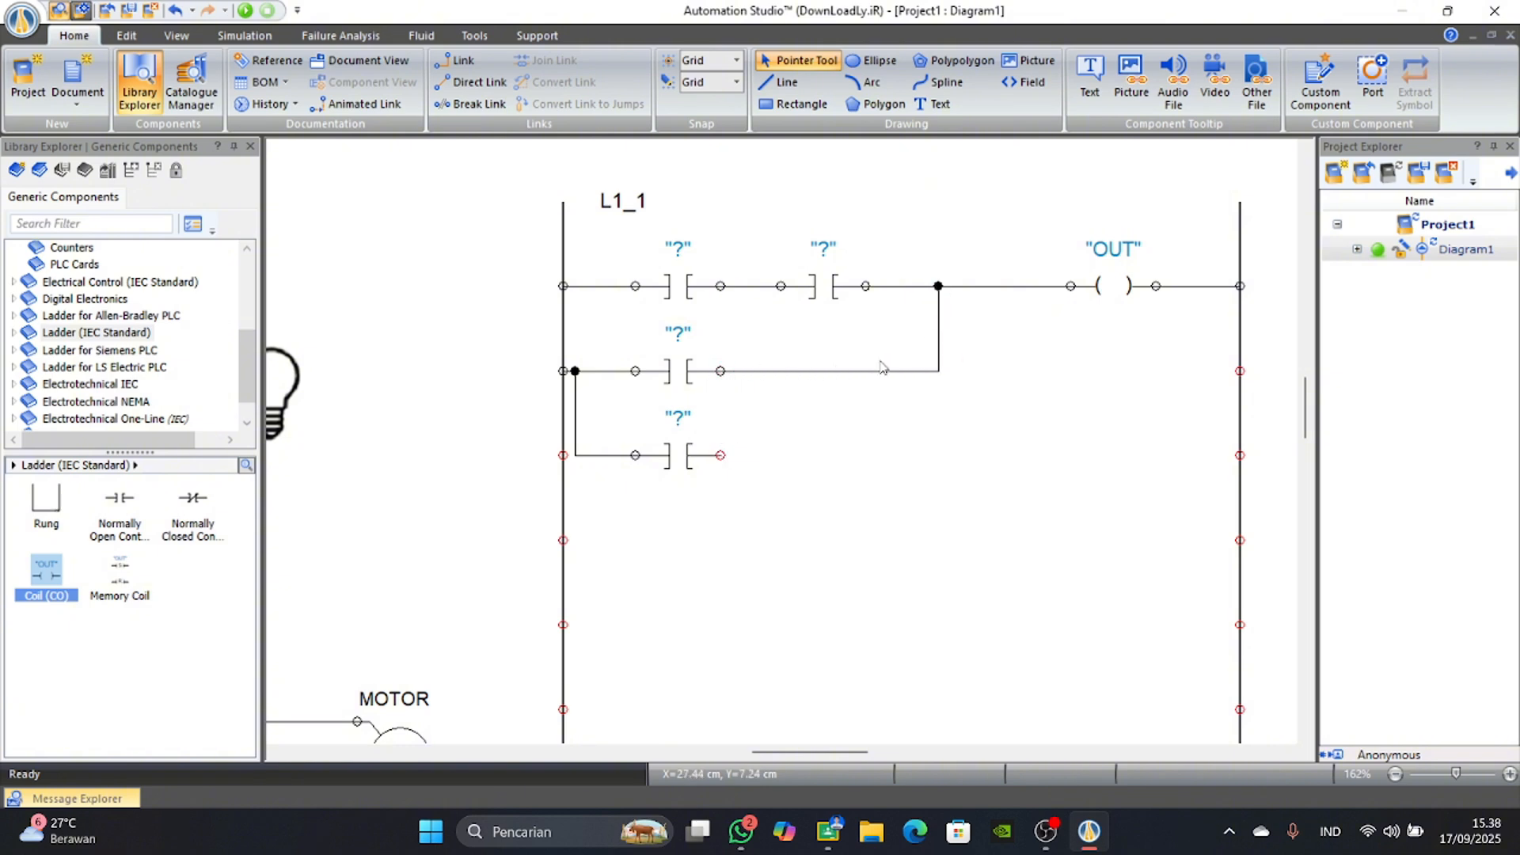
mouse_move(722, 454)
mouse_down()
mouse_move(940, 448)
mouse_move(939, 378)
mouse_up()
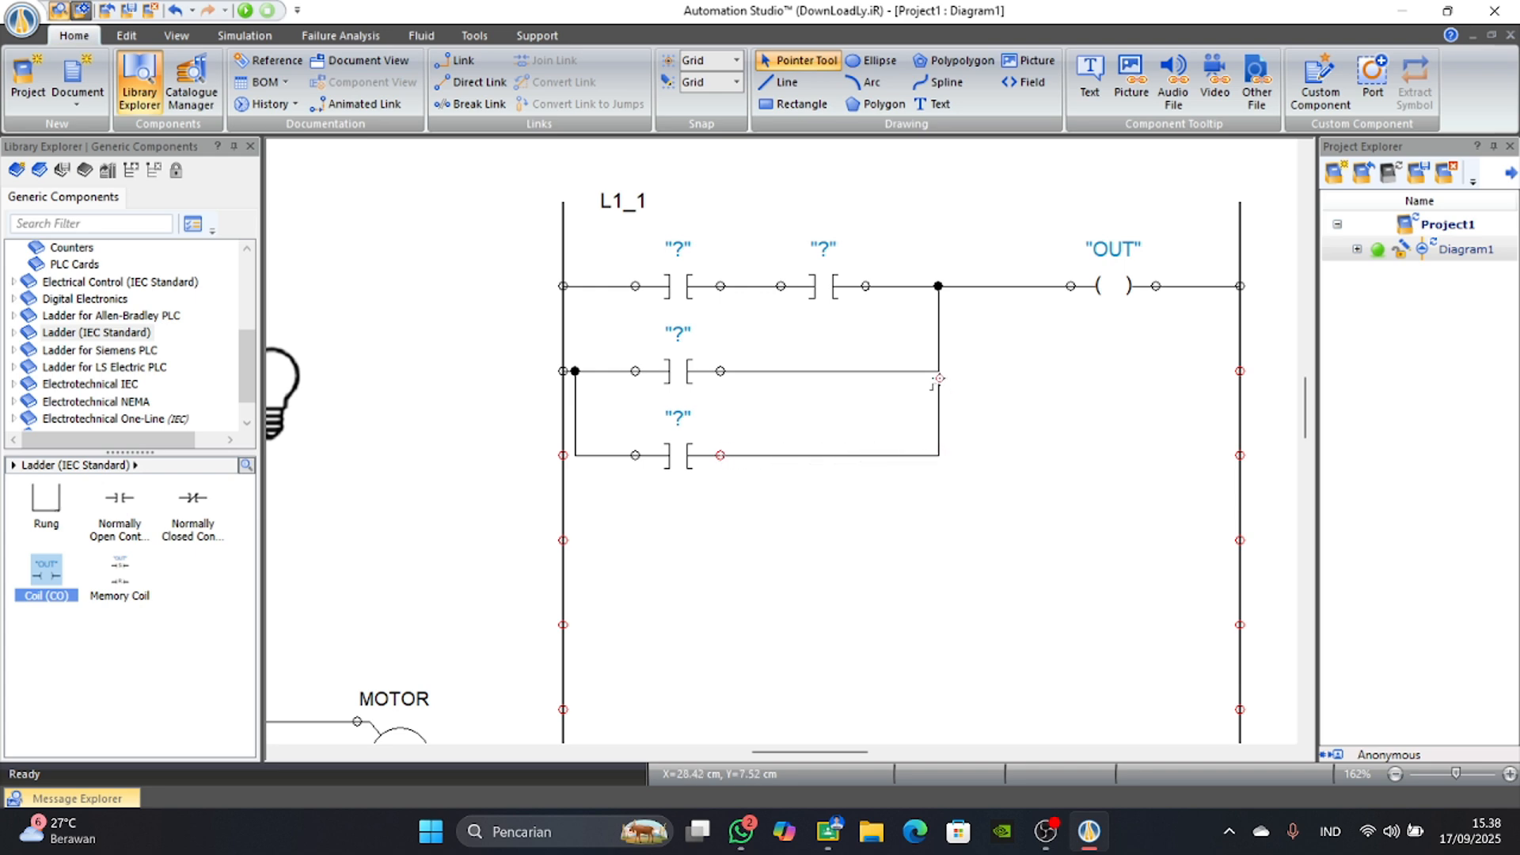
click(938, 373)
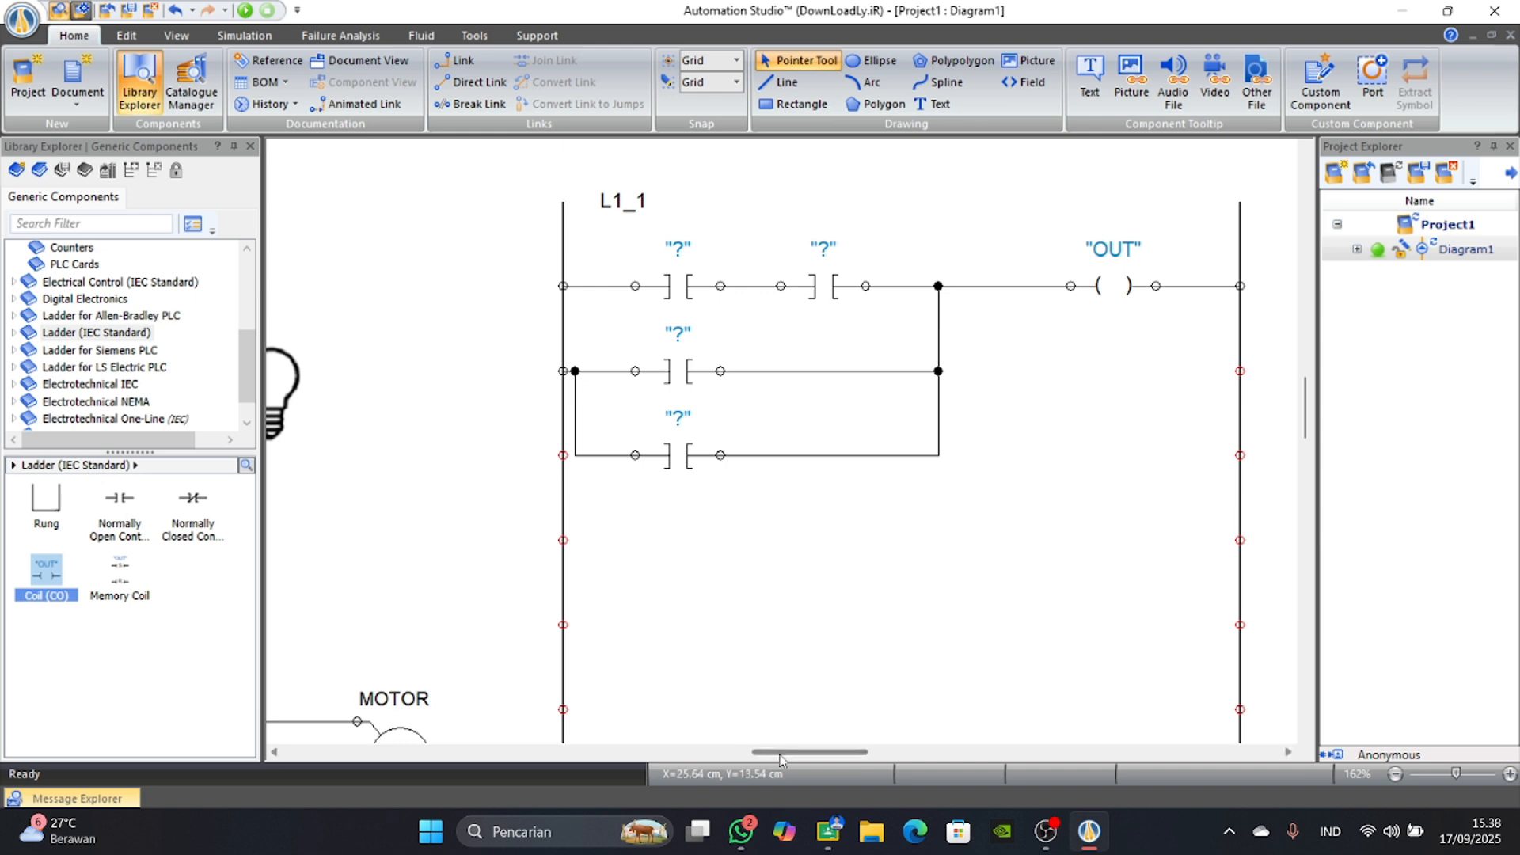
Delete the branch link feeding the third-line contact and connect that contact directly to the ladder's left rail.
drag(786, 752, 692, 751)
scroll(770, 665, down, 4)
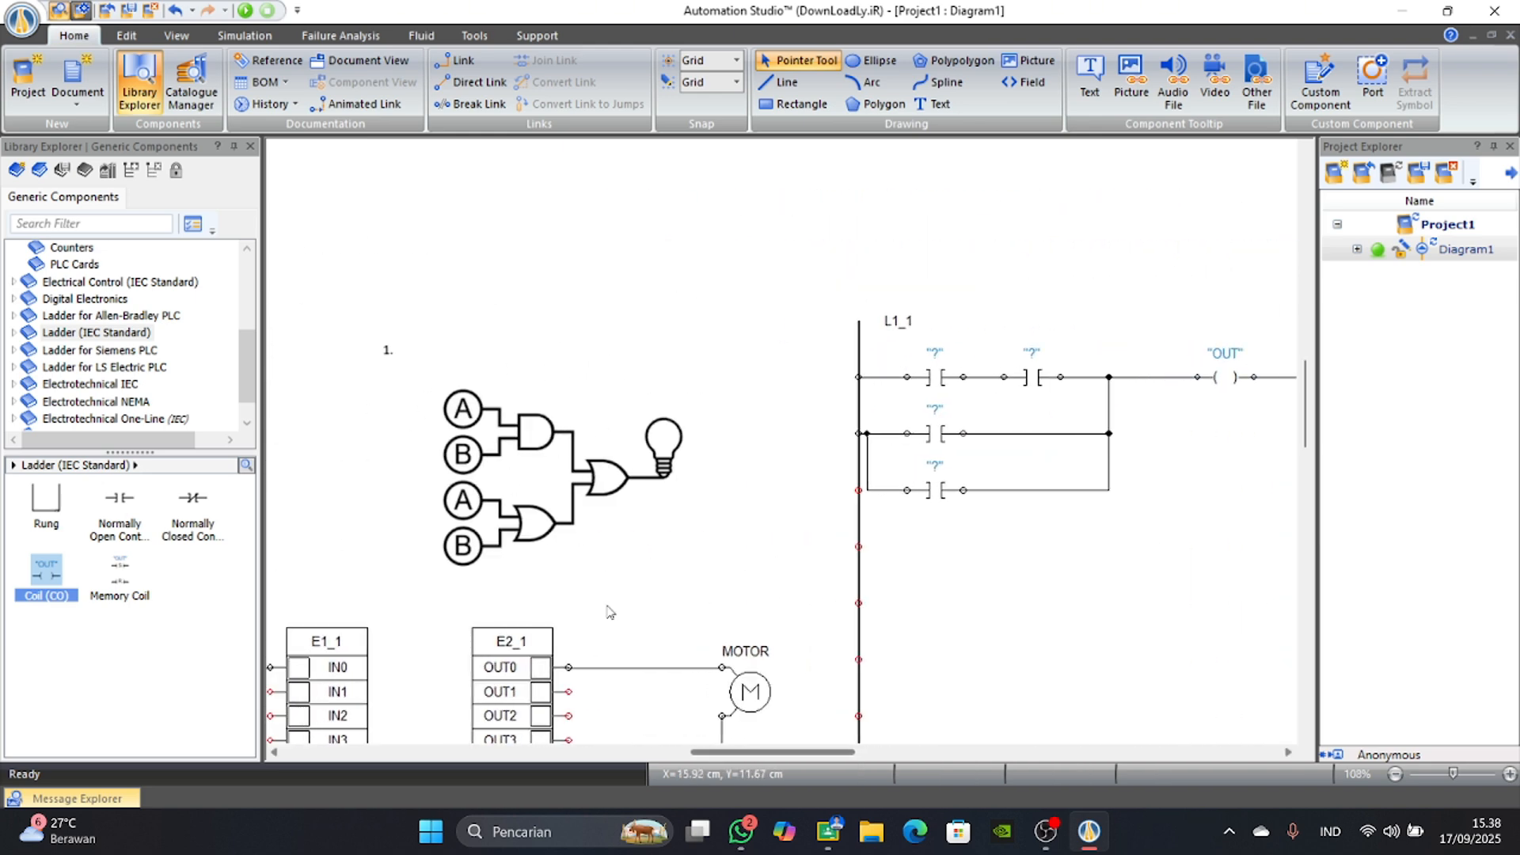
click(867, 475)
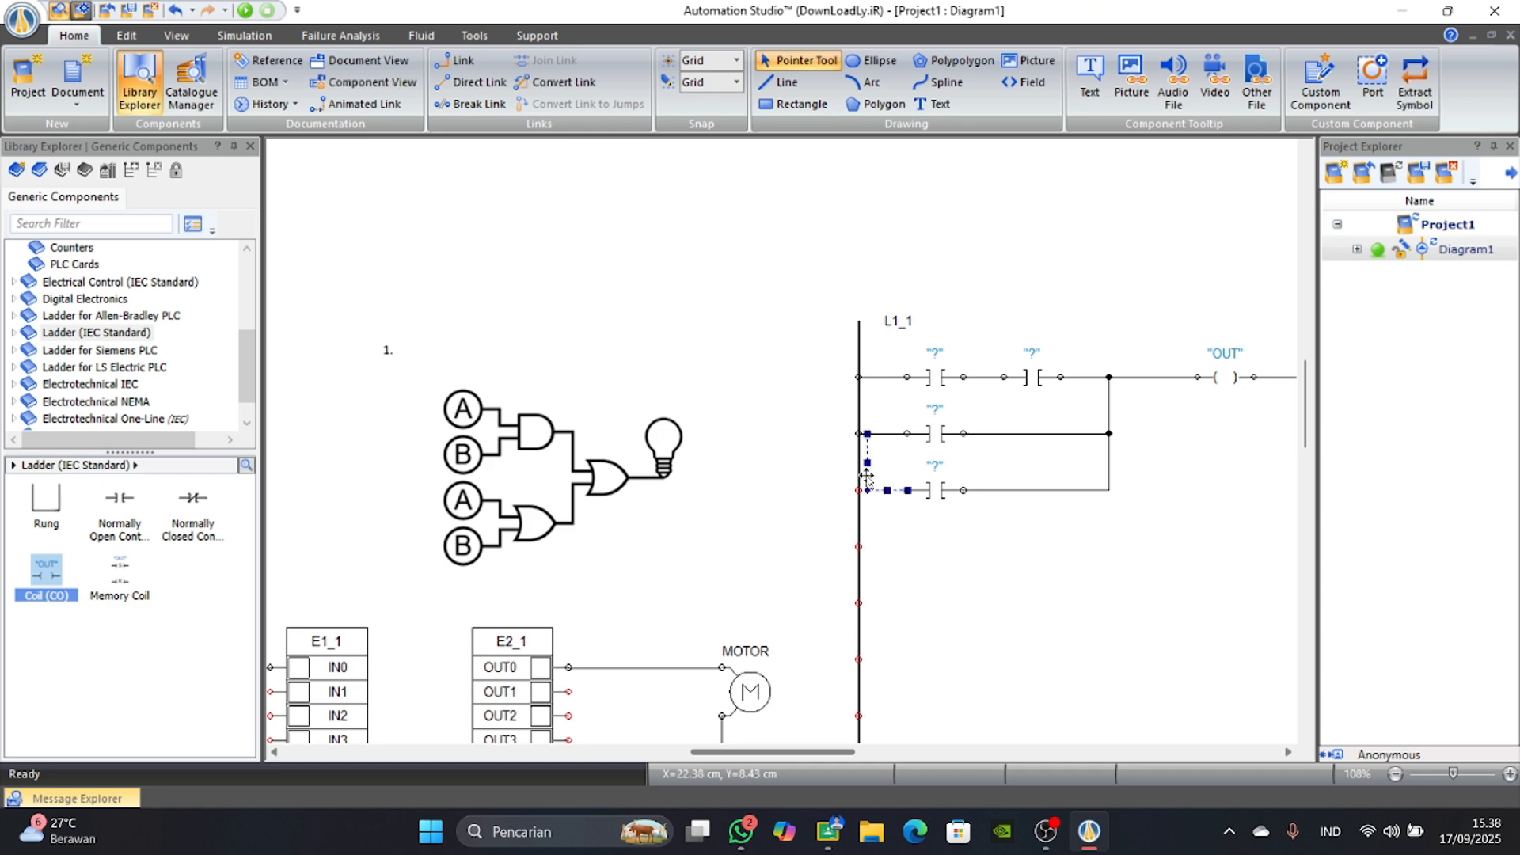
scroll(882, 541, up, 7)
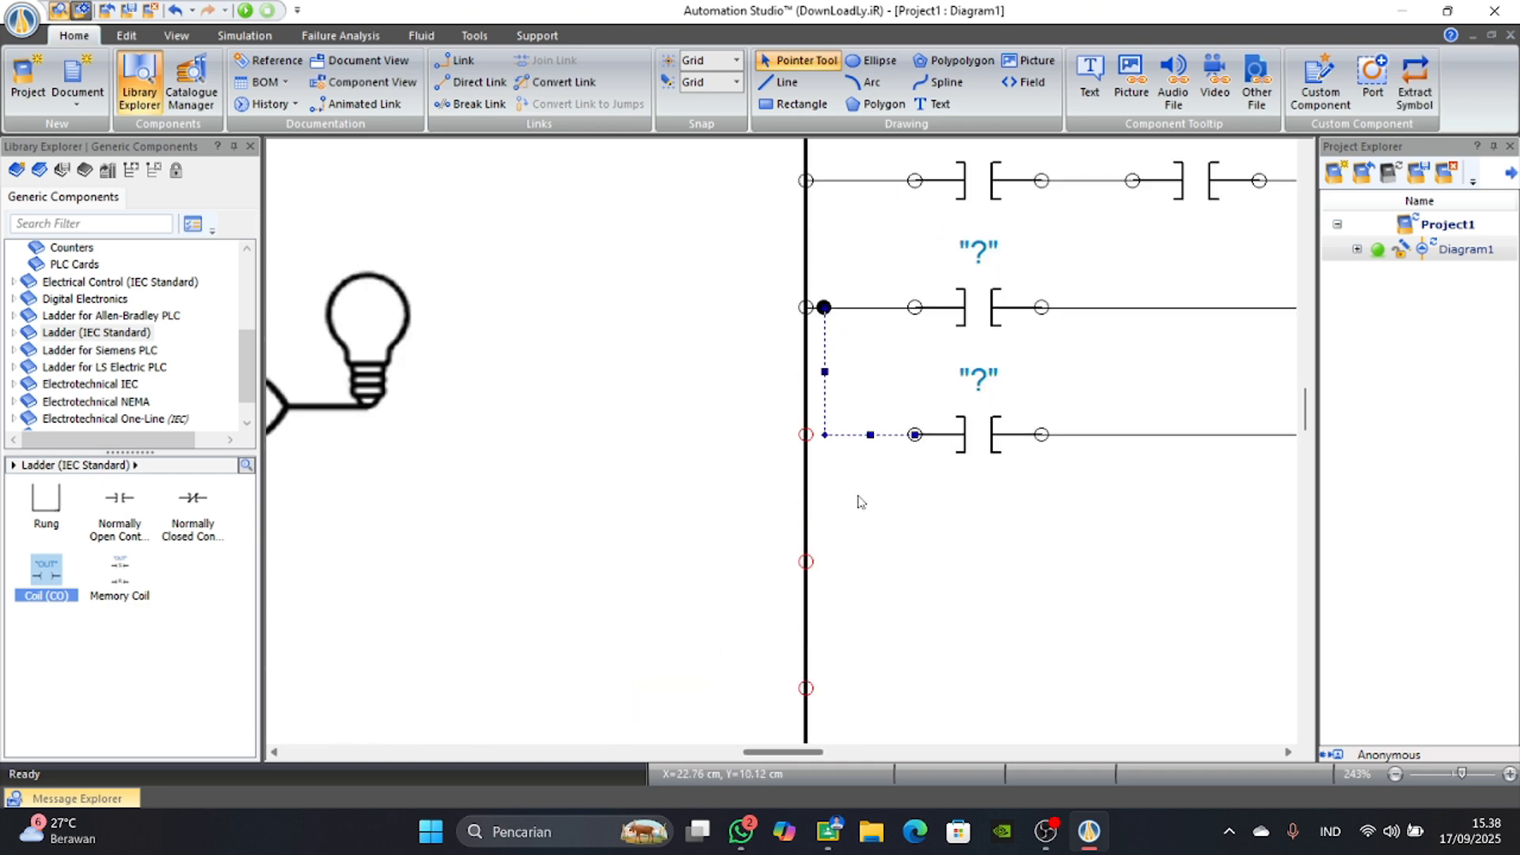
right_click(849, 435)
click(879, 563)
drag(913, 434, 802, 437)
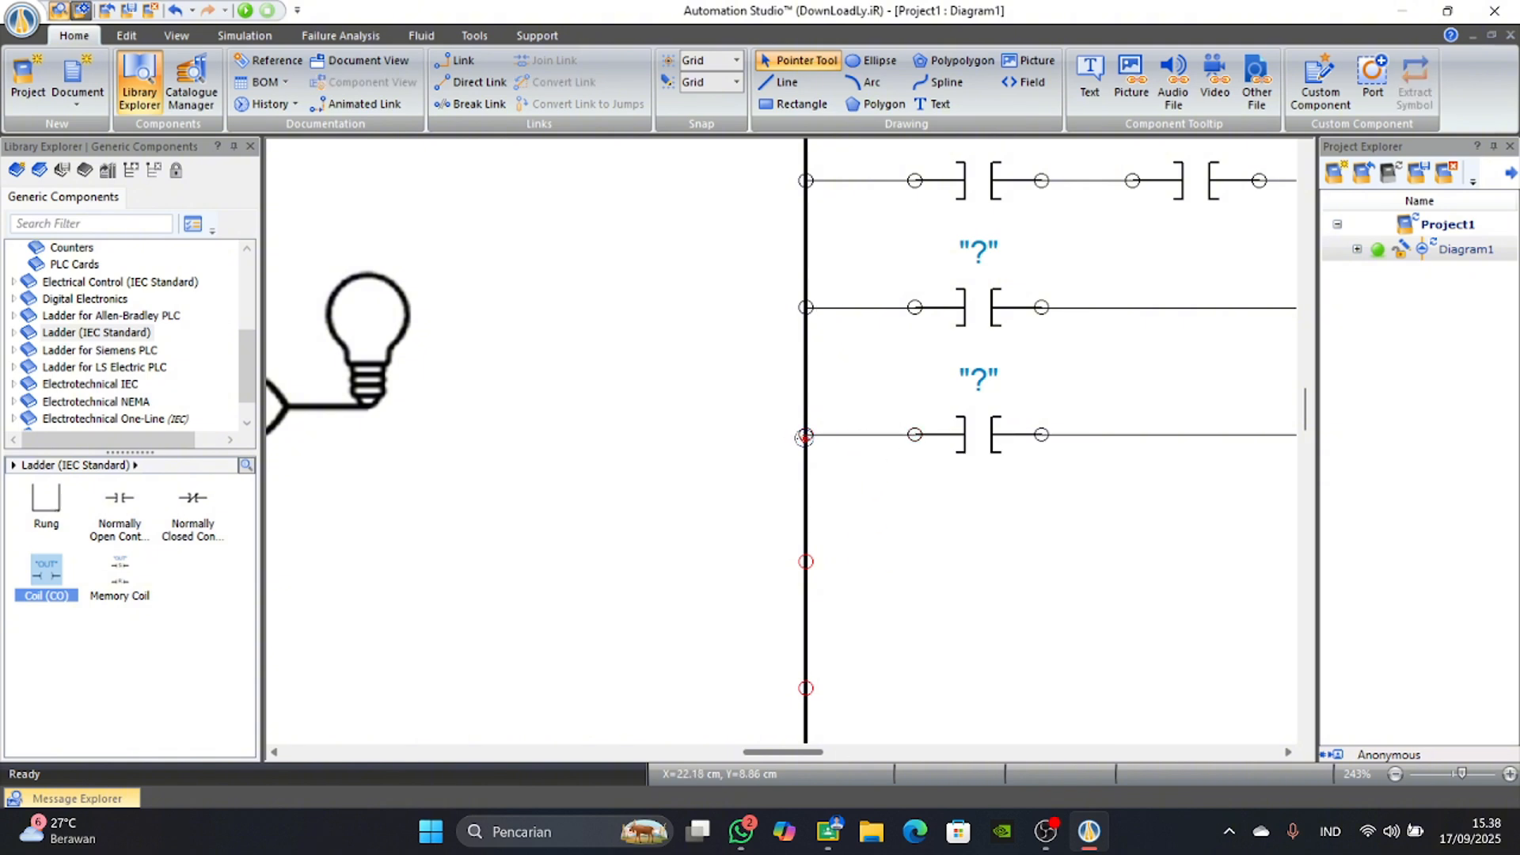
Compare the A/B logic gate drawing with the ladder's contact lines and the input and output card wiring.
scroll(833, 541, down, 7)
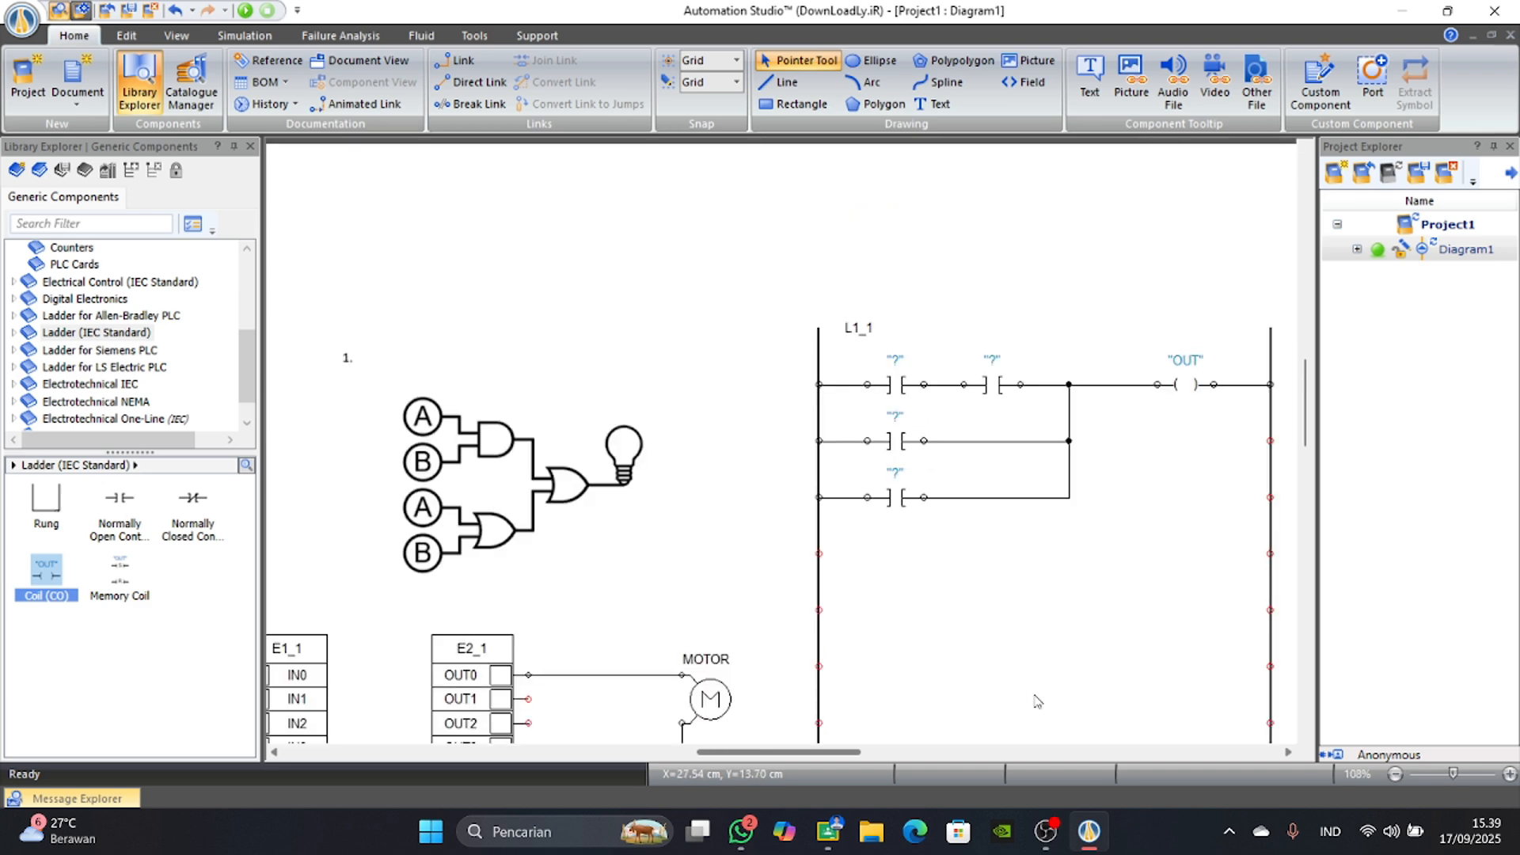
scroll(1039, 692, up, 2)
scroll(852, 681, down, 1)
drag(799, 756, 751, 757)
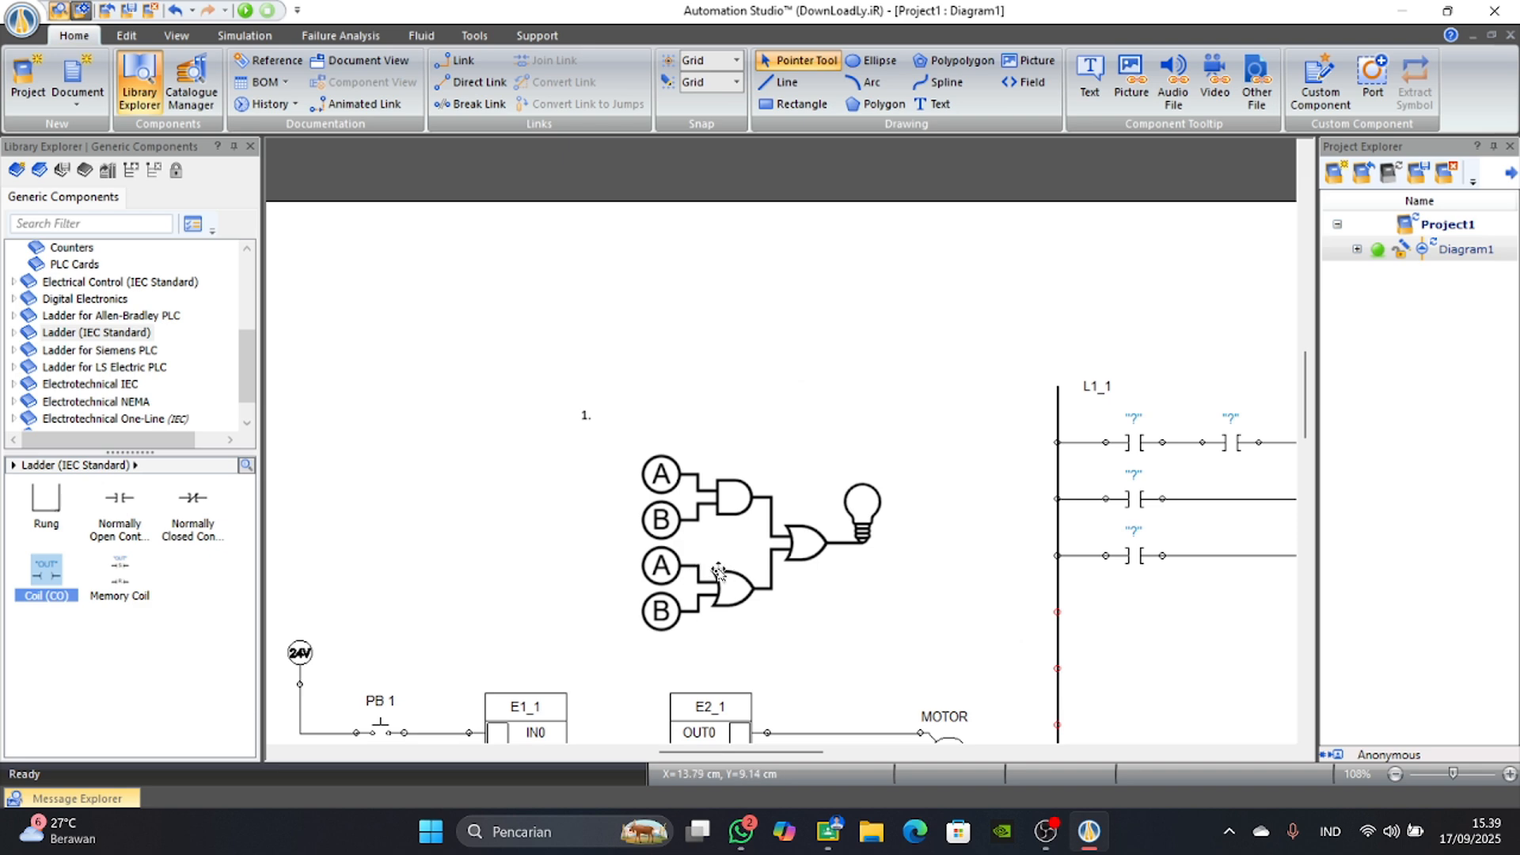
drag(790, 756, 857, 756)
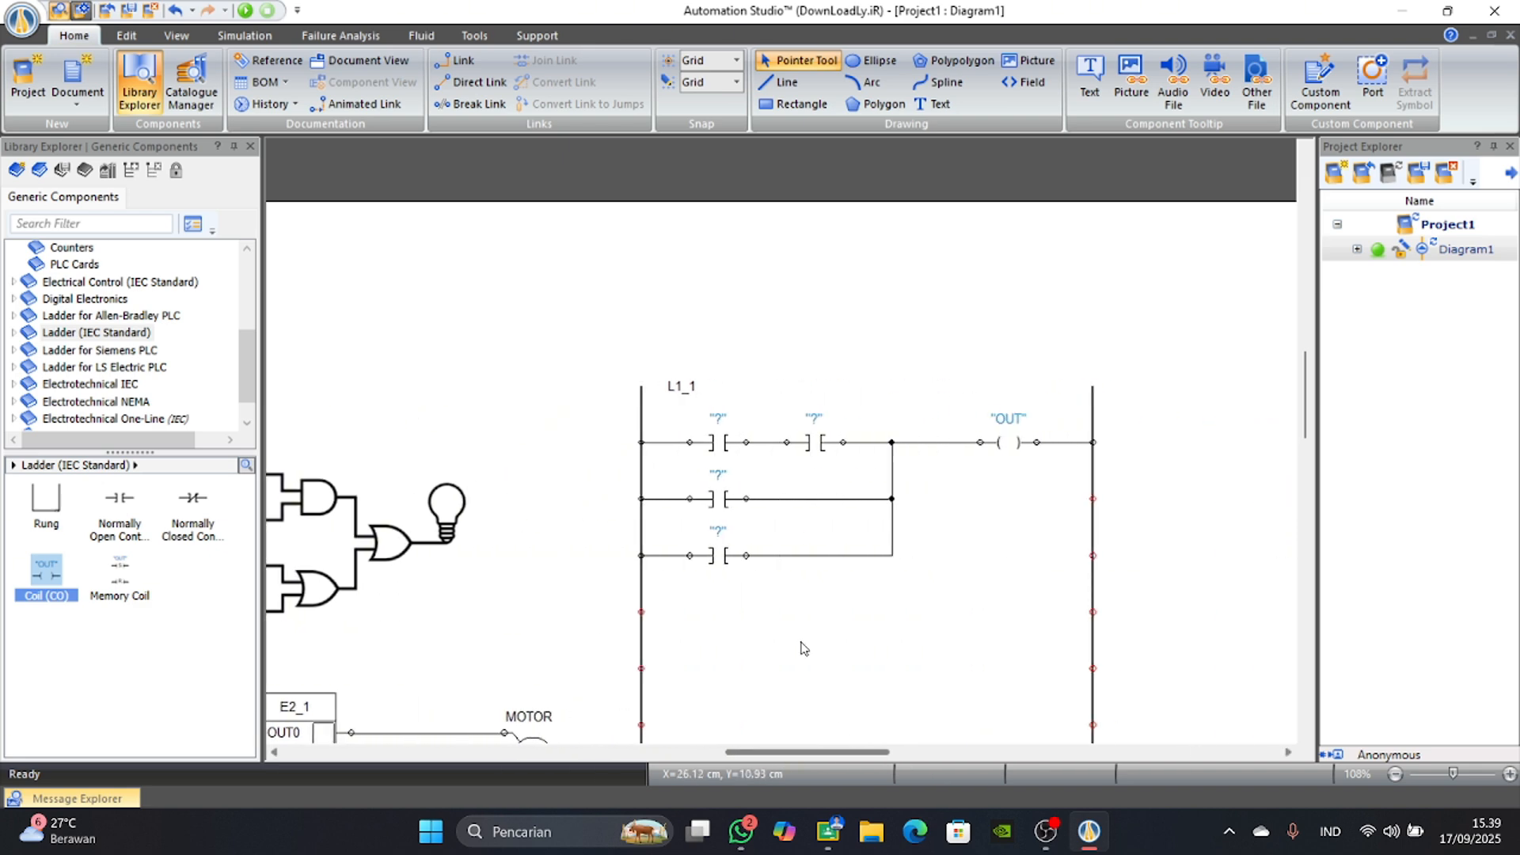
drag(724, 758, 720, 757)
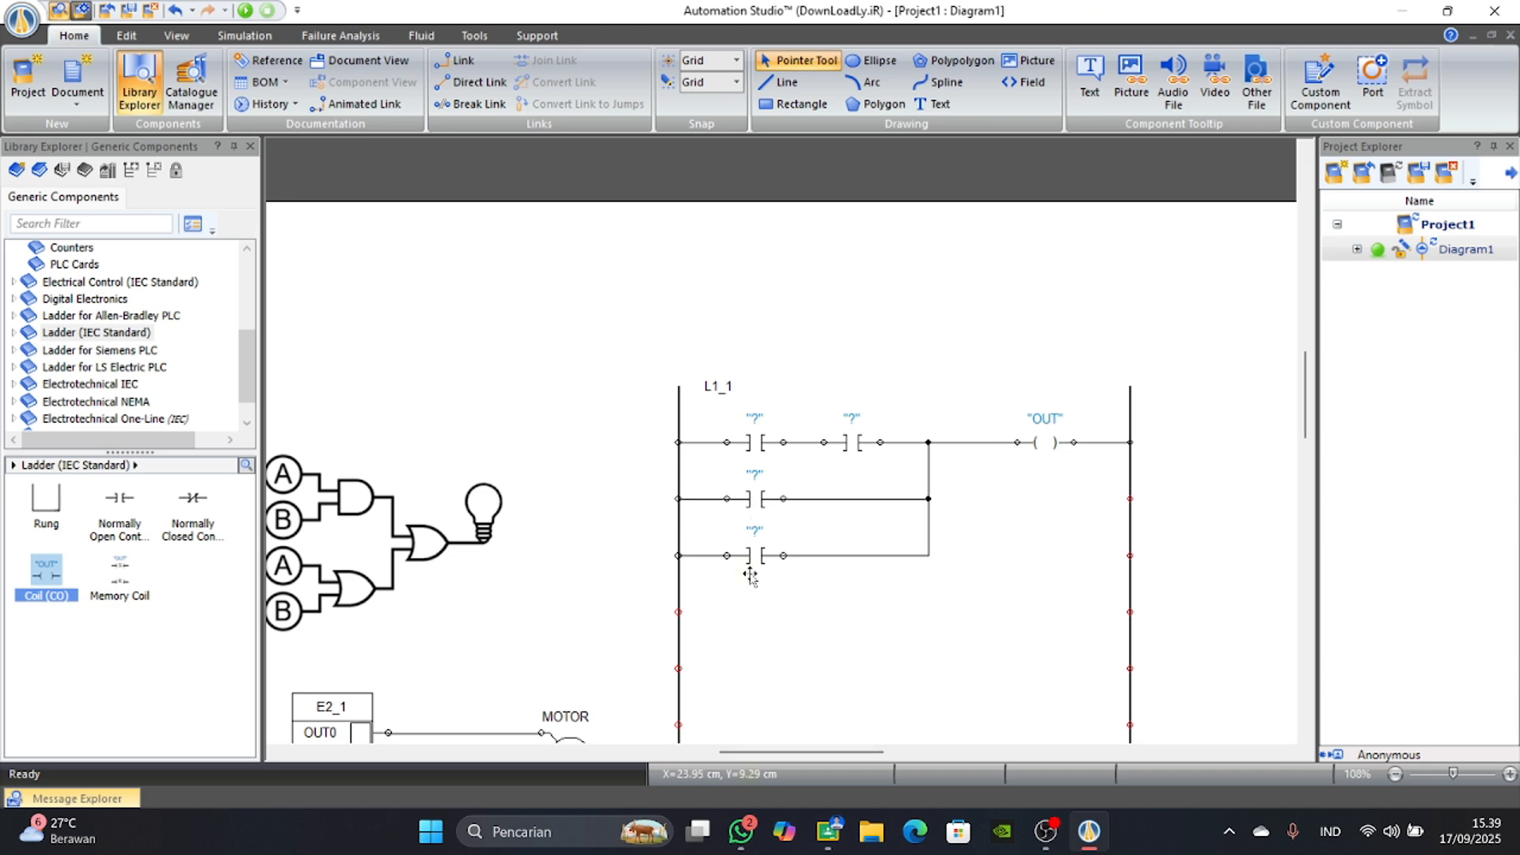
drag(748, 753, 714, 754)
scroll(645, 606, down, 1)
scroll(707, 740, left, 2)
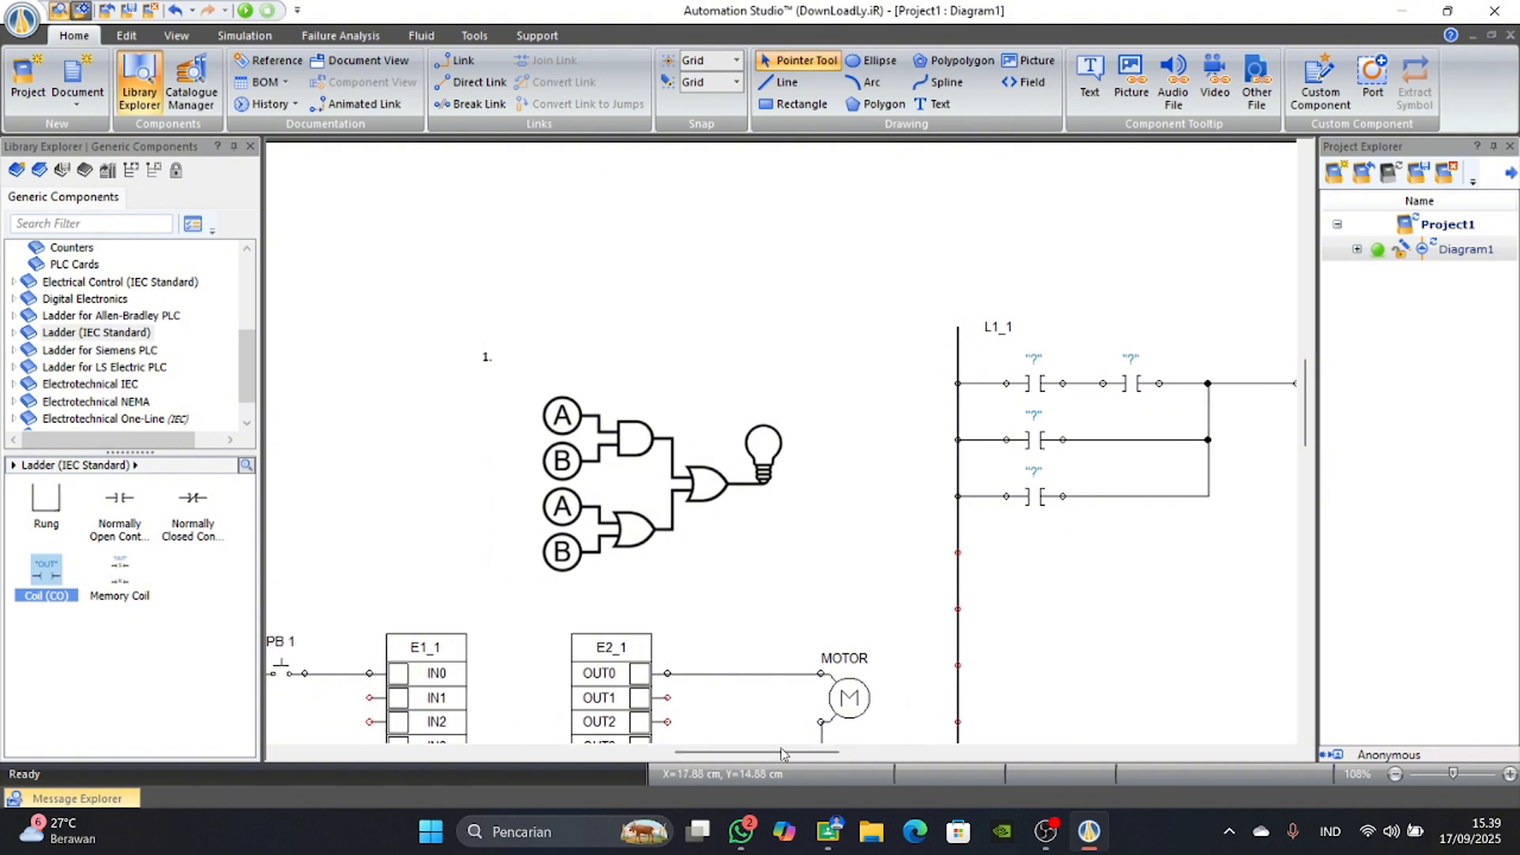
scroll(782, 753, left, 7)
scroll(473, 572, down, 2)
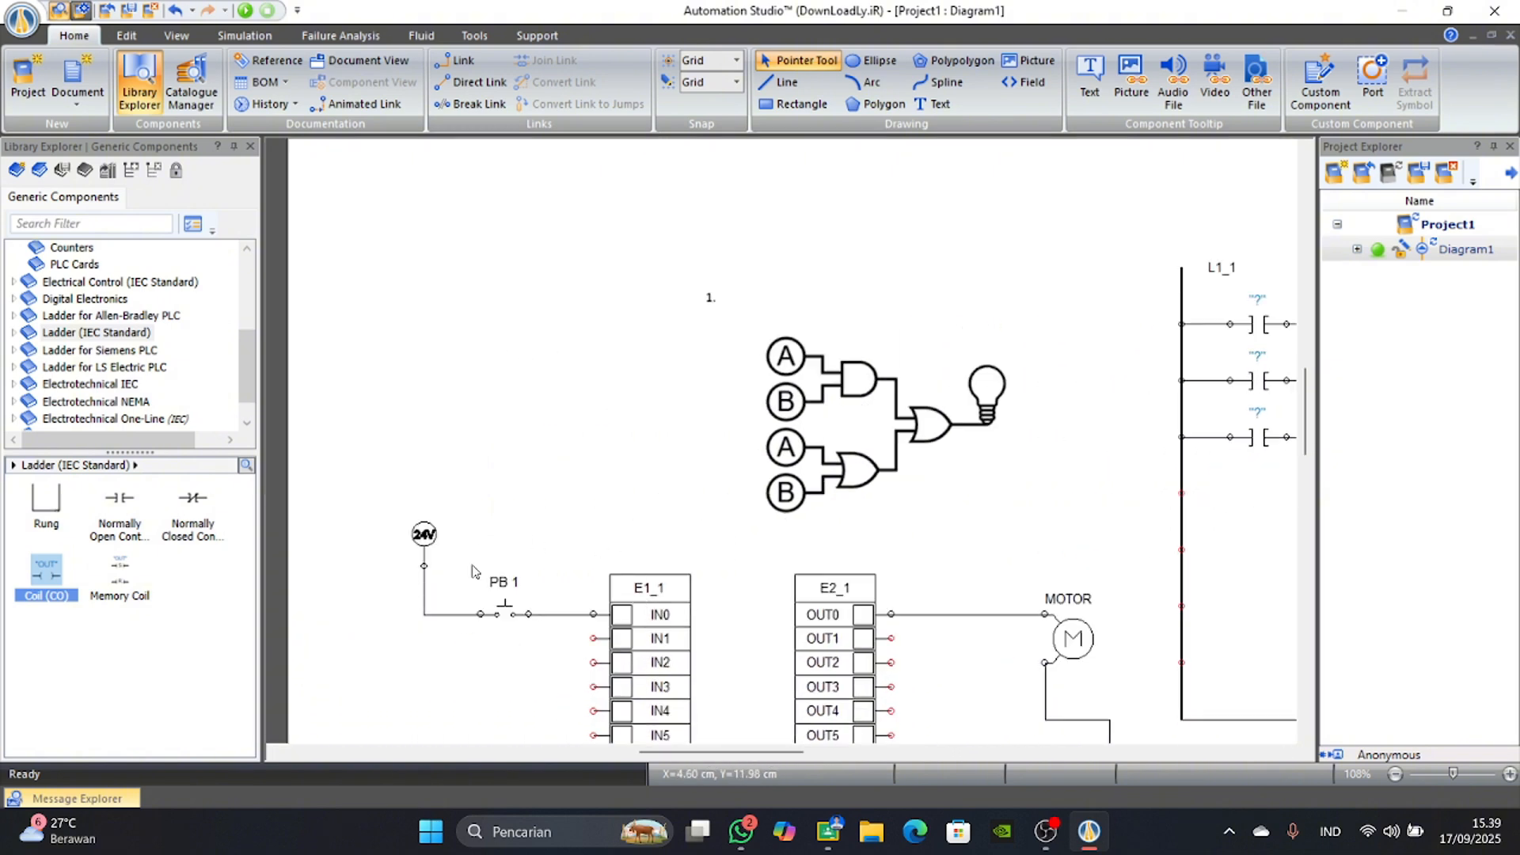
scroll(622, 697, down, 1)
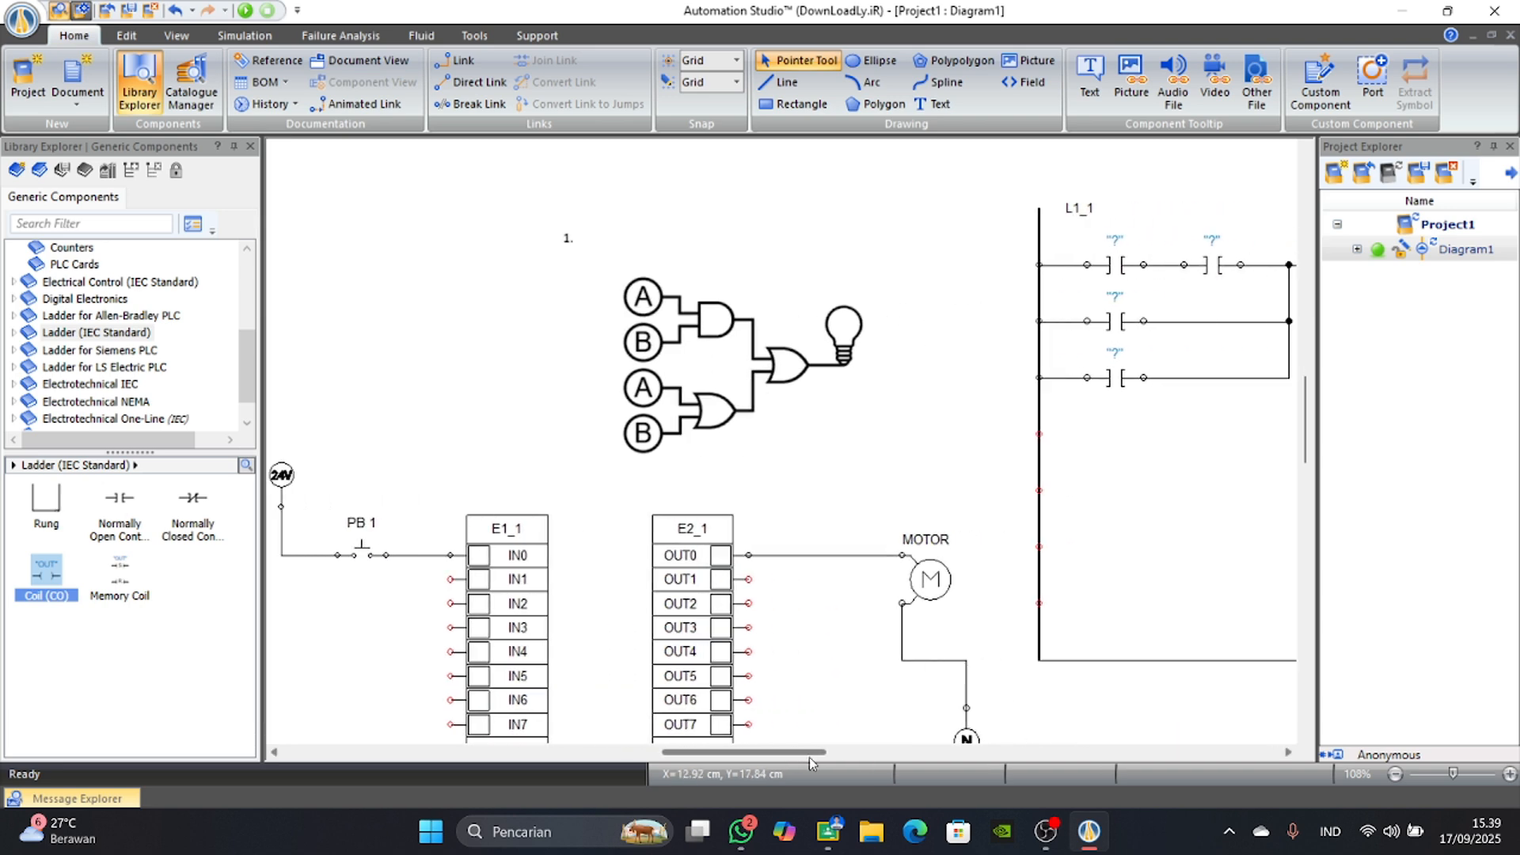
scroll(792, 752, right, 10)
drag(807, 753, 773, 754)
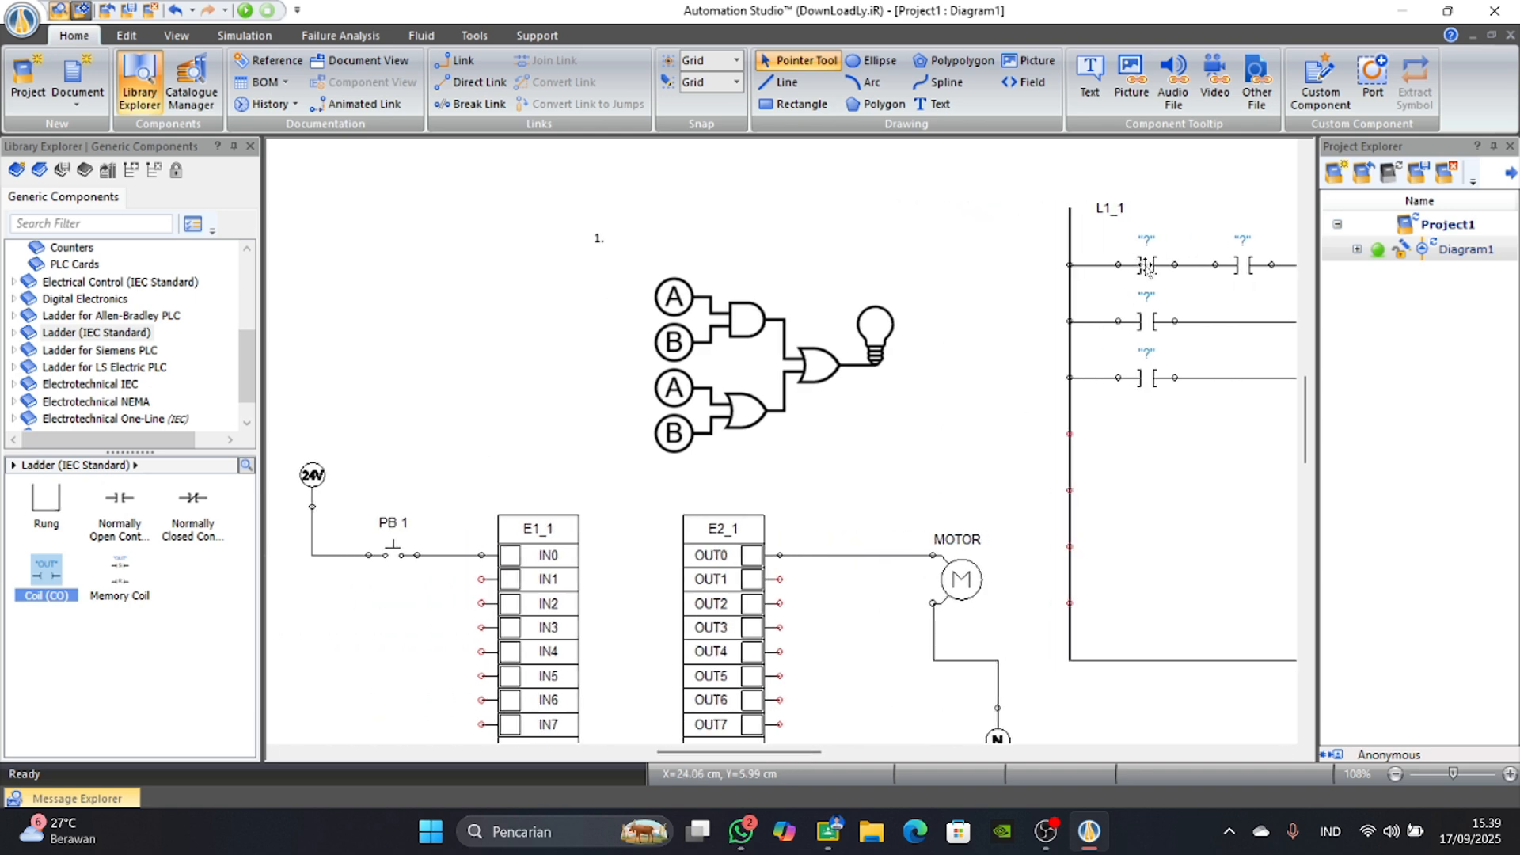
Assign the IN0 variable to the first contact on the ladder's first line.
click(1148, 266)
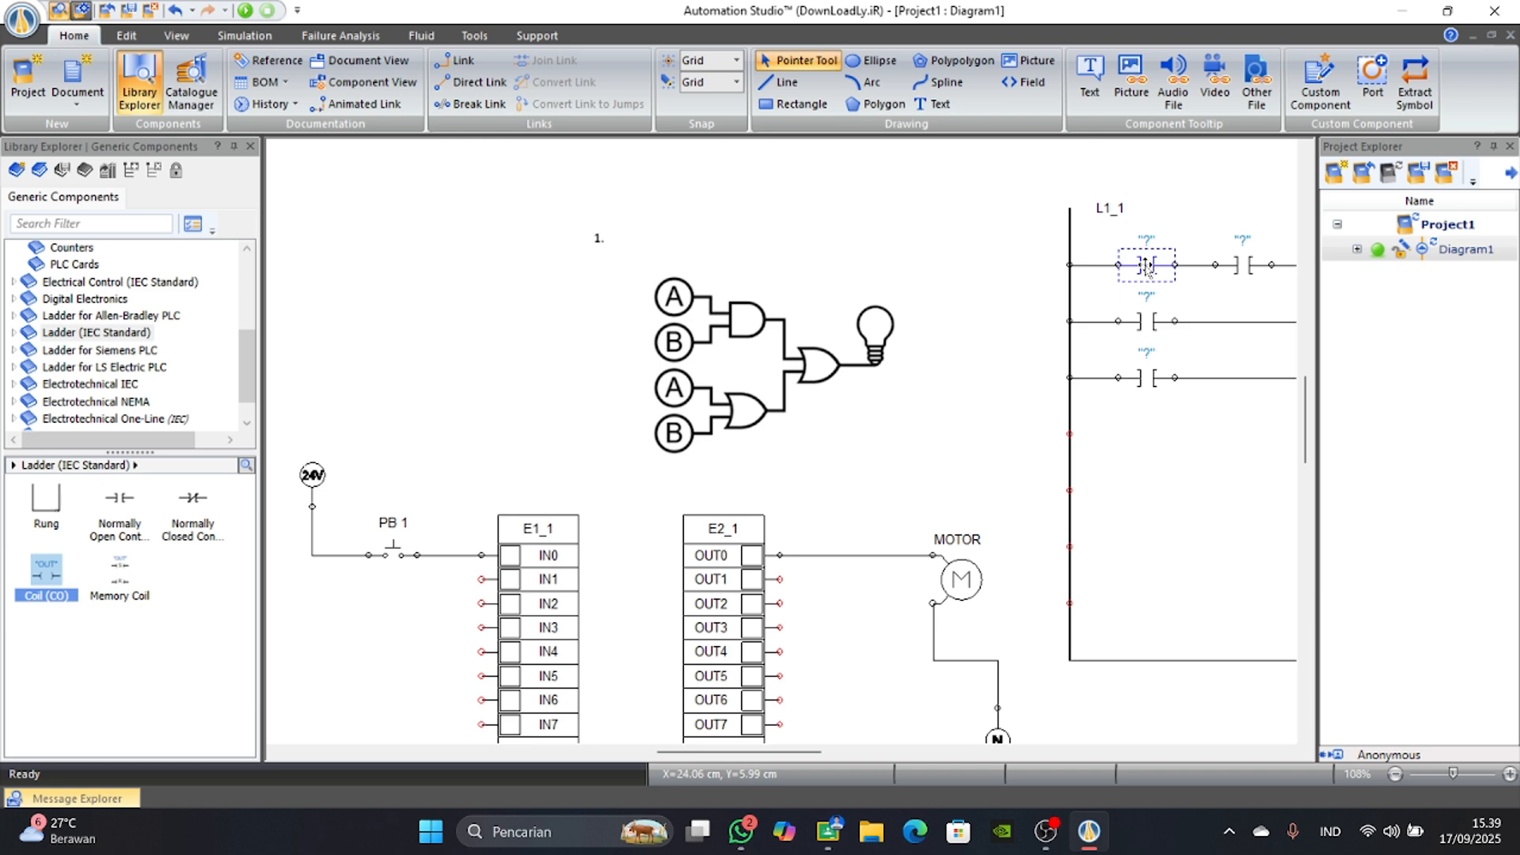
double_click(1148, 266)
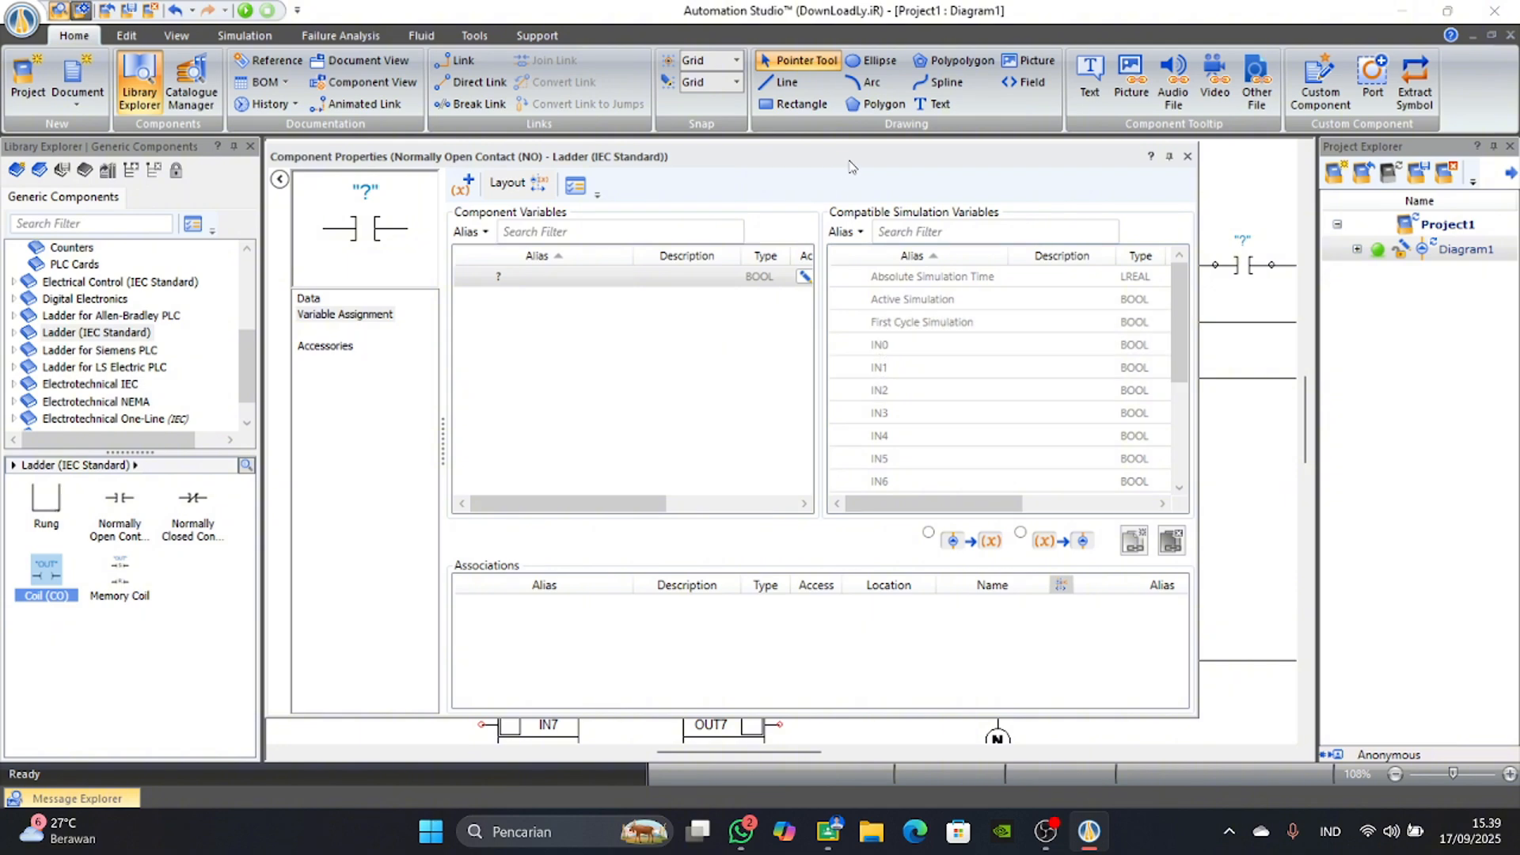
drag(849, 161, 1254, 234)
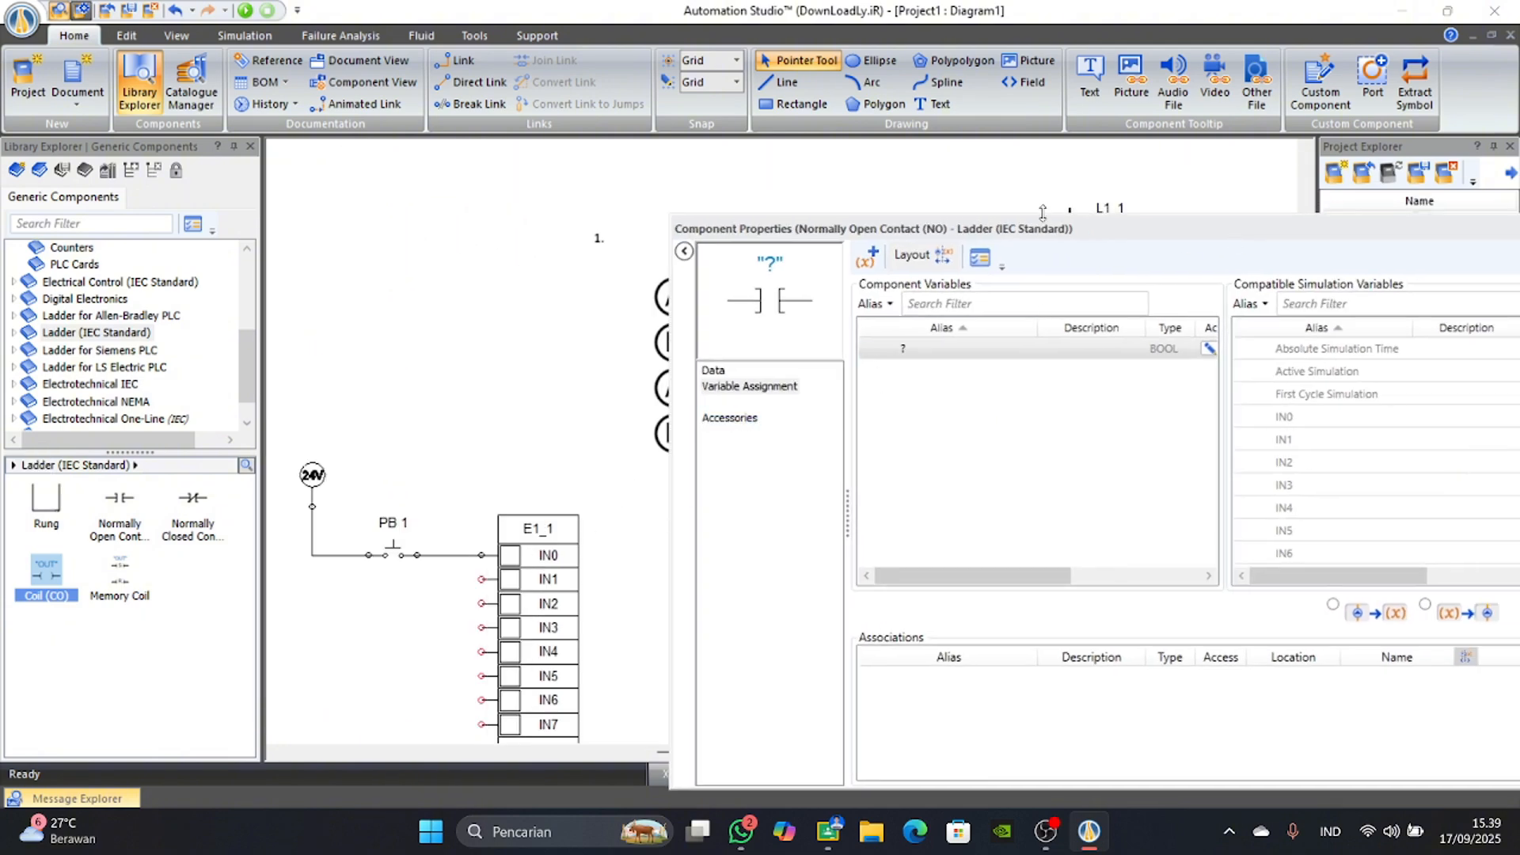
drag(1045, 233, 699, 177)
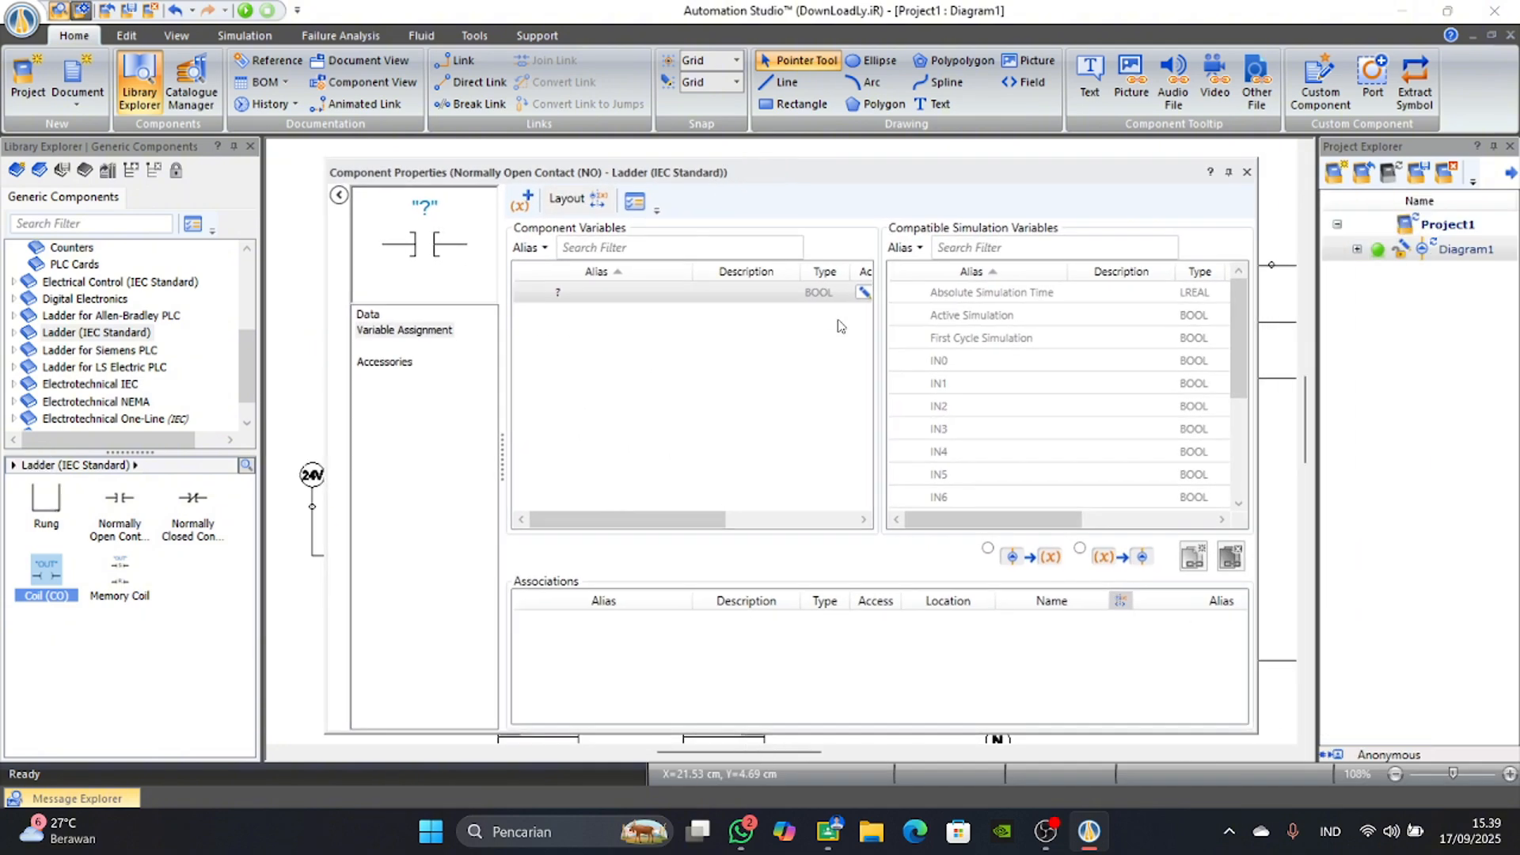
double_click(919, 369)
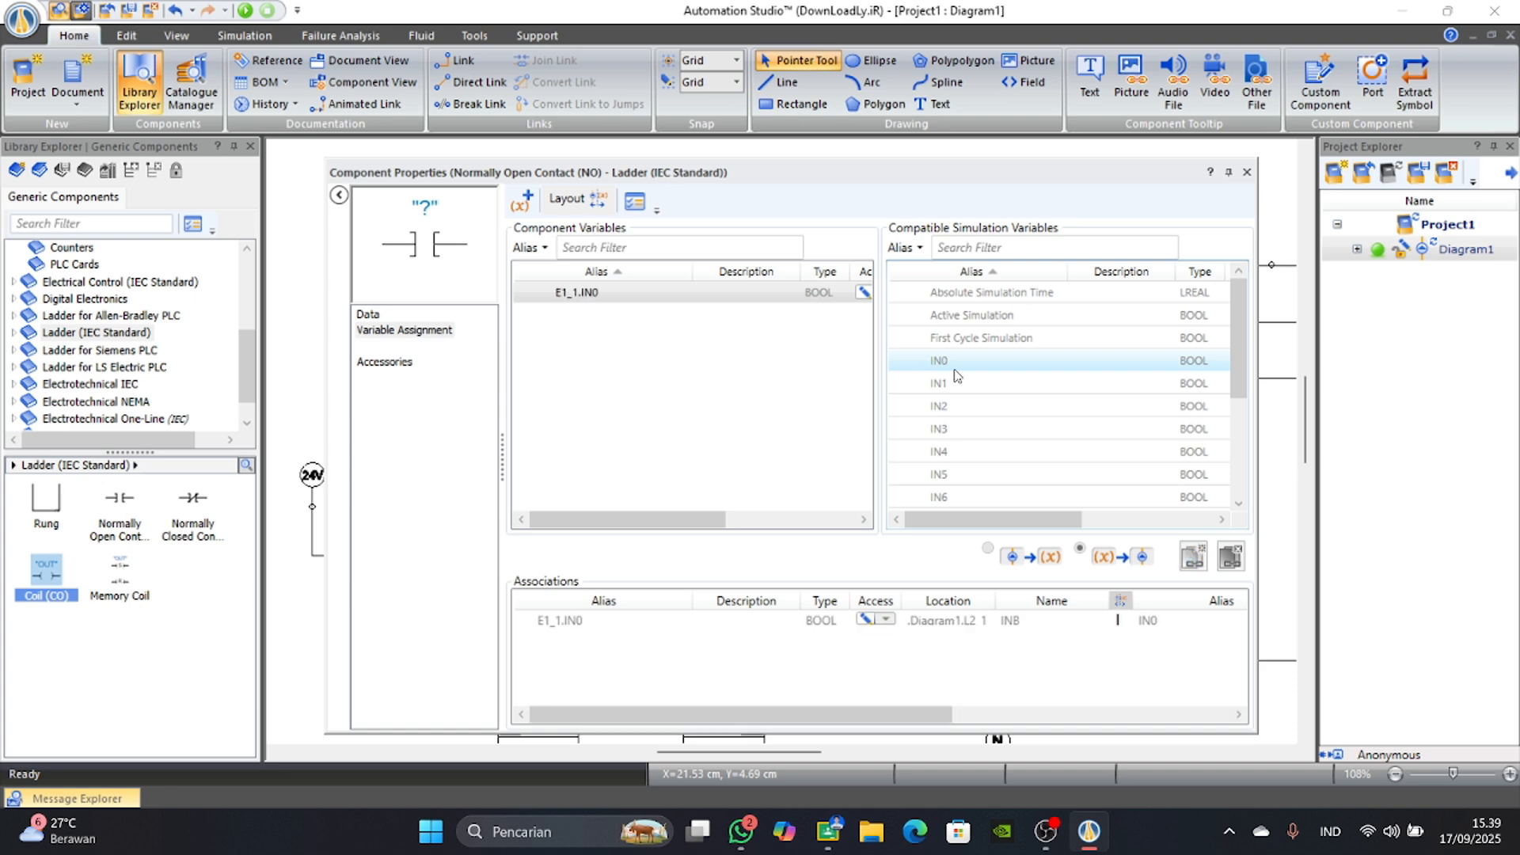
click(1247, 172)
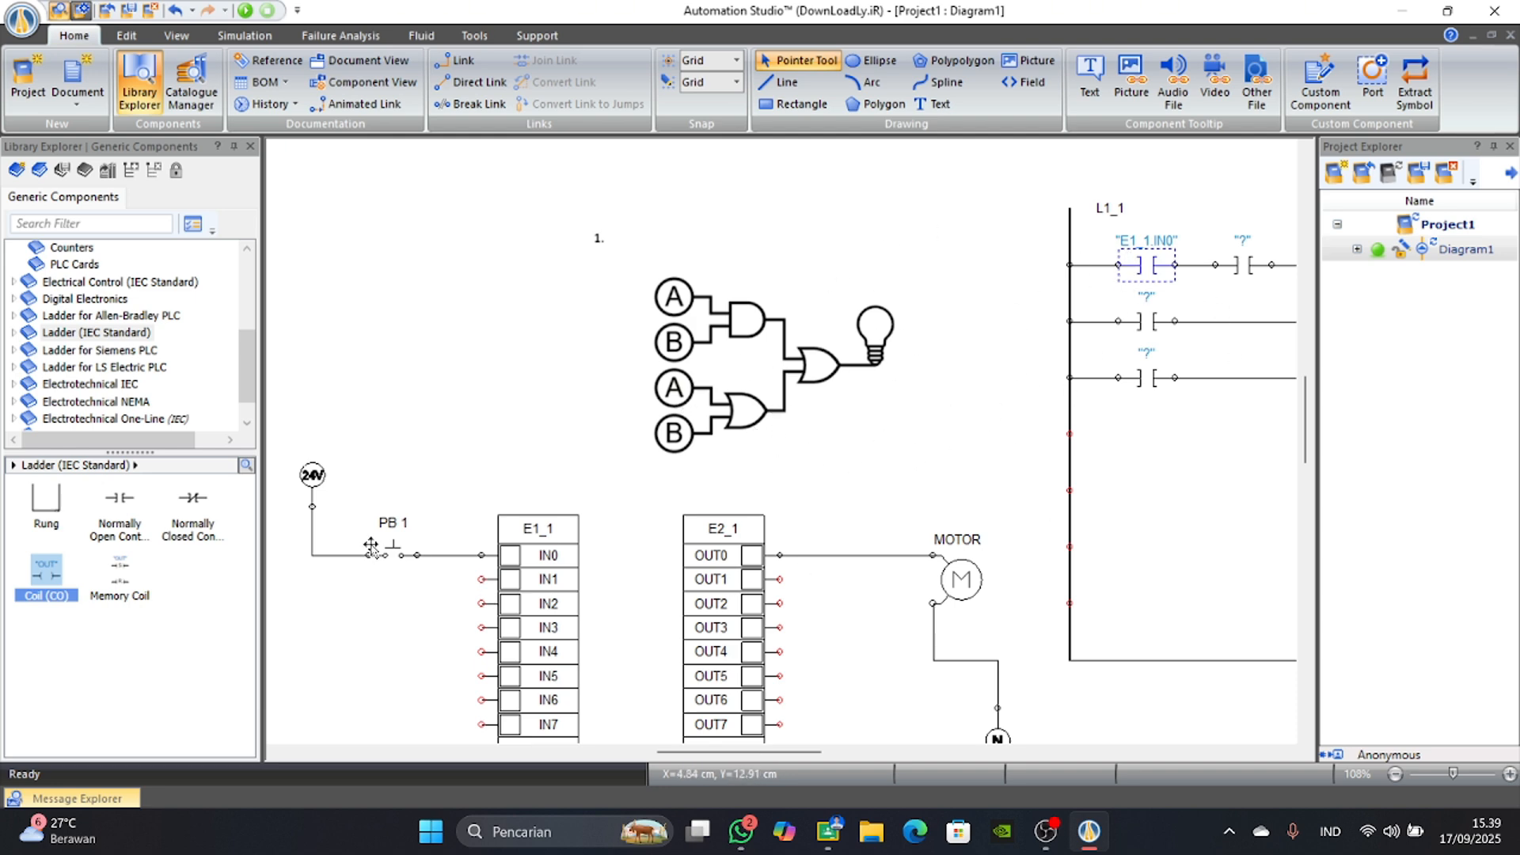
Add a normally open push-button directly below PB 1 and give it the alias PB 2.
drag(768, 752, 763, 758)
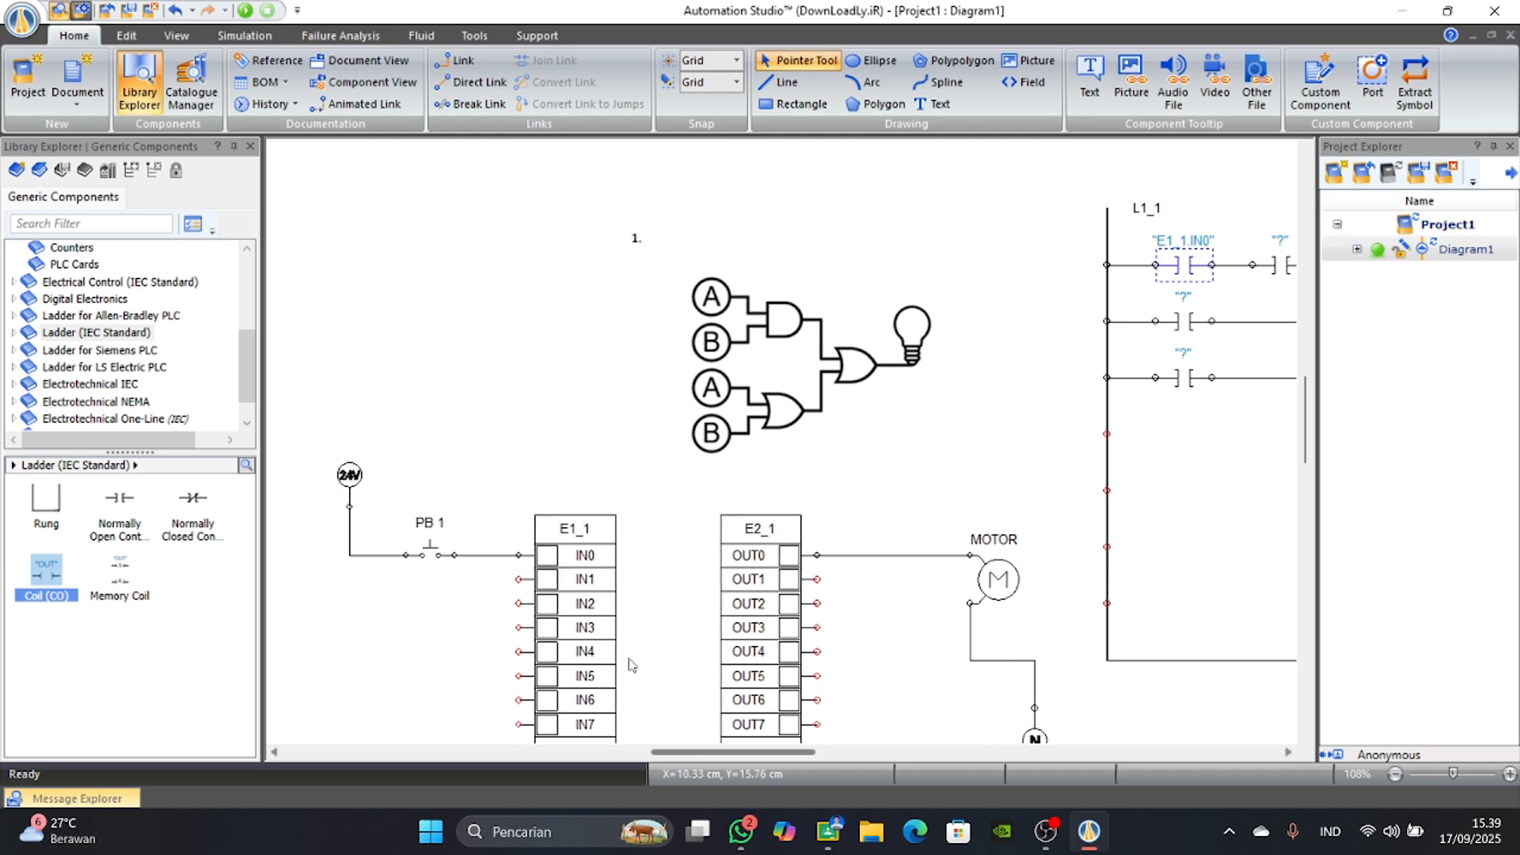
click(127, 527)
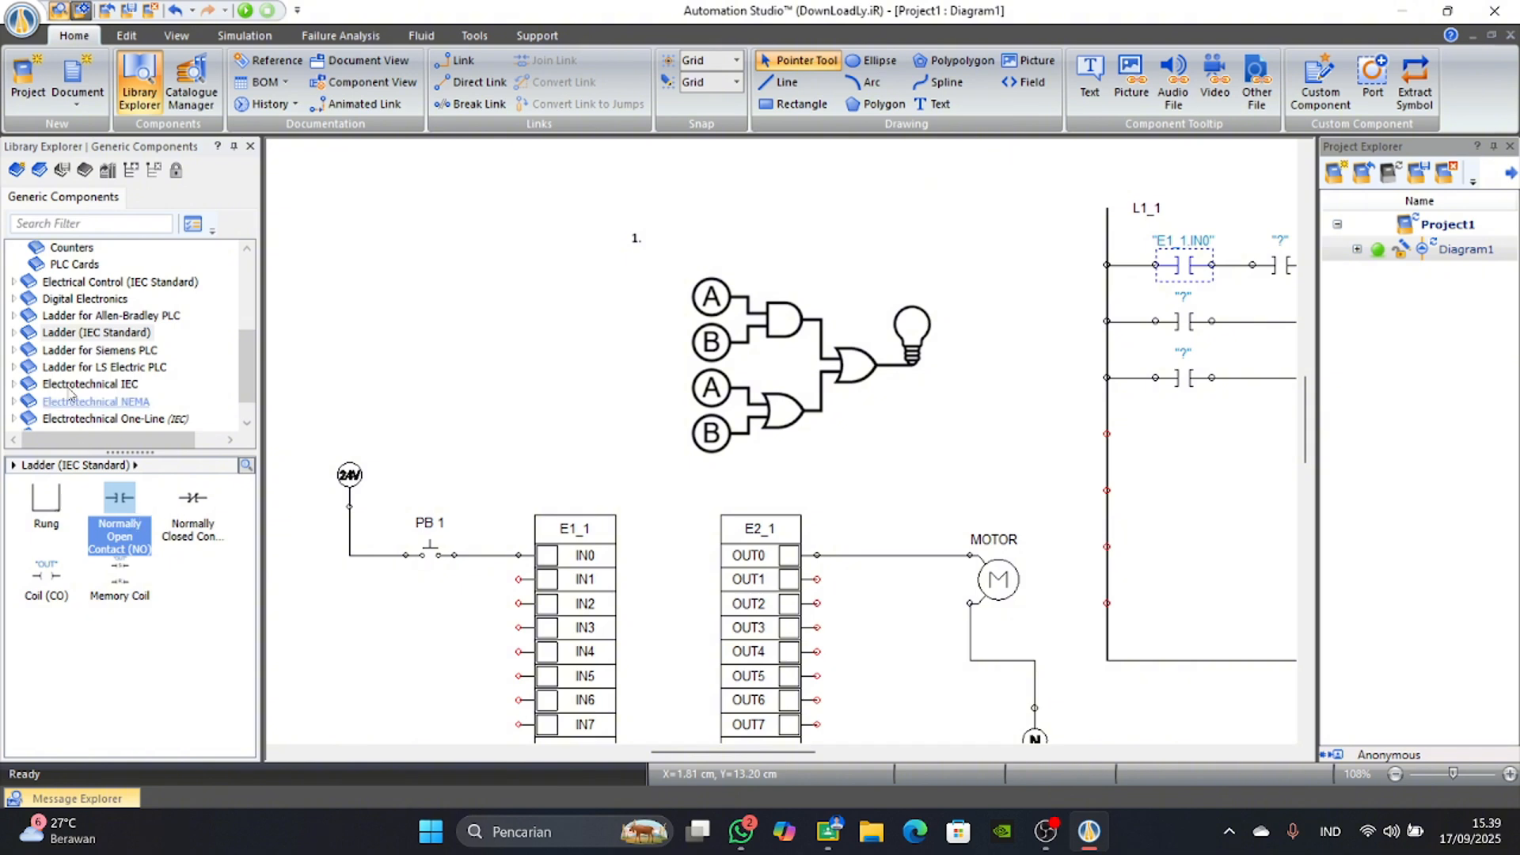
scroll(53, 345, up, 4)
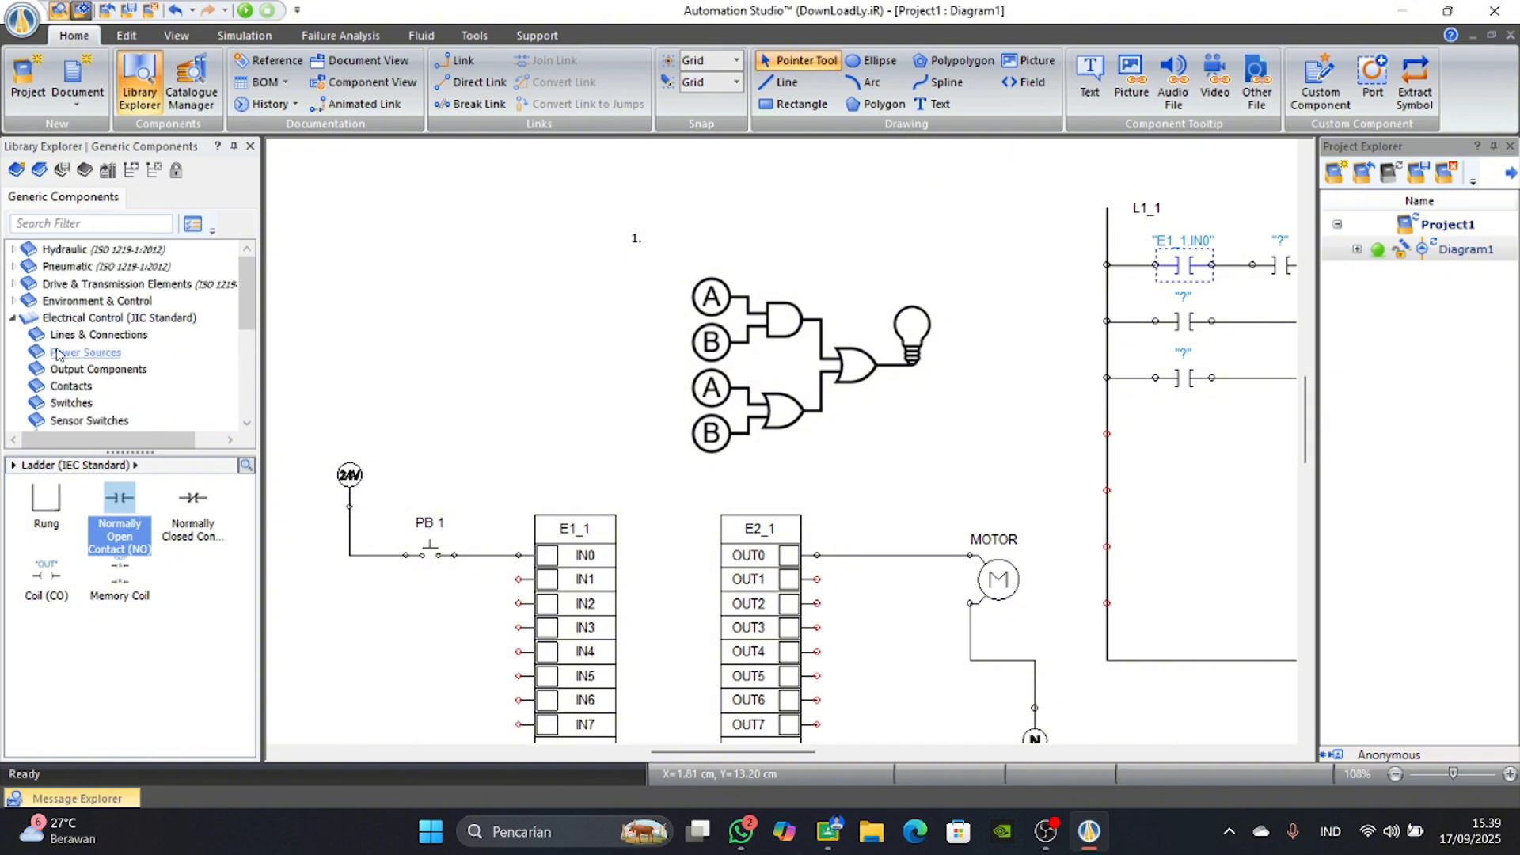
click(65, 404)
drag(46, 501, 435, 591)
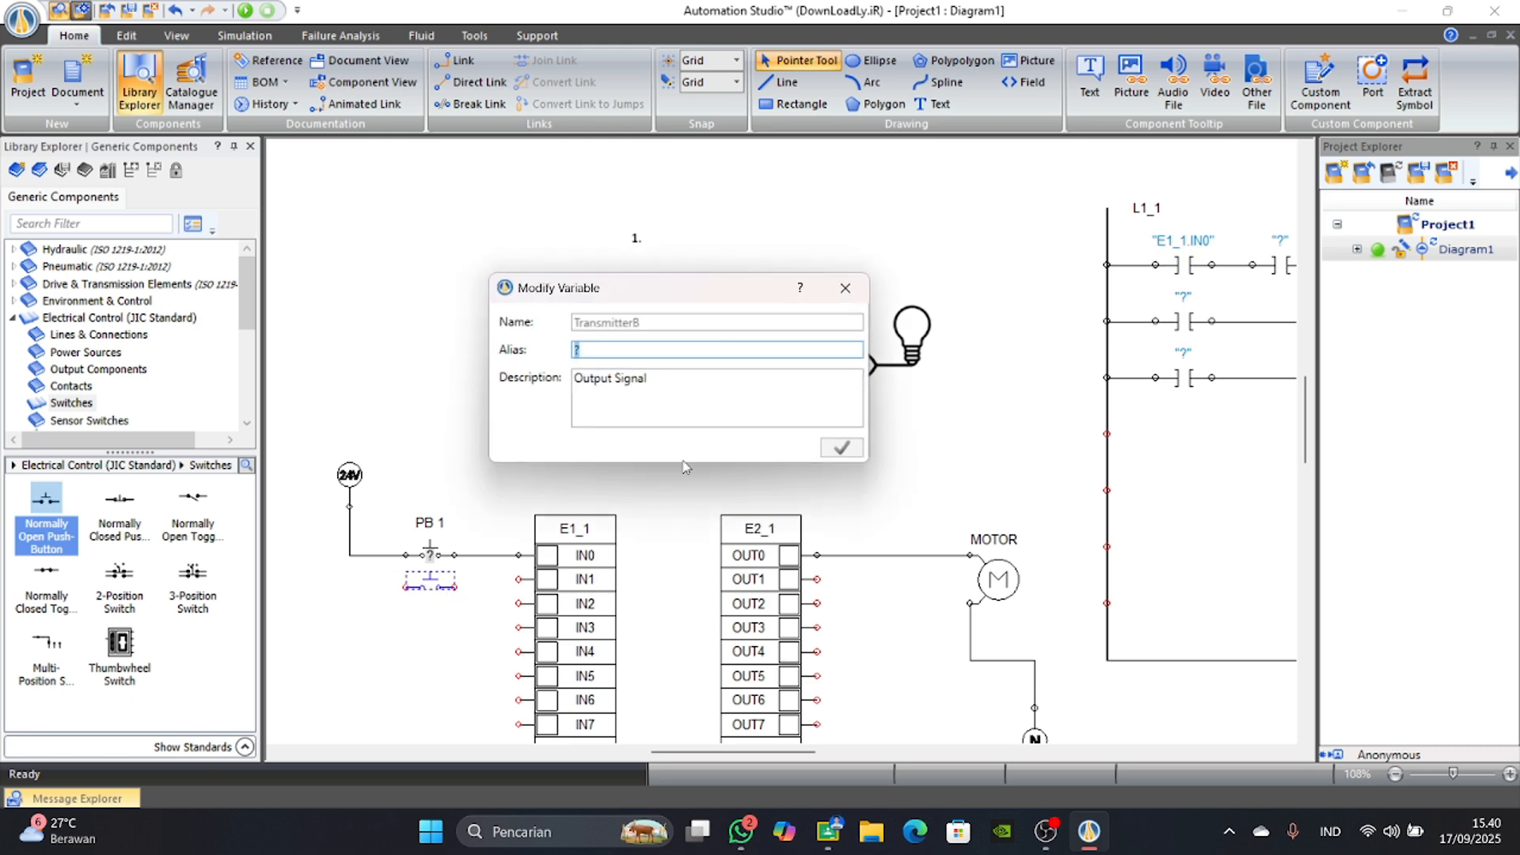
key(Caps_Lock)
text(pb)
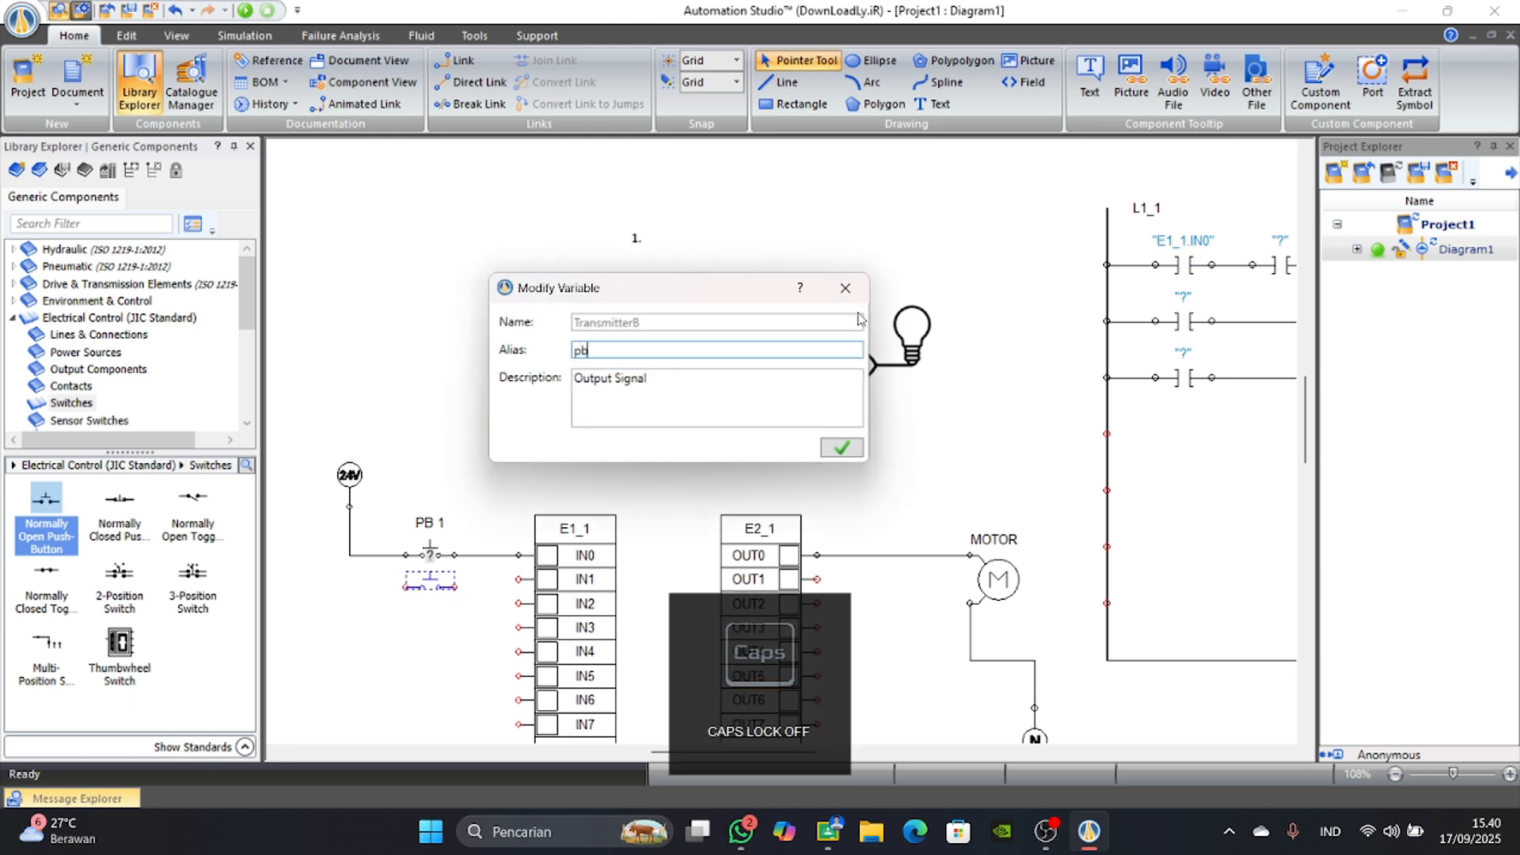
key(BackSpace)
key(Caps_Lock)
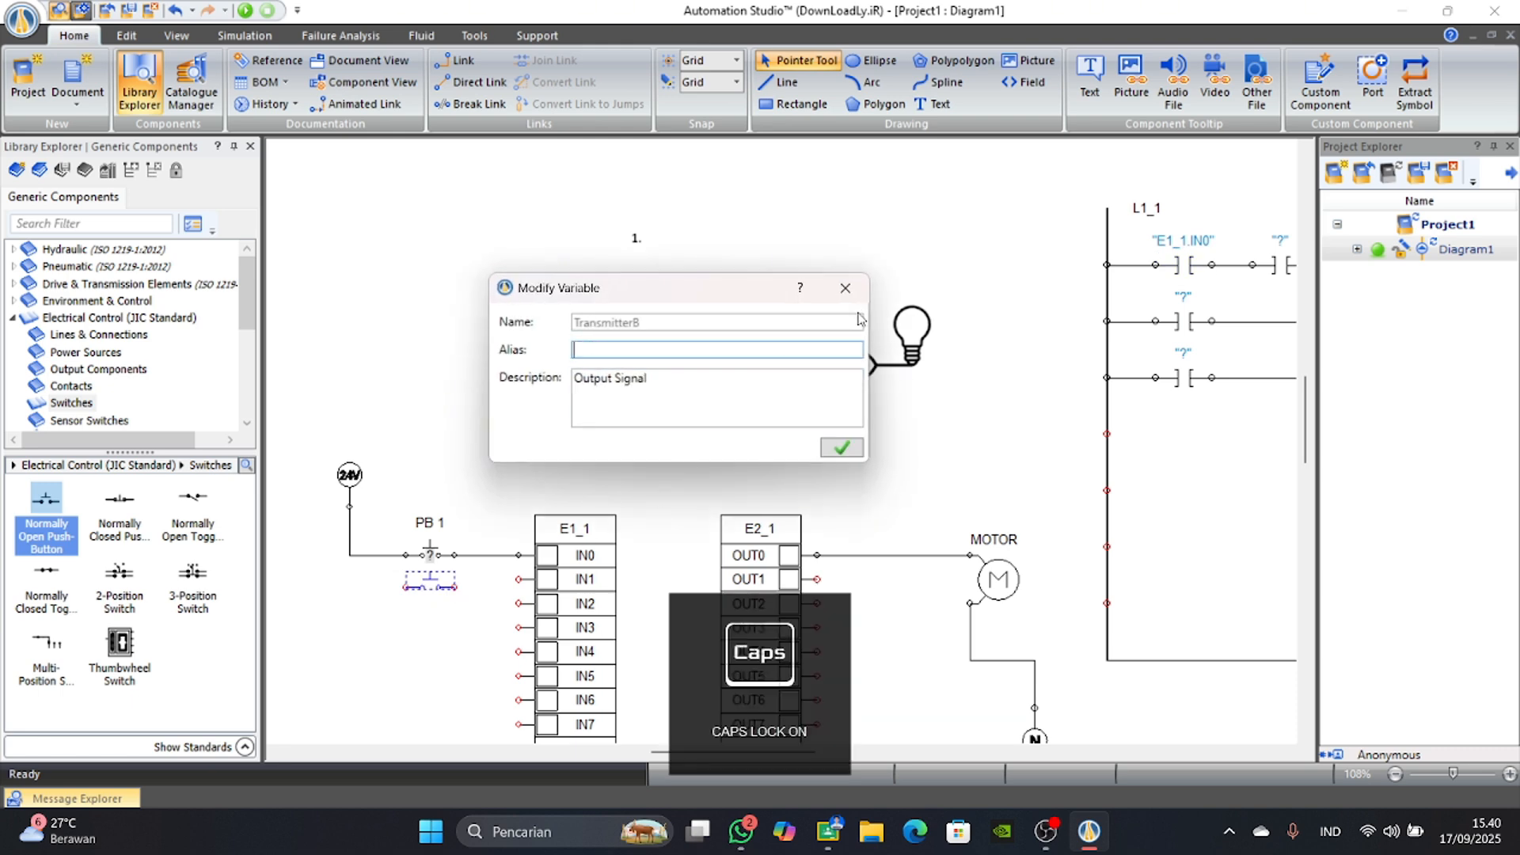
click(841, 447)
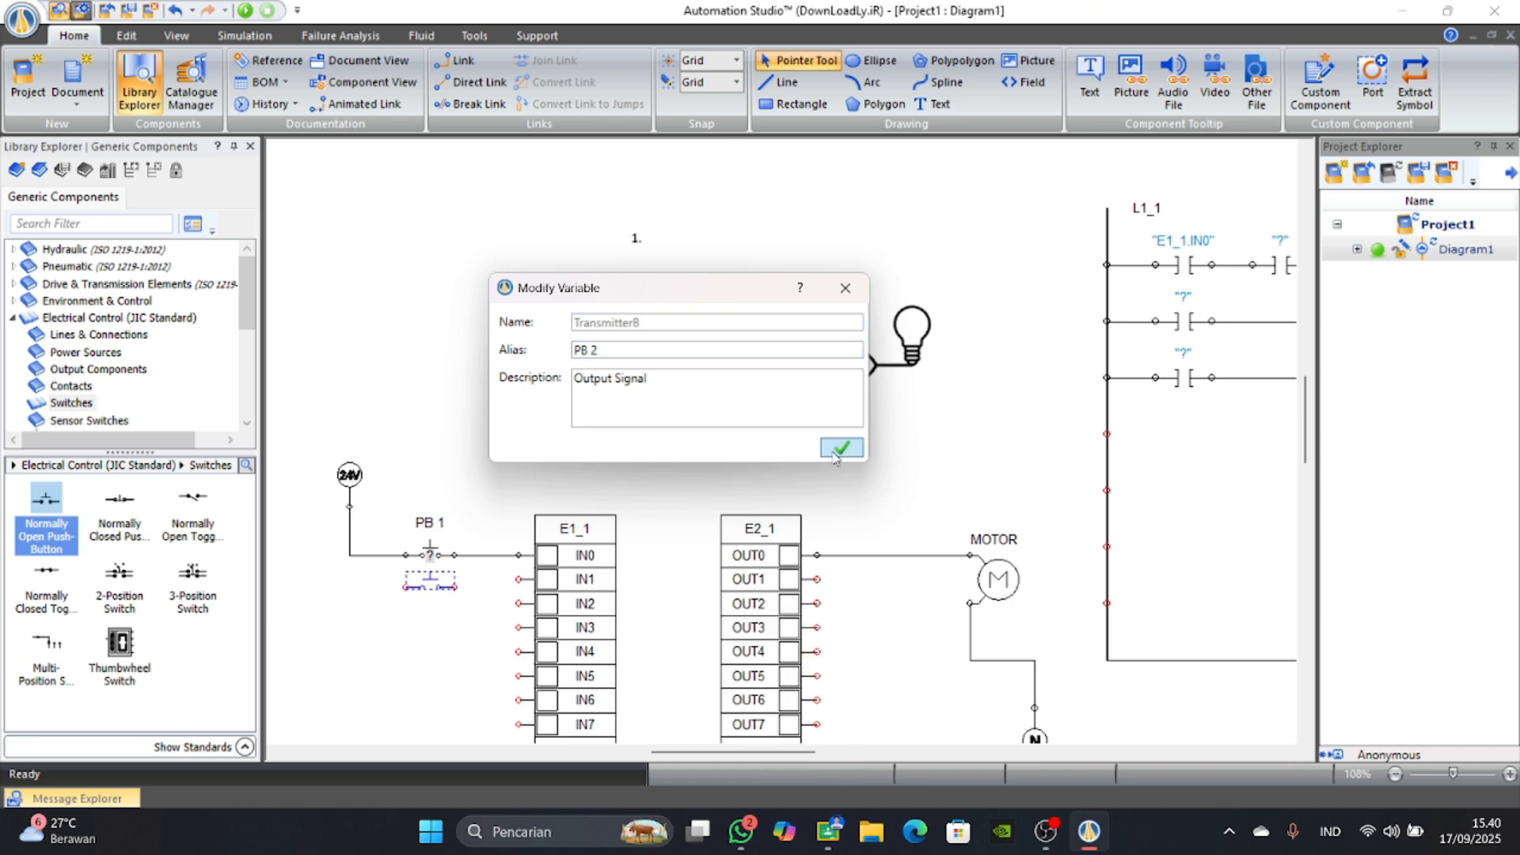
Wire PB 2 between the 24V supply line and input IN1 of the E1_1 card.
scroll(486, 595, up, 3)
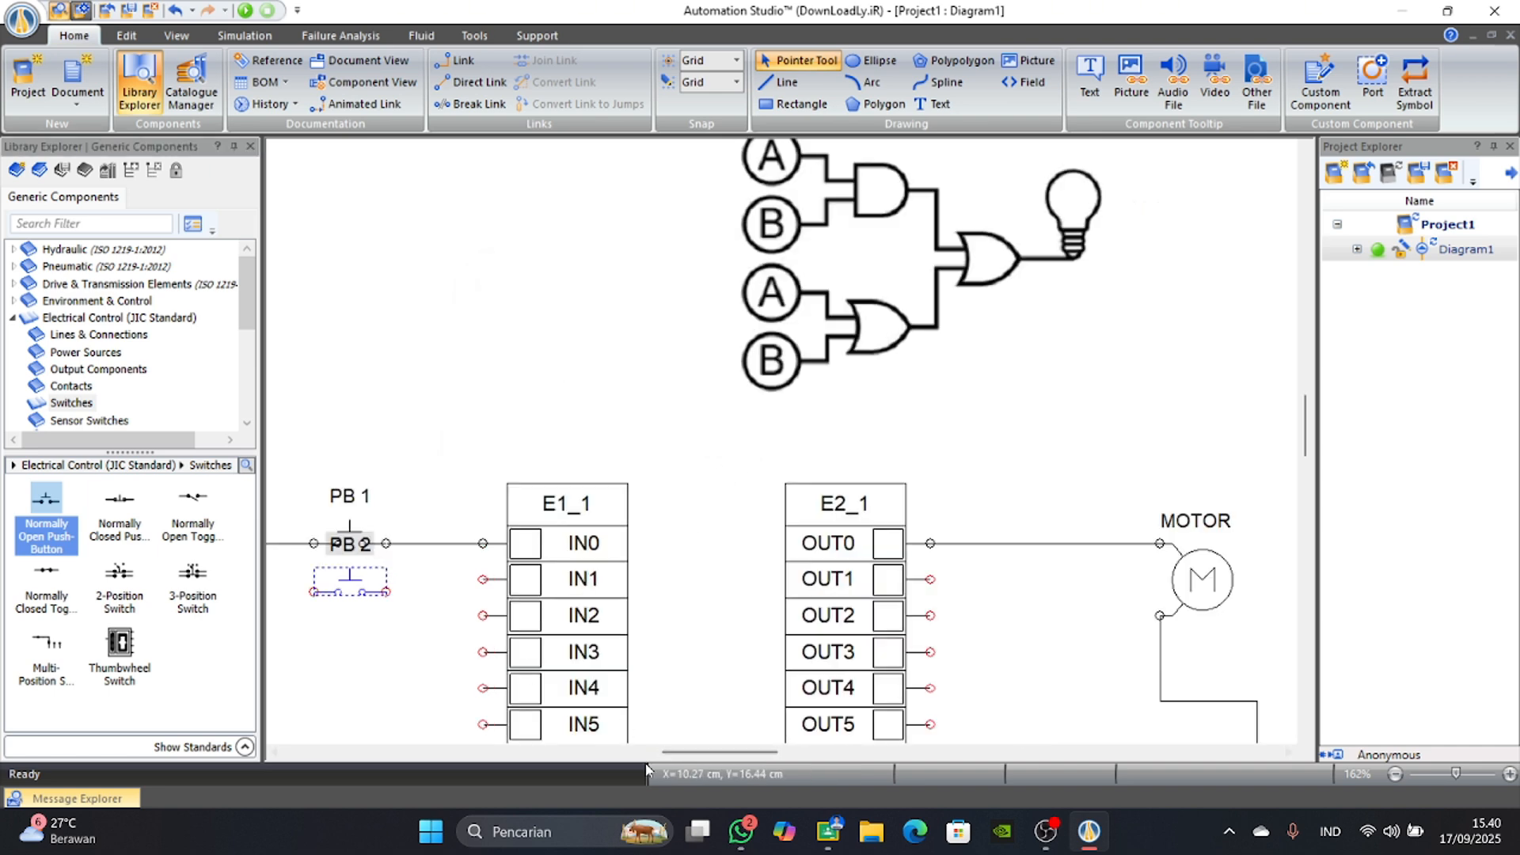
drag(762, 754, 723, 754)
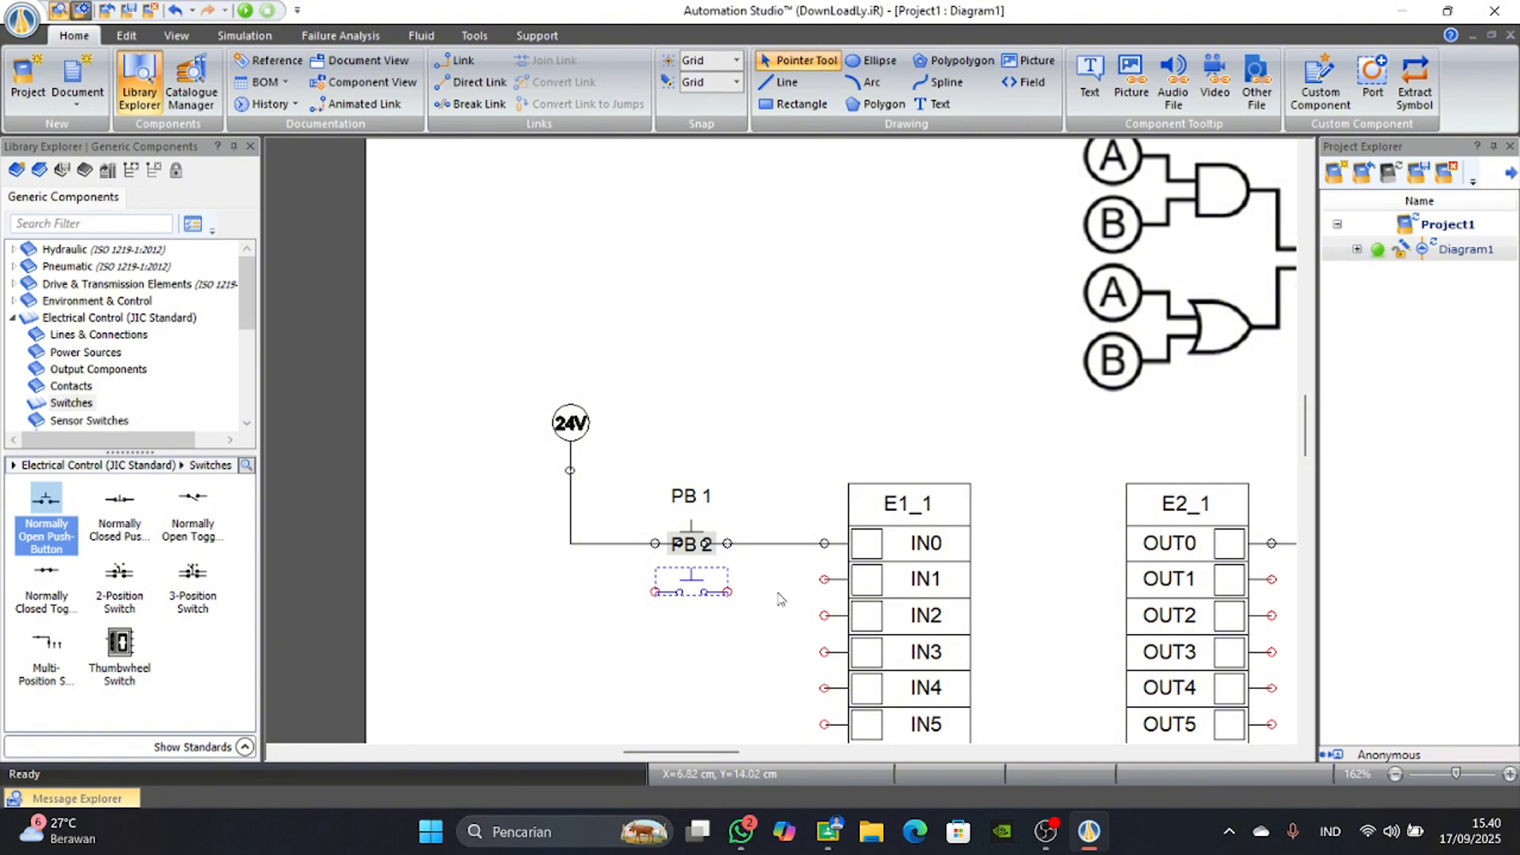
mouse_move(820, 588)
mouse_down()
mouse_move(606, 594)
mouse_move(572, 574)
mouse_up()
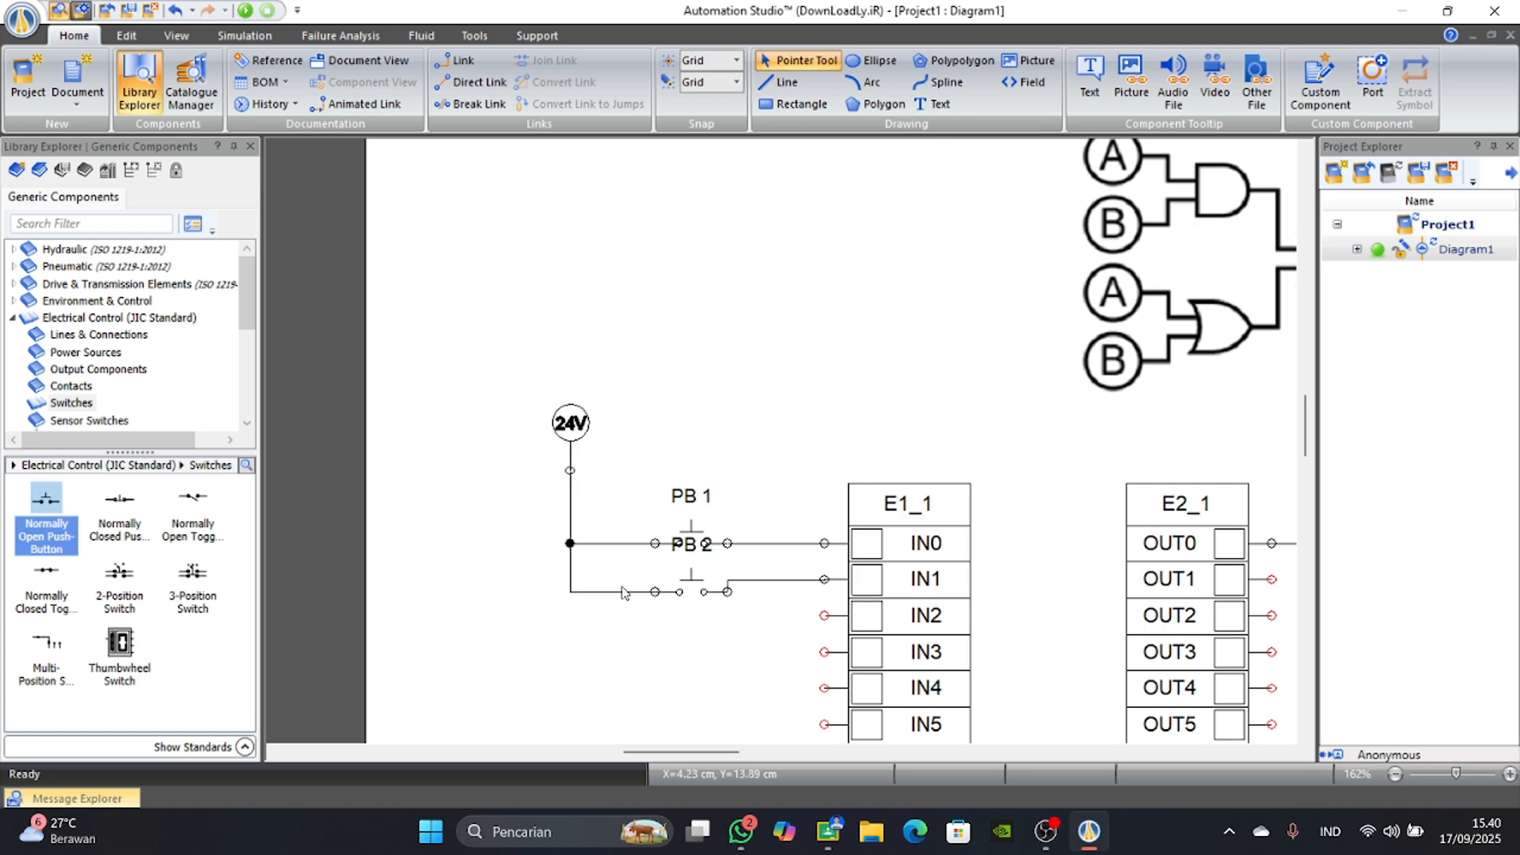
Assign the IN1 variable to the second contact on the ladder's first line.
scroll(610, 537, down, 3)
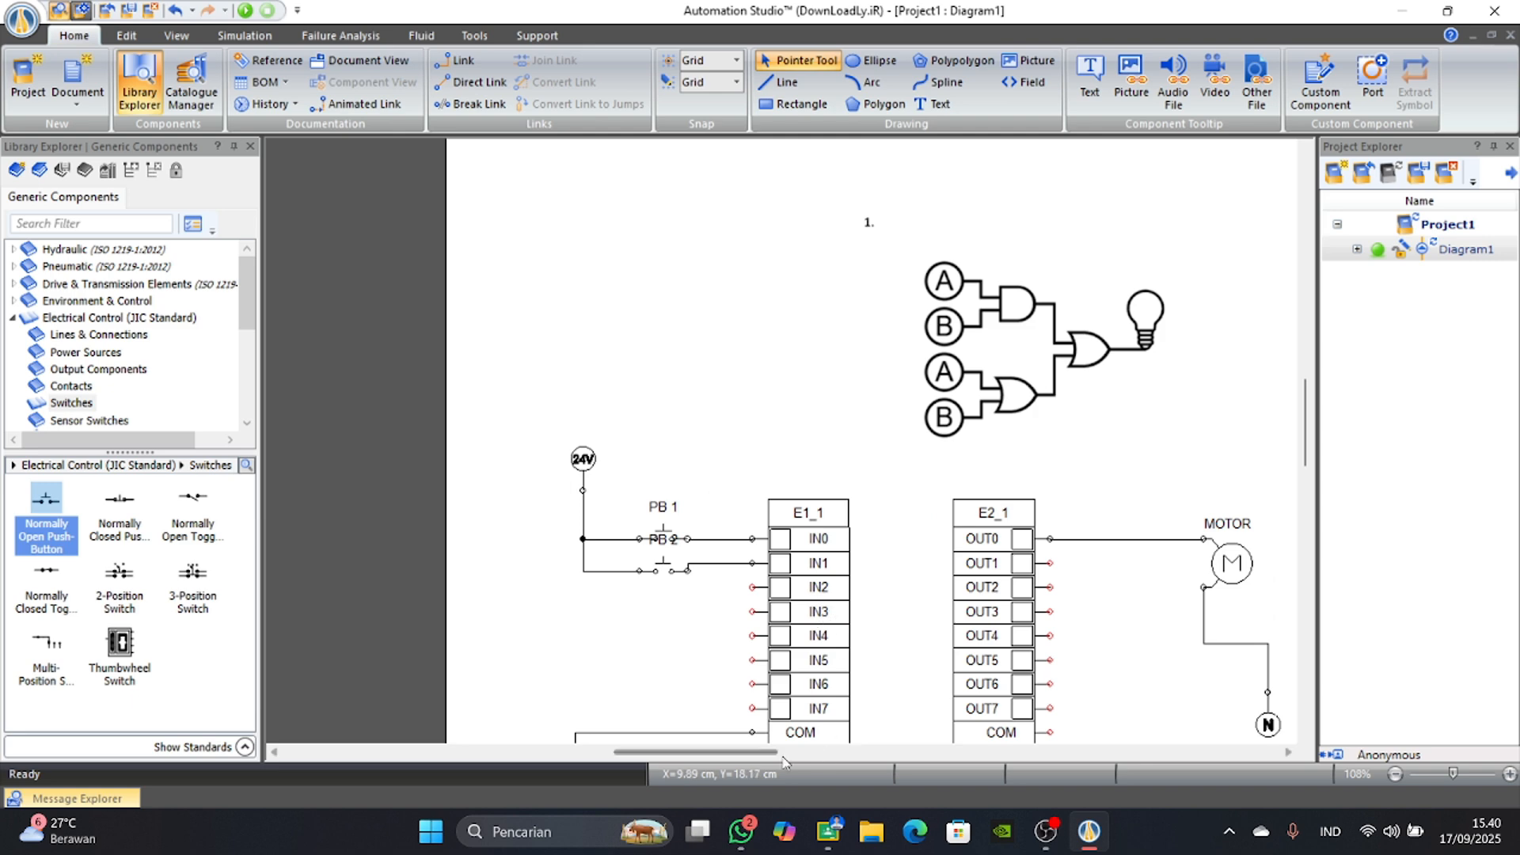
drag(748, 752, 834, 754)
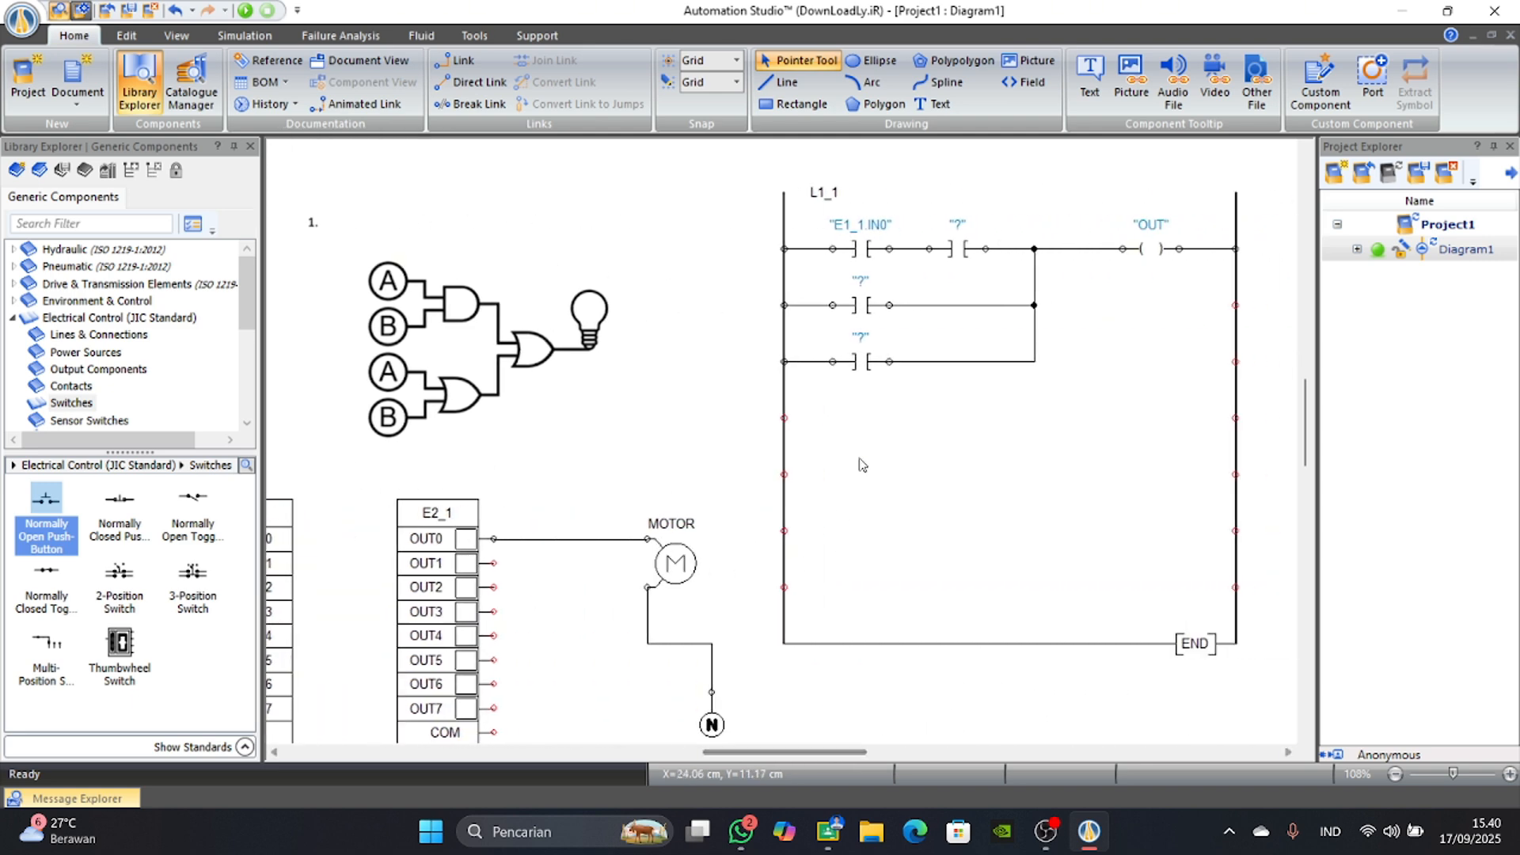
double_click(962, 249)
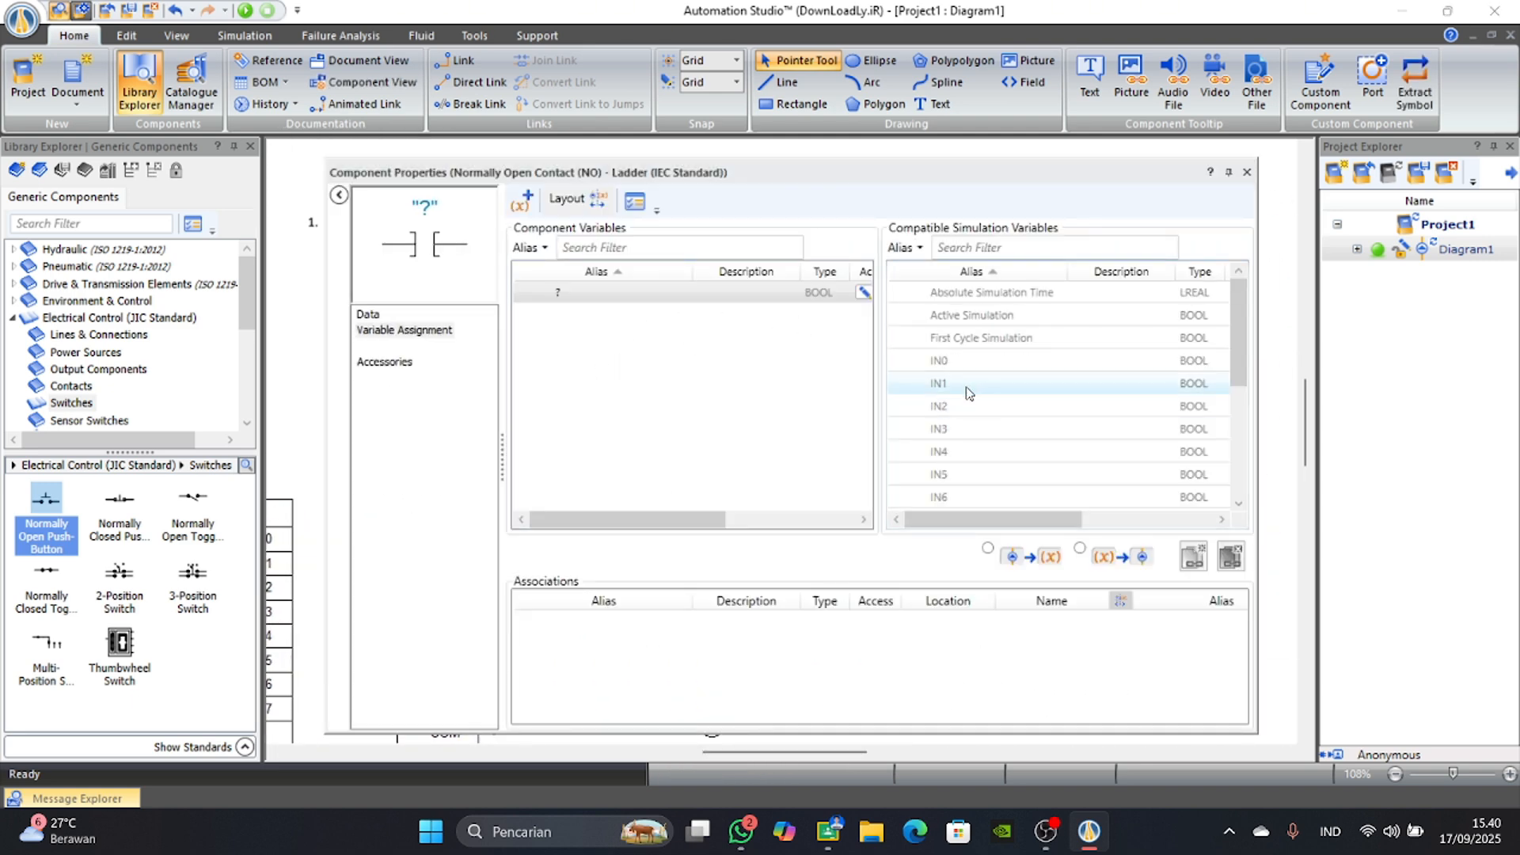
double_click(967, 389)
click(1248, 174)
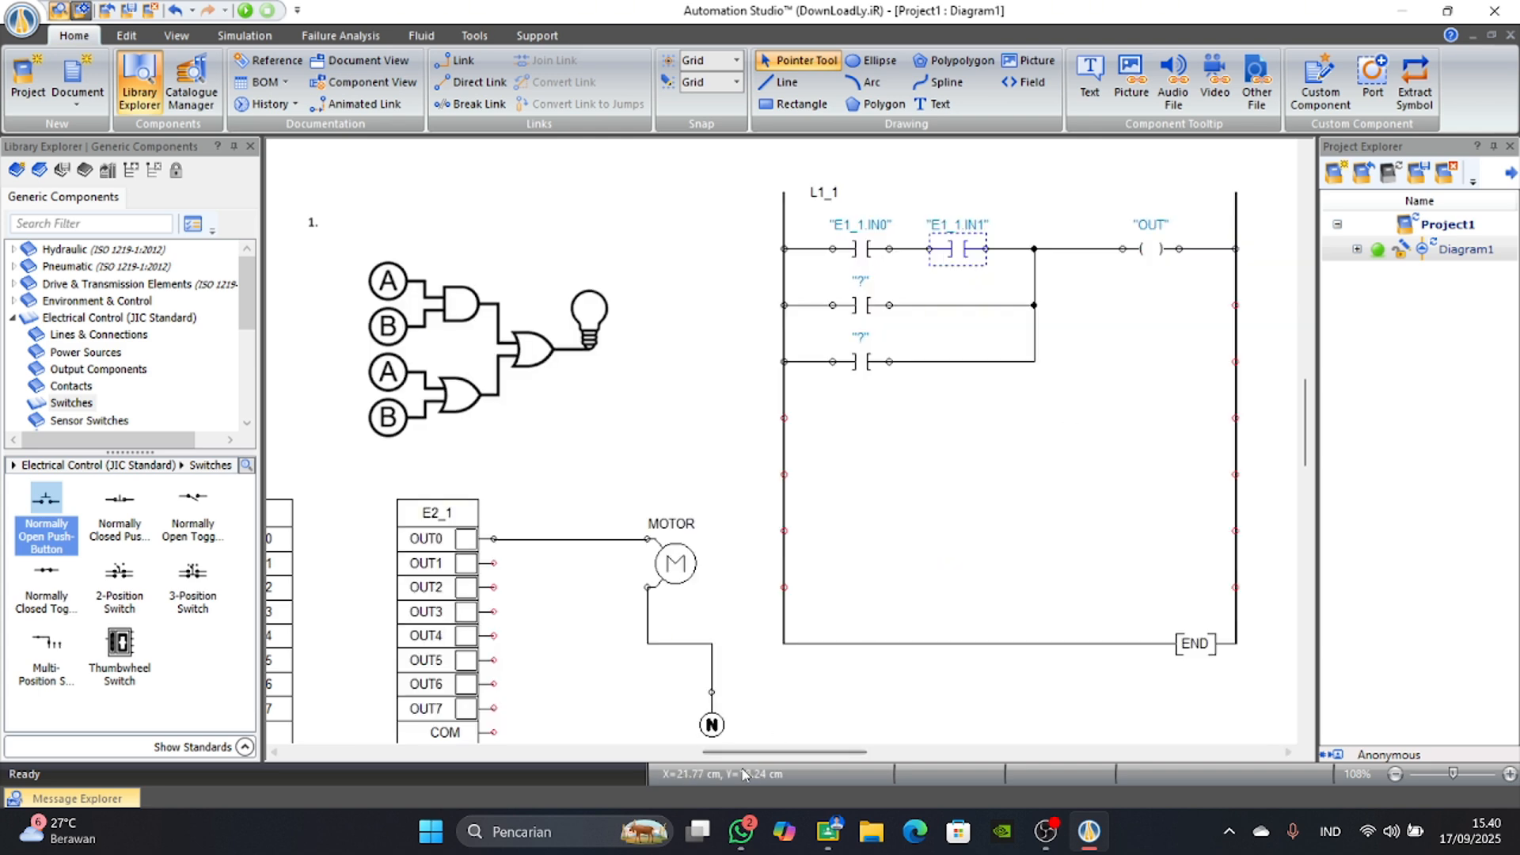
Add another normally open push-button below PB 2 and give it the alias PB 3.
drag(741, 752, 667, 748)
scroll(341, 615, down, 1)
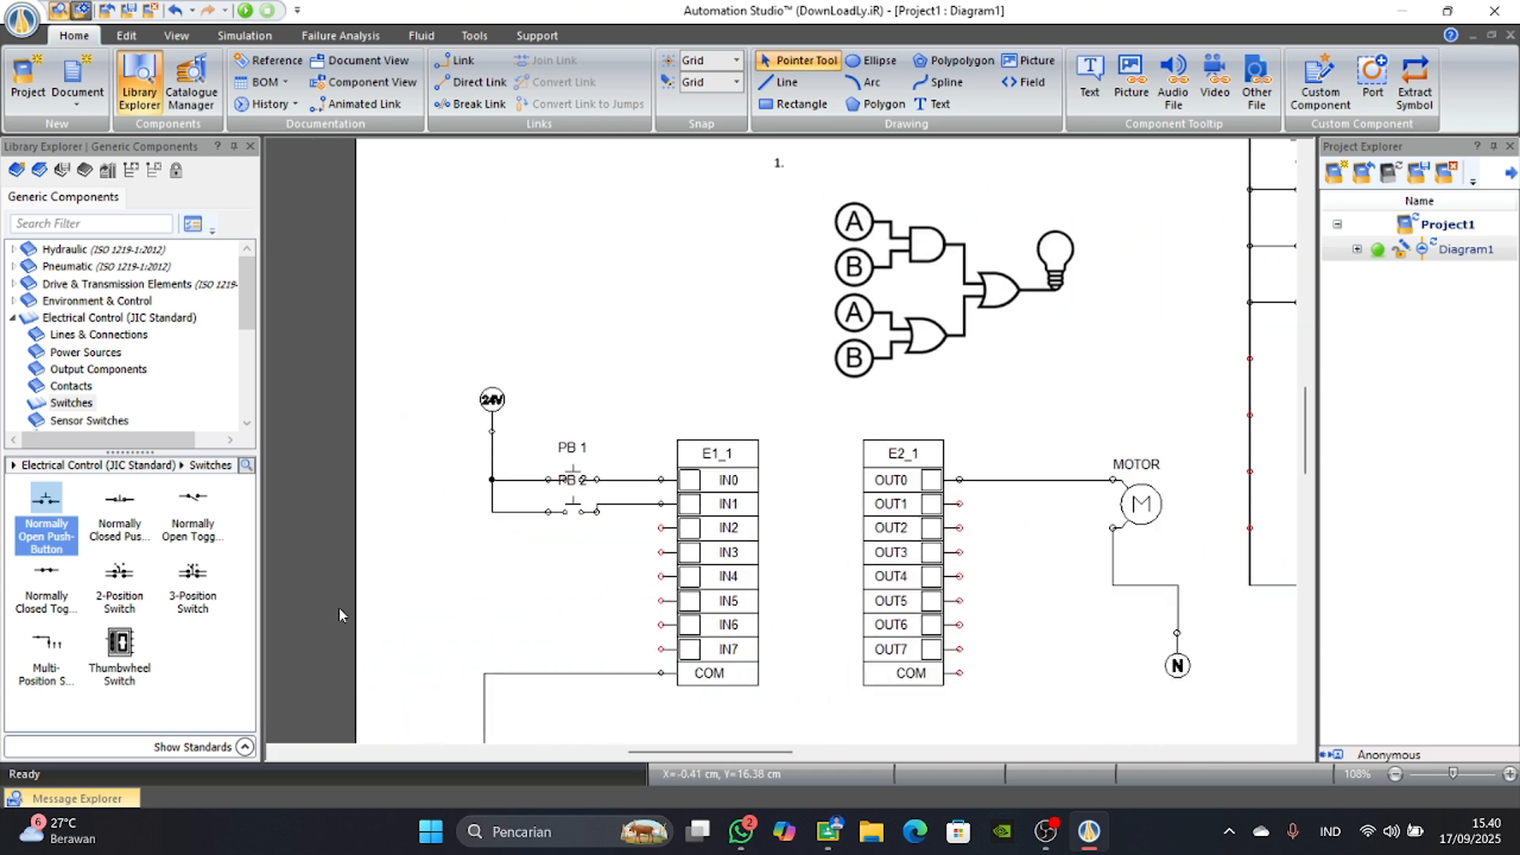
drag(770, 752, 679, 749)
scroll(644, 653, up, 1)
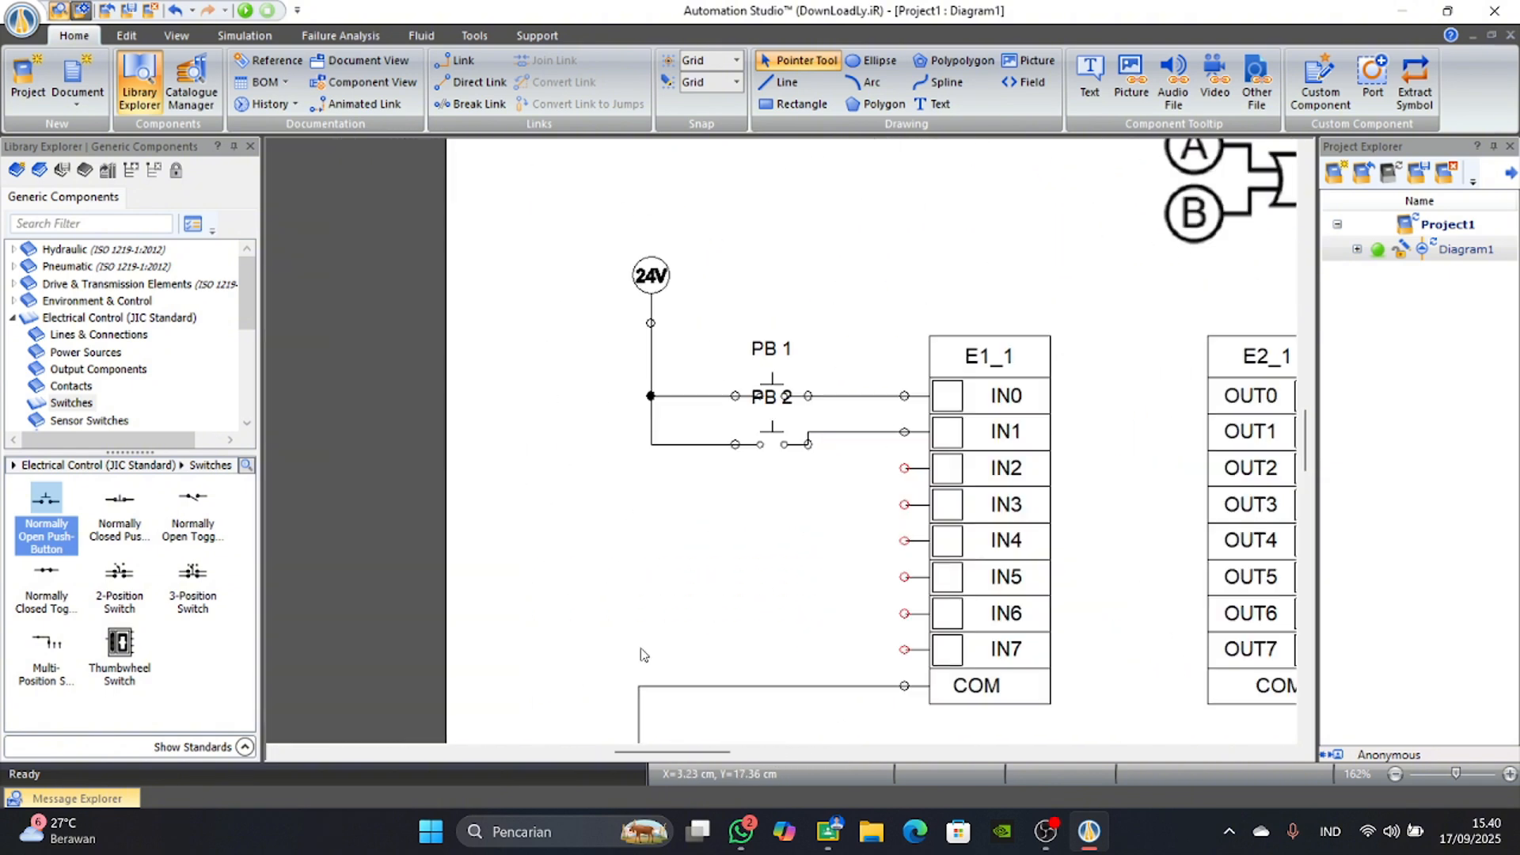
drag(46, 503, 784, 479)
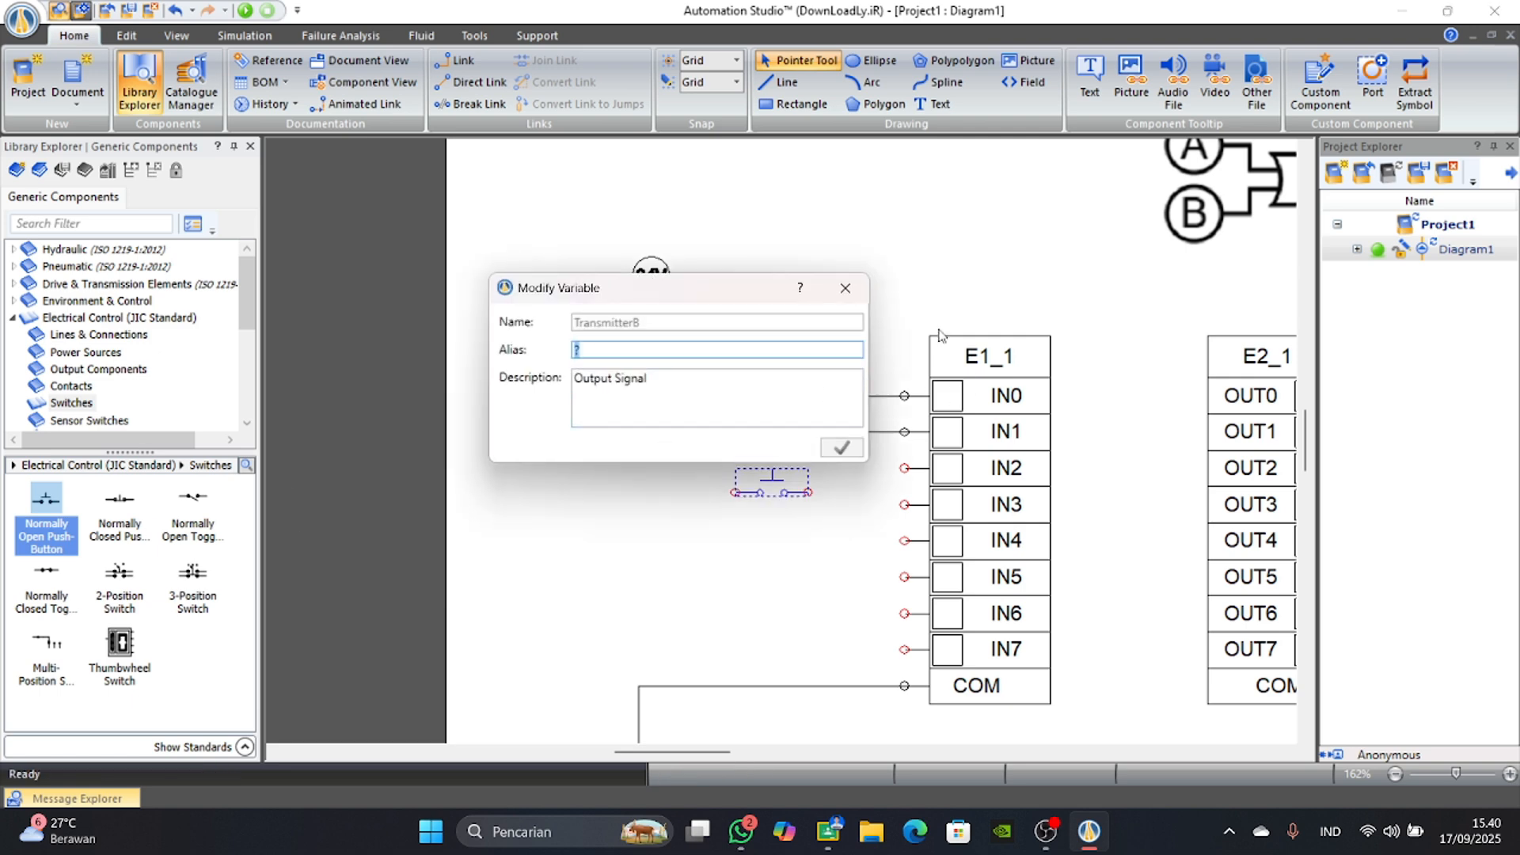
key(Caps_Lock)
text(pb)
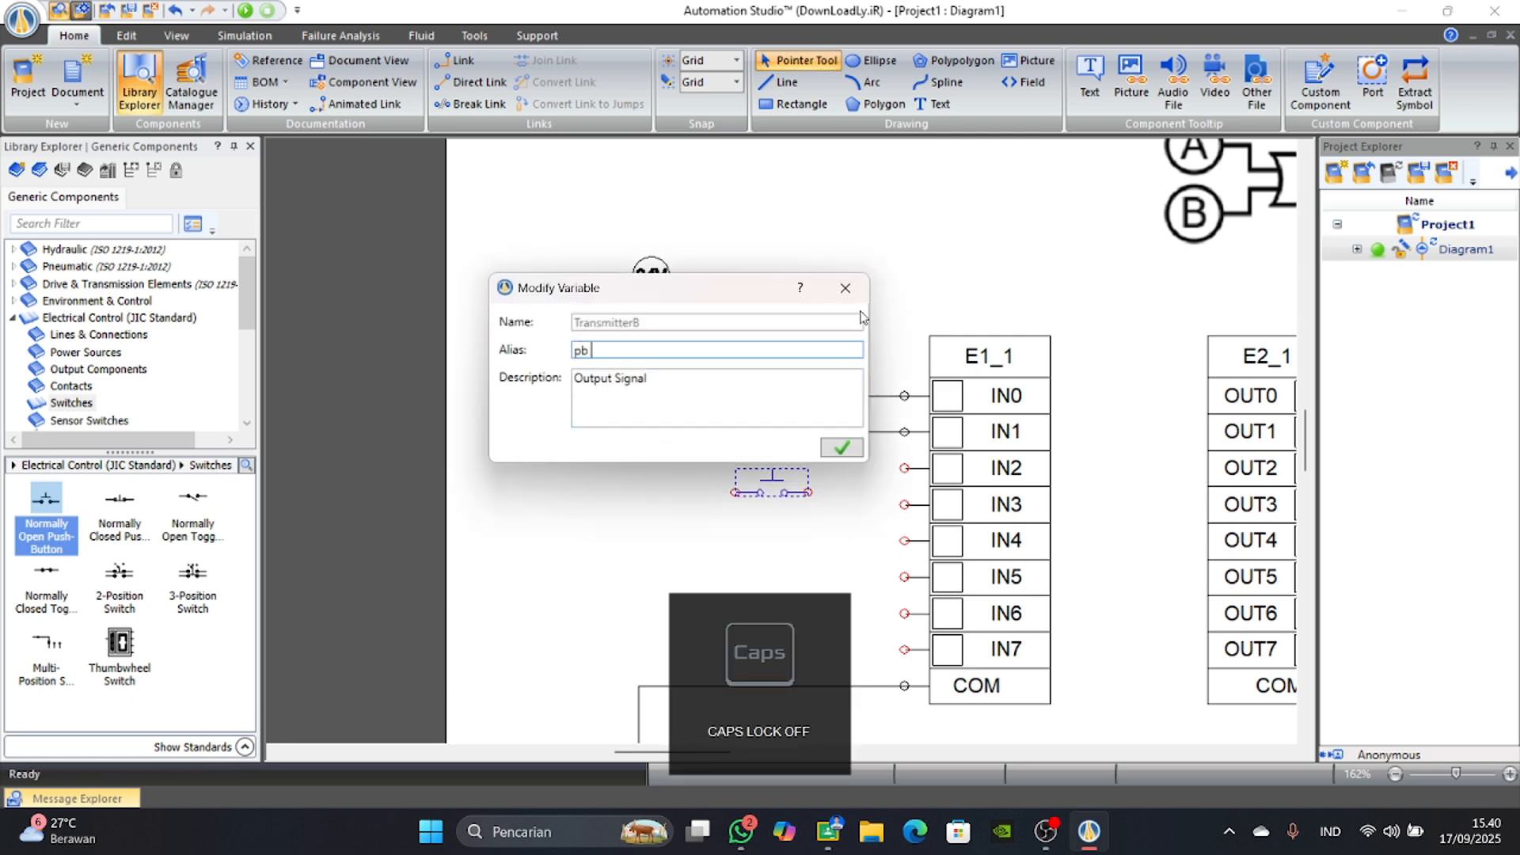
text( 4)
key(BackSpace)
key(BackSpace)
key(BackSpace)
key(BackSpace)
key(Caps_Lock)
text(PB 3)
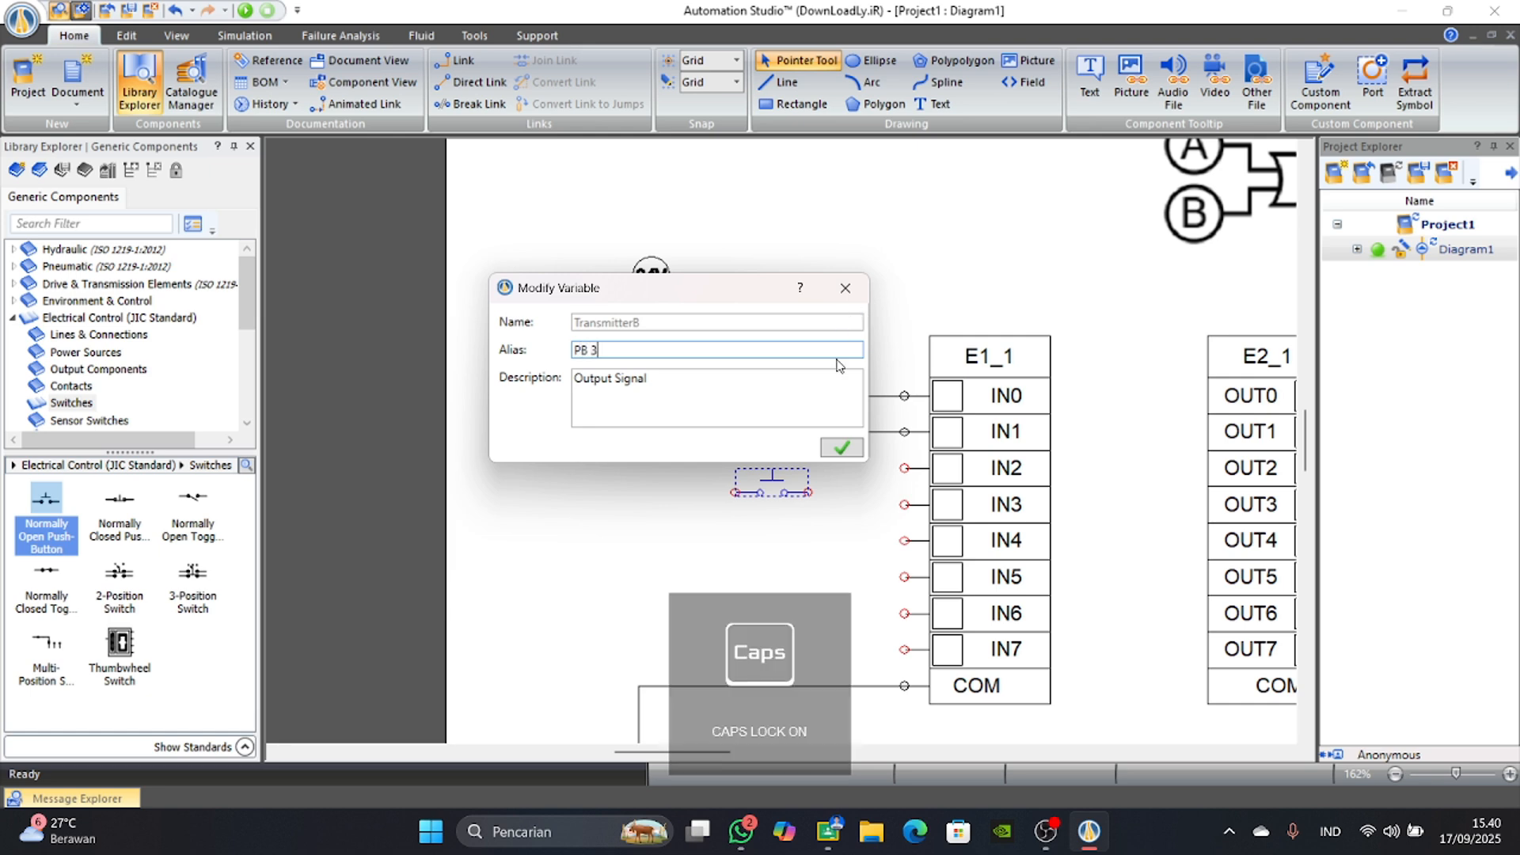
click(842, 448)
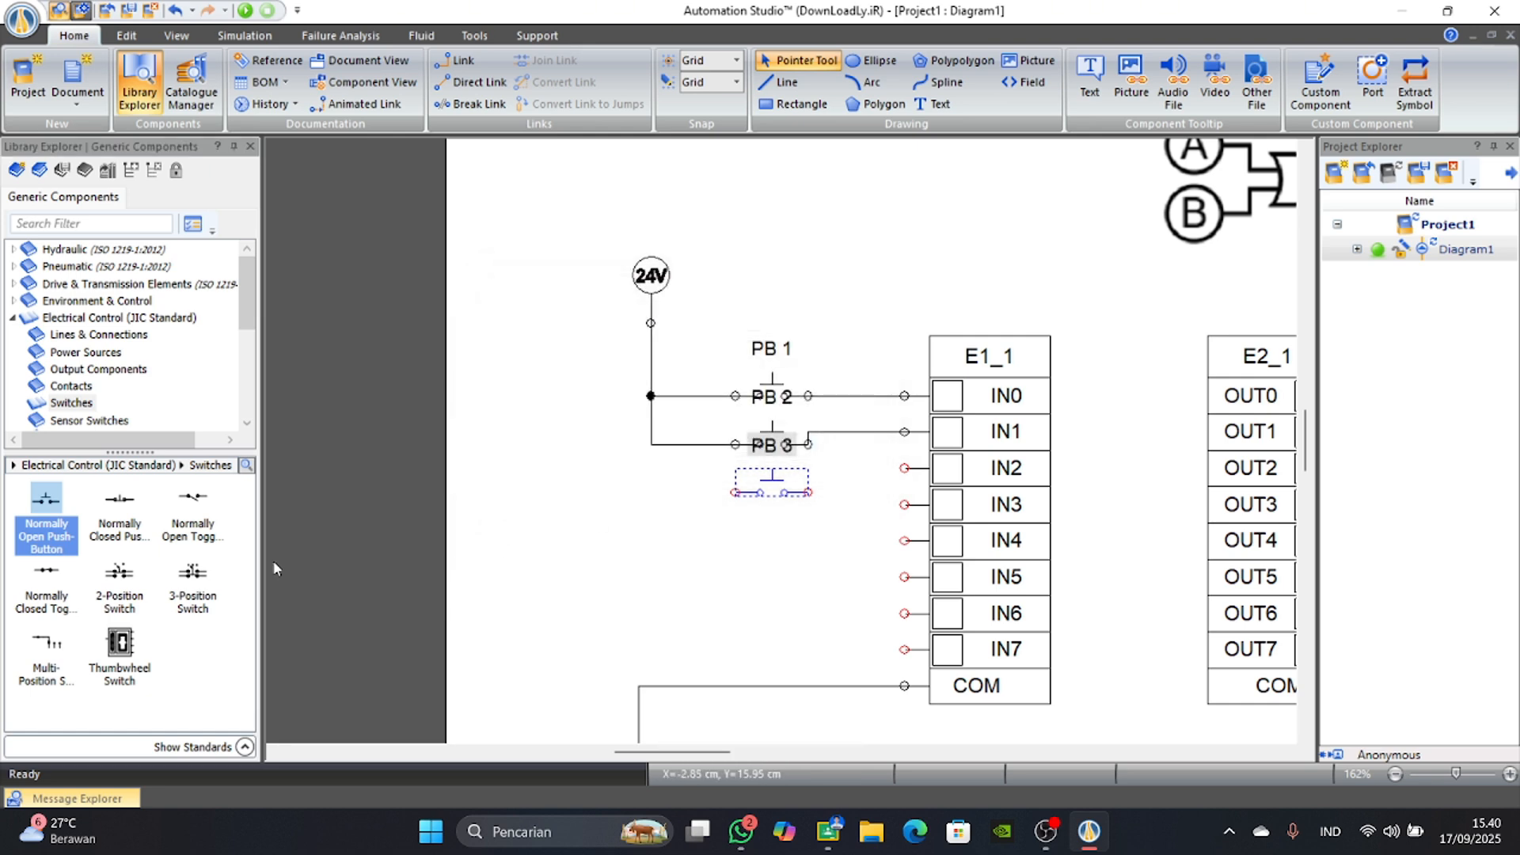
Add a normally open push-button with the alias PB 4 below PB 3 and shift it slightly down to space them out.
drag(43, 520, 782, 518)
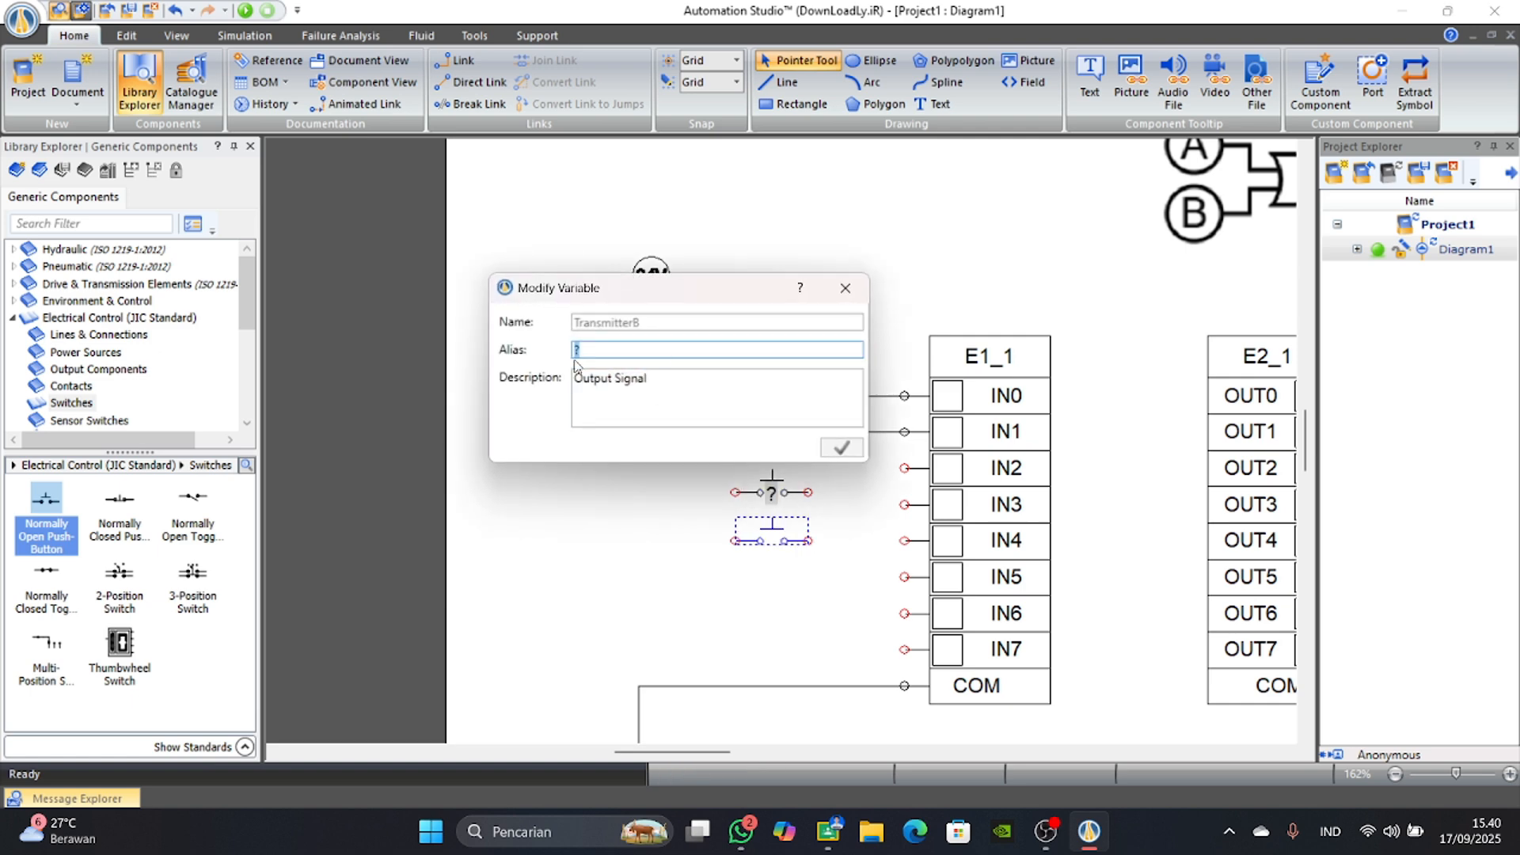
text(PB 4)
key(Return)
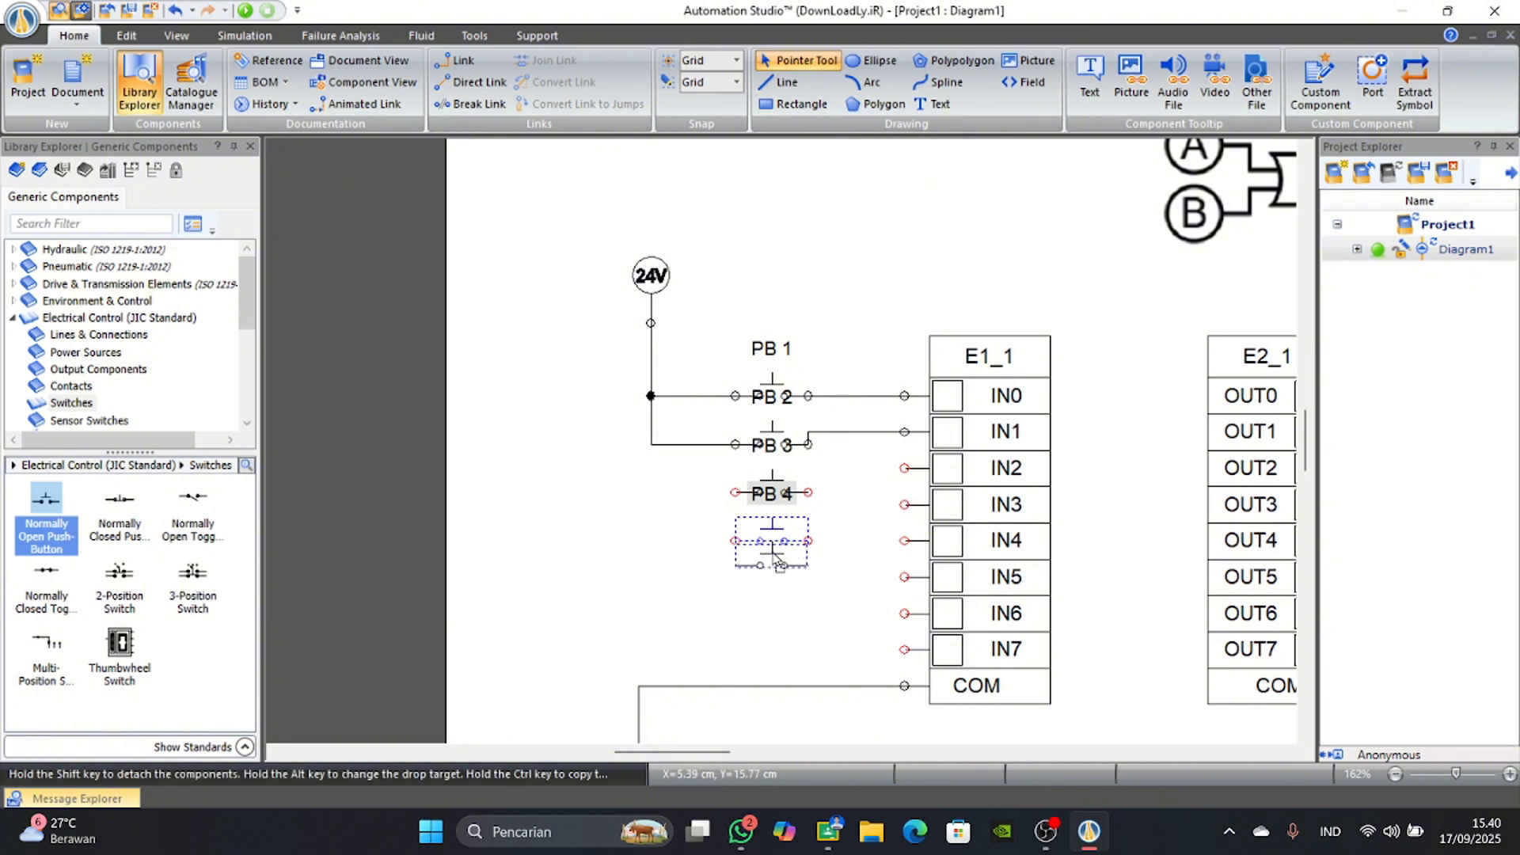
drag(792, 549, 792, 572)
click(841, 538)
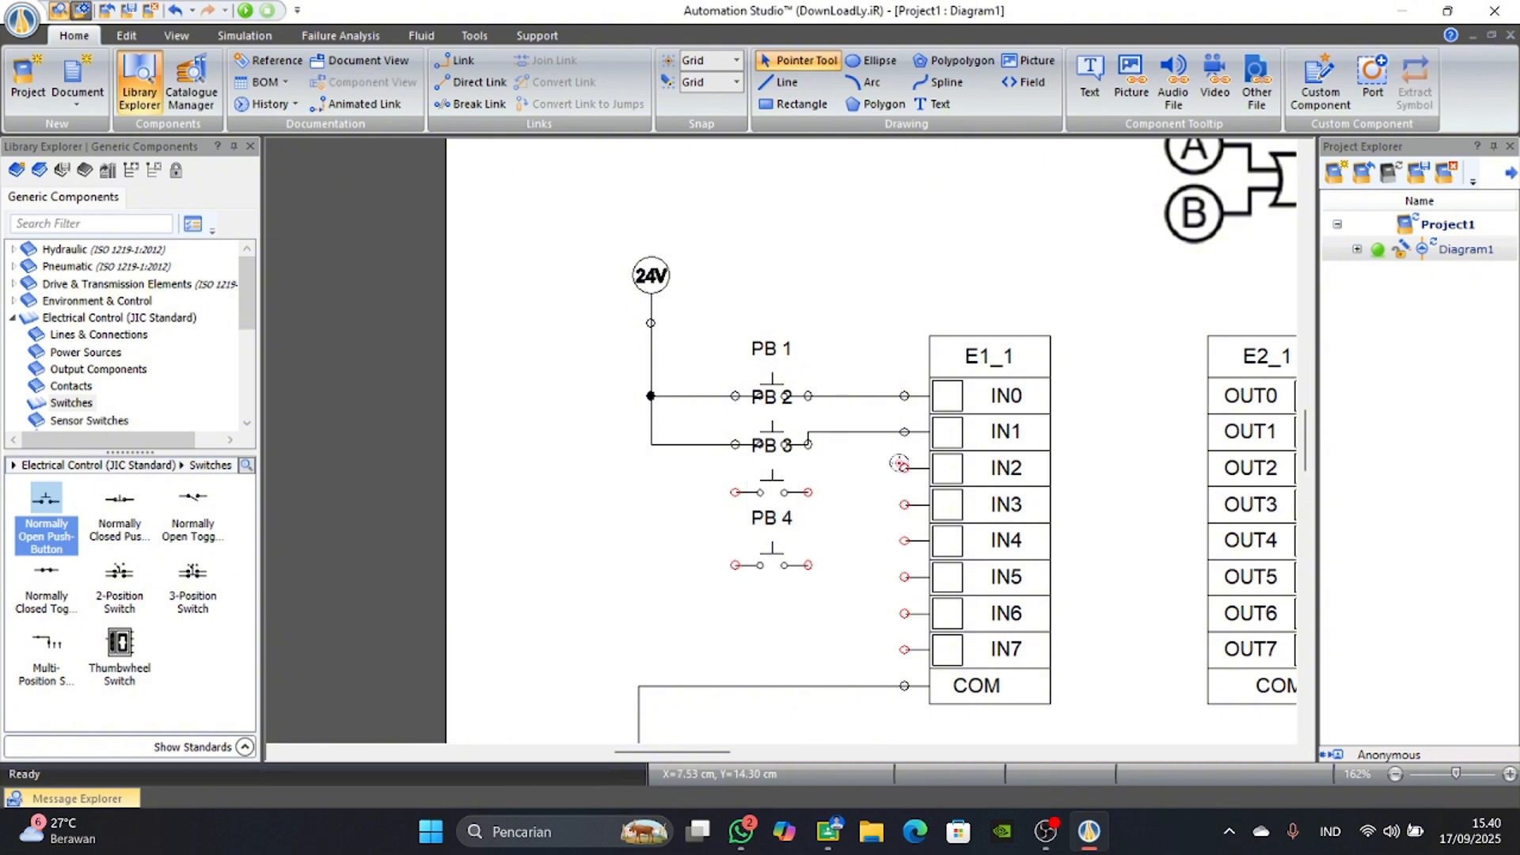
Wire PB 3 to input IN2 and PB 4 to input IN3, feeding both from the 24V supply line.
drag(901, 464, 674, 496)
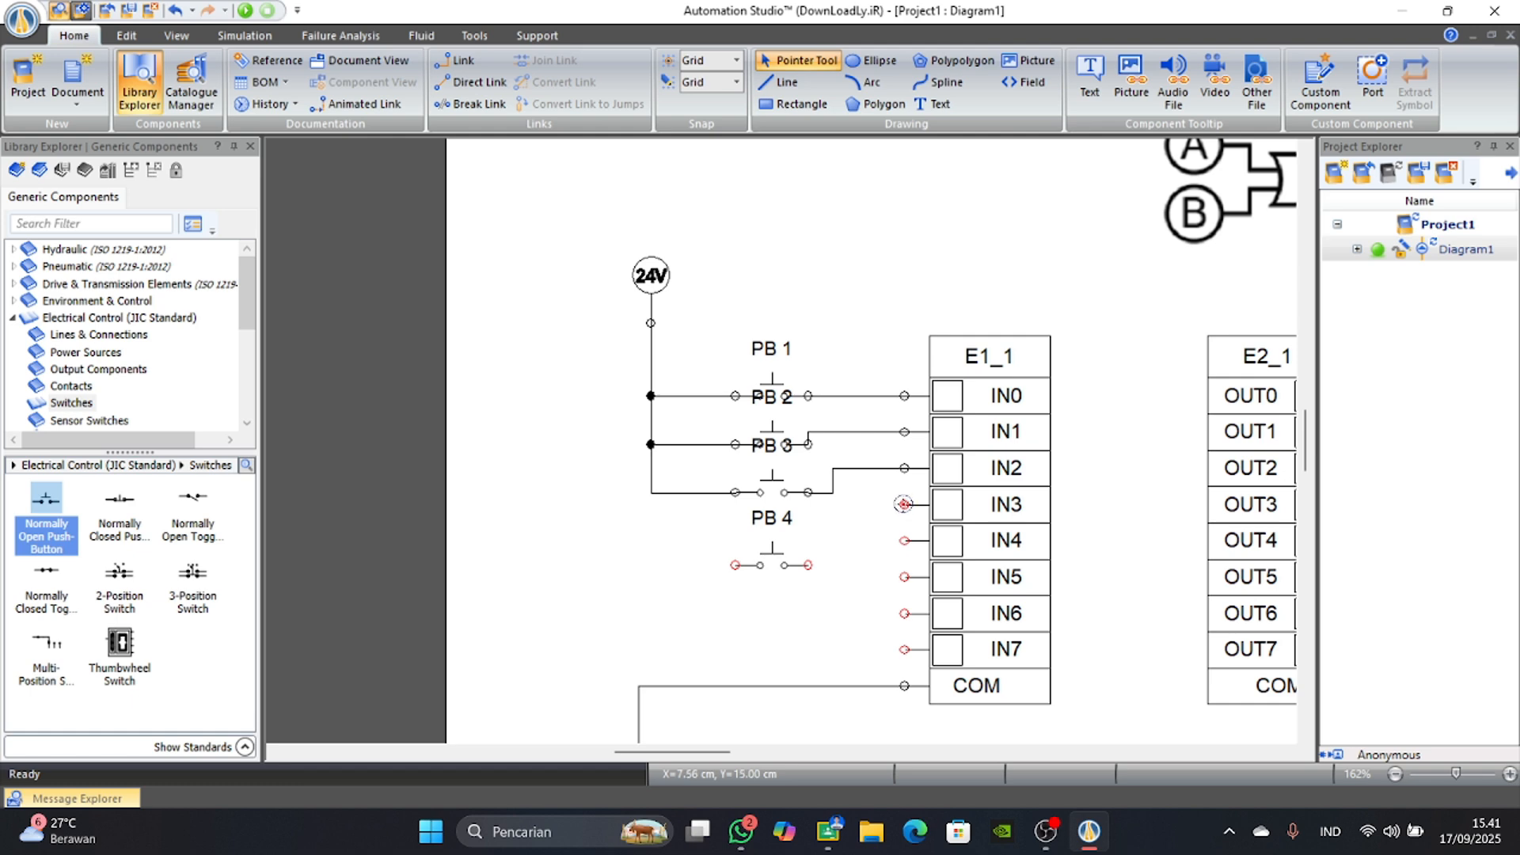
drag(904, 505, 651, 493)
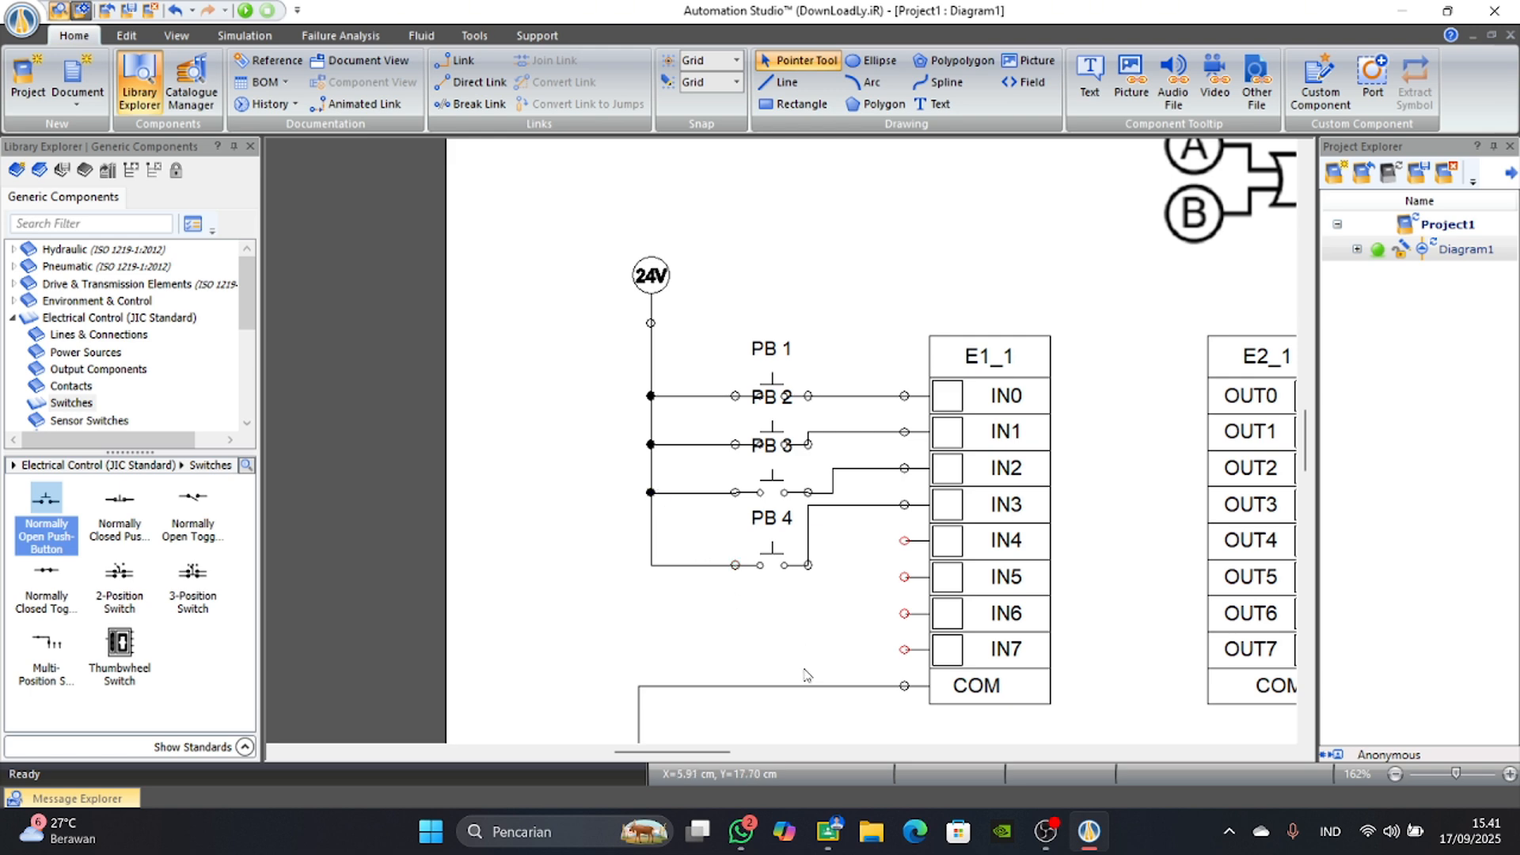
Place an L1 power supply below output card E2_1 and flip it so its connector faces up.
scroll(737, 643, down, 5)
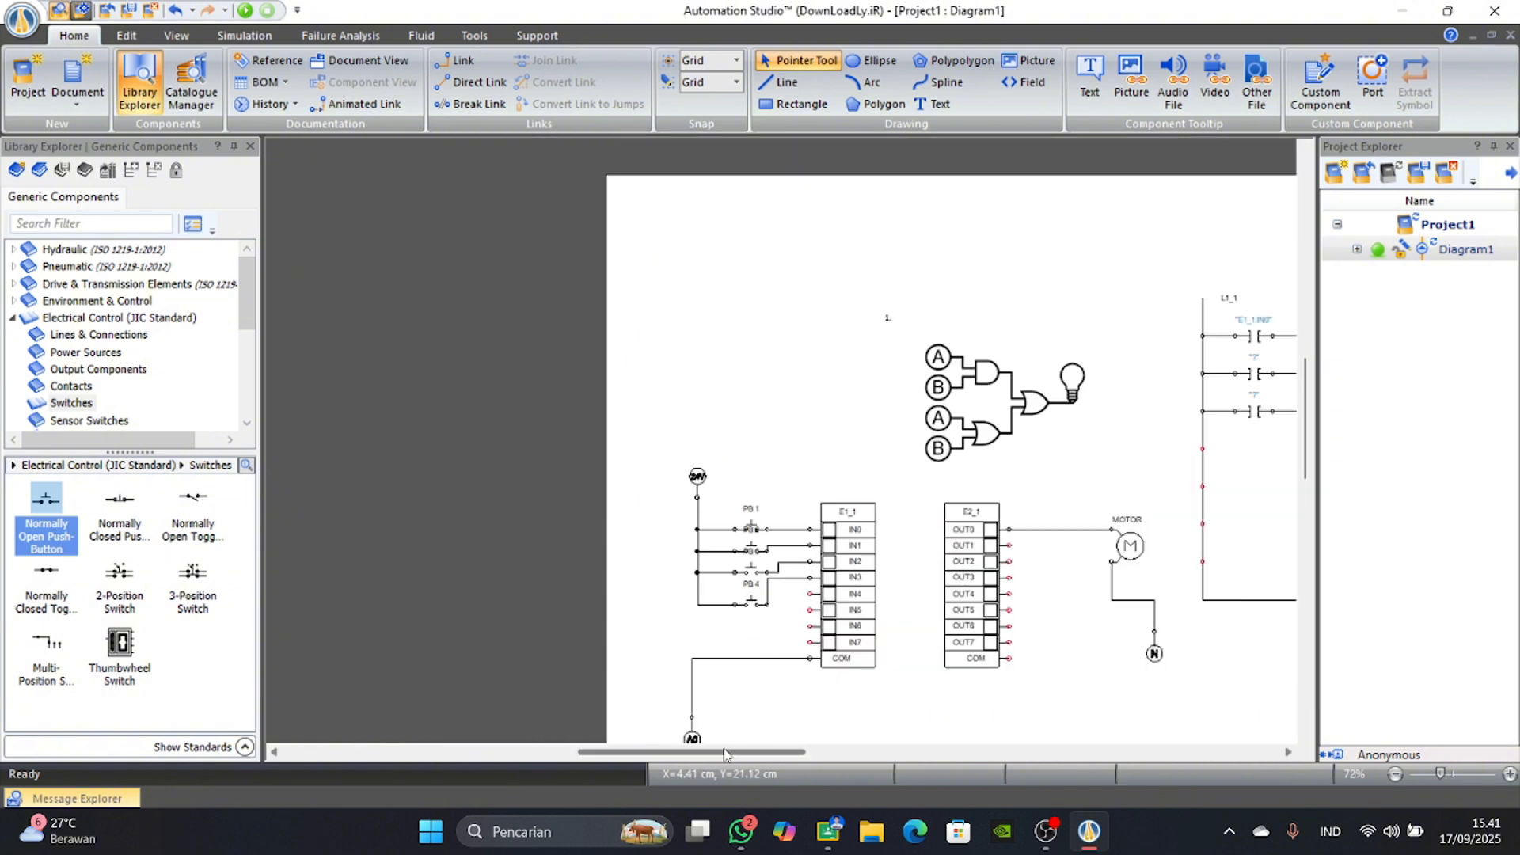
drag(722, 758, 784, 759)
scroll(95, 349, down, 1)
click(70, 338)
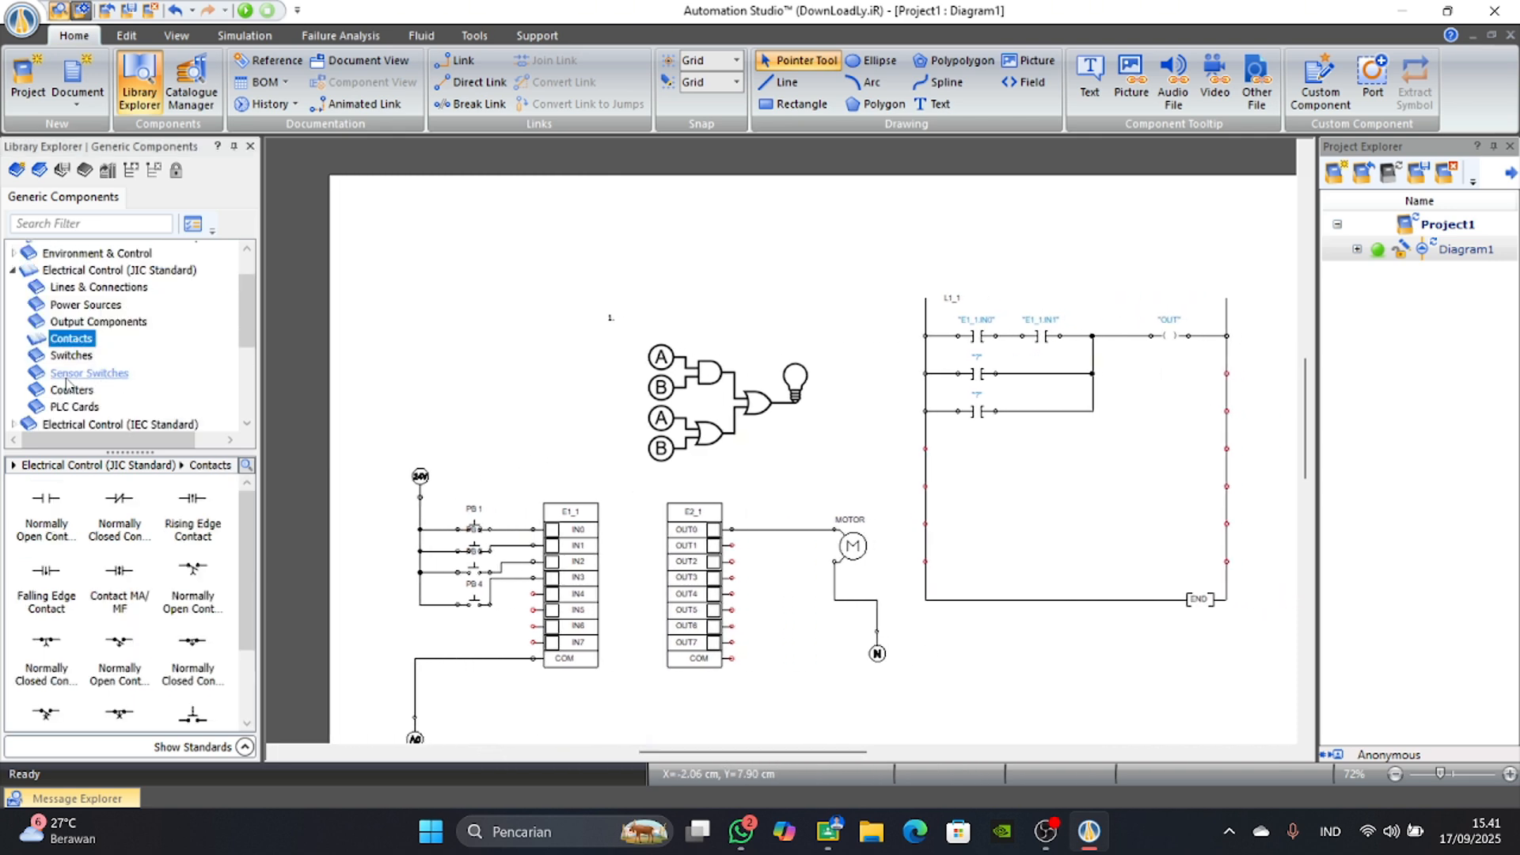
click(98, 321)
click(85, 304)
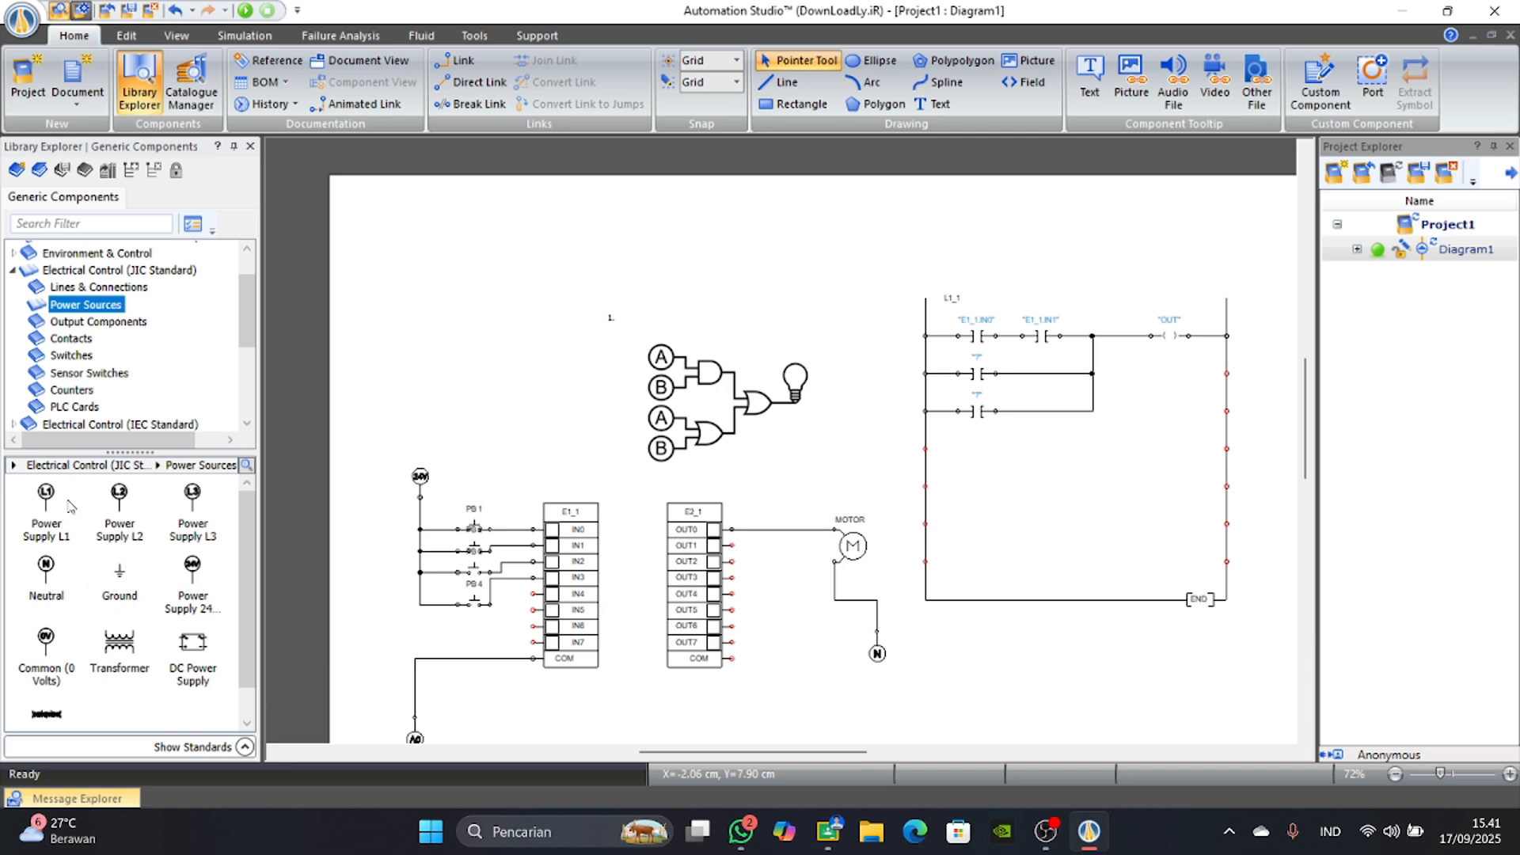
drag(49, 514, 781, 701)
right_click(783, 701)
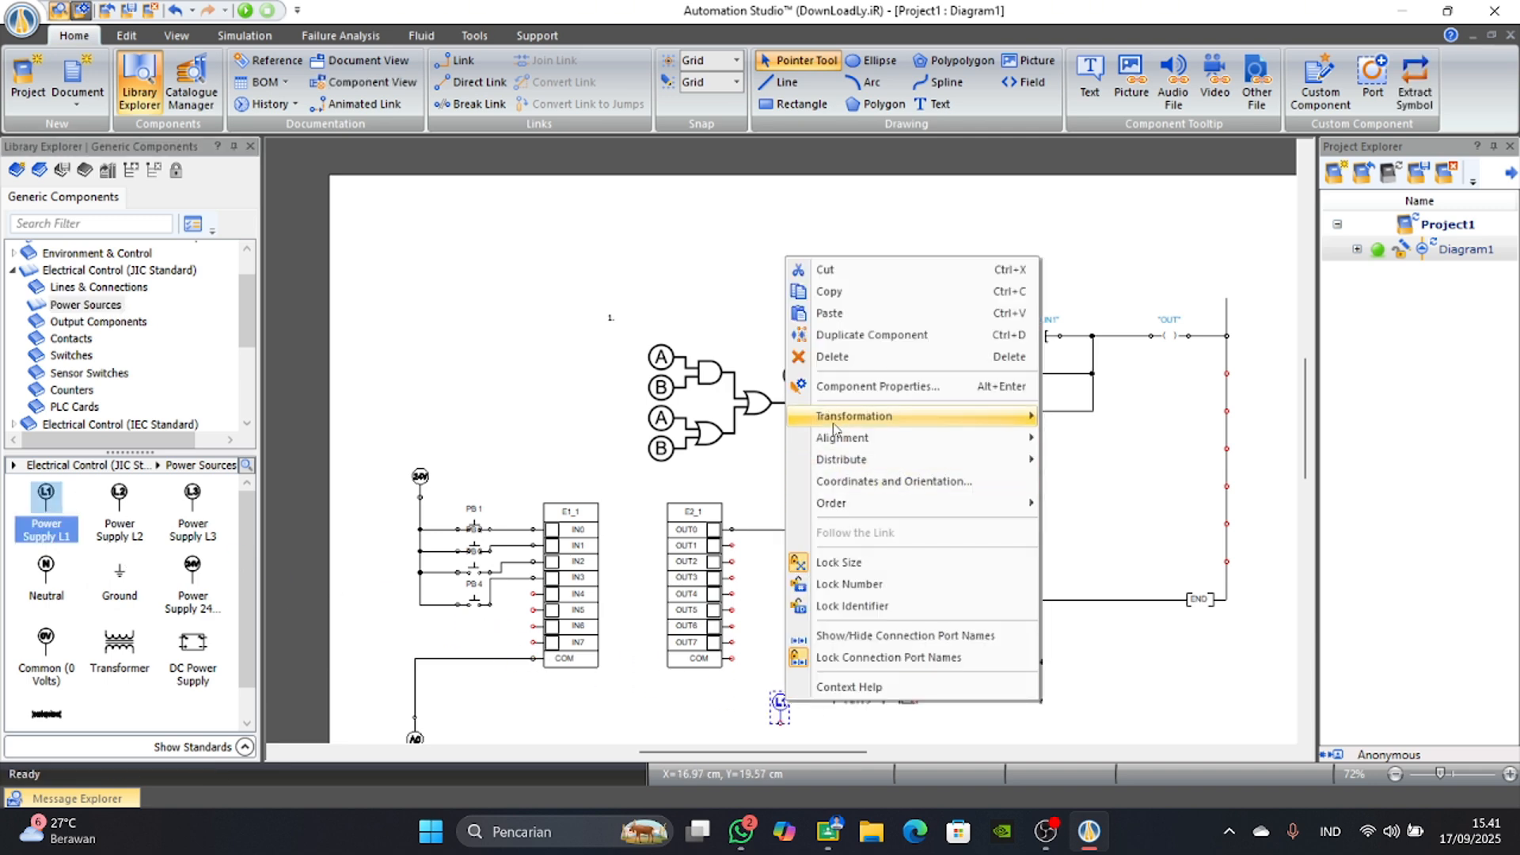
mouse_move(834, 429)
click(1121, 412)
Wire the COM terminal of output card E2_1 to the L1 power supply.
scroll(802, 641, up, 3)
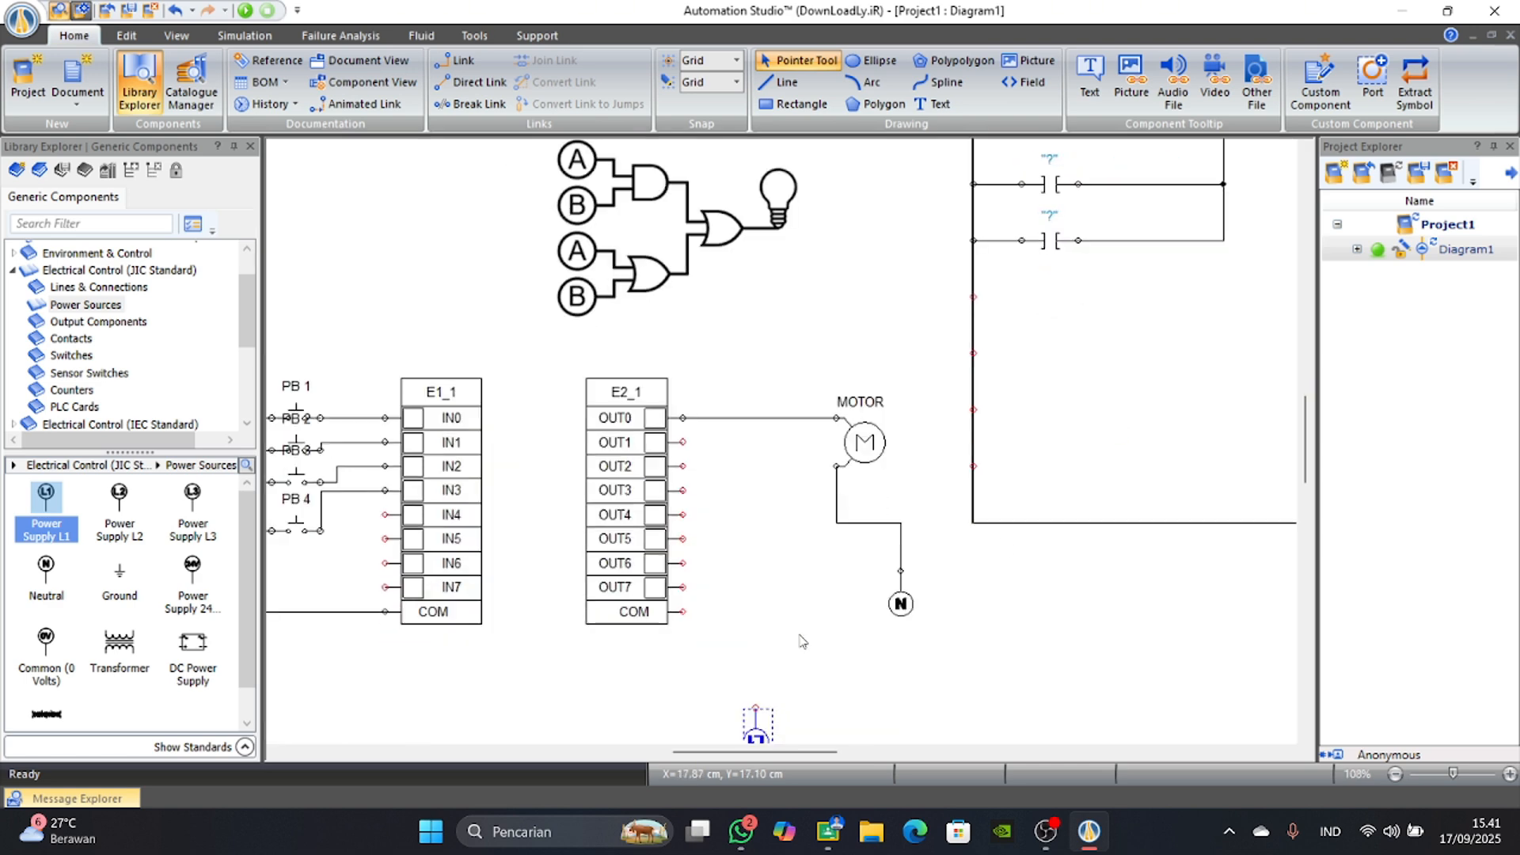
mouse_move(686, 612)
mouse_down()
mouse_move(753, 649)
mouse_move(740, 612)
mouse_move(755, 703)
mouse_up()
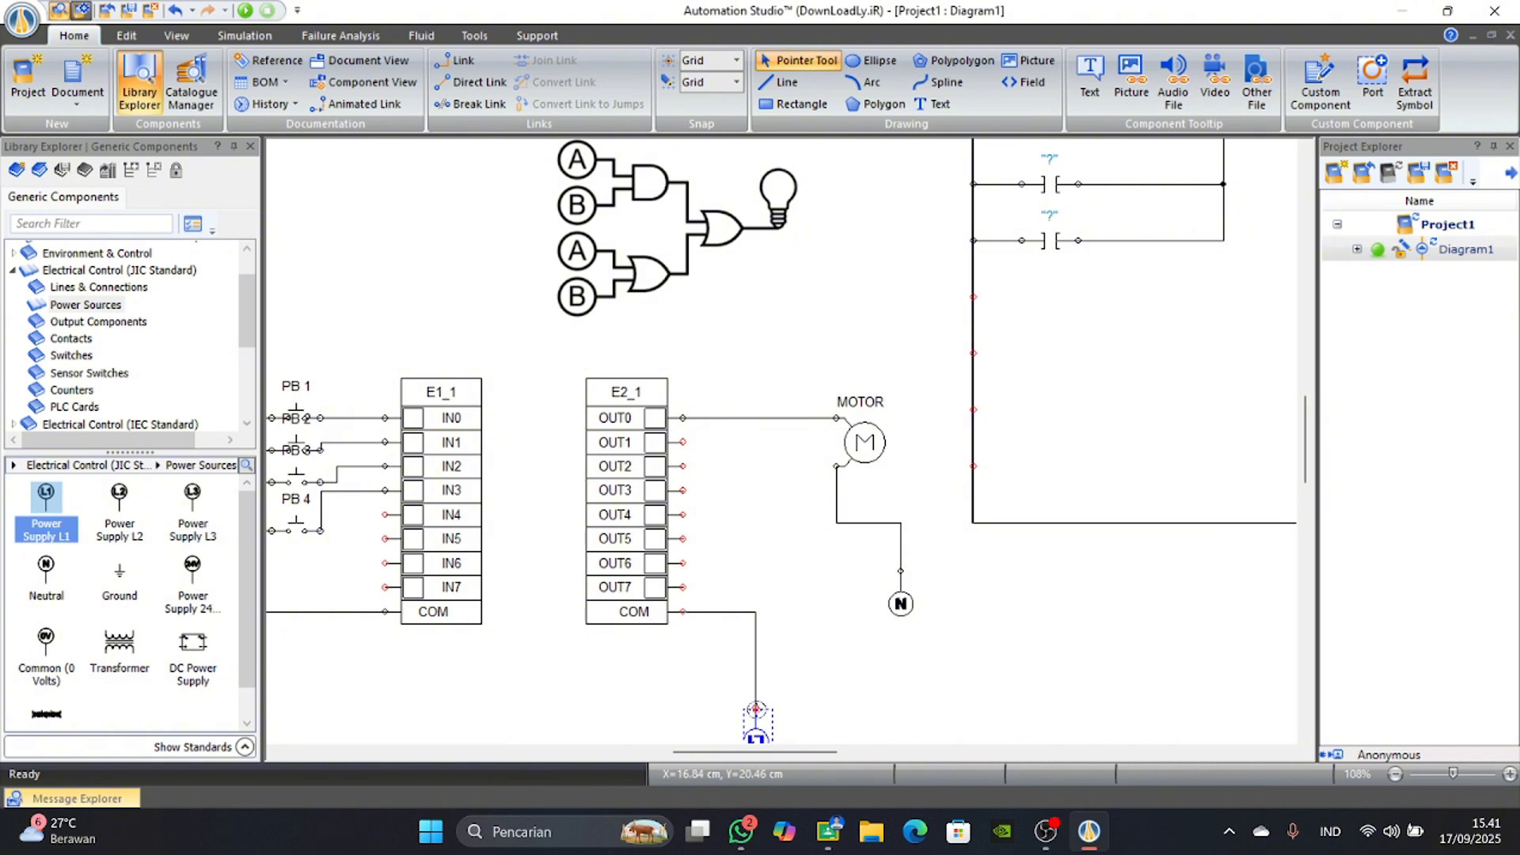
click(757, 711)
scroll(780, 573, up, 2)
Assign the IN2 variable to the contact on the ladder's second line and IN3 to the contact on the third line.
scroll(917, 519, down, 1)
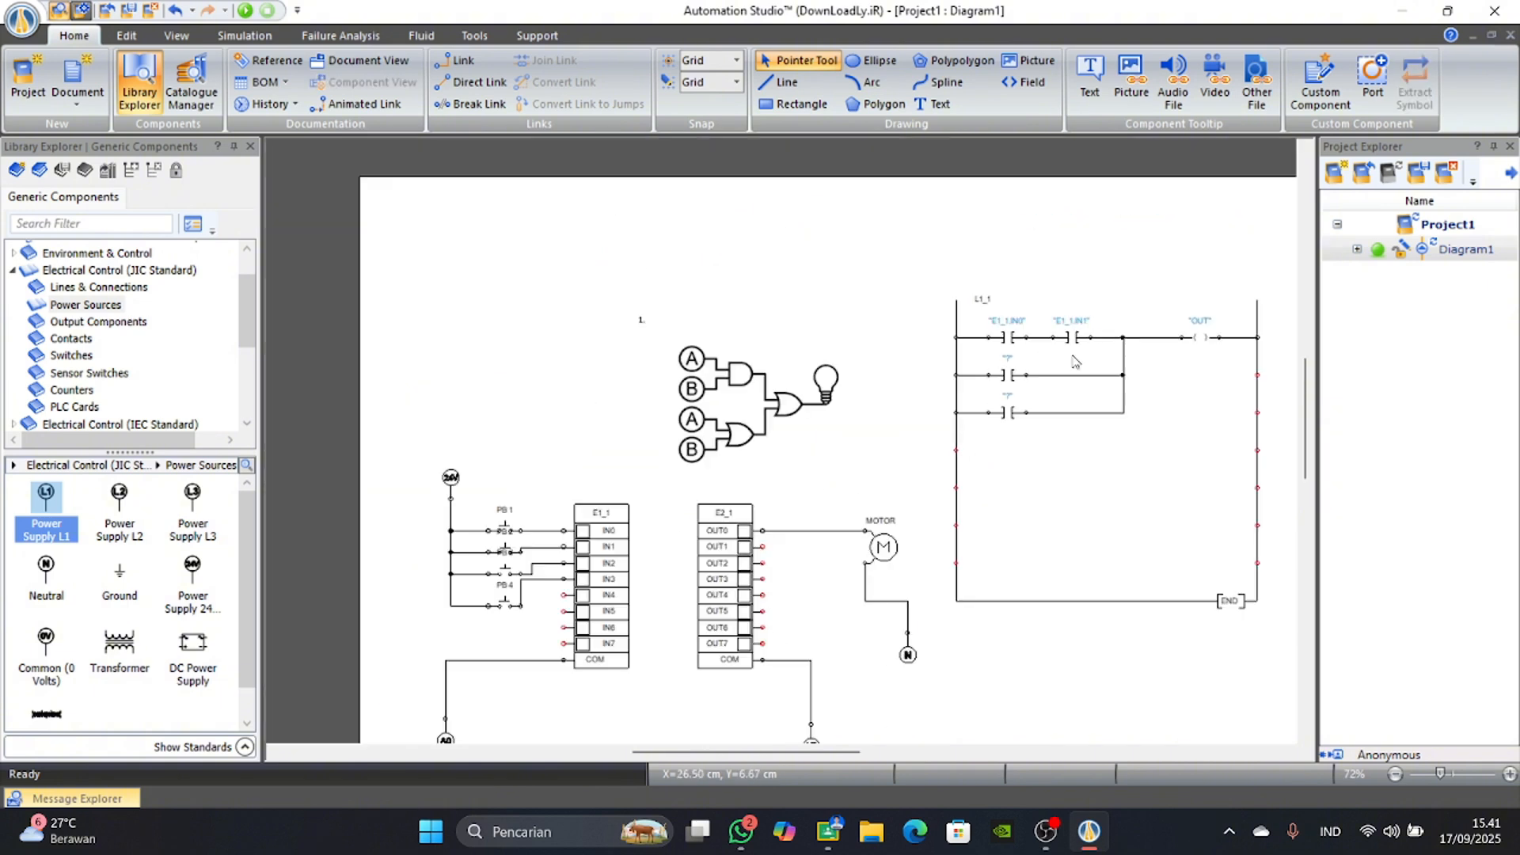
scroll(1075, 362, up, 2)
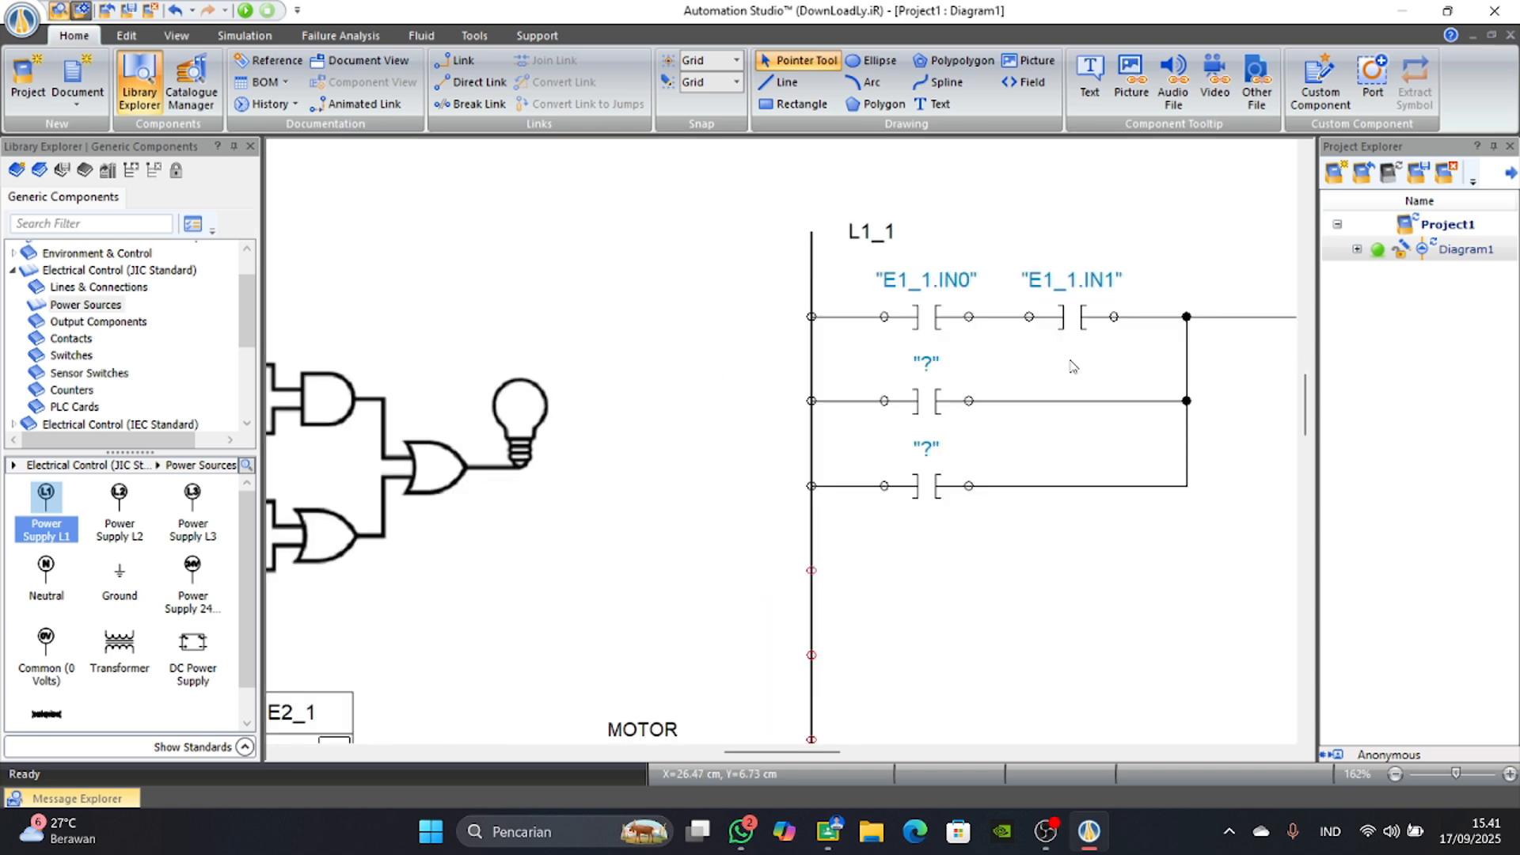
double_click(924, 412)
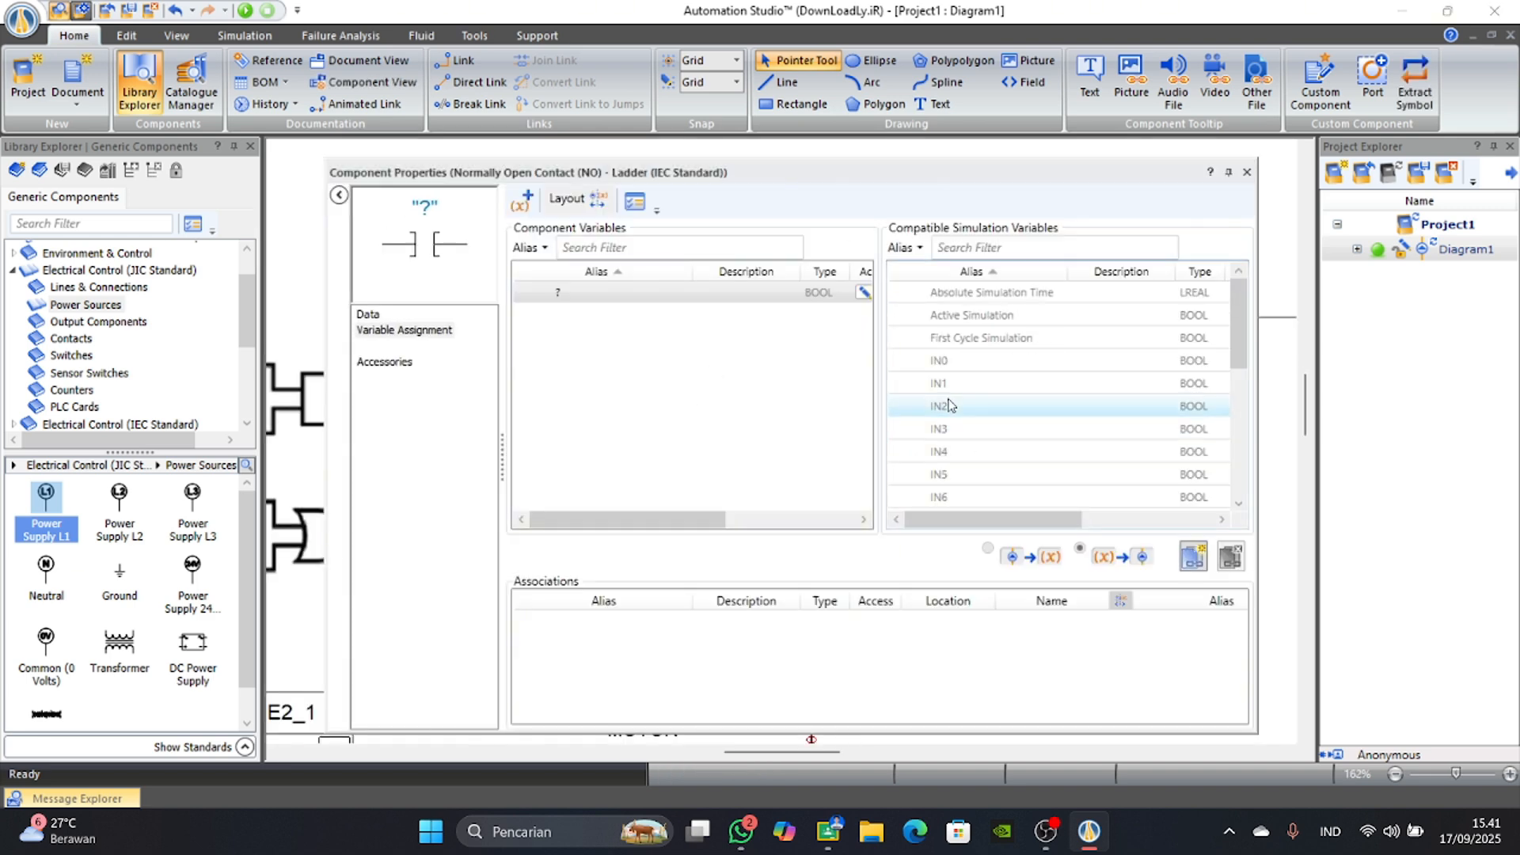
double_click(950, 406)
click(1247, 172)
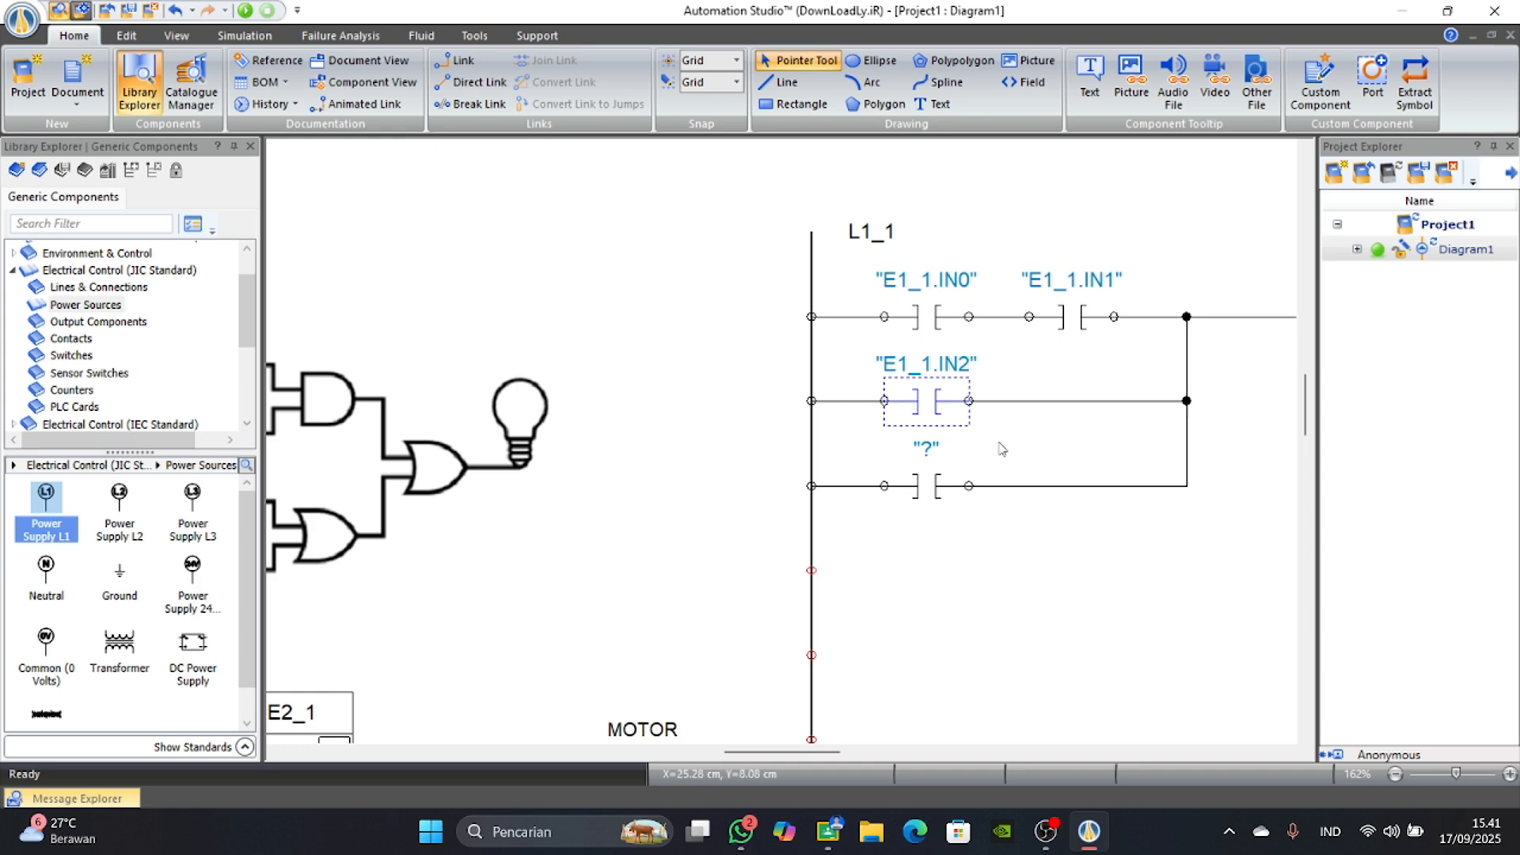
double_click(935, 491)
double_click(1002, 428)
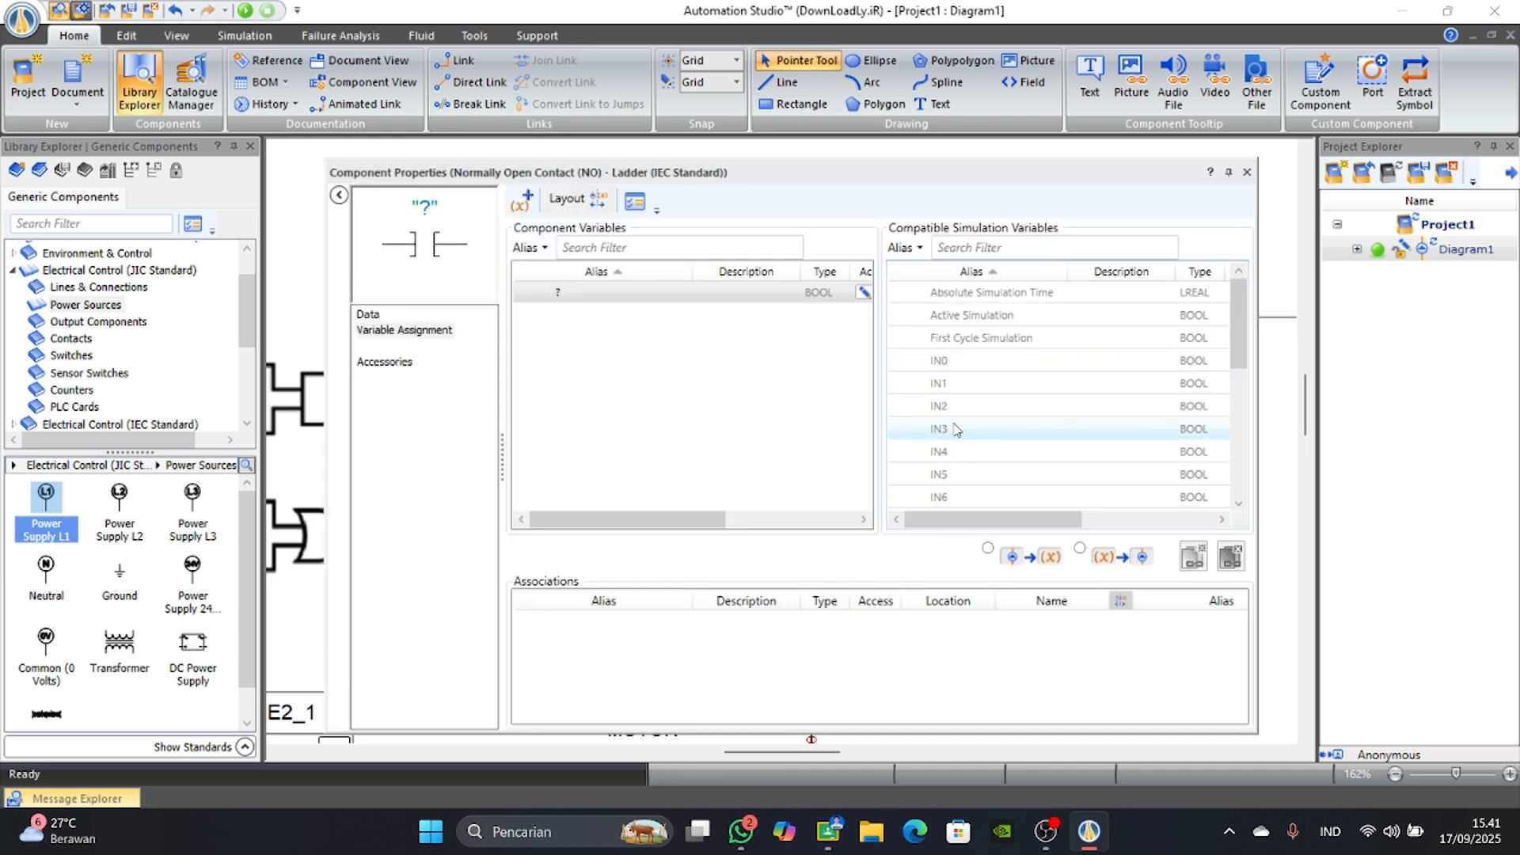
click(1246, 175)
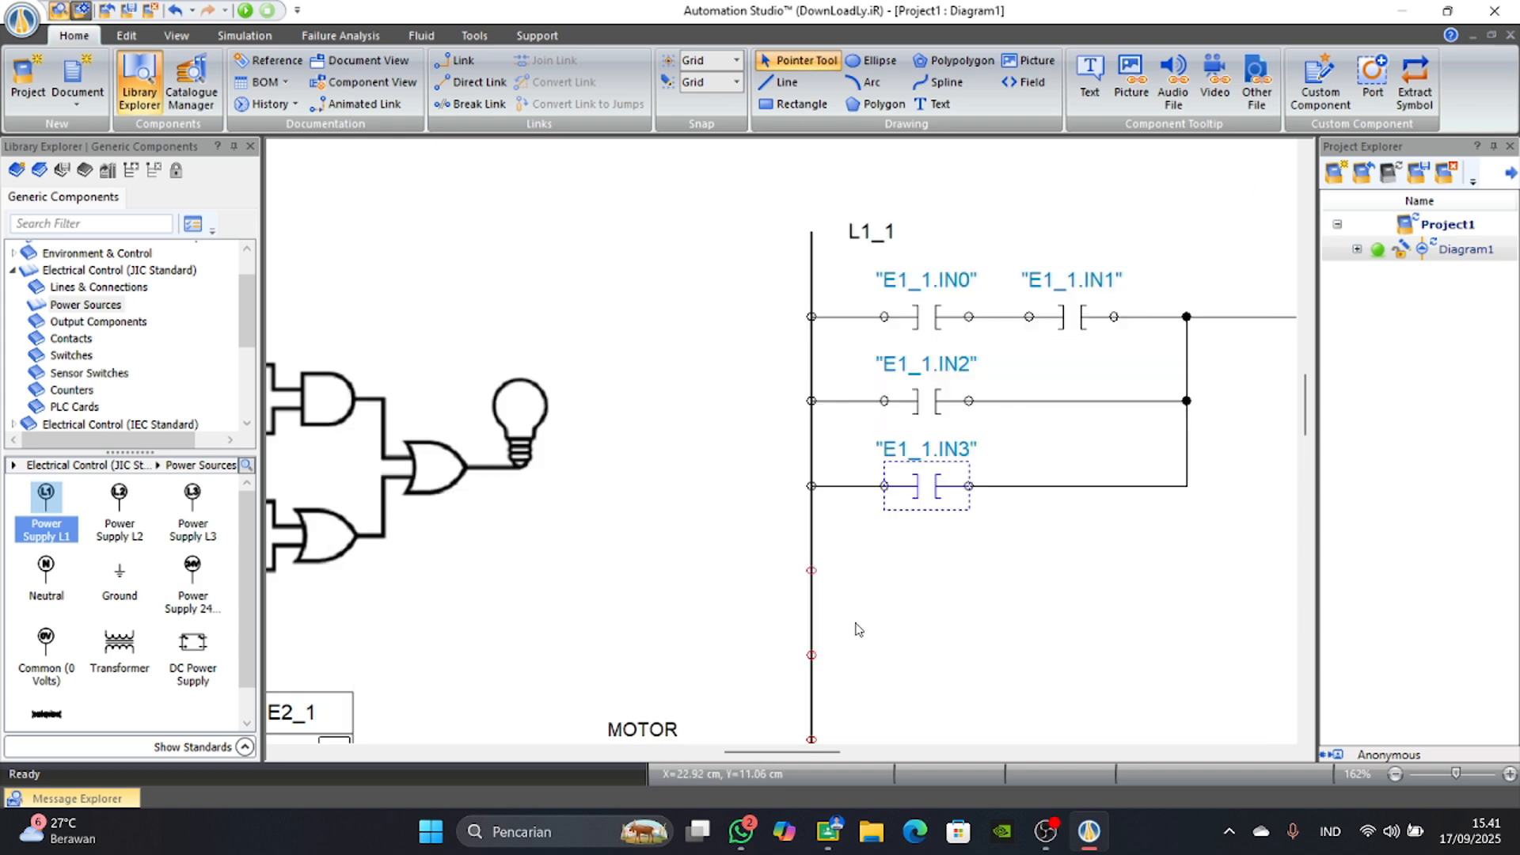
Review the card wiring, power supplies and ladder contacts against the logic gate drawing.
scroll(823, 624, down, 3)
scroll(775, 707, down, 2)
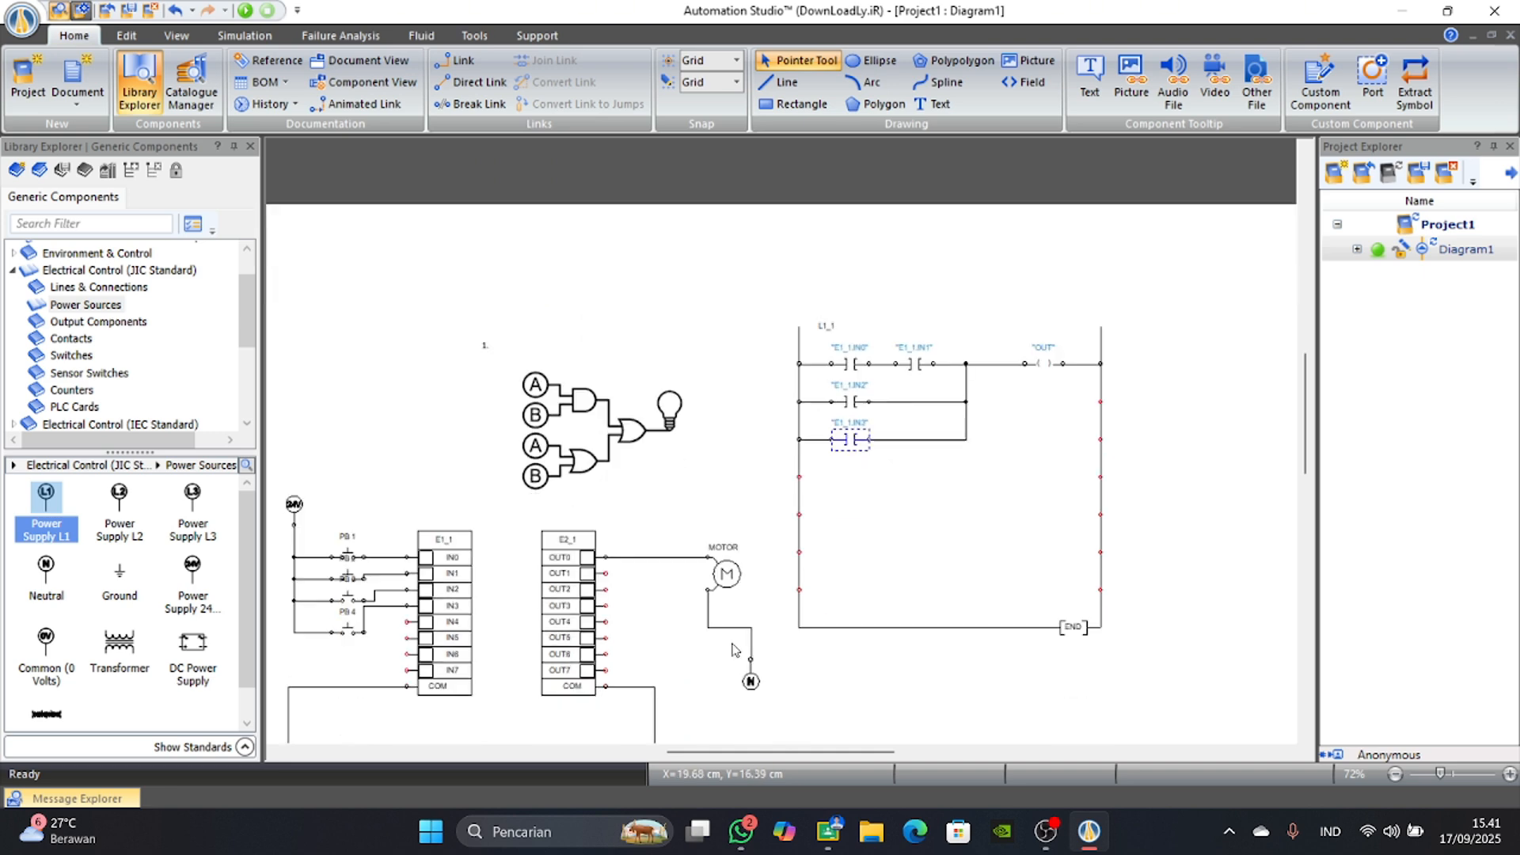
scroll(701, 754, left, 2)
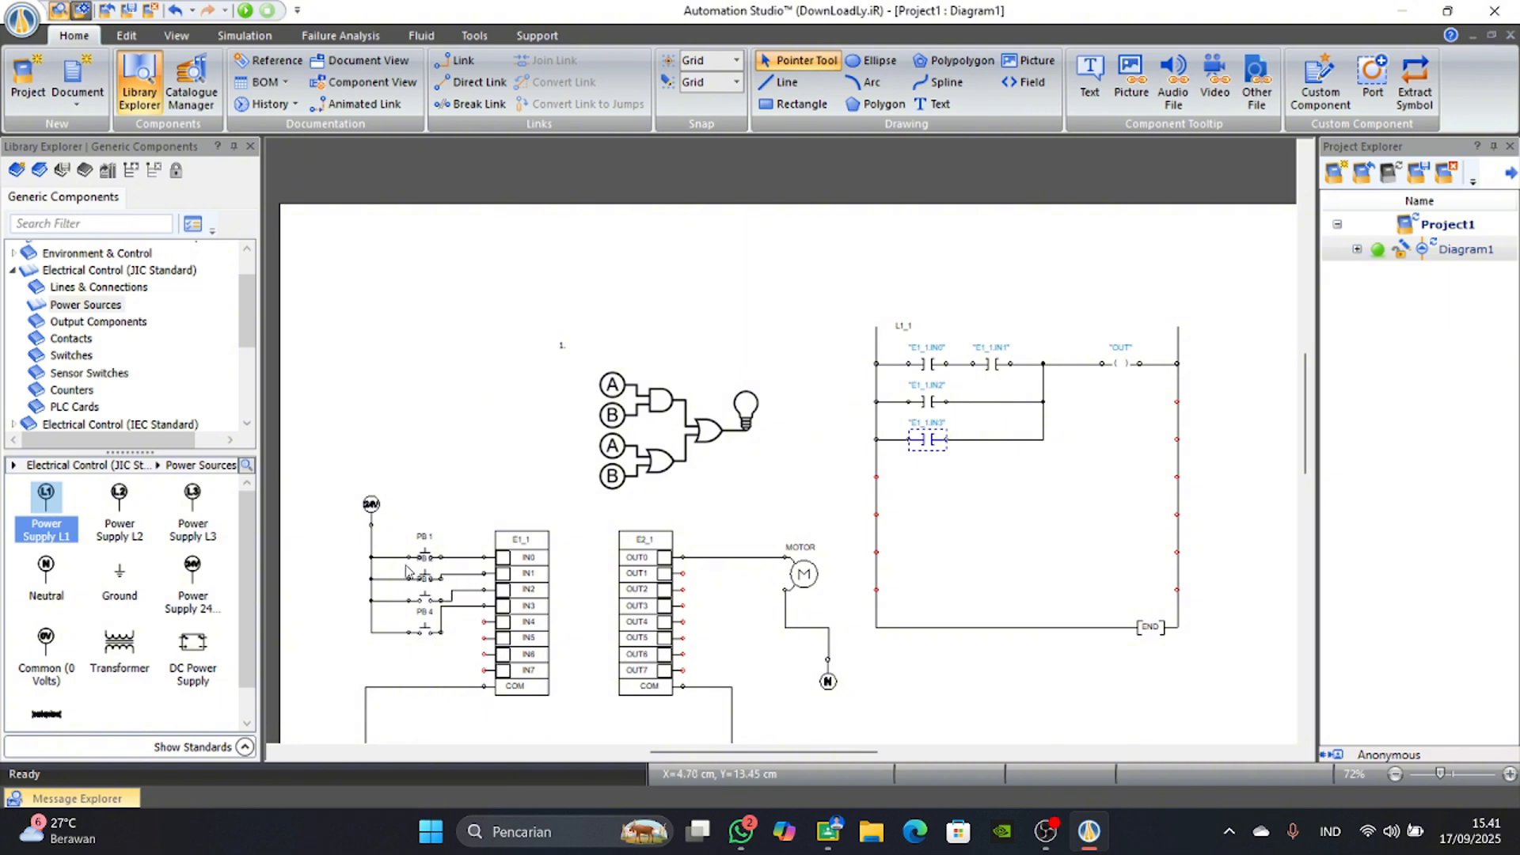
scroll(420, 642, down, 2)
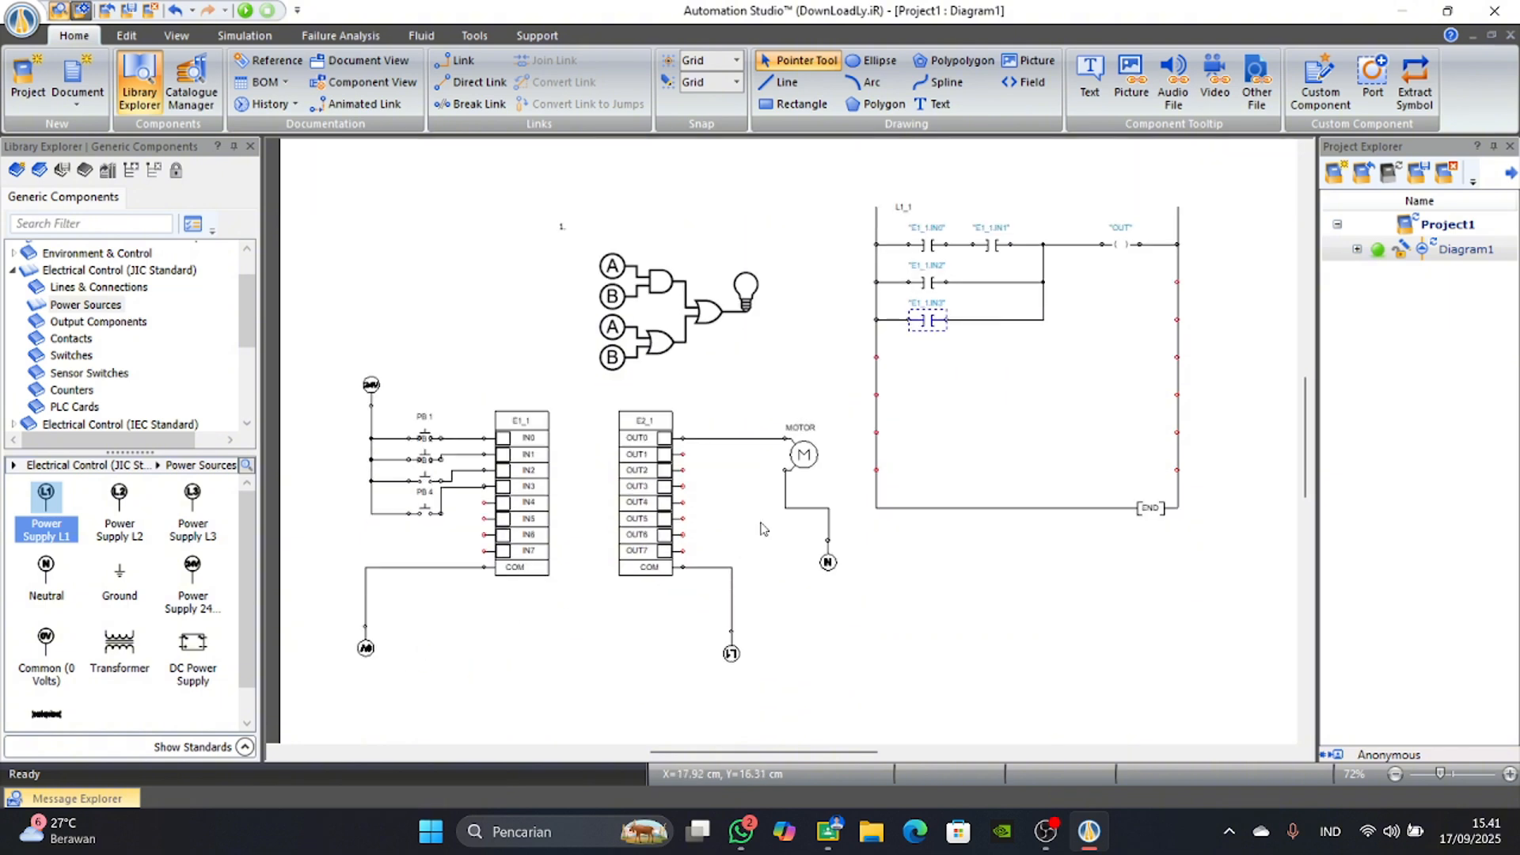
scroll(792, 506, up, 1)
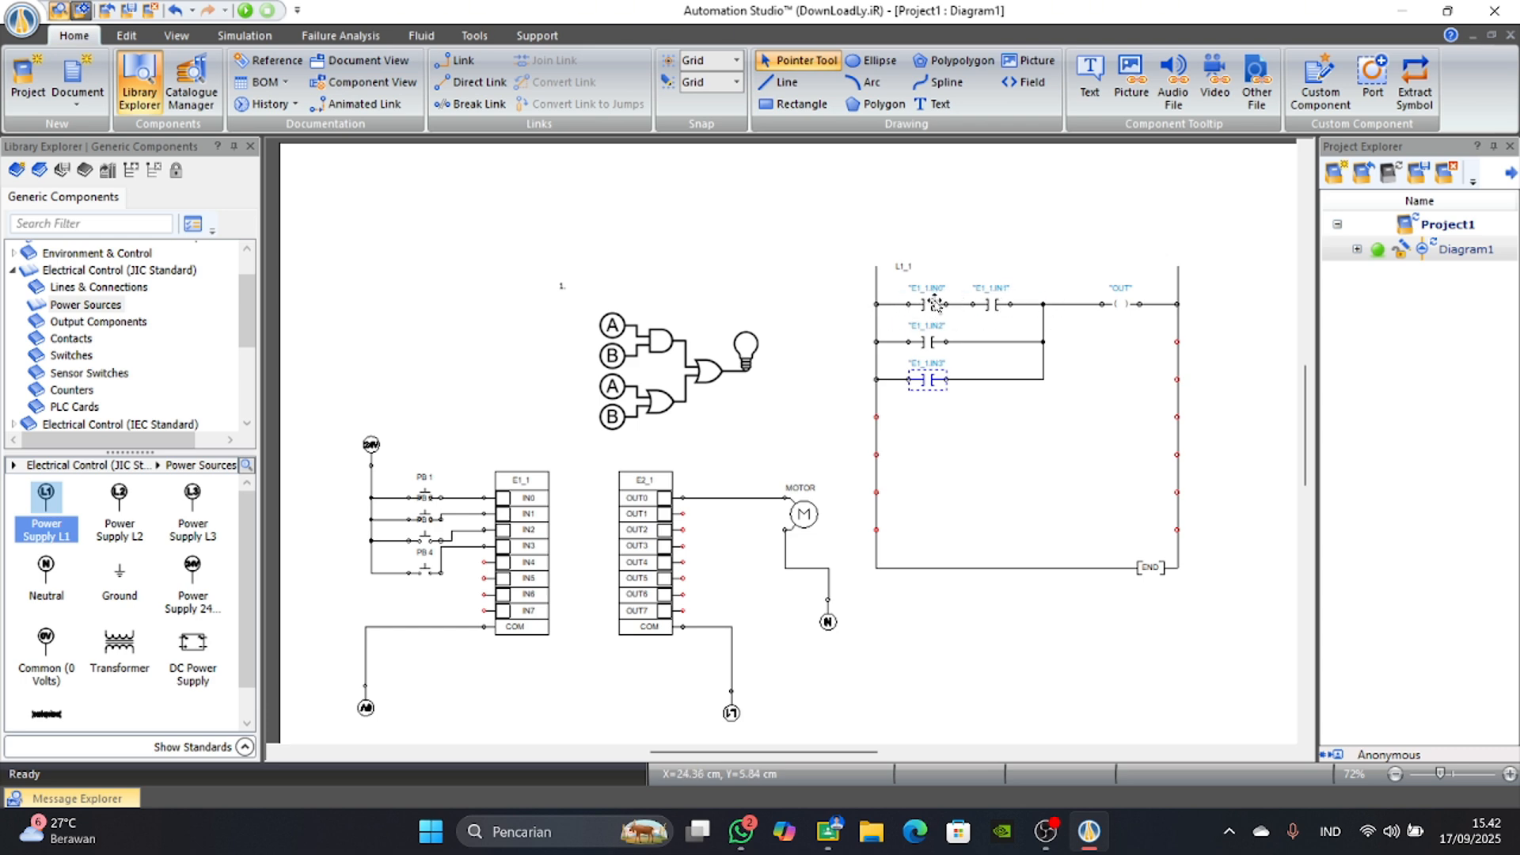
scroll(936, 304, up, 2)
scroll(917, 356, down, 2)
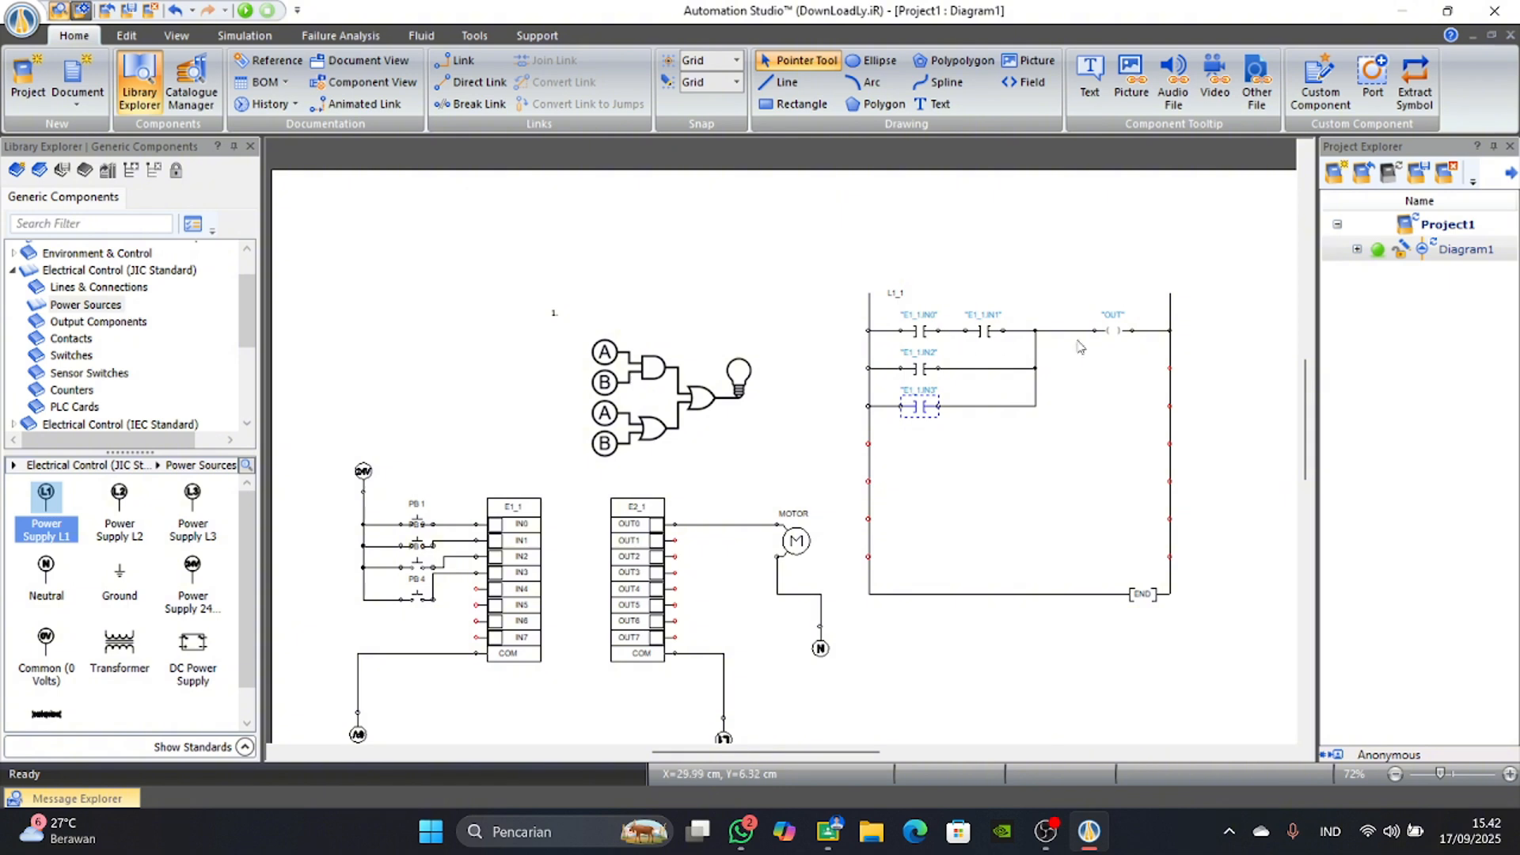
scroll(704, 588, down, 1)
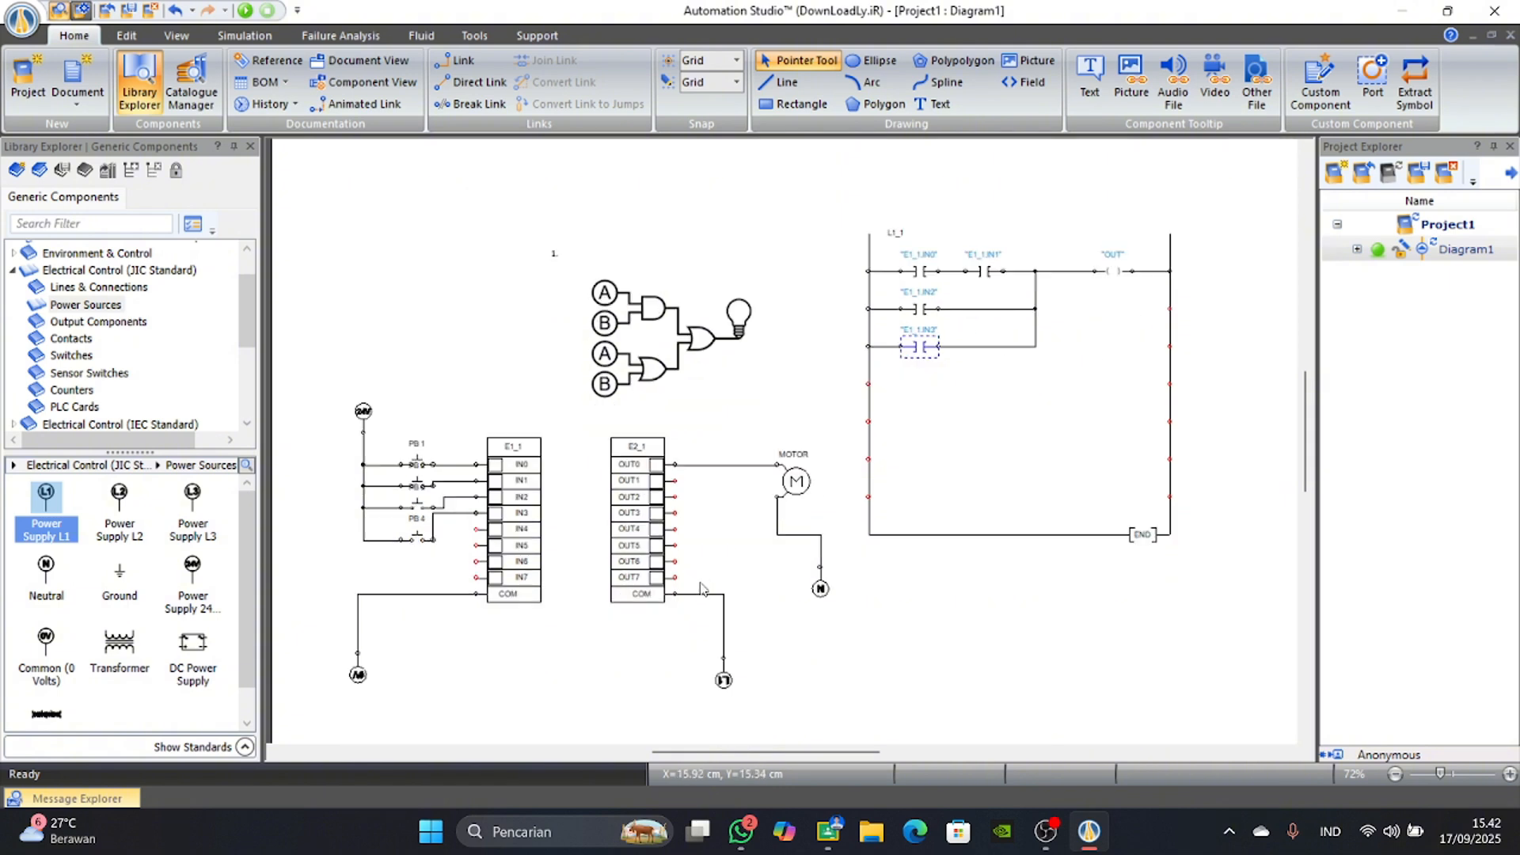
scroll(685, 732, left, 1)
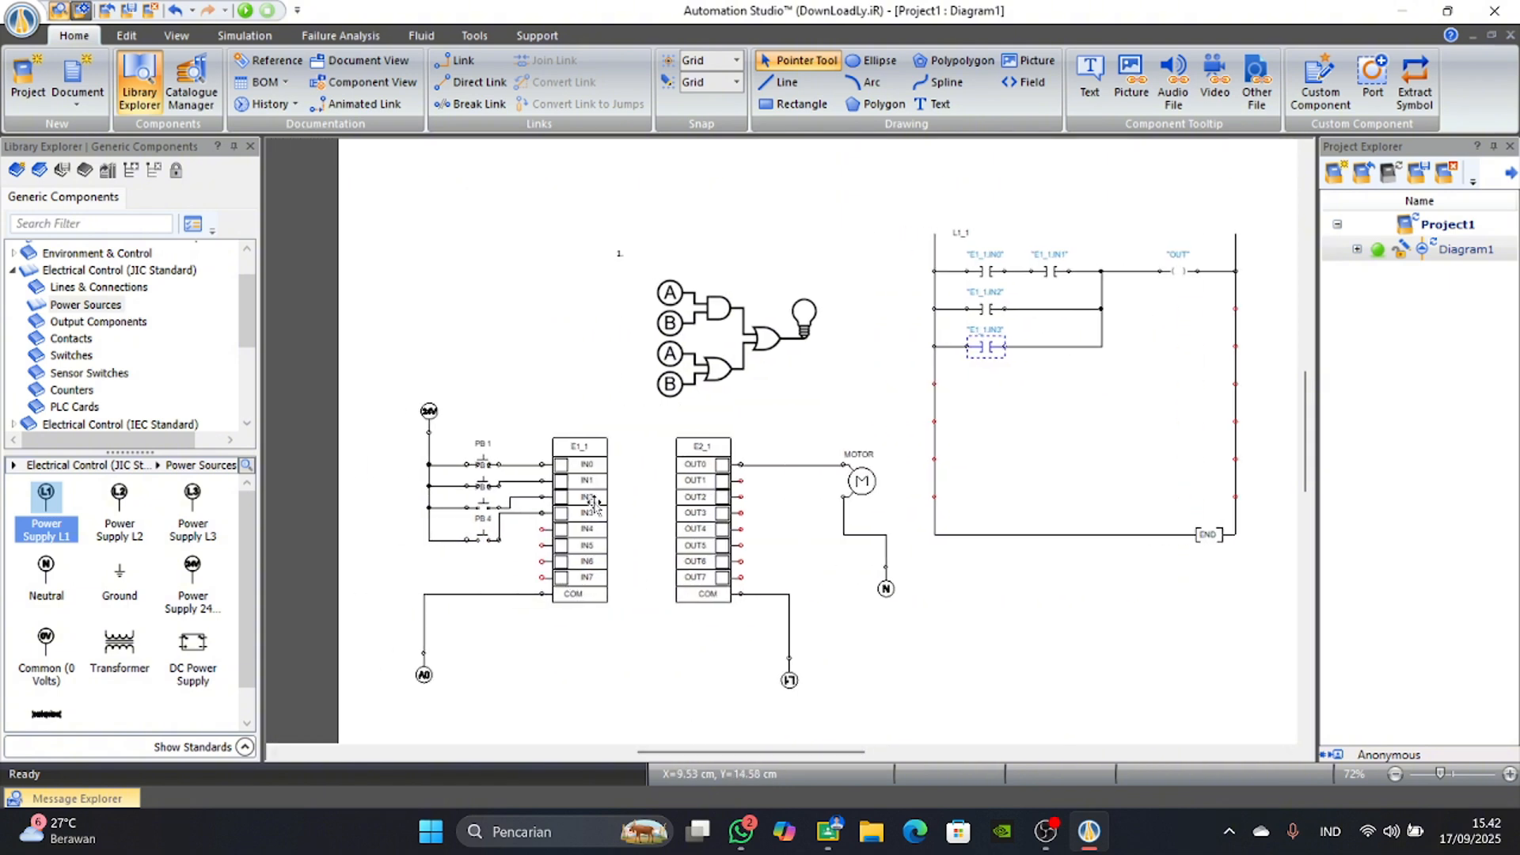
scroll(697, 479, up, 1)
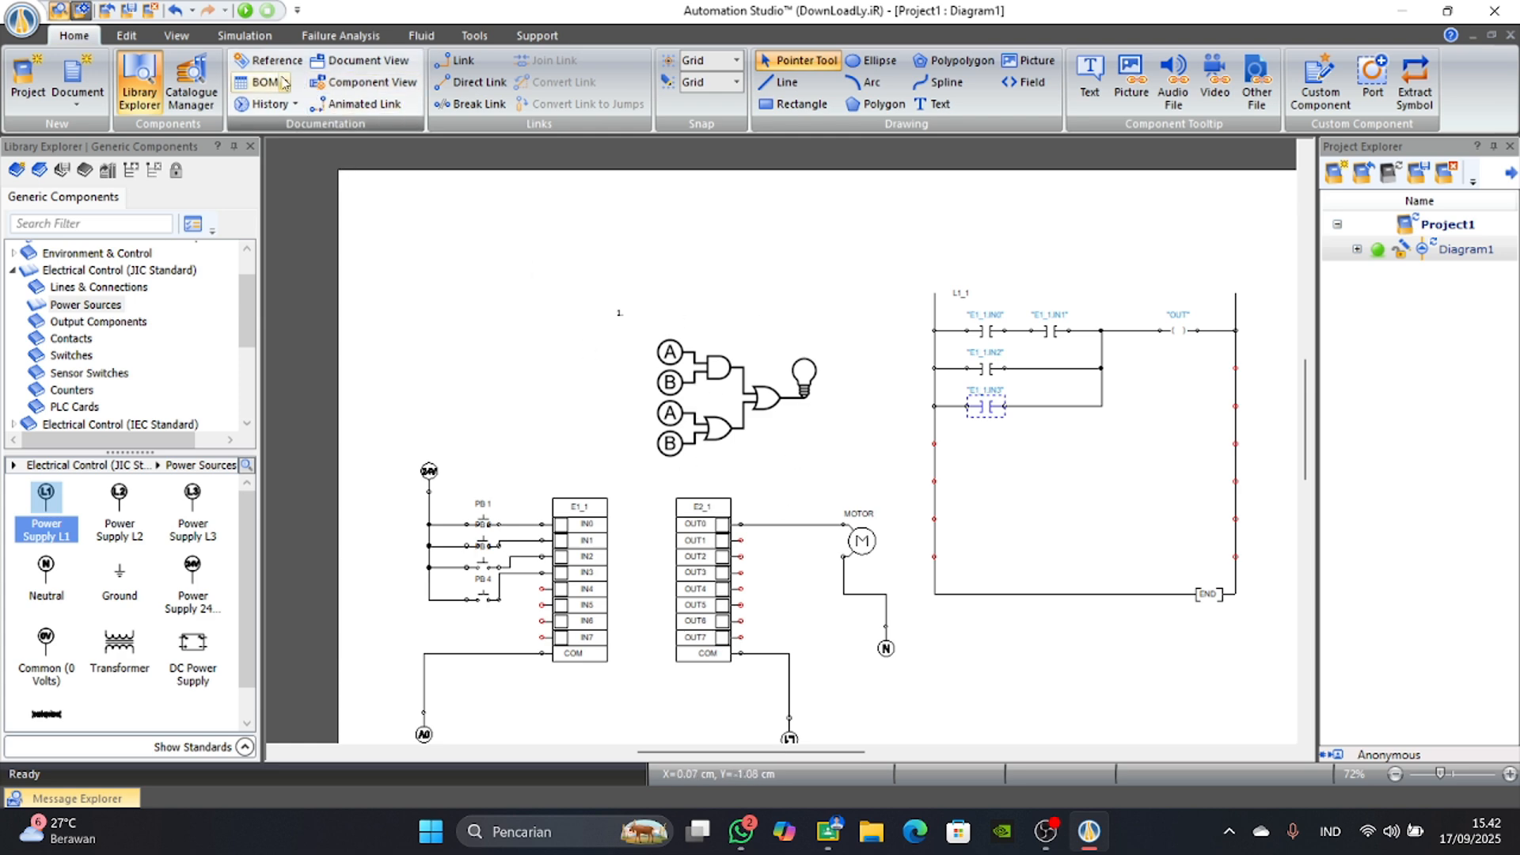
Start the simulation and actuate PB 4 to test the IN3 branch of the ladder.
click(245, 10)
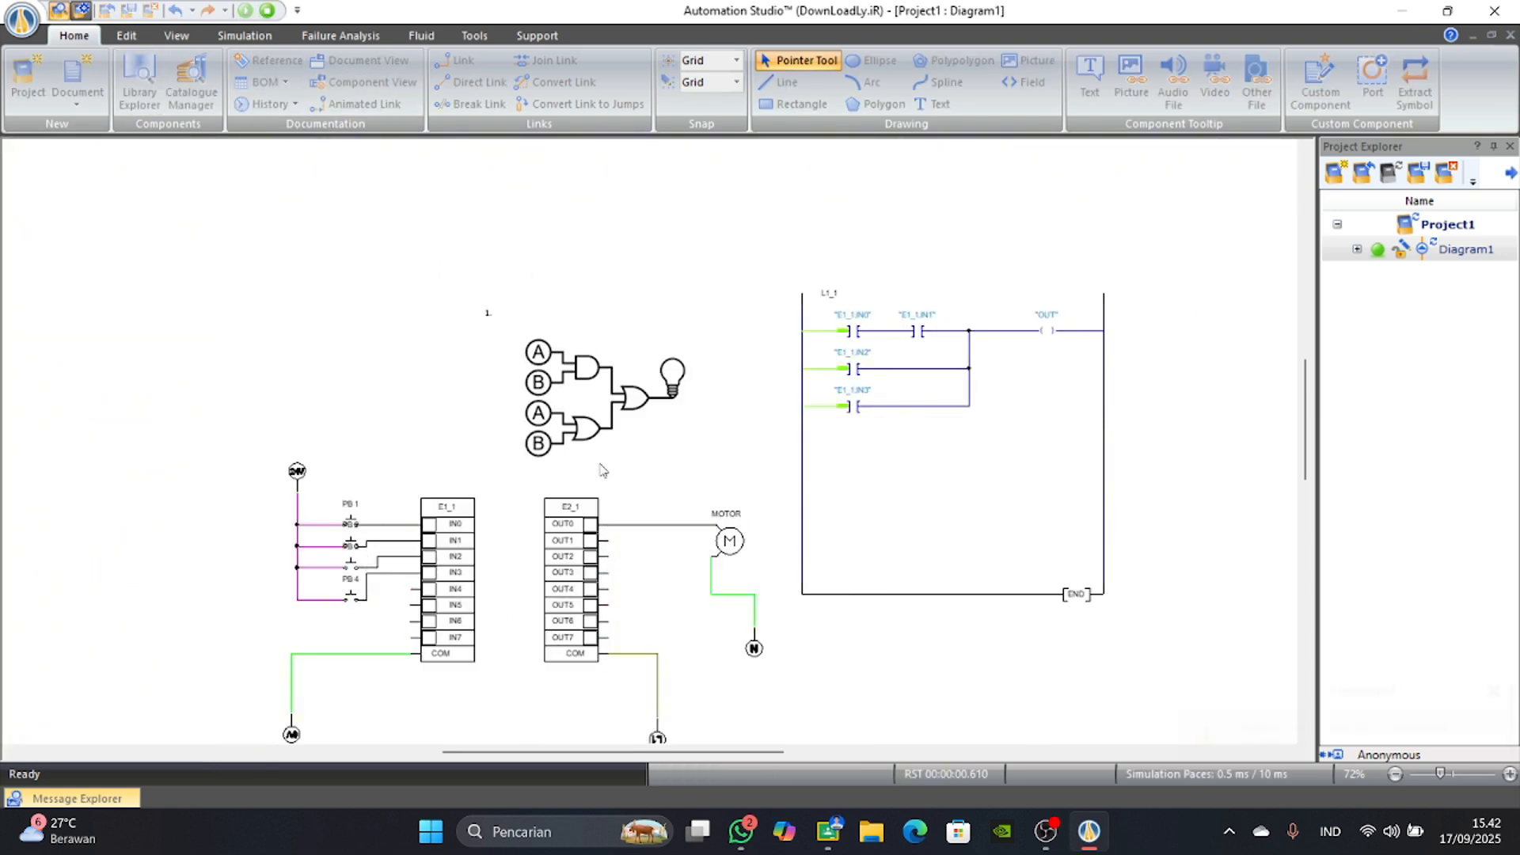
scroll(349, 527, up, 2)
click(363, 513)
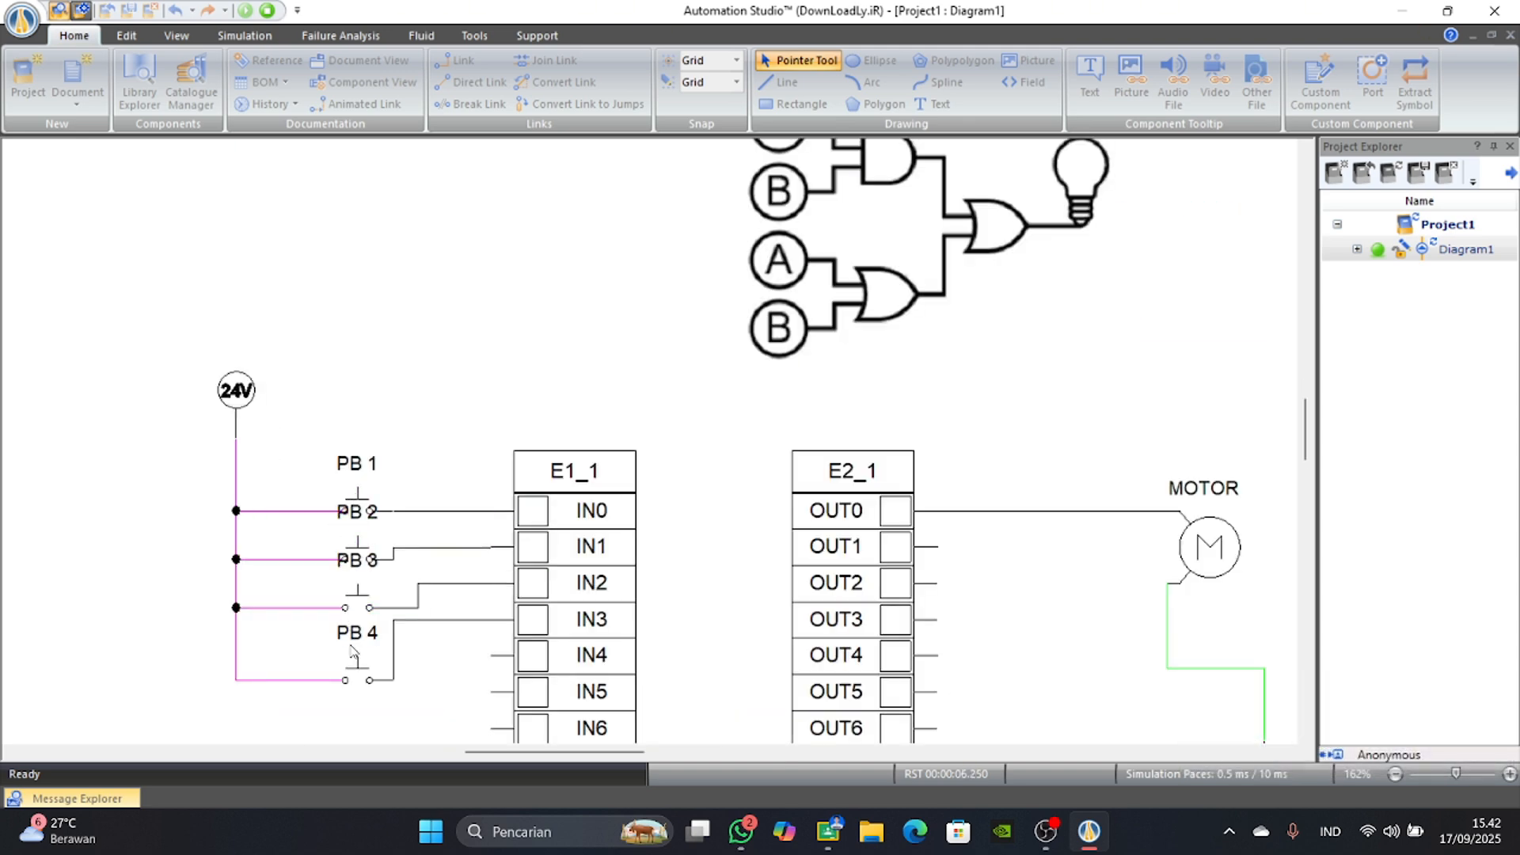
scroll(824, 603, down, 2)
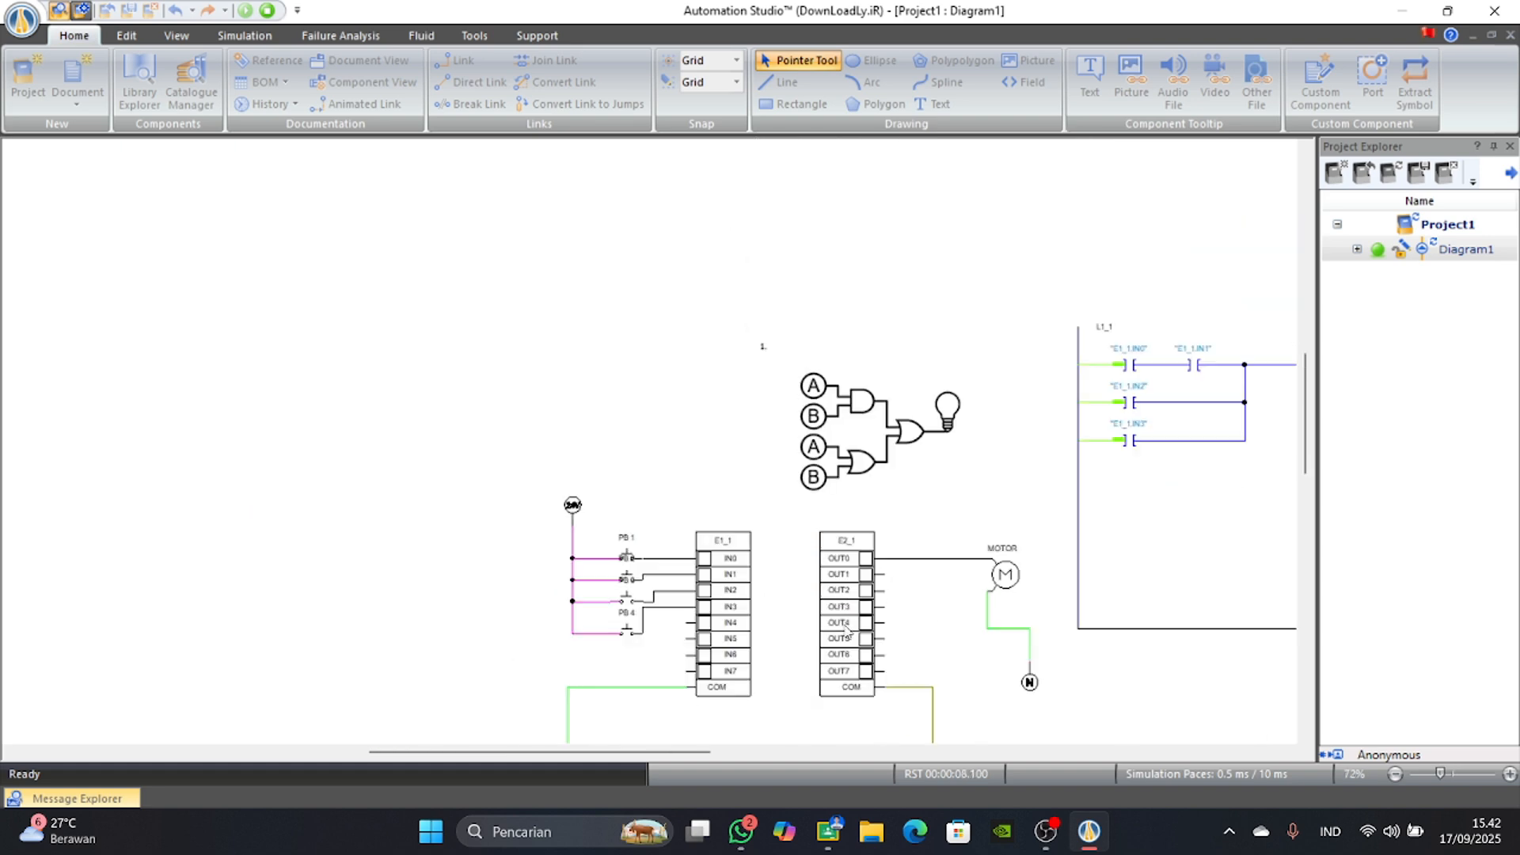
drag(695, 753, 755, 753)
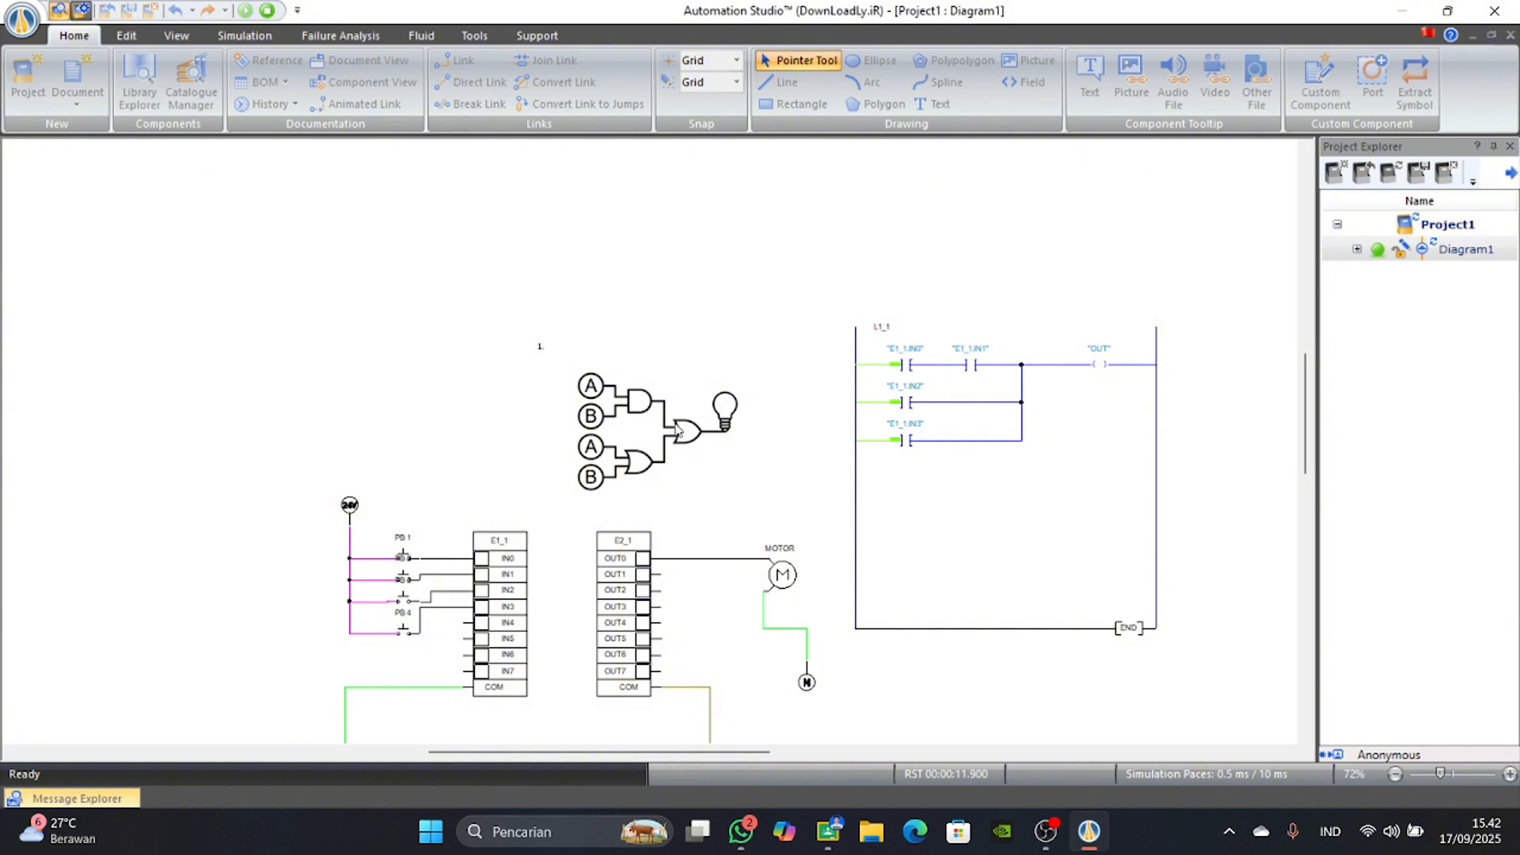
click(404, 637)
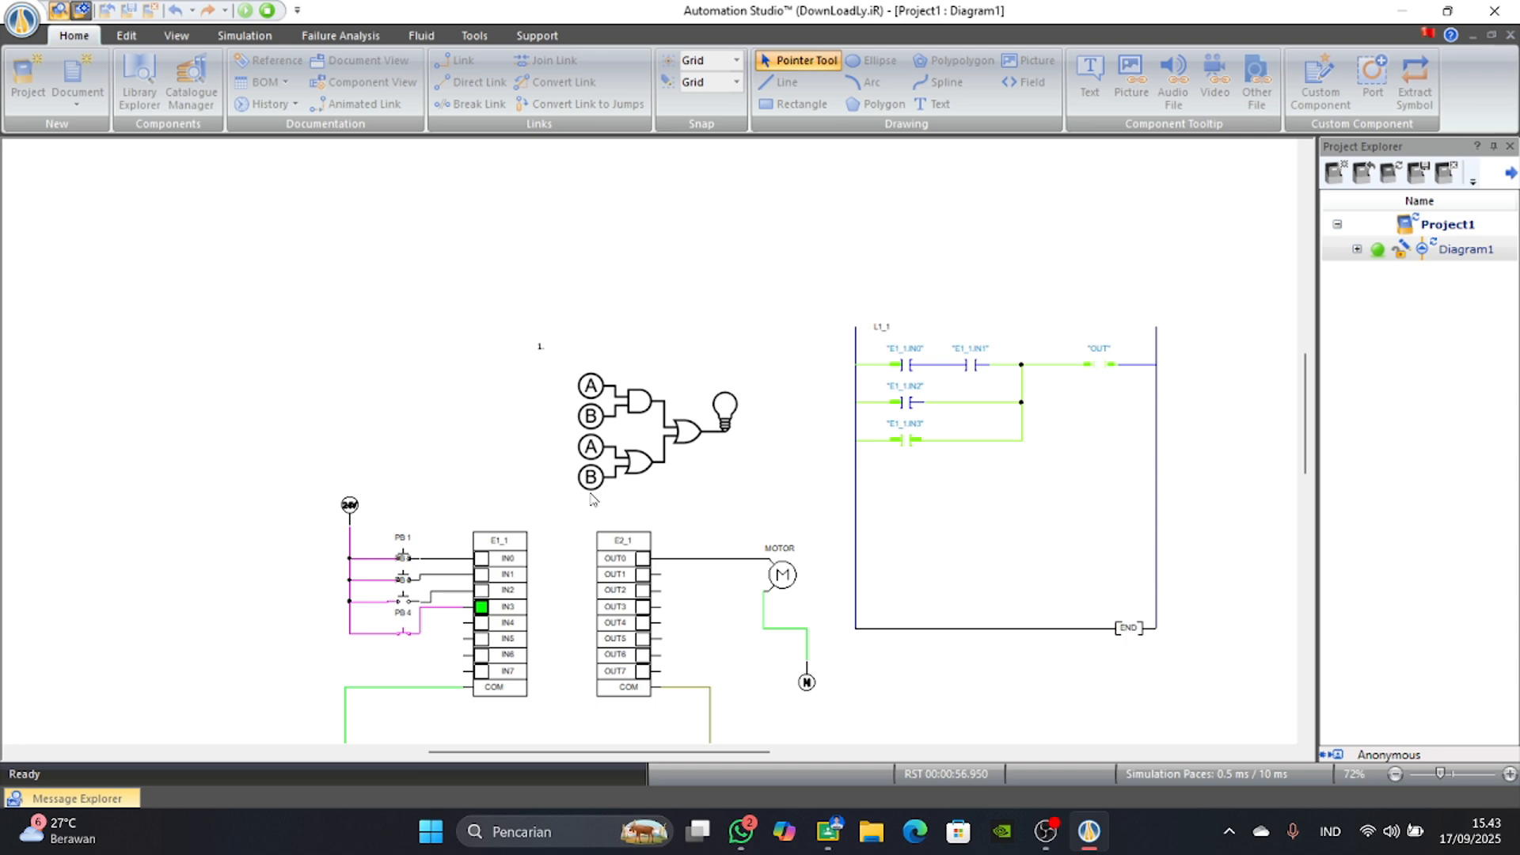
scroll(824, 541, down, 1)
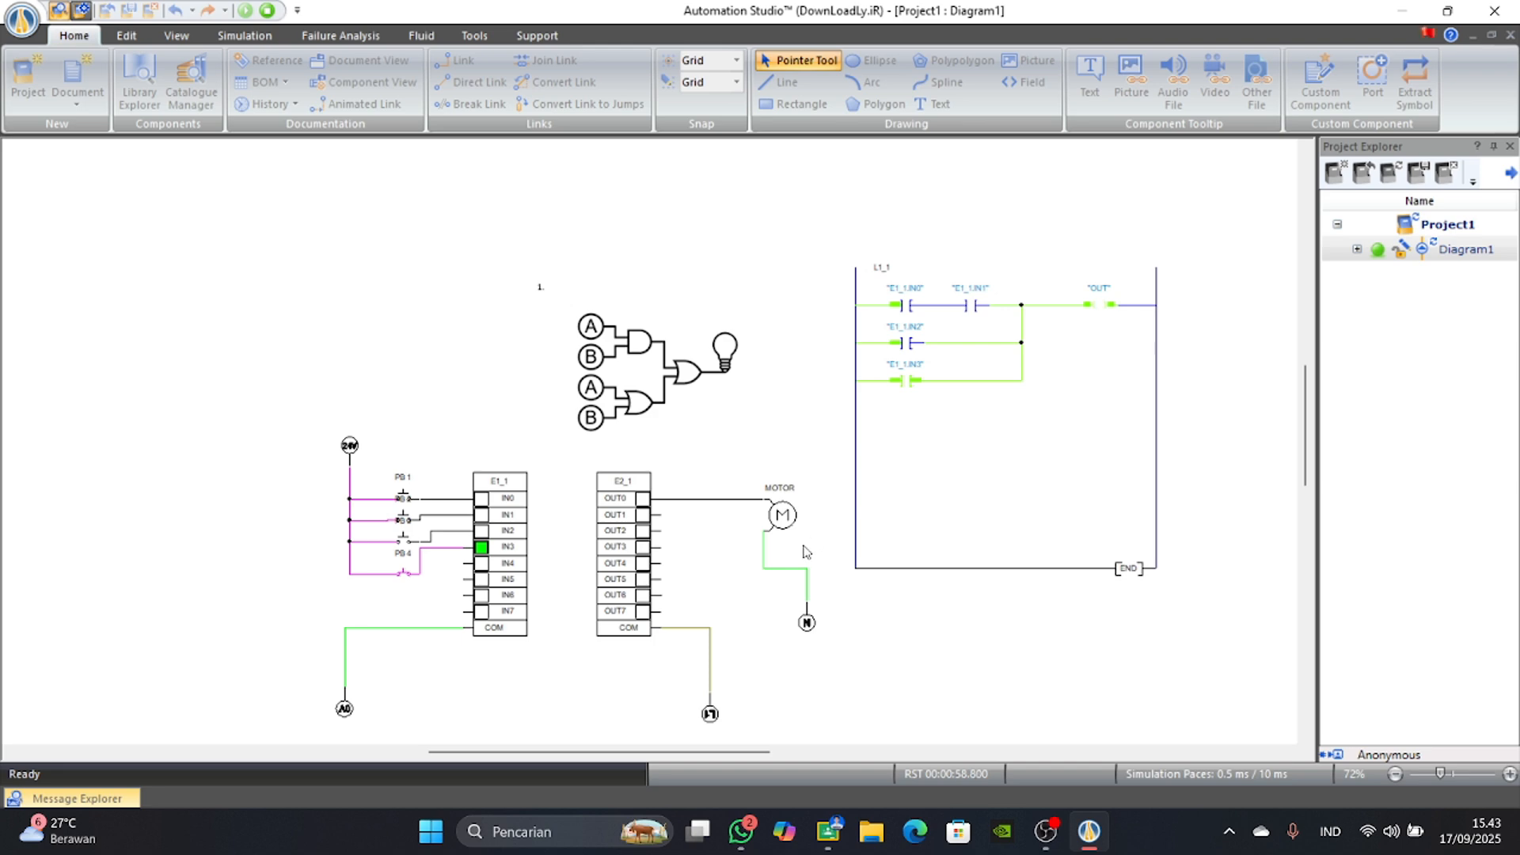
click(409, 552)
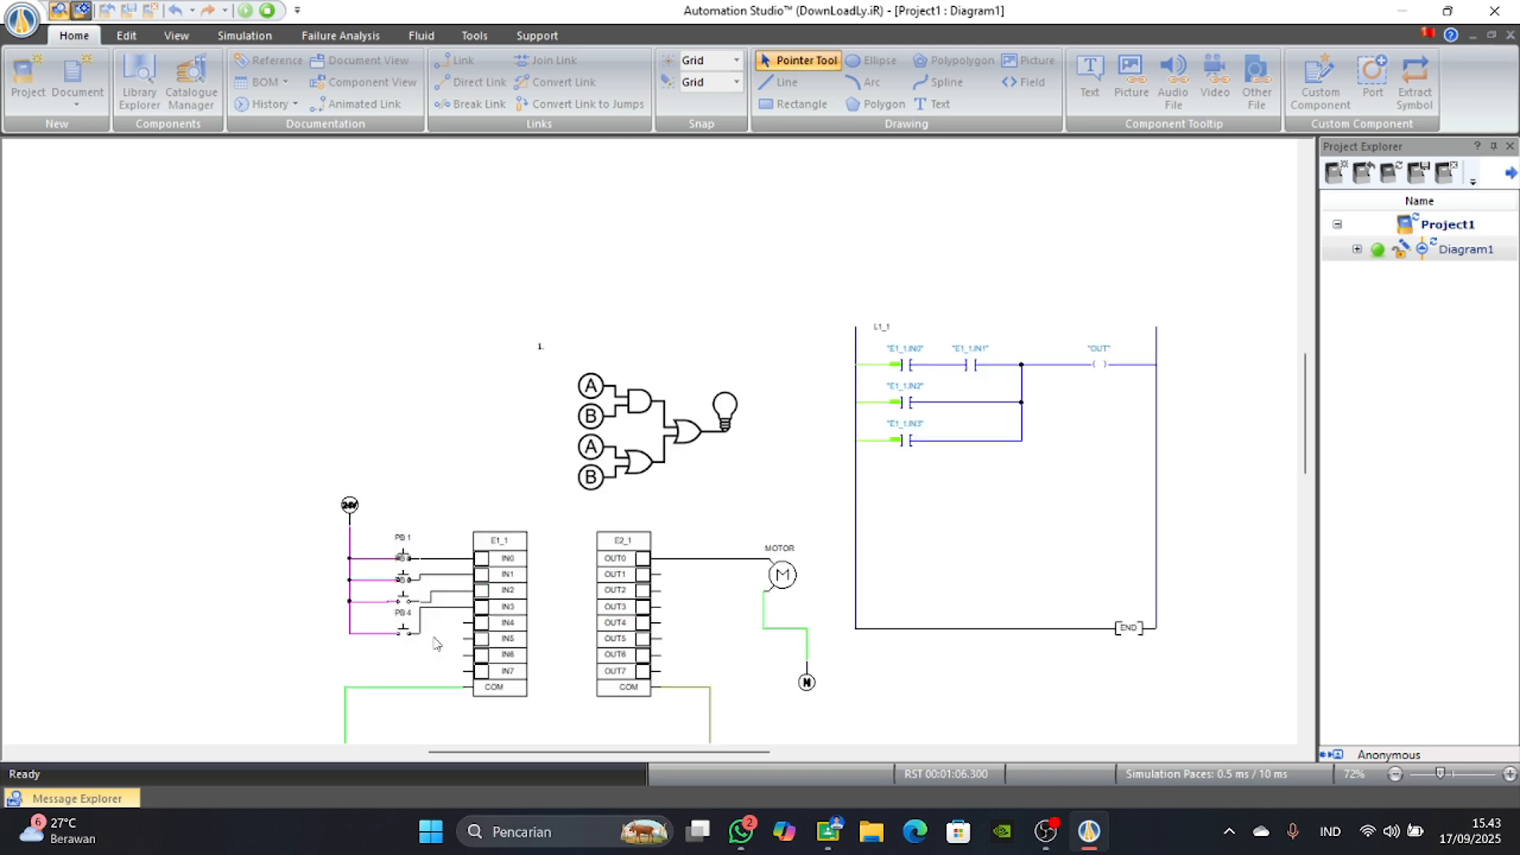
Actuate PB 1 and PB 2 one at a time to test the two series contacts individually.
scroll(438, 646, up, 2)
scroll(644, 549, down, 2)
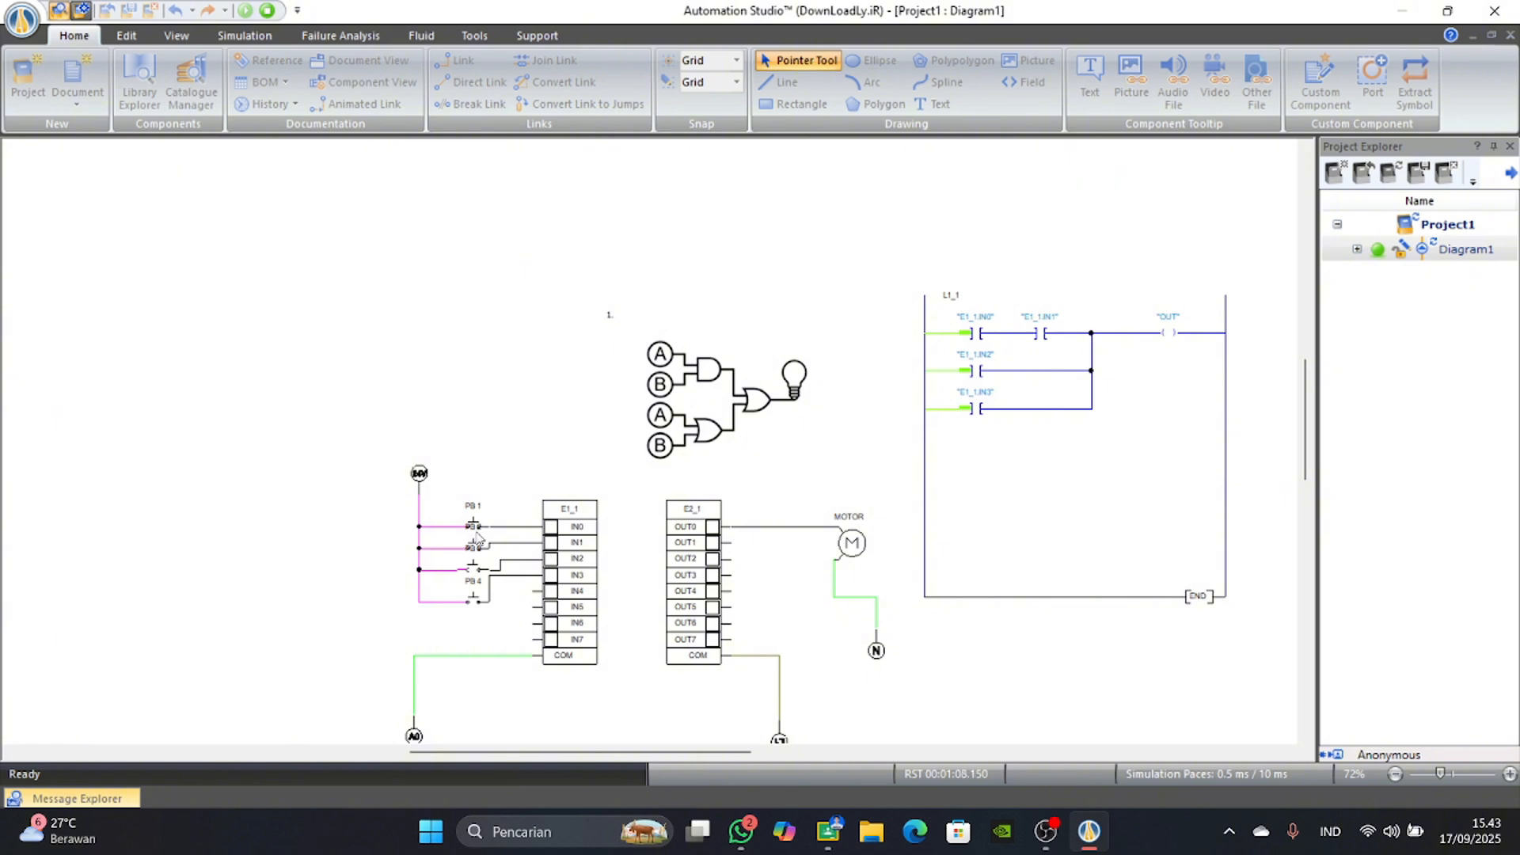
click(473, 528)
click(474, 548)
click(476, 528)
click(476, 528)
scroll(475, 559, up, 2)
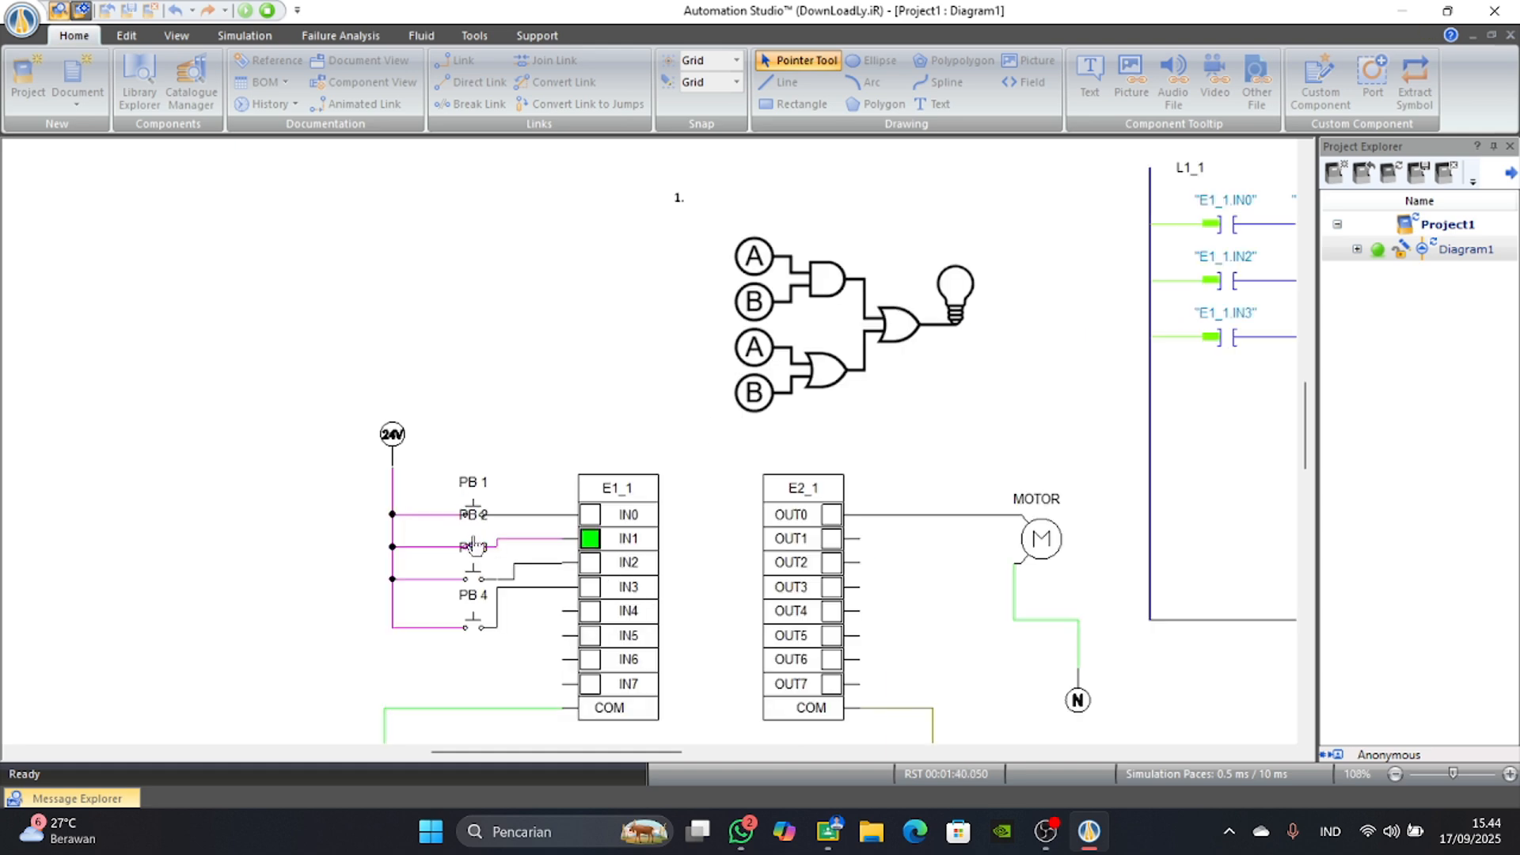
scroll(476, 566, up, 1)
scroll(477, 577, down, 2)
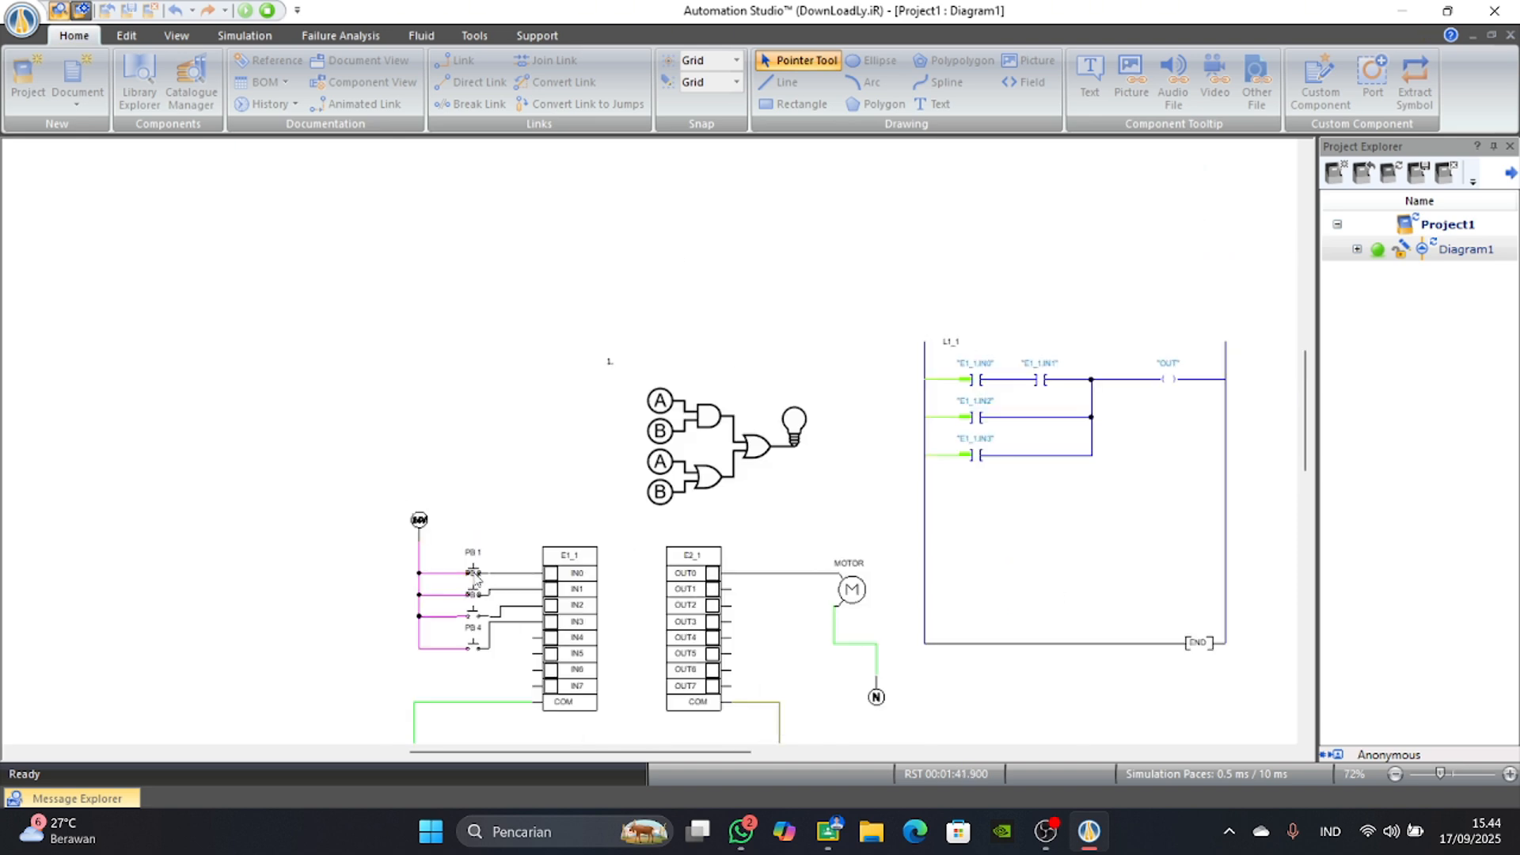
Switch PB 1 and PB 2 on together and off again, repeatedly, to test the AND branch.
click(474, 572)
click(474, 595)
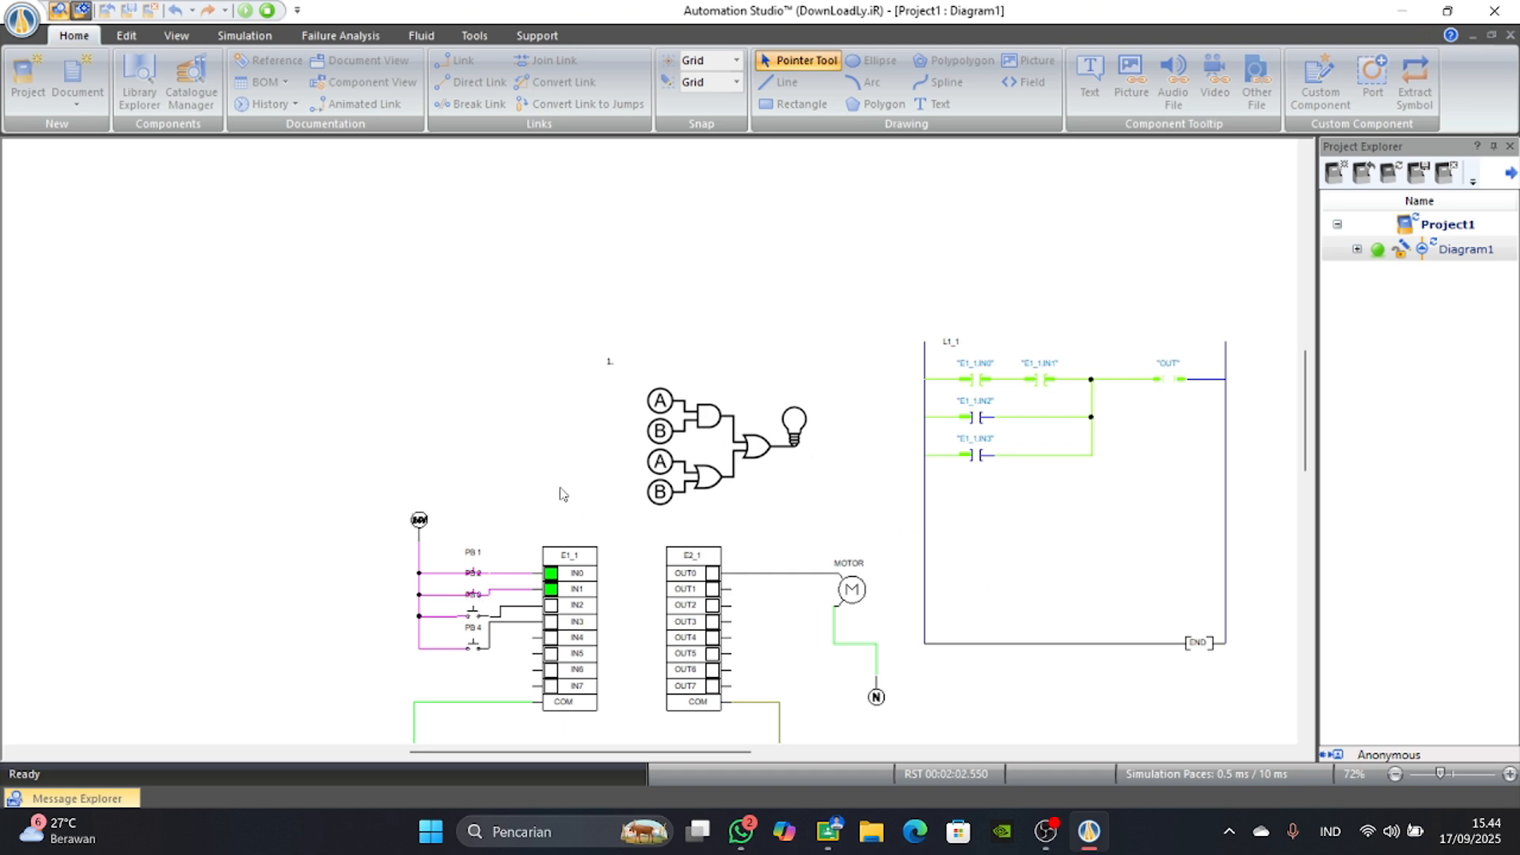
click(474, 572)
click(474, 594)
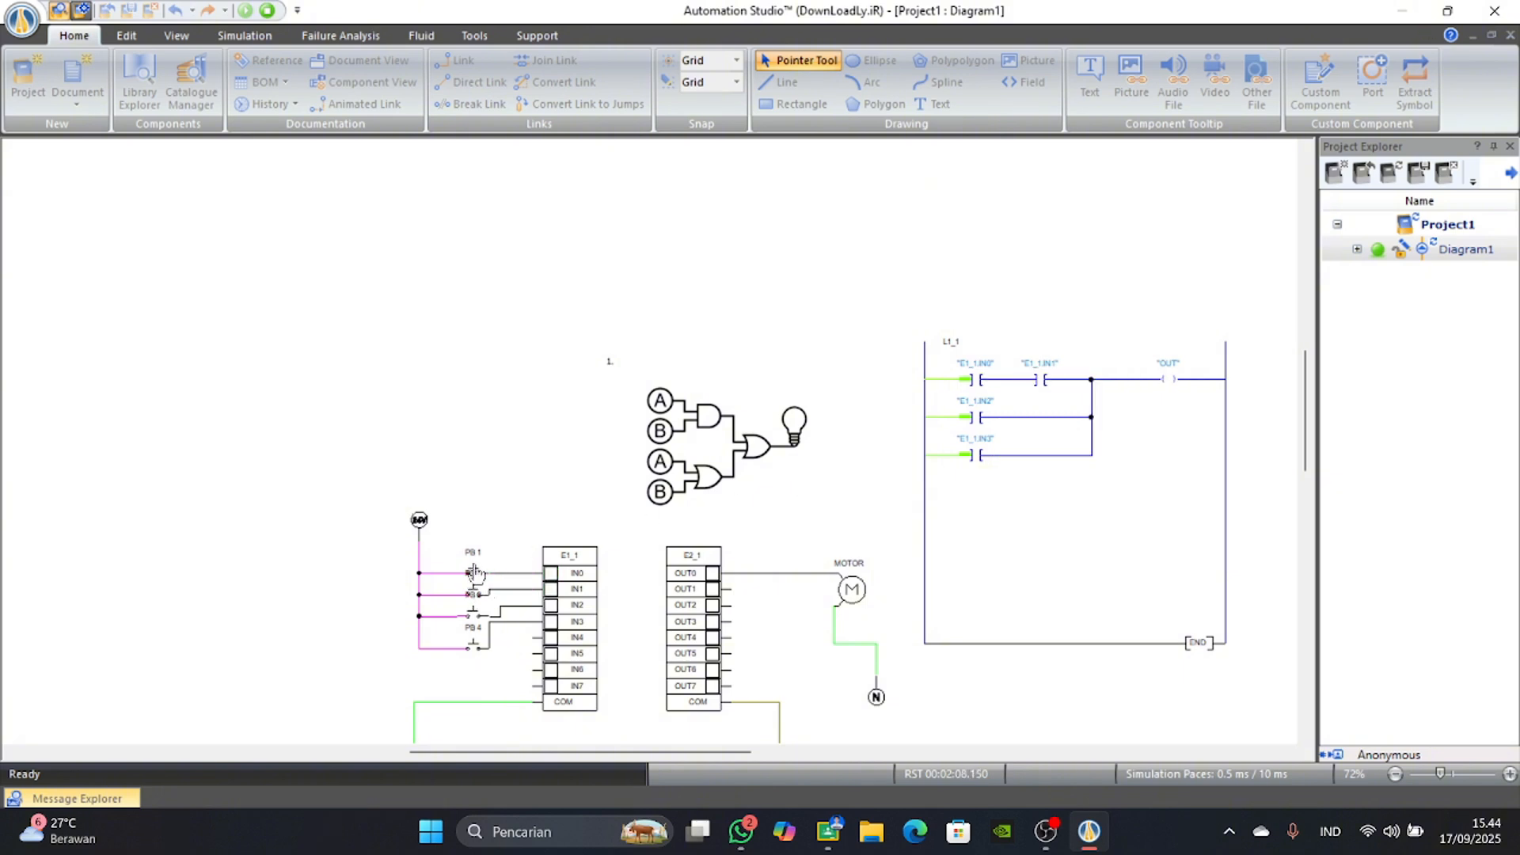
click(475, 598)
click(475, 573)
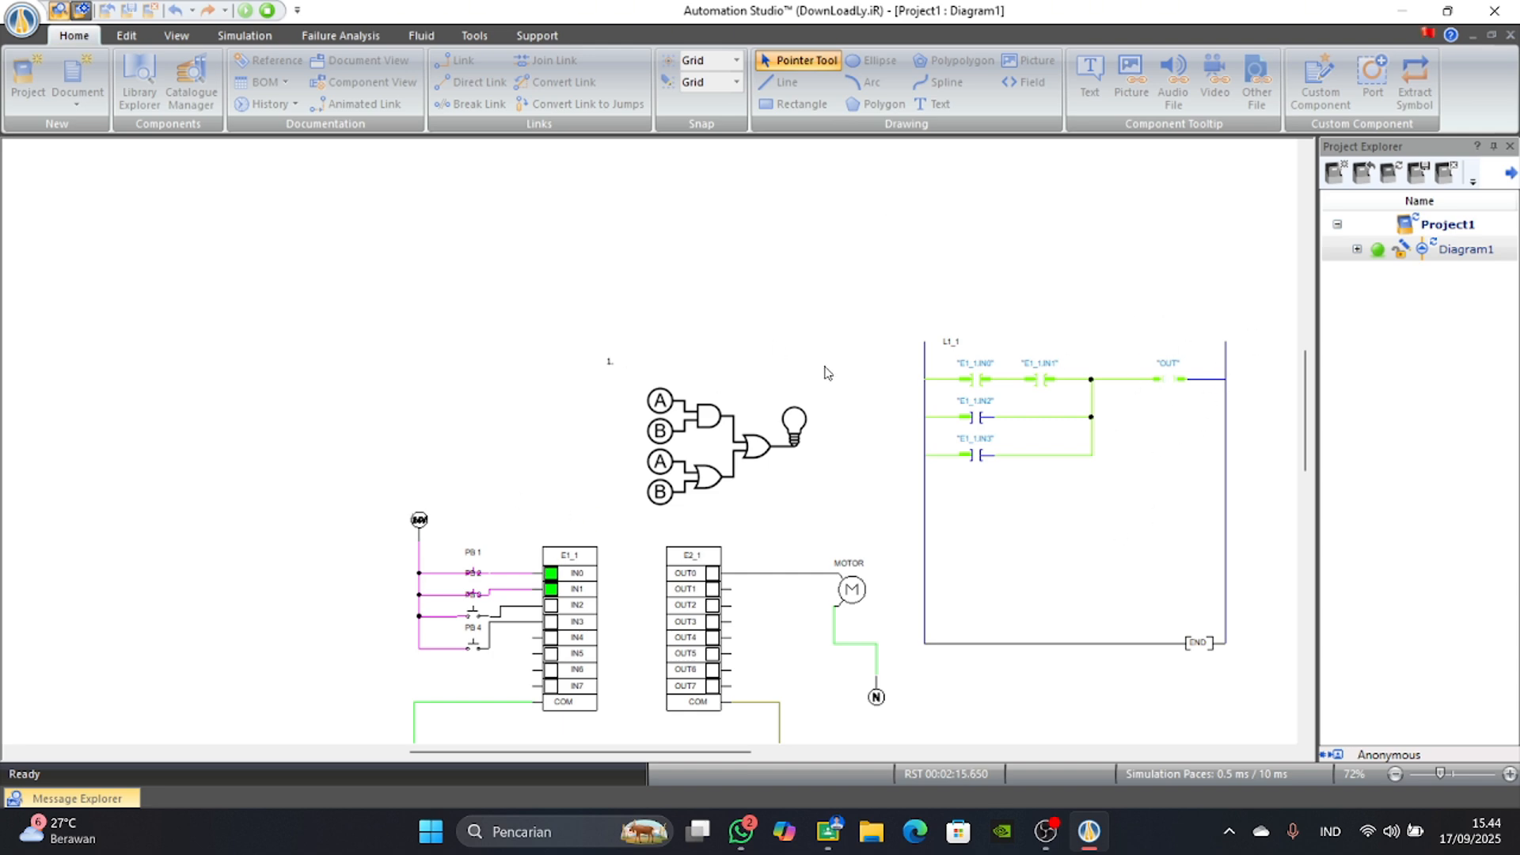
click(475, 572)
click(475, 593)
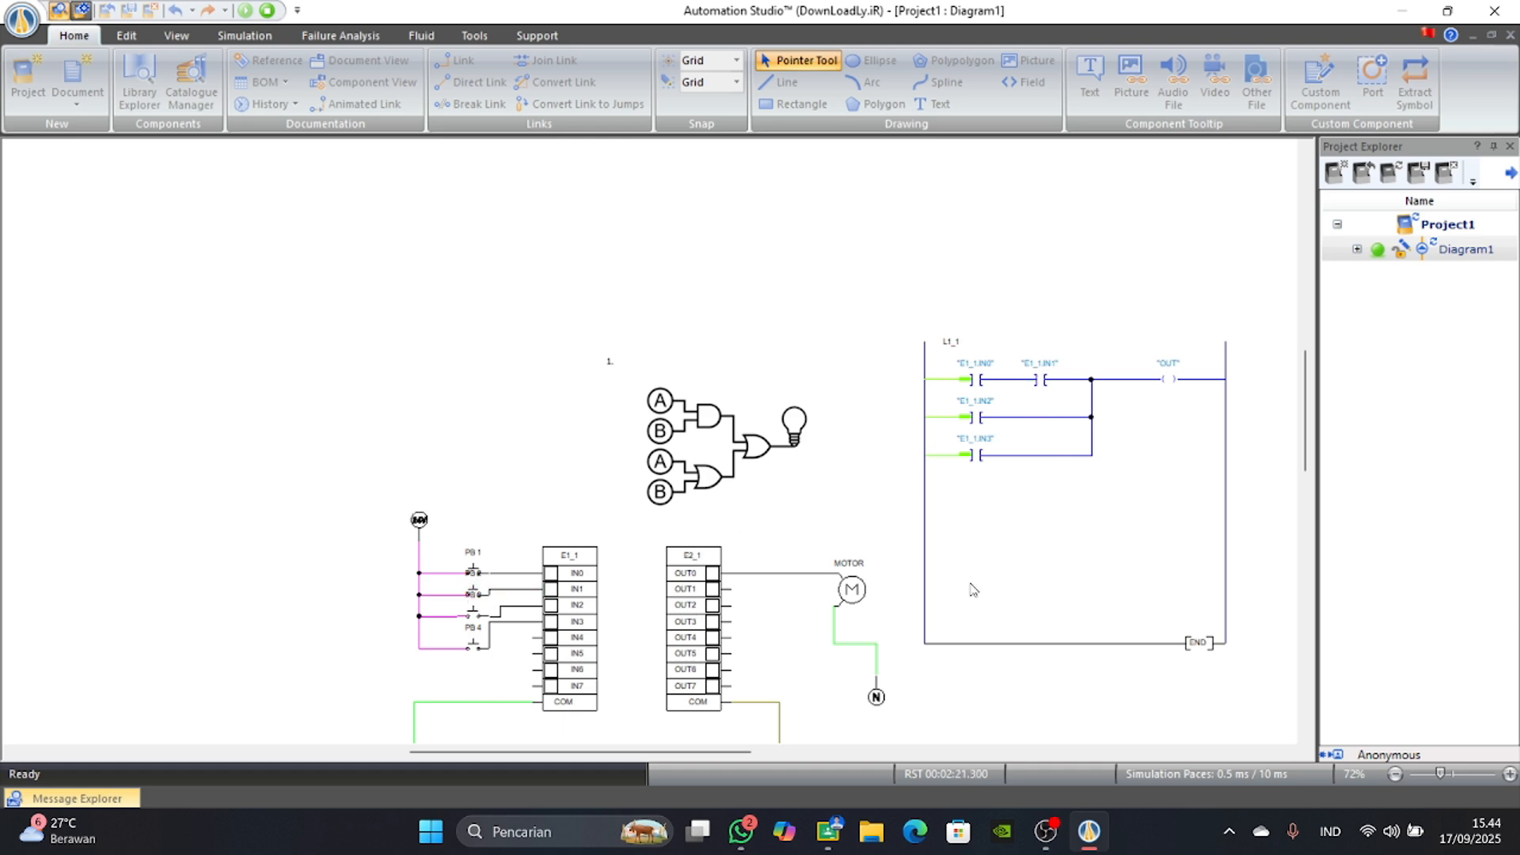
Actuate PB 3 and PB 4 one at a time to test the IN2 and IN3 parallel branches individually.
click(474, 615)
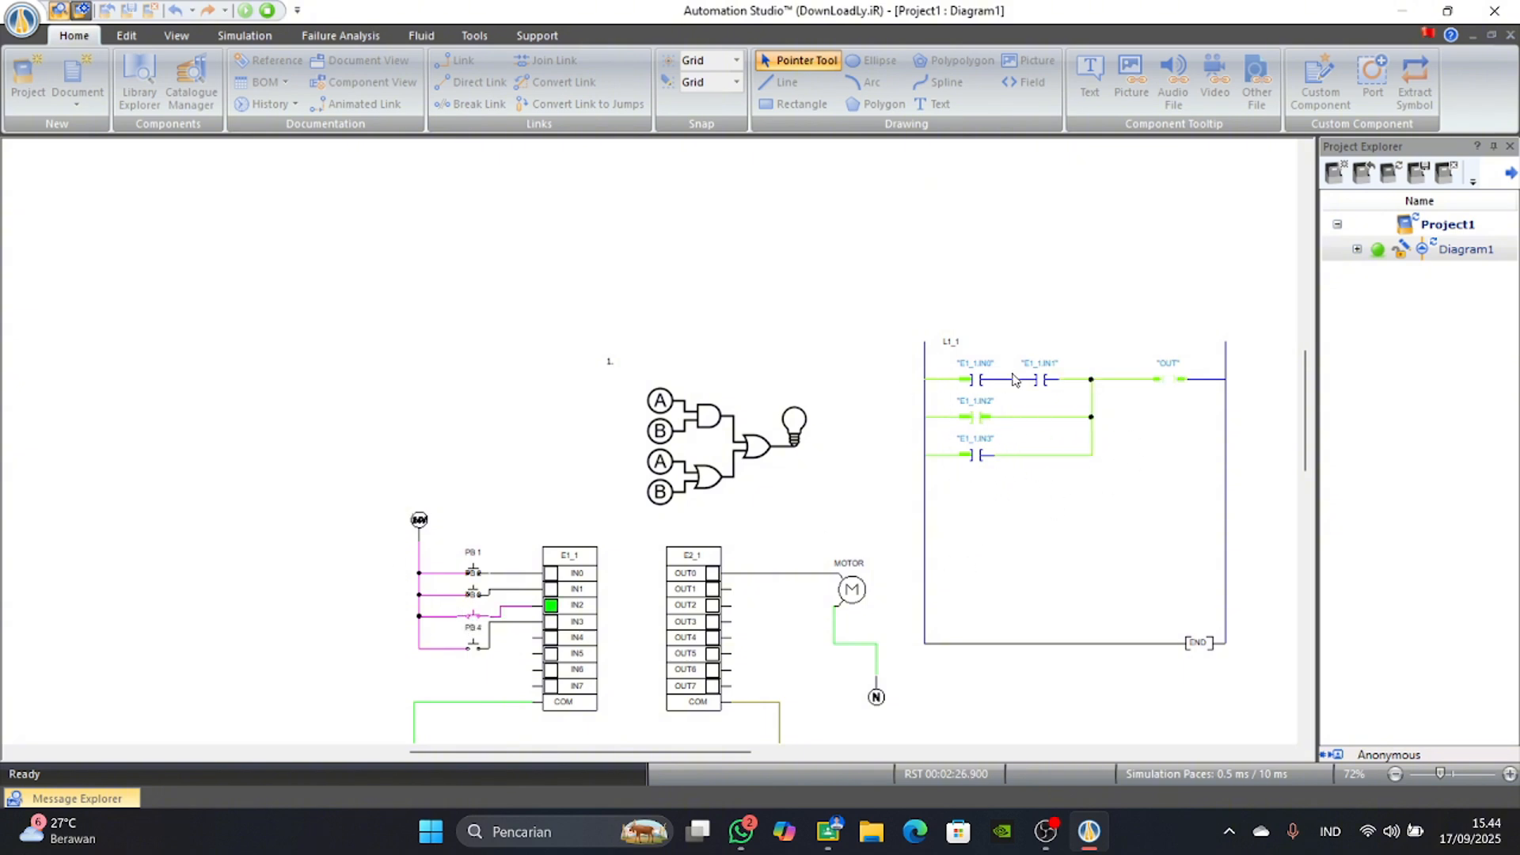
click(472, 615)
click(476, 648)
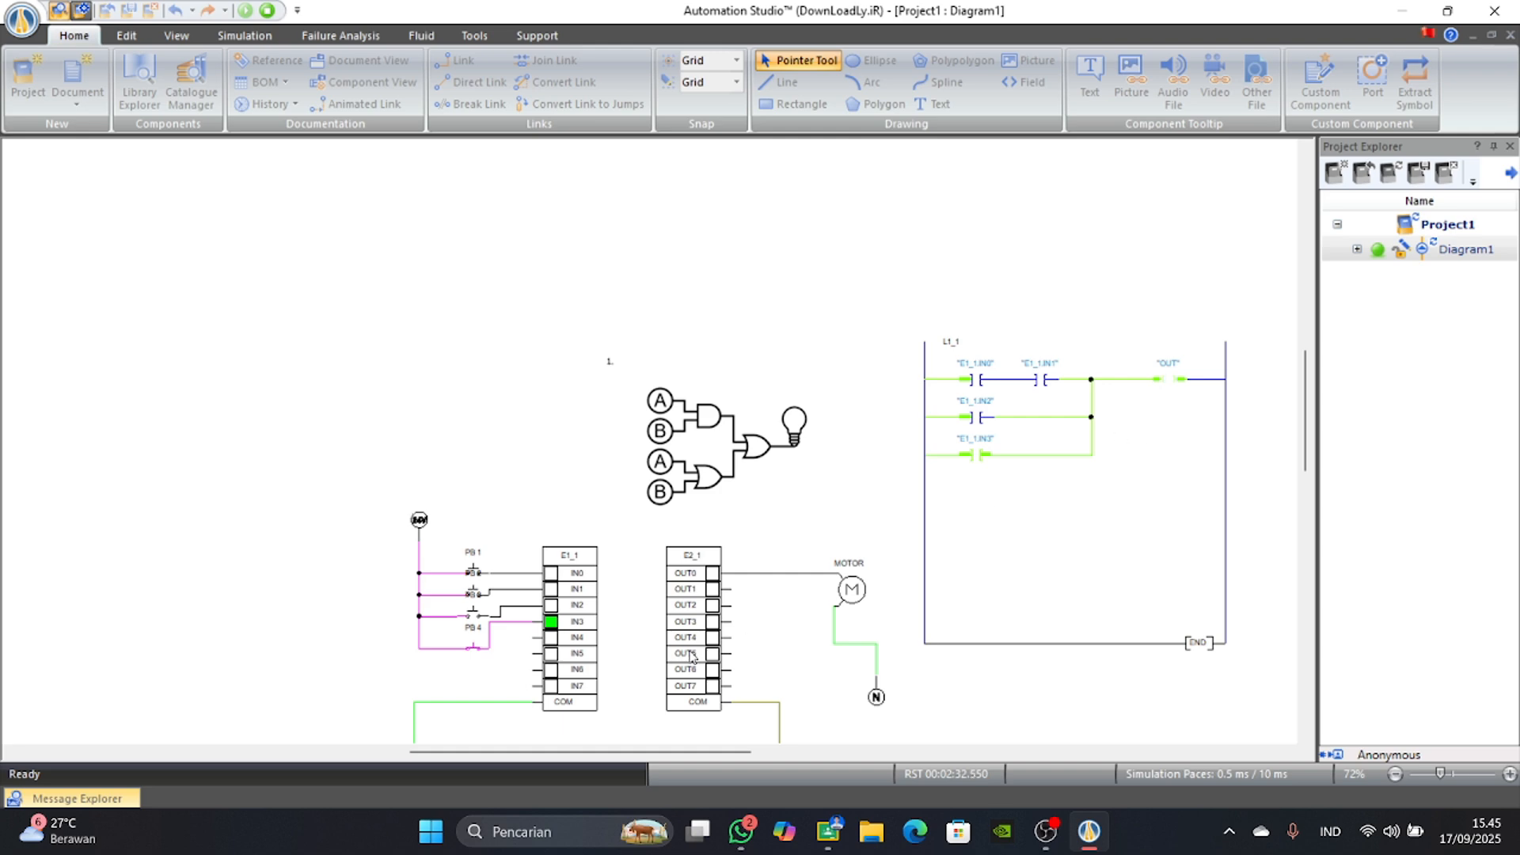
Switch PB 1, PB 2 and PB 3 on together with PB 4 to test the ladder with all four inputs active.
click(472, 615)
click(476, 616)
click(474, 615)
click(474, 594)
click(473, 572)
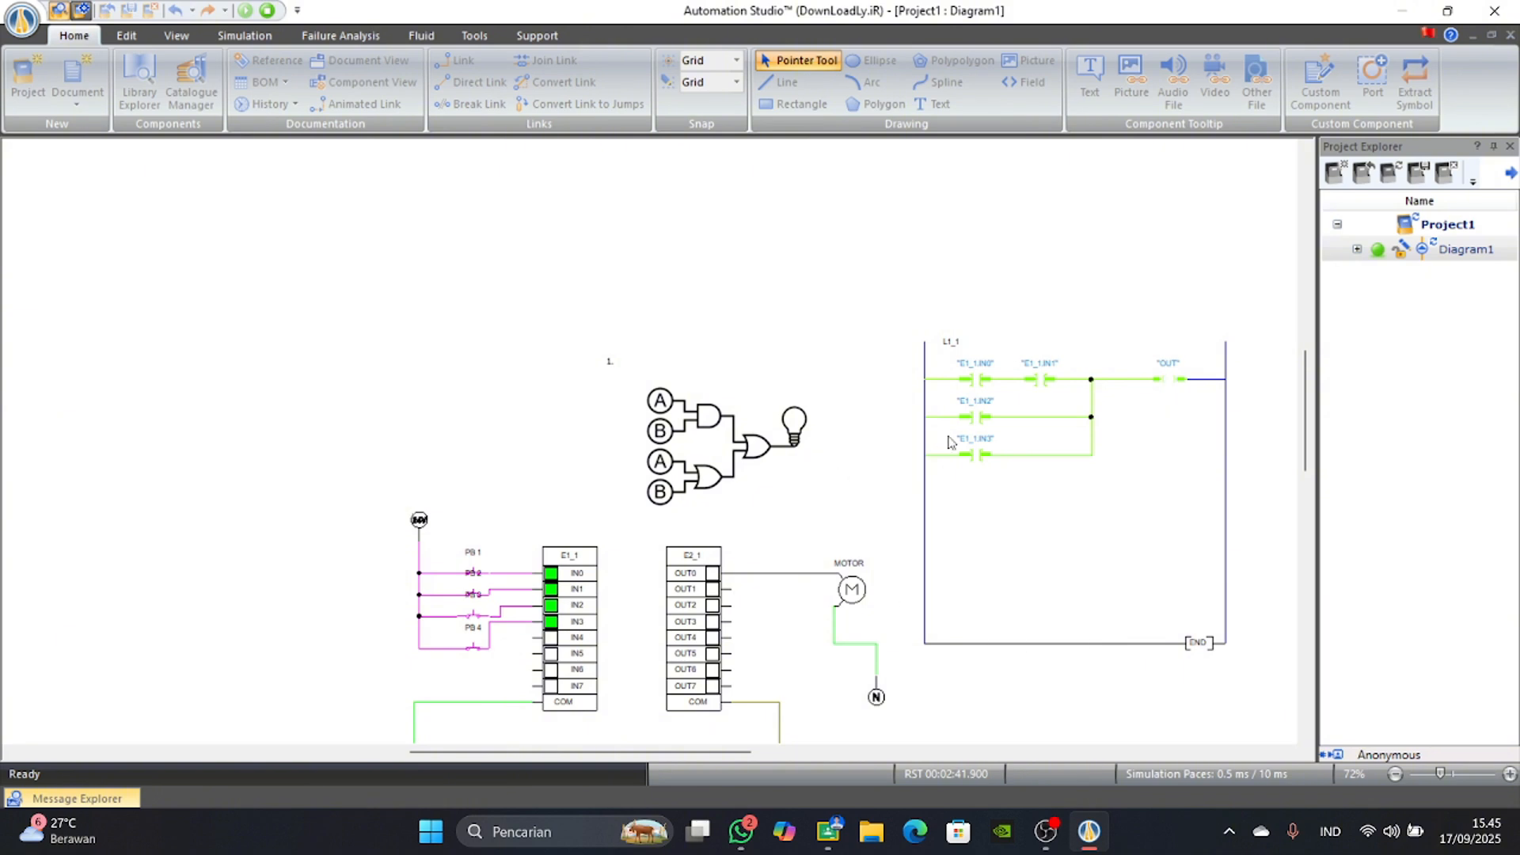
scroll(871, 586, down, 4)
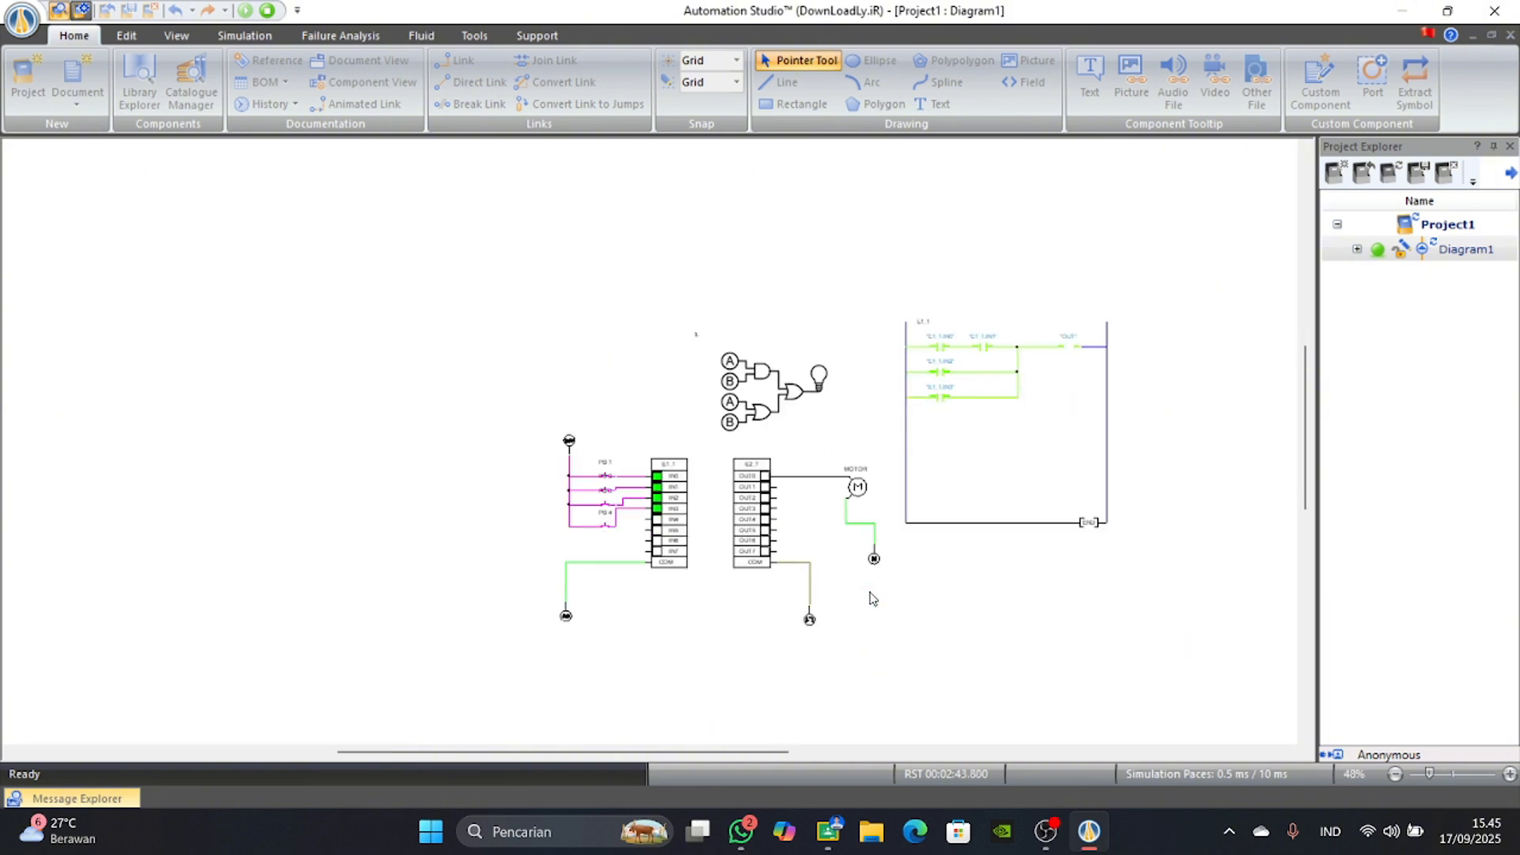
scroll(871, 599, up, 4)
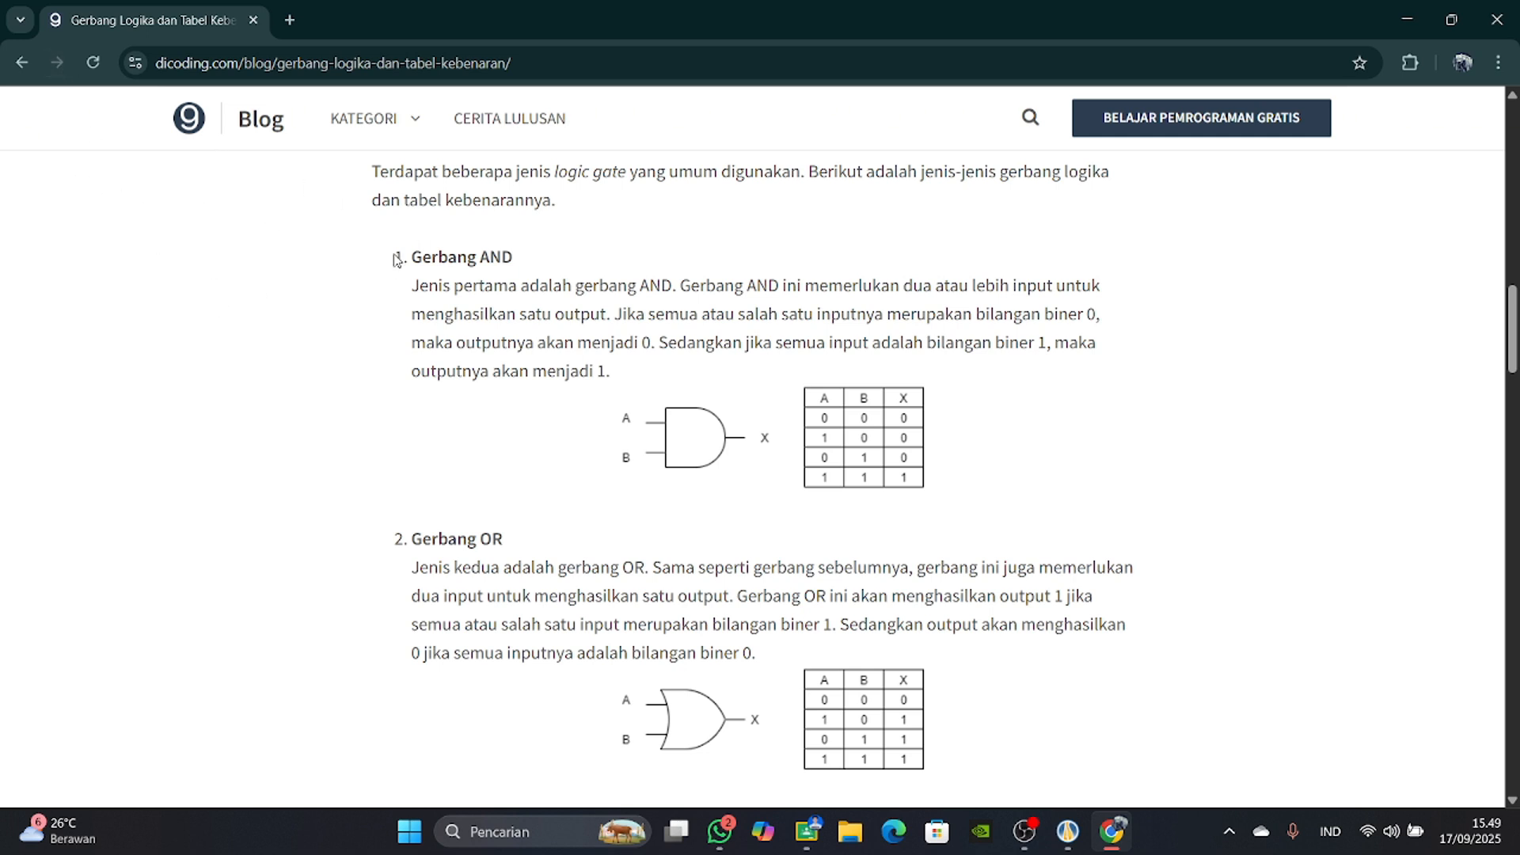
Review the Gerbang AND and Gerbang OR sections and their truth tables on the dicoding.com page in the browser.
drag(401, 260, 536, 267)
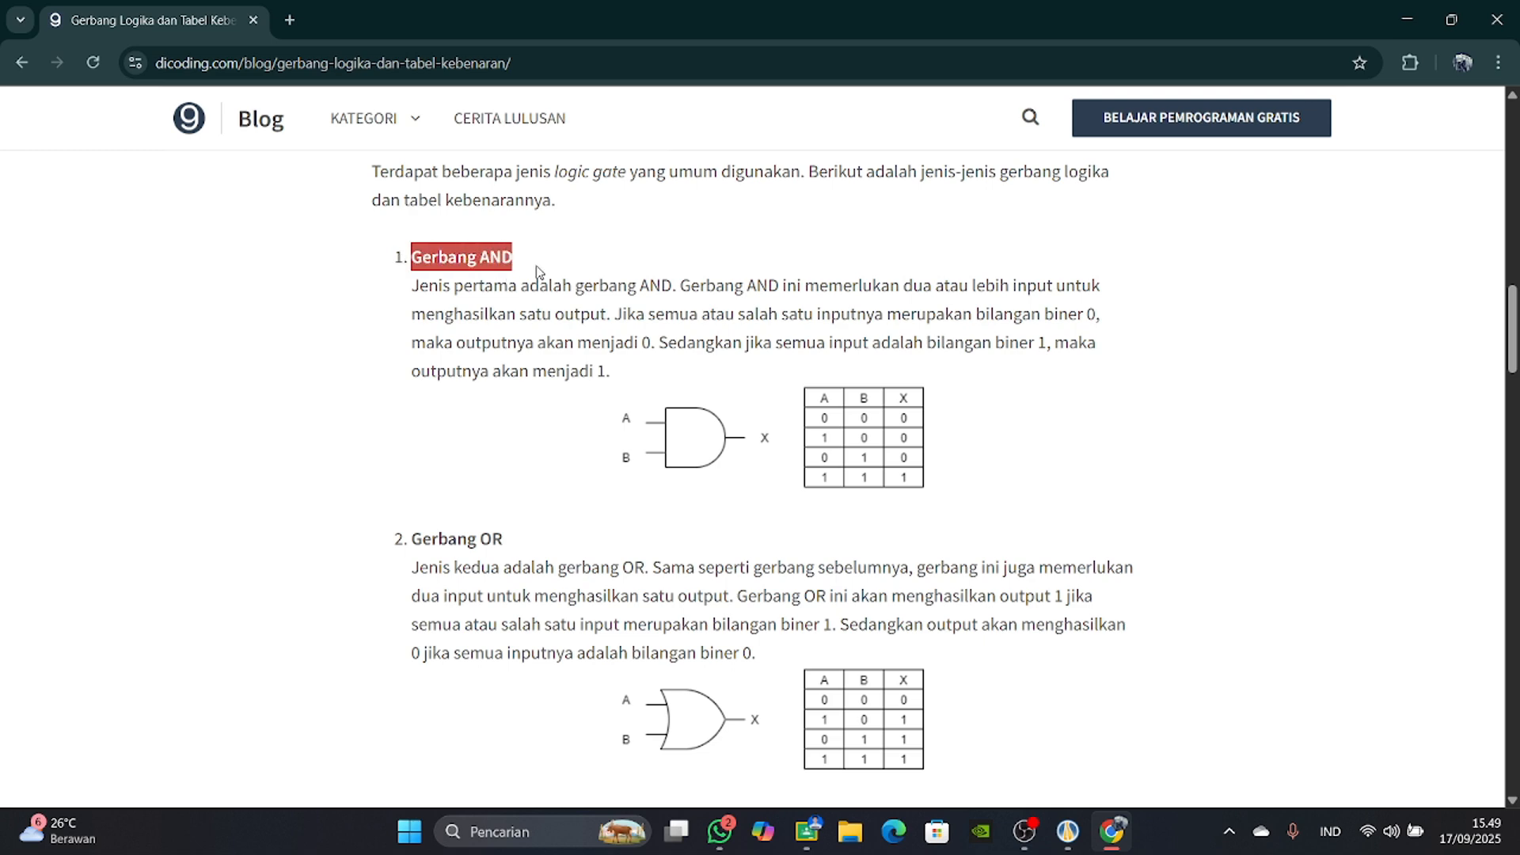
drag(413, 529, 467, 540)
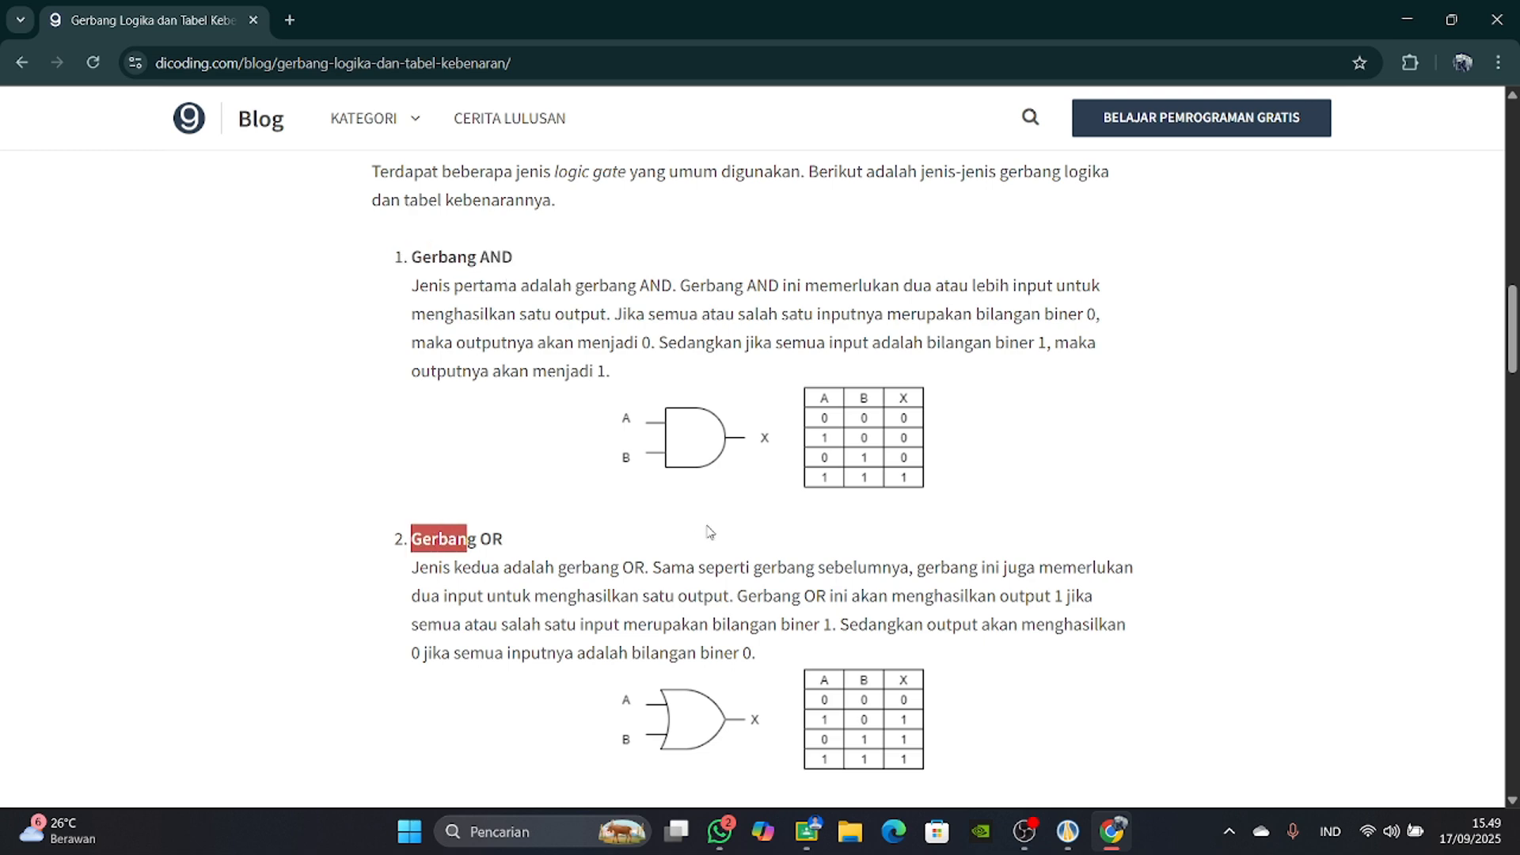
scroll(830, 472, down, 1)
scroll(909, 586, up, 1)
Compare the logic gate drawing and ladder in Automation Studio with the AND and OR truth tables in the browser.
click(1068, 831)
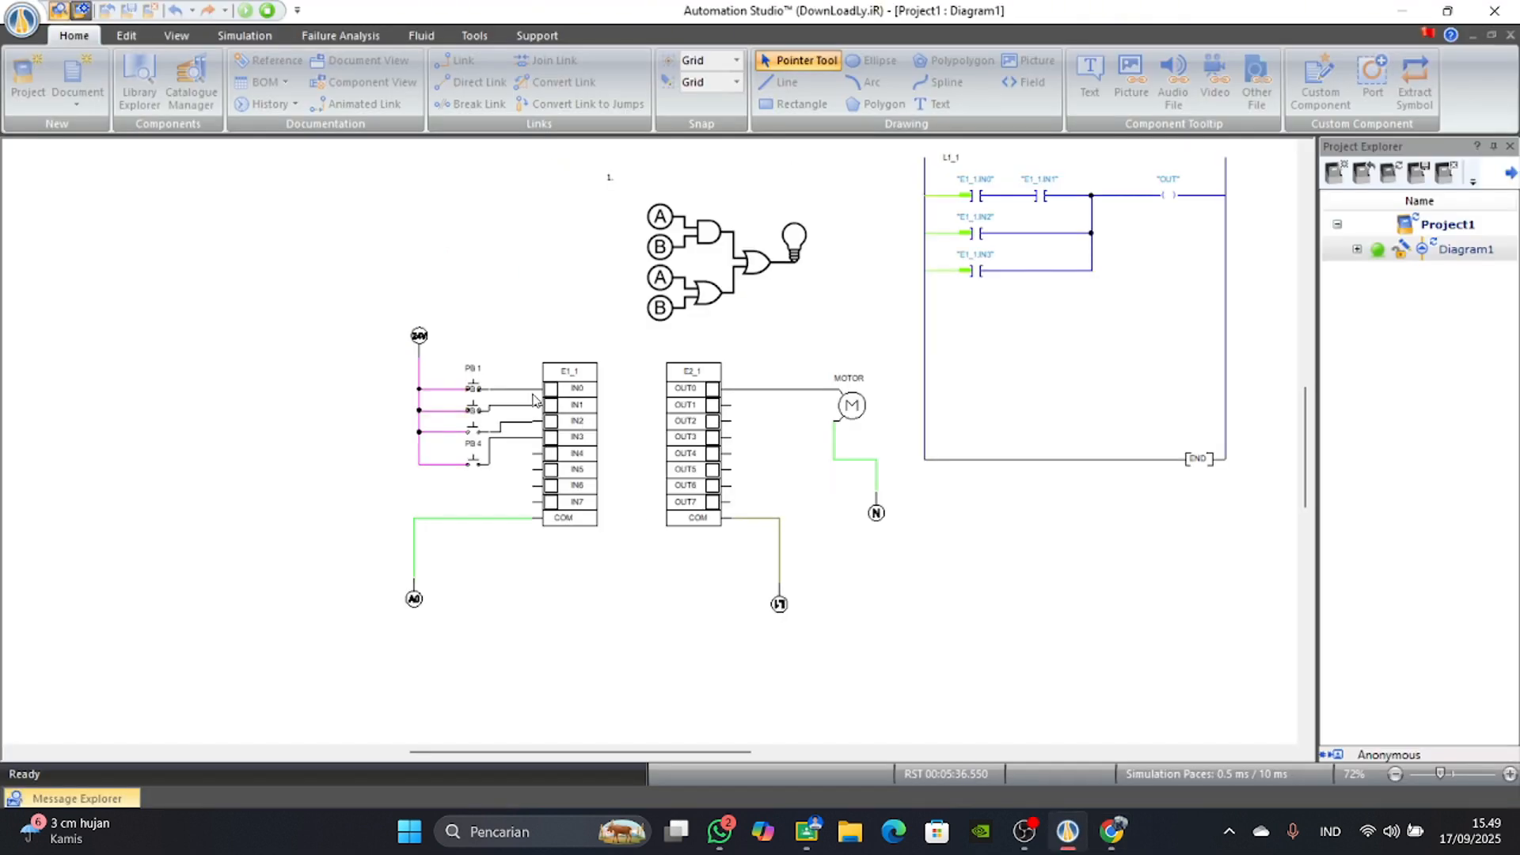
scroll(546, 404, up, 1)
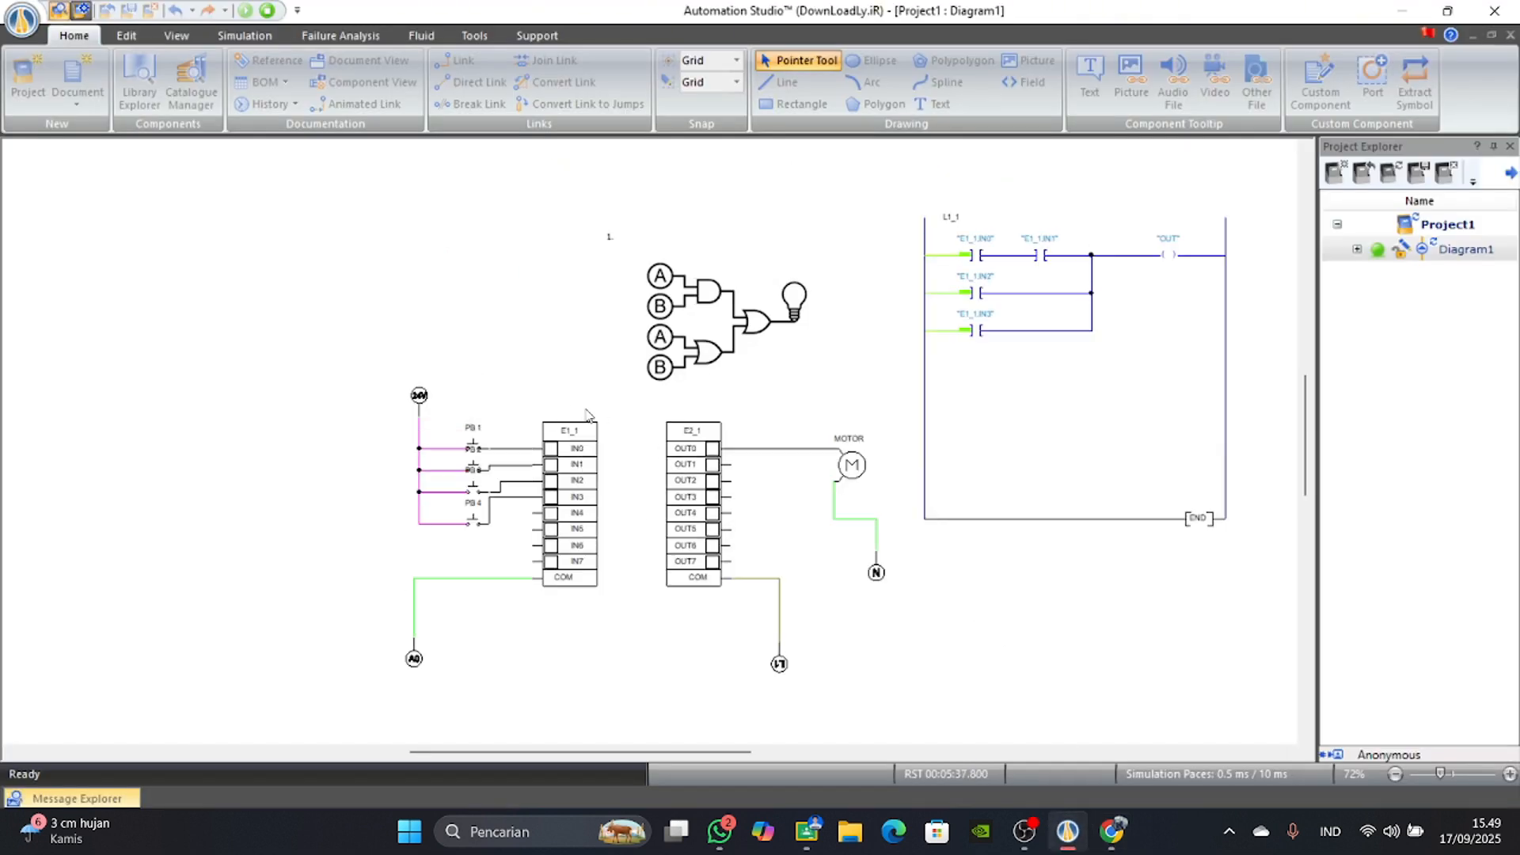
click(1112, 831)
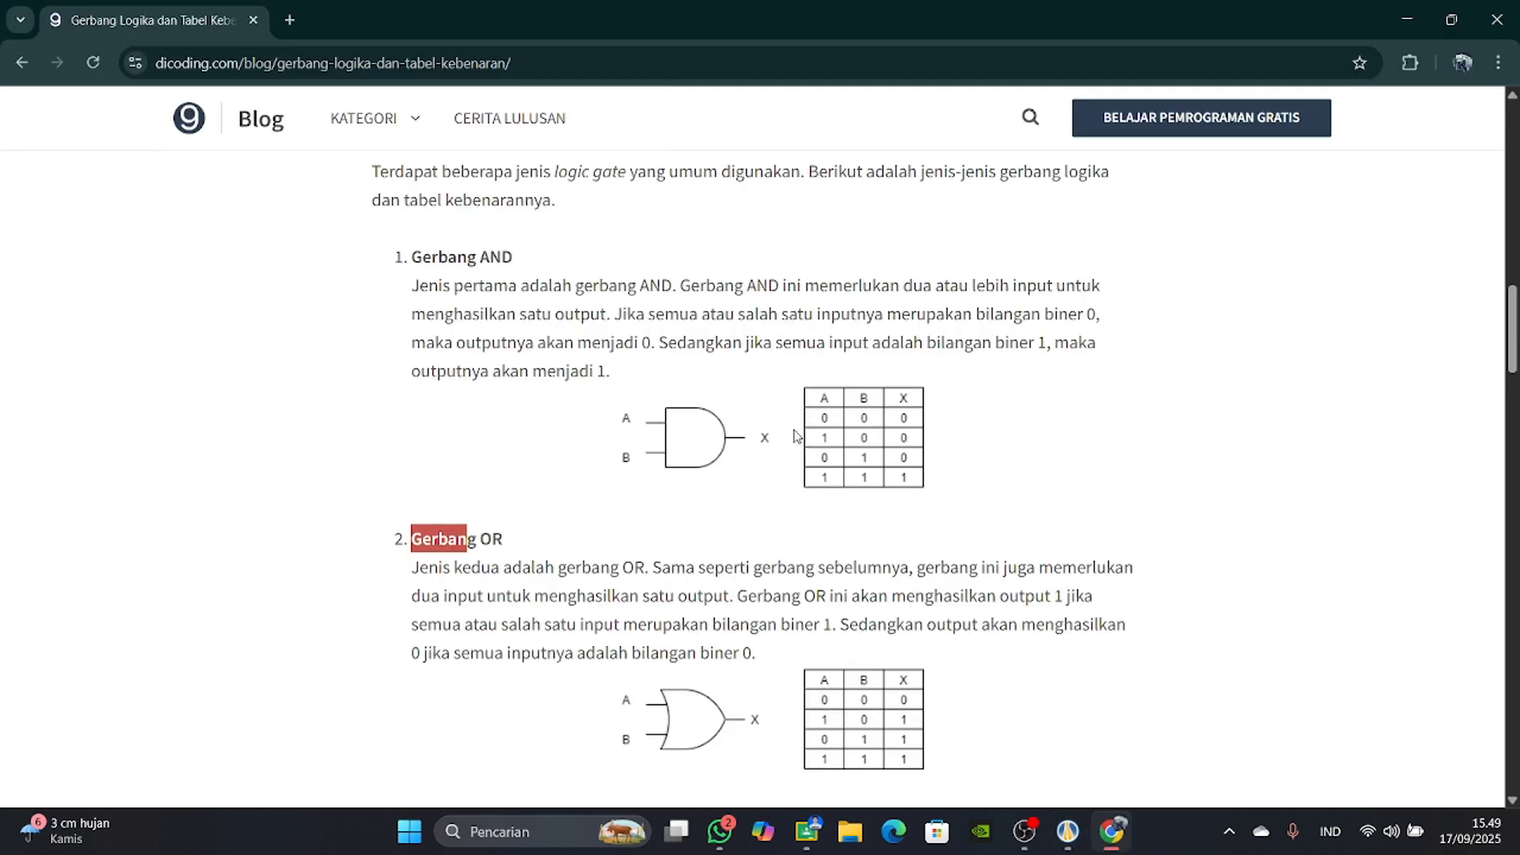
click(1068, 831)
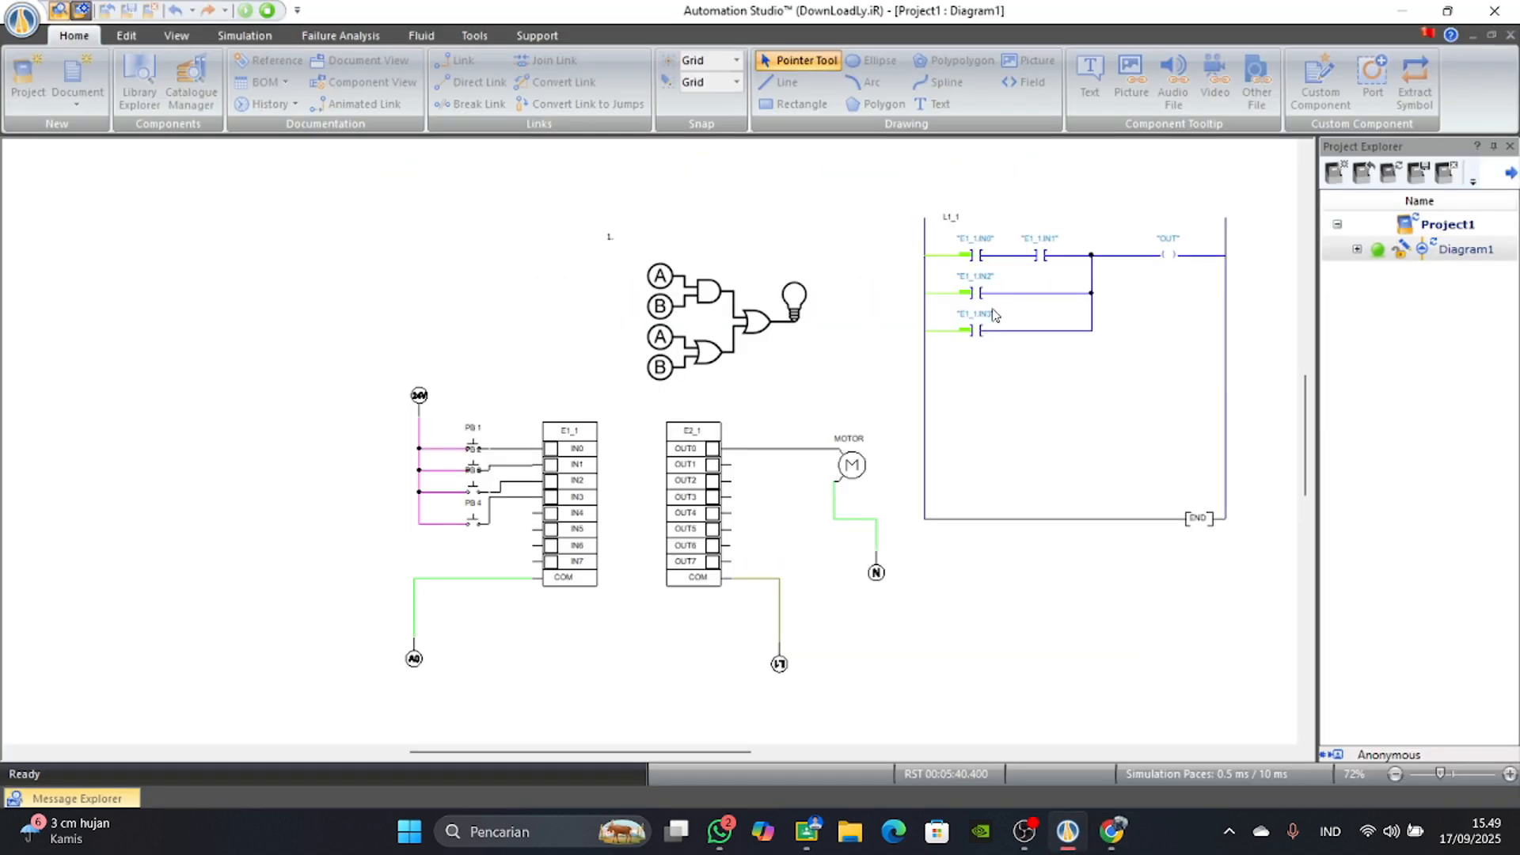
click(1132, 836)
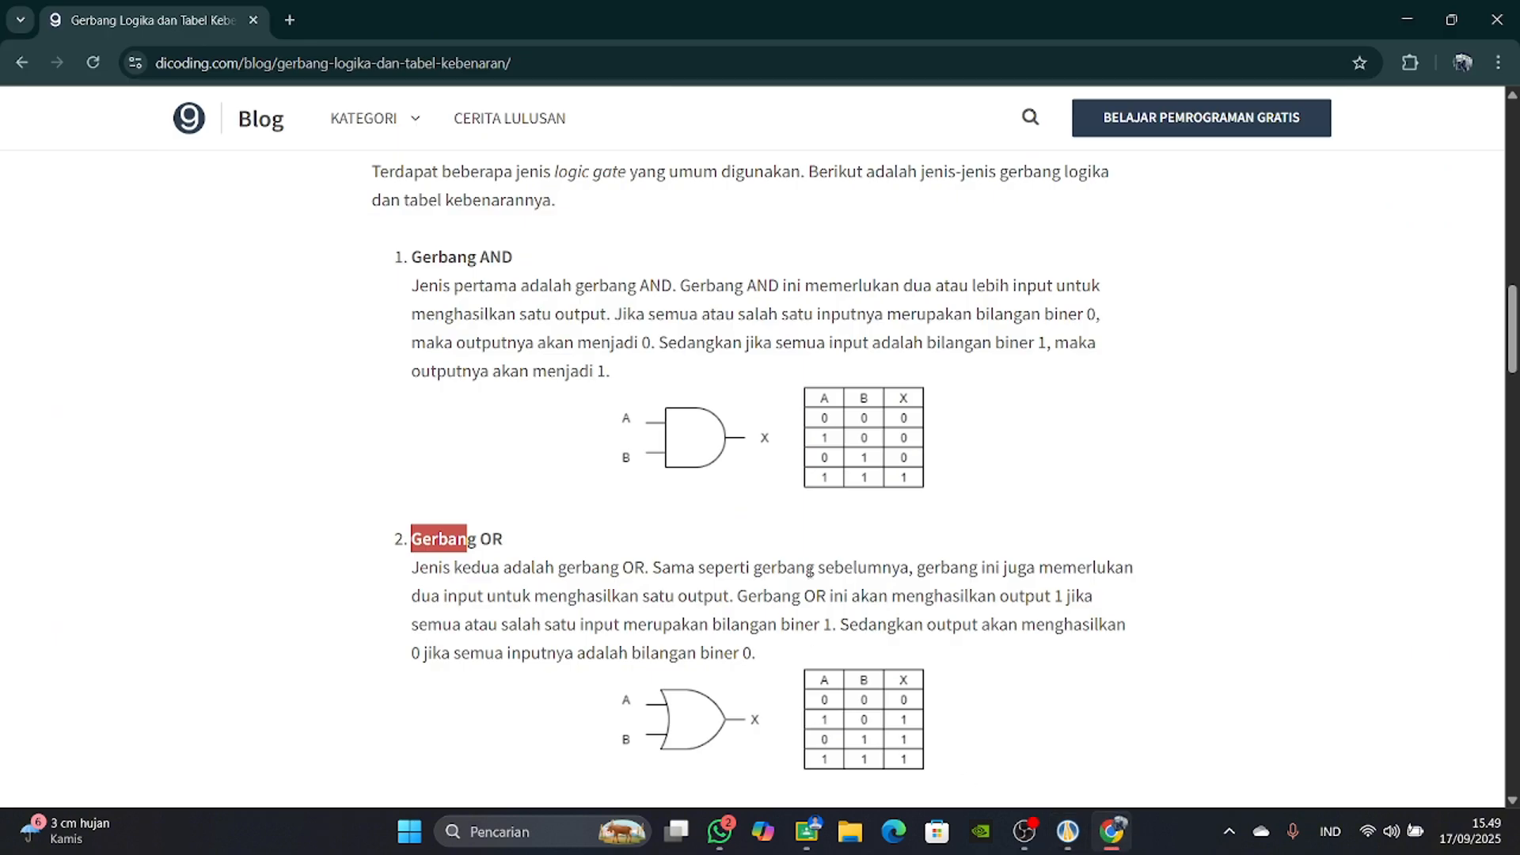
click(1069, 832)
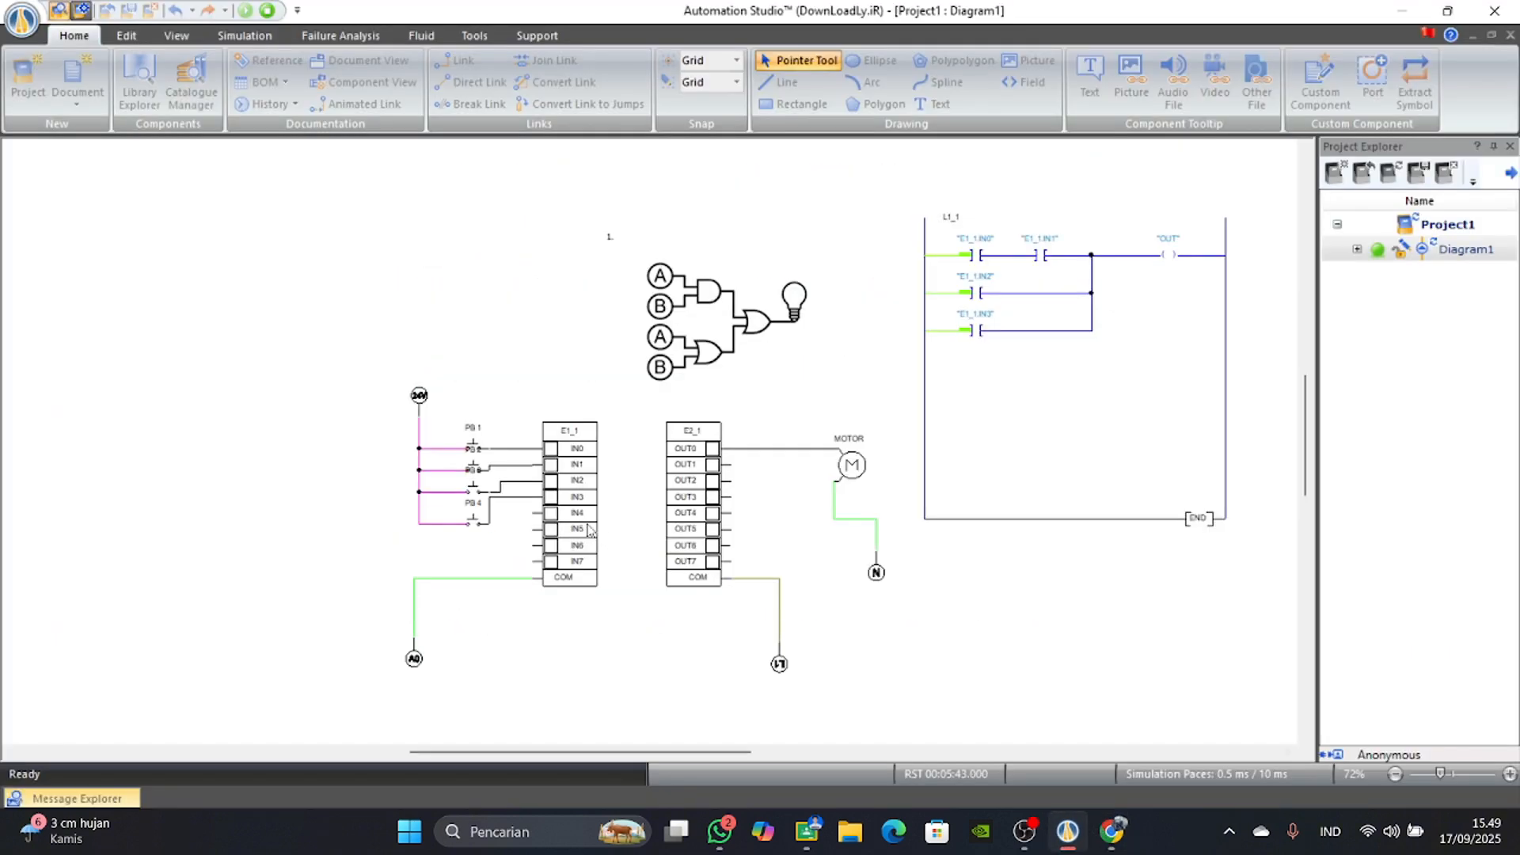
Actuate PB 2 and PB 1 one at a time in Automation Studio and compare each case with the browser's AND truth table.
scroll(453, 459, down, 3)
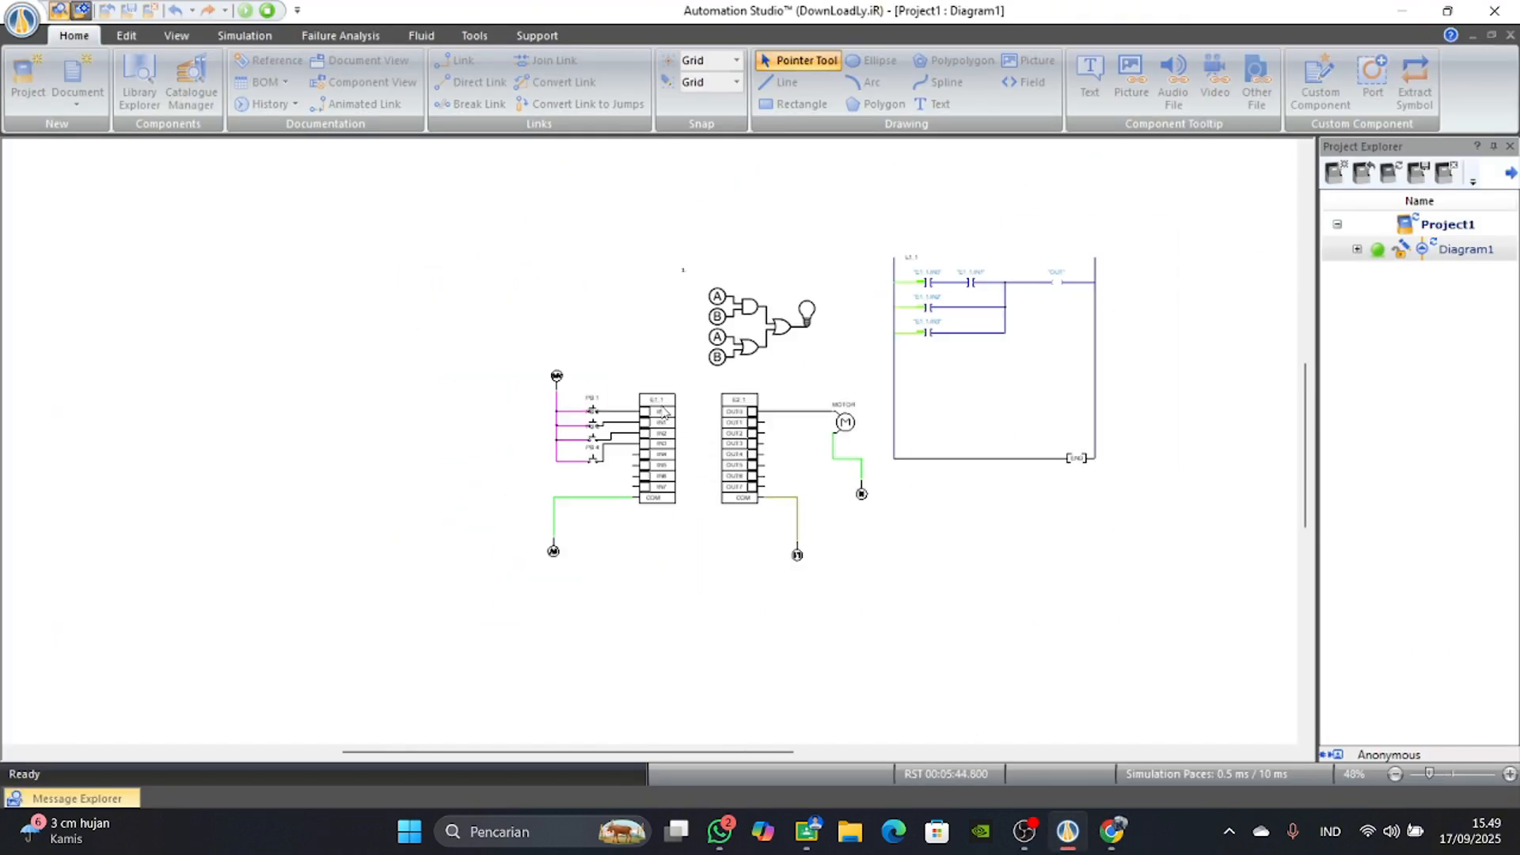
click(560, 435)
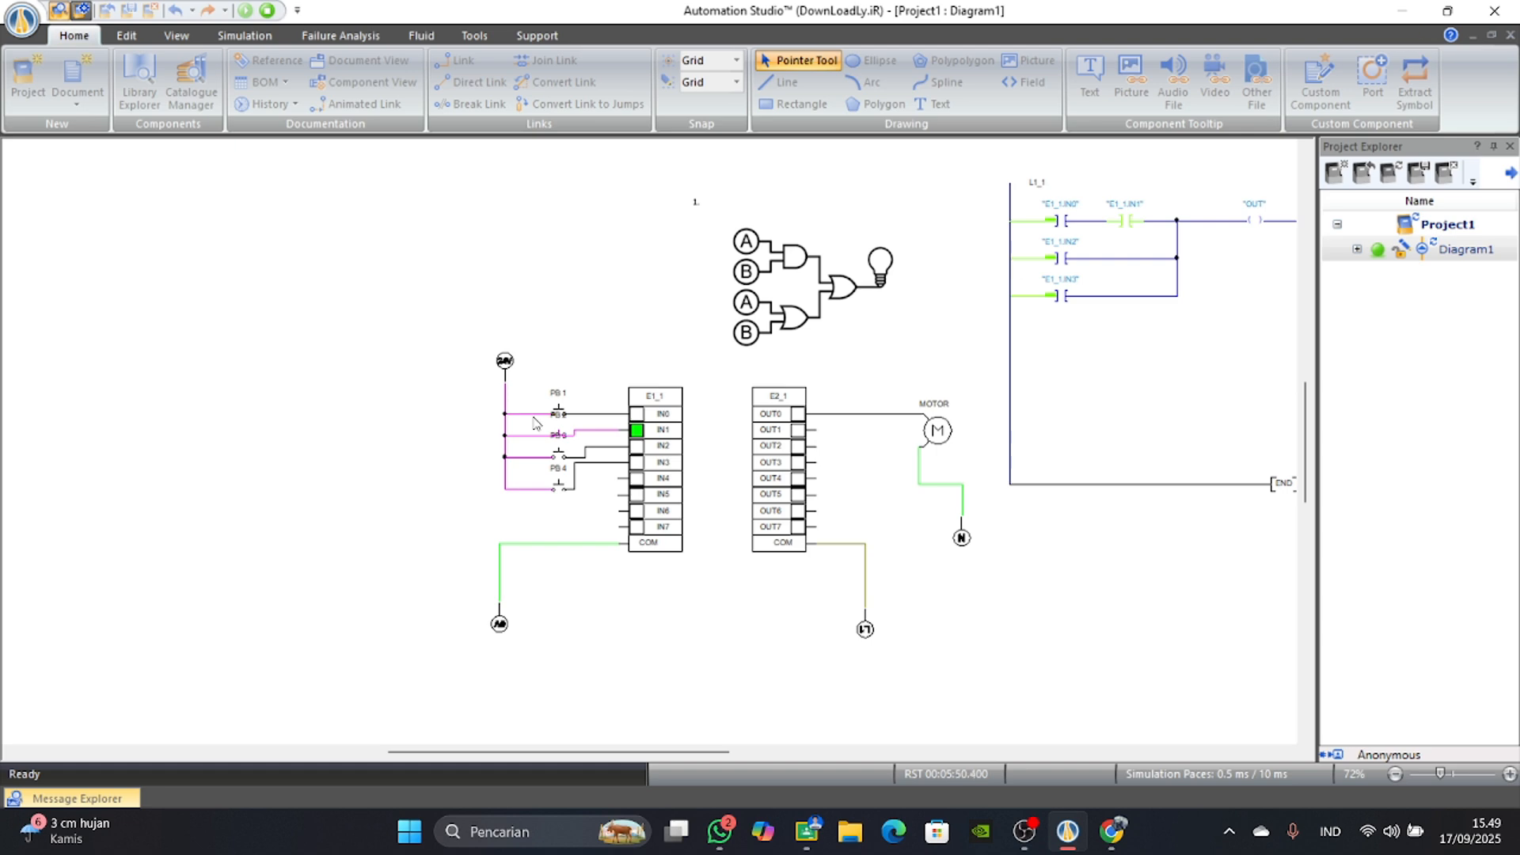
click(1112, 832)
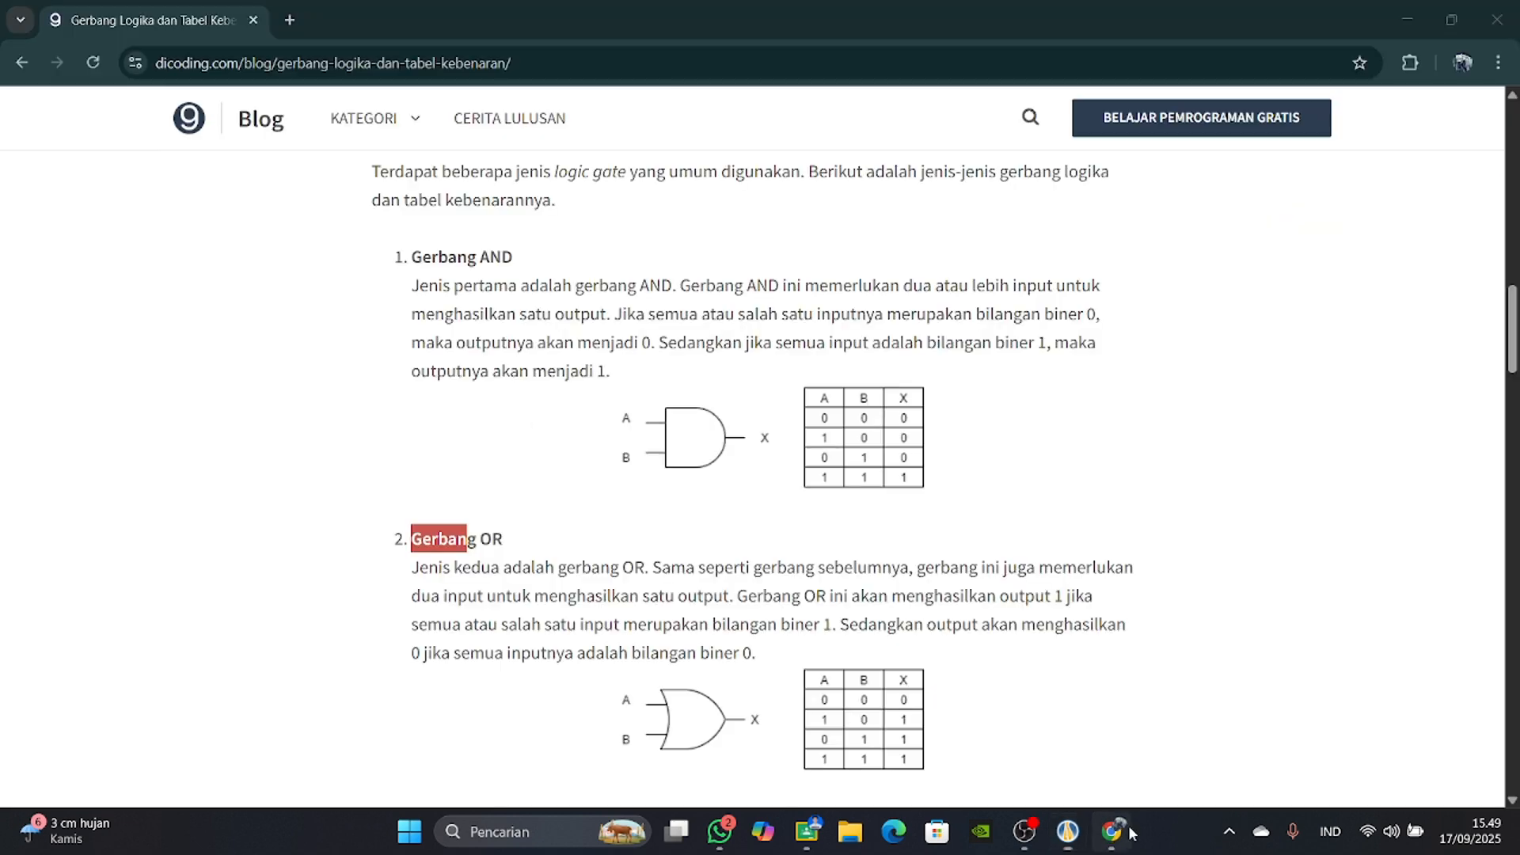
click(1112, 832)
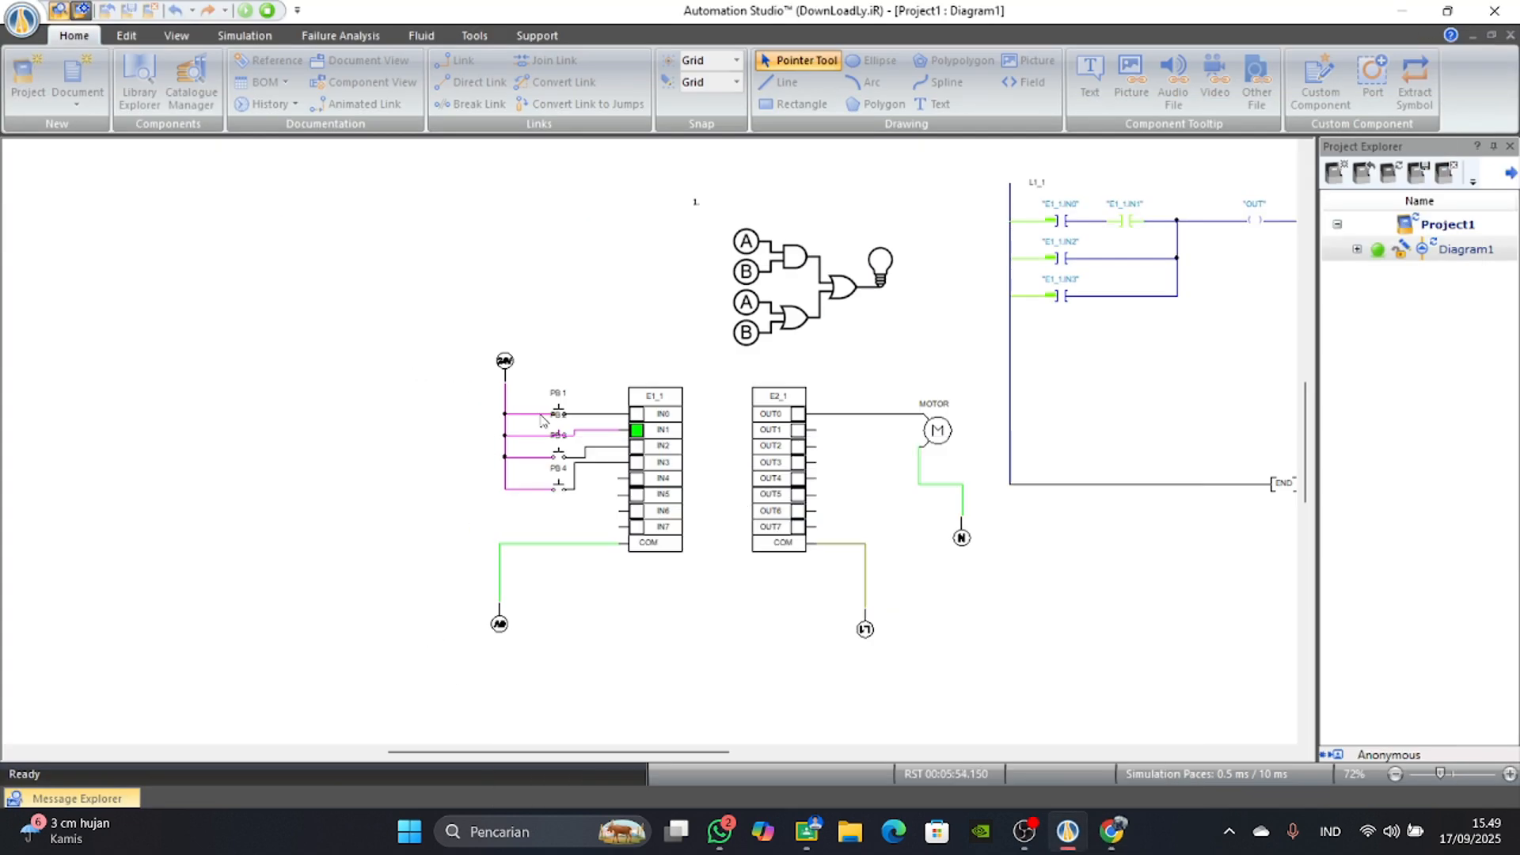
click(562, 434)
click(558, 413)
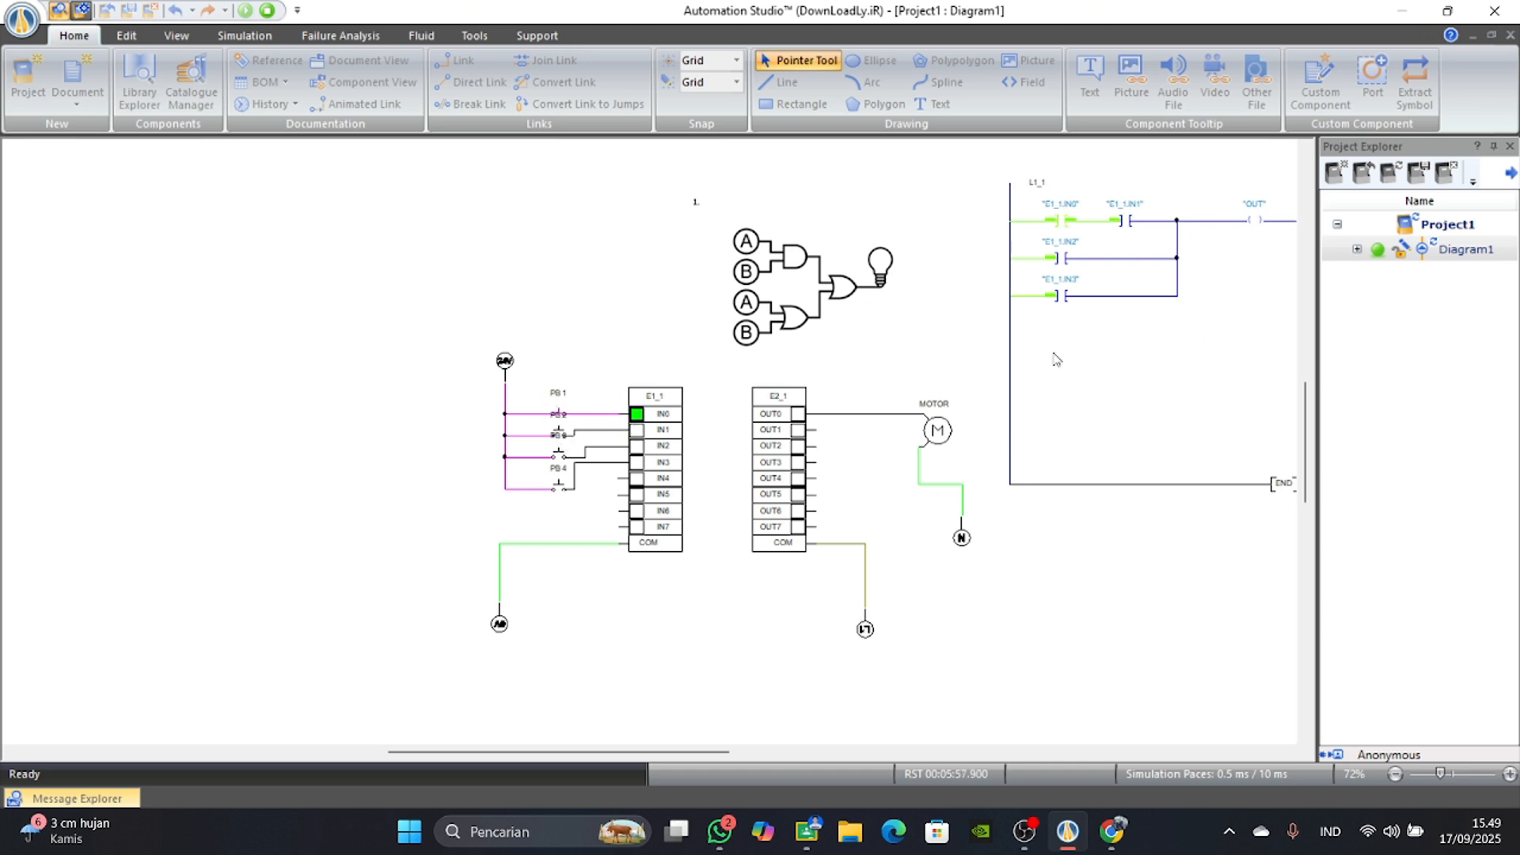
click(1120, 846)
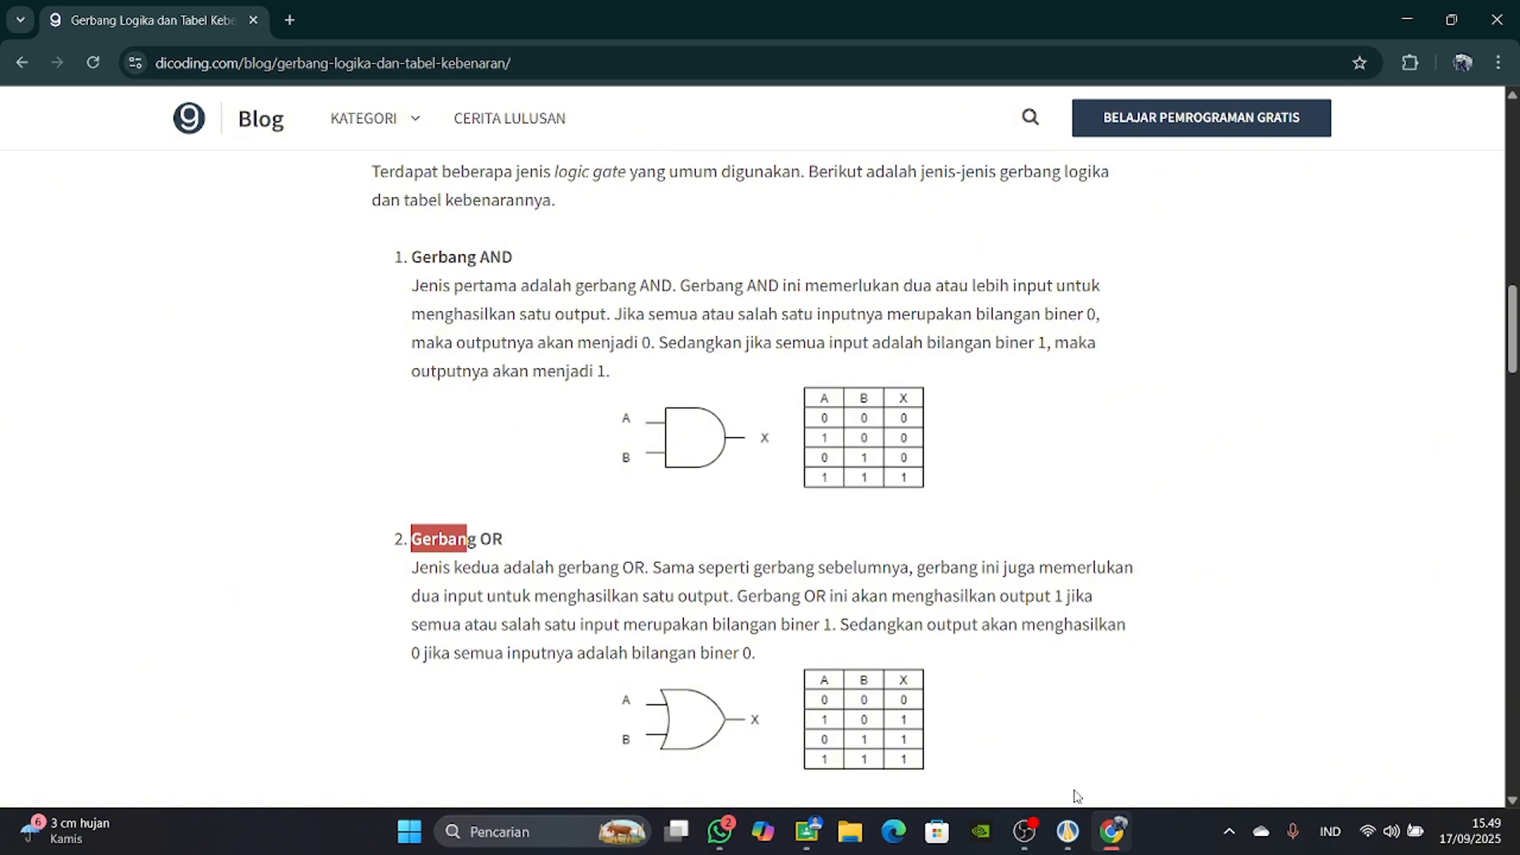
click(1111, 832)
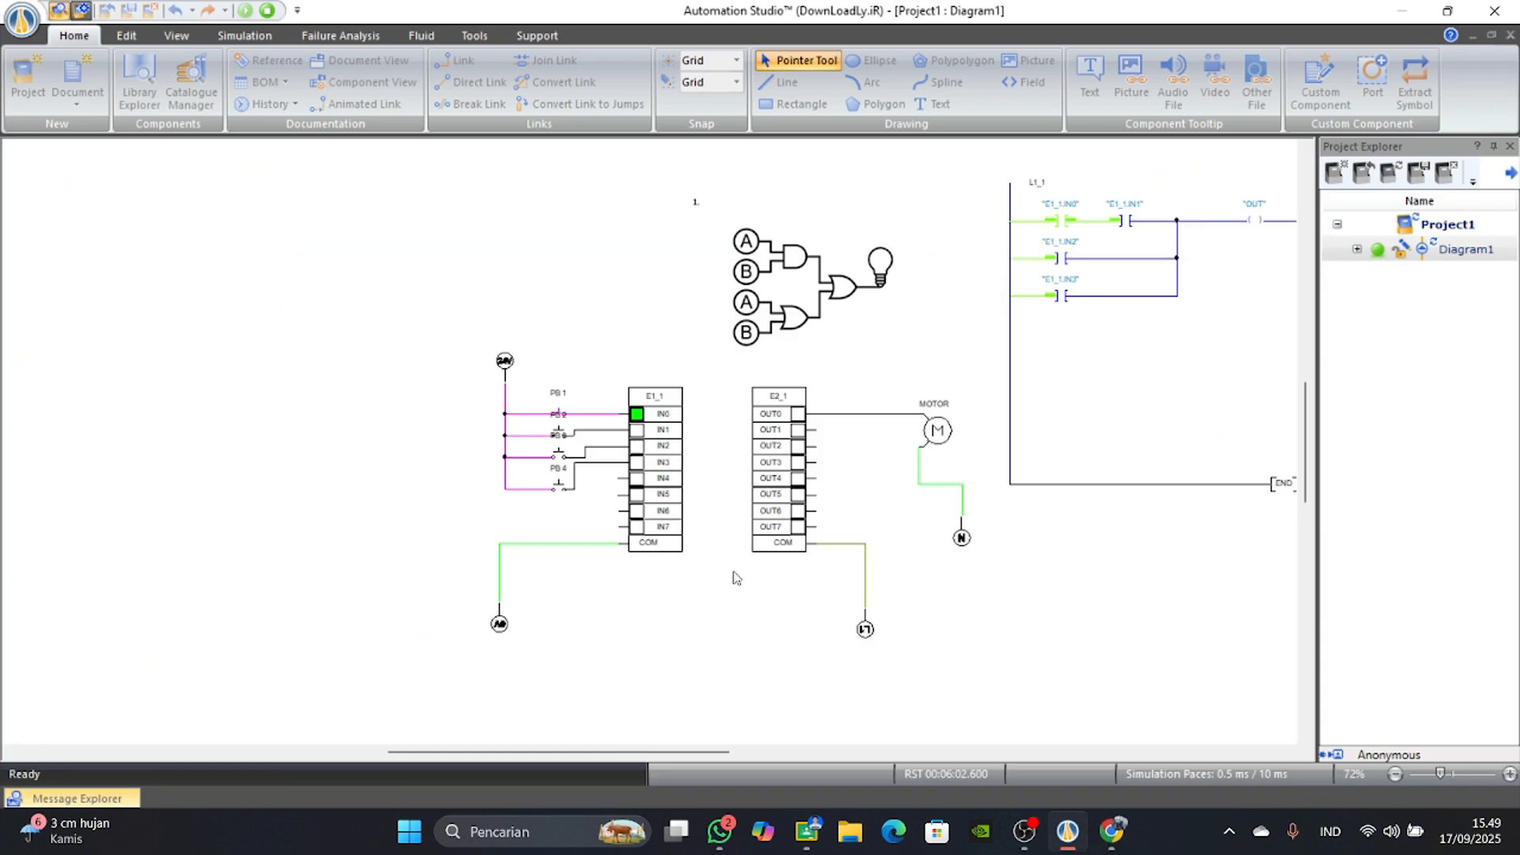
Switch PB 2 on together with PB 1 and compare the AND branch with the truth table in the browser.
click(561, 435)
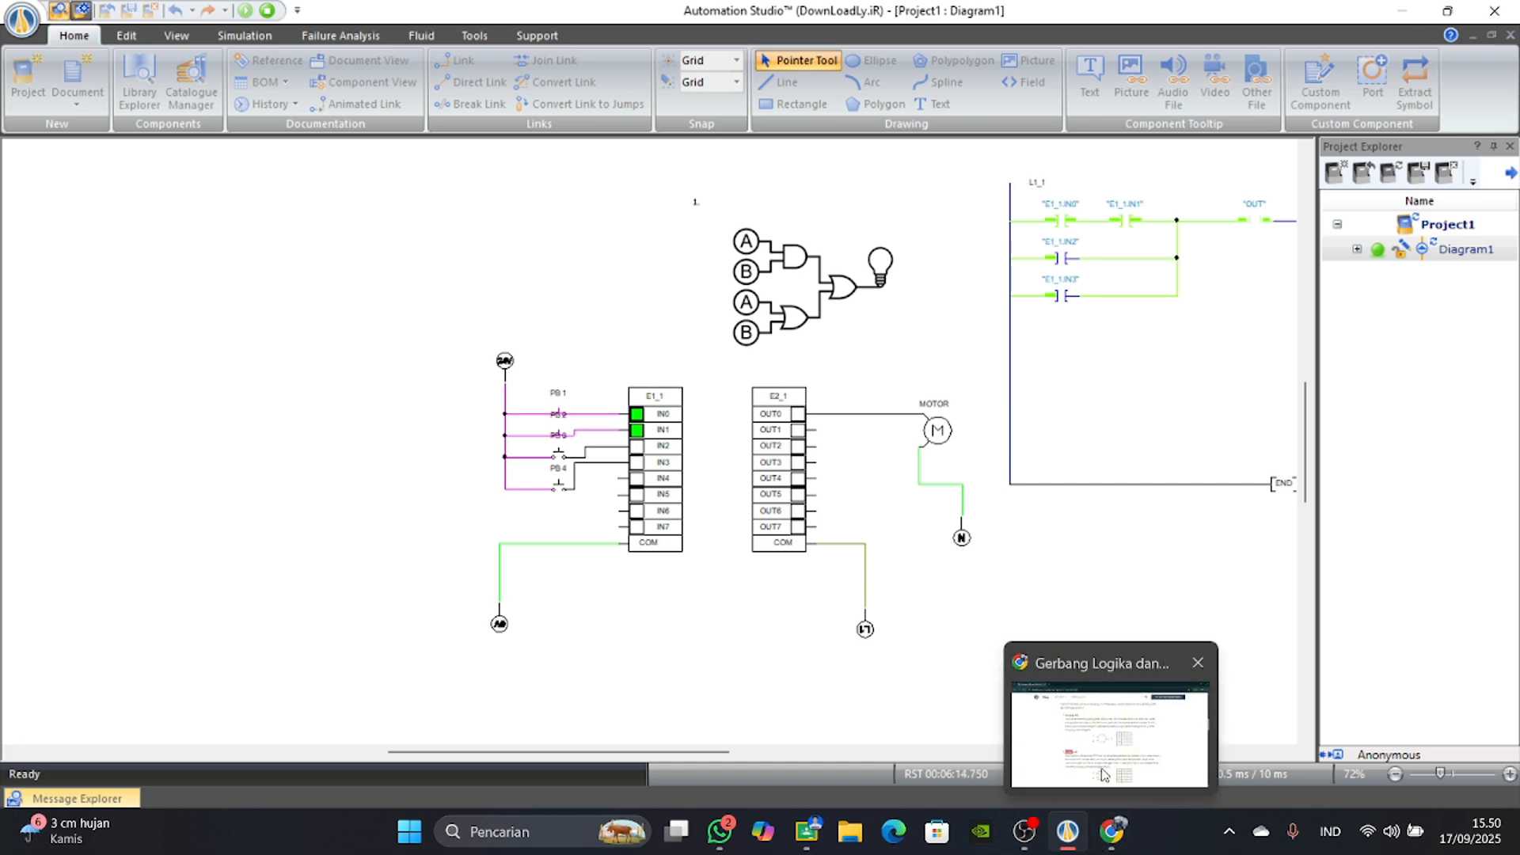
click(1106, 774)
scroll(729, 602, down, 1)
click(1067, 831)
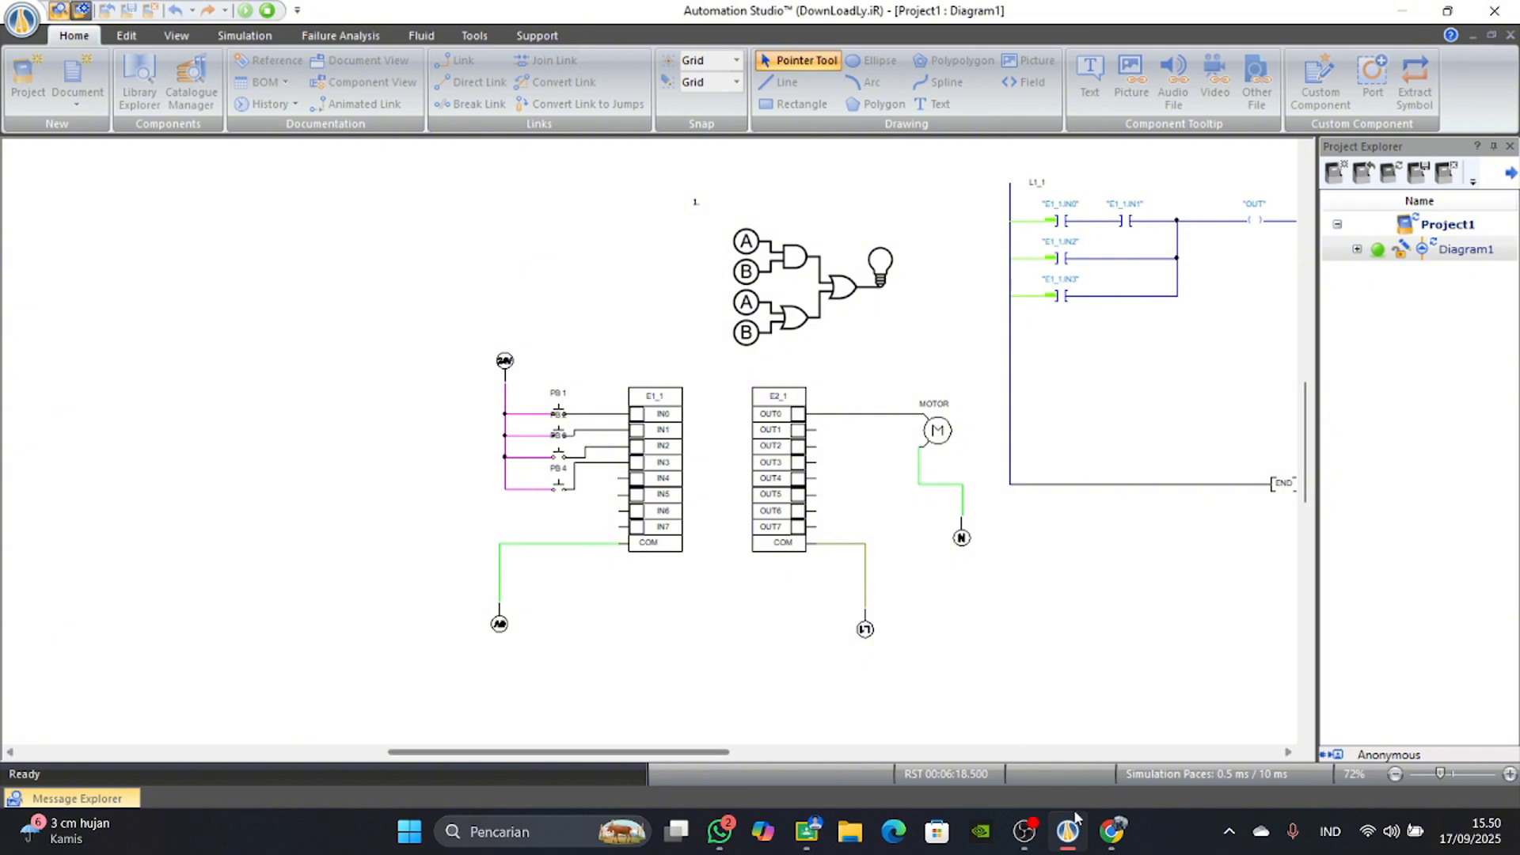
Consult the browser's OR truth table, then switch PB 3 and PB 4 on and off individually in Automation Studio to test the OR branches.
click(1108, 830)
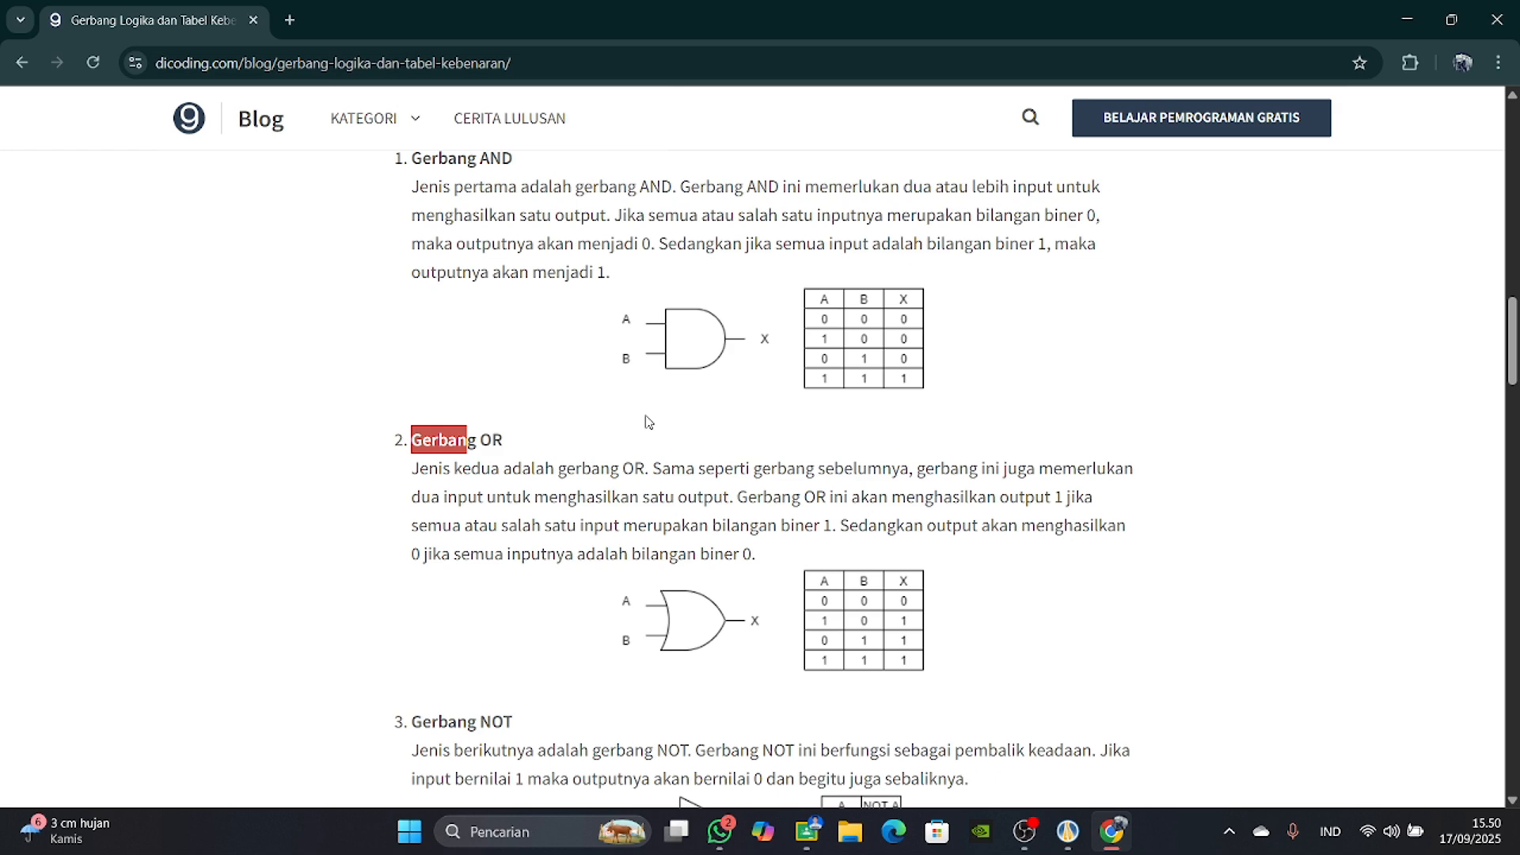
click(1065, 831)
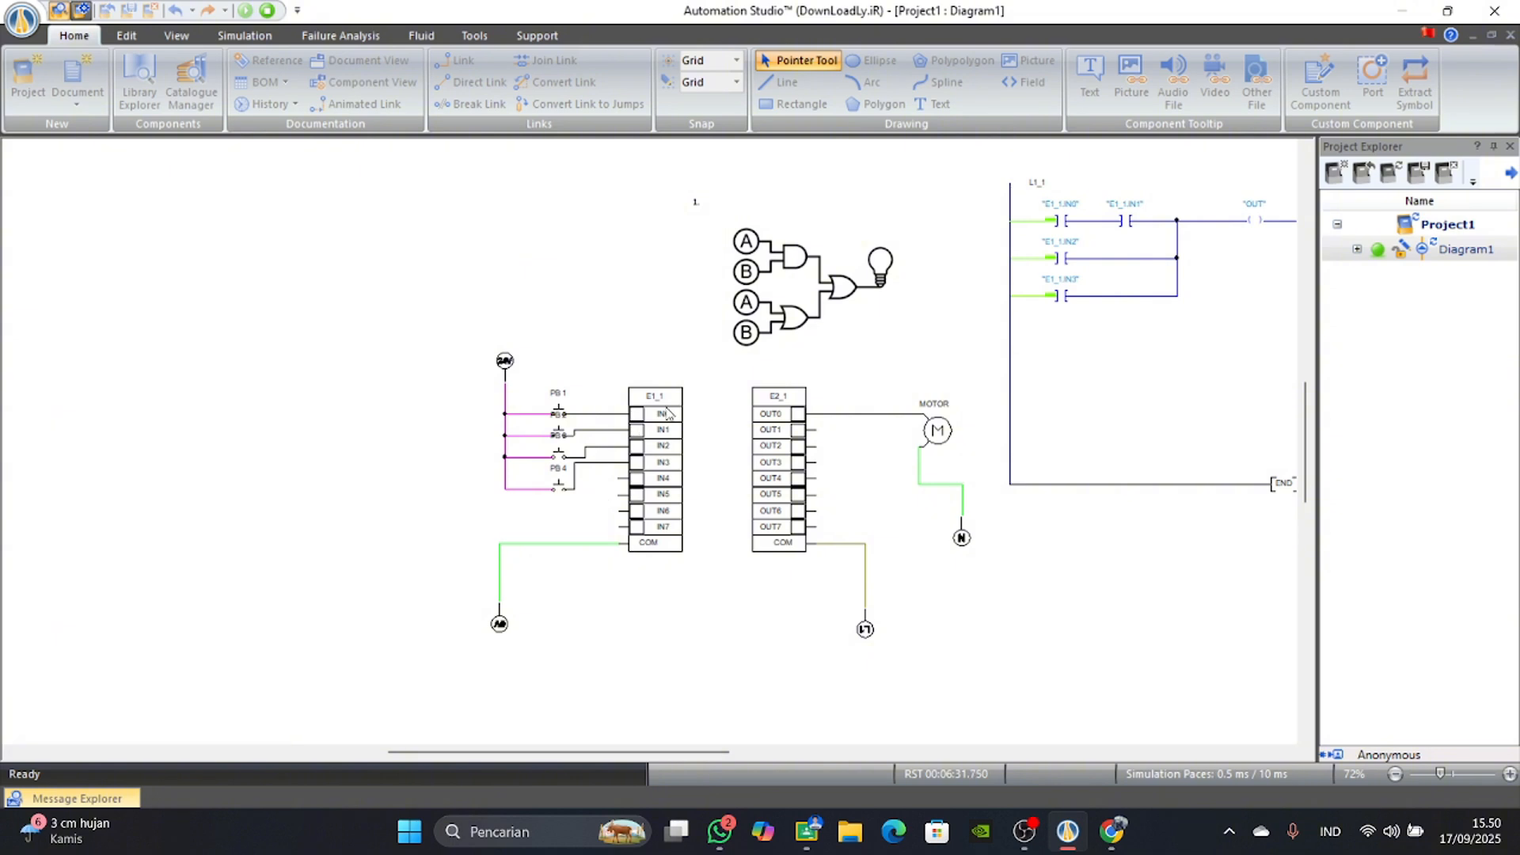
drag(685, 753, 705, 762)
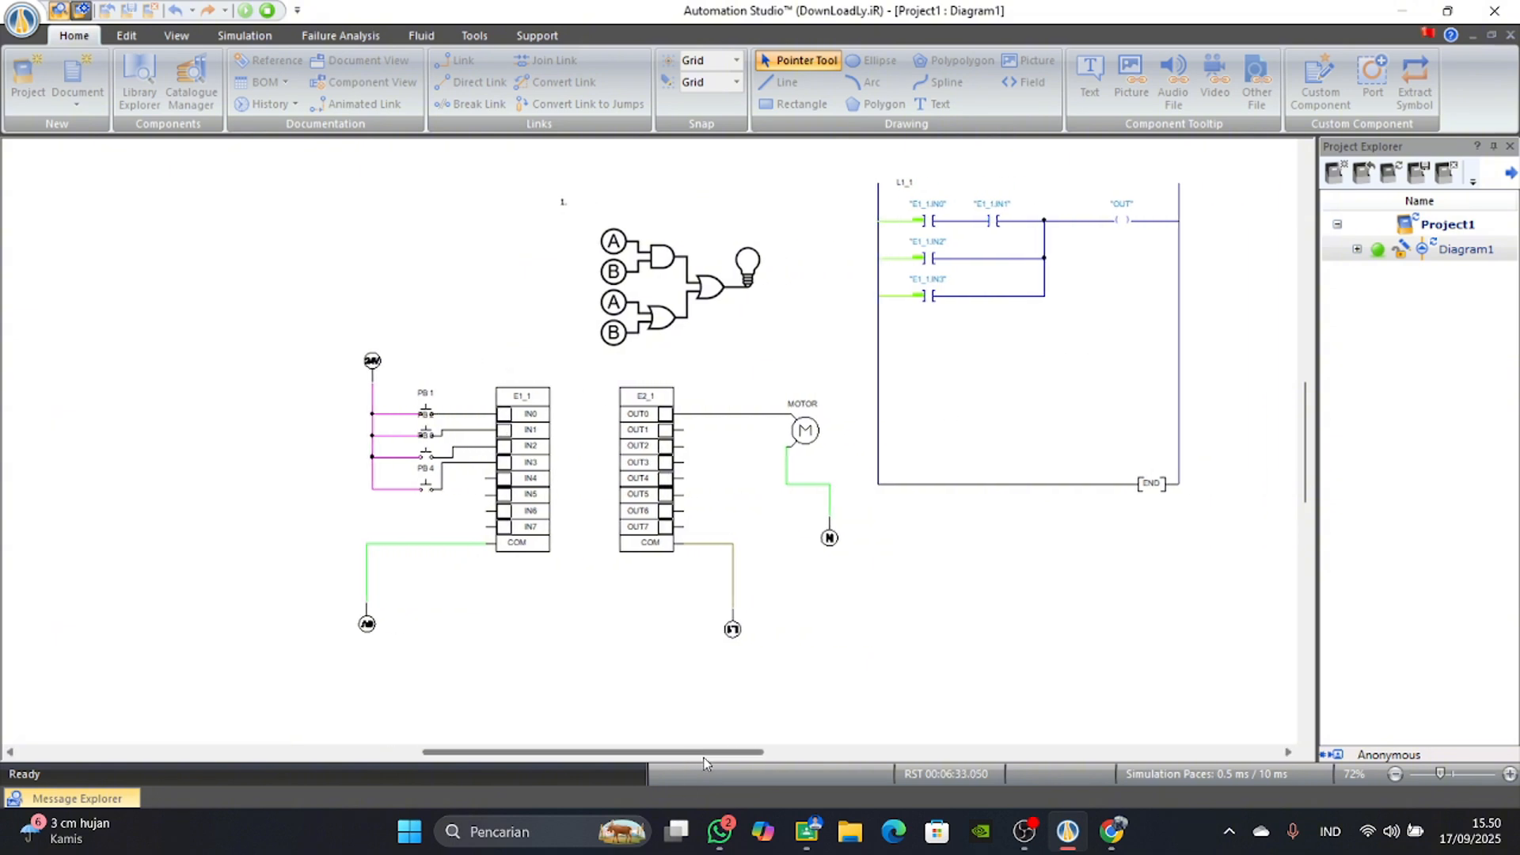
scroll(673, 619, up, 2)
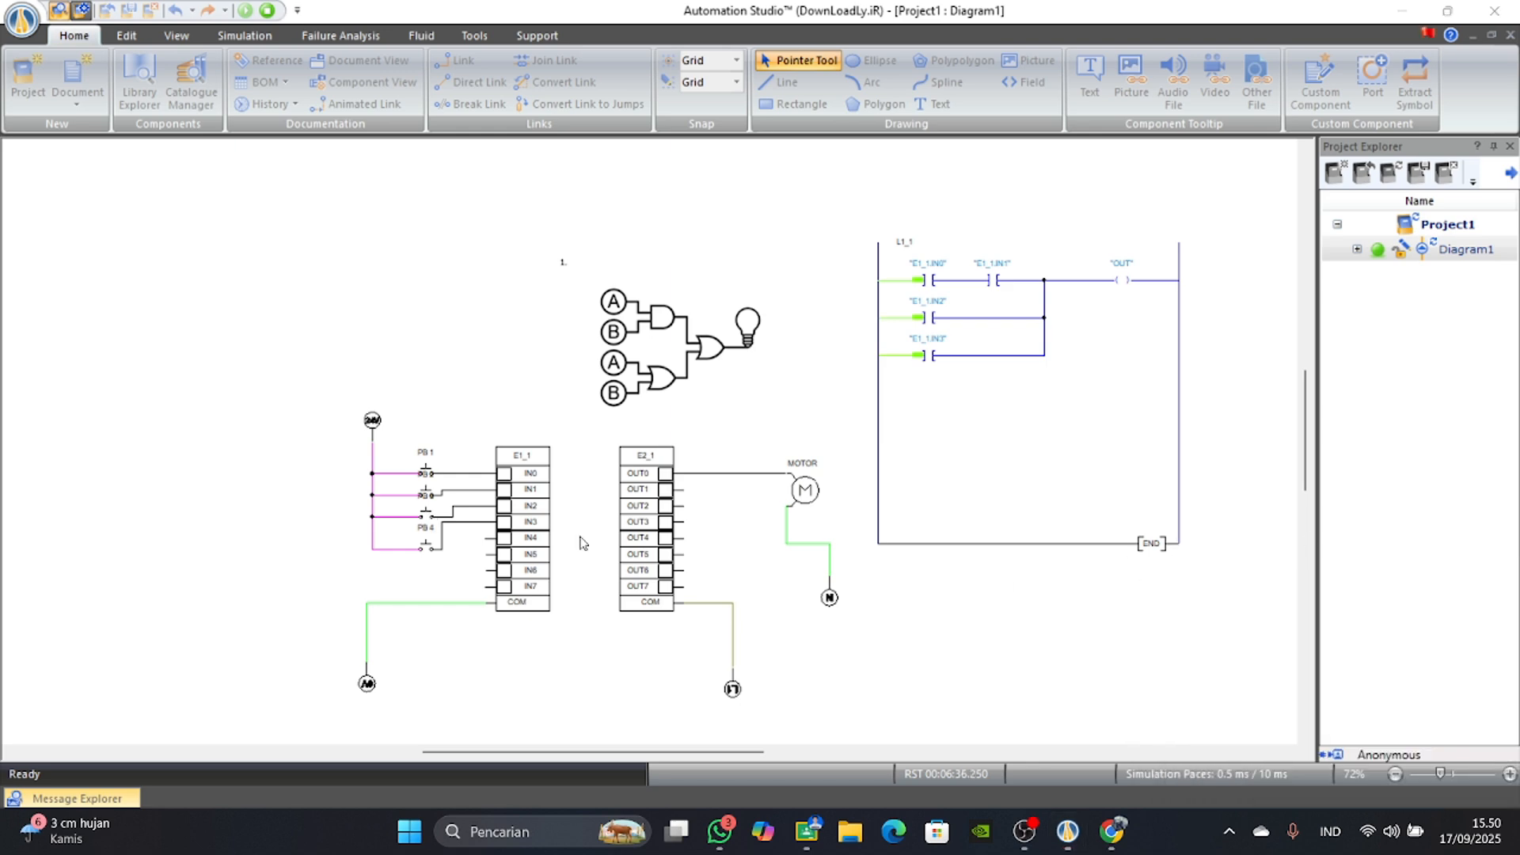
click(427, 513)
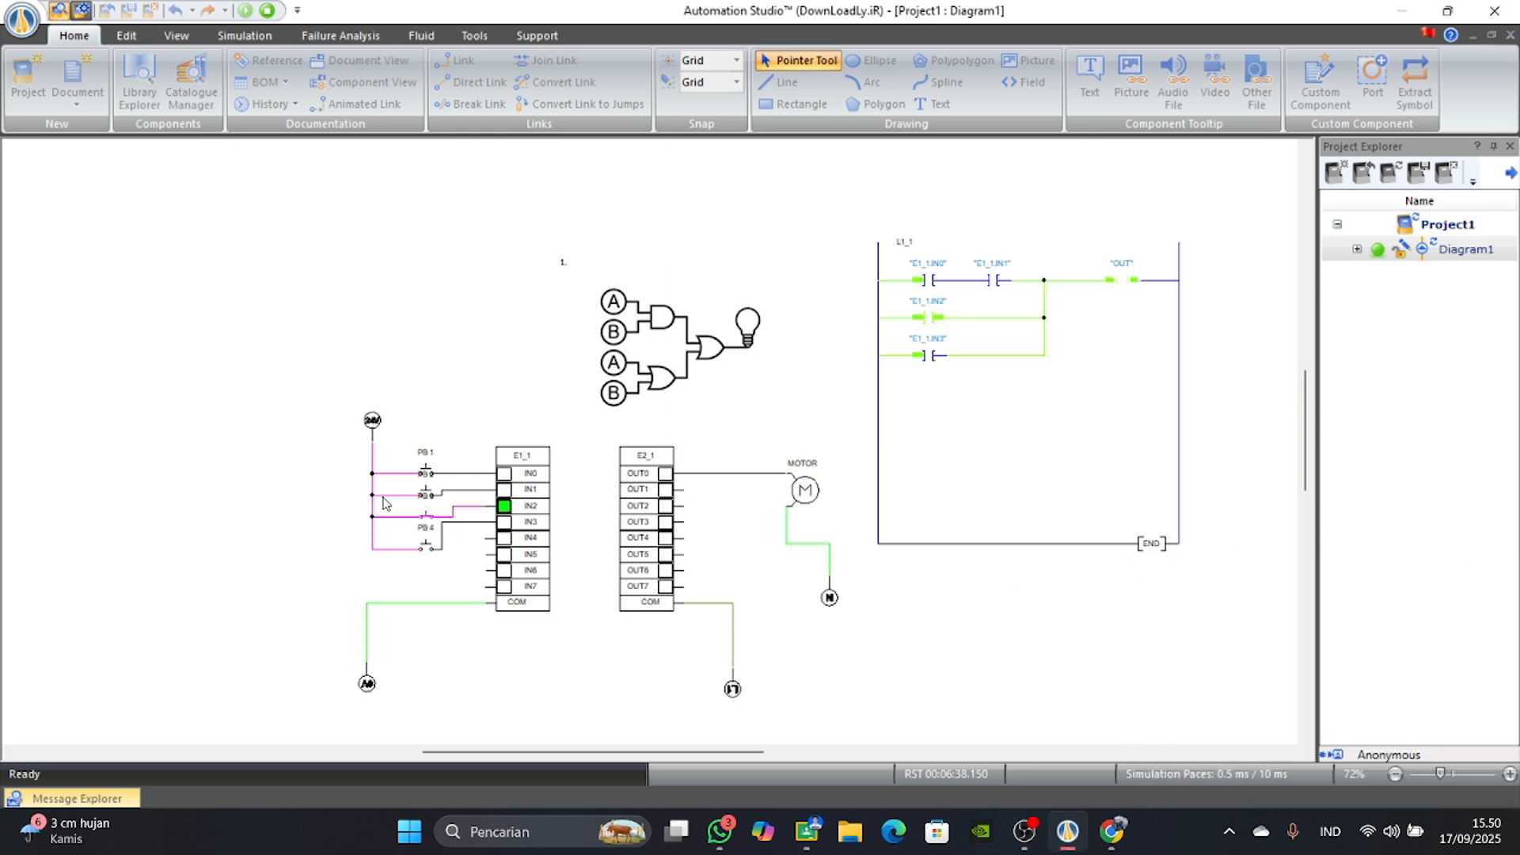
click(424, 524)
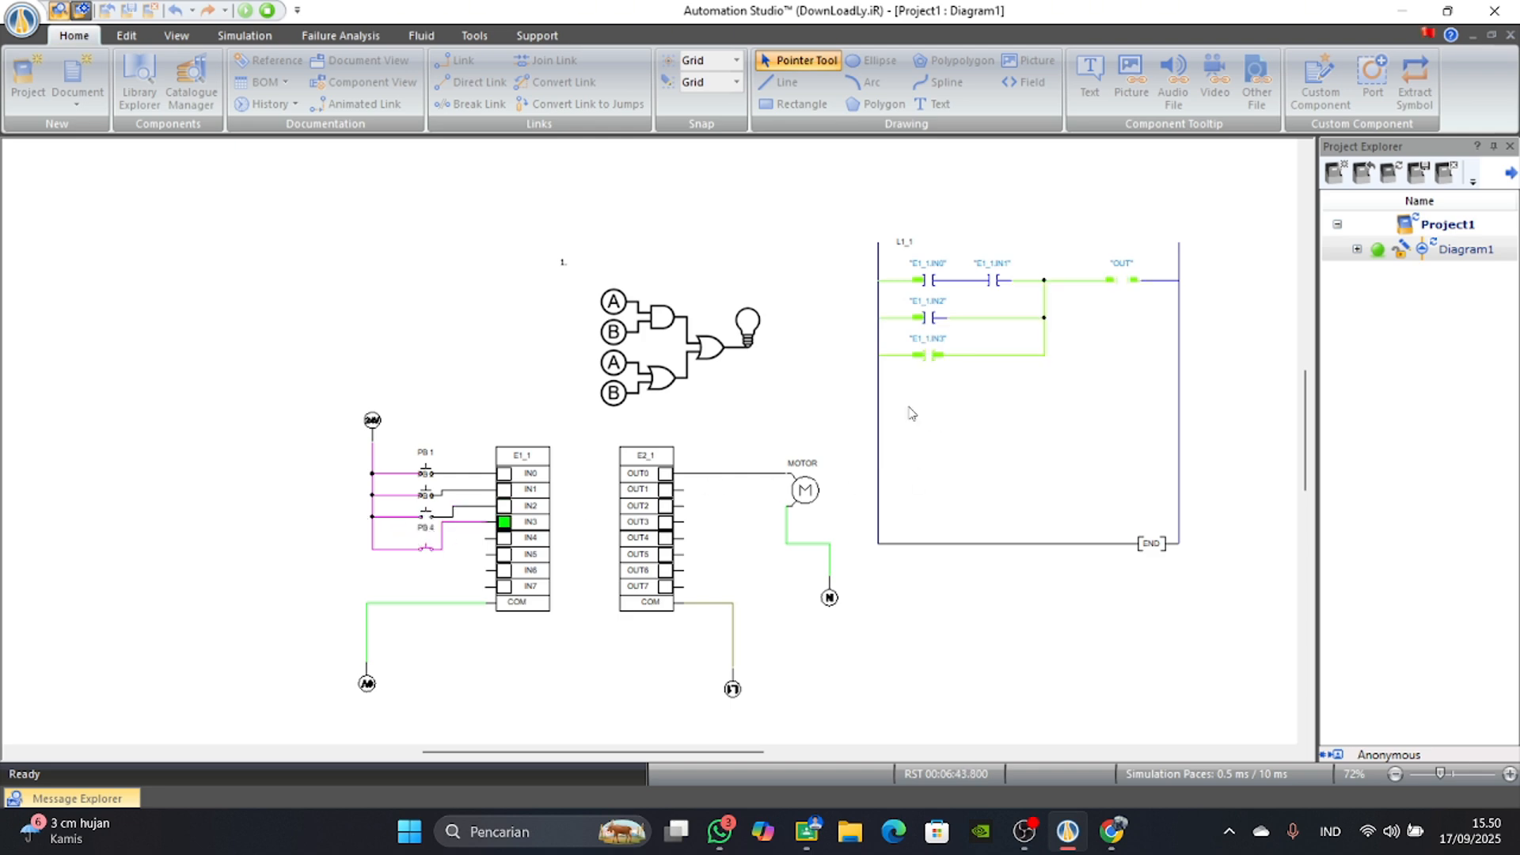
click(428, 549)
click(427, 516)
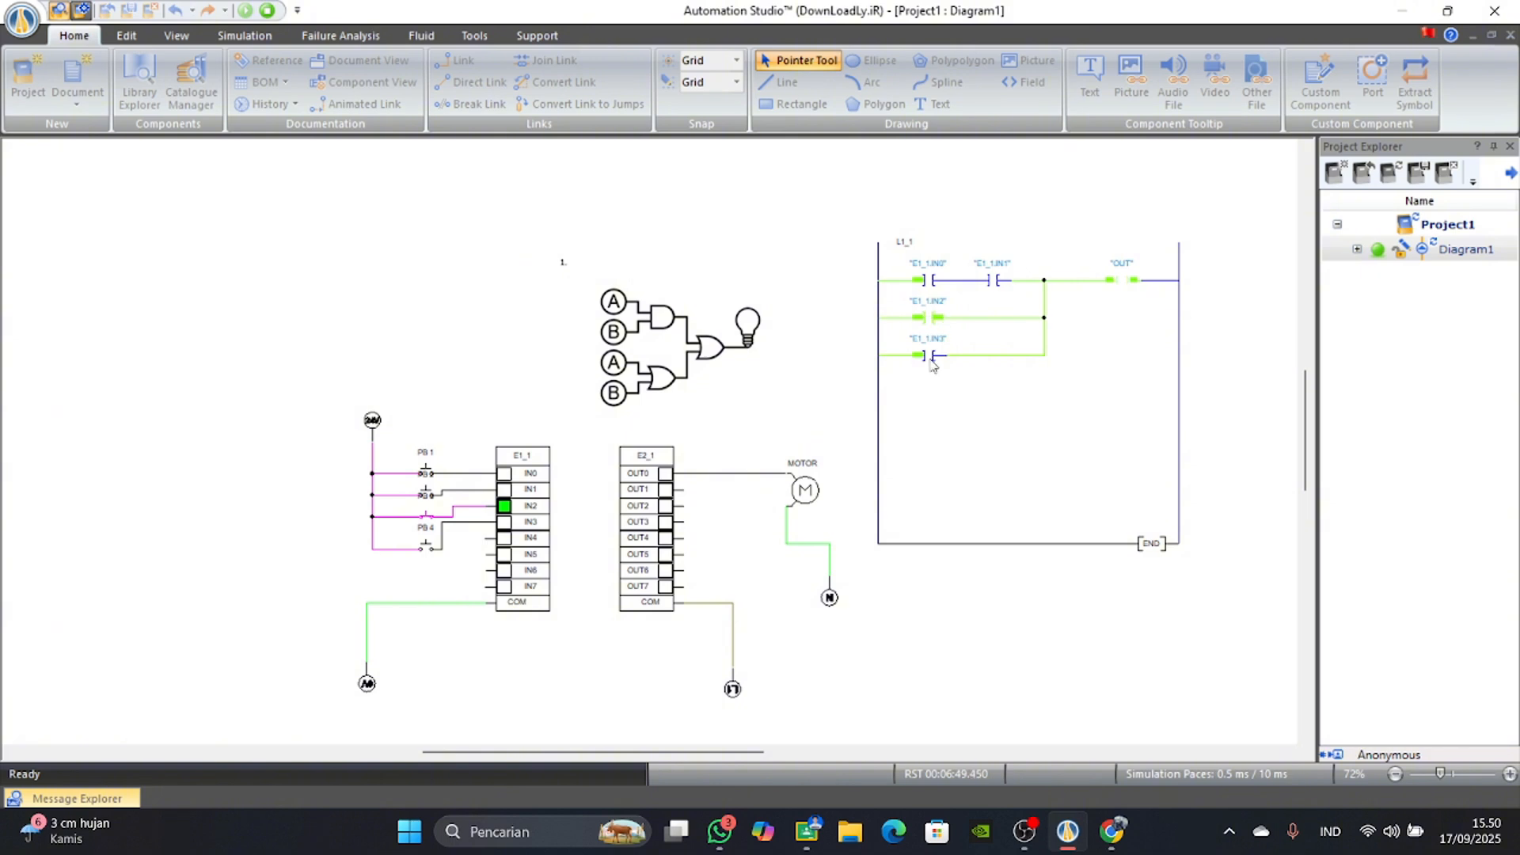
click(427, 516)
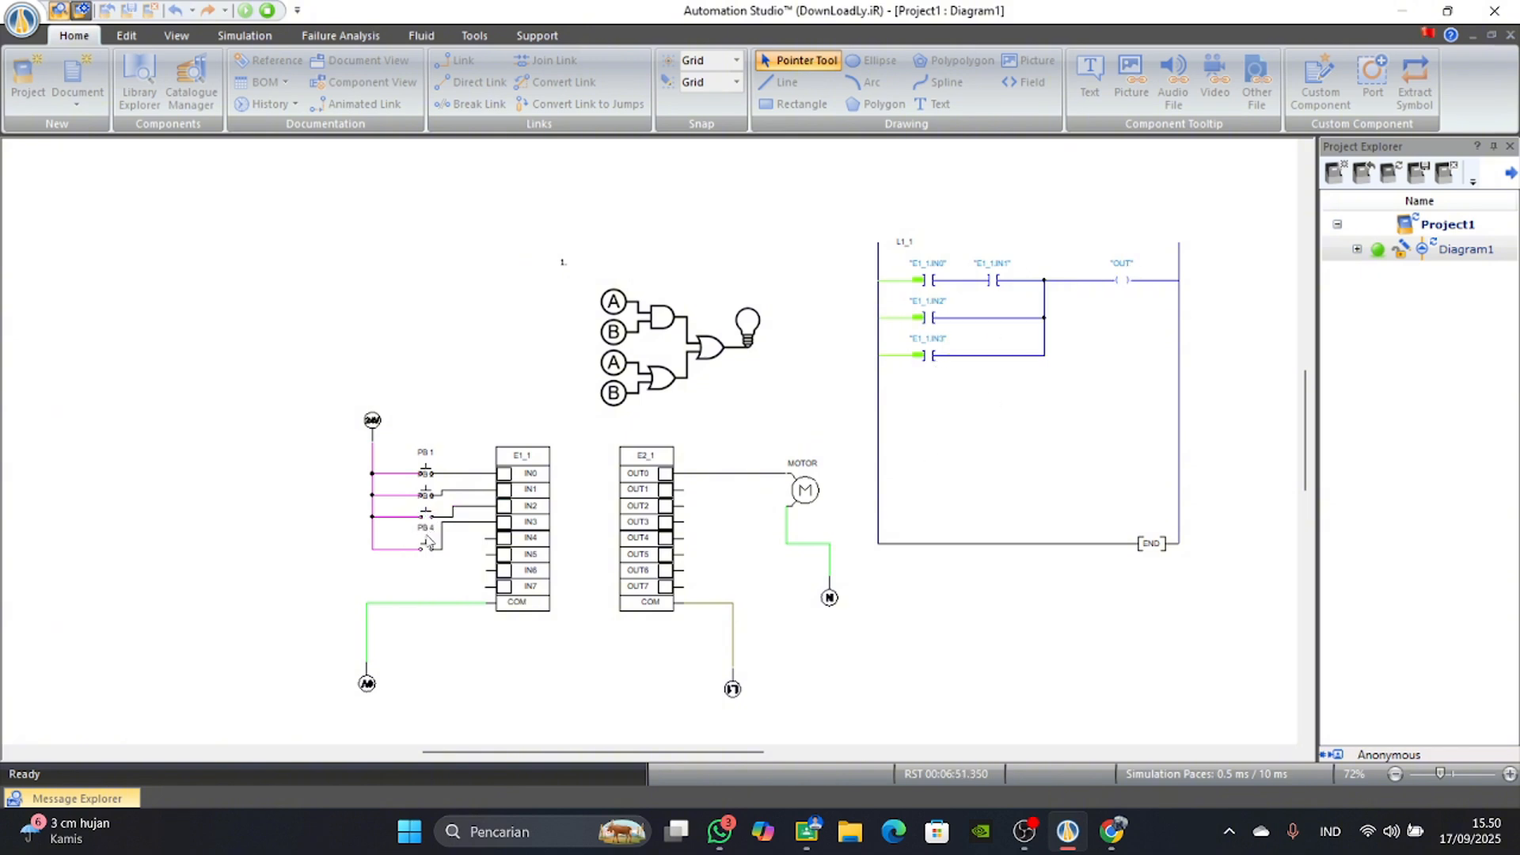
click(428, 548)
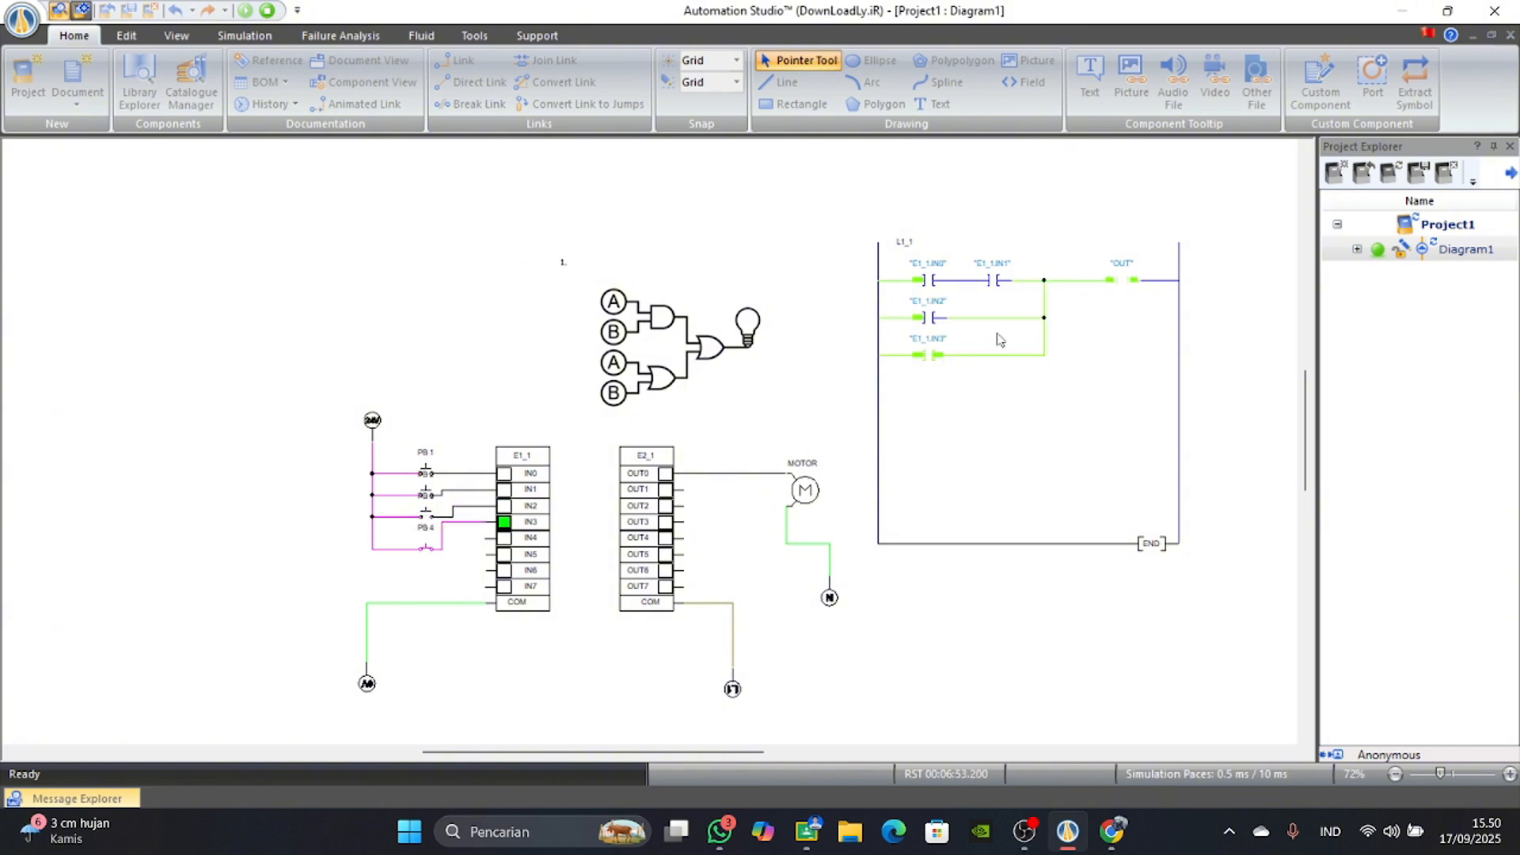
click(428, 551)
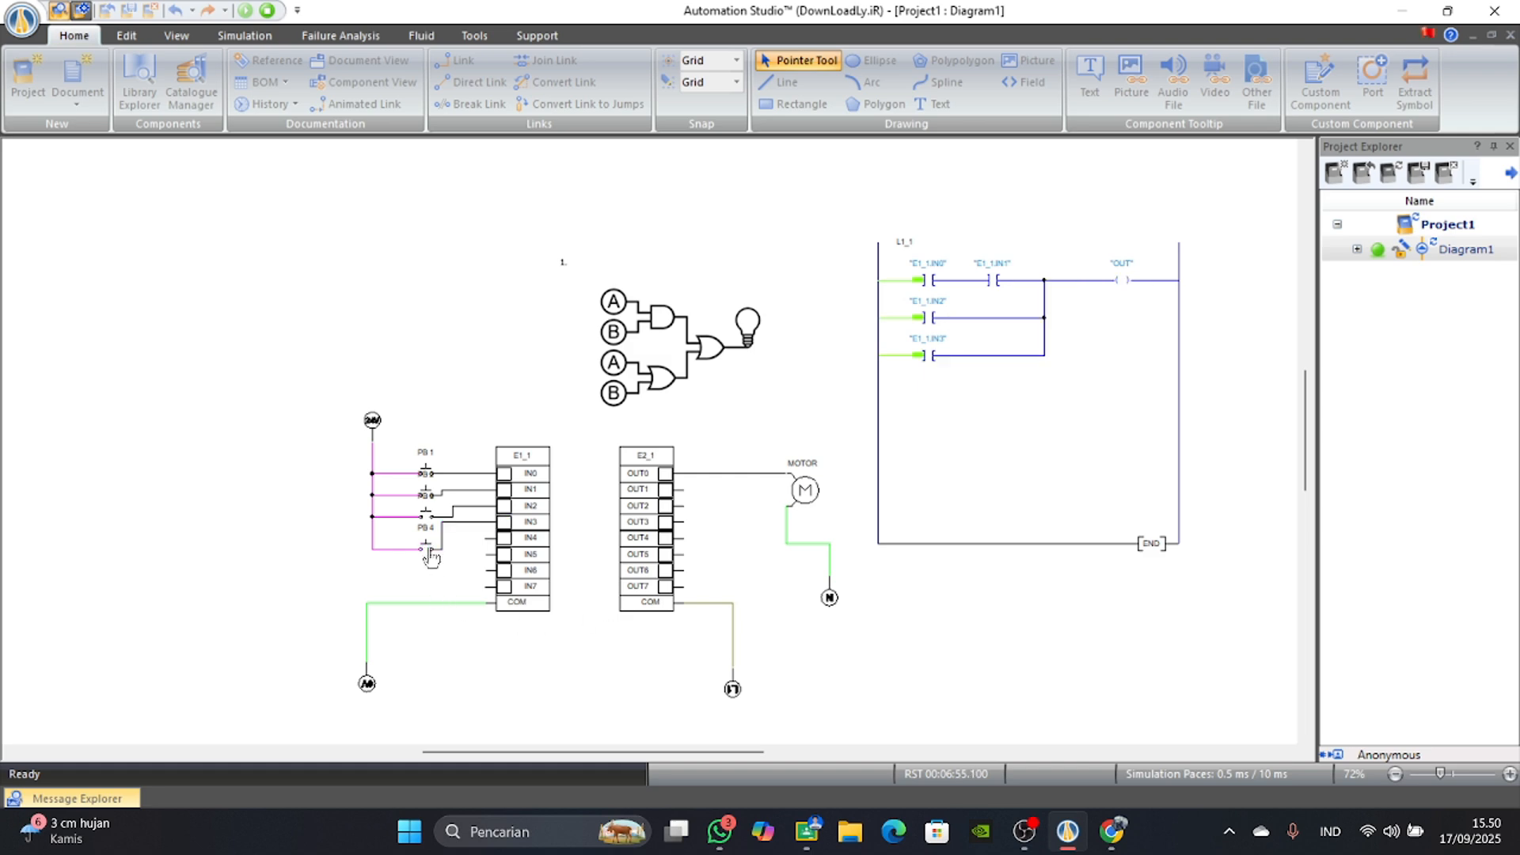
Switch PB 3 and PB 4 on together and compare the OR branches with the OR truth table in the browser.
click(428, 551)
click(427, 516)
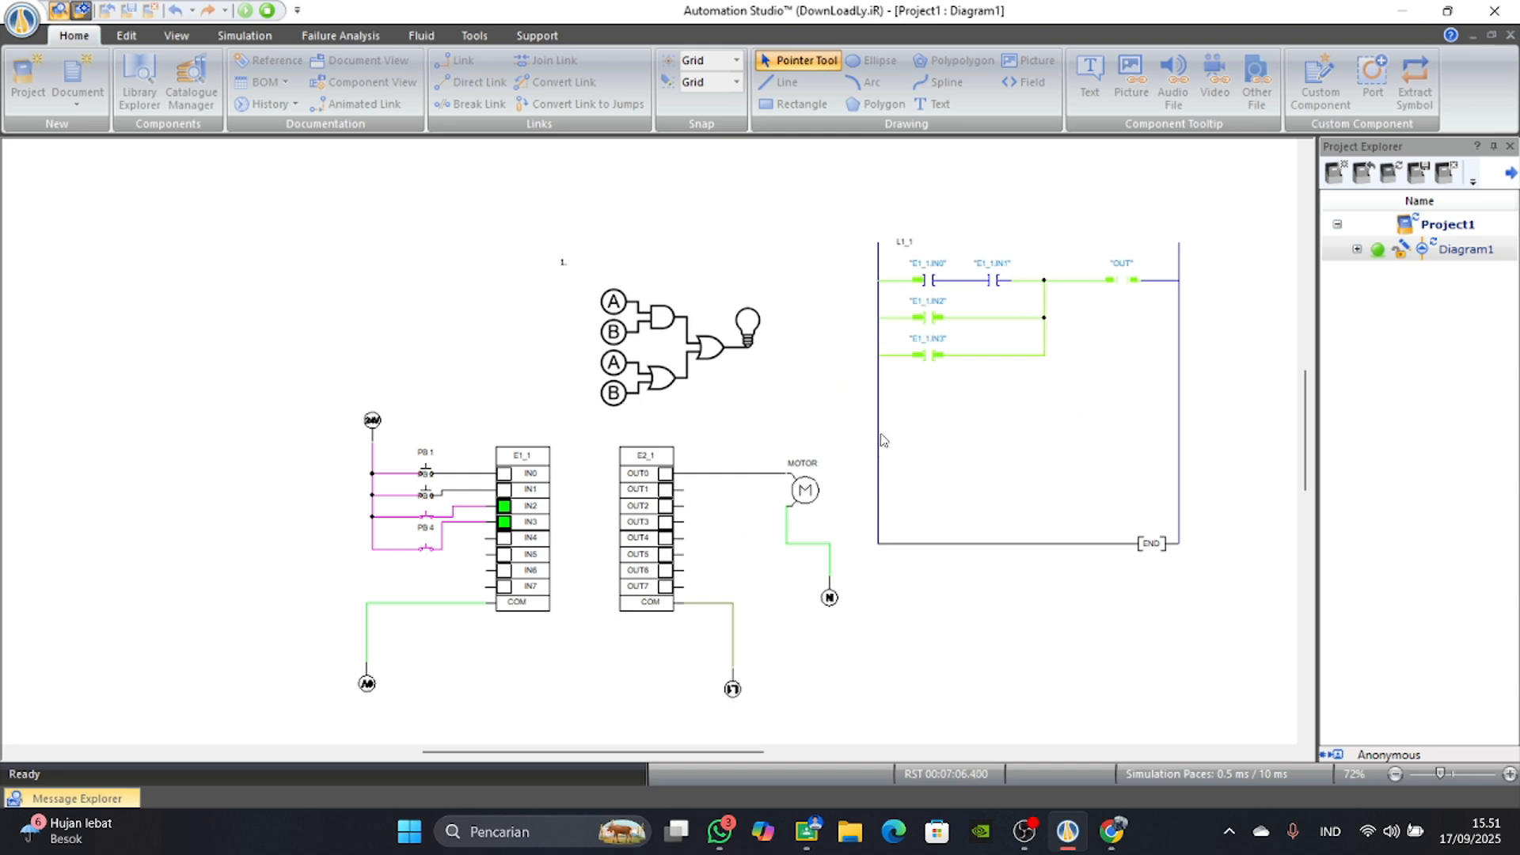
click(1112, 833)
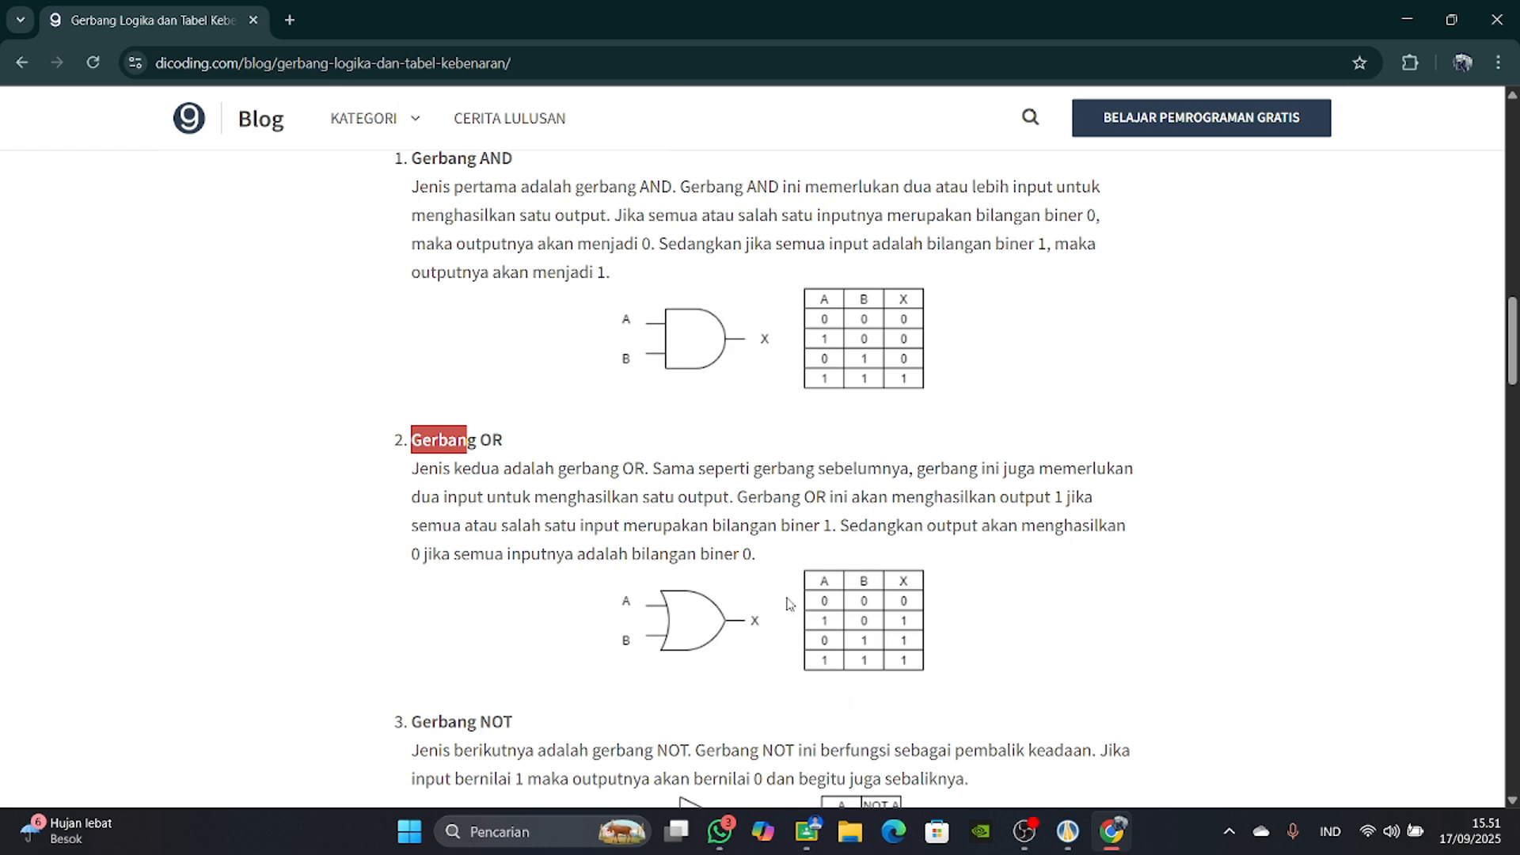
scroll(790, 604, down, 1)
scroll(808, 605, up, 1)
click(1068, 831)
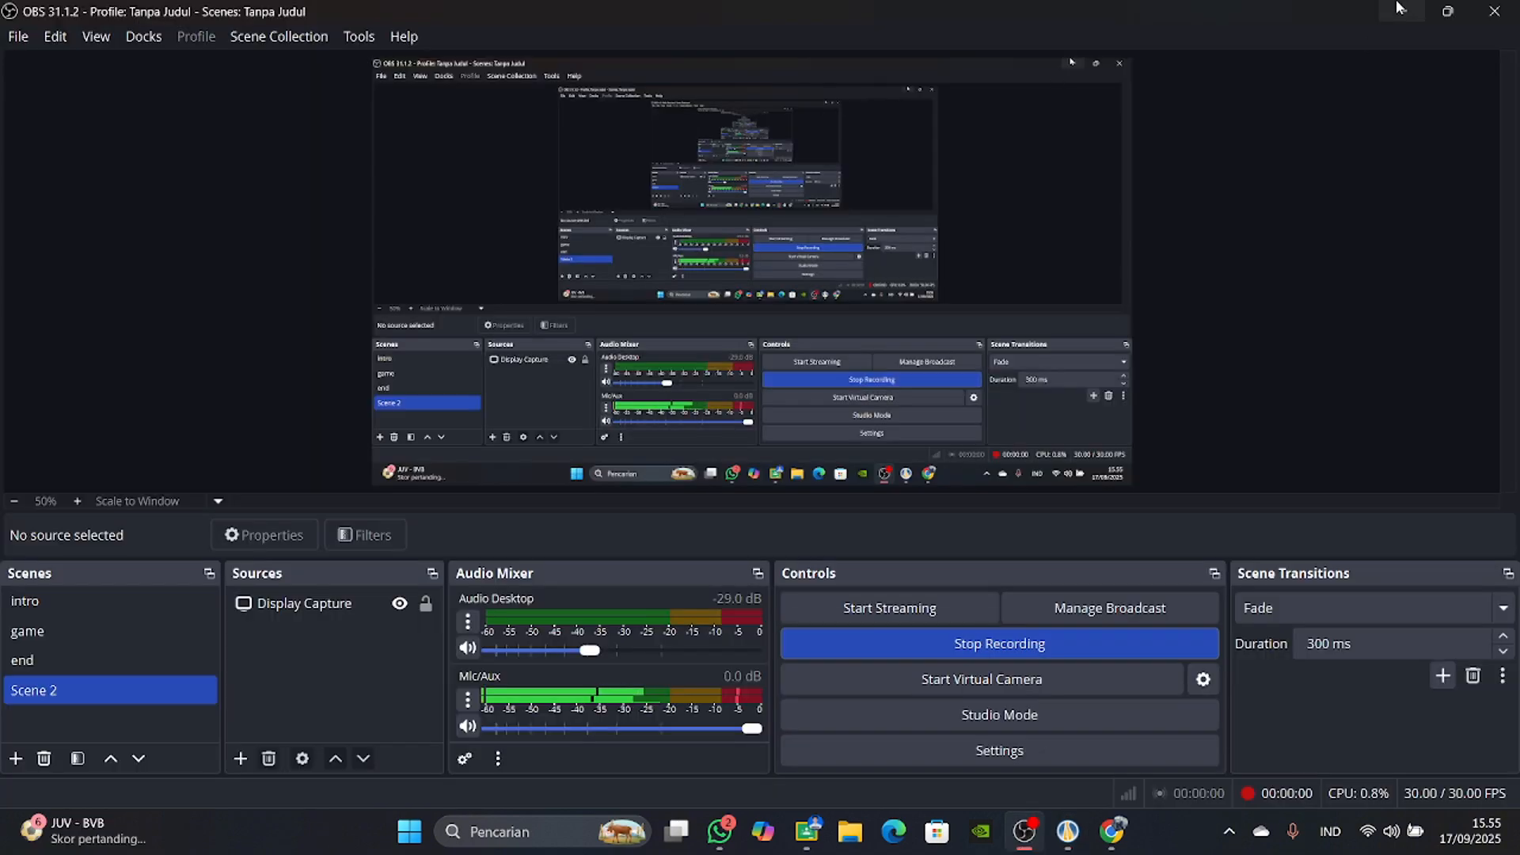
Switch to the assignment PDF in the browser and capture a screen snip of logic gate circuit 3.
click(1402, 10)
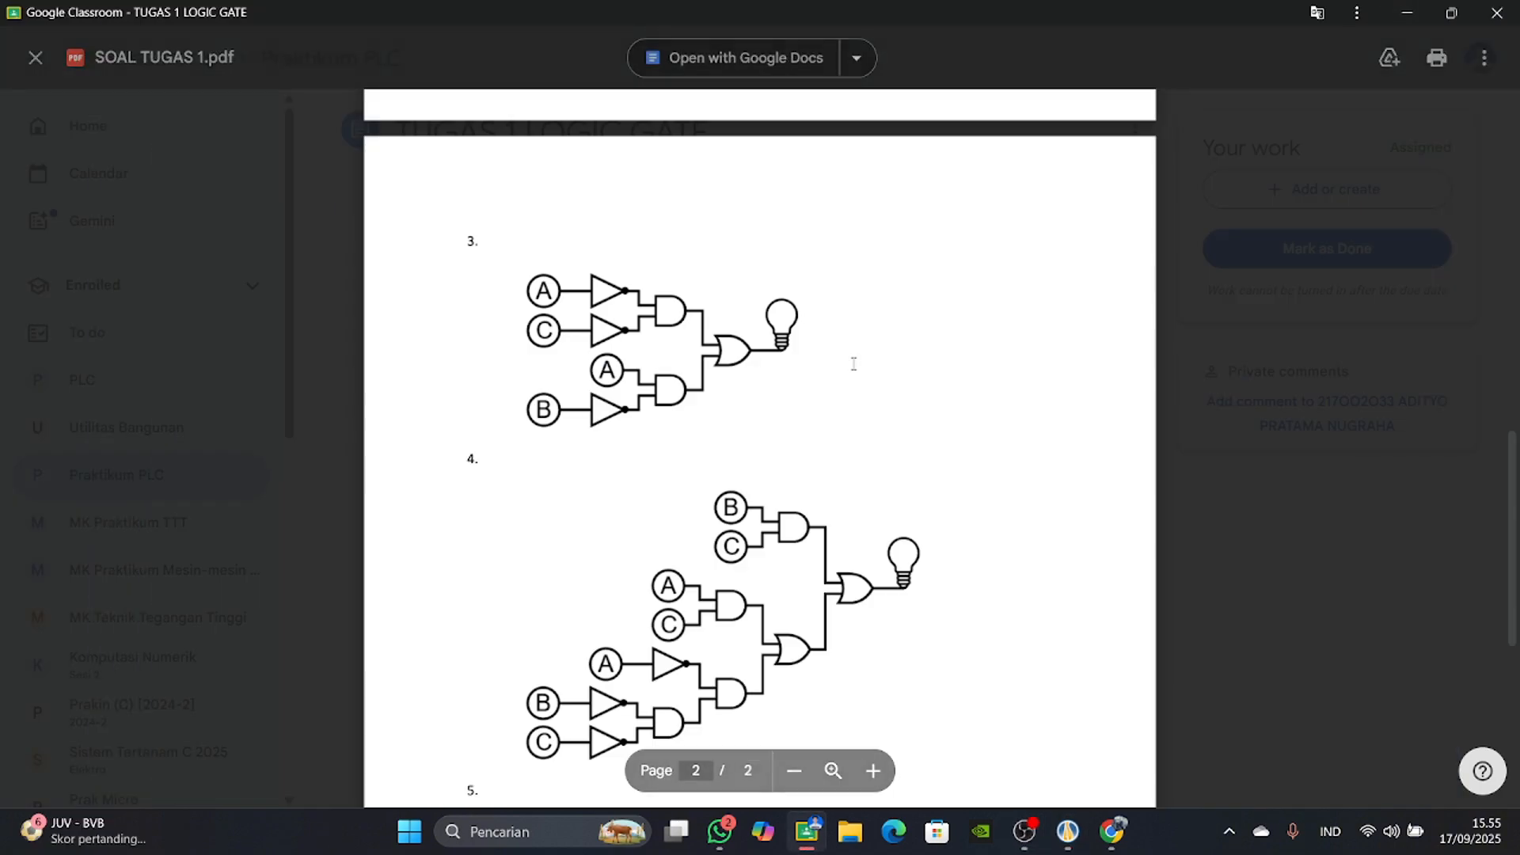
scroll(792, 365, up, 3)
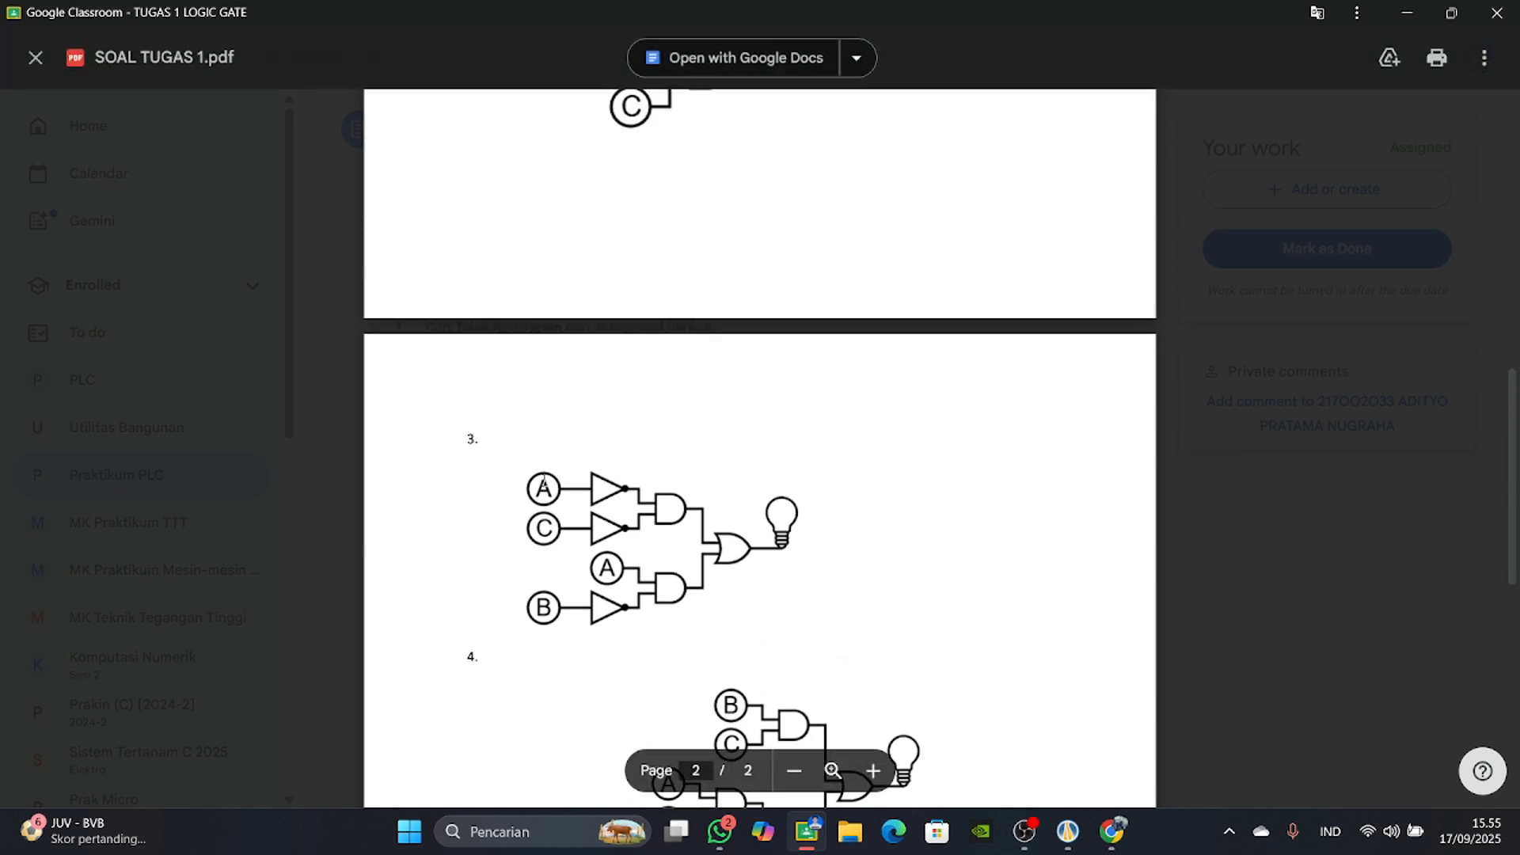
scroll(543, 479, down, 1)
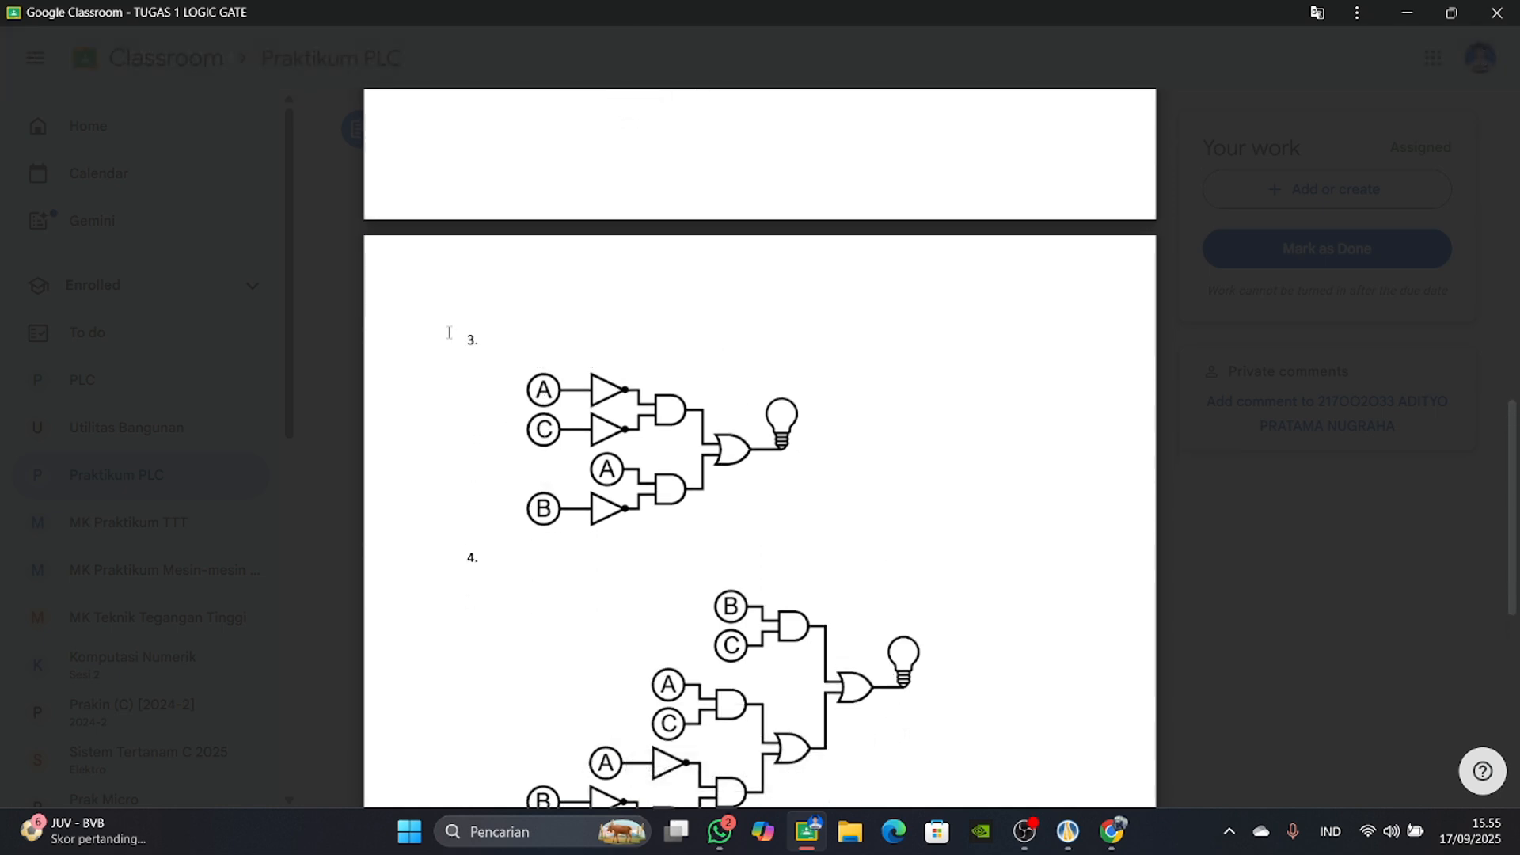
key(super+shift+s)
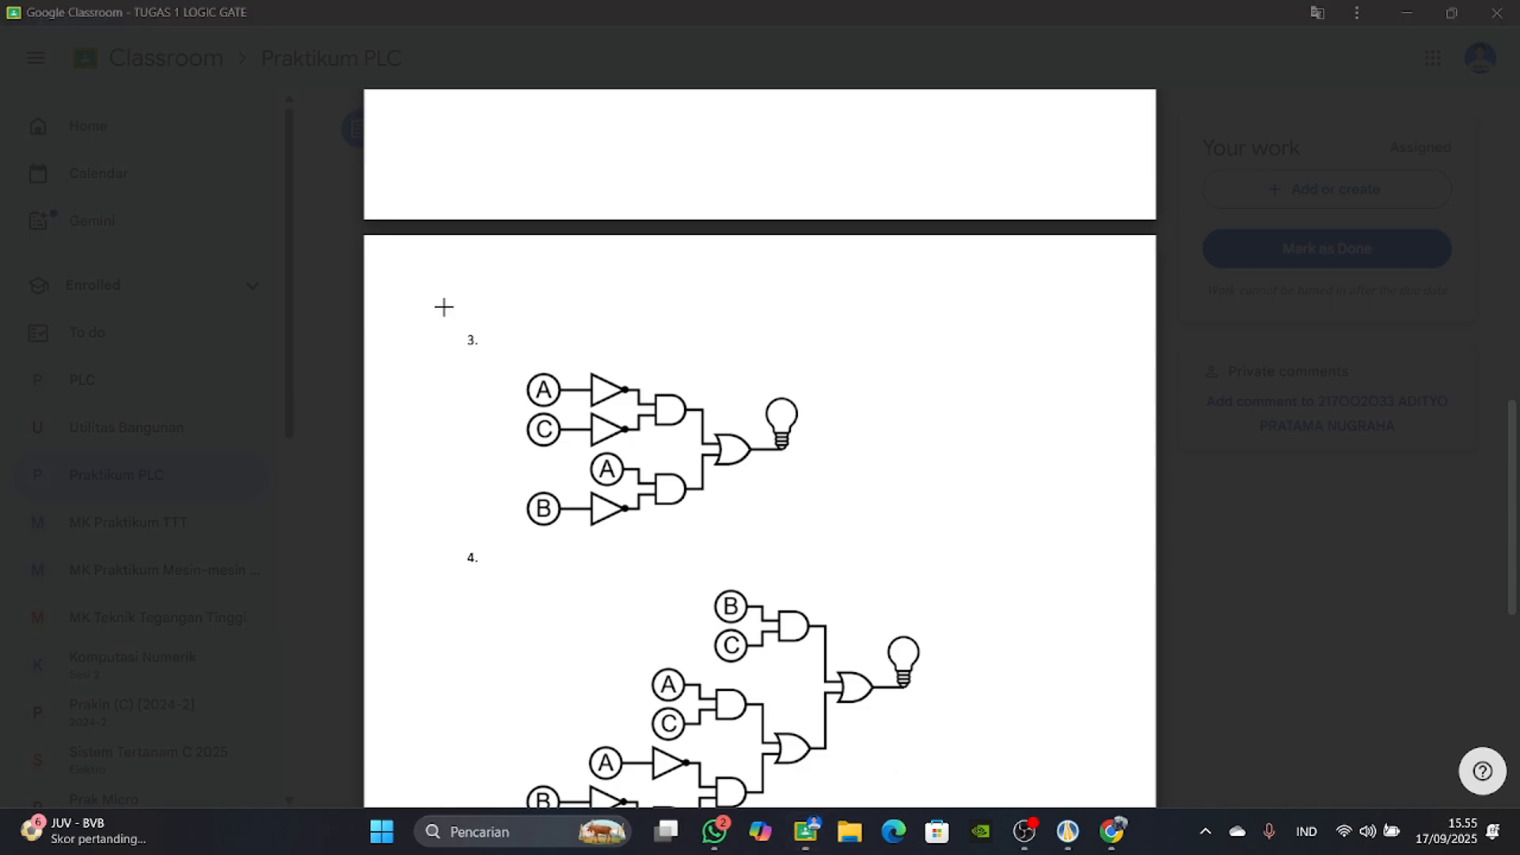
drag(442, 305, 860, 556)
Switch to Automation Studio and paste the circuit 3 picture into the upper part of the empty diagram page.
click(1065, 837)
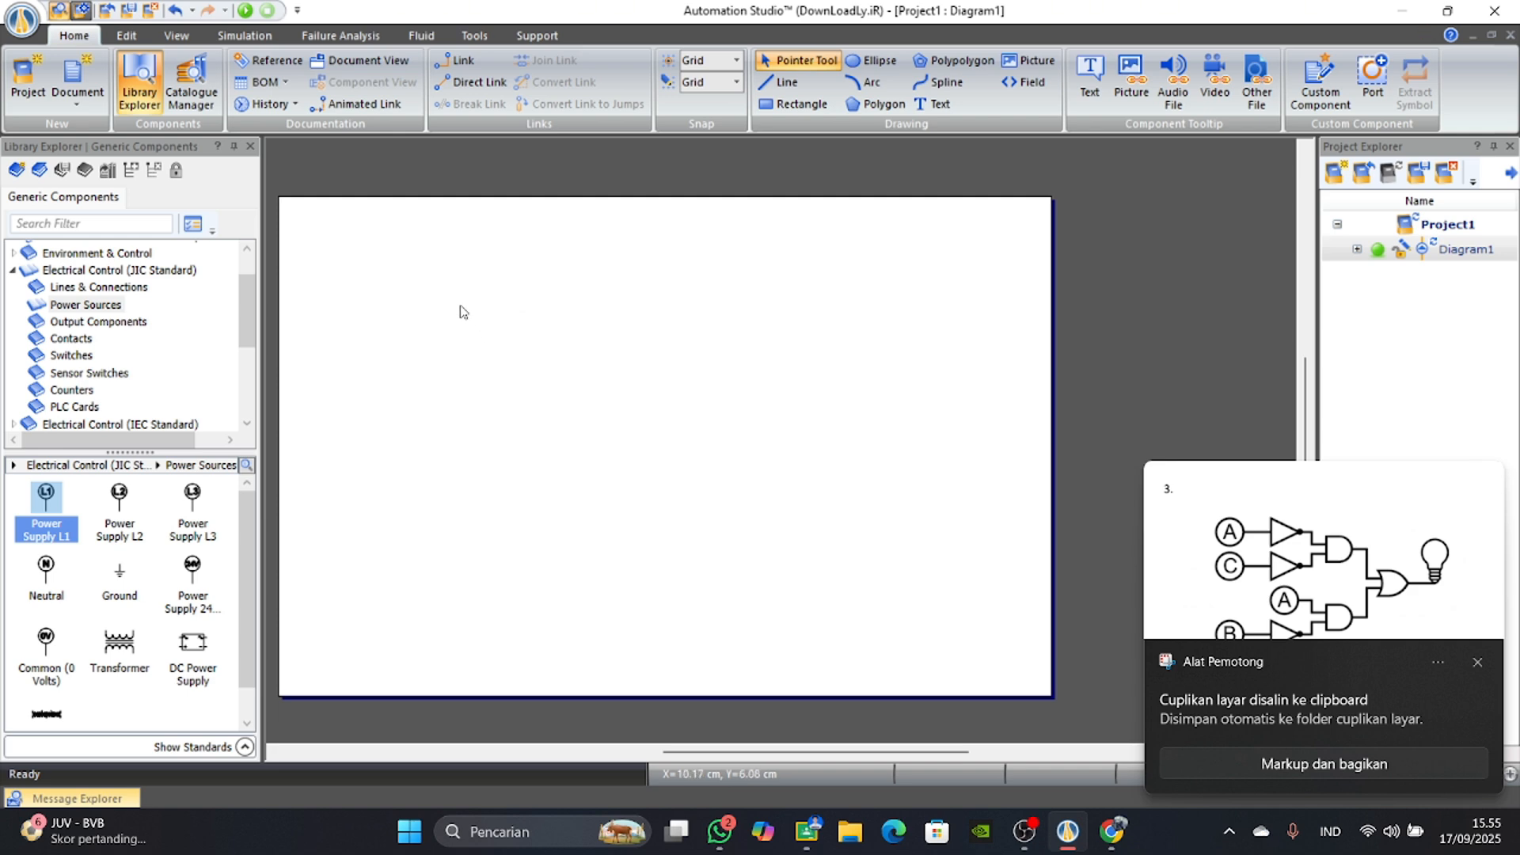
key(ctrl+v)
drag(711, 448, 600, 411)
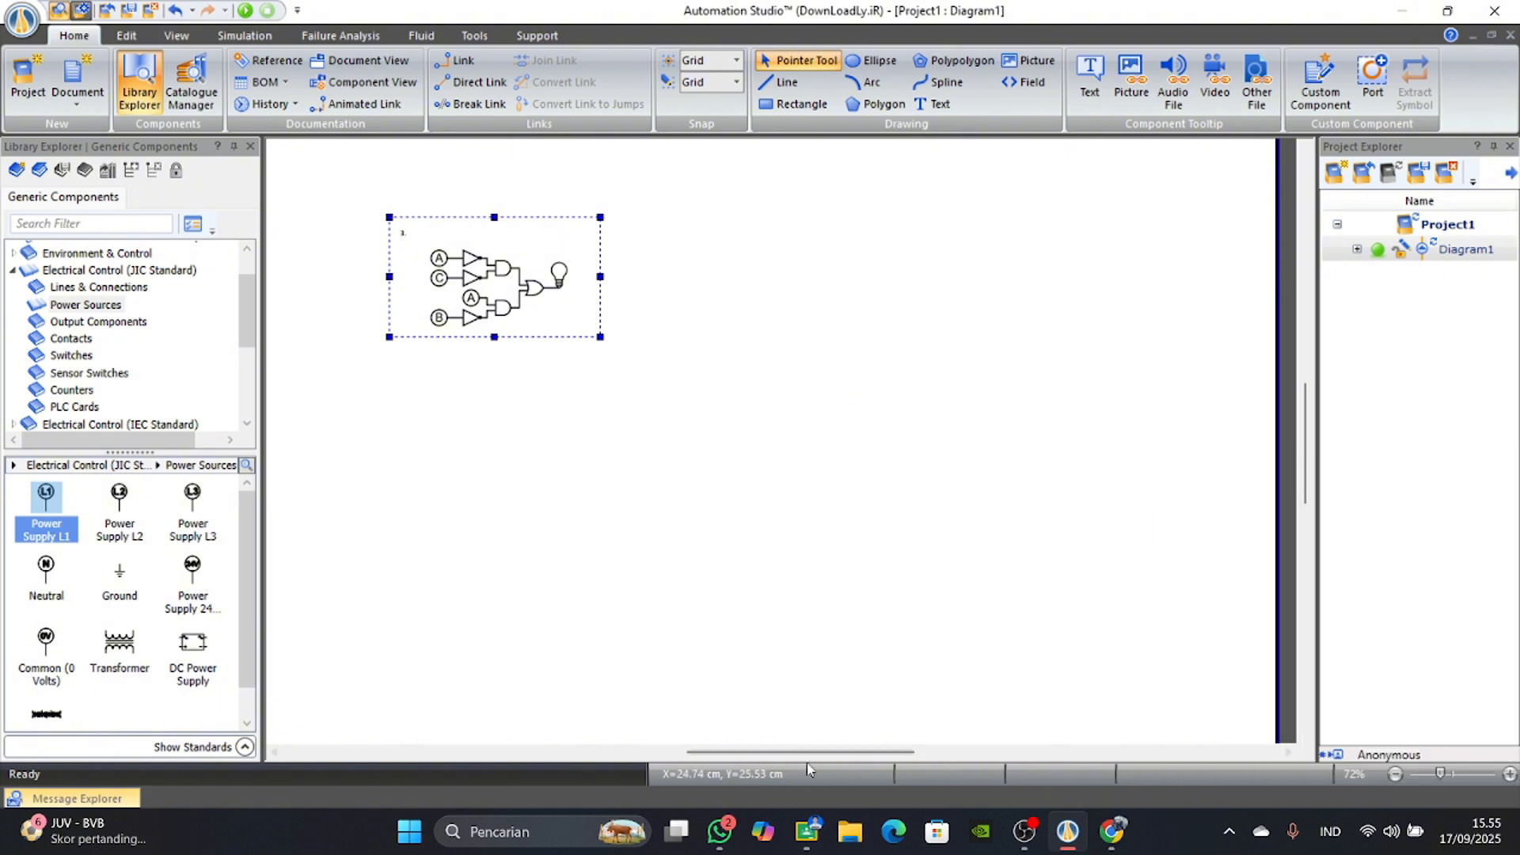
drag(804, 756, 754, 759)
scroll(692, 436, up, 1)
click(678, 485)
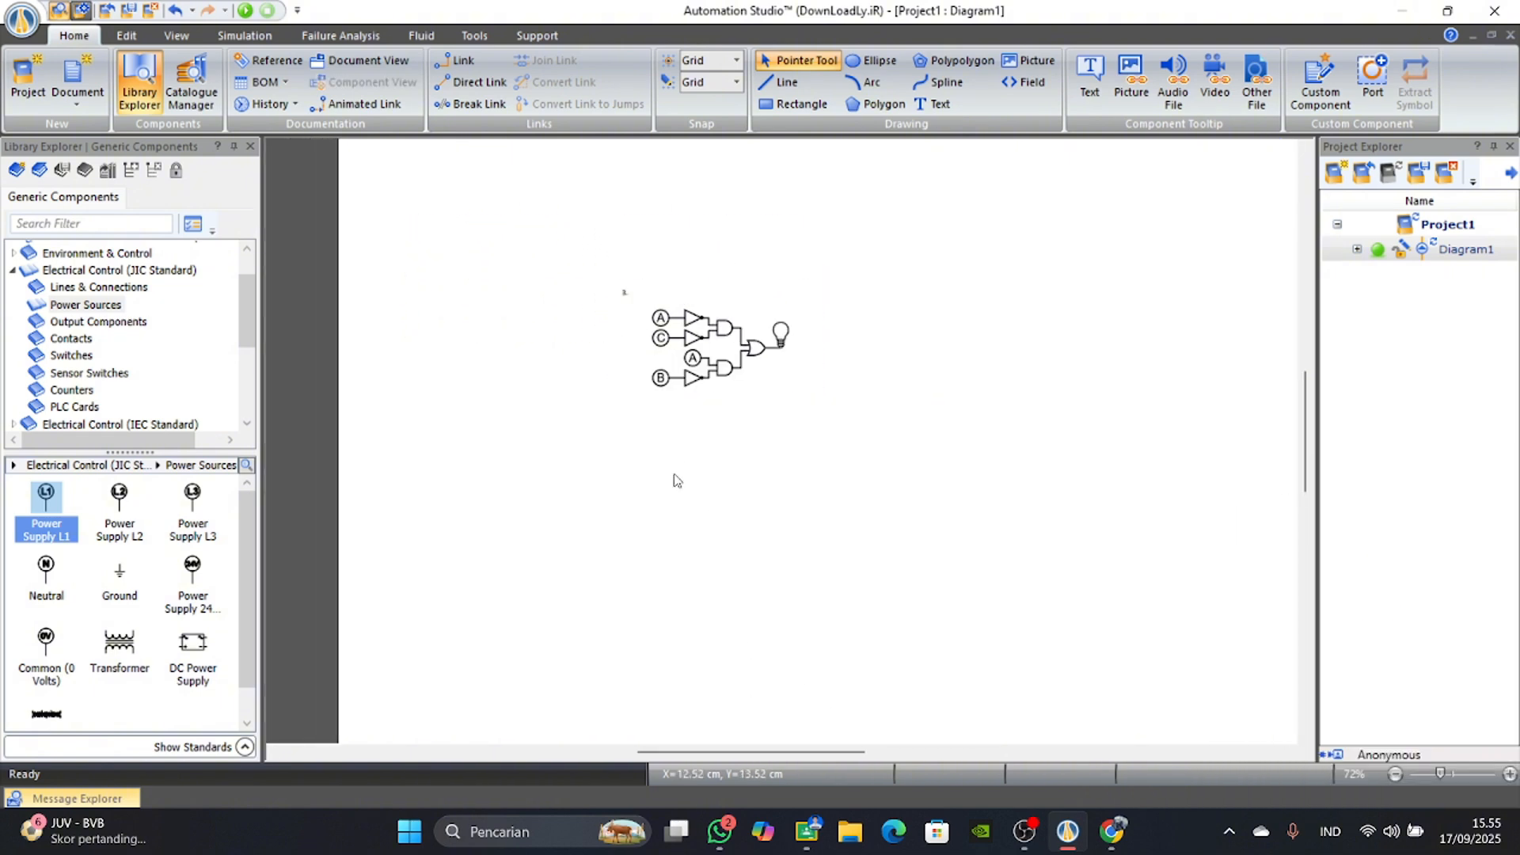
Examine the inputs A, B and C, the inverters and the AND and OR gates in the circuit 3 picture.
scroll(710, 365, up, 5)
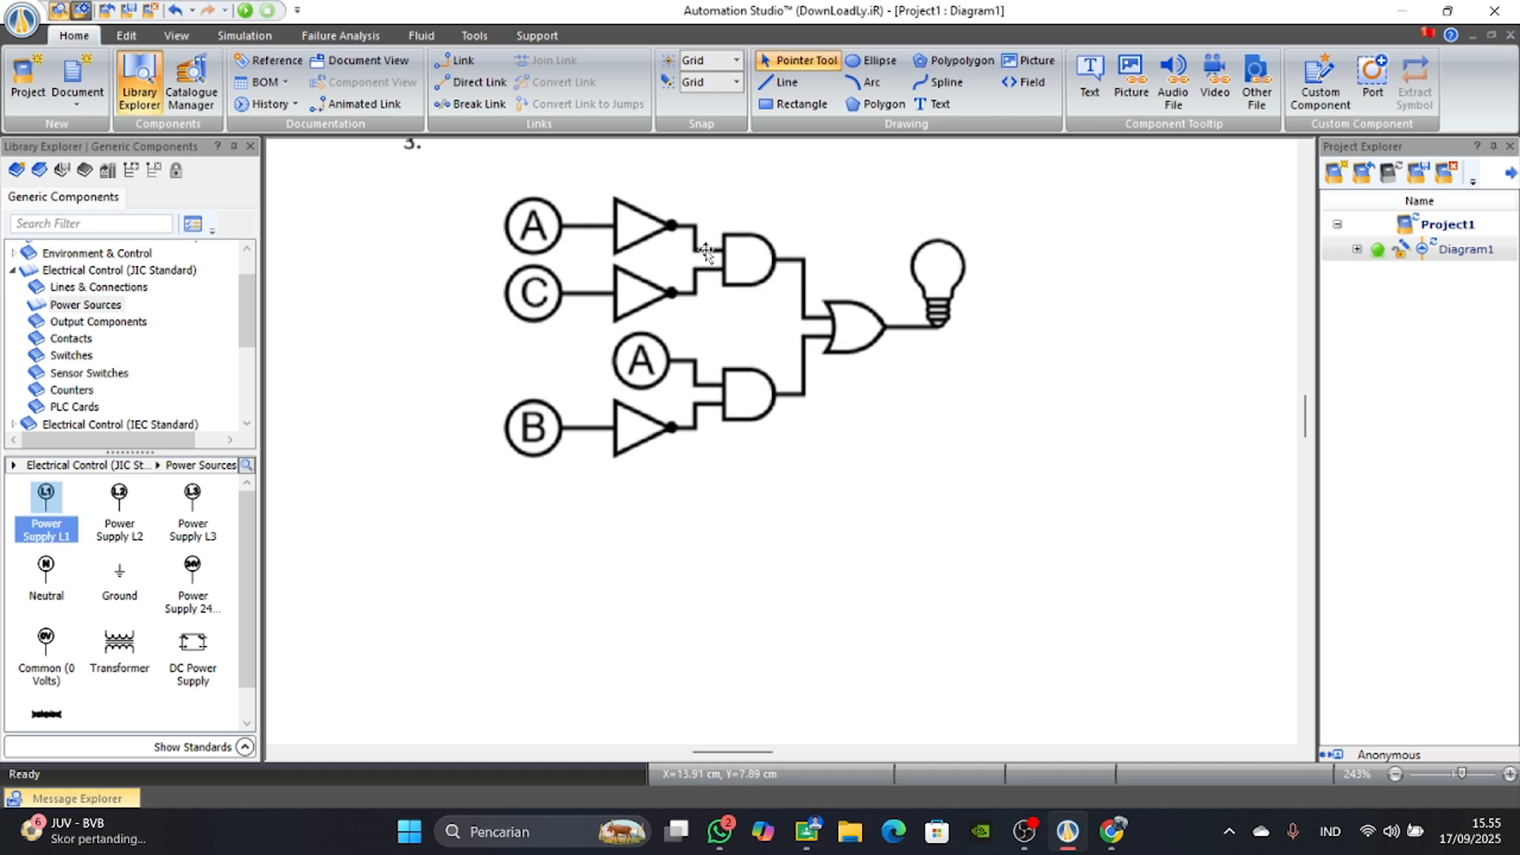
scroll(640, 383, down, 4)
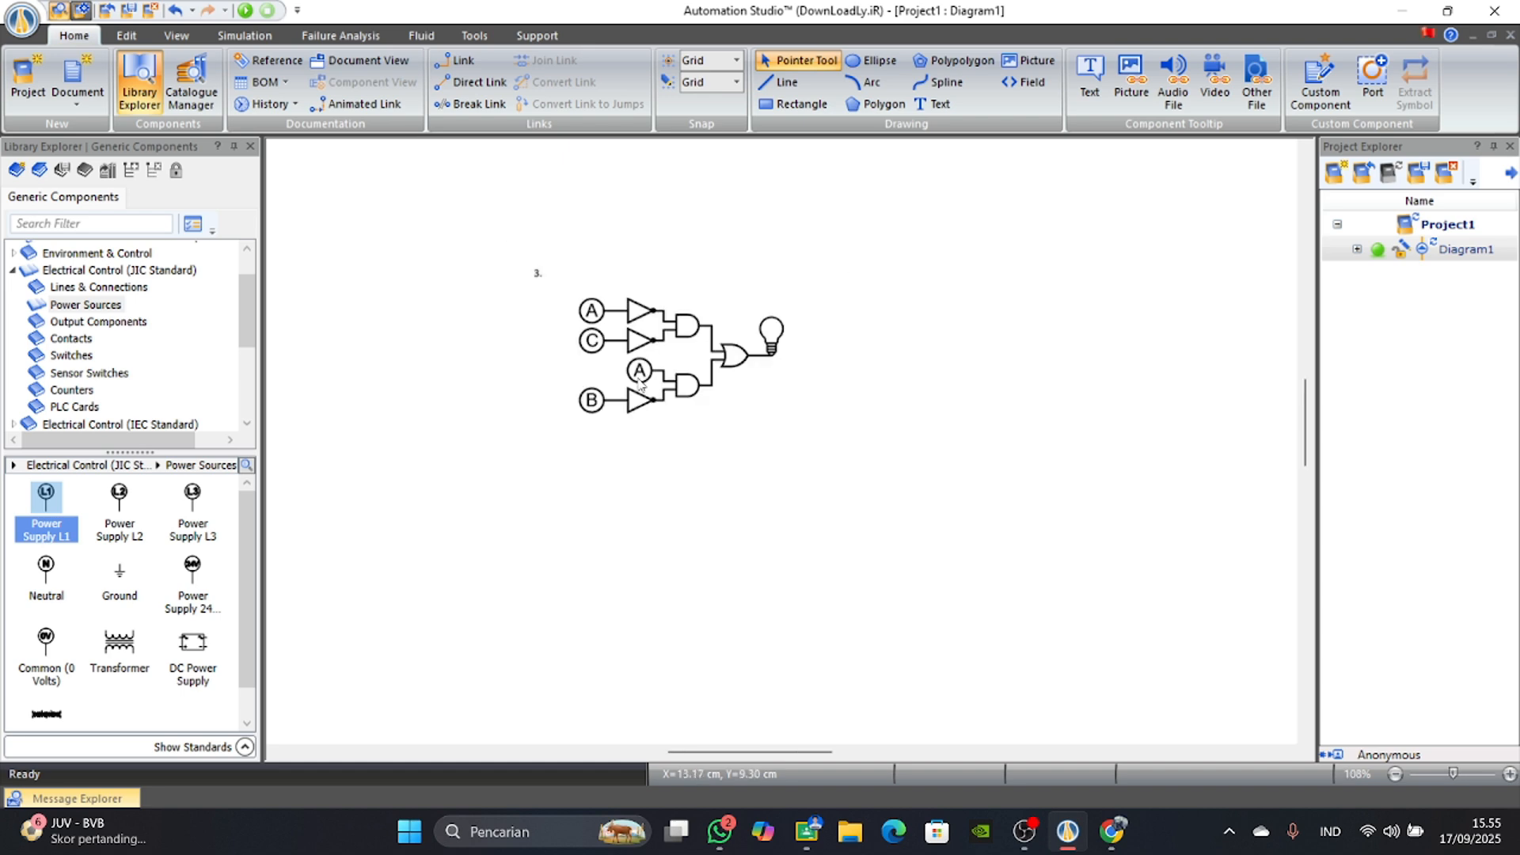
scroll(642, 384, up, 2)
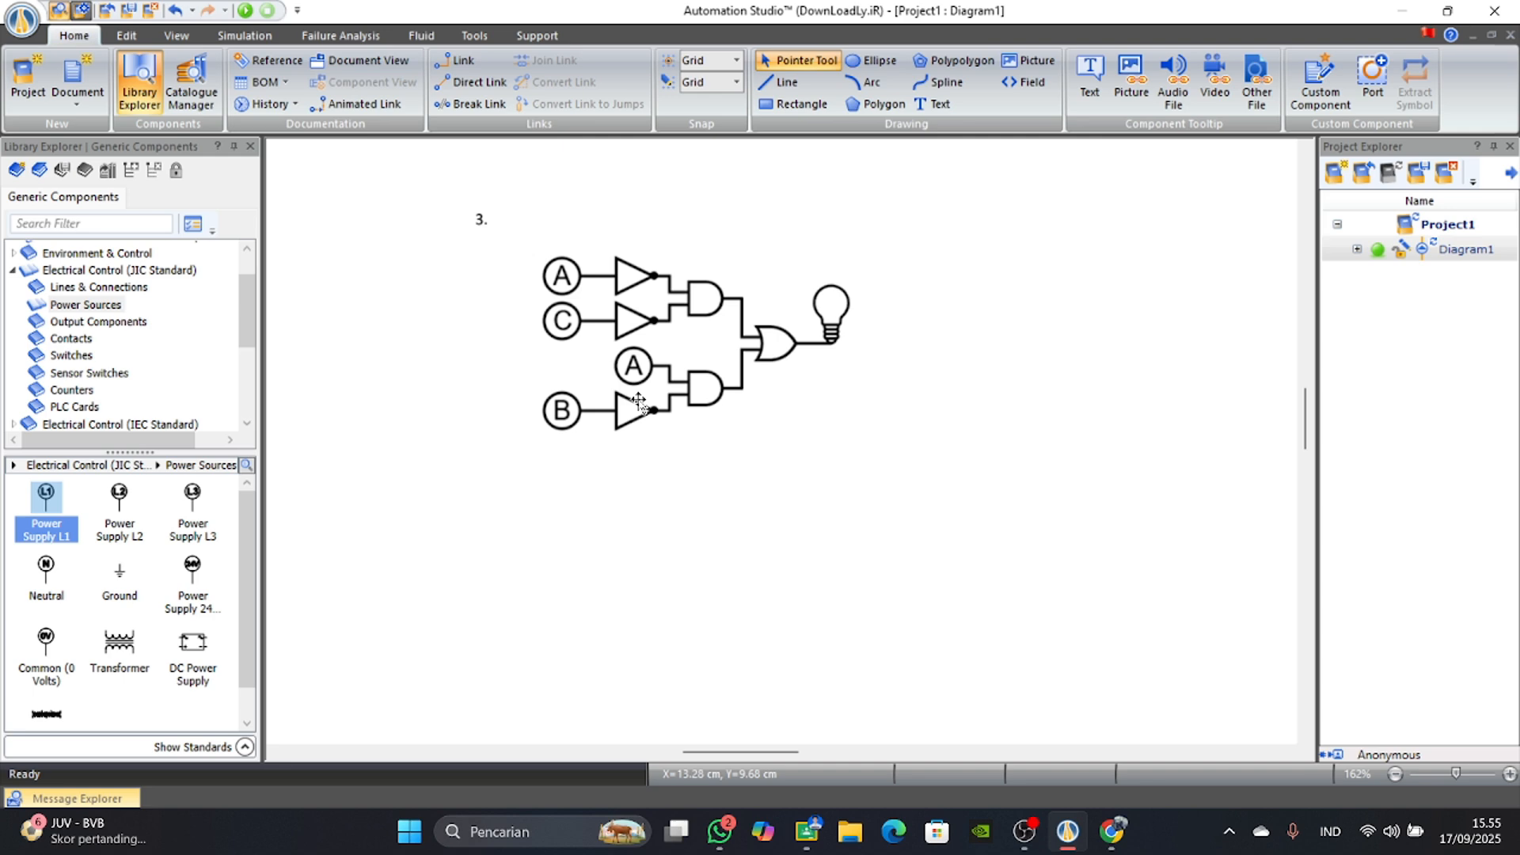
scroll(638, 404, down, 2)
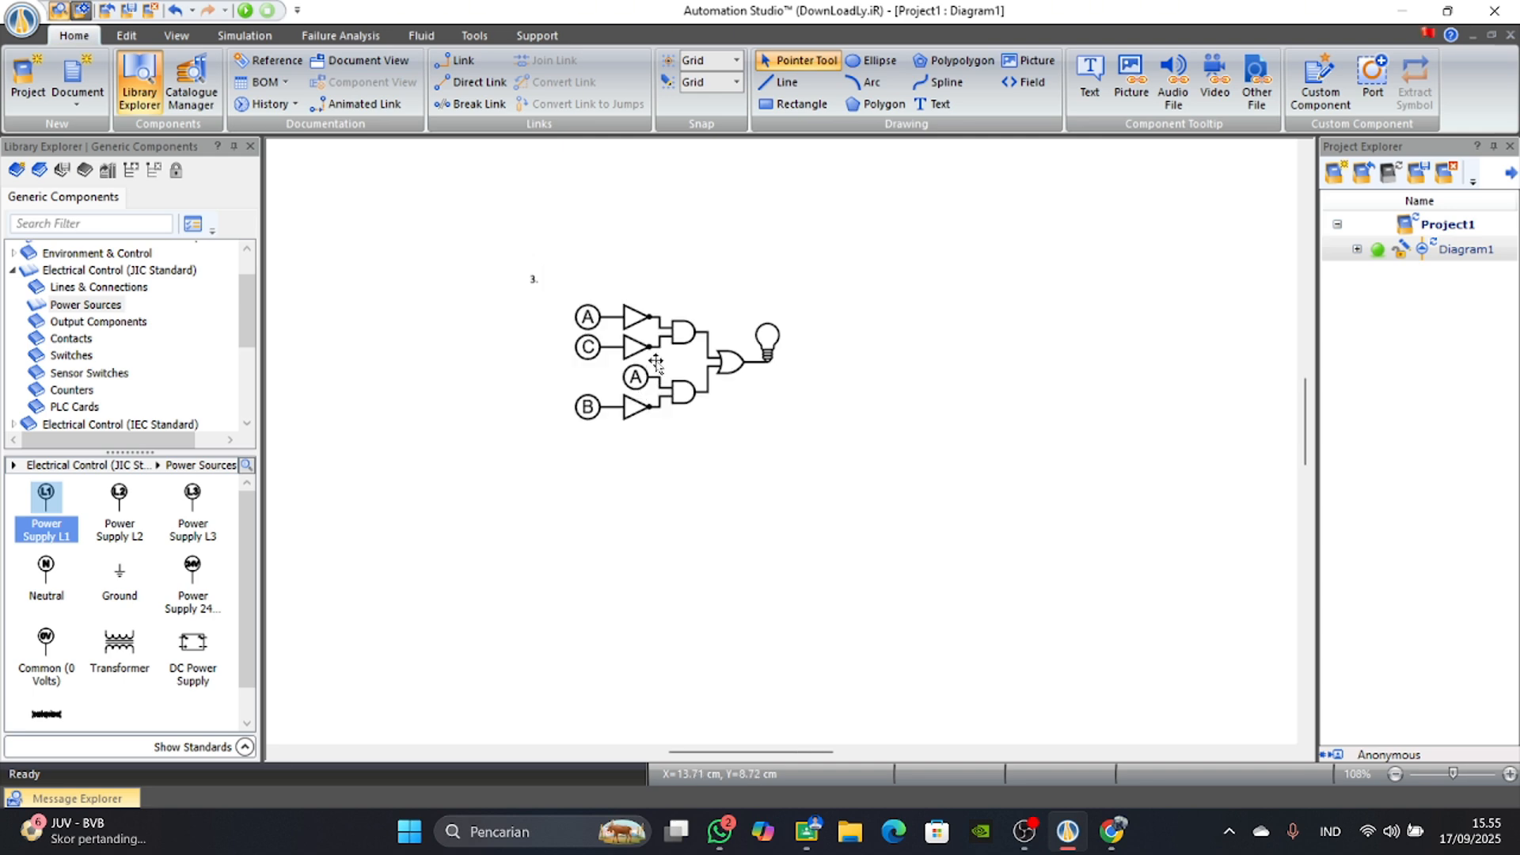
click(758, 372)
click(724, 478)
scroll(701, 457, up, 1)
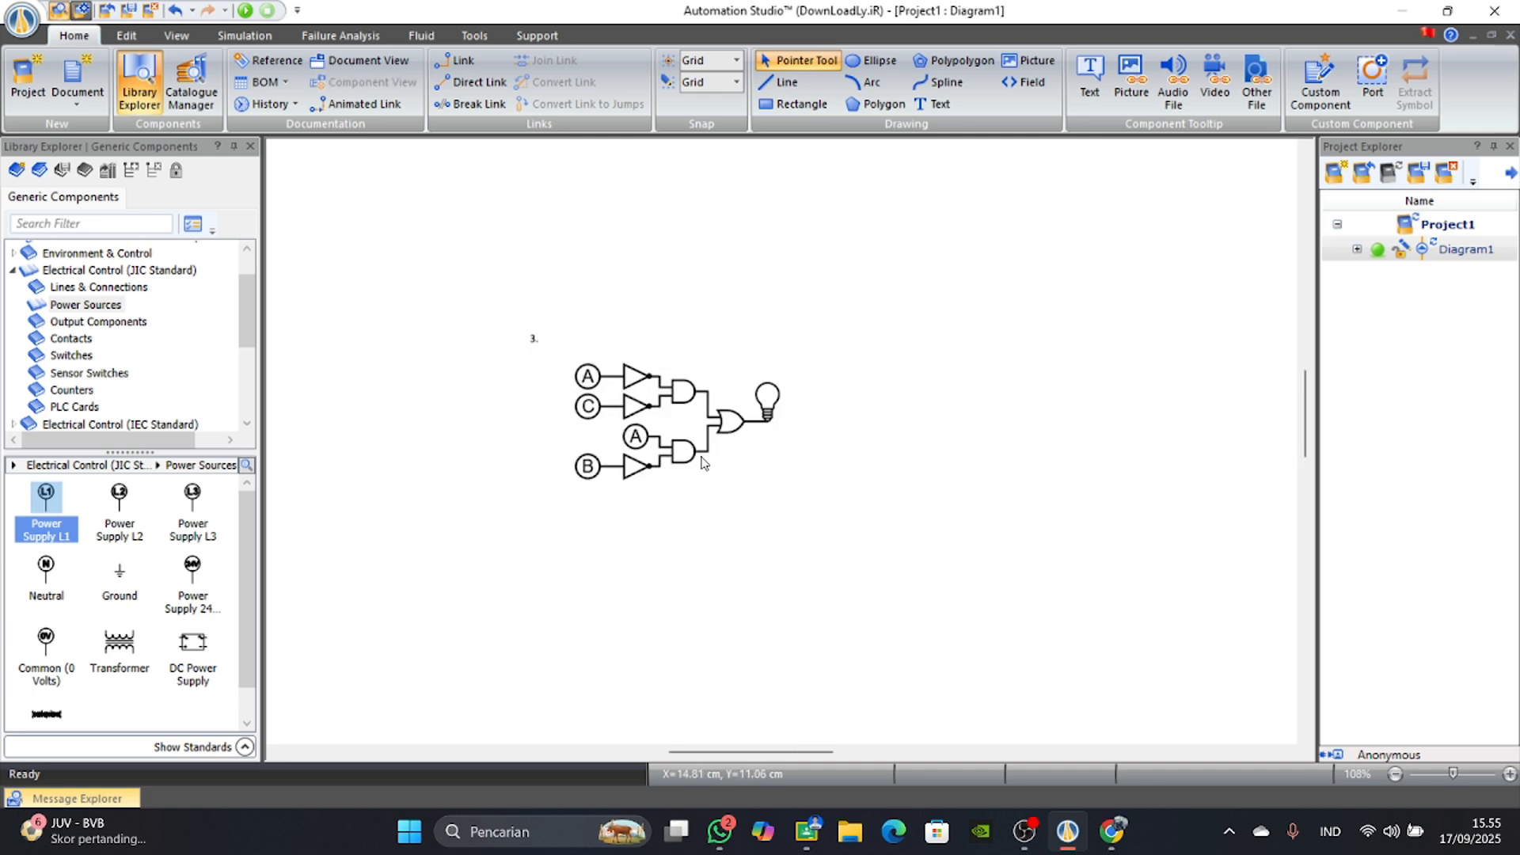
scroll(642, 421, down, 2)
Move the circuit picture nearer the page's upper-left corner and place a PLC input card and PLC output card side by side beneath it.
drag(644, 422, 539, 342)
click(586, 439)
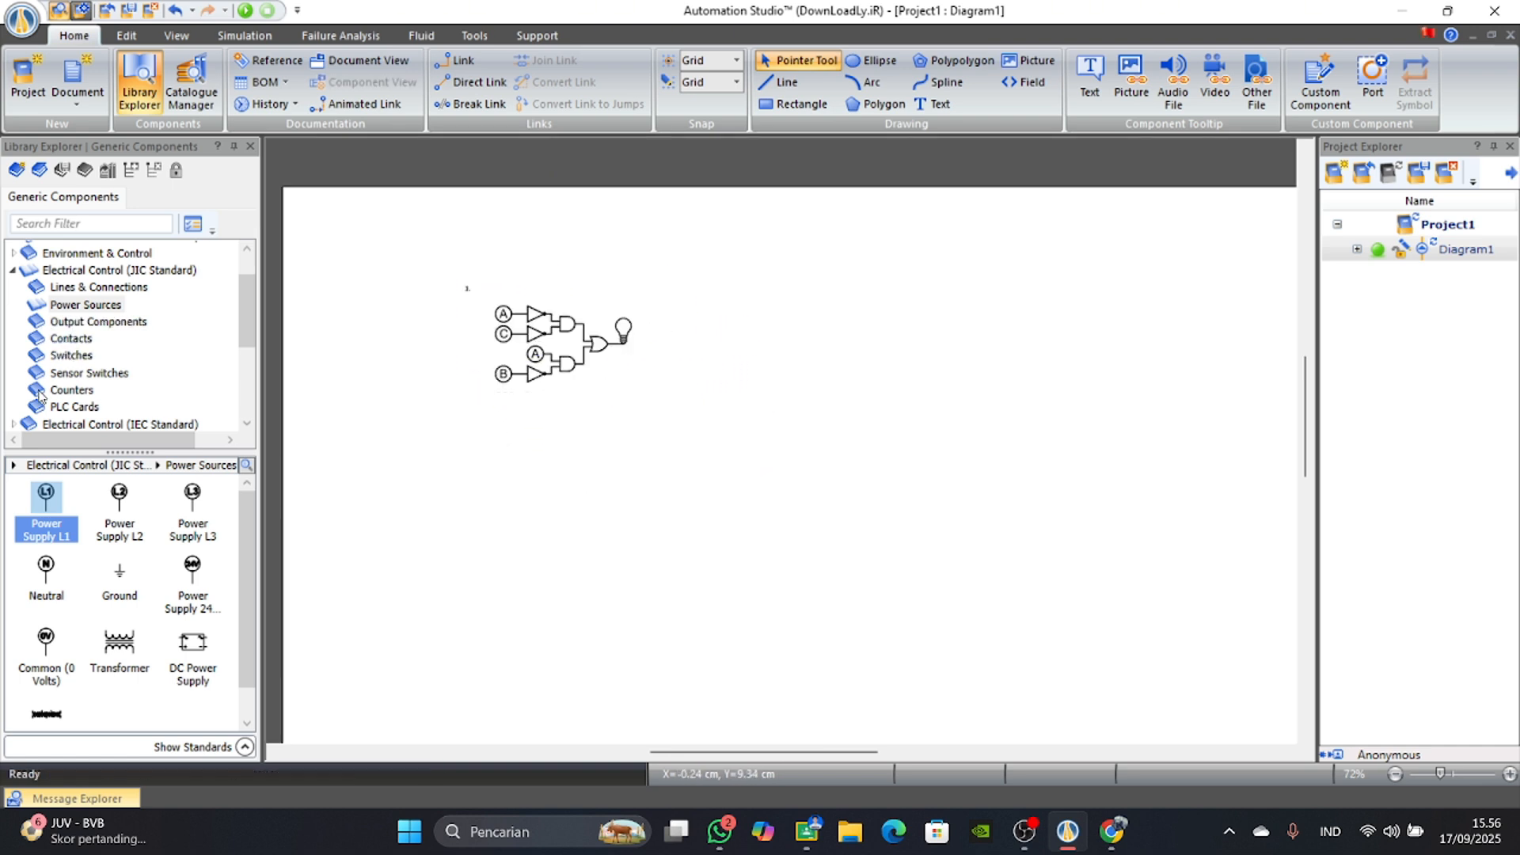
click(49, 407)
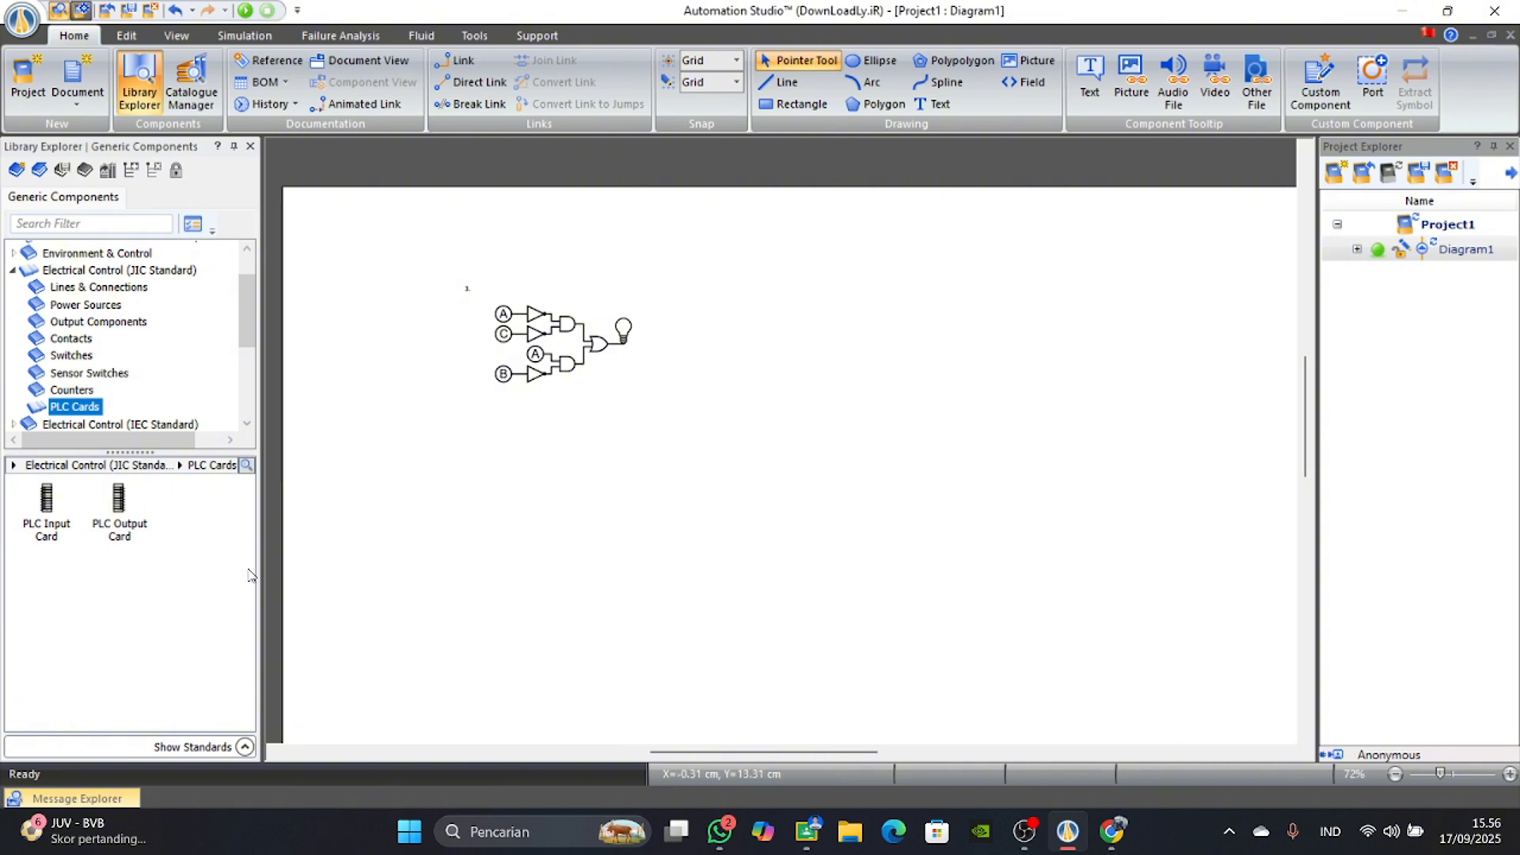
drag(43, 507, 435, 492)
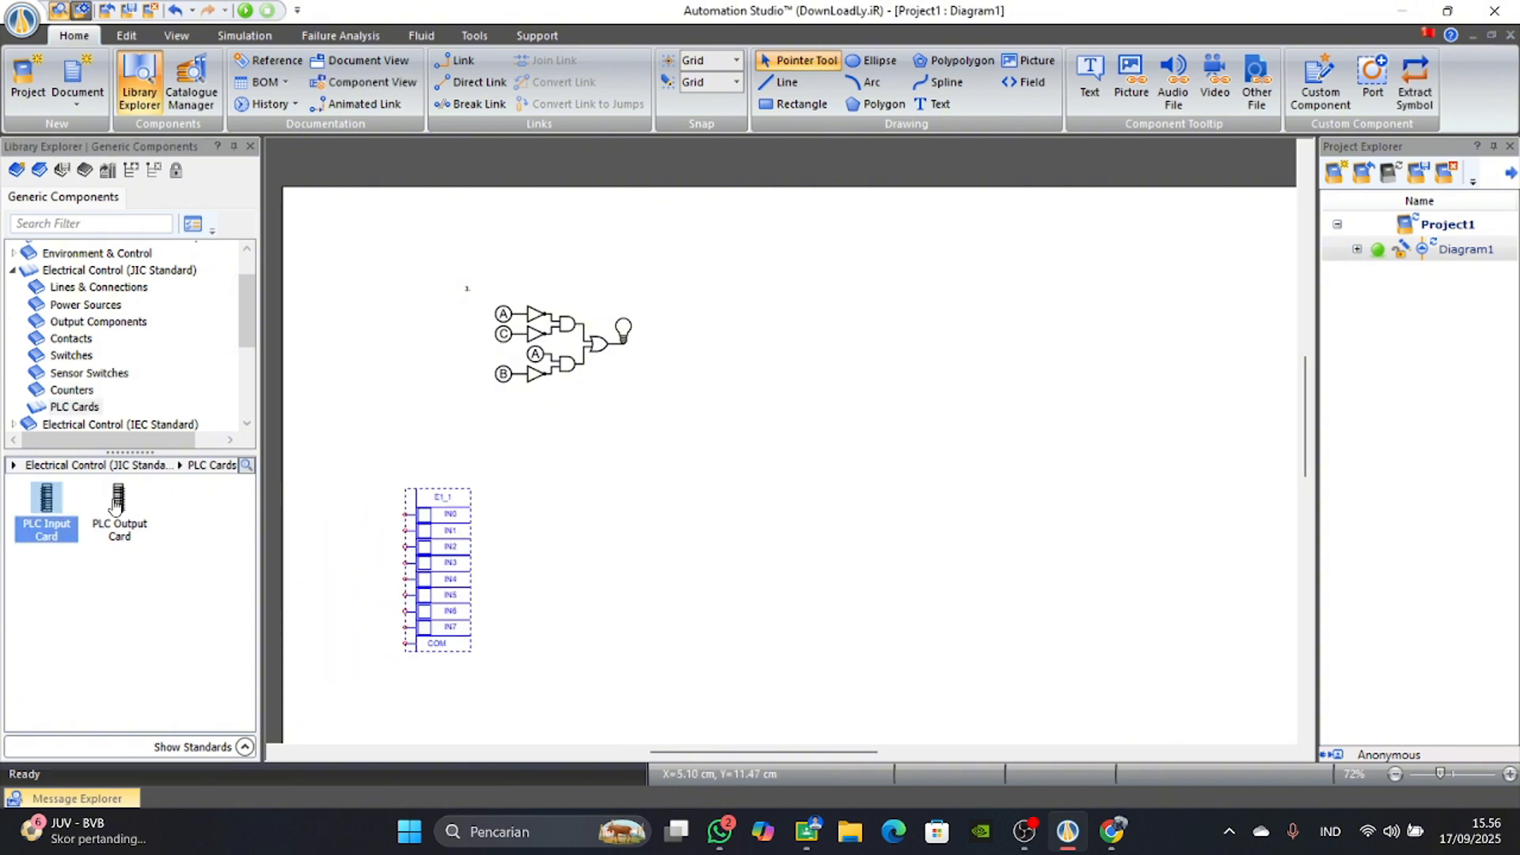
drag(117, 507, 545, 492)
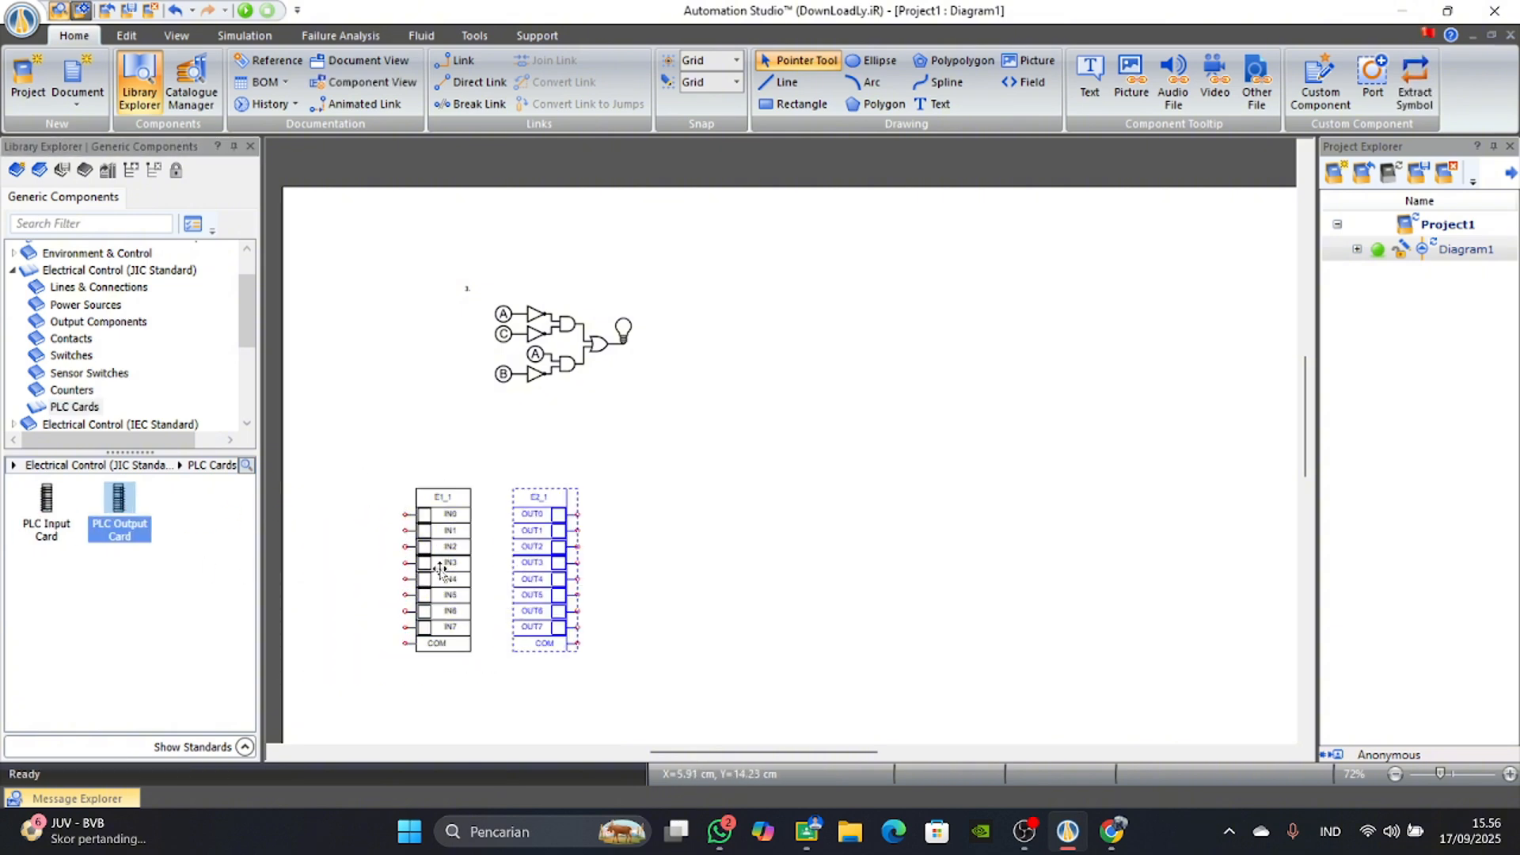
drag(514, 569, 554, 519)
drag(467, 542, 505, 509)
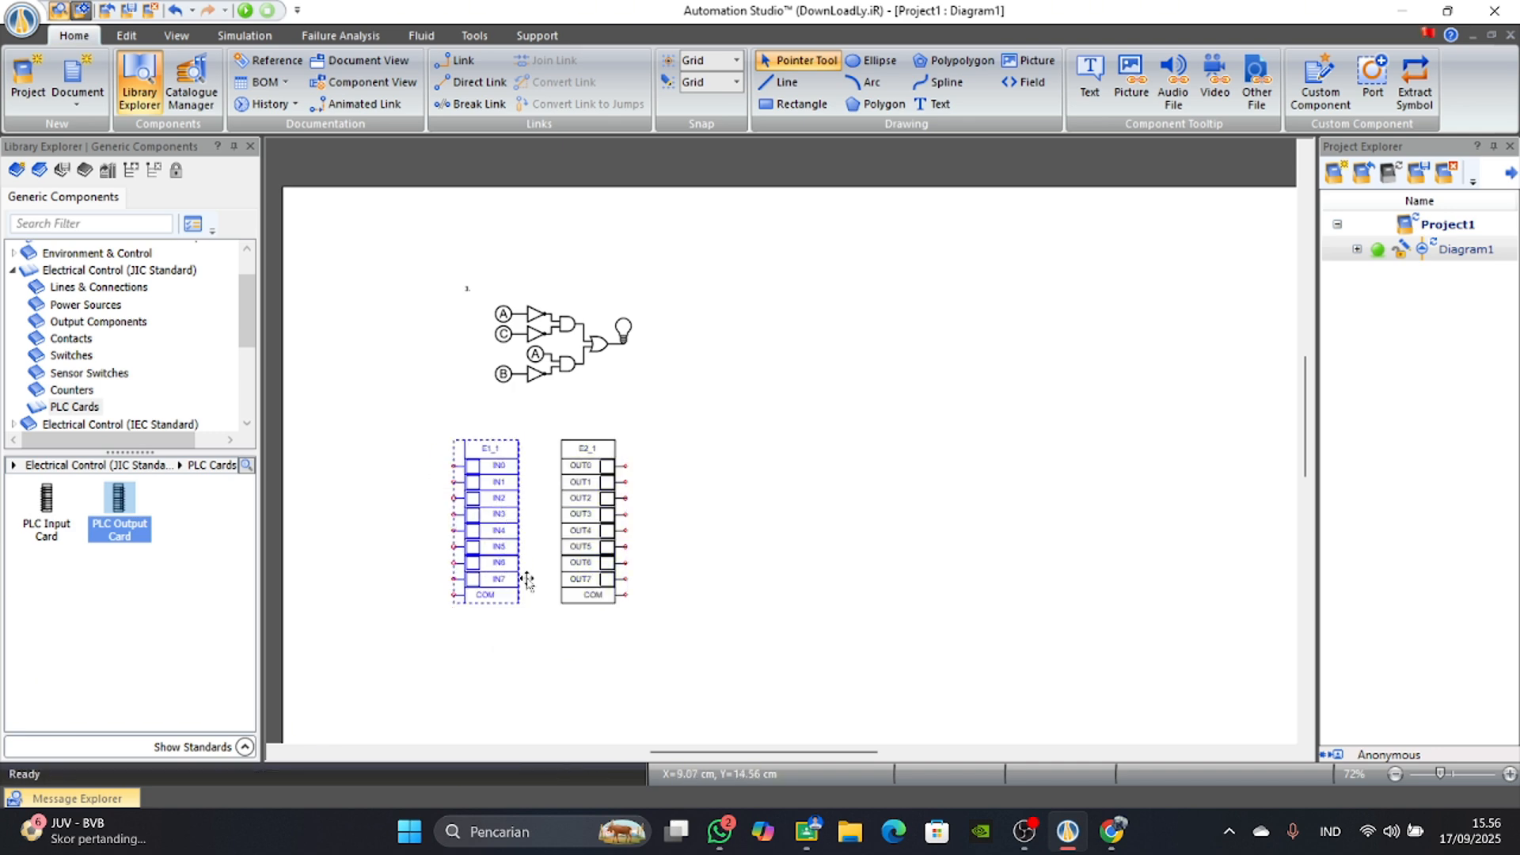
Place a normally open push-button beside the input card's IN0 terminal and give it the alias PB 2.
click(86, 304)
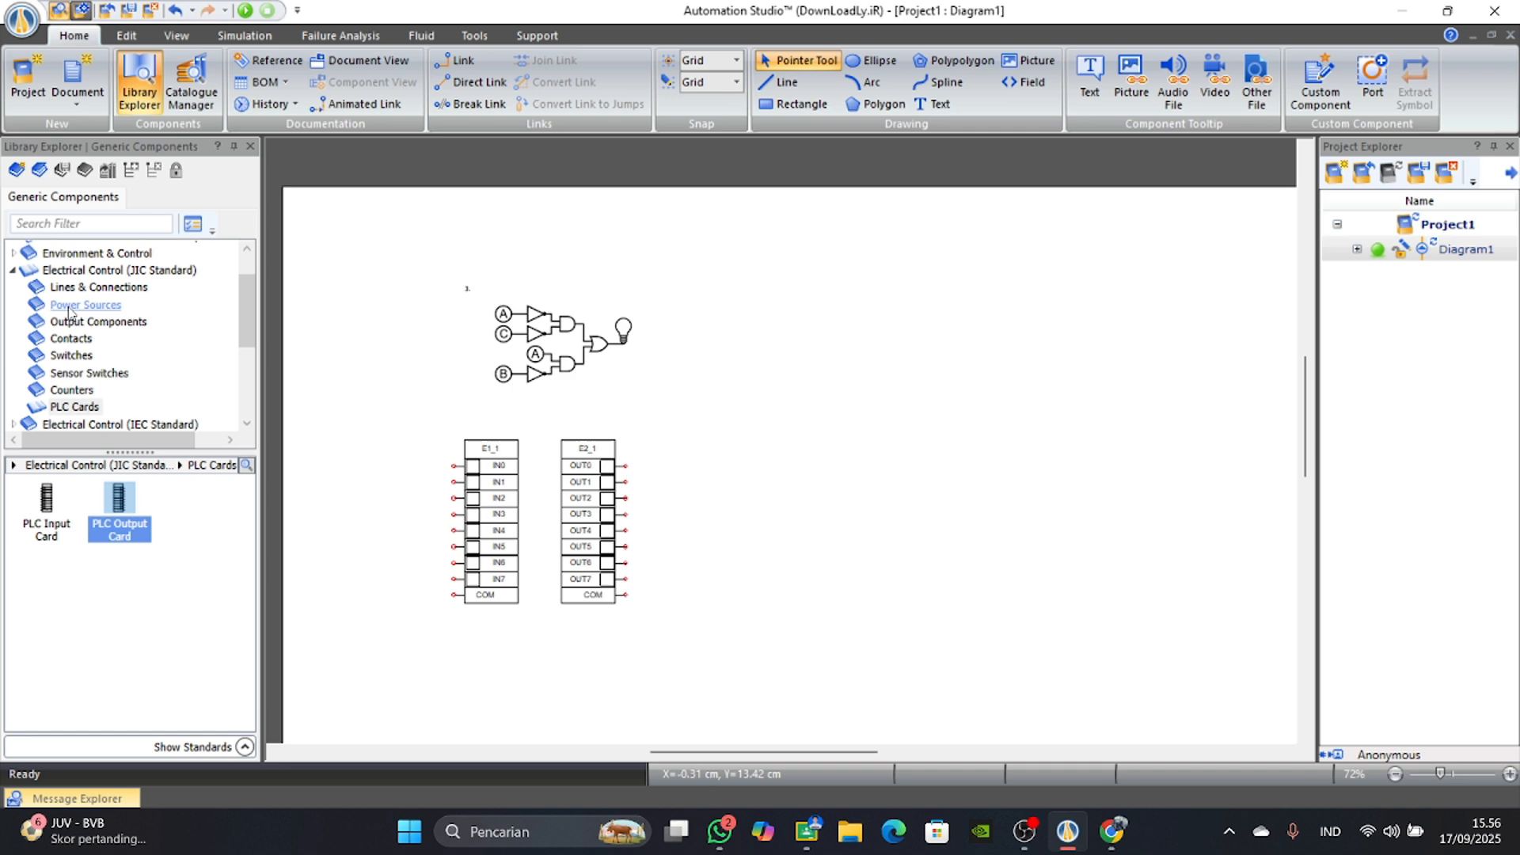
click(79, 355)
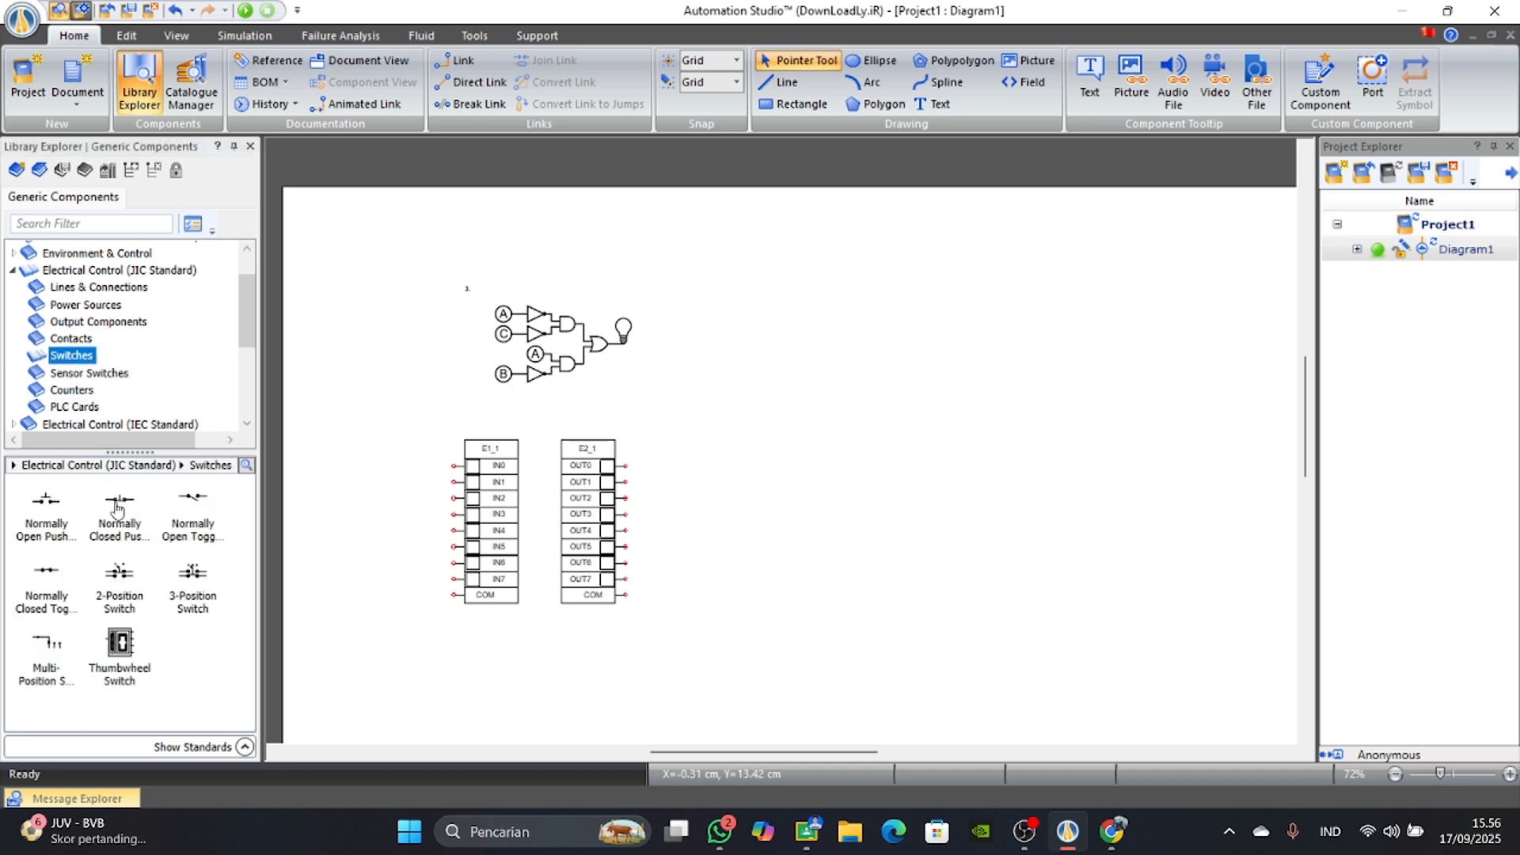
drag(46, 501, 398, 466)
key(Caps_Lock)
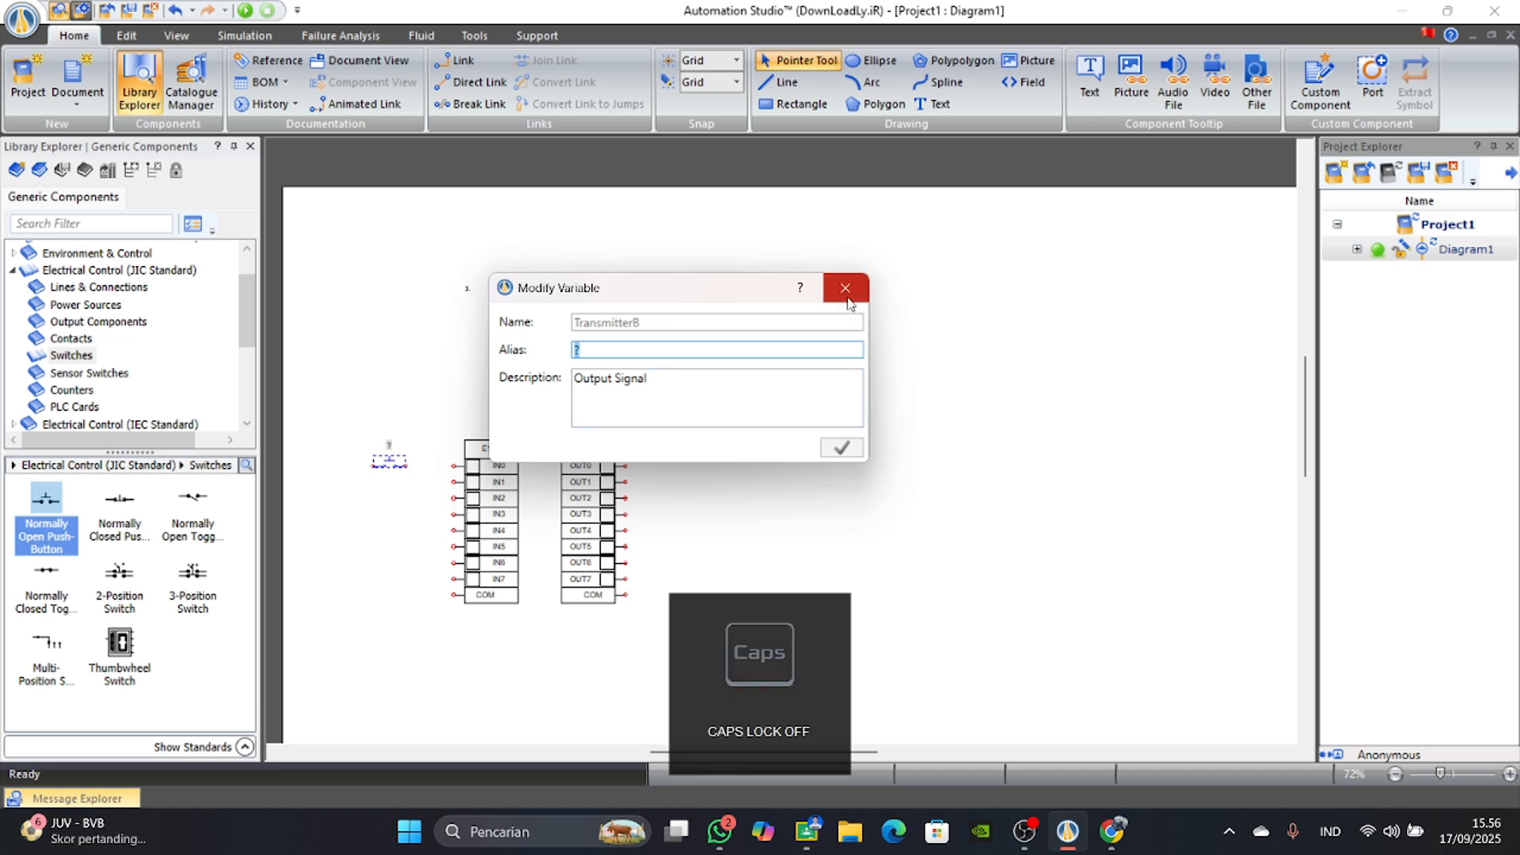
text(pb 1)
key(BackSpace)
key(BackSpace)
key(BackSpace)
key(Caps_Lock)
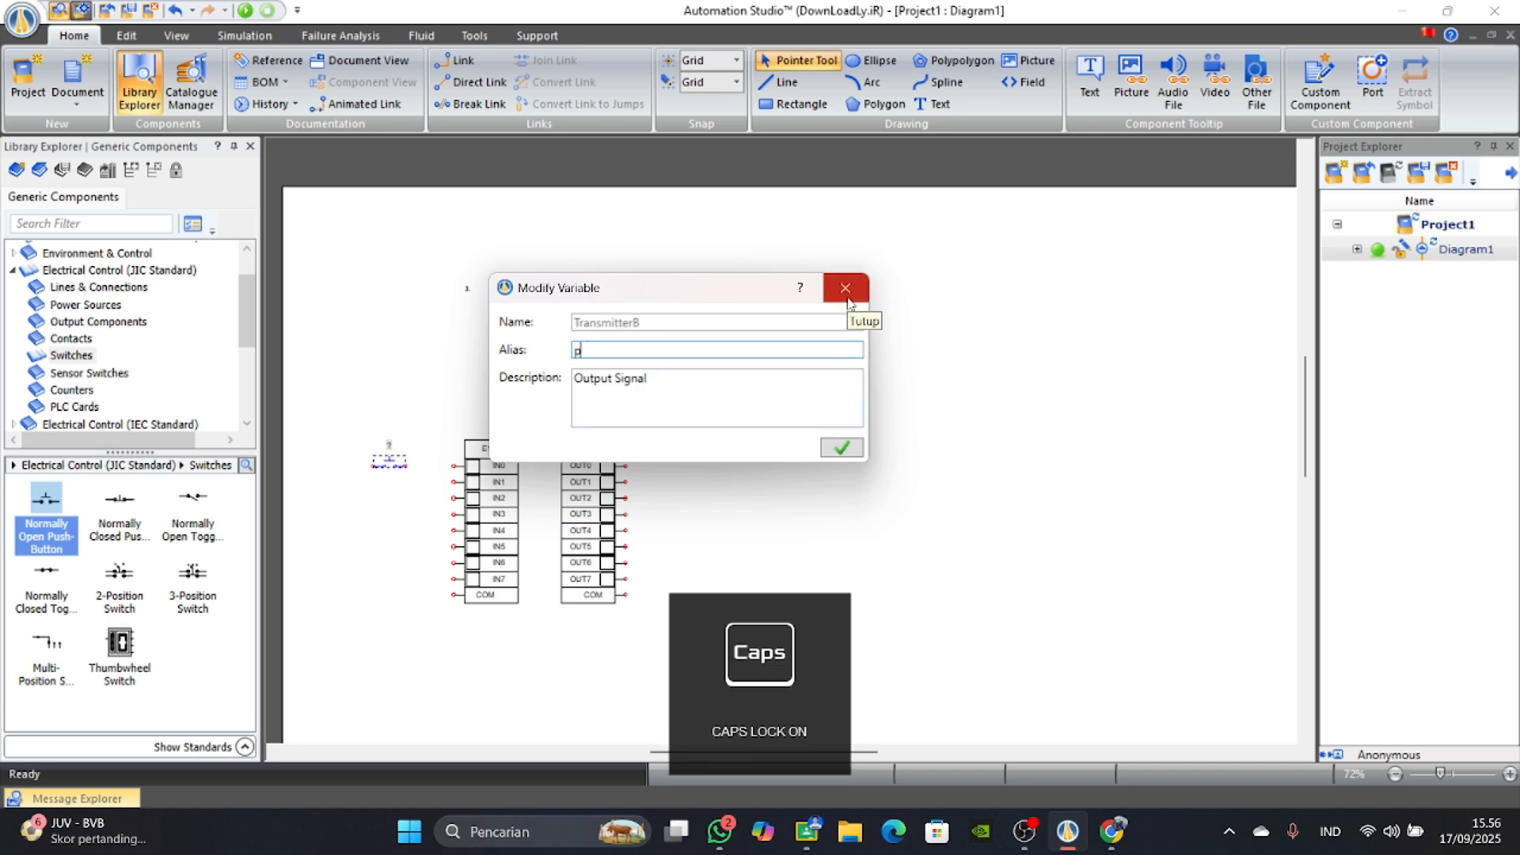
text(B 2)
key(Return)
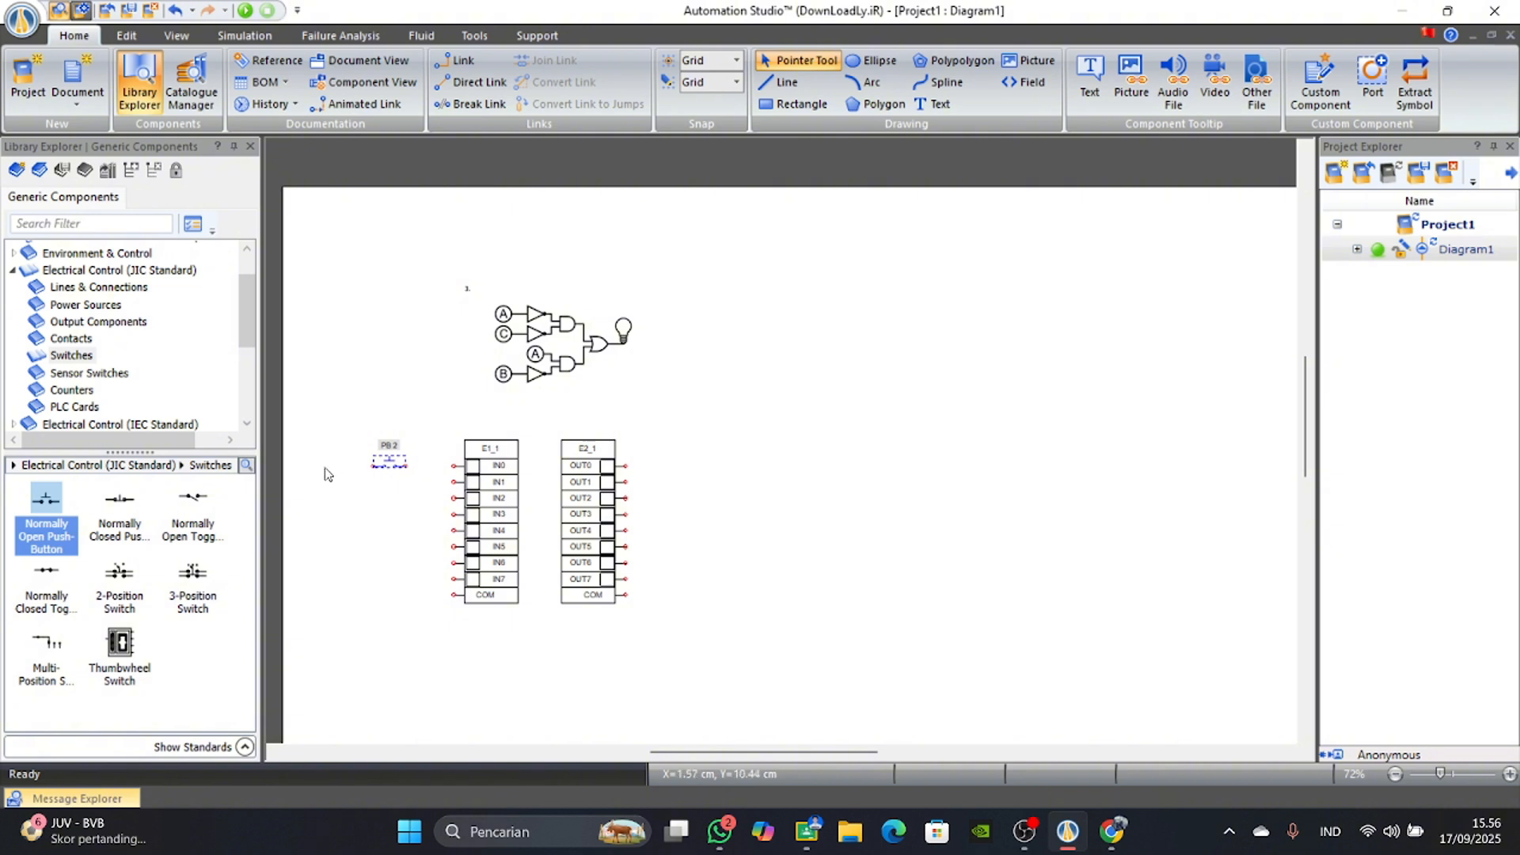
Change the push-button's alias to PB 1 in its component properties.
double_click(390, 449)
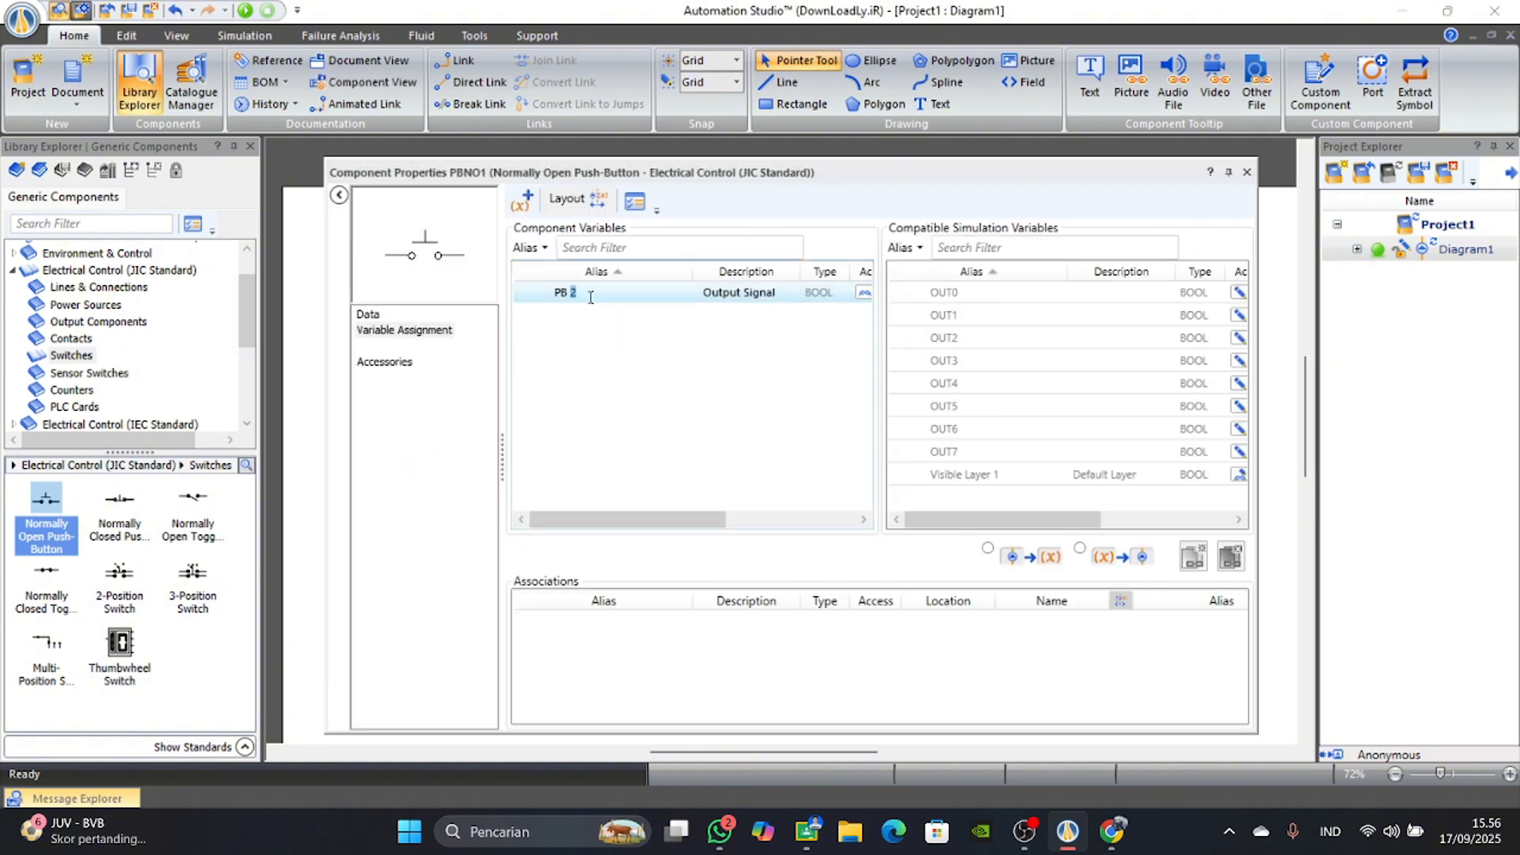
key(Return)
click(1247, 172)
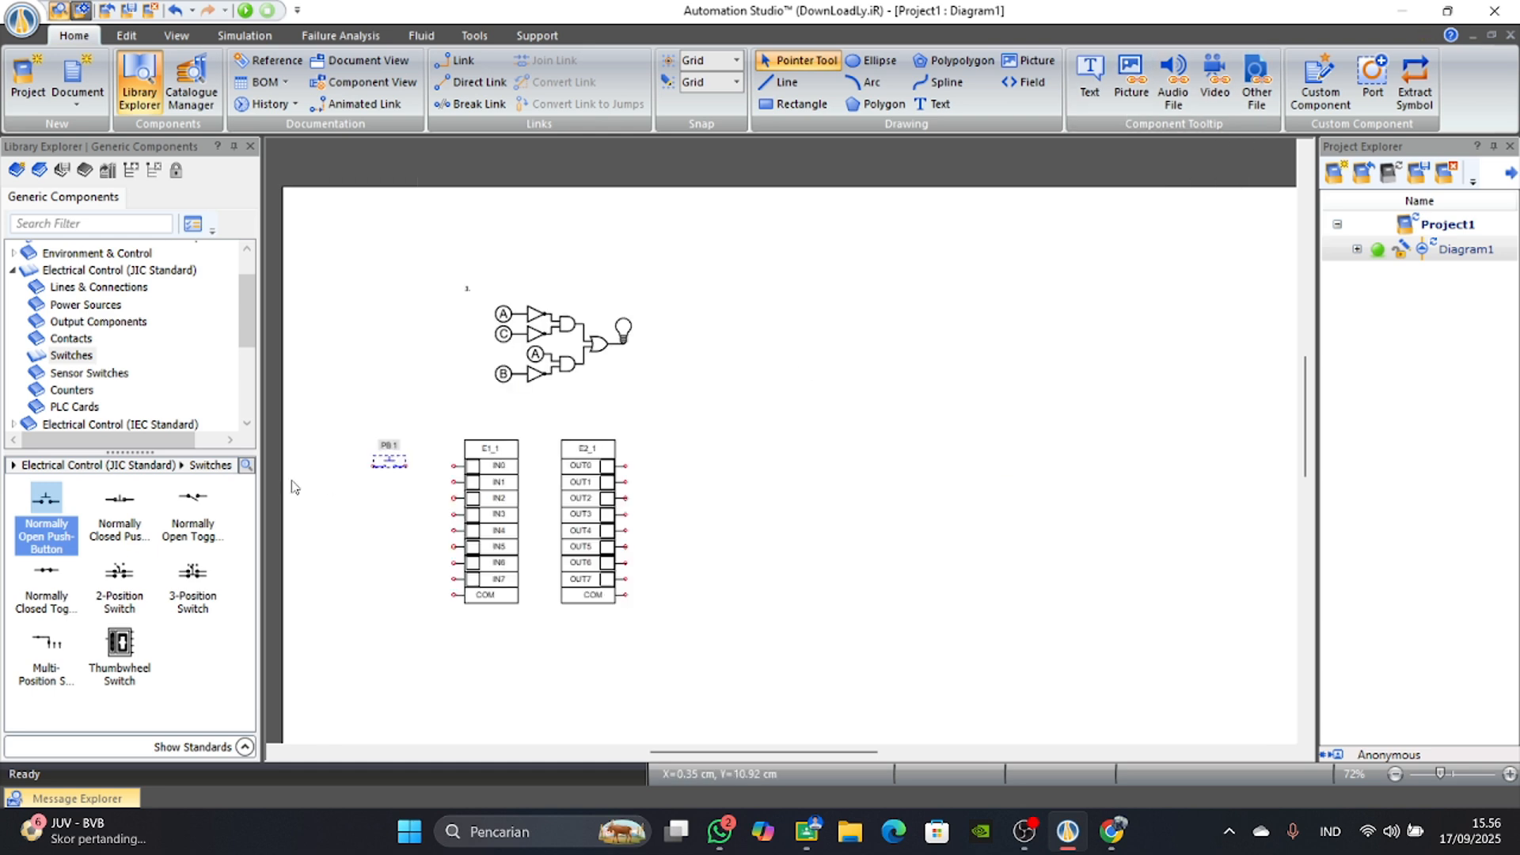
Place a 24 Volts power supply beside PB 1 and a Common (0 Volts) source below the input card, without keeping the Neutral symbol.
click(79, 305)
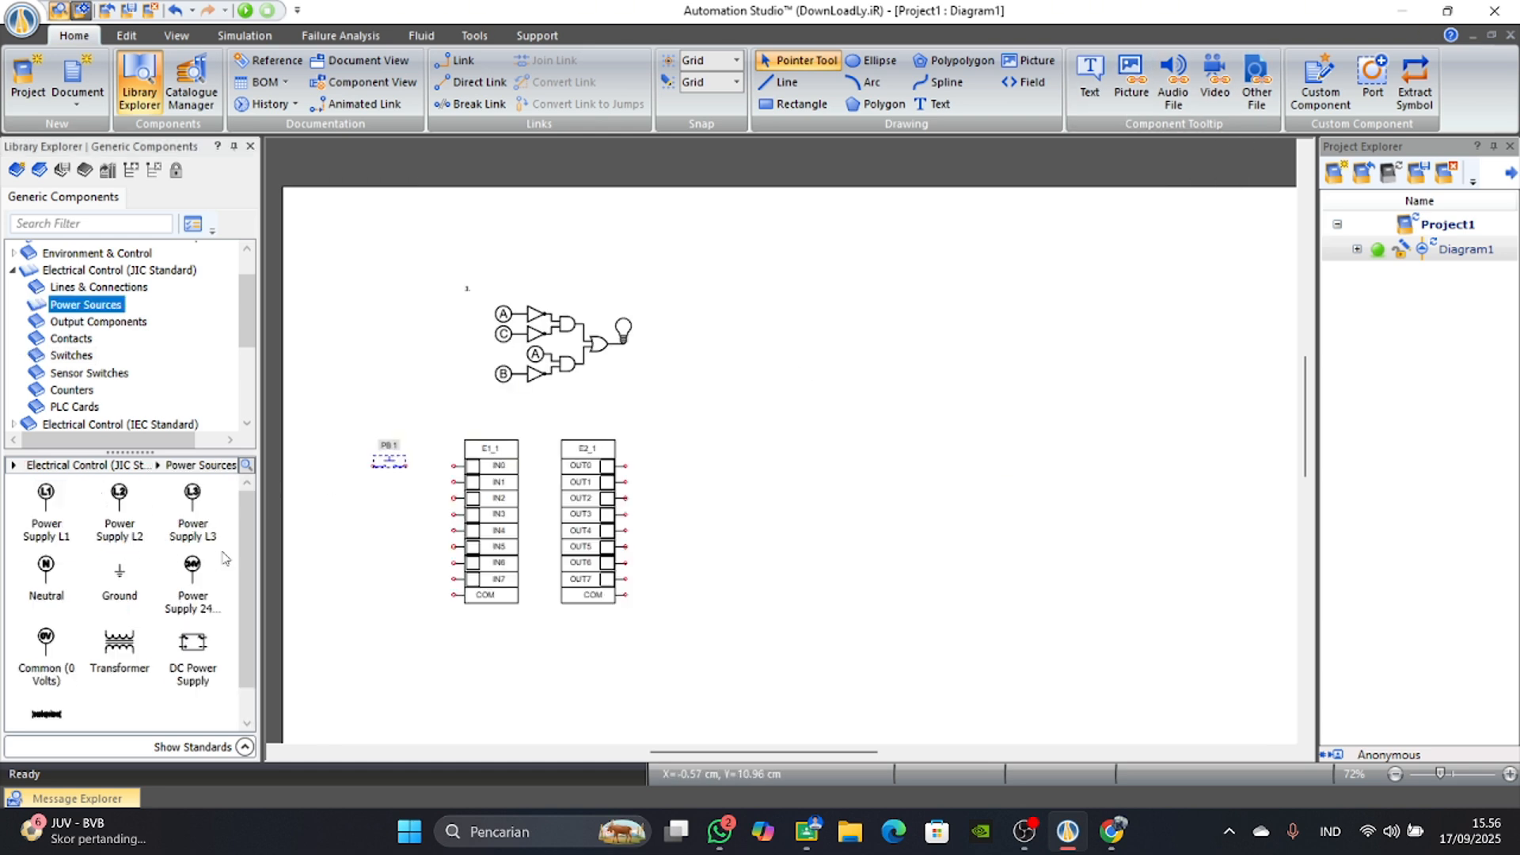
drag(707, 752, 663, 752)
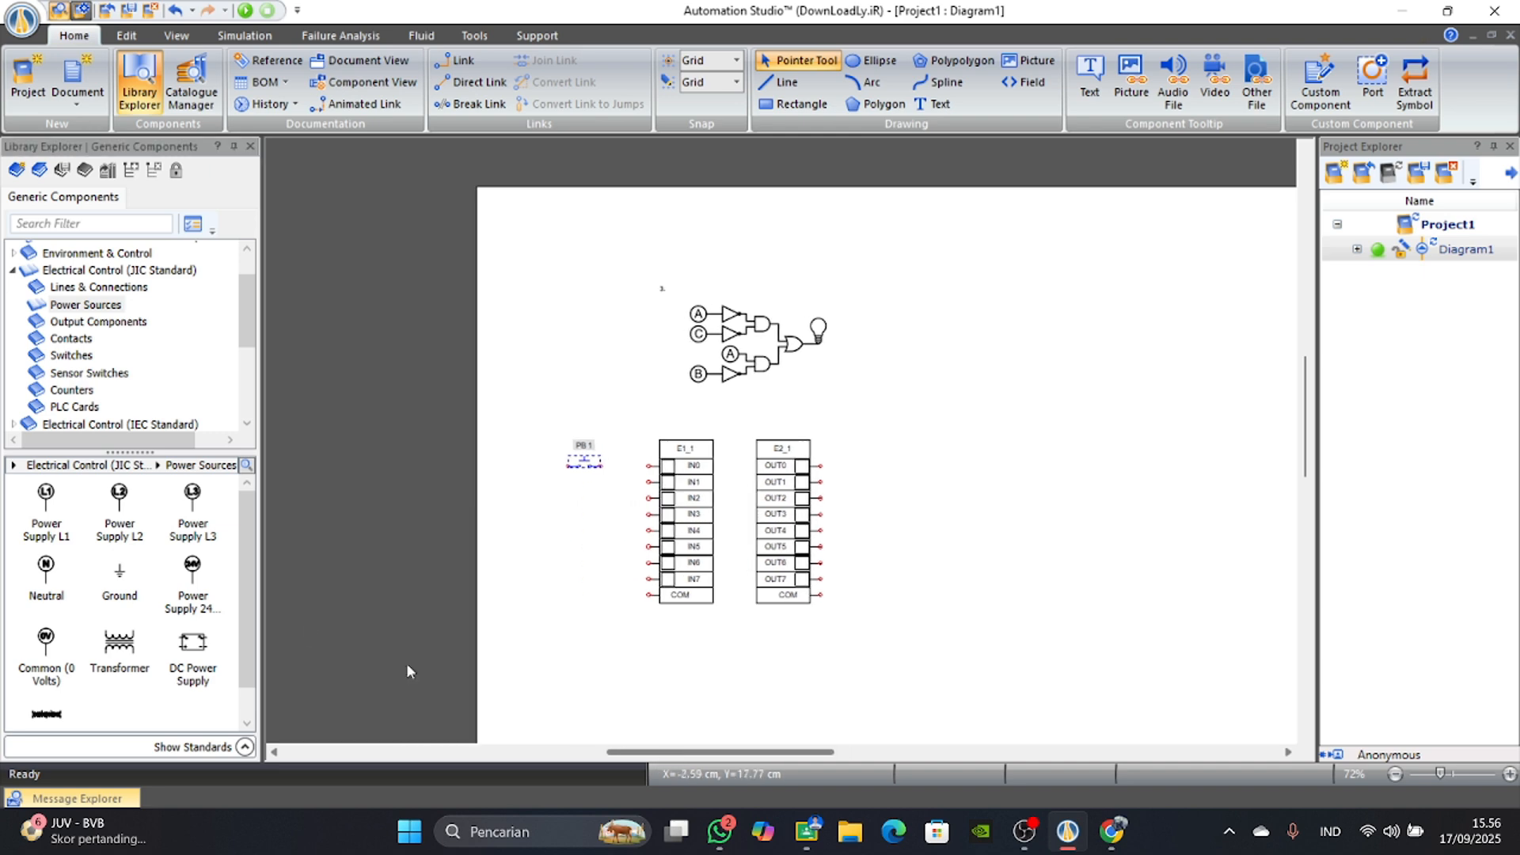
drag(194, 569, 541, 428)
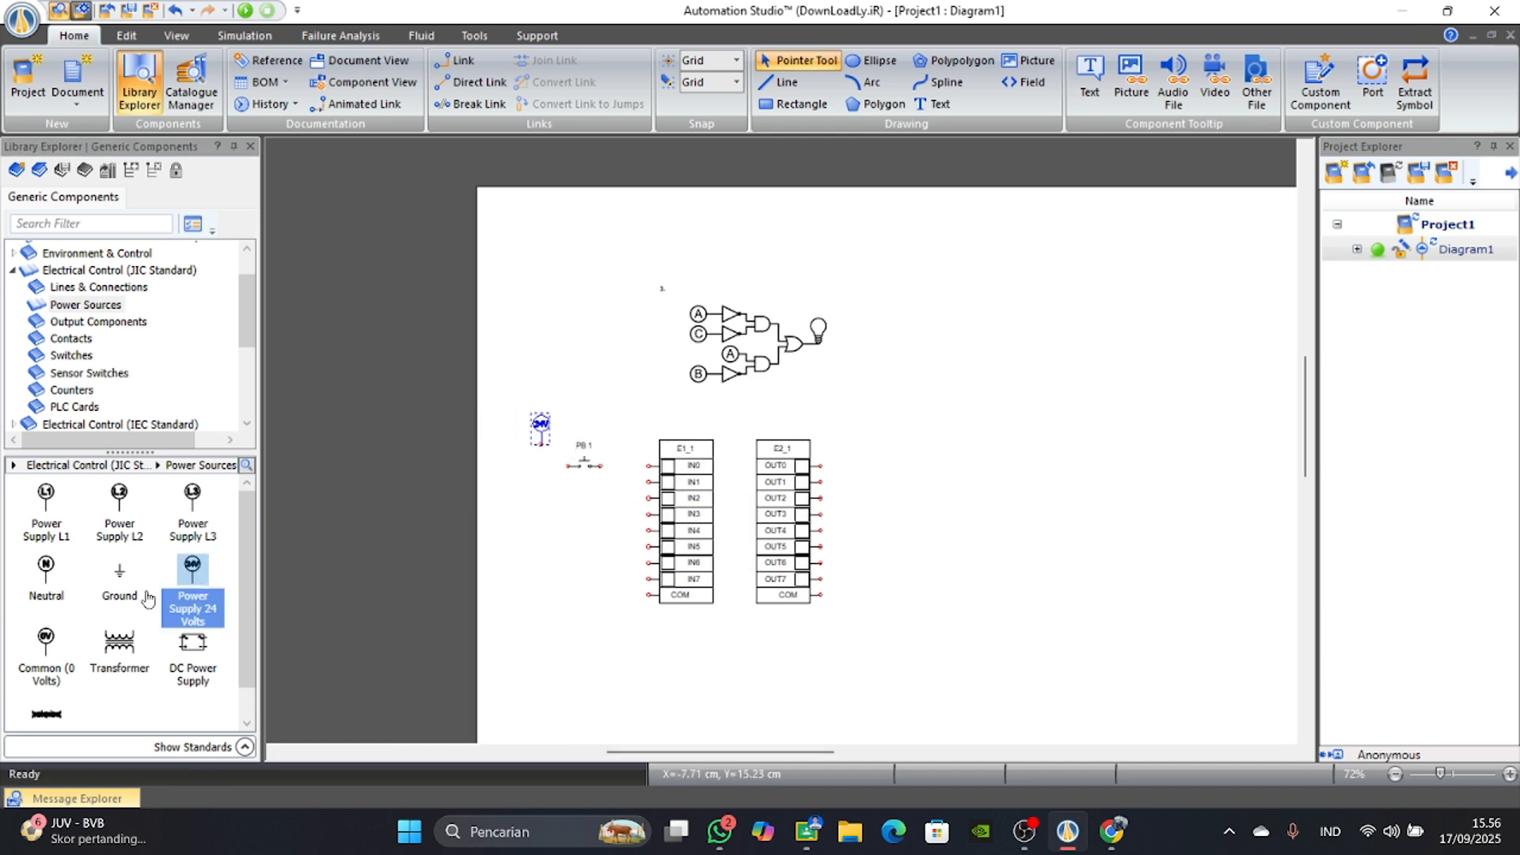
drag(45, 579, 577, 633)
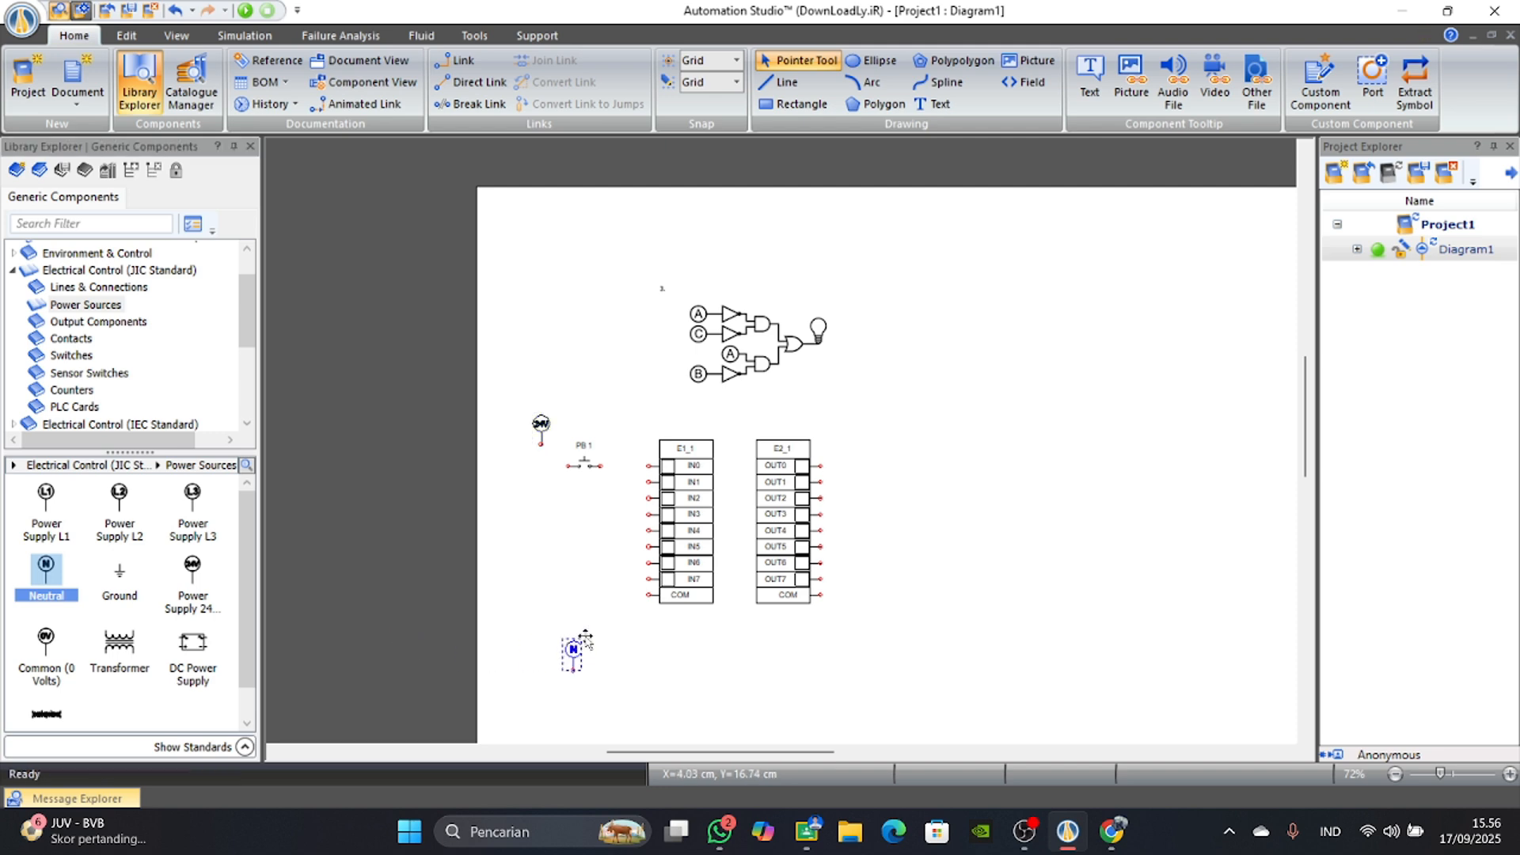
drag(45, 640, 601, 651)
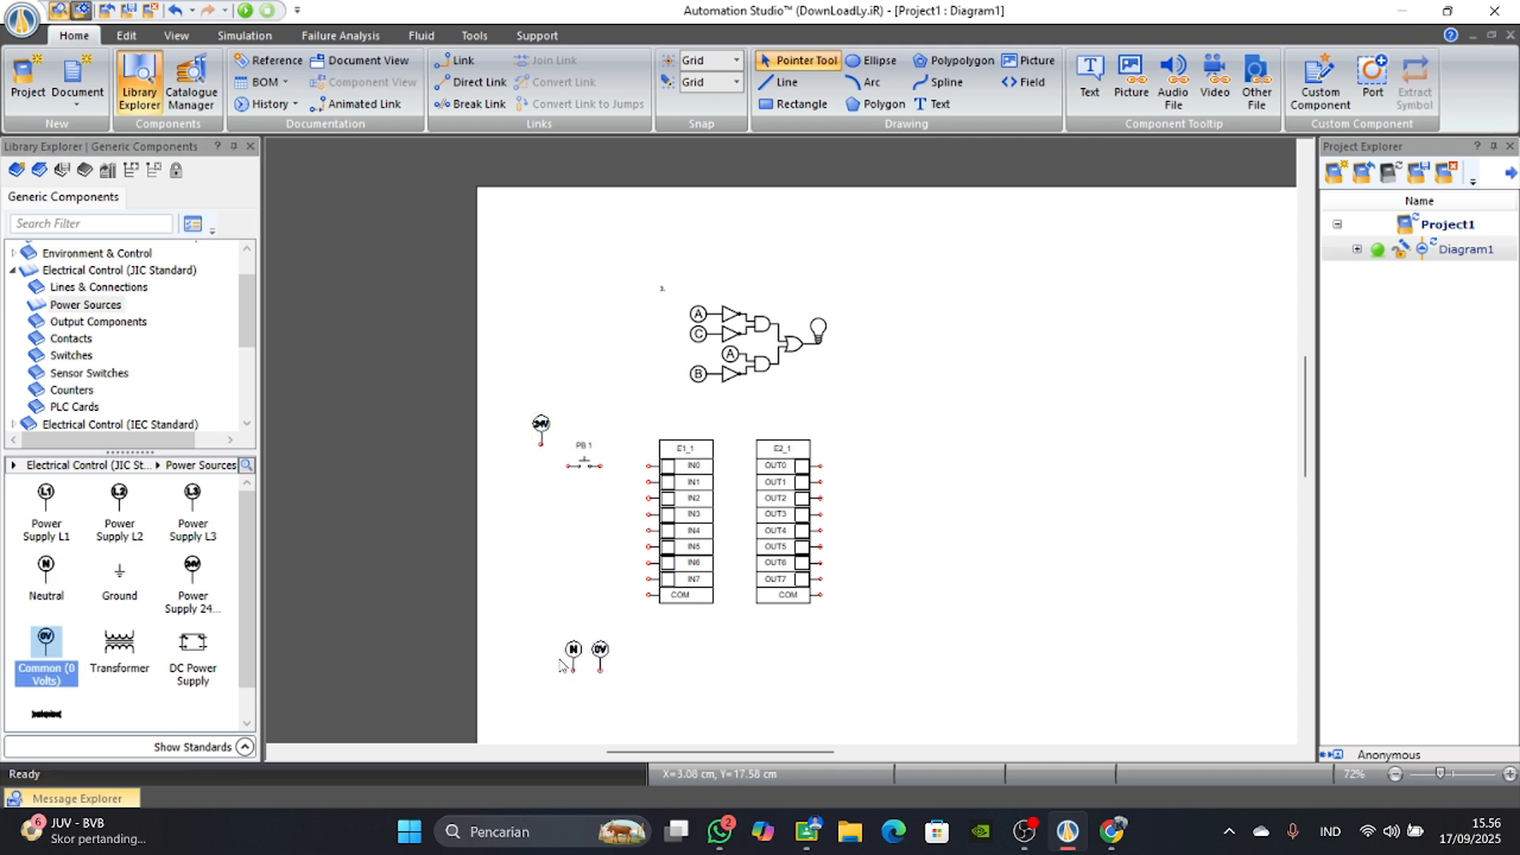
click(573, 659)
key(Delete)
Turn the 0 V source upside down and wire it to the input card's COM terminal.
right_click(601, 646)
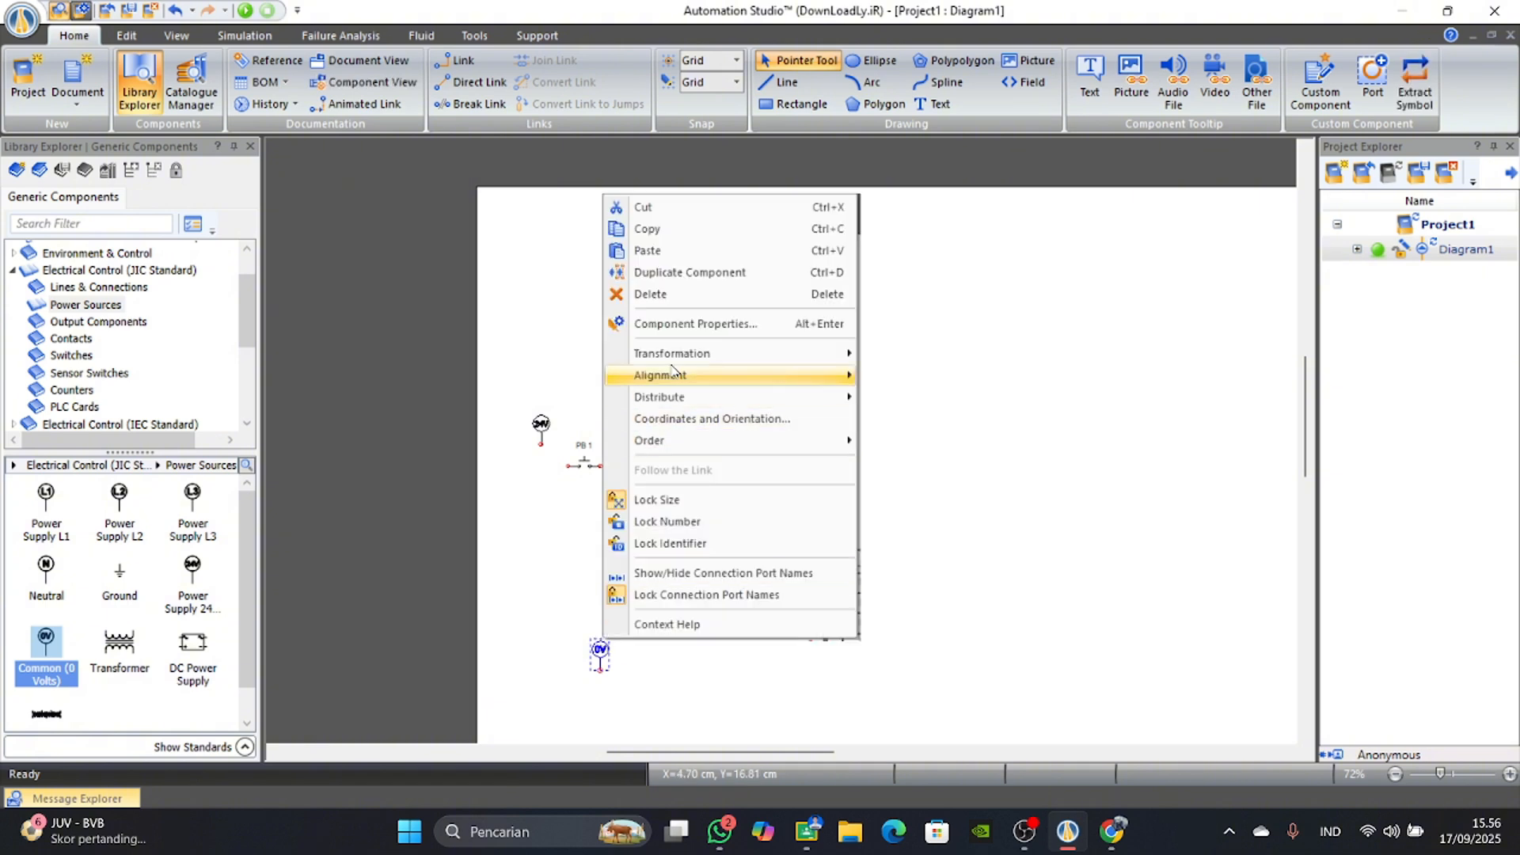
mouse_move(673, 351)
click(911, 354)
scroll(634, 645, up, 3)
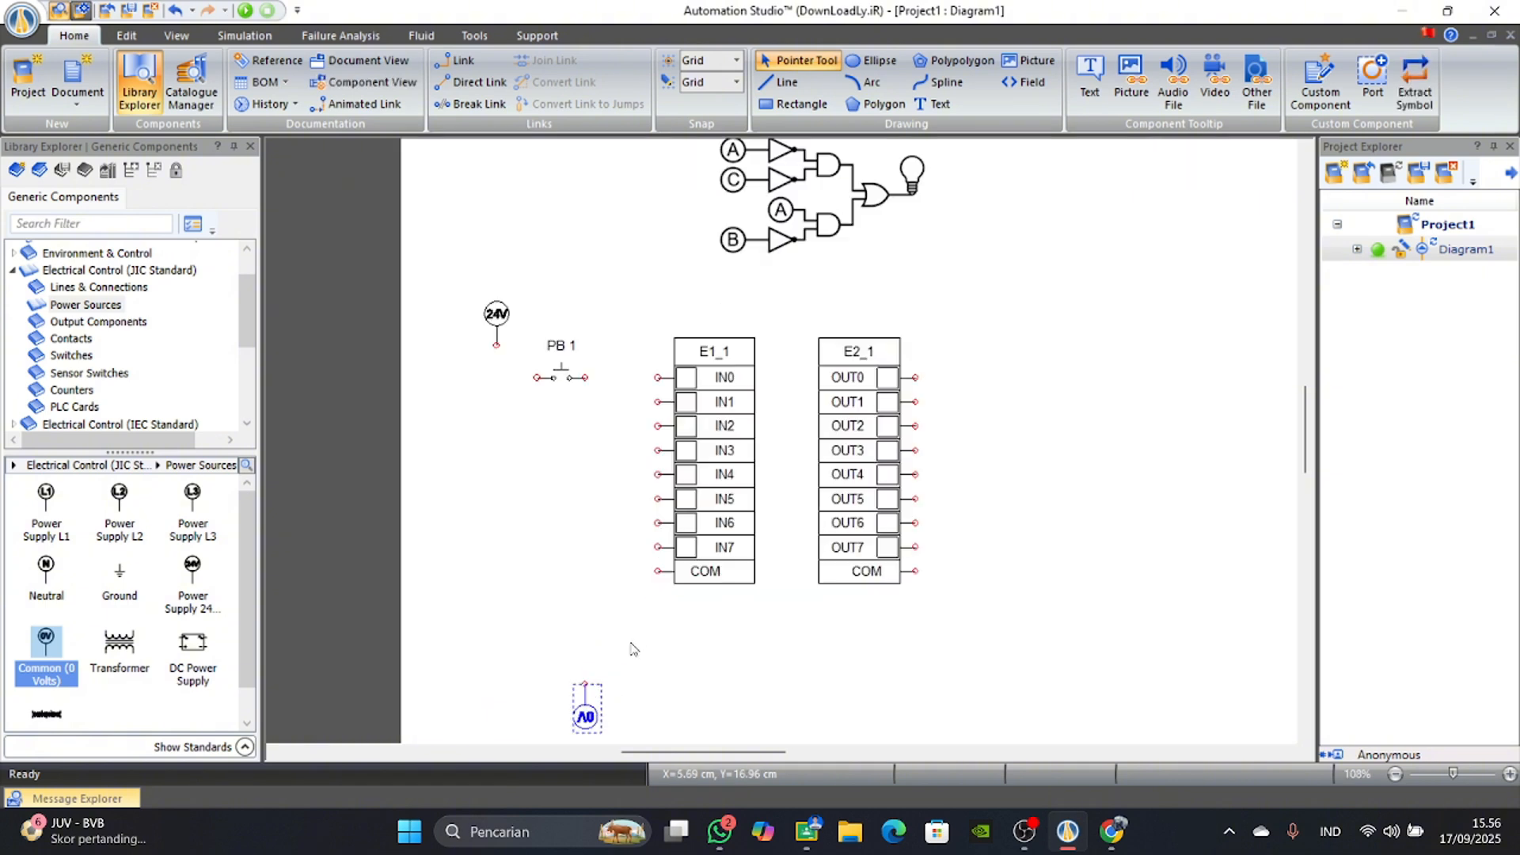
click(658, 571)
click(585, 571)
click(584, 683)
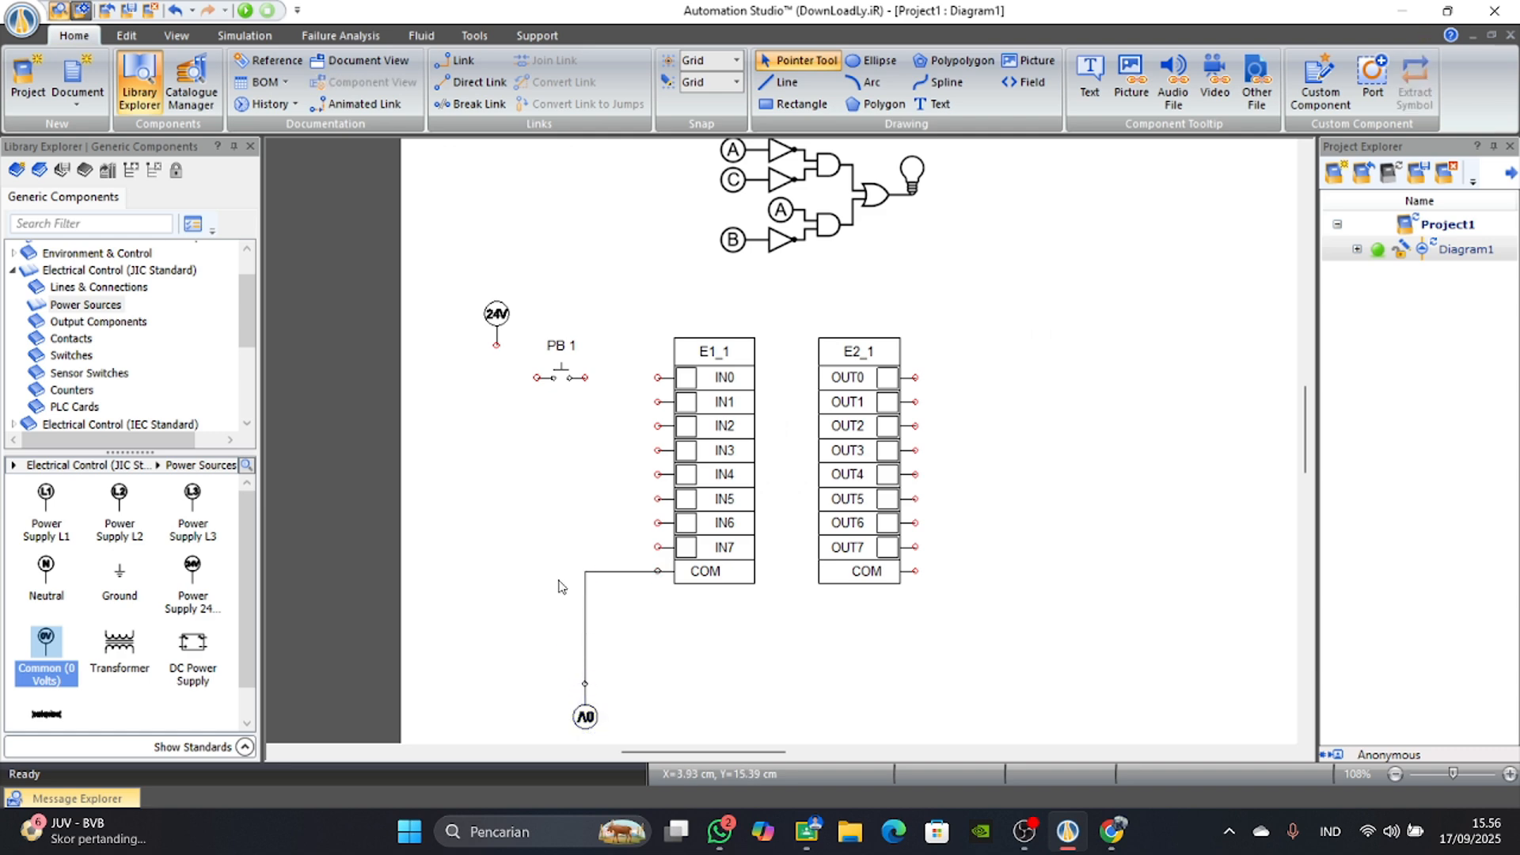
Wire the input card's IN0 terminal through PB 1 to the 24 V power supply.
click(658, 378)
click(536, 378)
scroll(737, 615, down, 2)
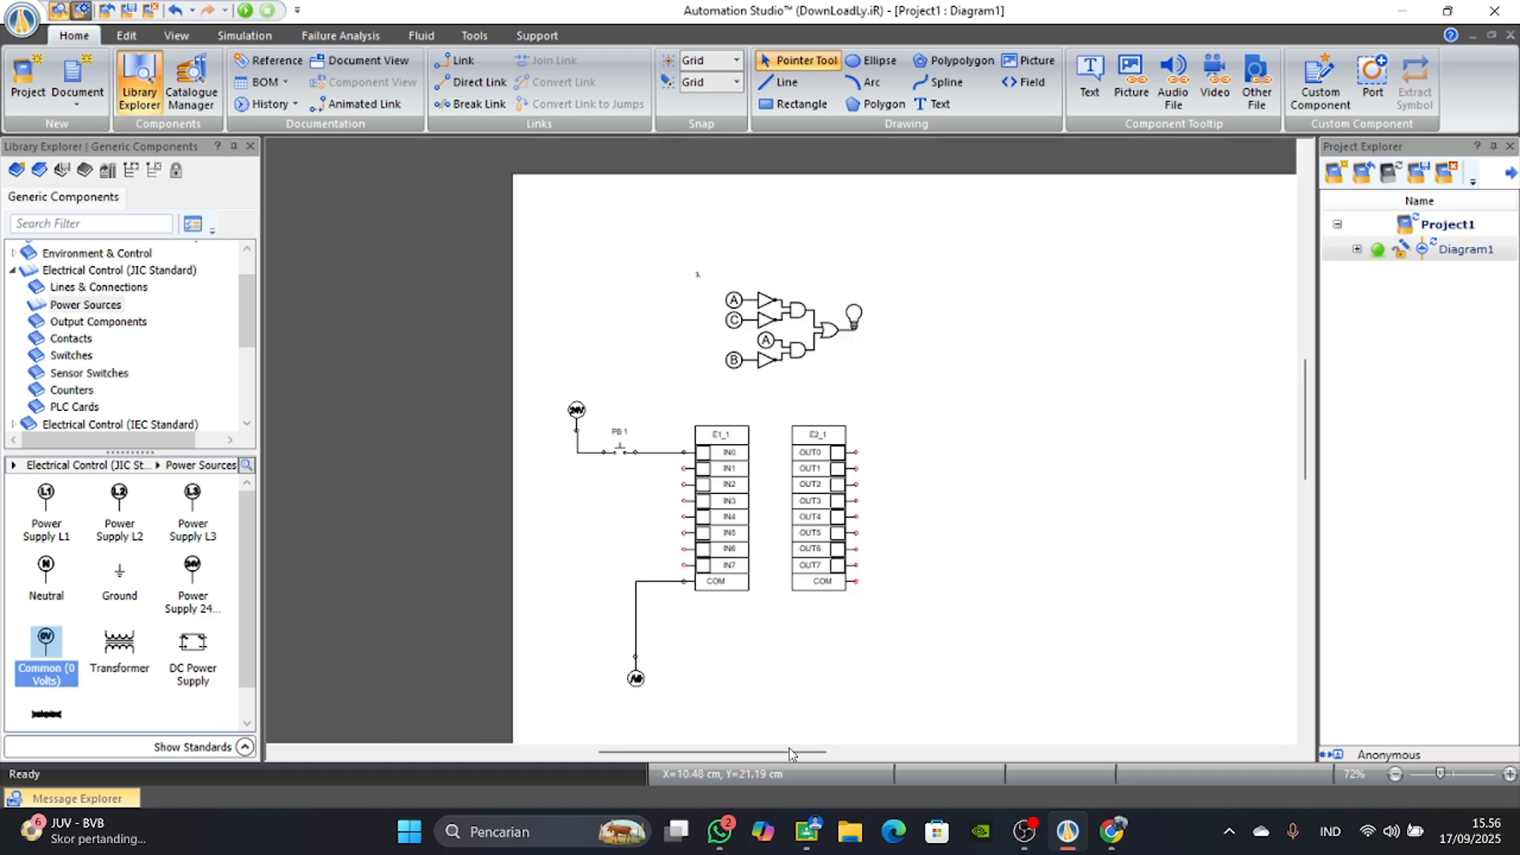
Place an electric motor from the JIC output components beside the output card's upper terminals.
drag(792, 753, 819, 754)
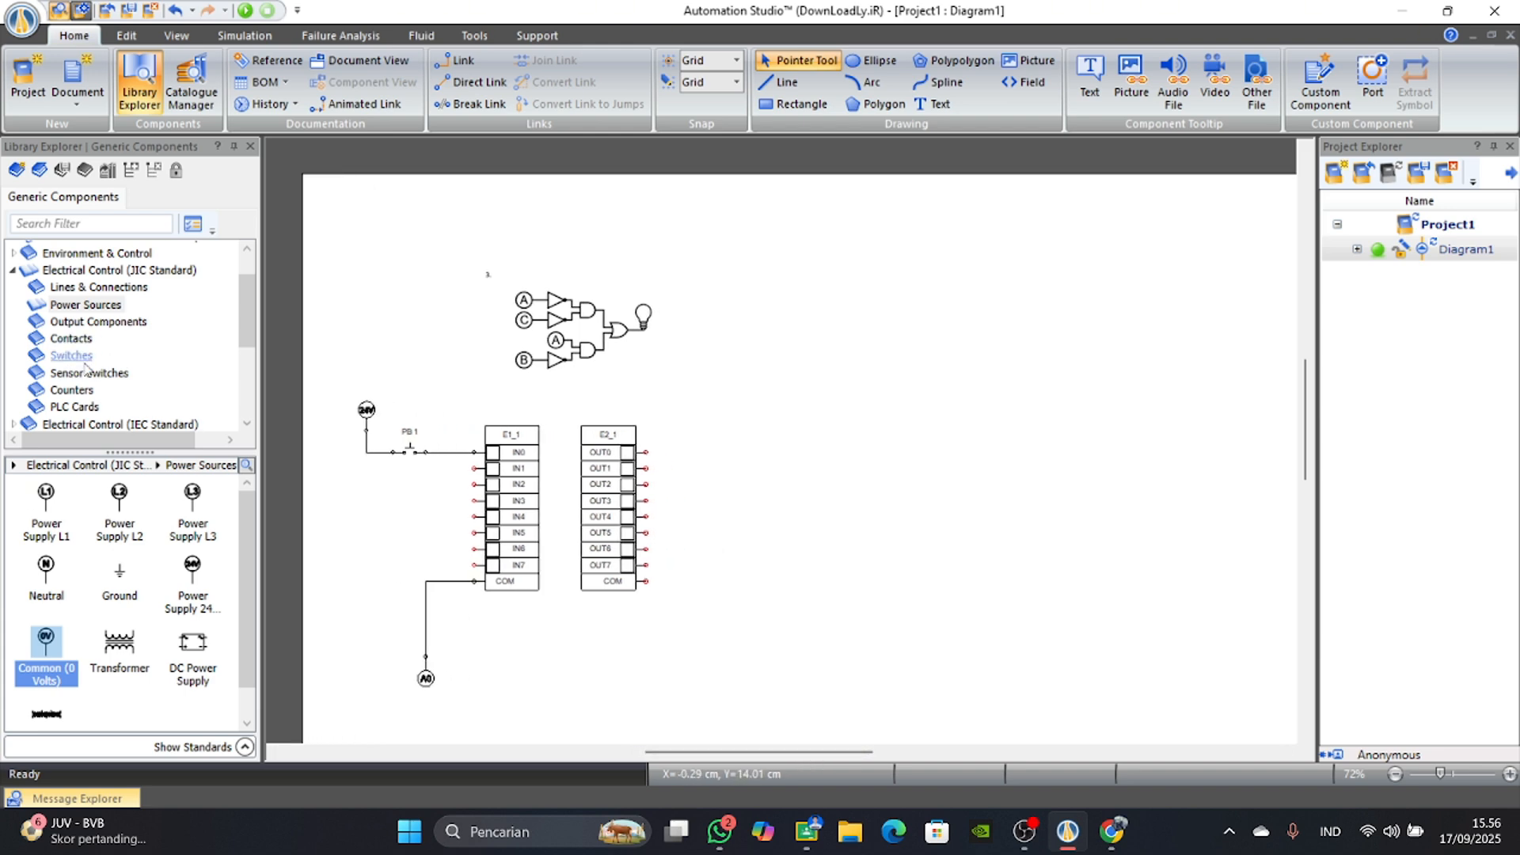
click(64, 339)
click(69, 358)
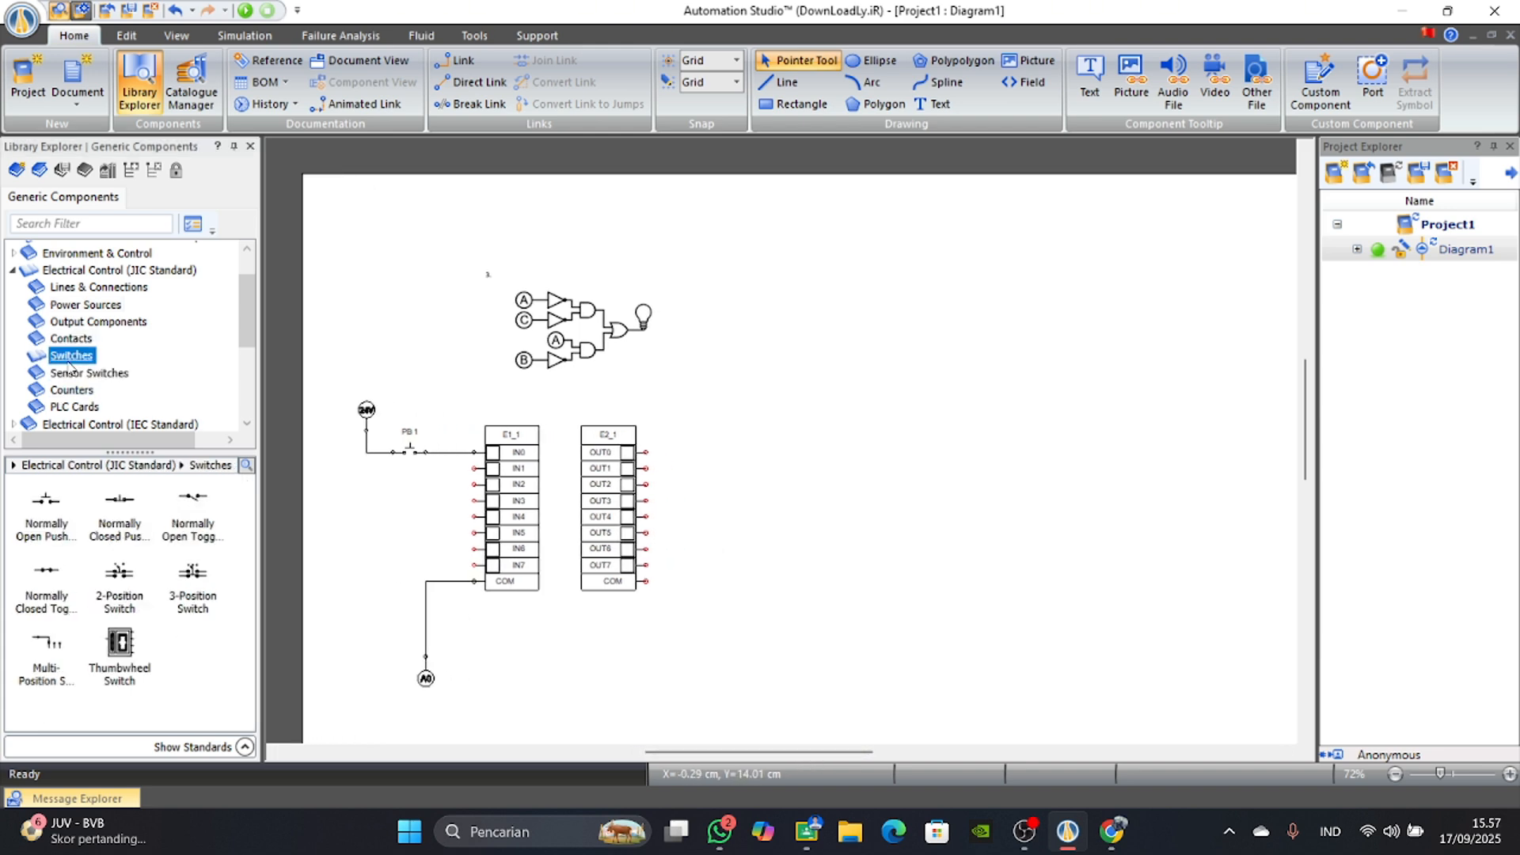
click(87, 323)
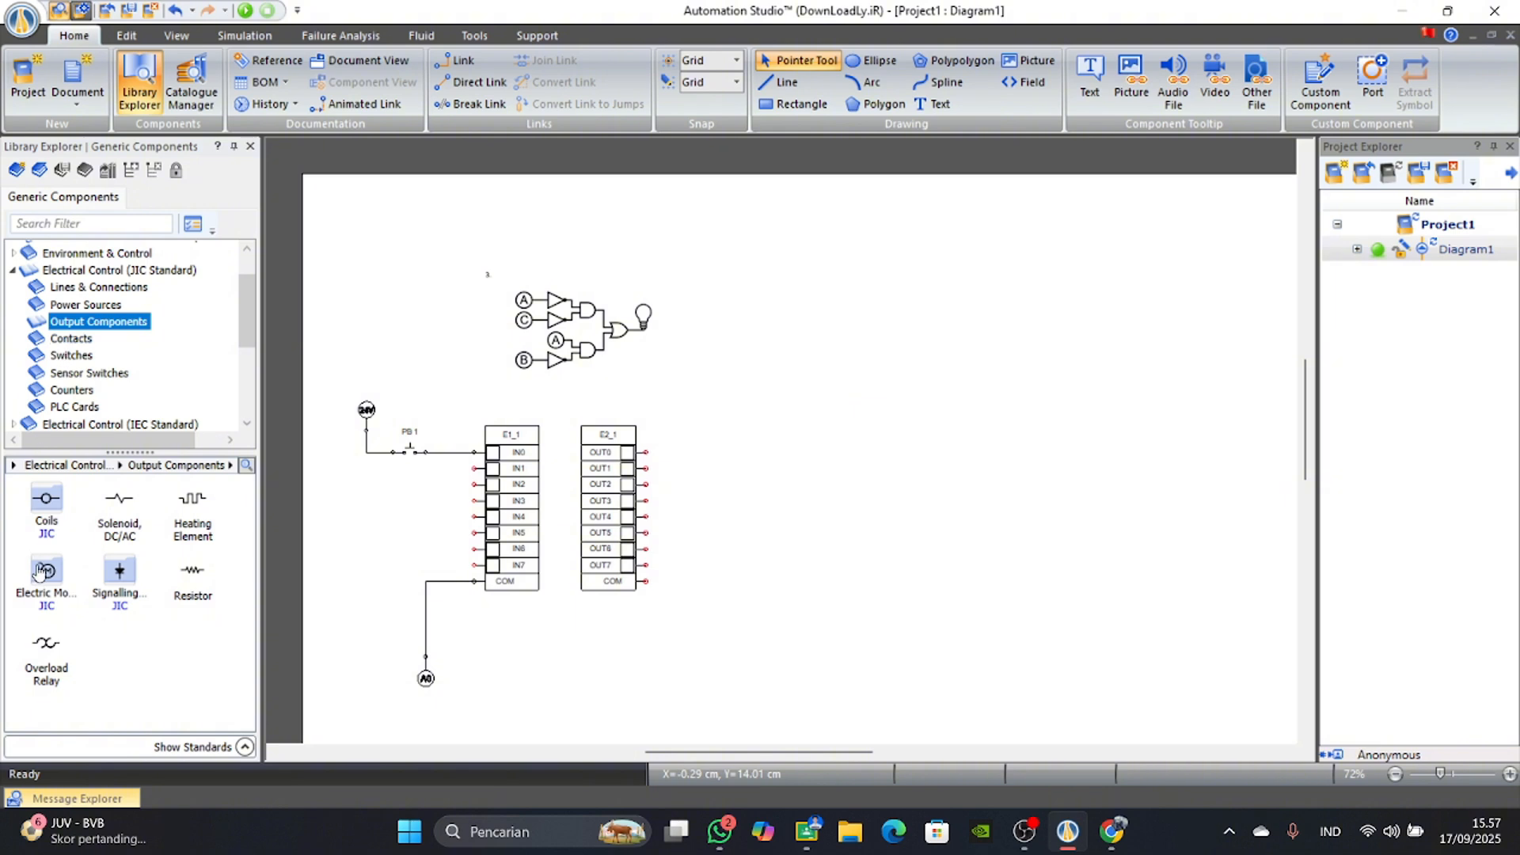
click(41, 571)
drag(53, 573, 751, 467)
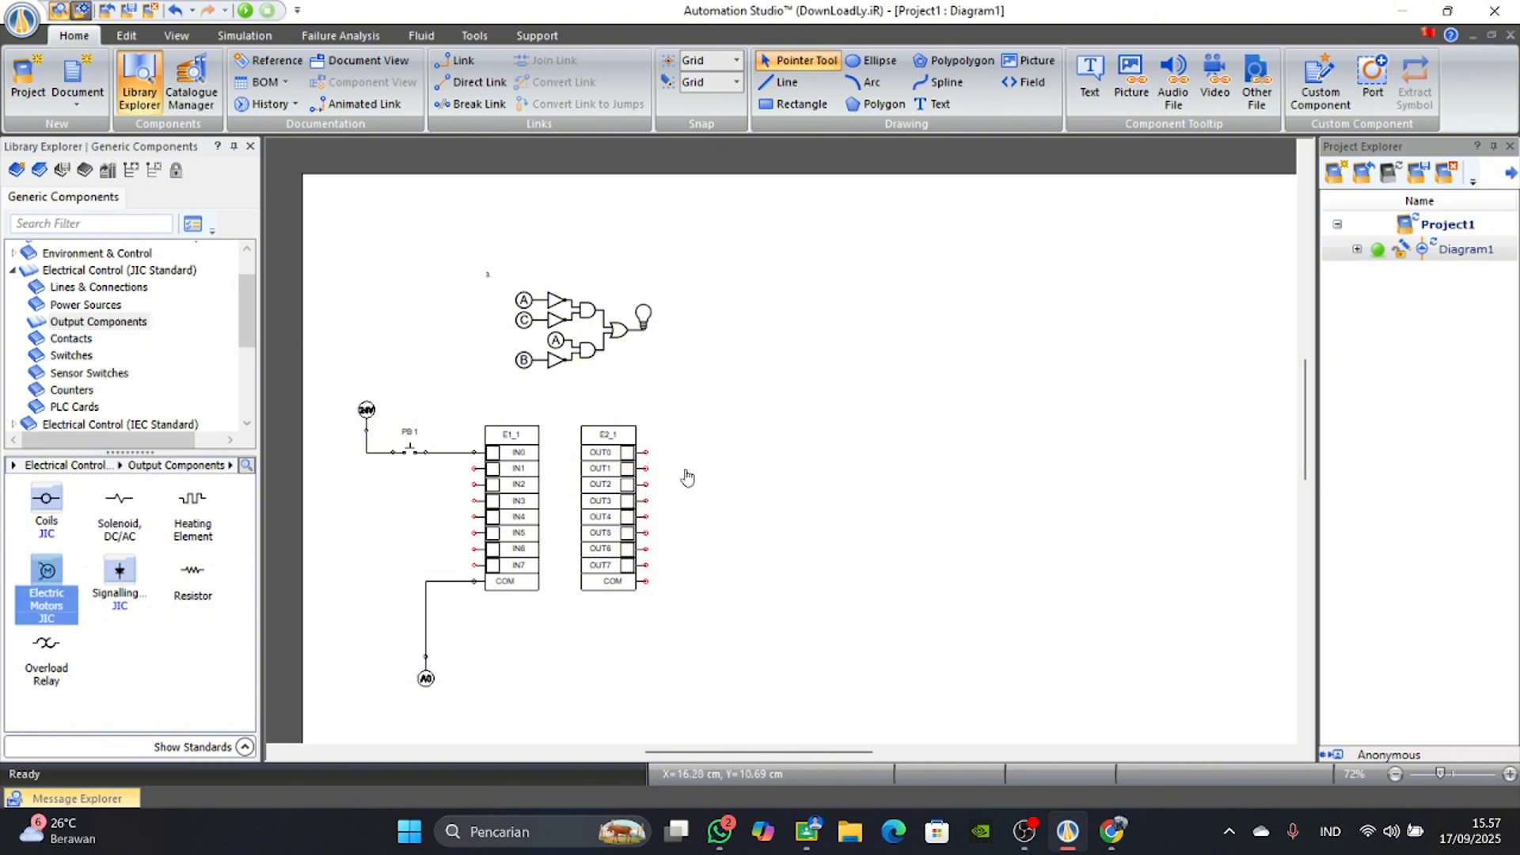
click(861, 285)
Place a Neutral power source below the motor and turn it upside down.
scroll(683, 463, up, 4)
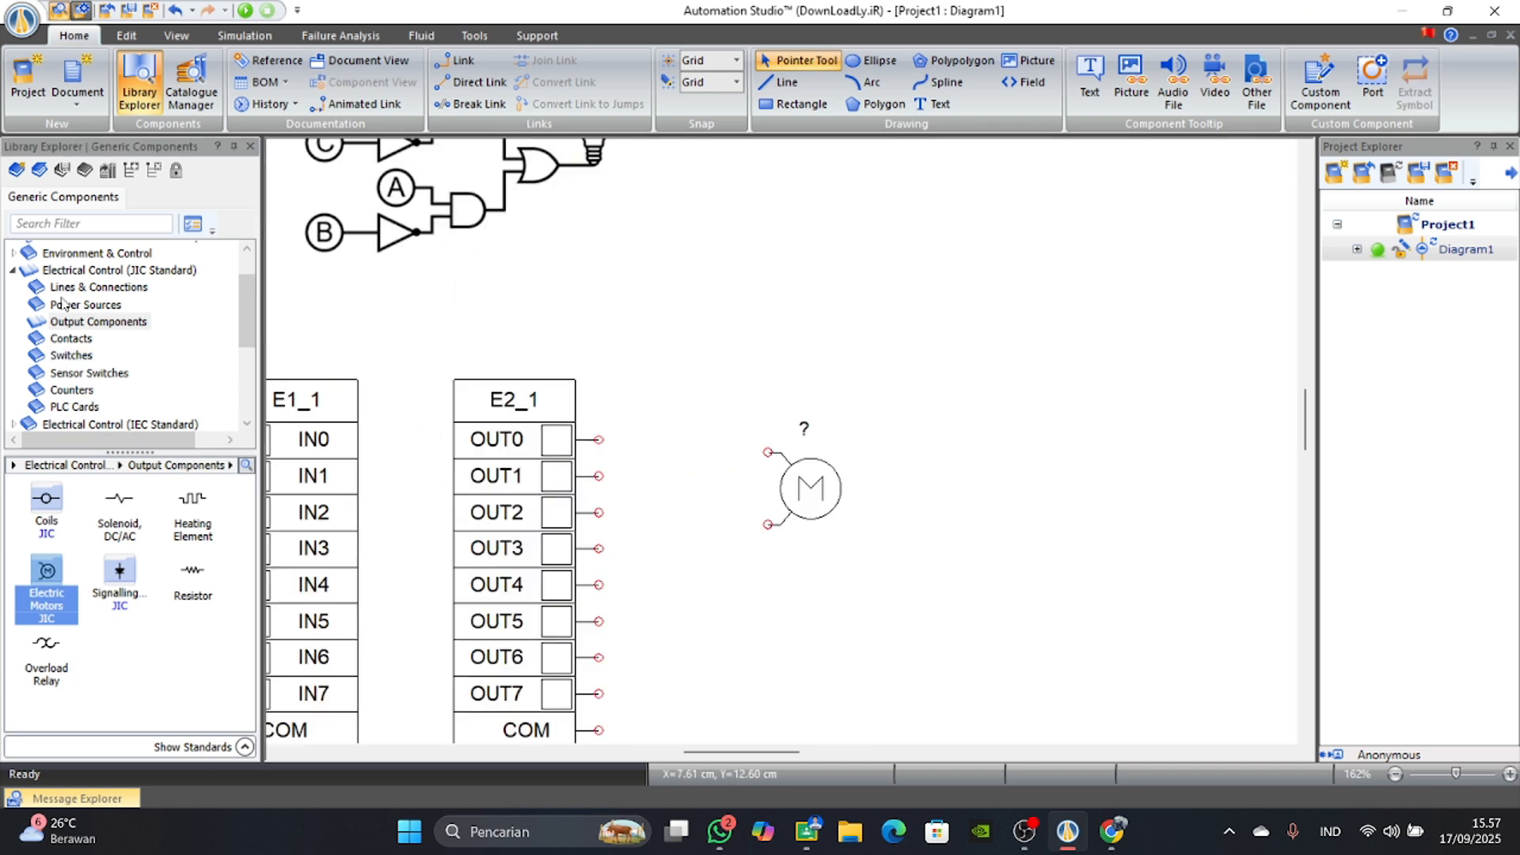
click(65, 293)
click(80, 304)
scroll(464, 687, down, 3)
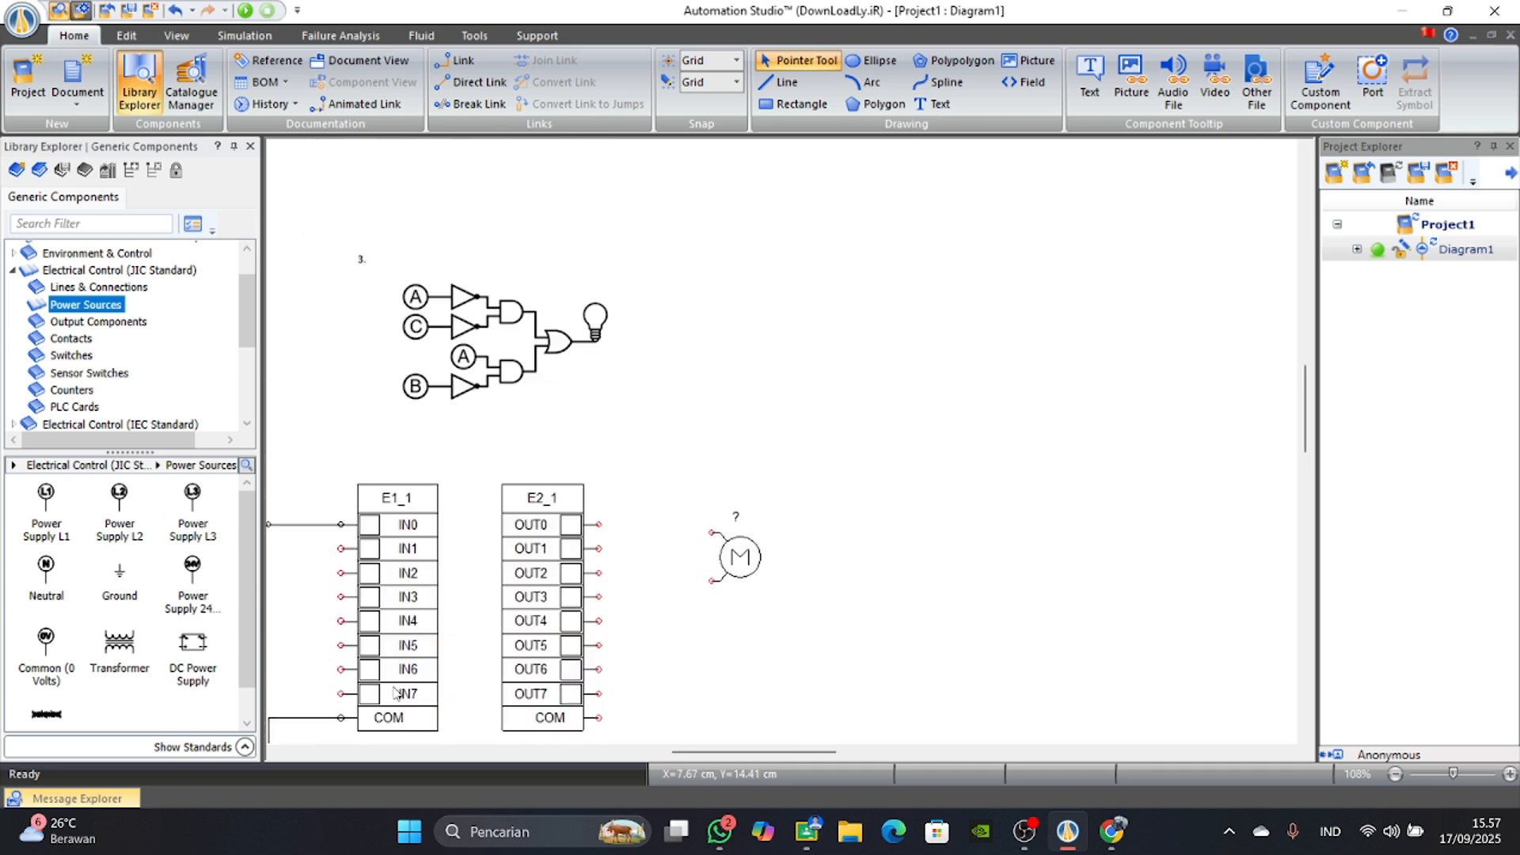
drag(45, 576, 717, 594)
right_click(715, 592)
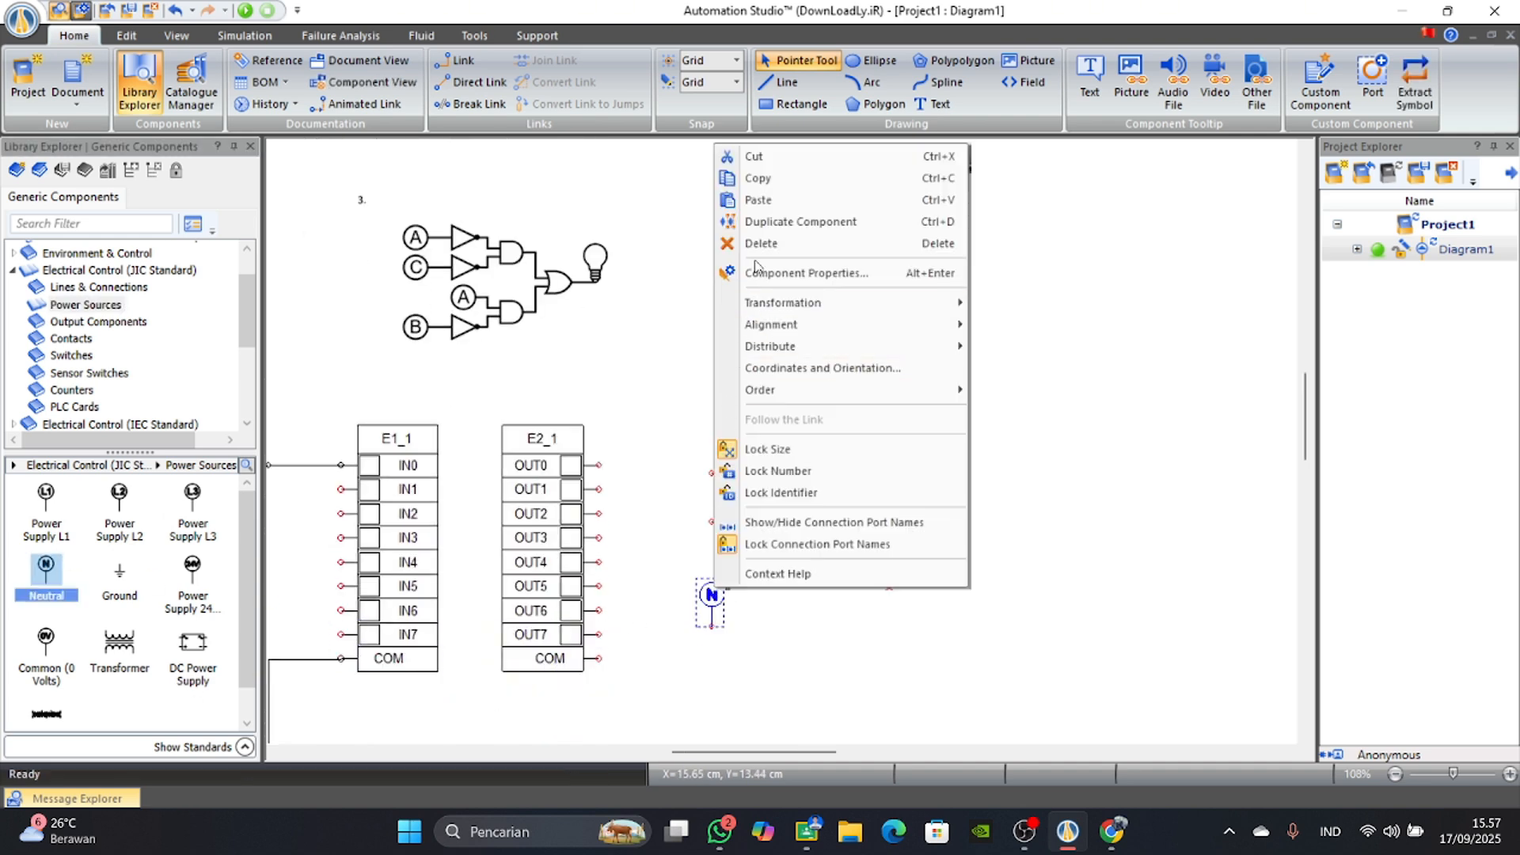
mouse_move(959, 305)
click(1027, 303)
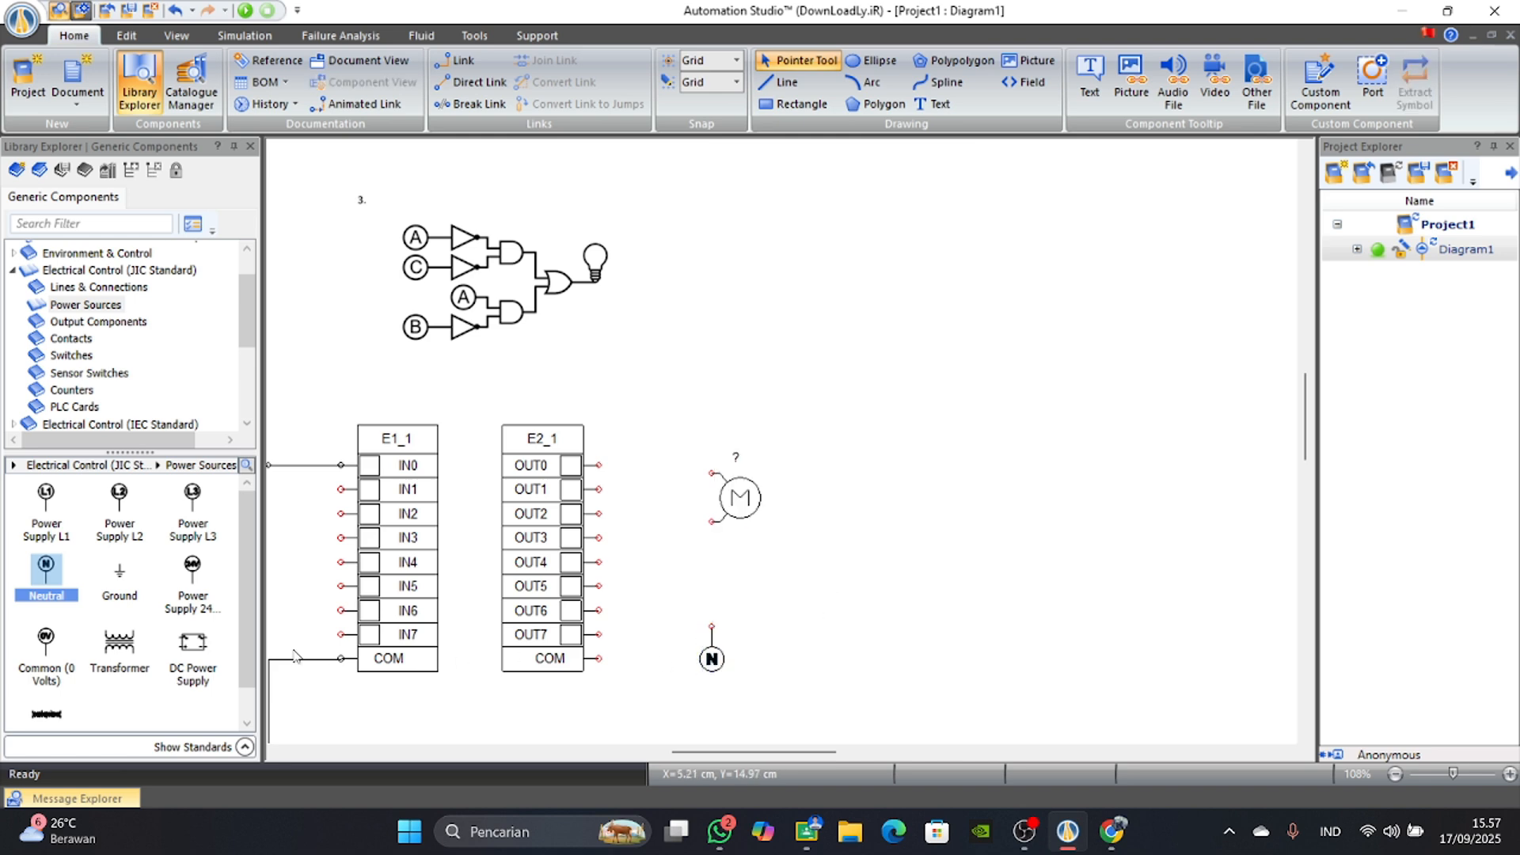
Place a Power Supply L1 below the output card and turn it upside down.
drag(48, 515, 631, 709)
scroll(639, 654, down, 2)
right_click(631, 582)
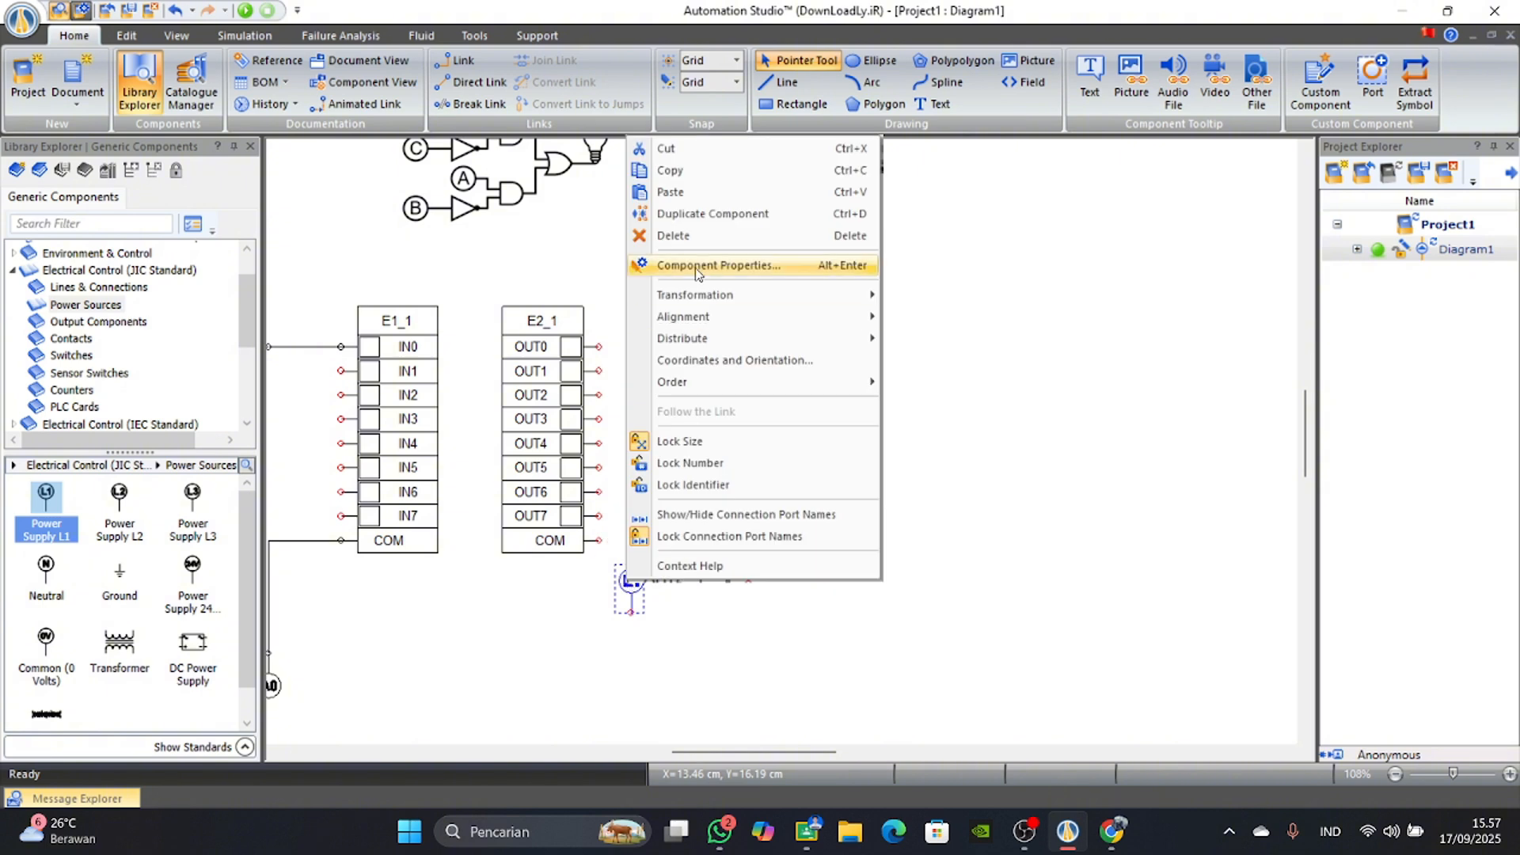
mouse_move(689, 294)
click(879, 295)
click(605, 585)
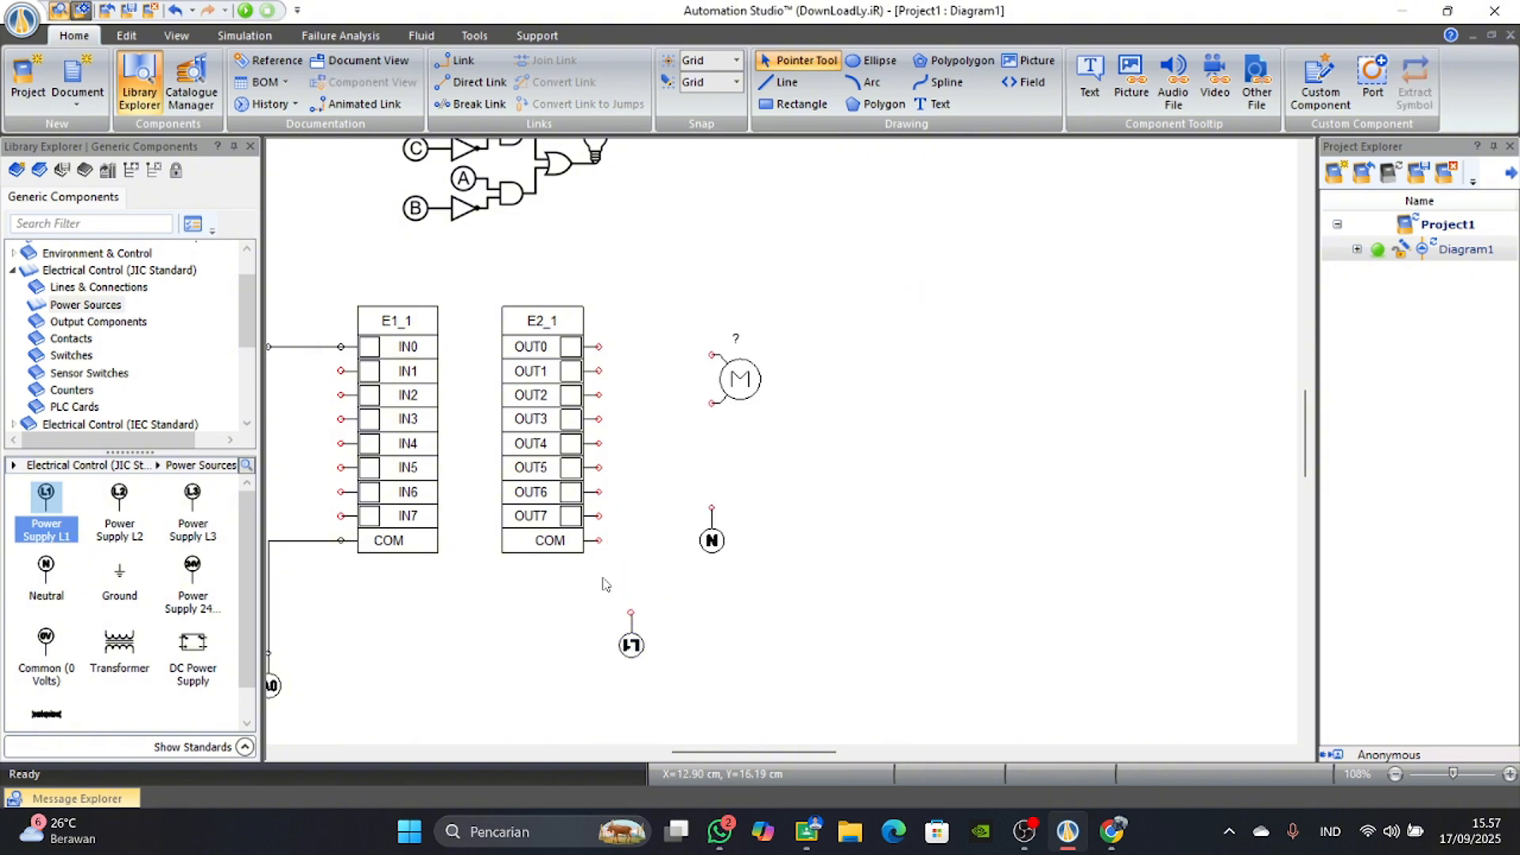
Wire the output card's COM terminal to the L1 supply and OUT0 through the motor to the Neutral source.
drag(599, 541, 631, 612)
drag(602, 347, 711, 507)
scroll(768, 510, up, 1)
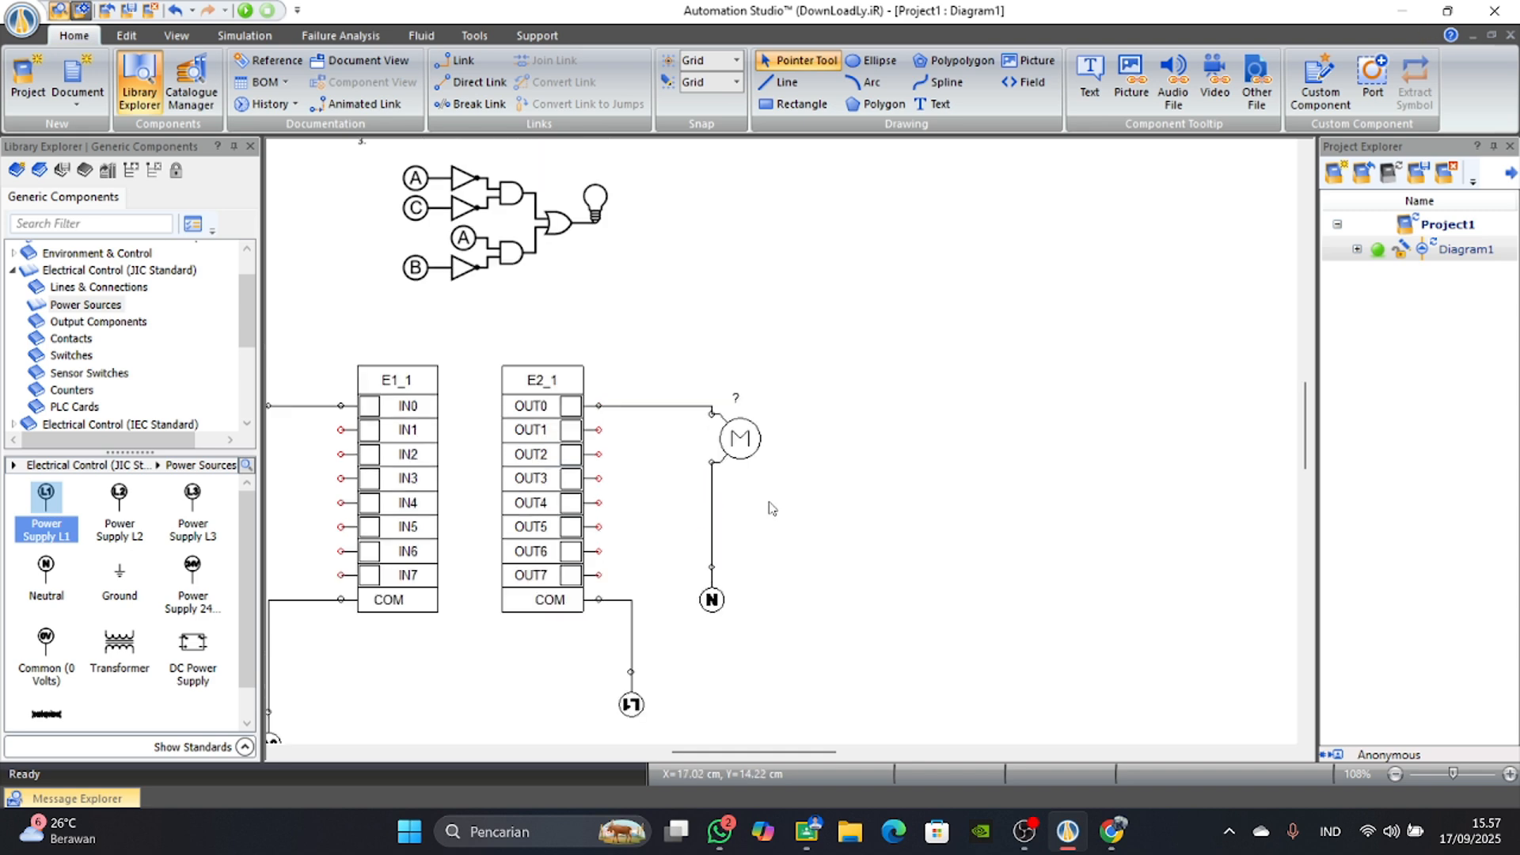
Place a Rung from the Ladder (IEC Standard) library in the empty area beside the motor circuit.
mouse_move(688, 752)
mouse_down()
mouse_move(646, 758)
mouse_move(659, 754)
mouse_up()
scroll(676, 631, down, 1)
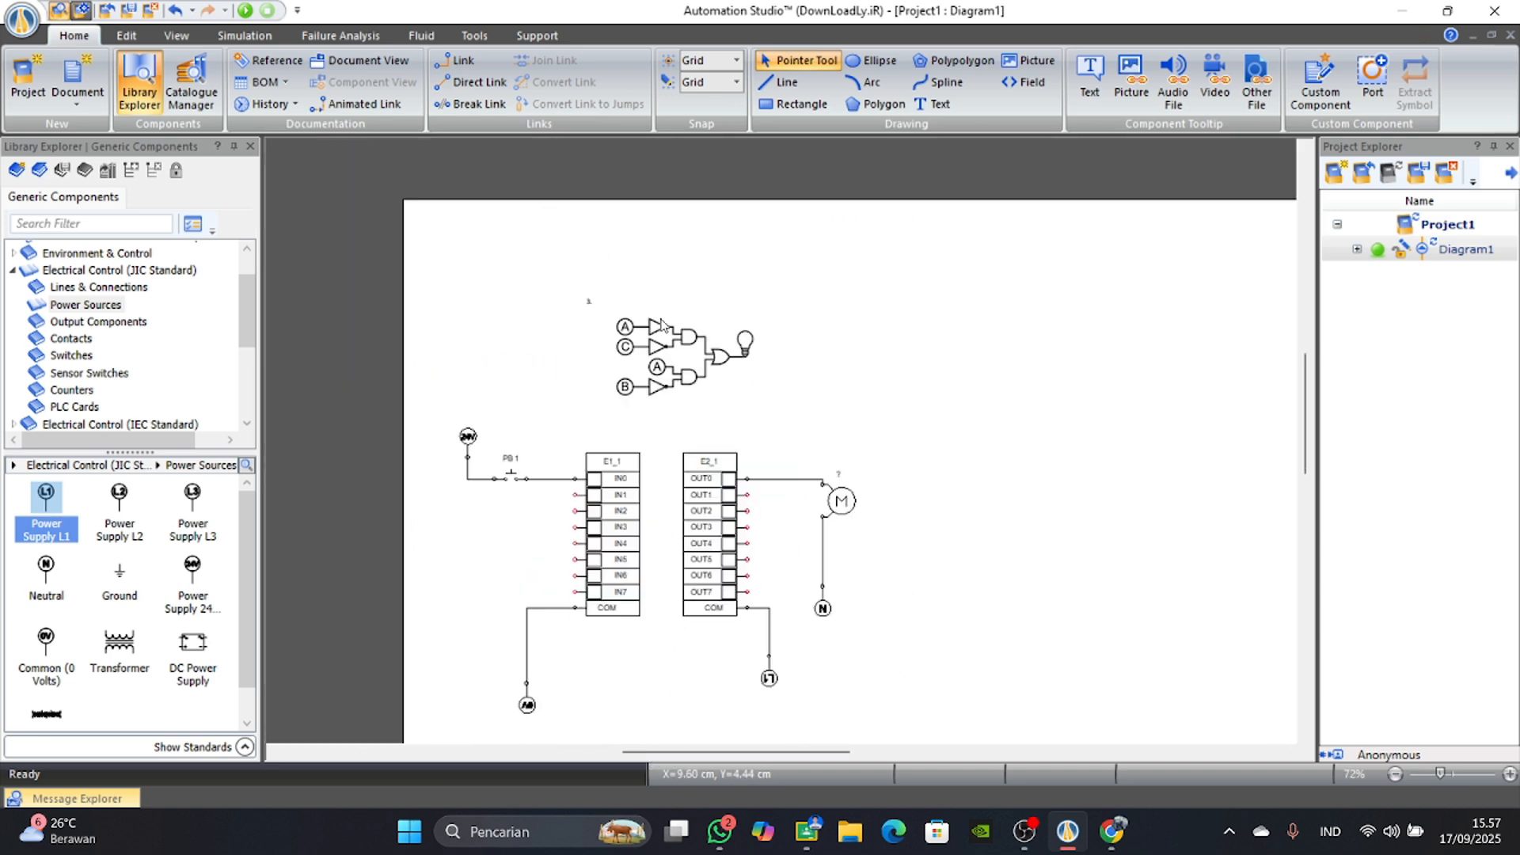
scroll(127, 374, down, 3)
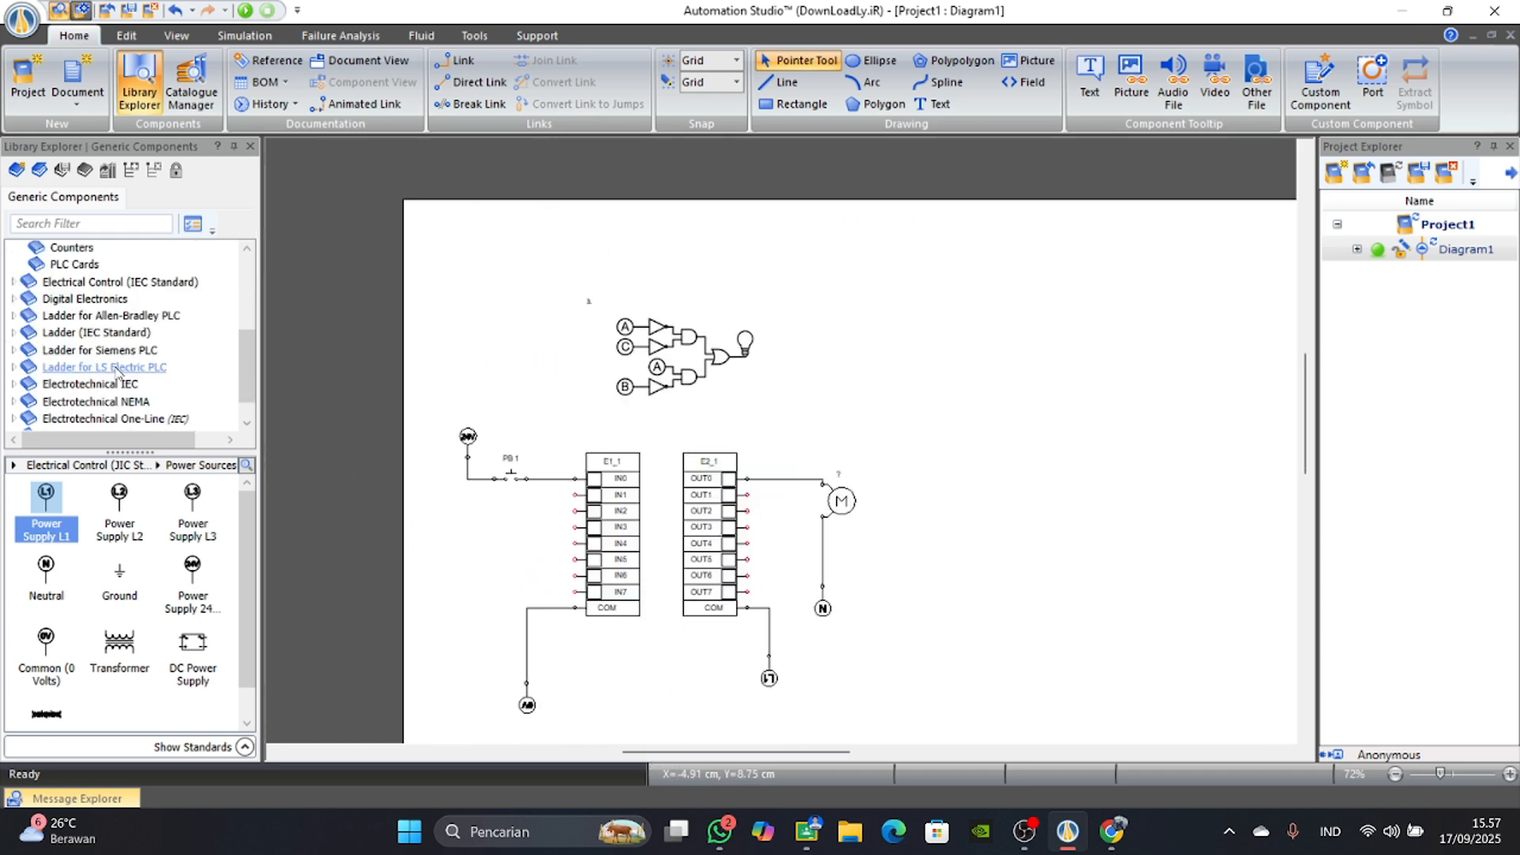
click(16, 332)
scroll(99, 331, up, 1)
scroll(101, 346, down, 1)
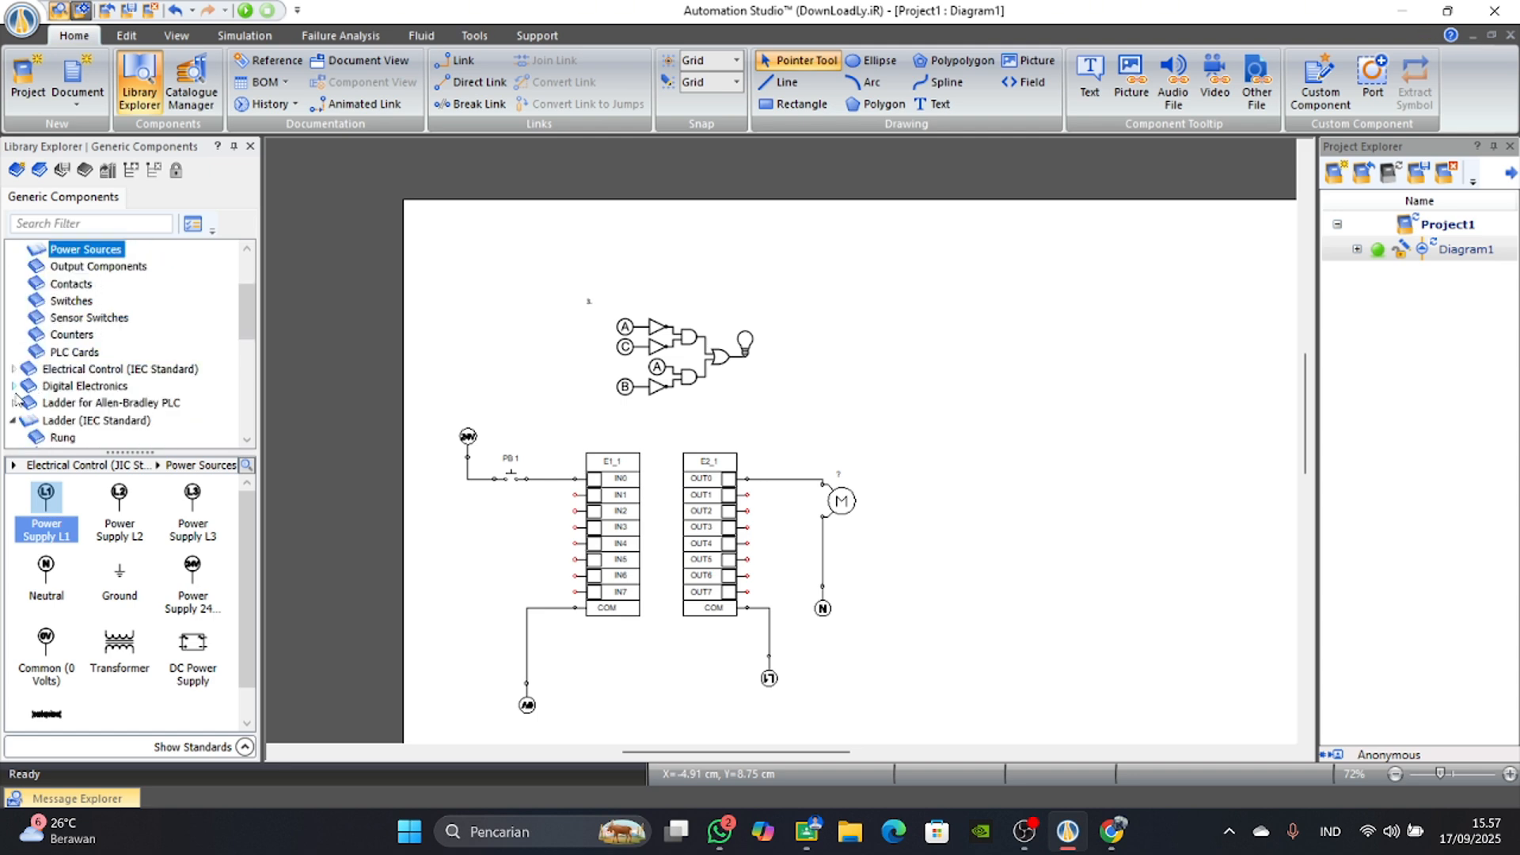
scroll(36, 360, up, 1)
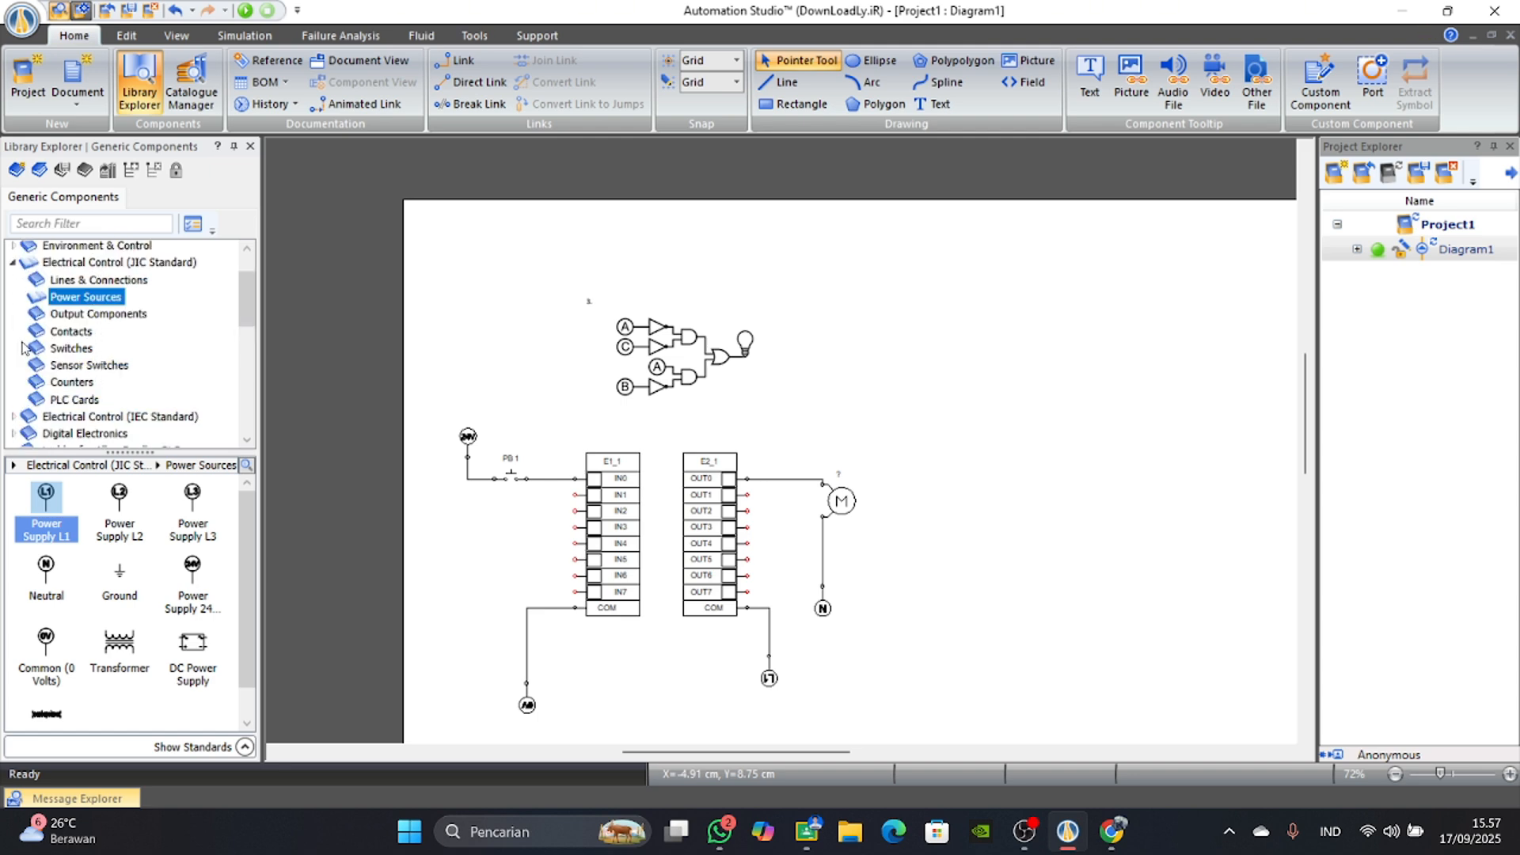
scroll(24, 348, down, 3)
click(57, 342)
click(51, 327)
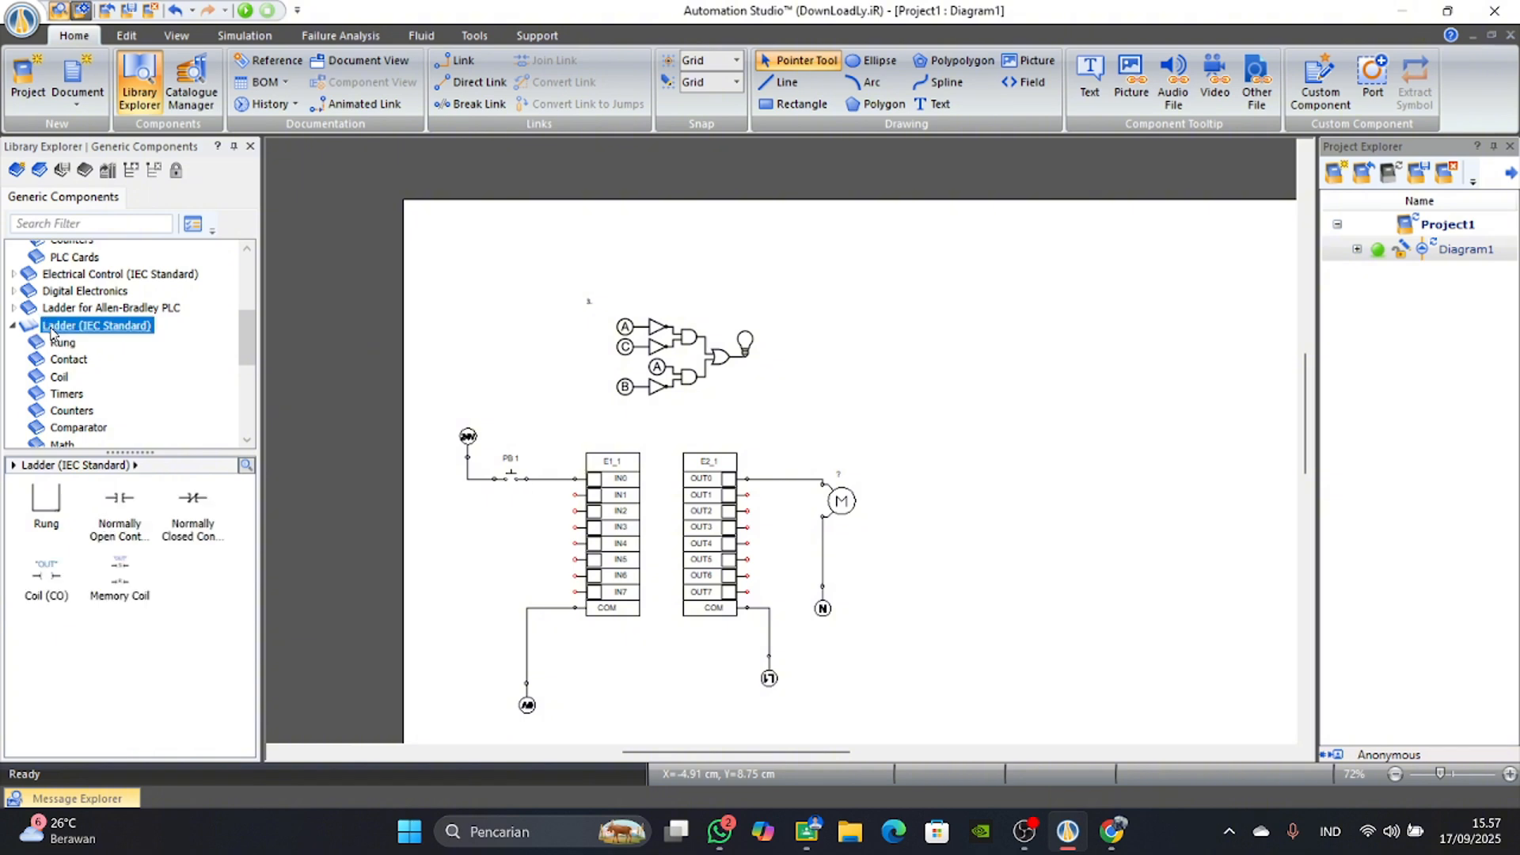
mouse_move(46, 499)
mouse_down()
mouse_move(832, 492)
mouse_move(989, 439)
mouse_move(1038, 404)
mouse_move(1025, 415)
mouse_up()
Enlarge the logic gate picture of circuit 3 and reposition it just above the PLC cards.
click(671, 341)
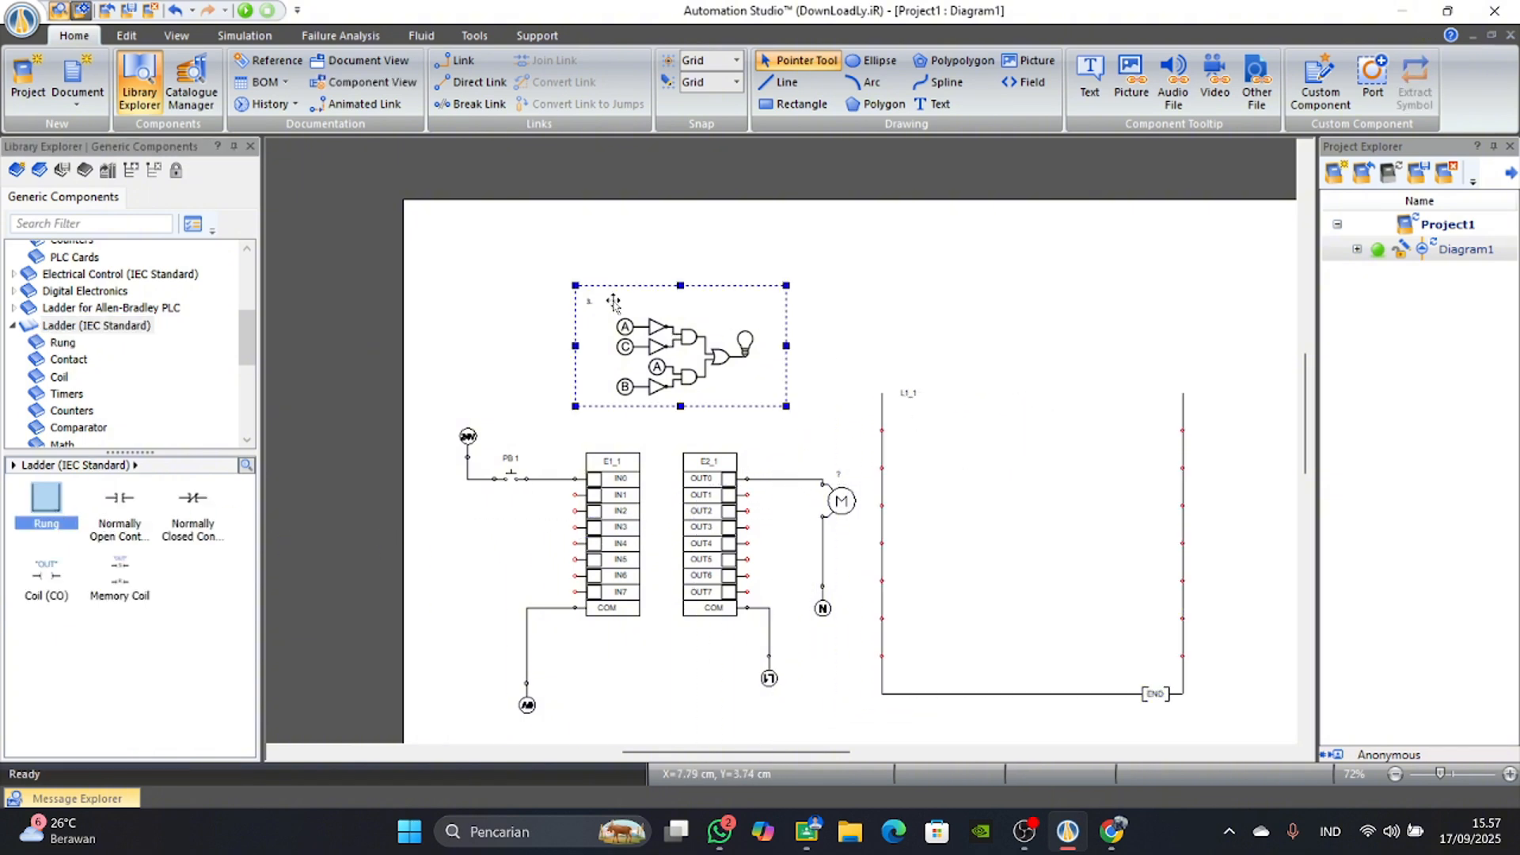
drag(614, 301, 535, 321)
drag(679, 373, 831, 419)
click(895, 327)
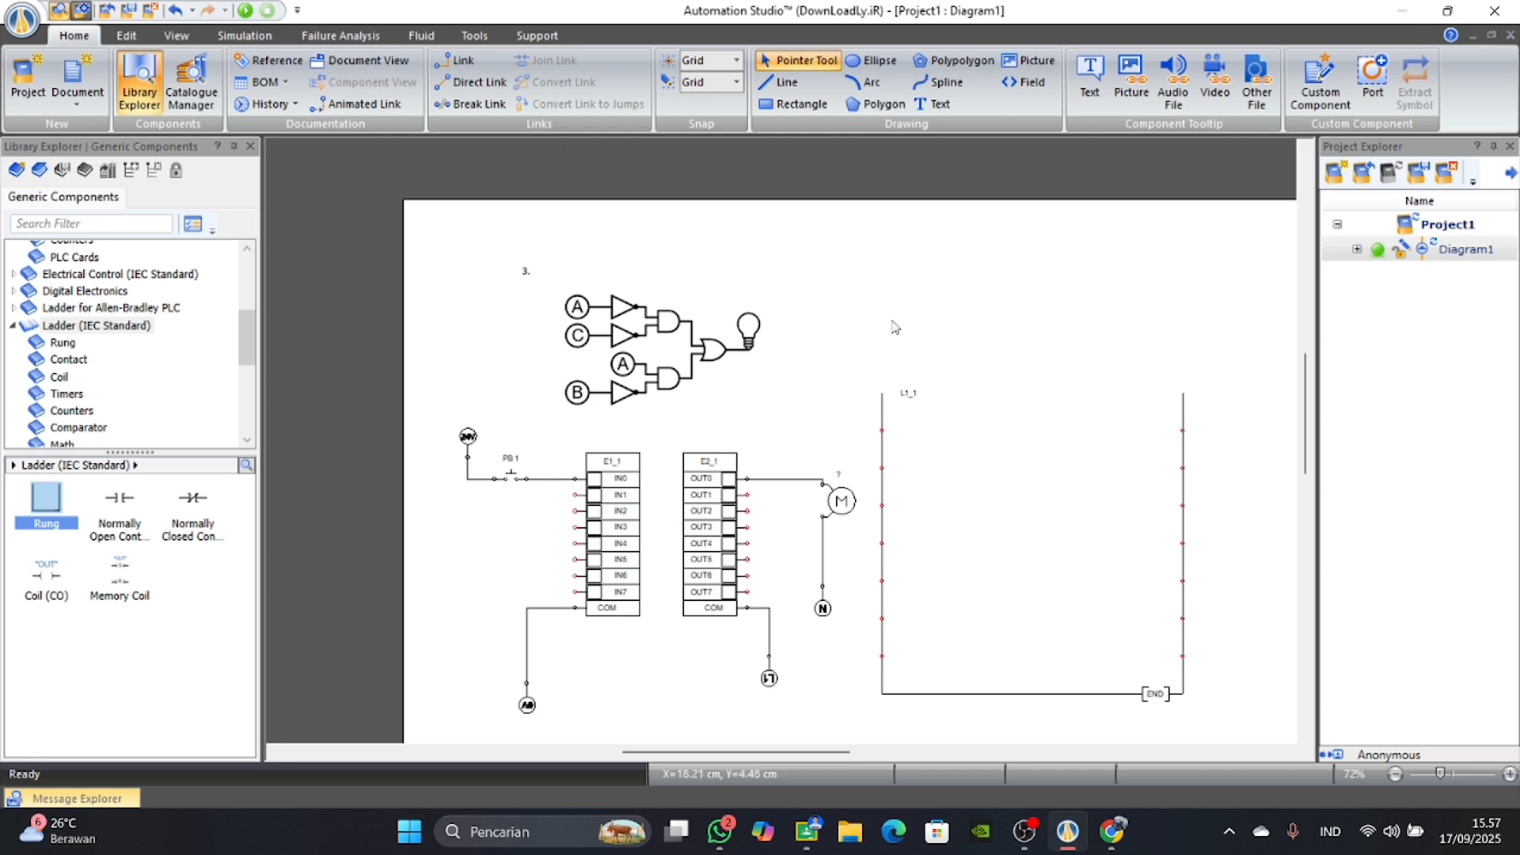
drag(715, 366, 708, 378)
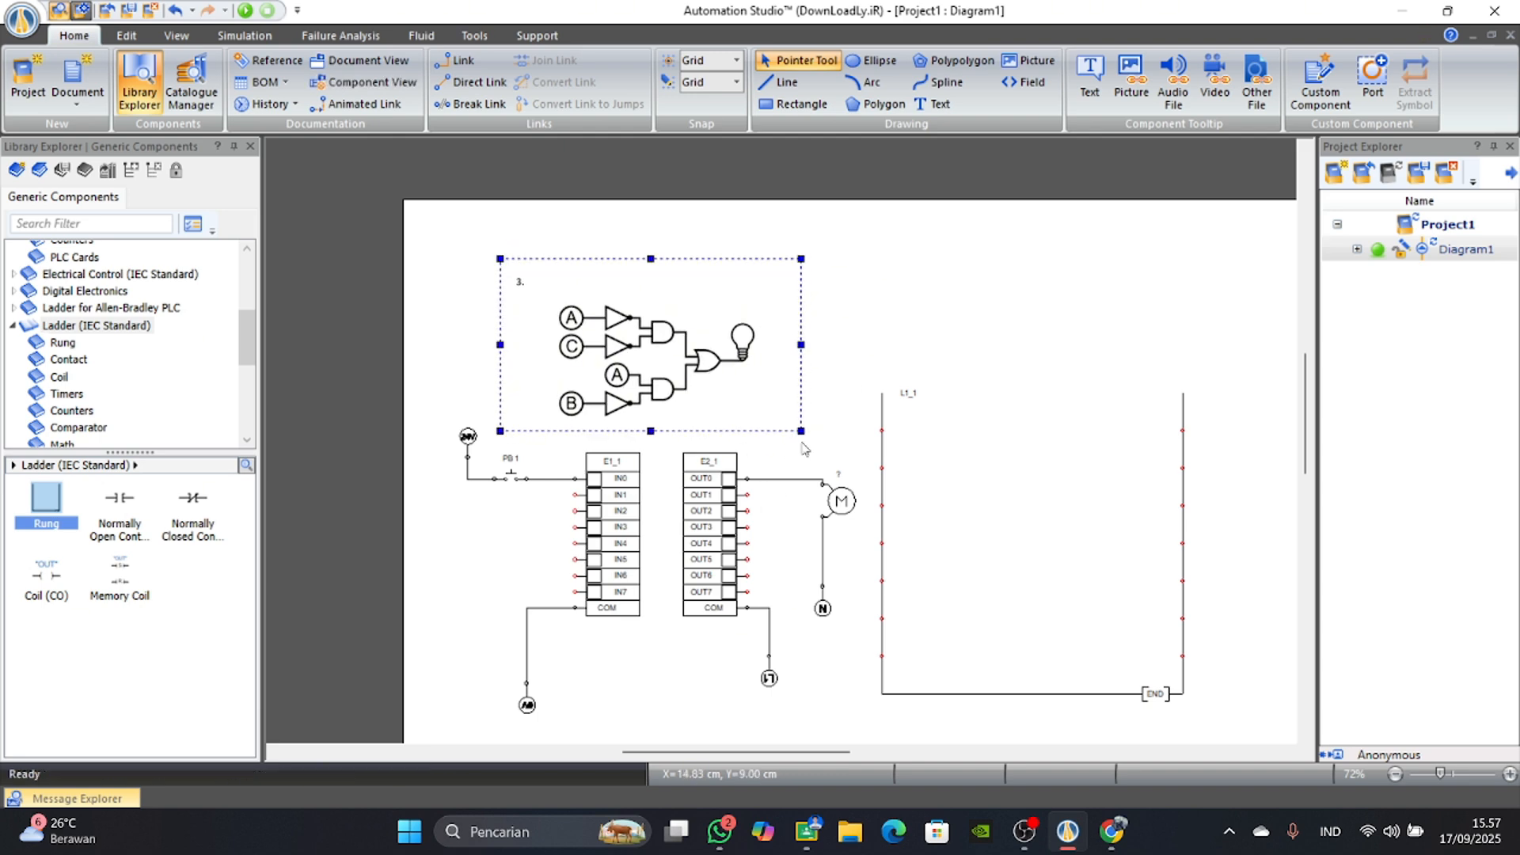
click(986, 376)
scroll(947, 588, up, 1)
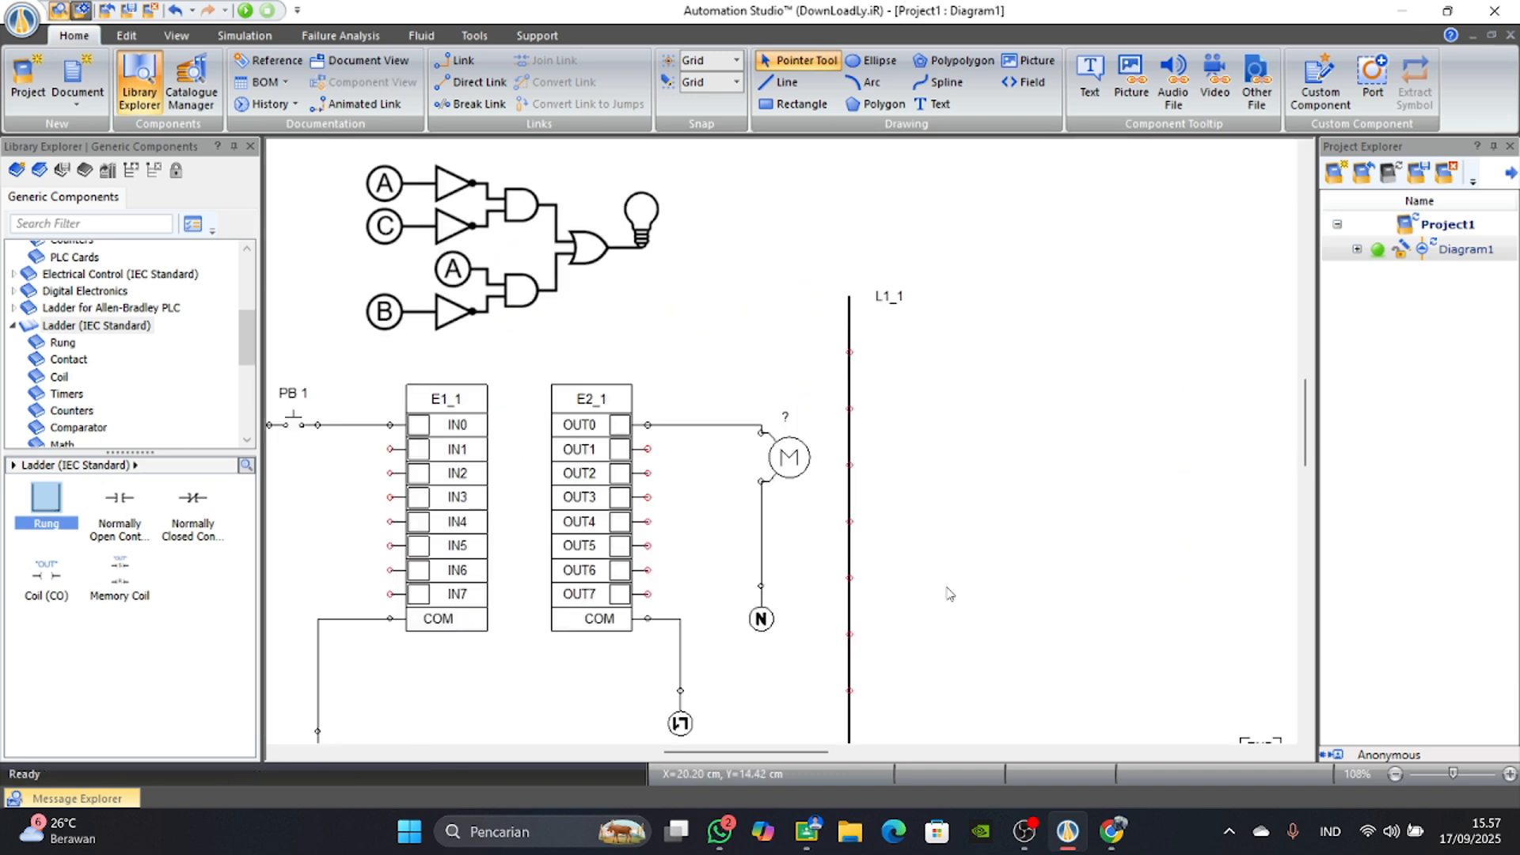
scroll(940, 622, down, 1)
drag(812, 751, 834, 754)
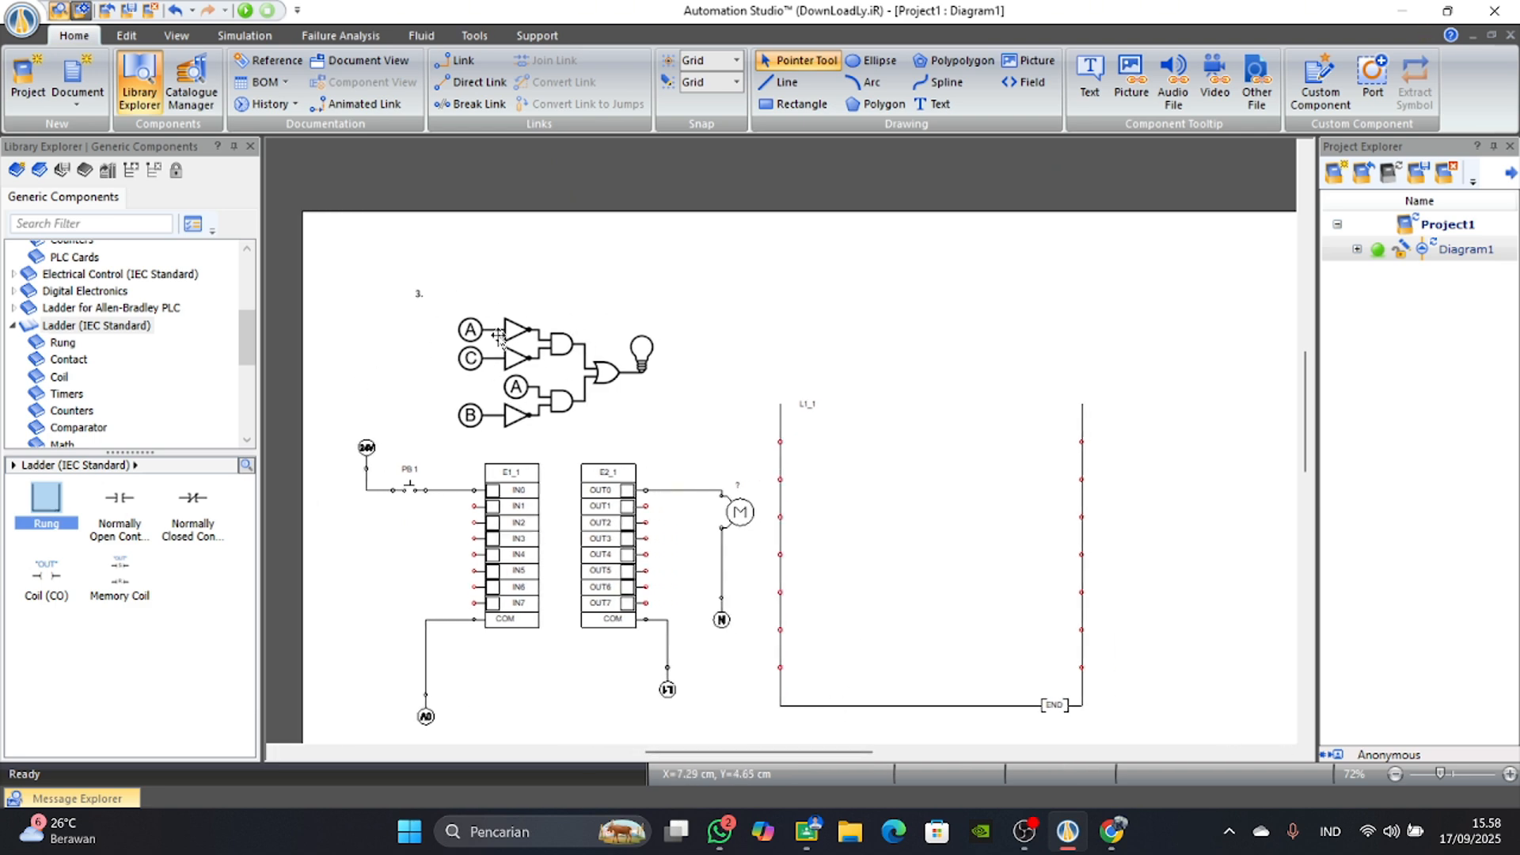
scroll(549, 340, up, 1)
scroll(559, 461, down, 1)
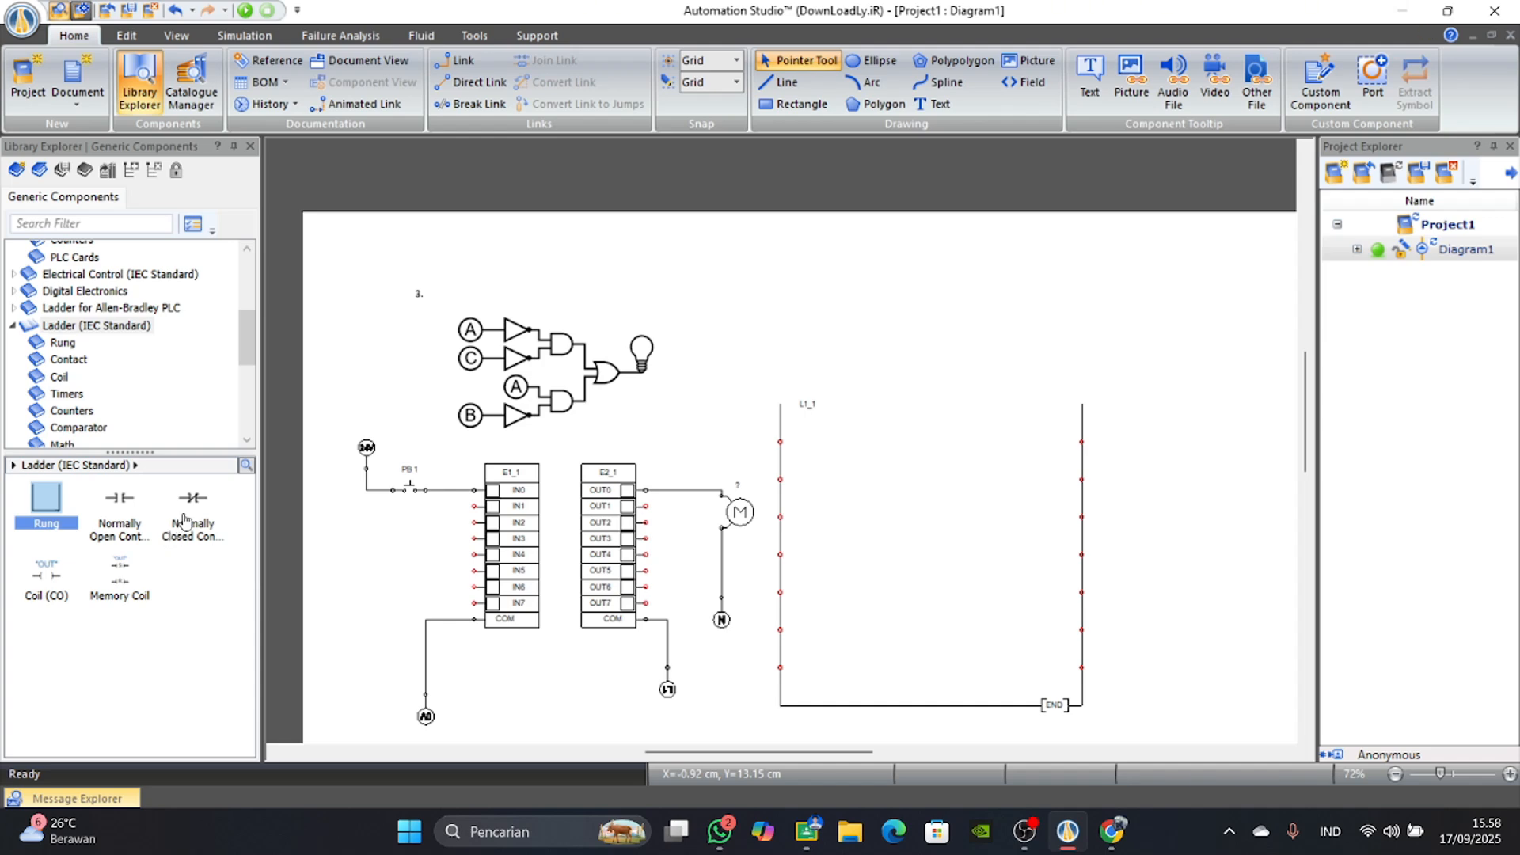
Place two Normally Closed contacts side by side on the first line of the L1_1 rung.
mouse_move(183, 521)
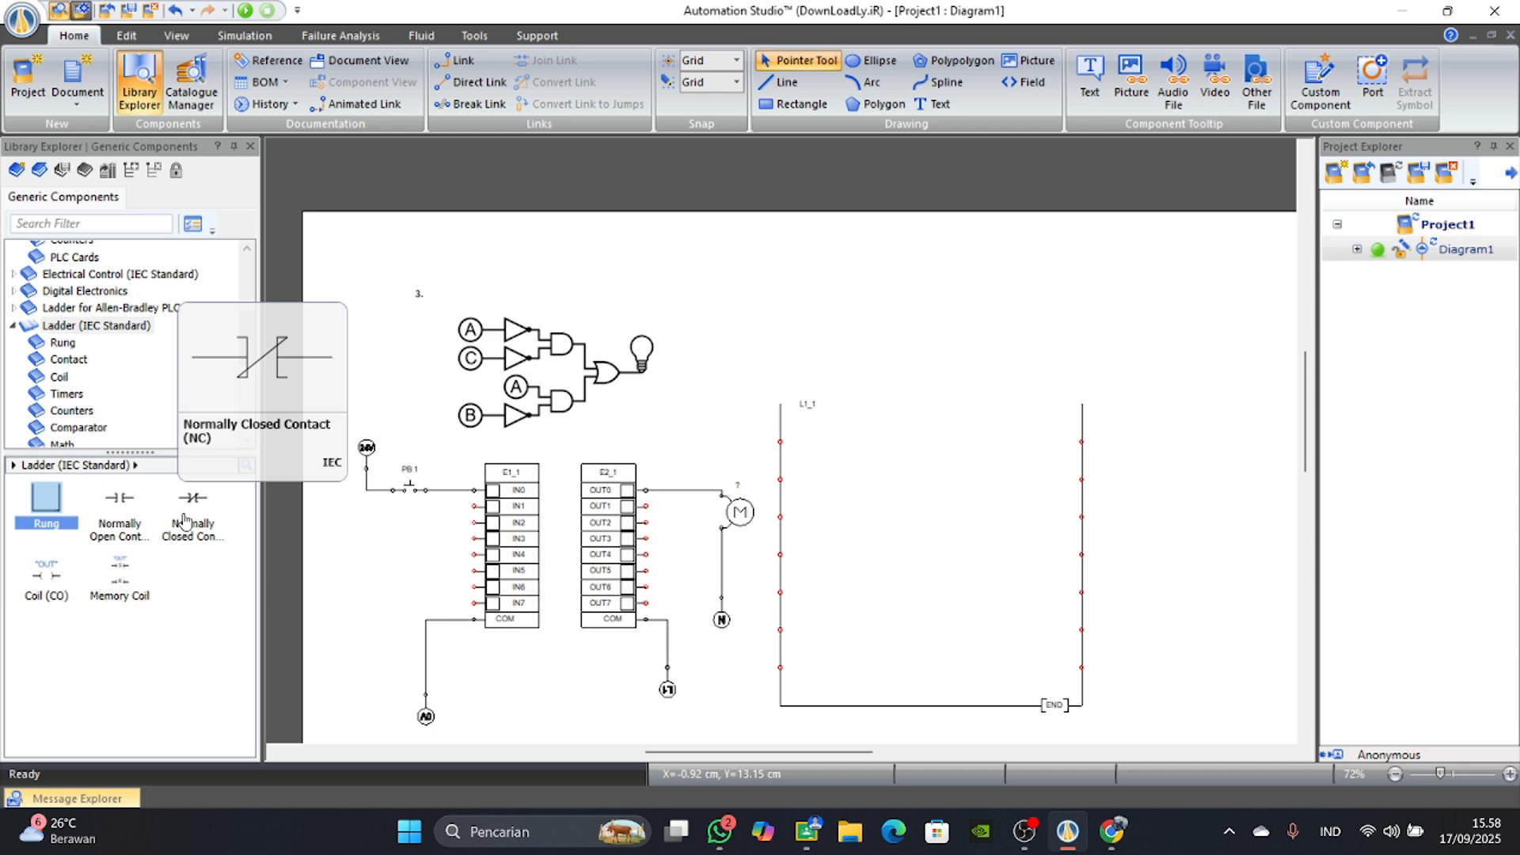
drag(183, 521, 828, 442)
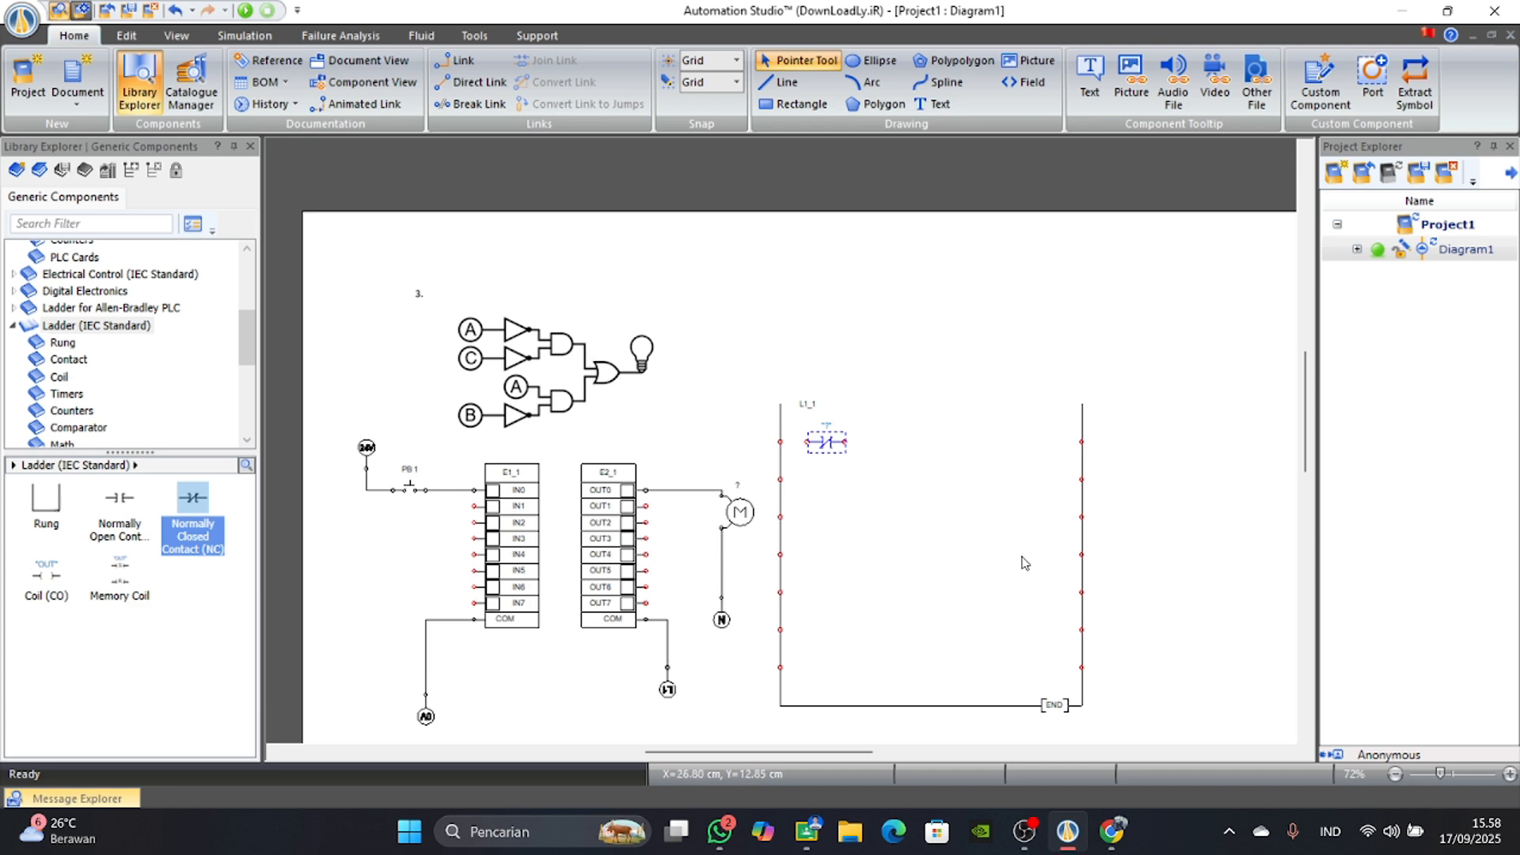
scroll(956, 497, up, 2)
drag(766, 422, 800, 423)
drag(199, 511, 918, 431)
scroll(808, 479, down, 2)
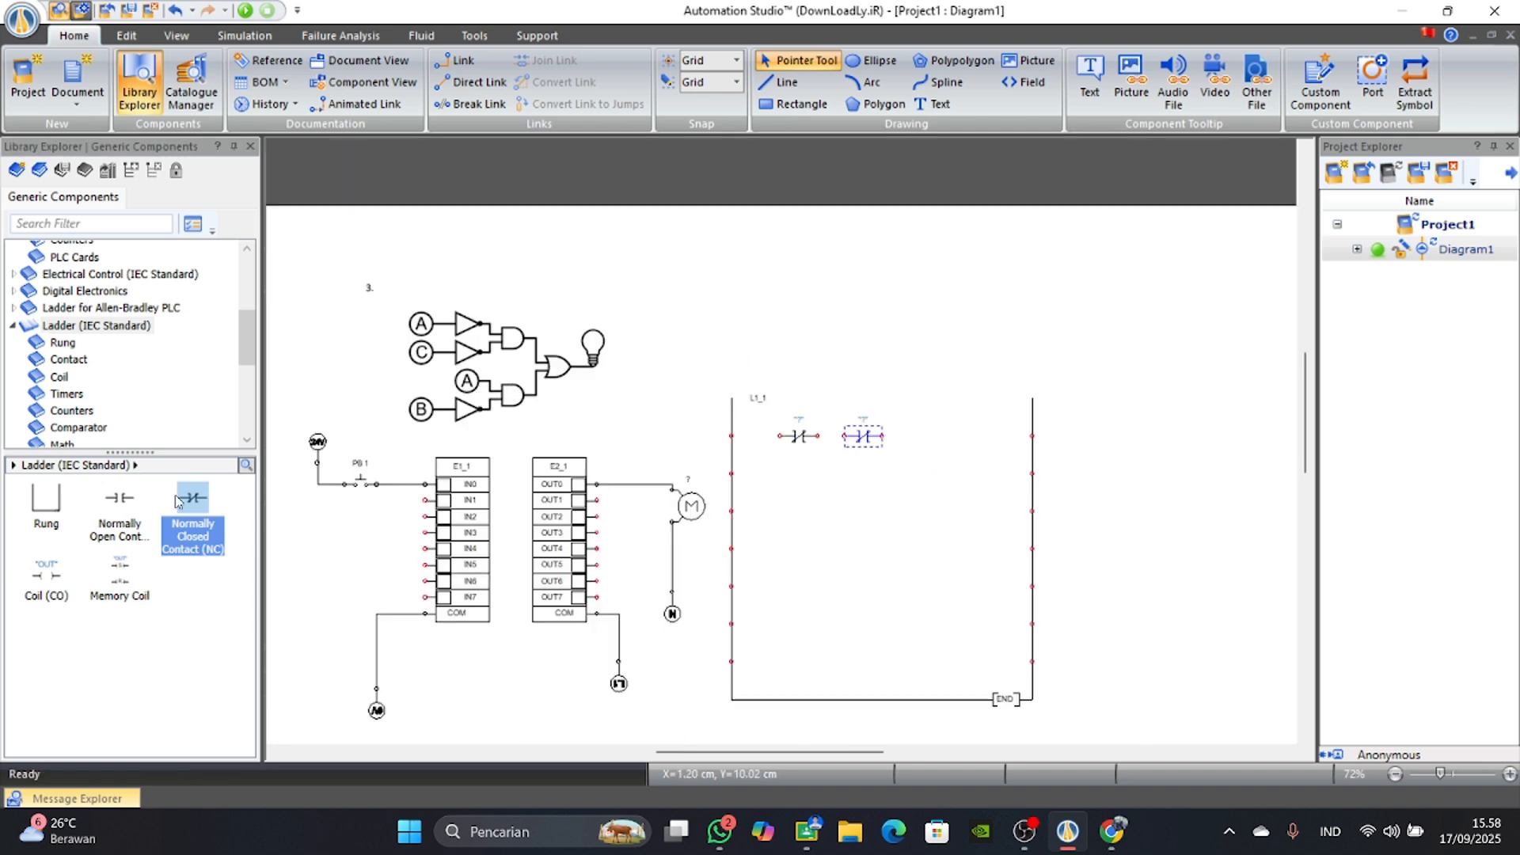
Place a Normally Open and a Normally Closed contact on the second line and a Coil beside the first line's contacts.
drag(125, 505, 802, 472)
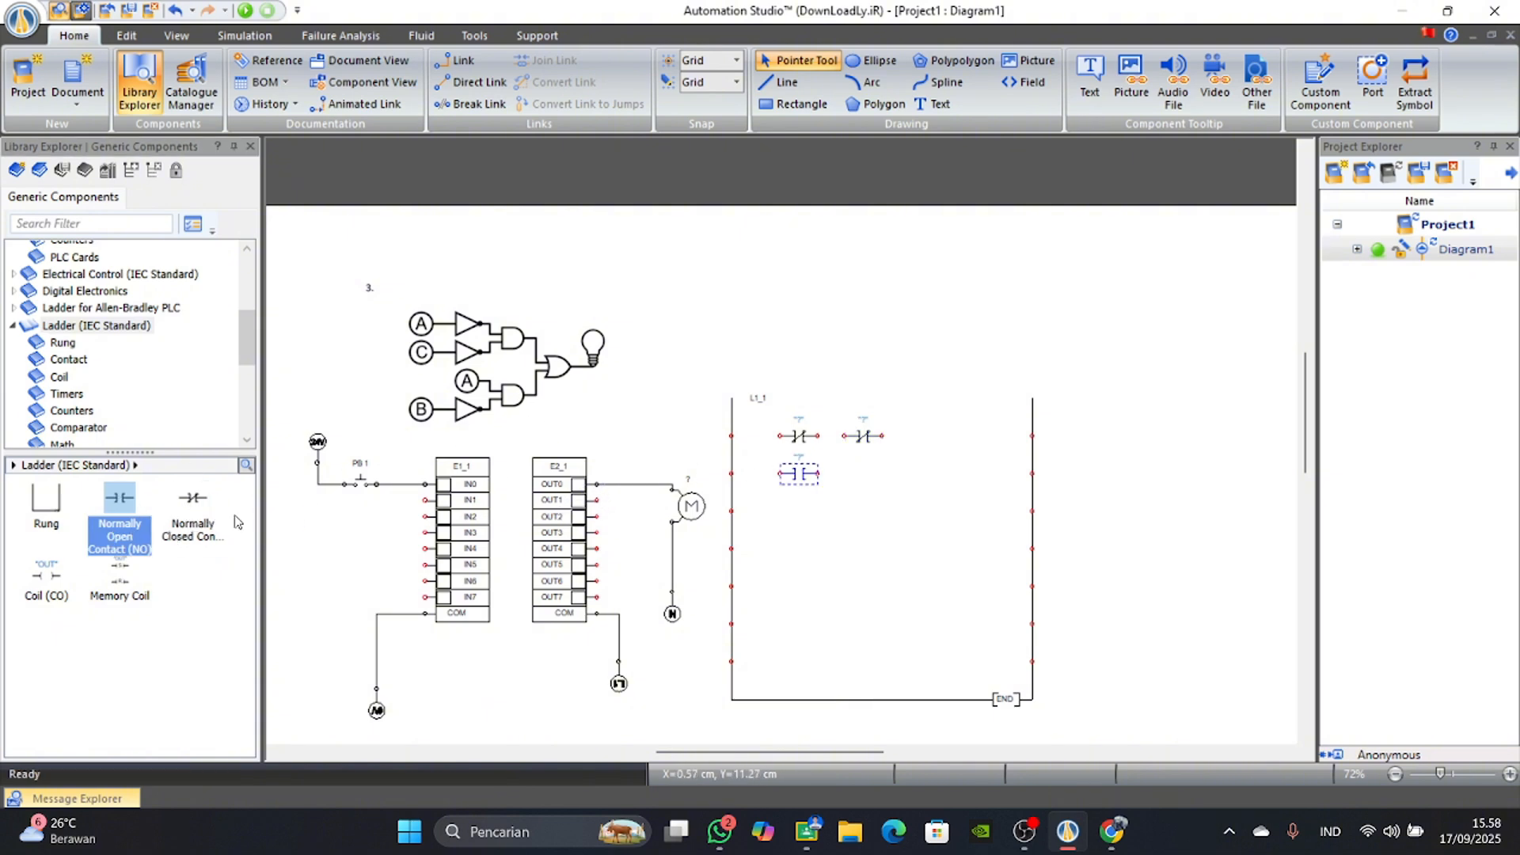
drag(192, 505, 866, 474)
scroll(760, 419, up, 2)
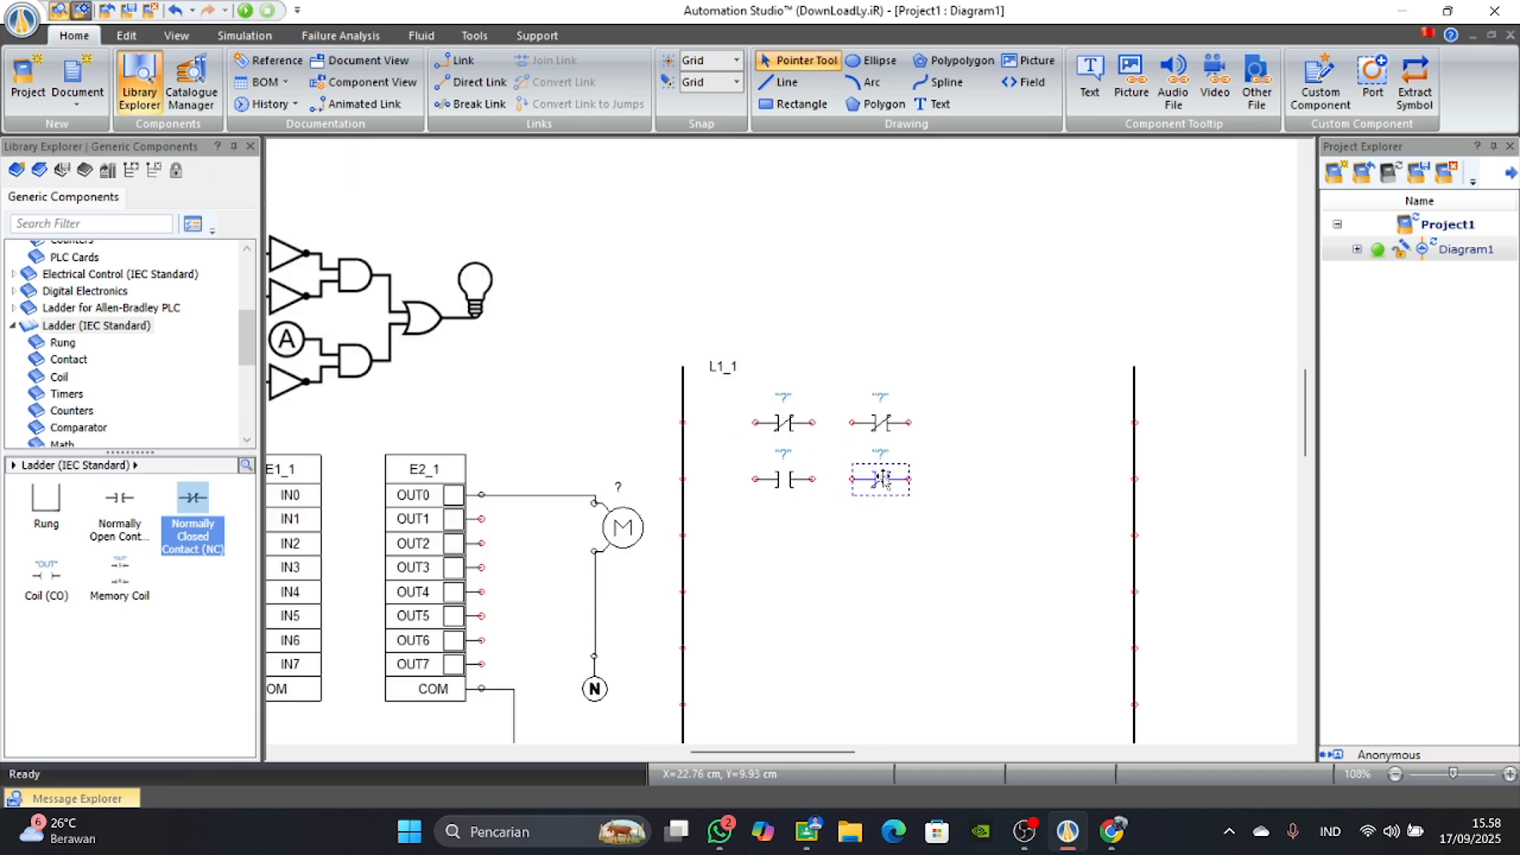
scroll(634, 454, down, 2)
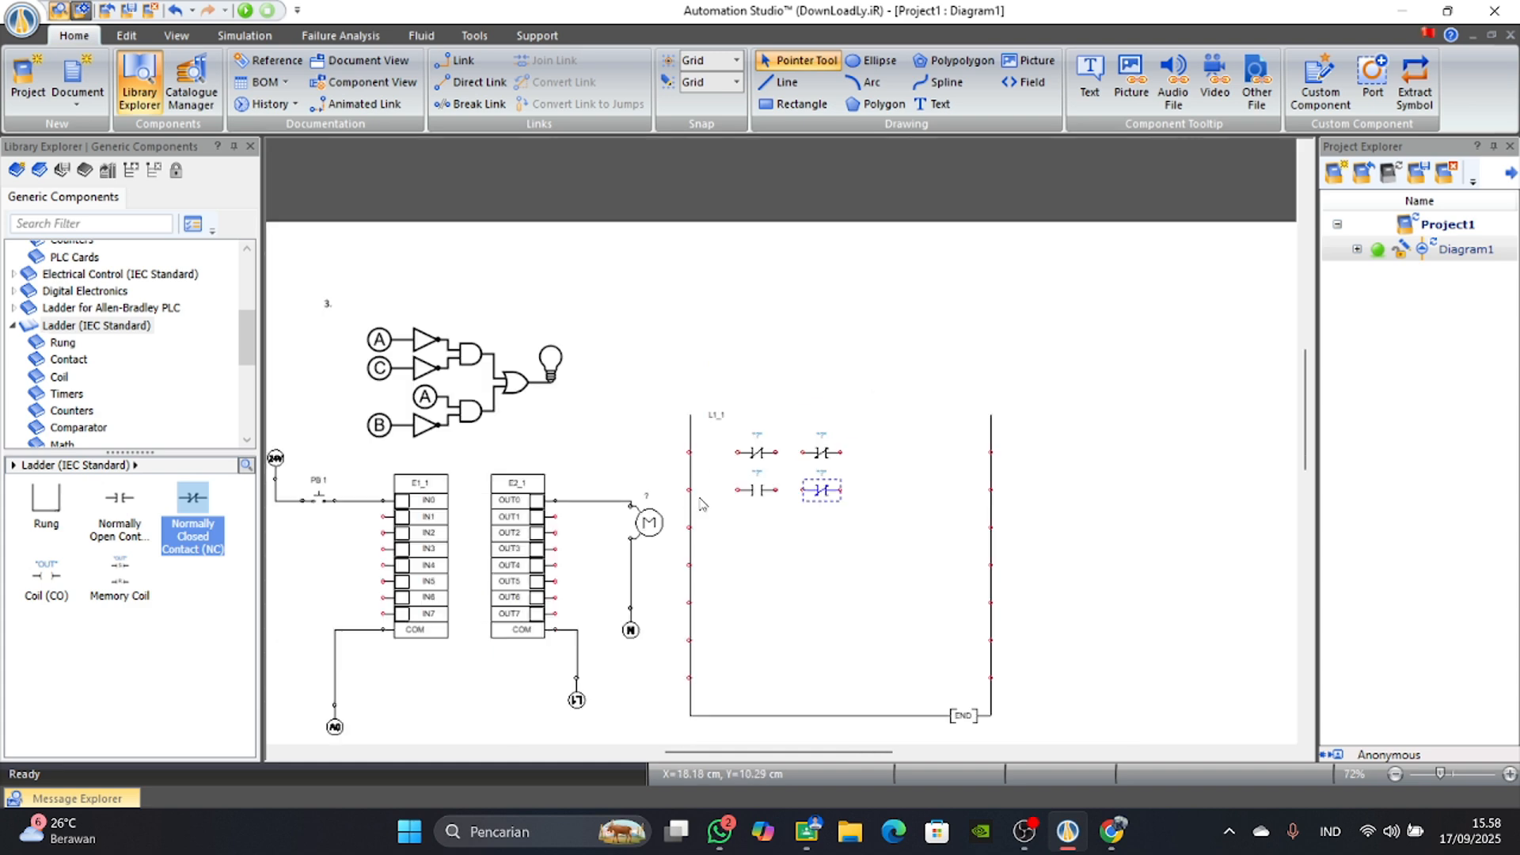
drag(48, 570, 930, 446)
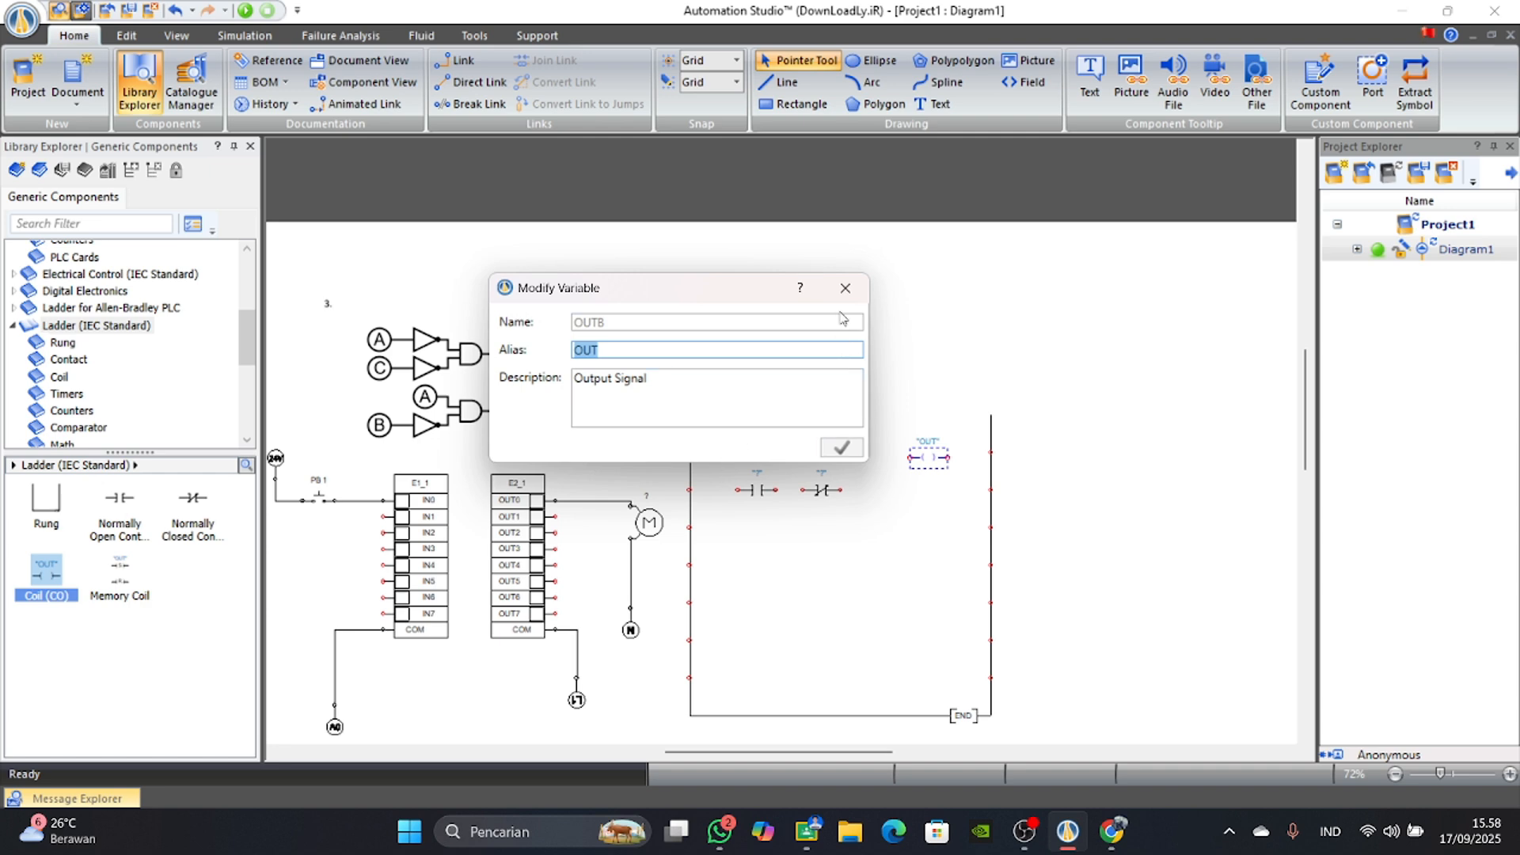
click(846, 288)
Wire the two Normally Closed contacts in series with the coil between the rails and join the second line as a parallel branch before the coil.
scroll(701, 495, up, 2)
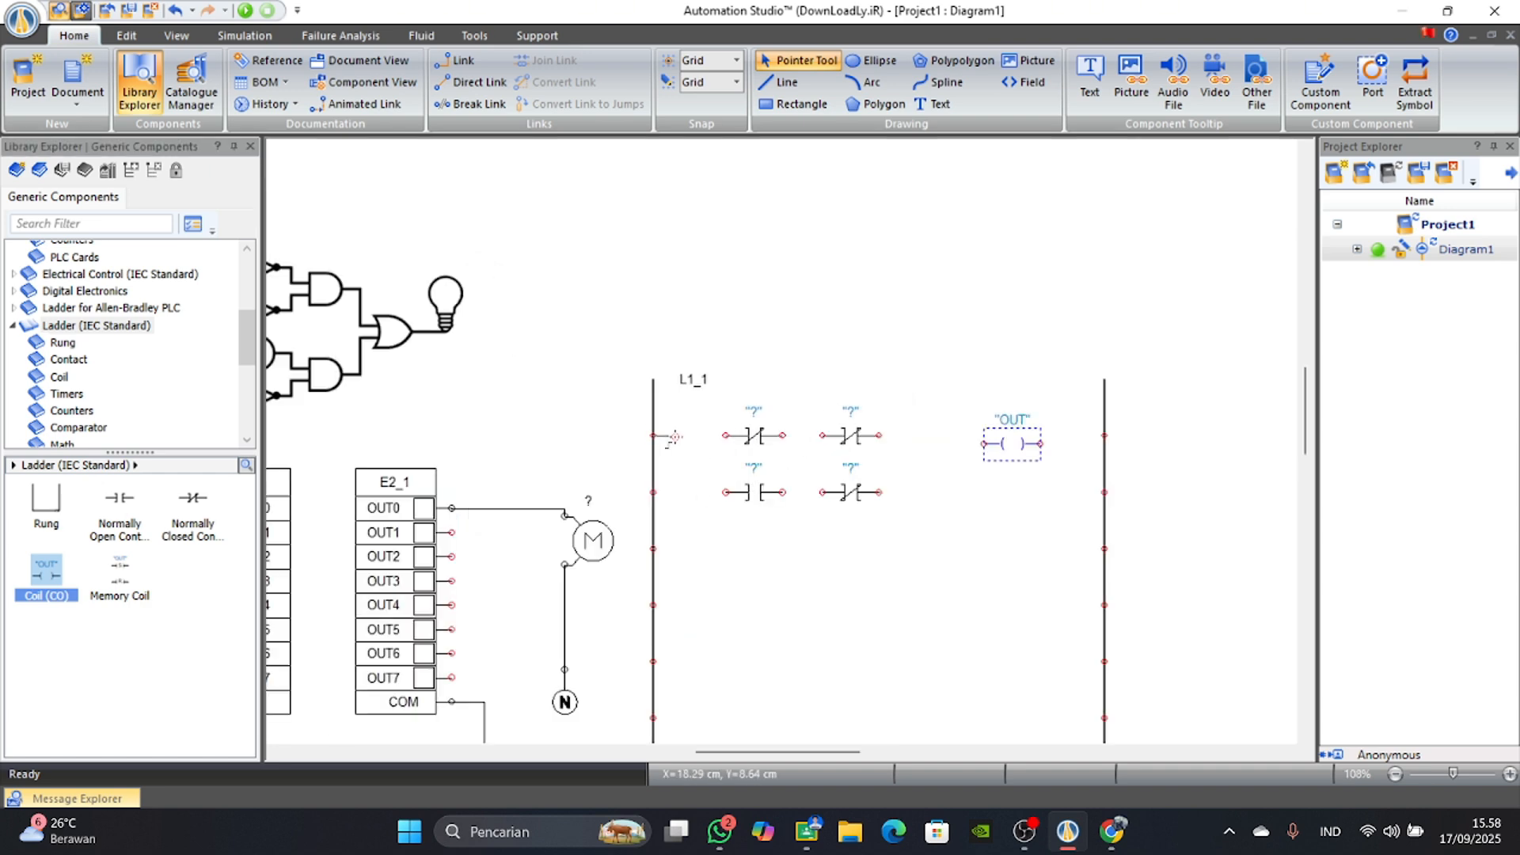
click(814, 451)
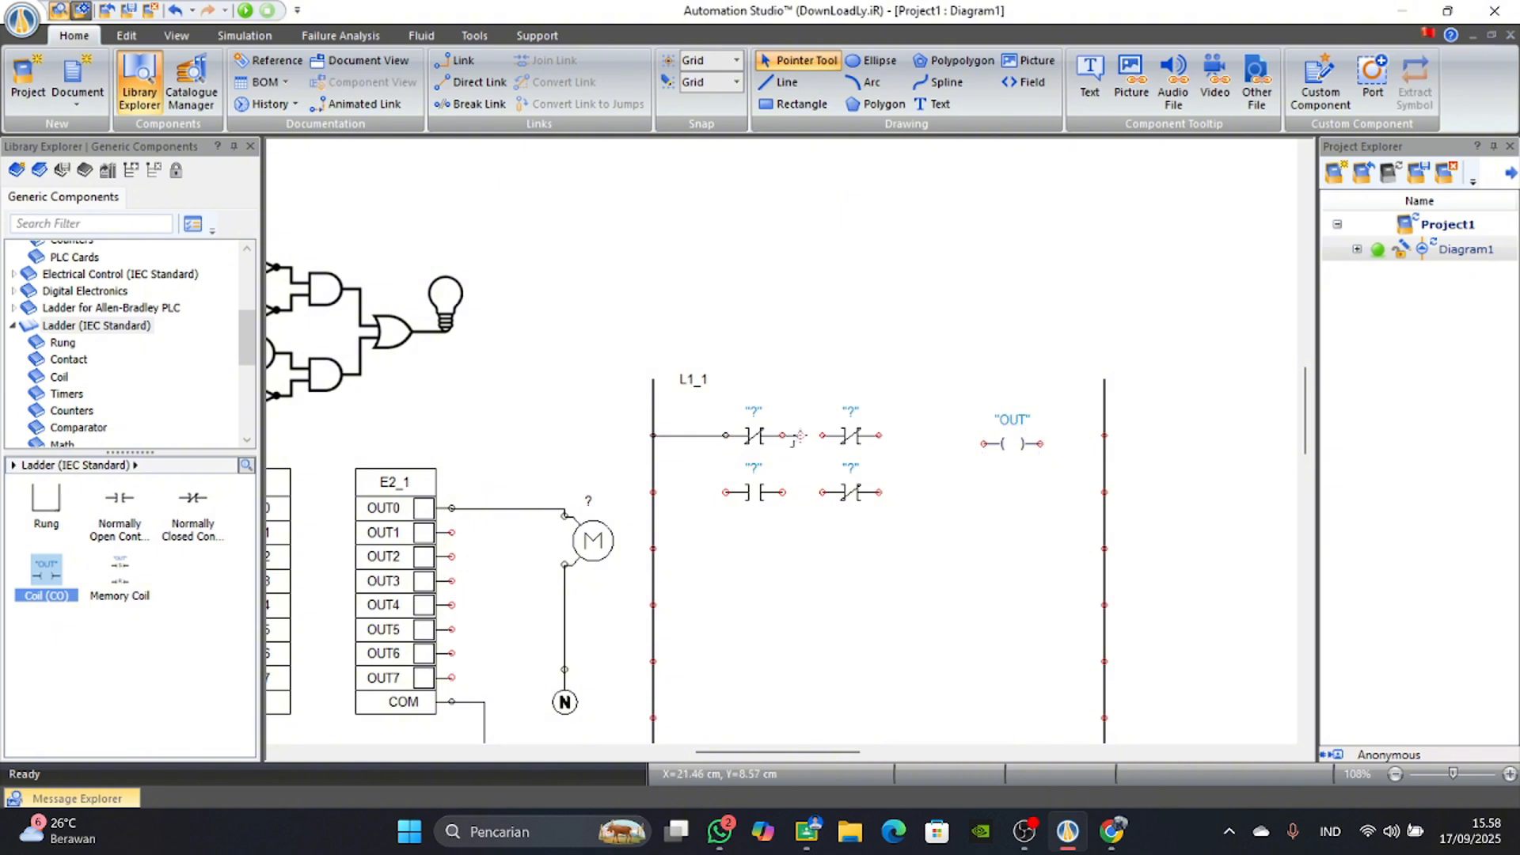
click(879, 432)
drag(1022, 445, 1028, 437)
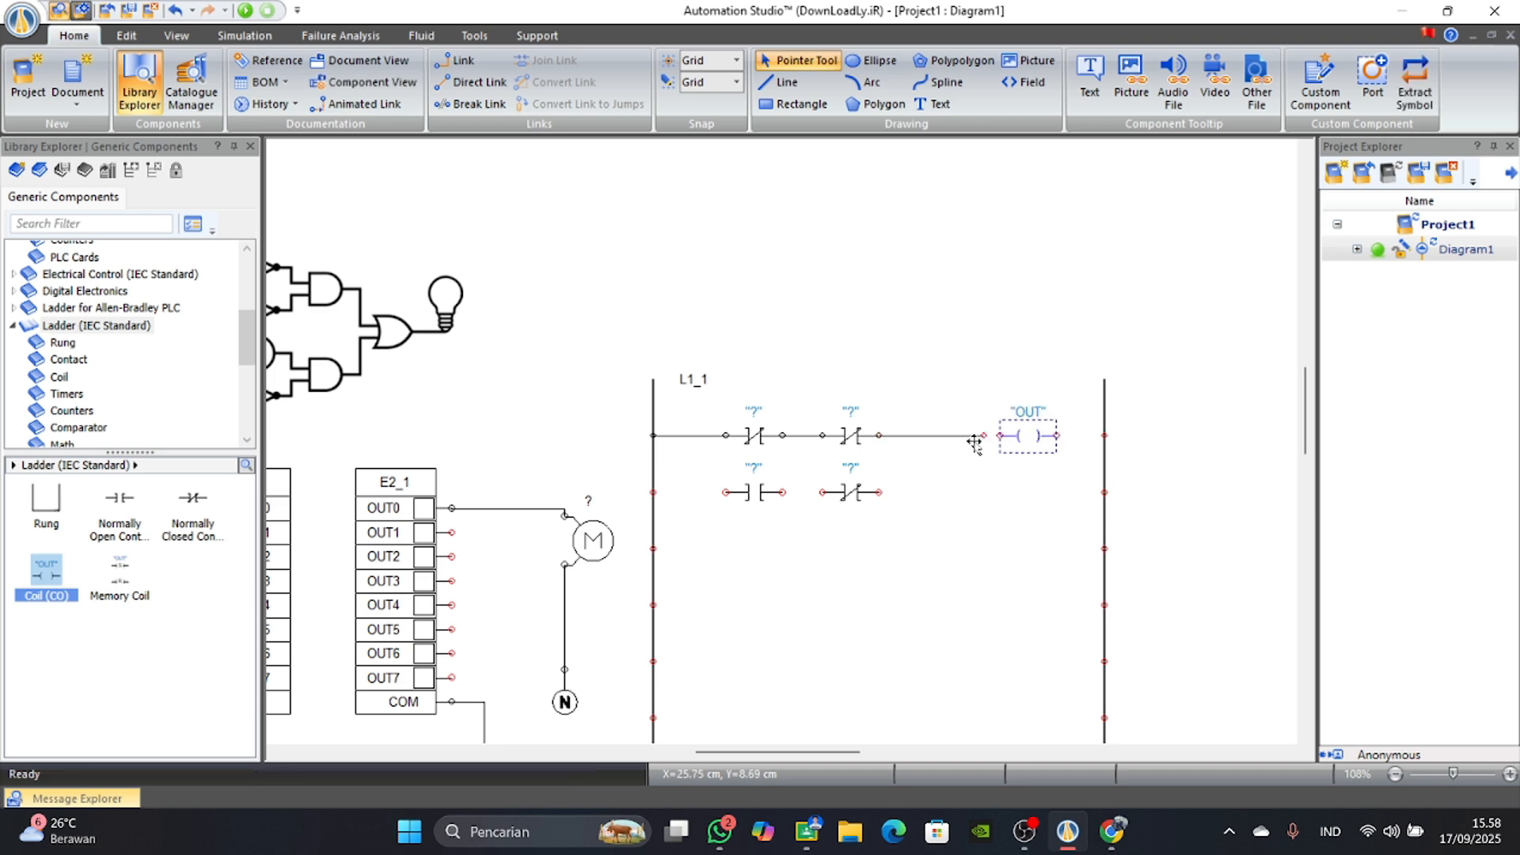
click(1111, 461)
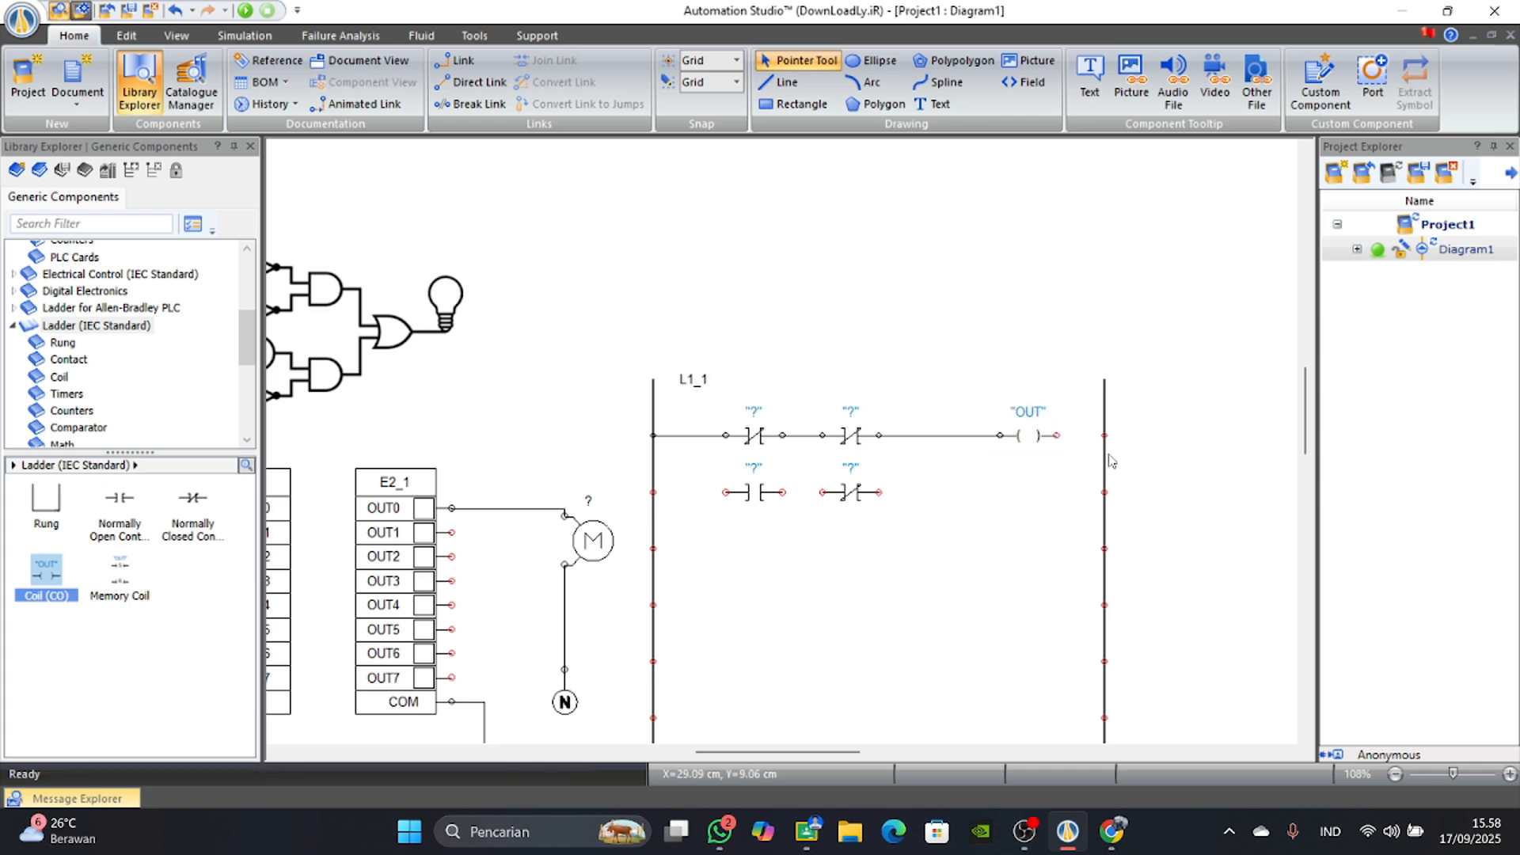
click(1102, 434)
click(657, 488)
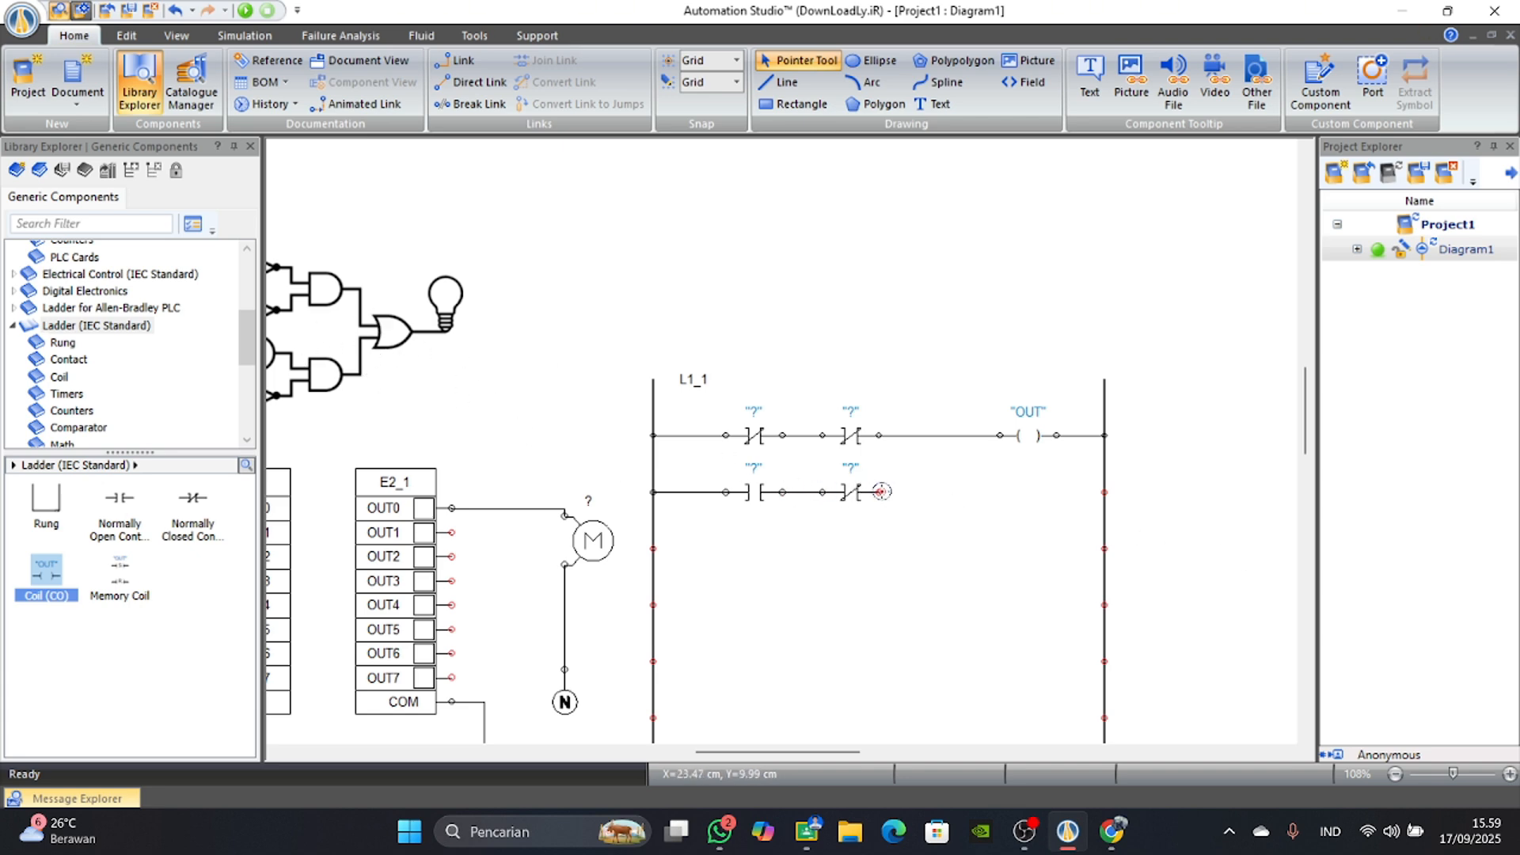
drag(880, 492, 920, 438)
Place a Normally Open Push-Button from the JIC Switches library below PB 1 with the alias PB 2.
drag(756, 753, 704, 743)
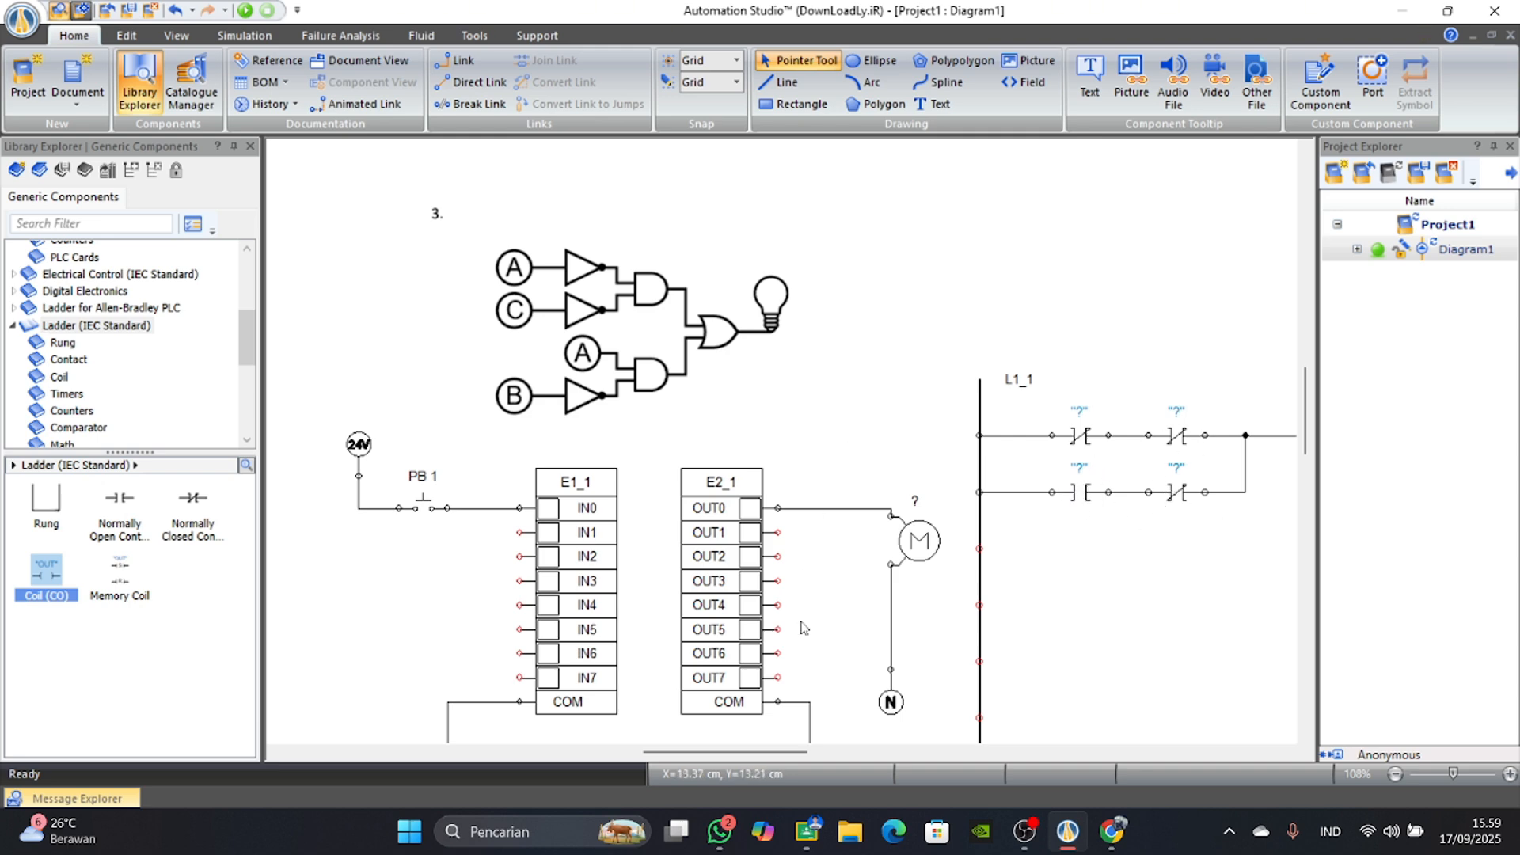
scroll(802, 628, down, 1)
drag(719, 756, 734, 759)
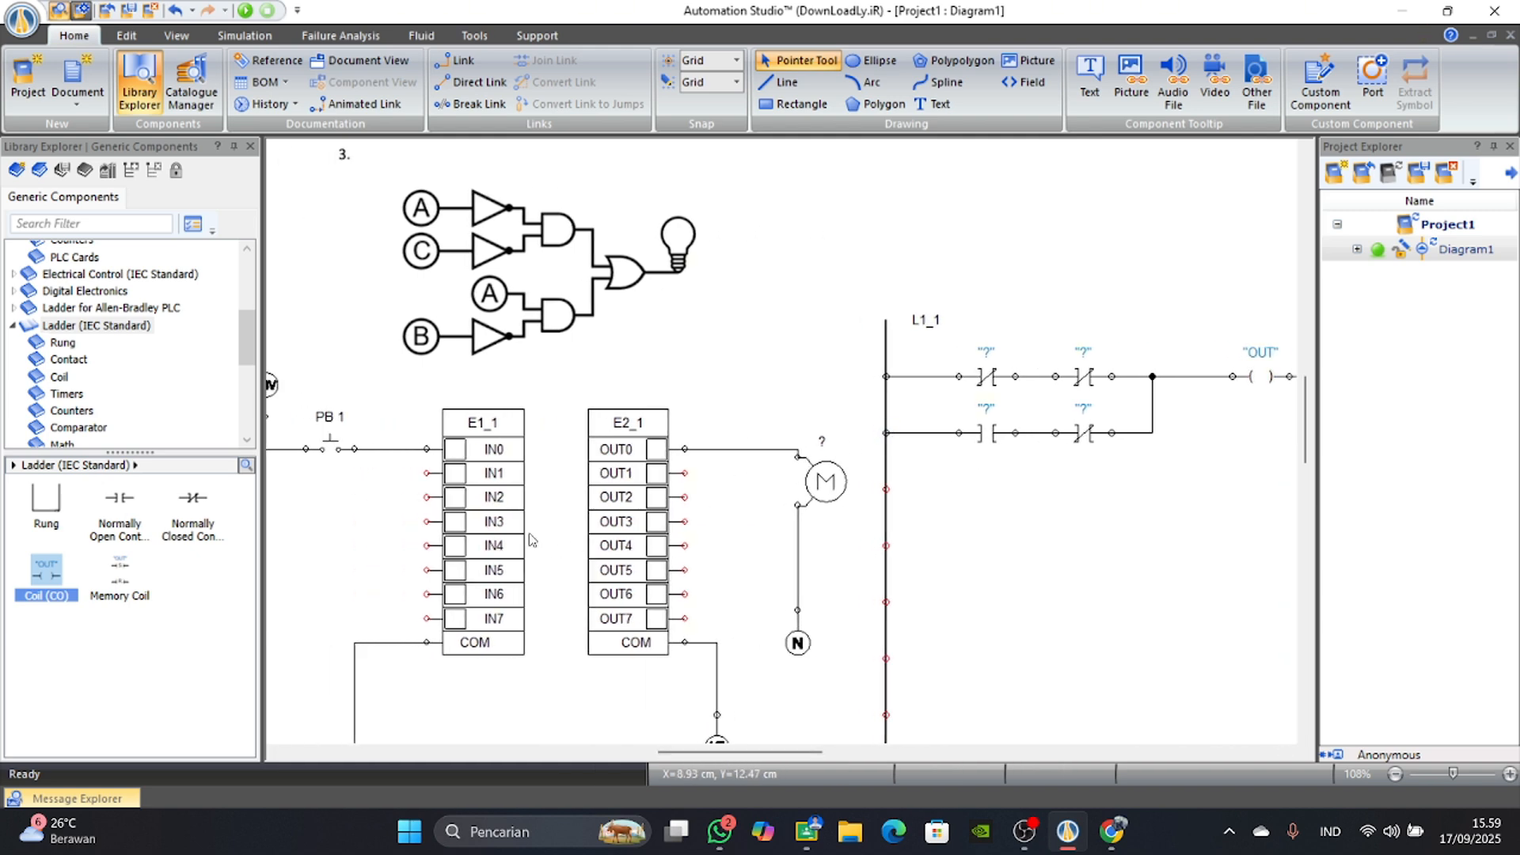
drag(689, 754, 662, 754)
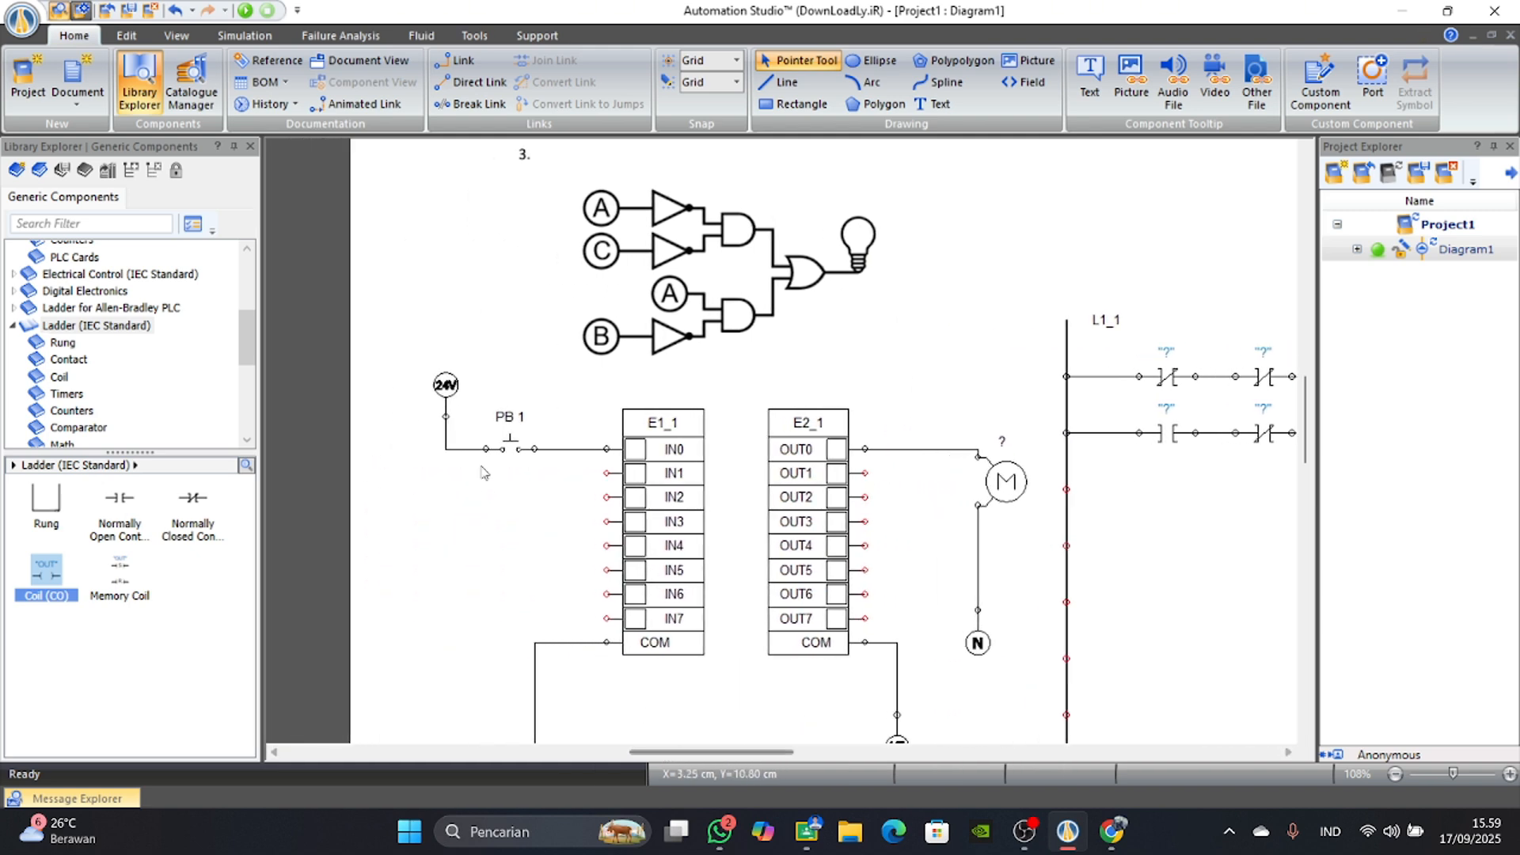
scroll(105, 372, up, 2)
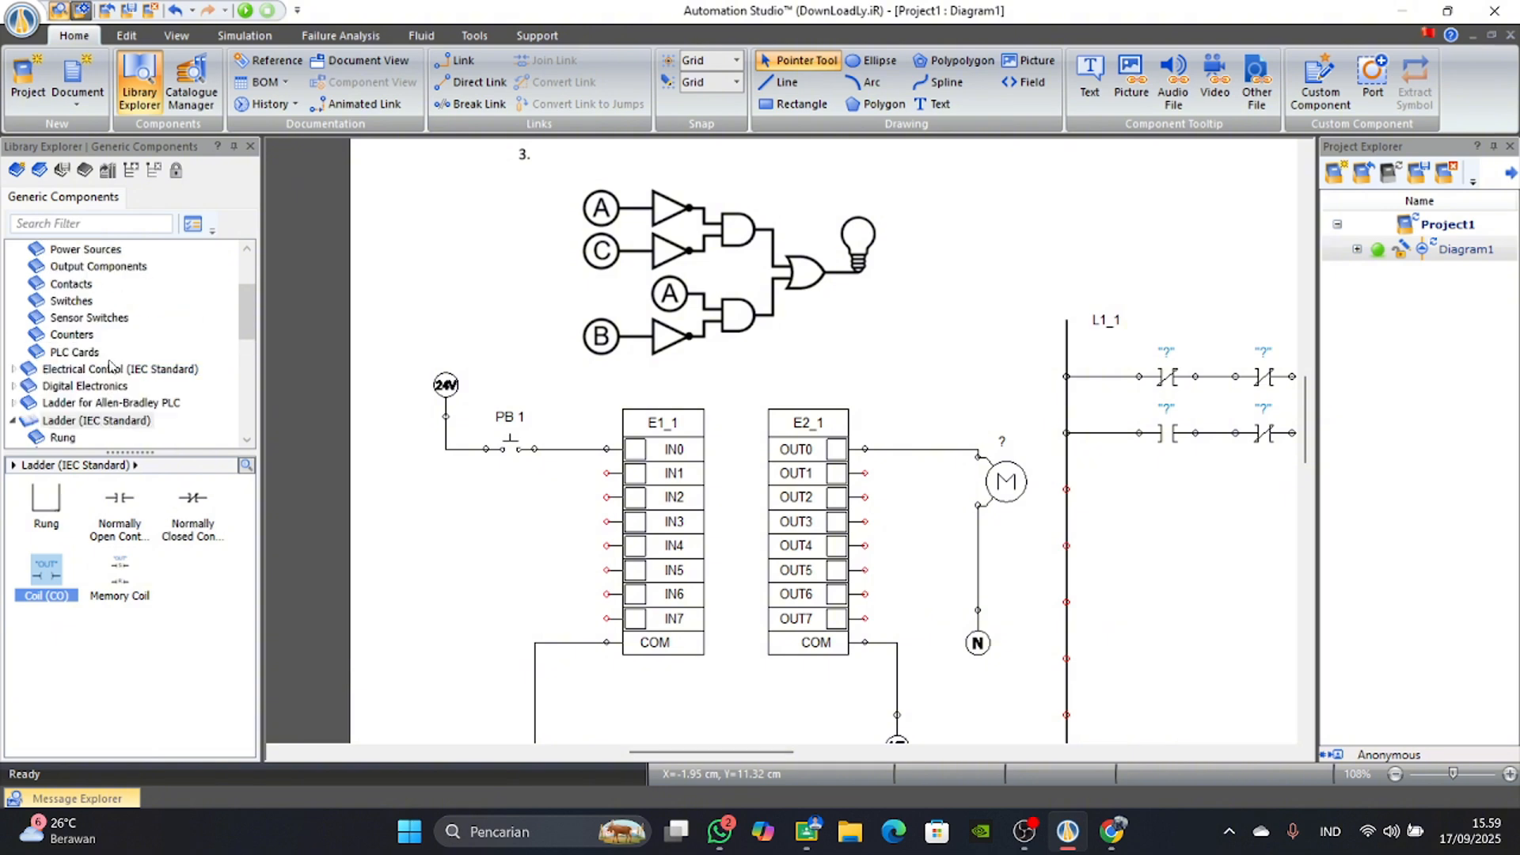
click(64, 301)
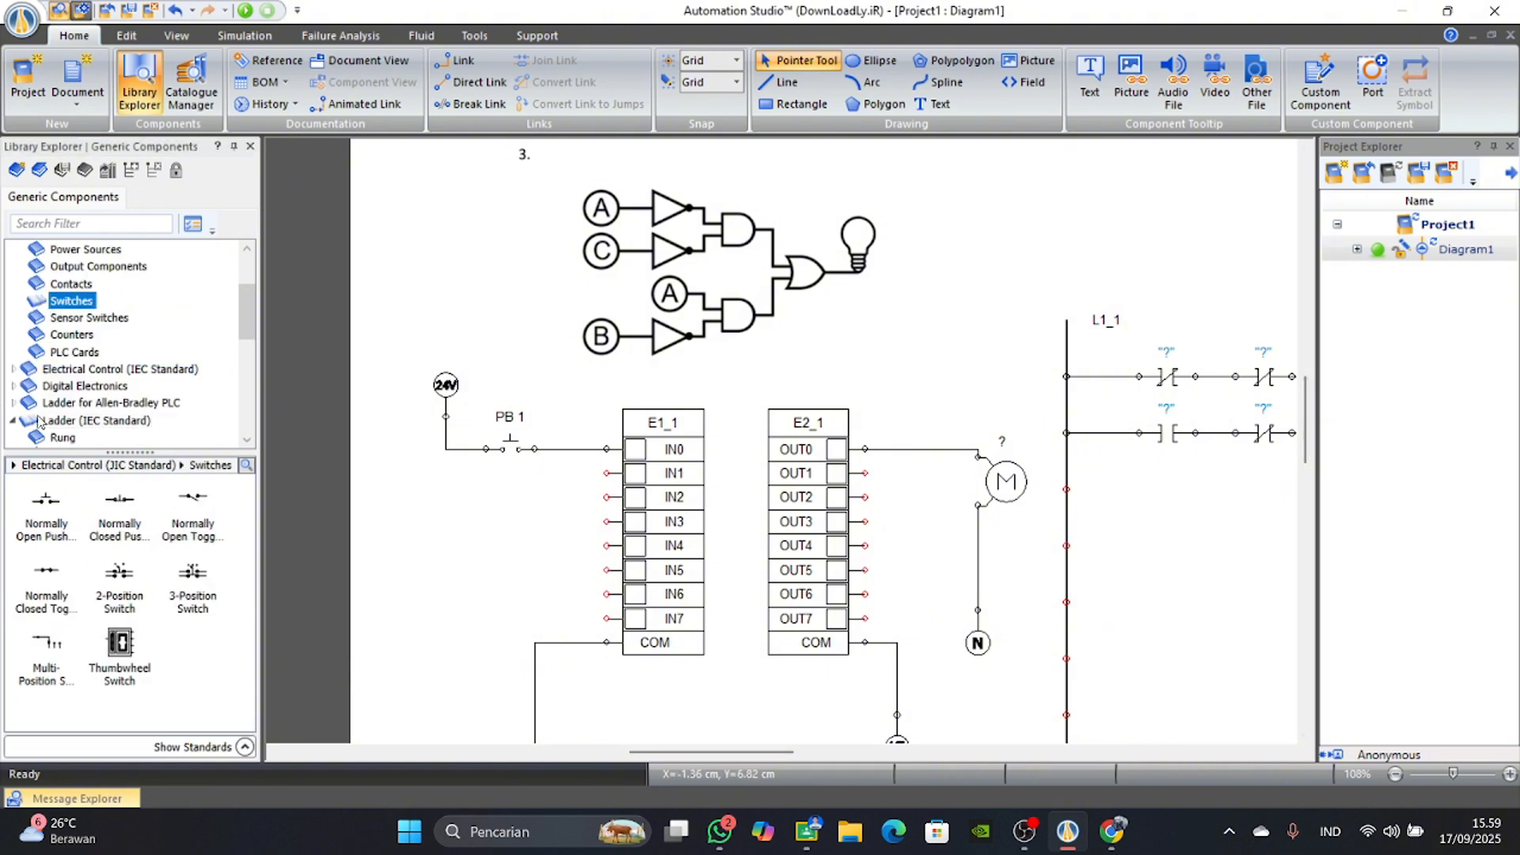
scroll(103, 364, up, 1)
scroll(139, 420, down, 1)
drag(46, 499, 513, 473)
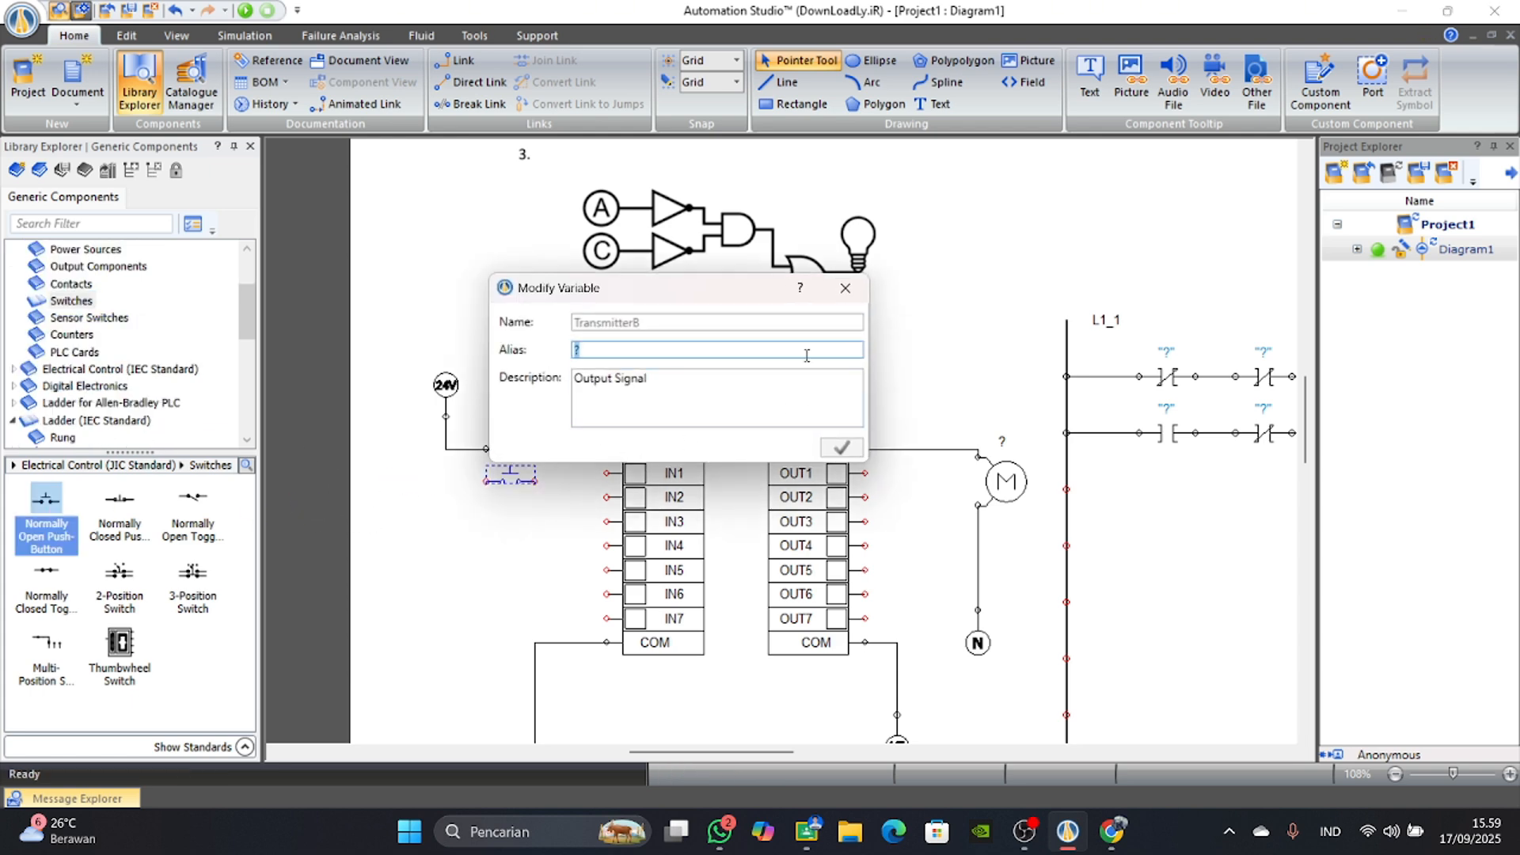
text(PB 2)
key(Return)
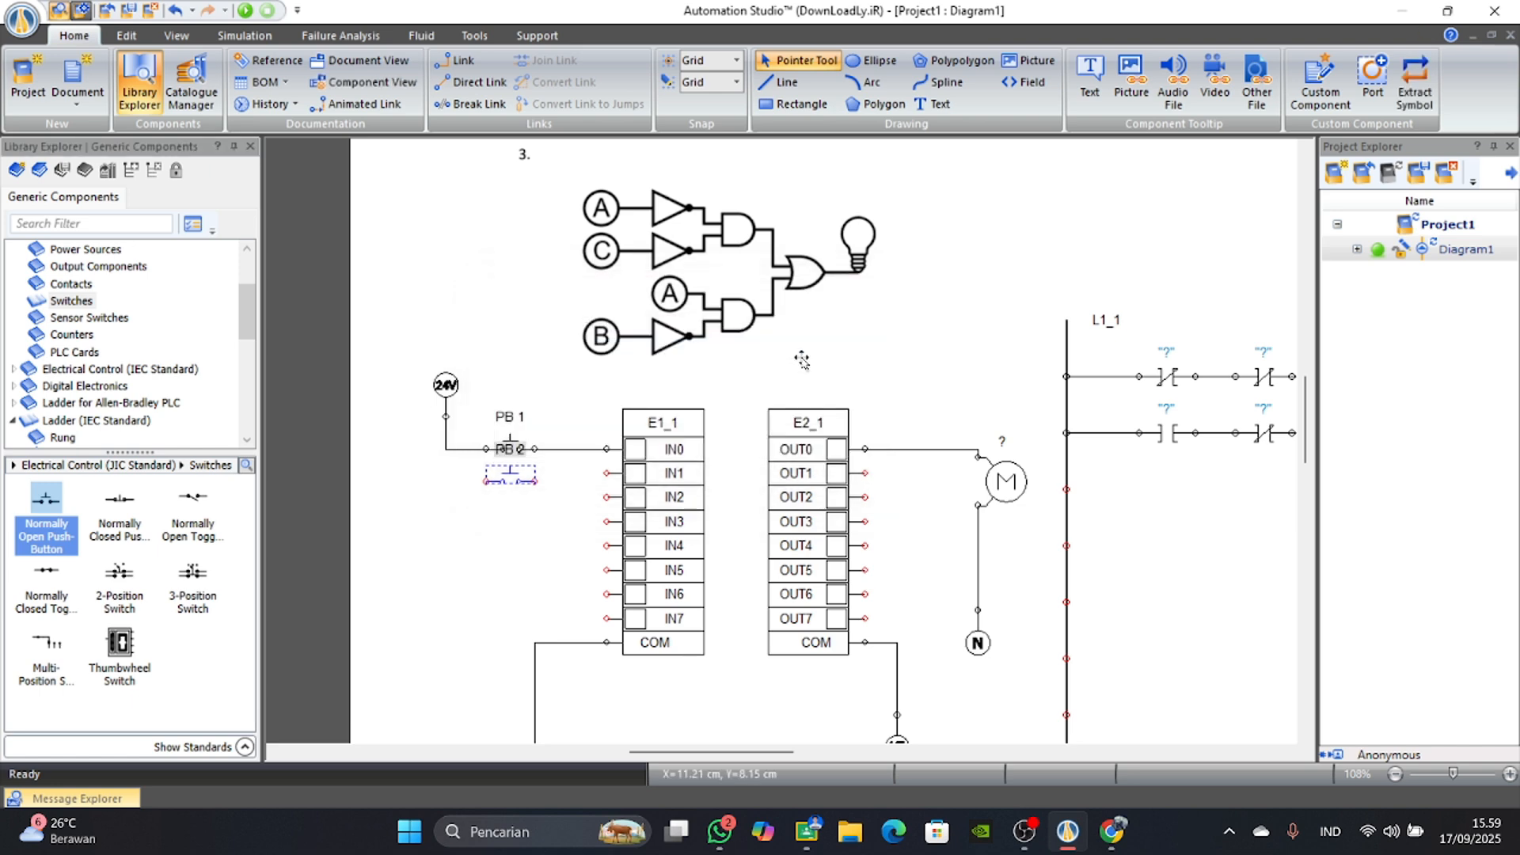
Move push-button PB 2 down clear of PB 1 and duplicate it twice below.
drag(502, 475, 503, 493)
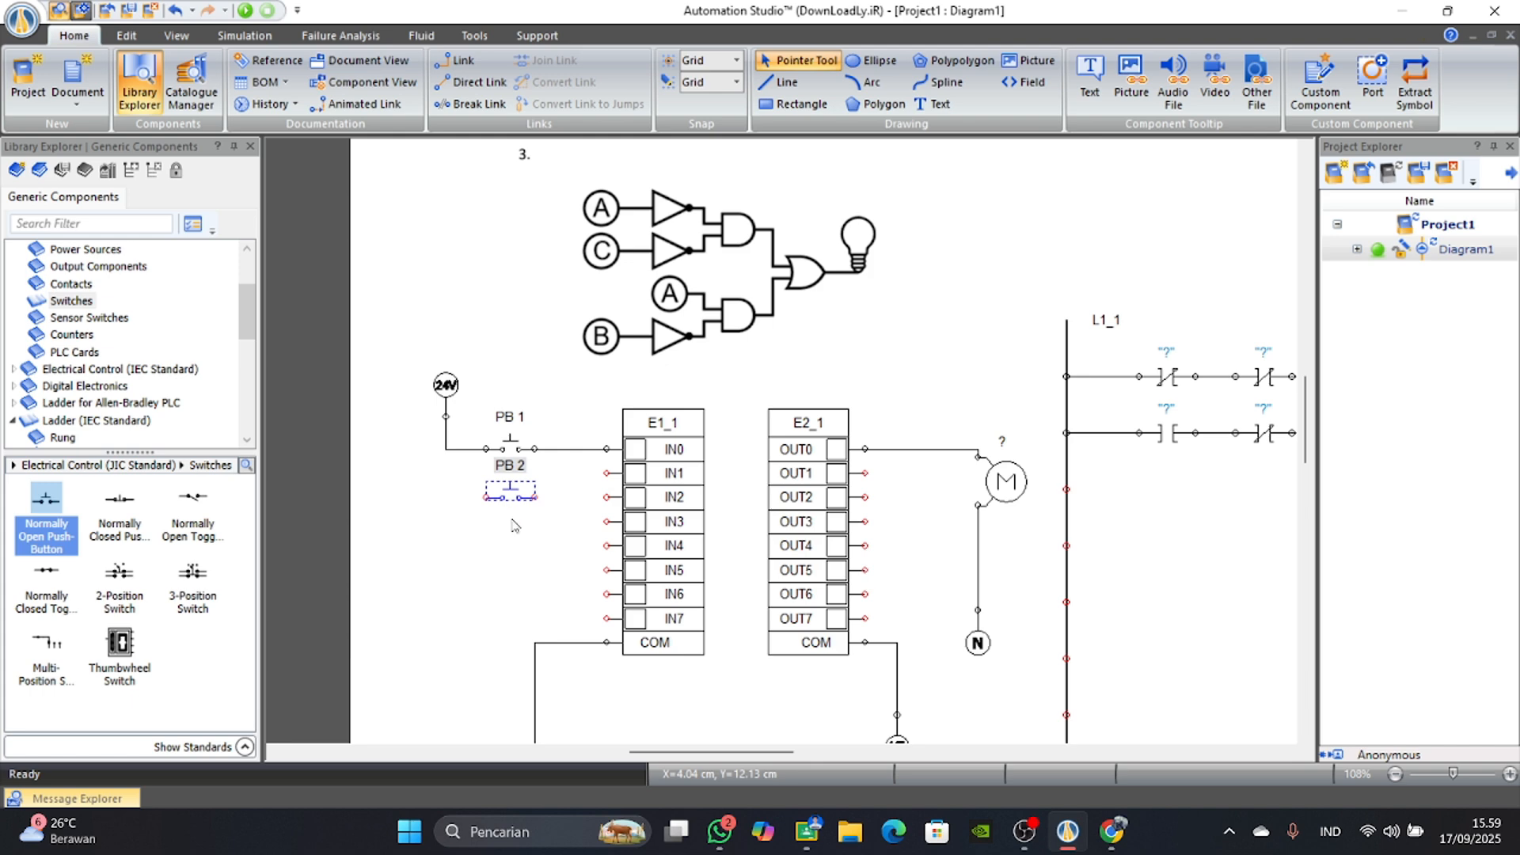
click(511, 497)
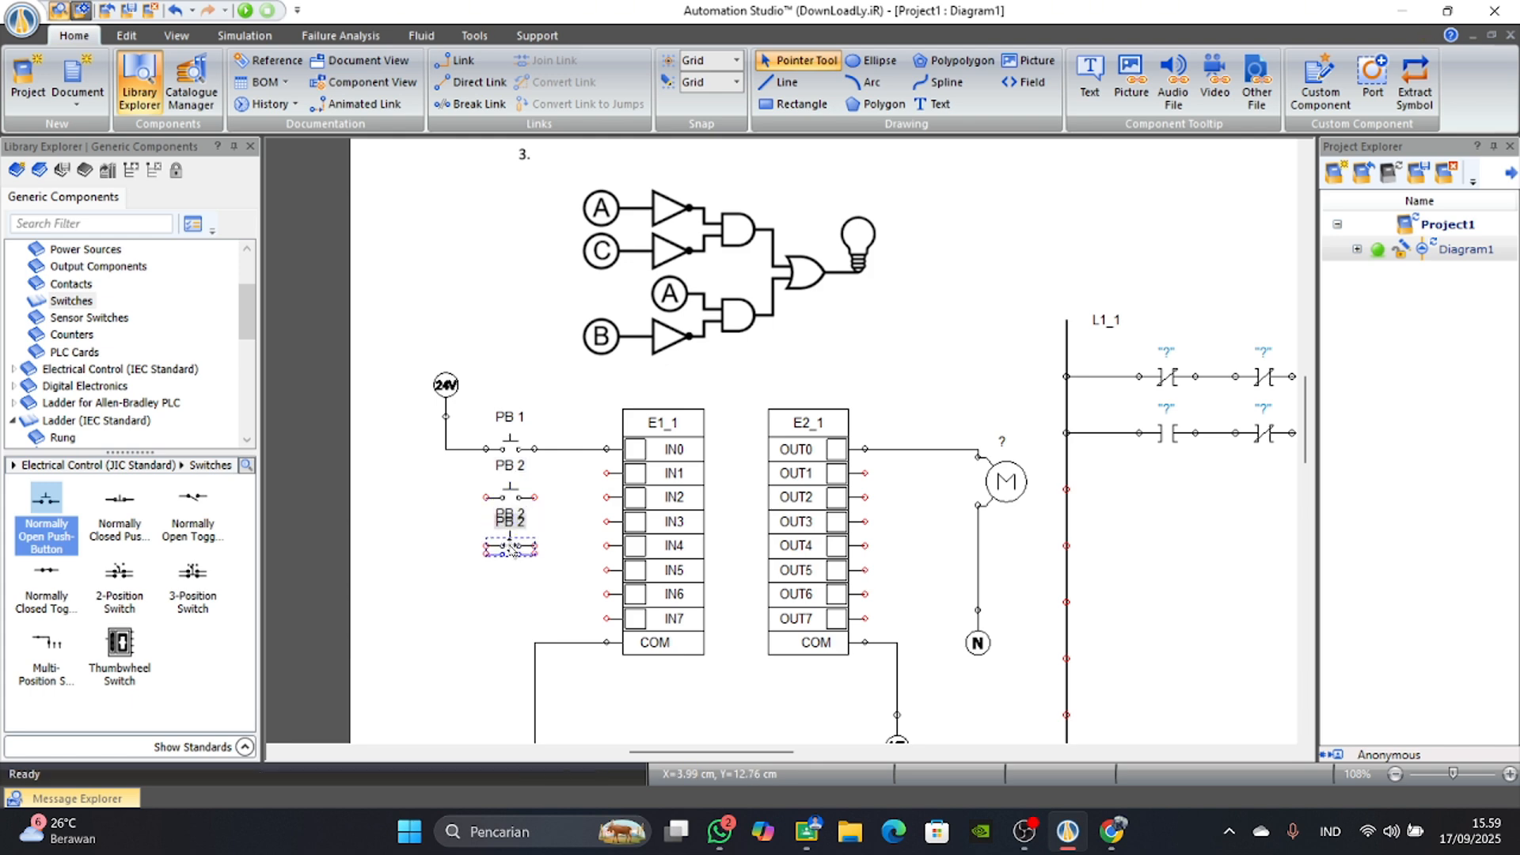
click(513, 548)
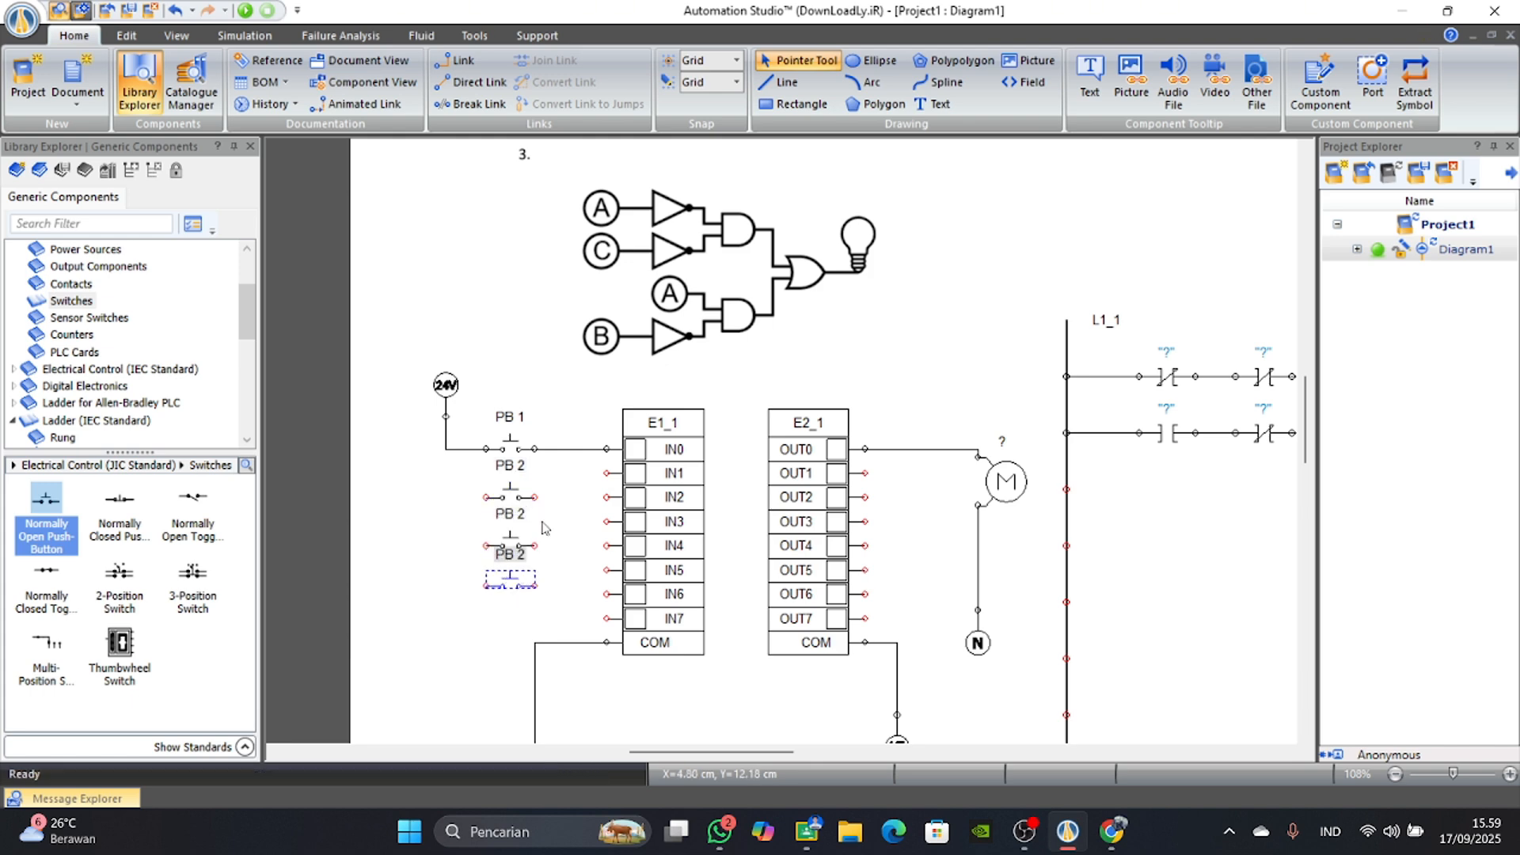
Change the alias of the first duplicated push-button to PB 3 in its component properties.
double_click(508, 516)
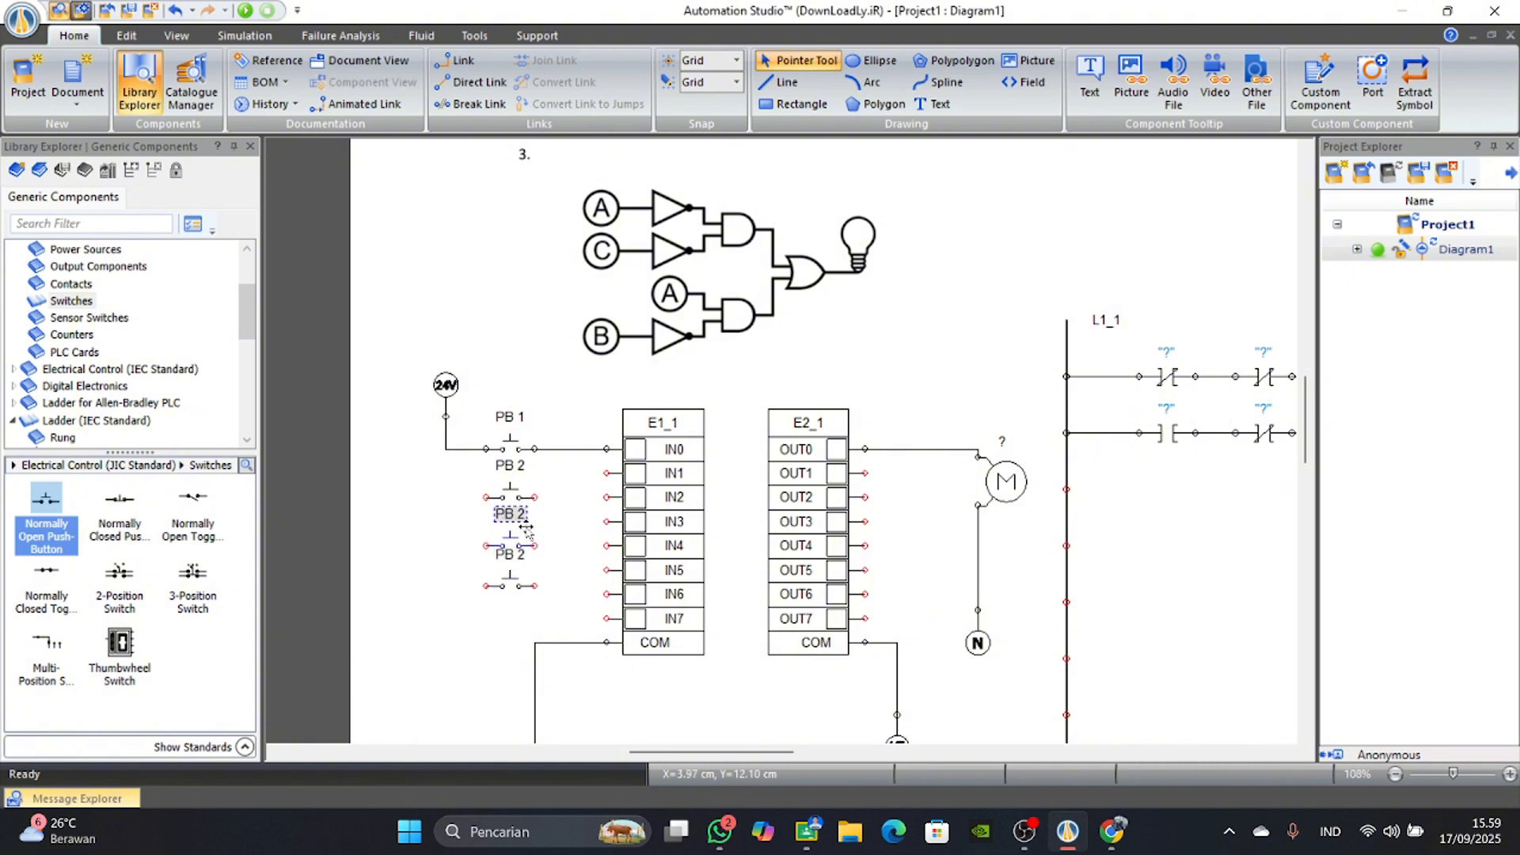
click(816, 541)
double_click(526, 546)
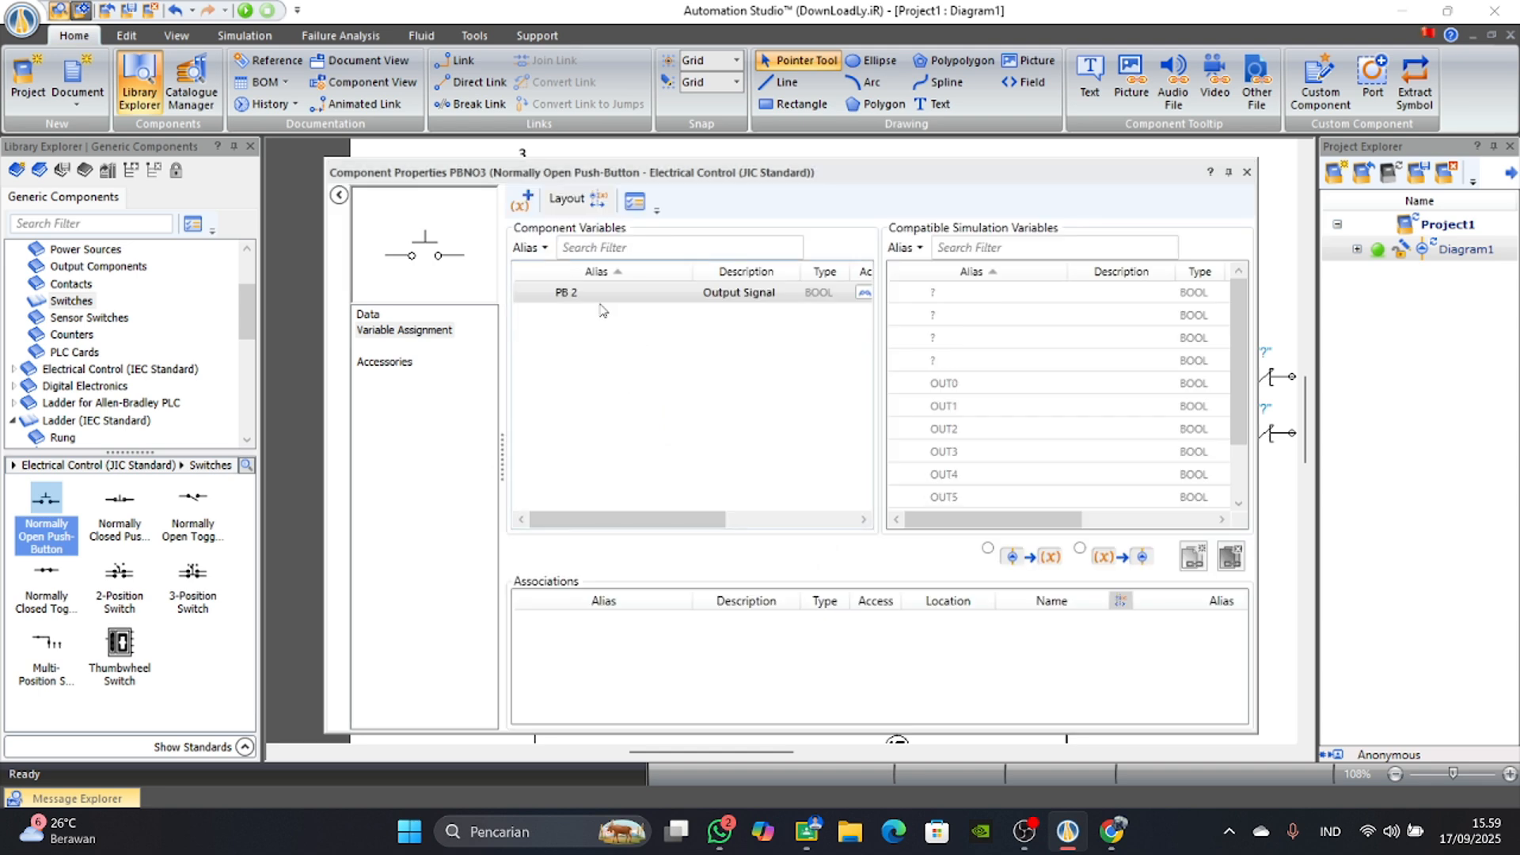
click(587, 293)
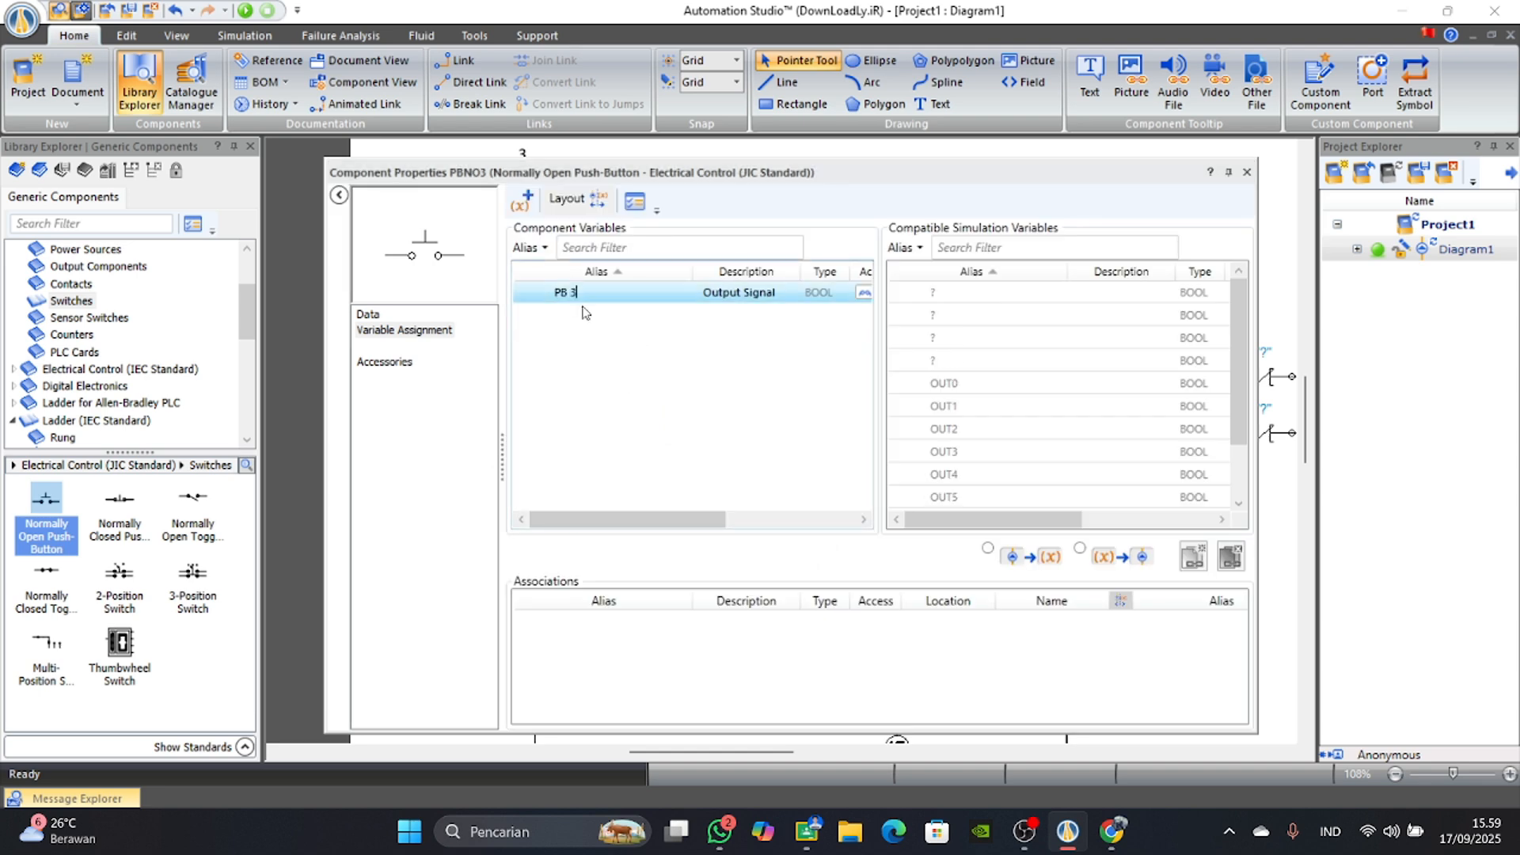
key(Return)
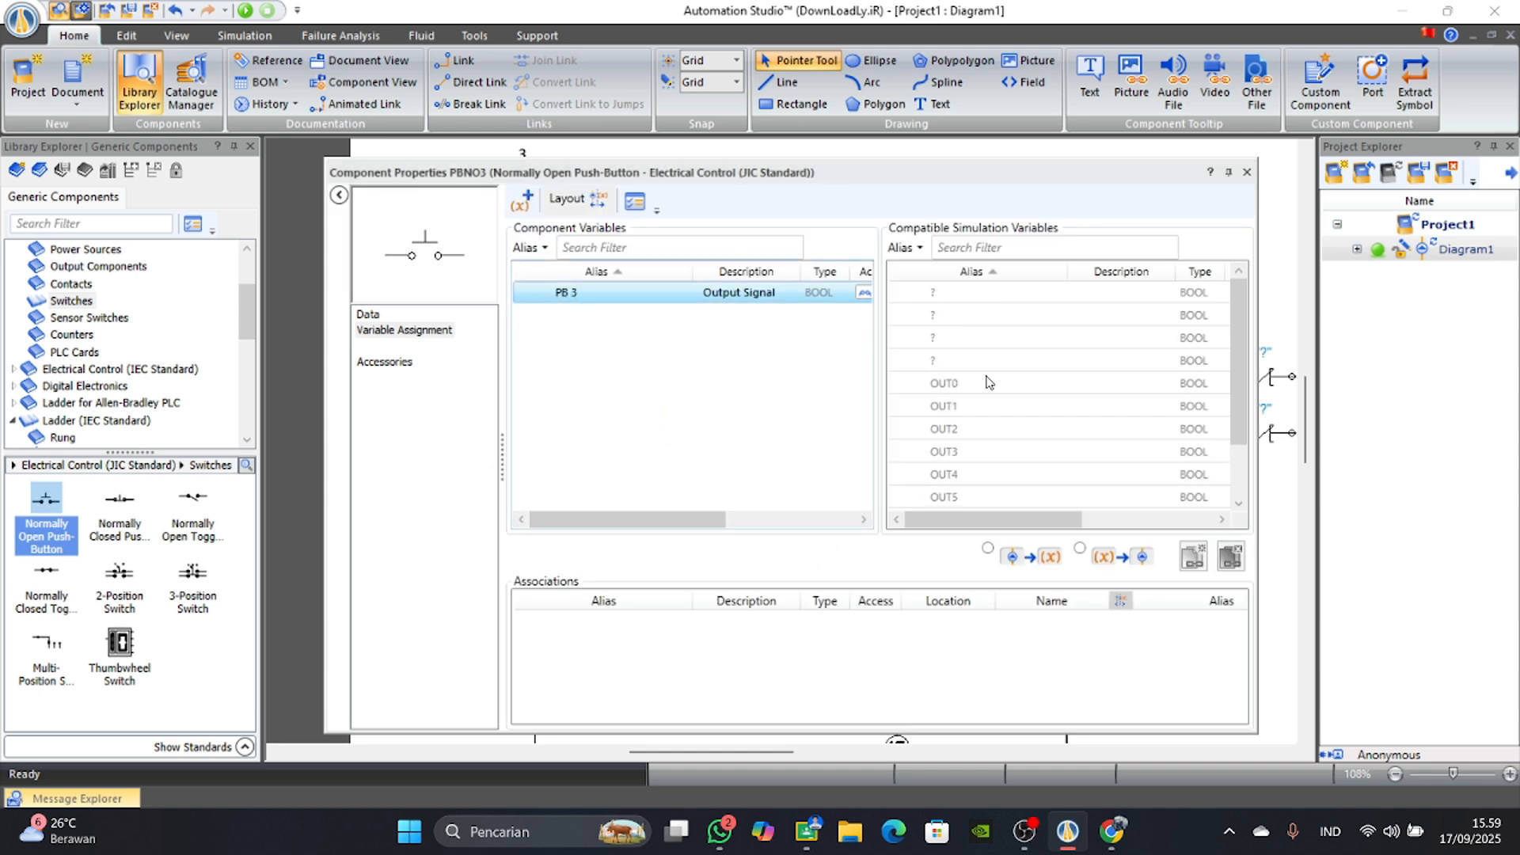
click(1247, 172)
Change the alias of the lowest push-button to PB 4.
double_click(511, 578)
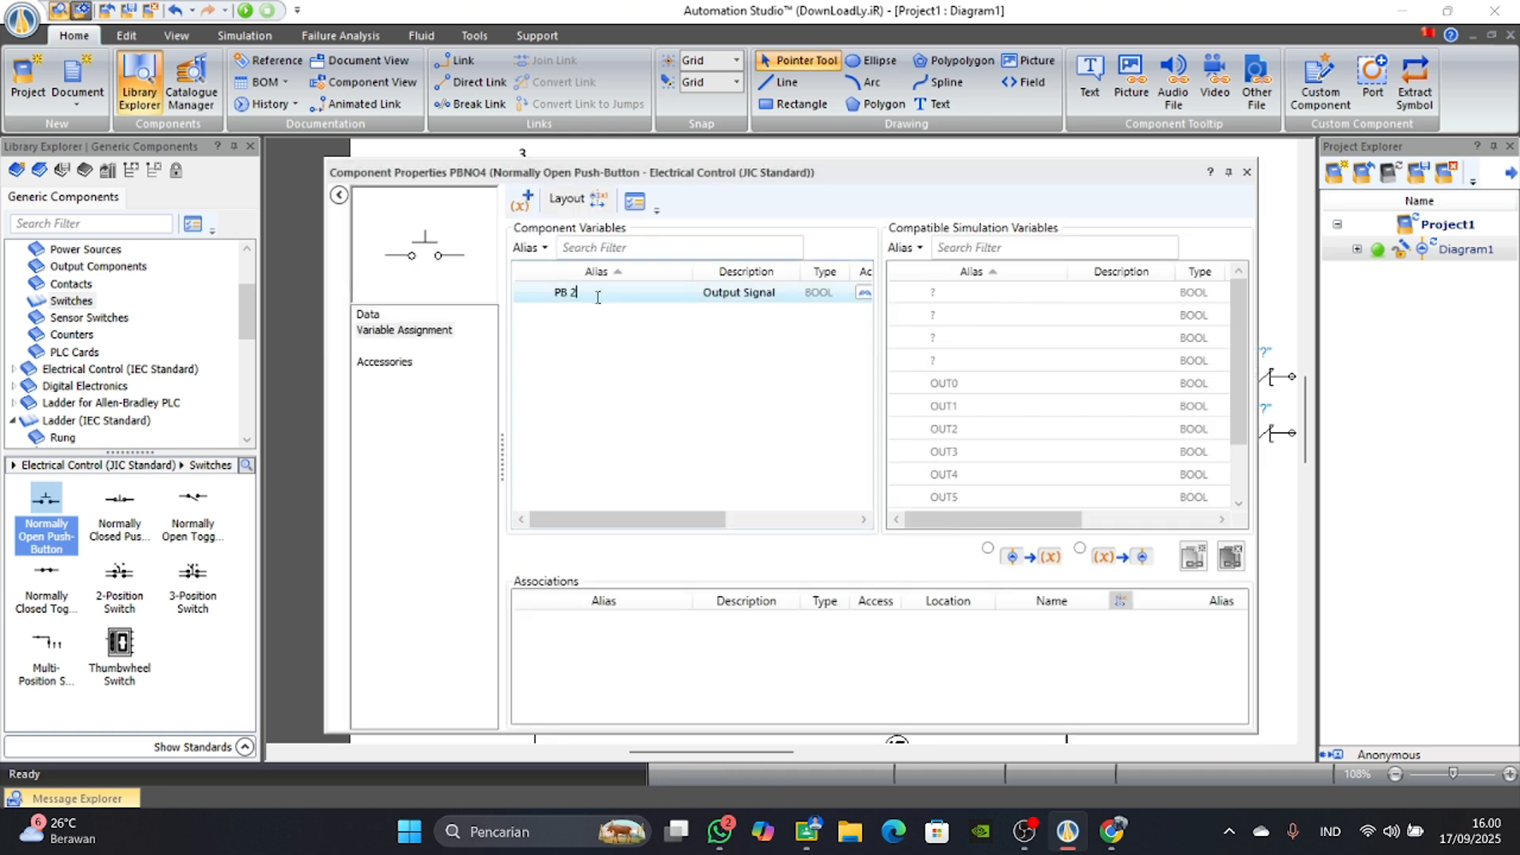
key(BackSpace)
text(4)
key(Return)
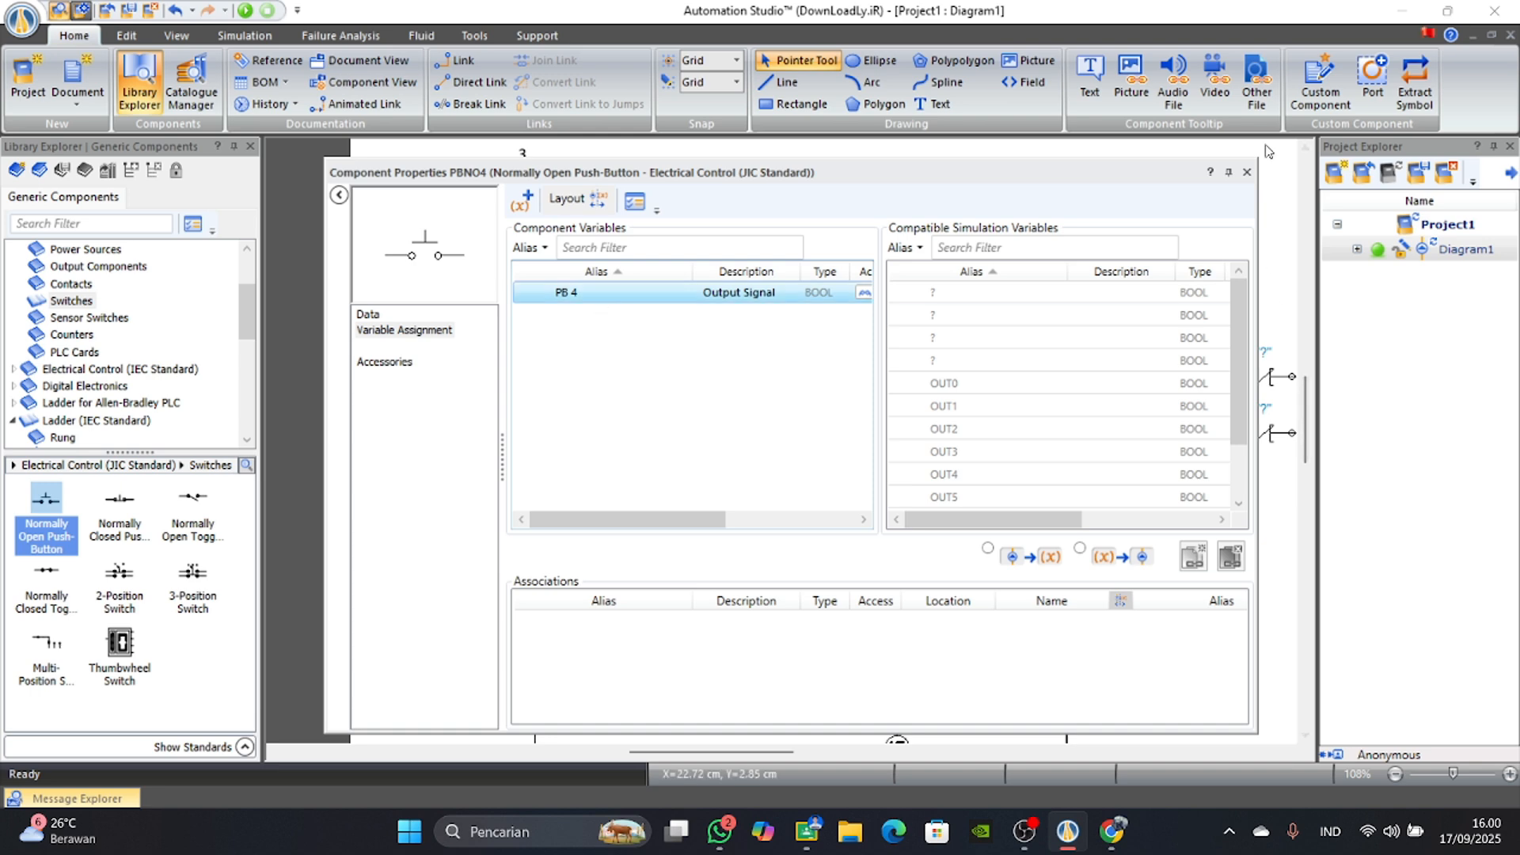
click(1247, 172)
Wire PB 2 to IN1 and PB 3 to IN2, connecting the other side of both to the 24V supply line.
scroll(486, 556, up, 3)
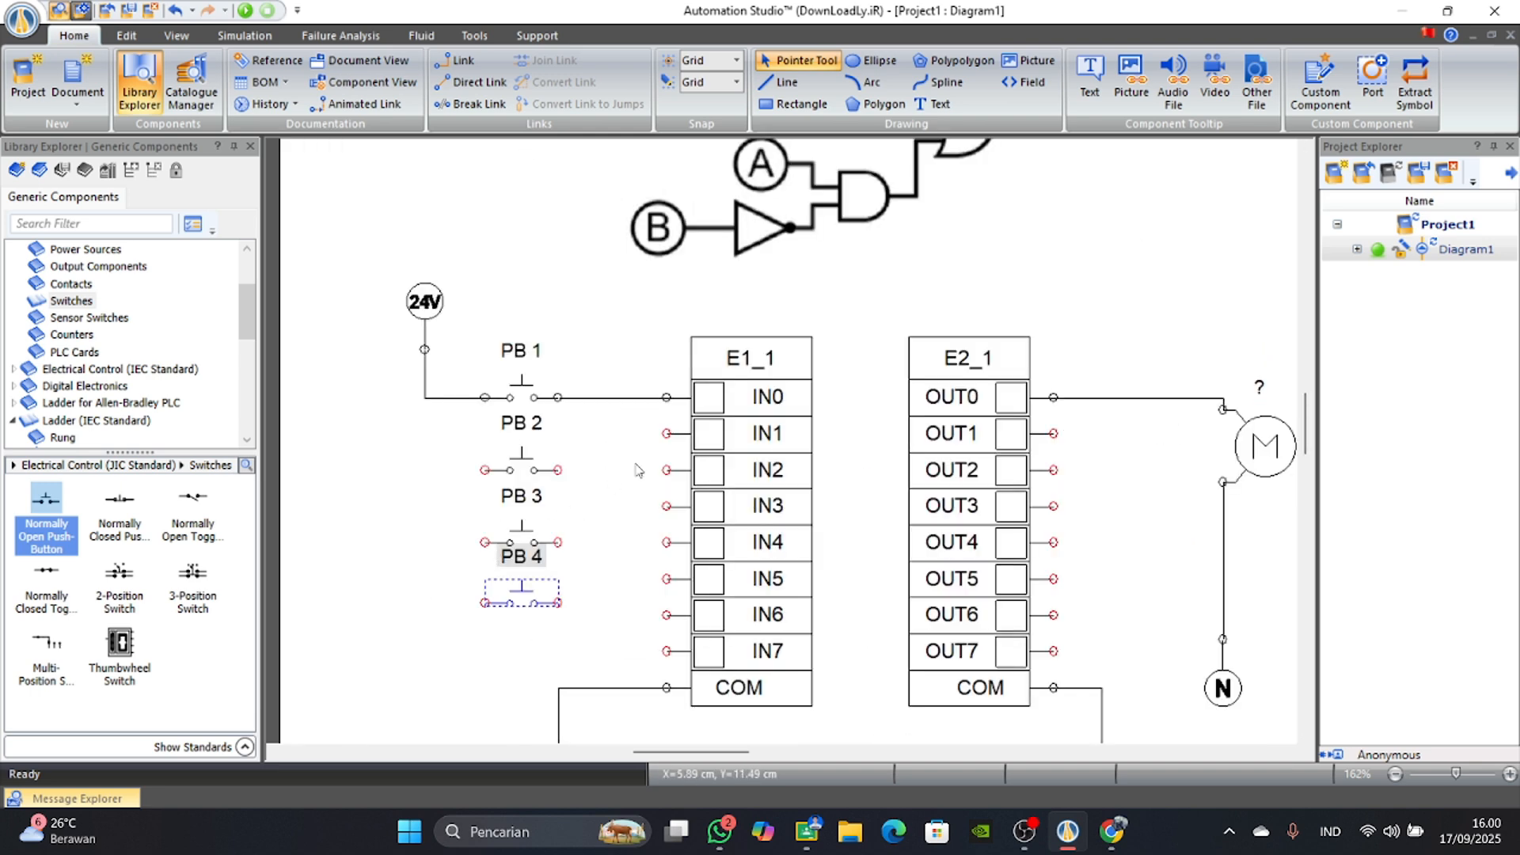
drag(667, 433, 425, 398)
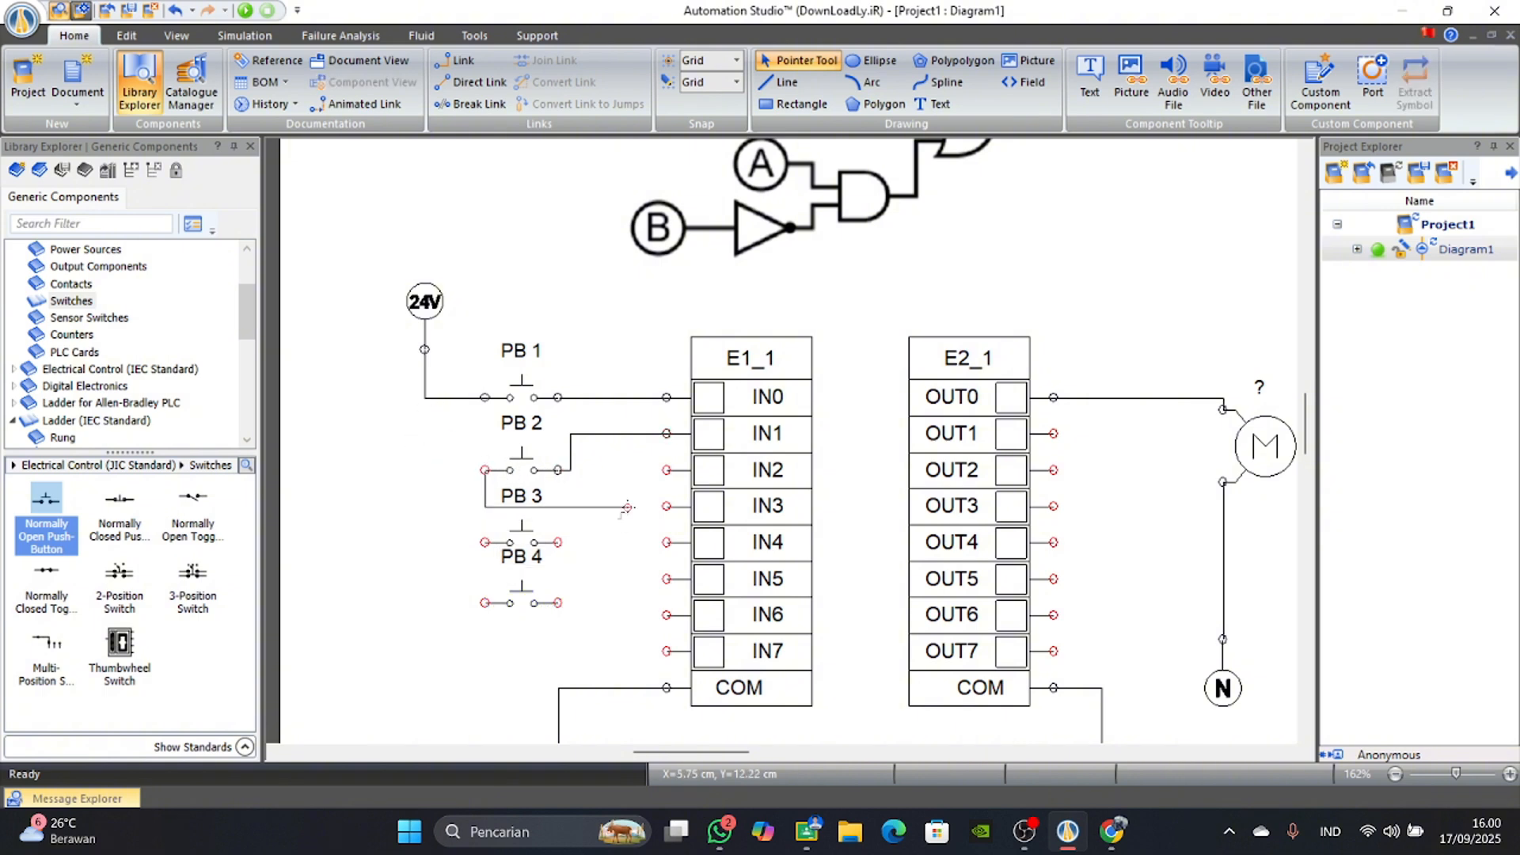
click(419, 401)
drag(663, 471, 560, 541)
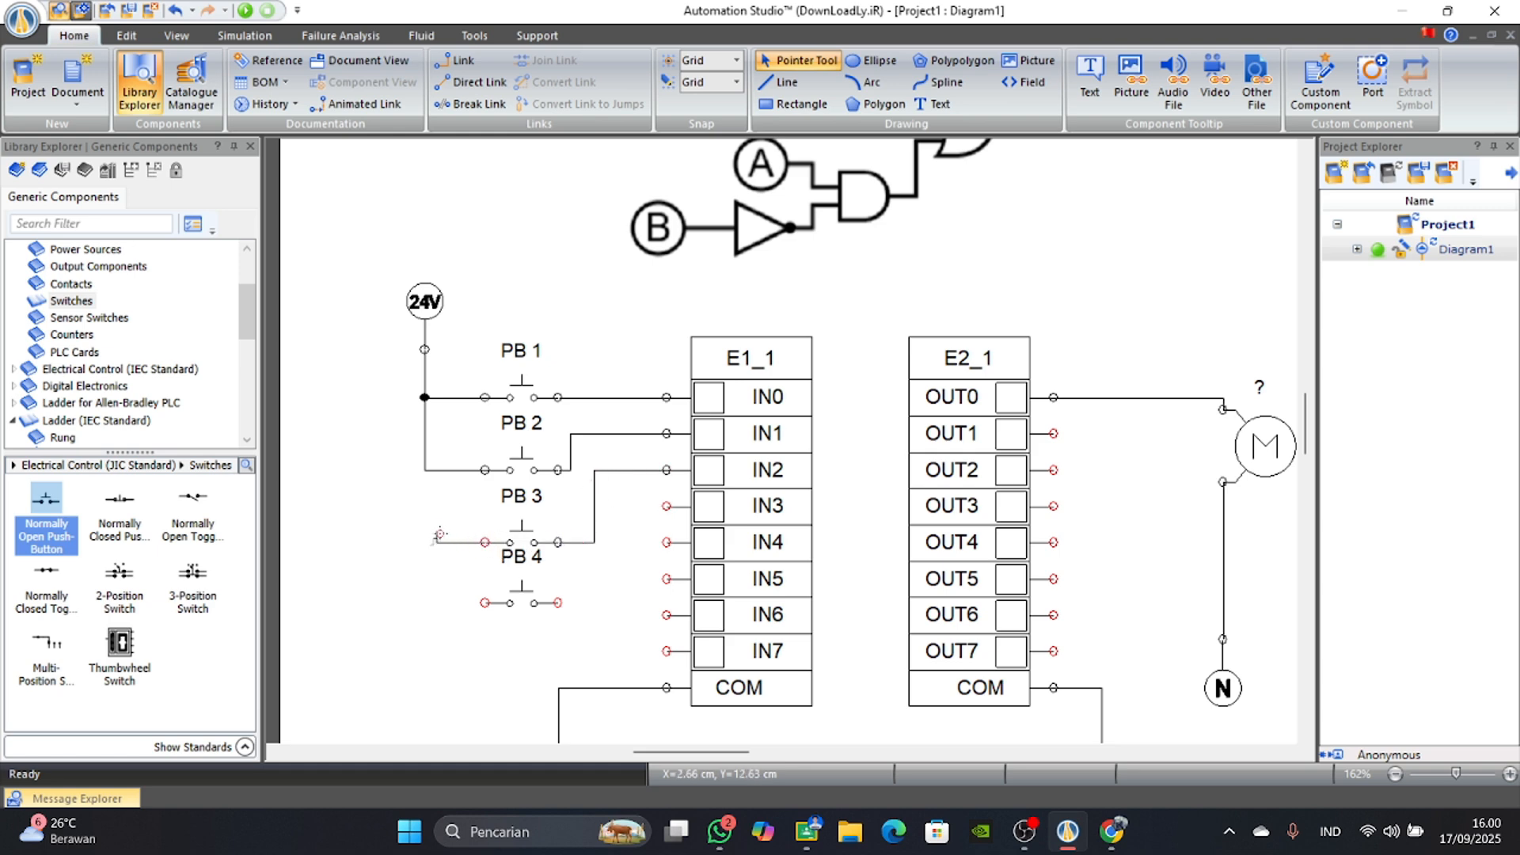
drag(441, 536, 426, 470)
drag(666, 506, 595, 549)
right_click(594, 536)
click(612, 565)
Wire PB 4 between input IN3 and the 24V supply line.
drag(666, 506, 558, 602)
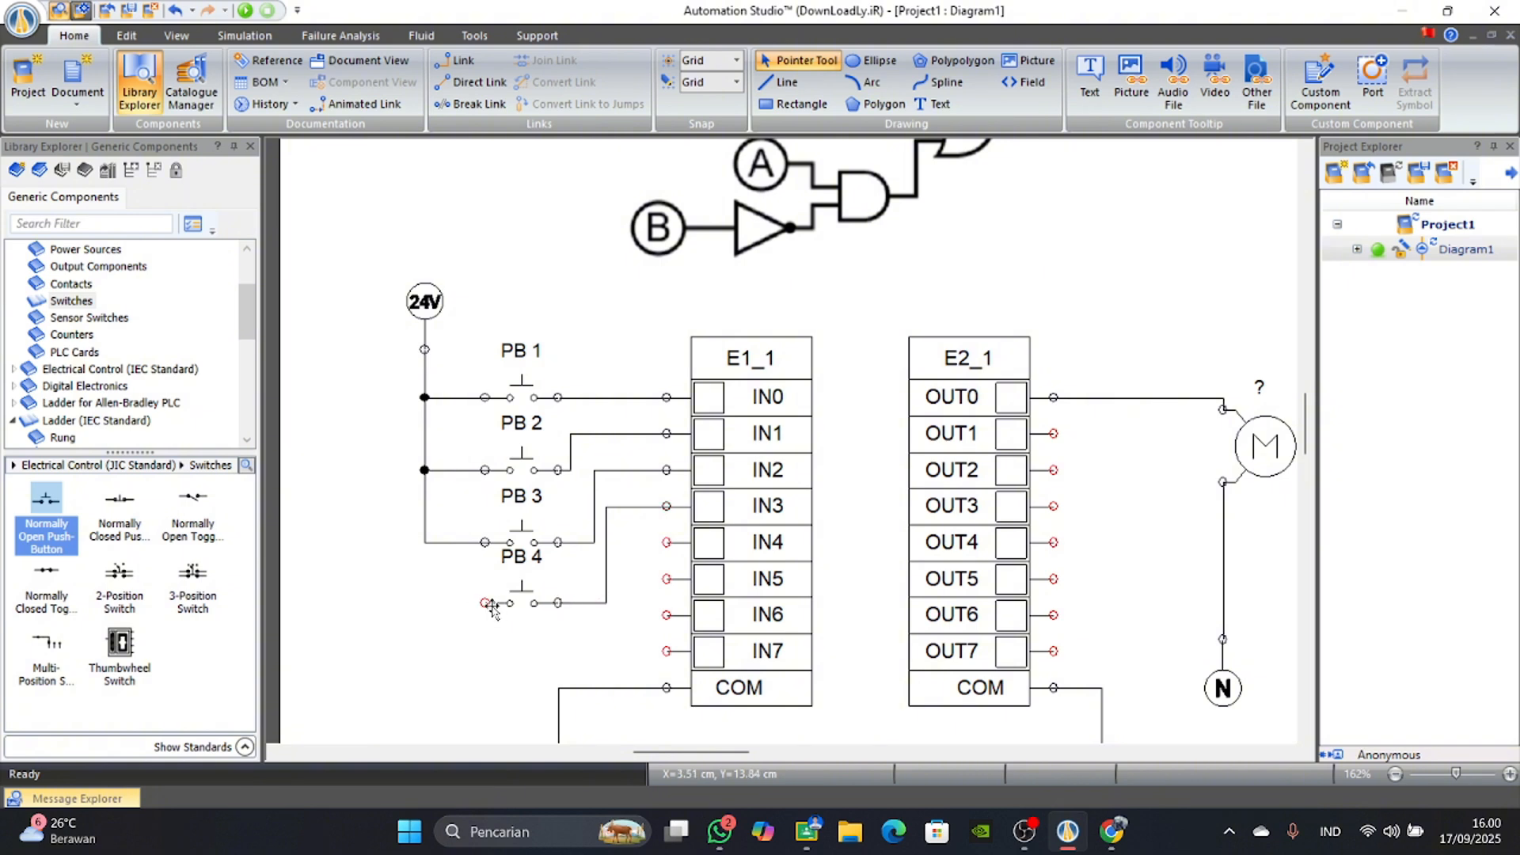
drag(446, 602, 428, 541)
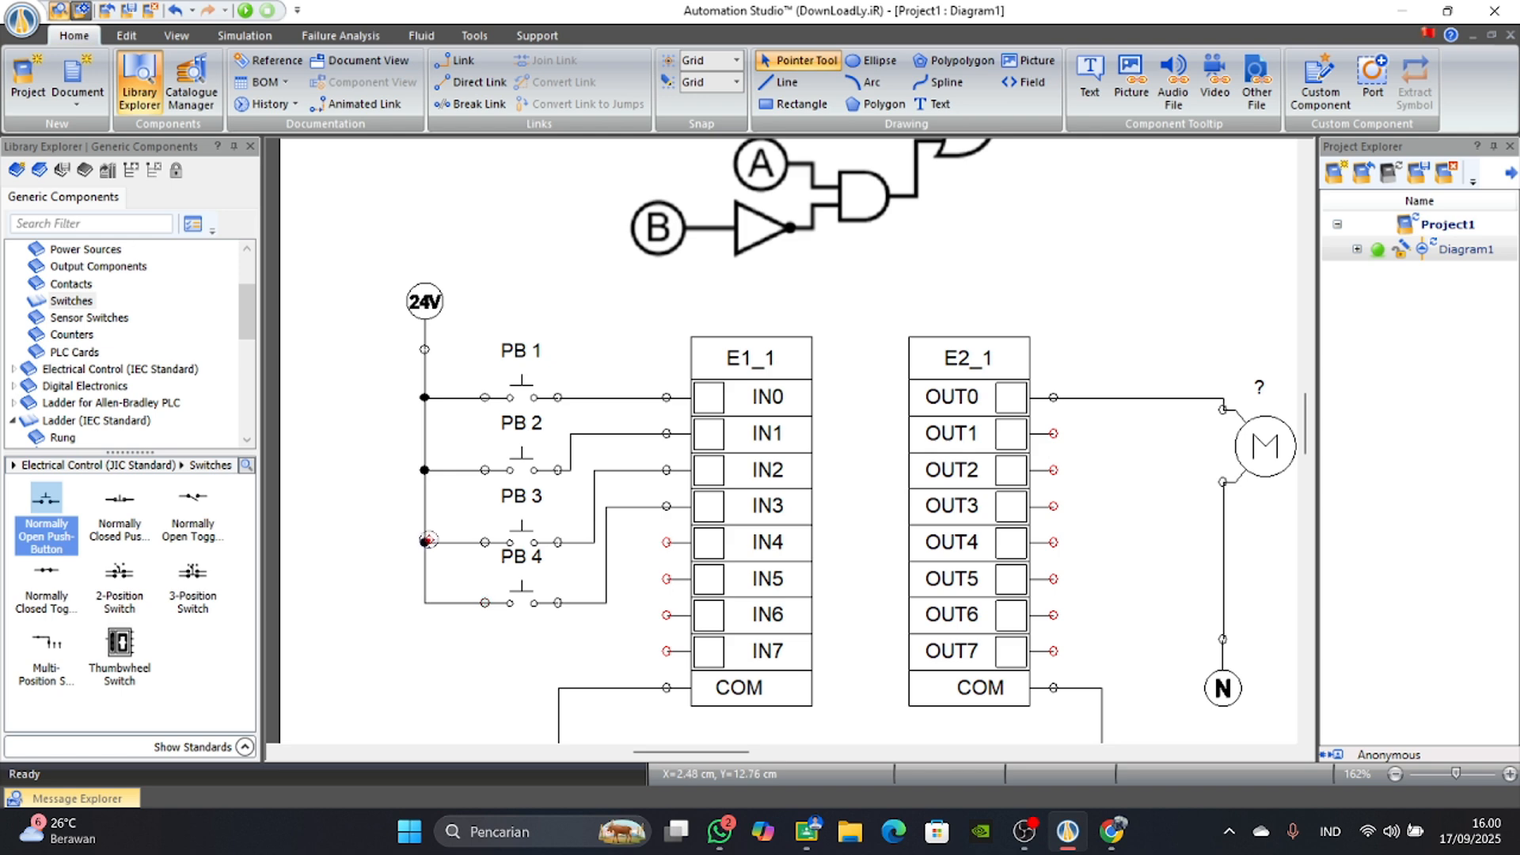
scroll(695, 584, down, 3)
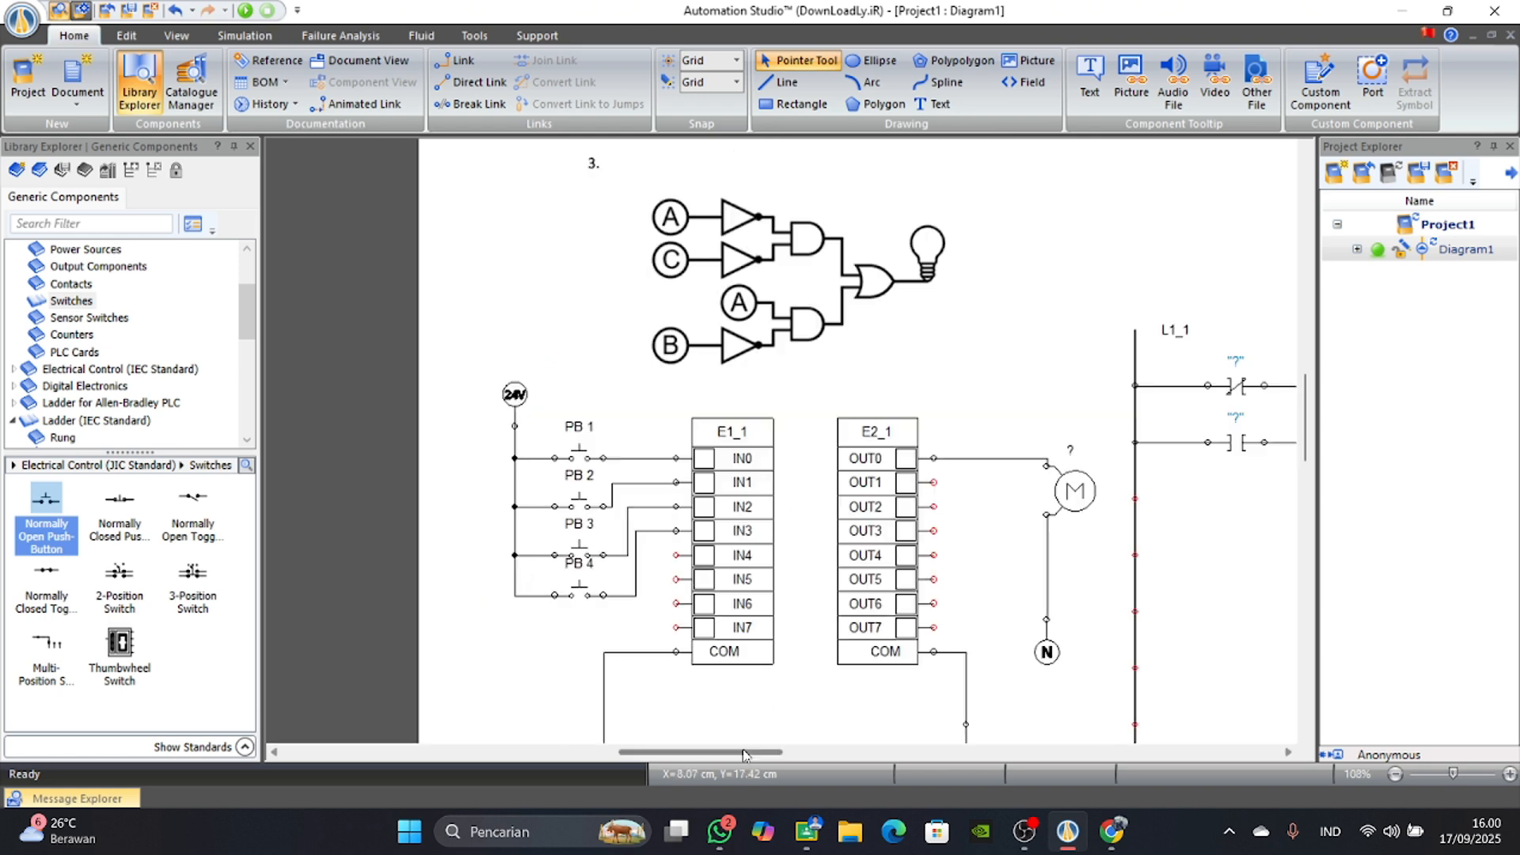
drag(748, 754, 791, 762)
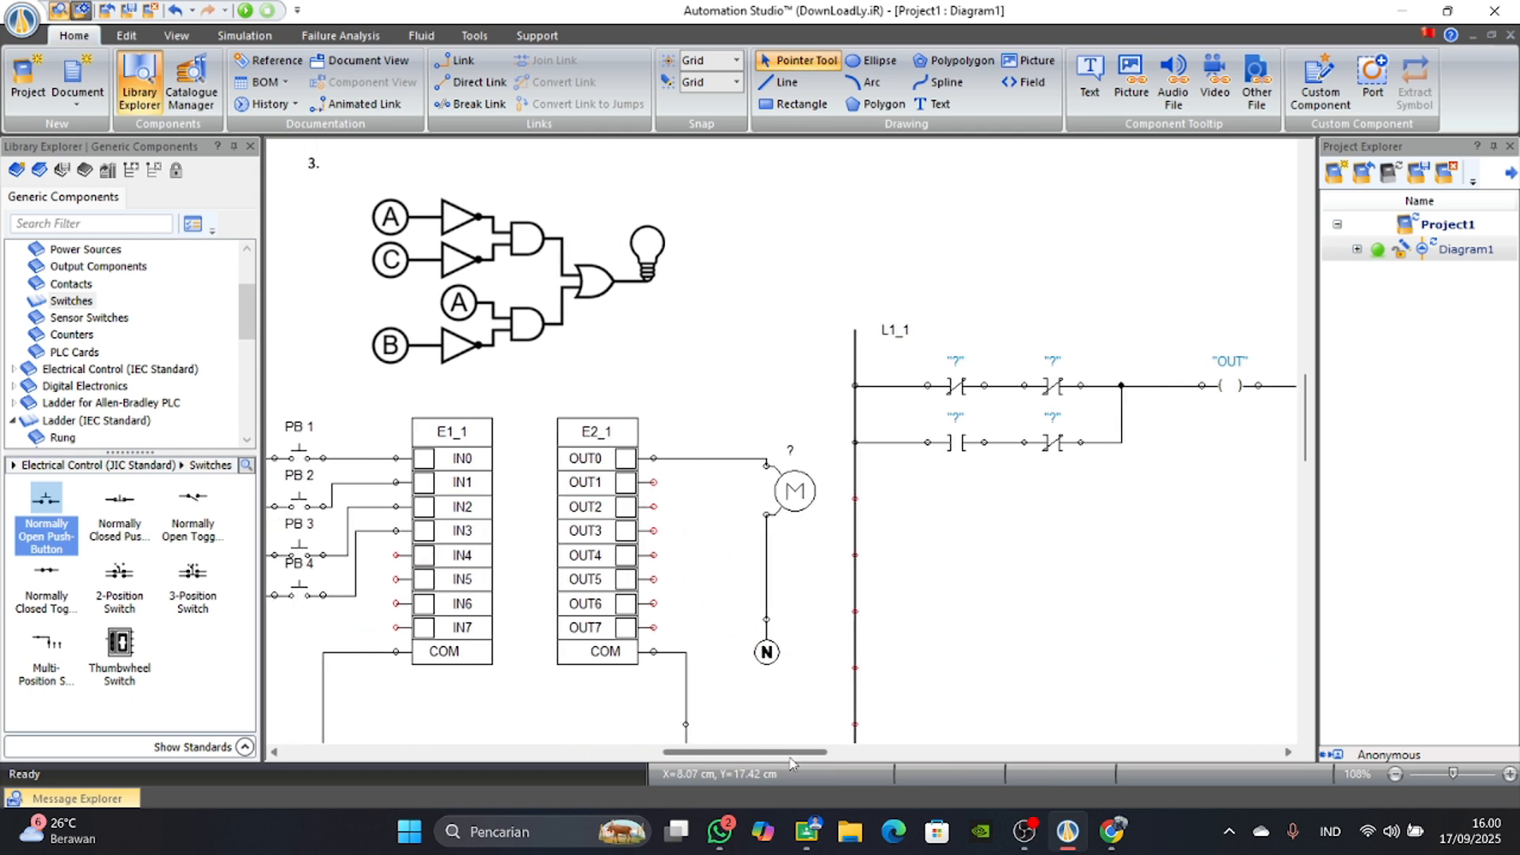
Assign input IN0 to the first normally closed contact and IN1 to the second one on the upper ladder branch.
double_click(943, 386)
double_click(962, 383)
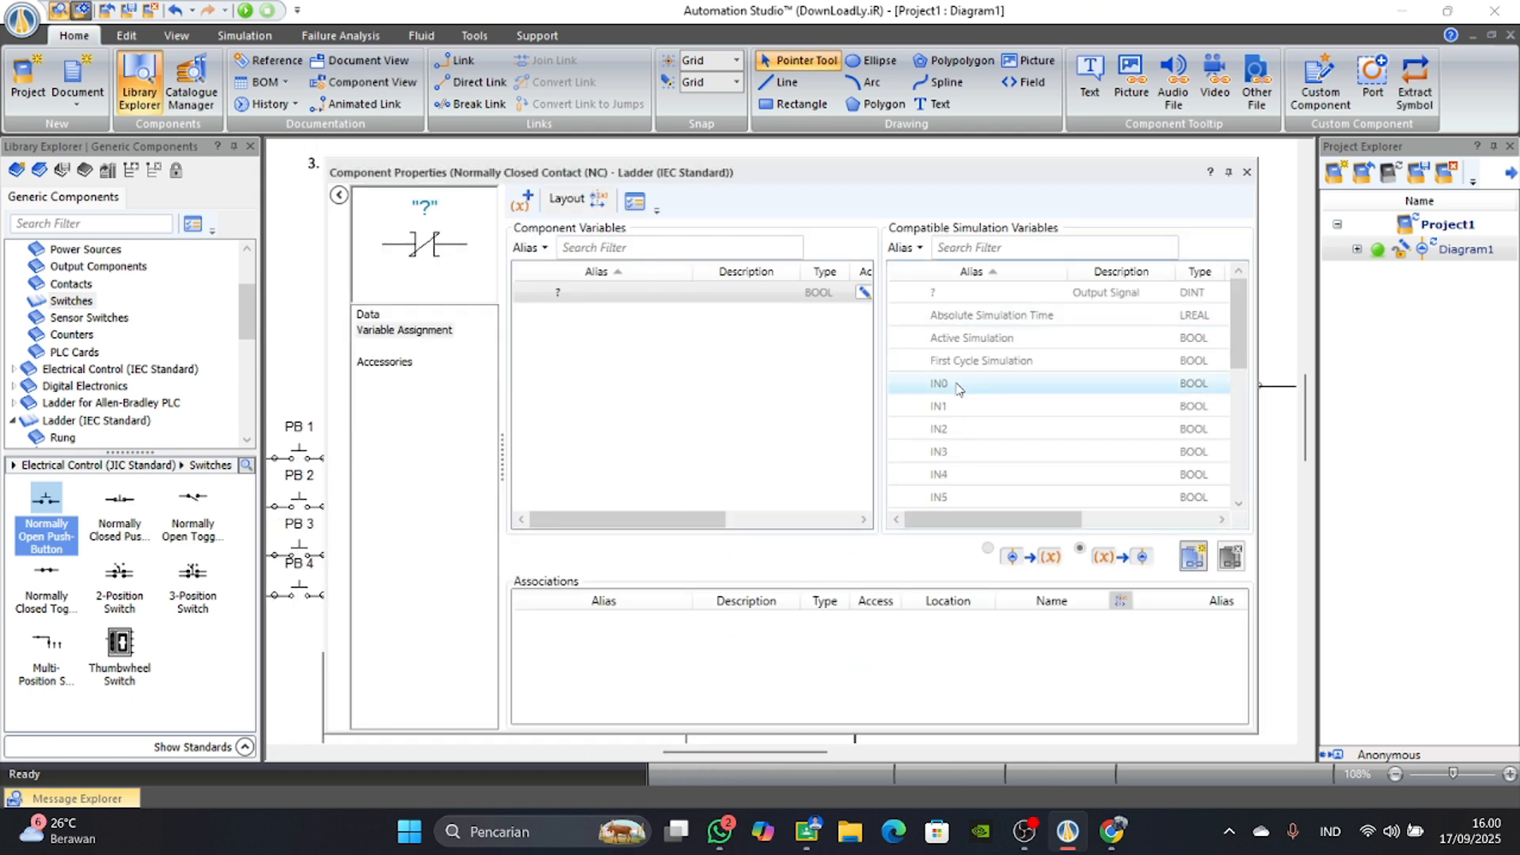
click(1246, 172)
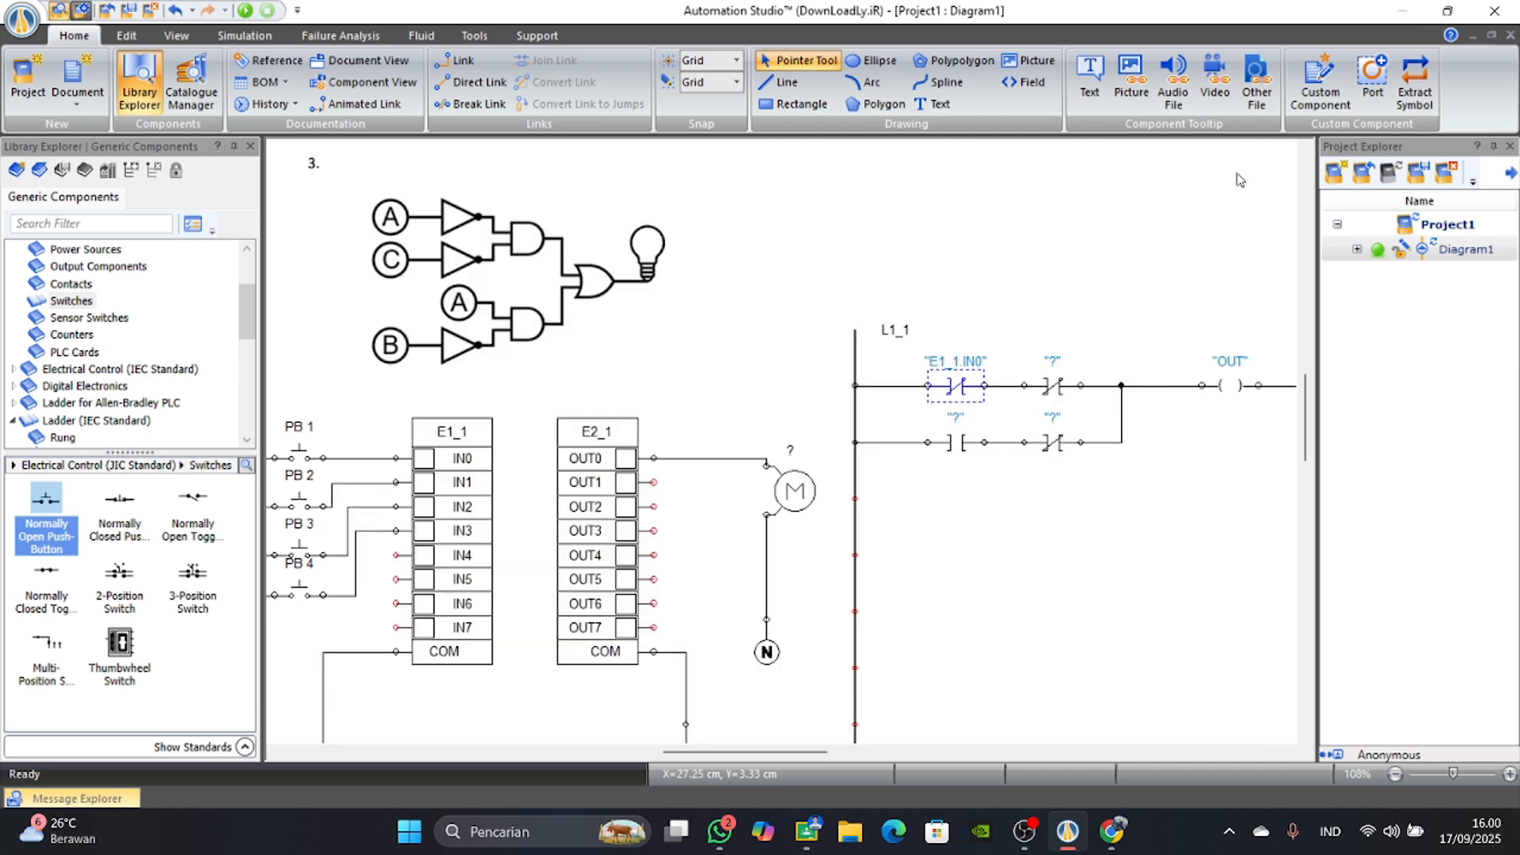
double_click(1052, 386)
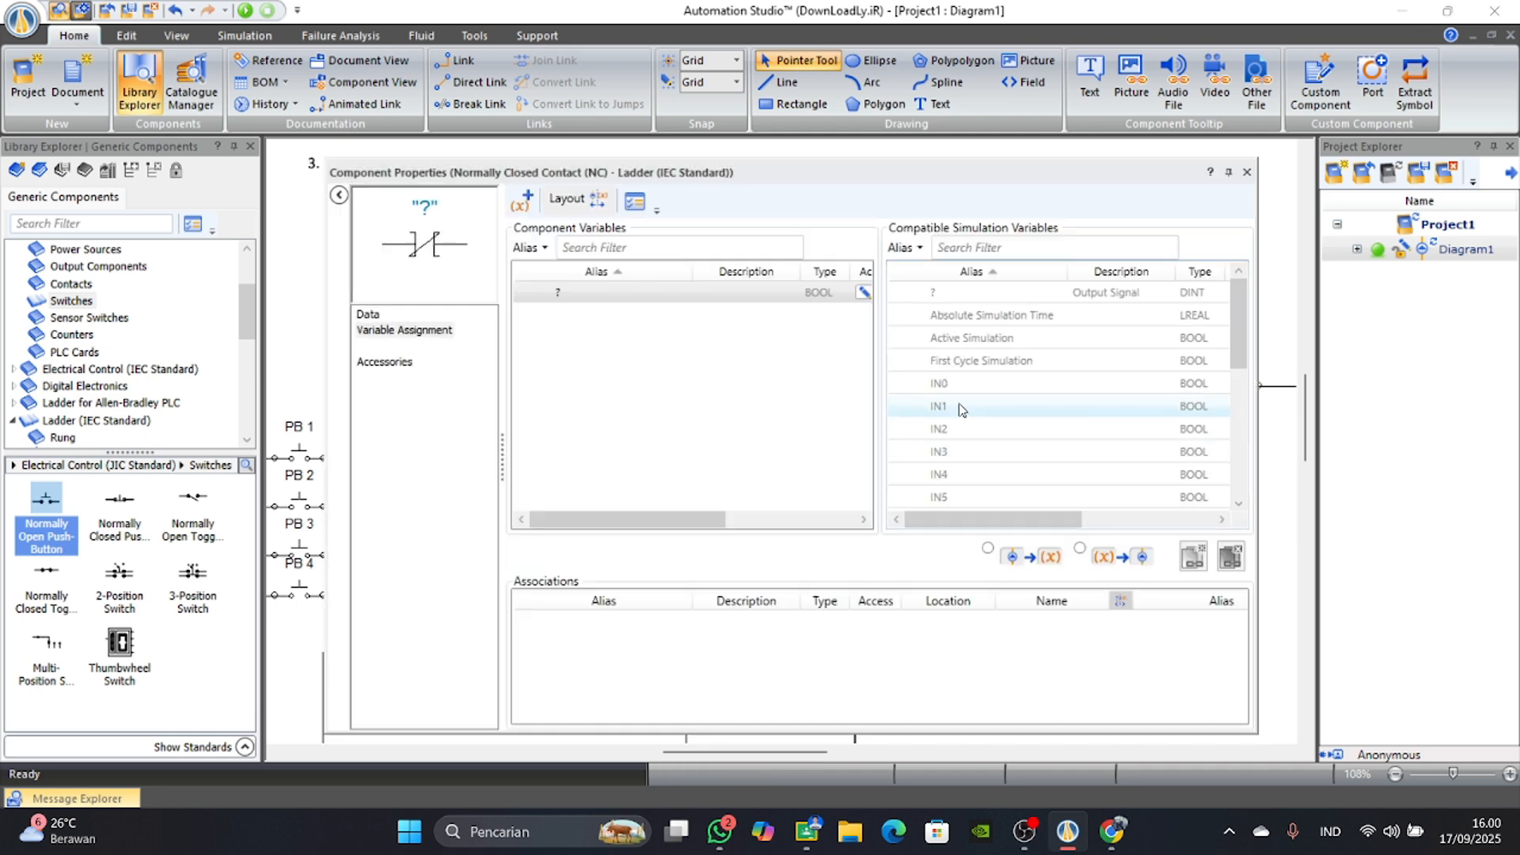
double_click(956, 409)
click(1247, 172)
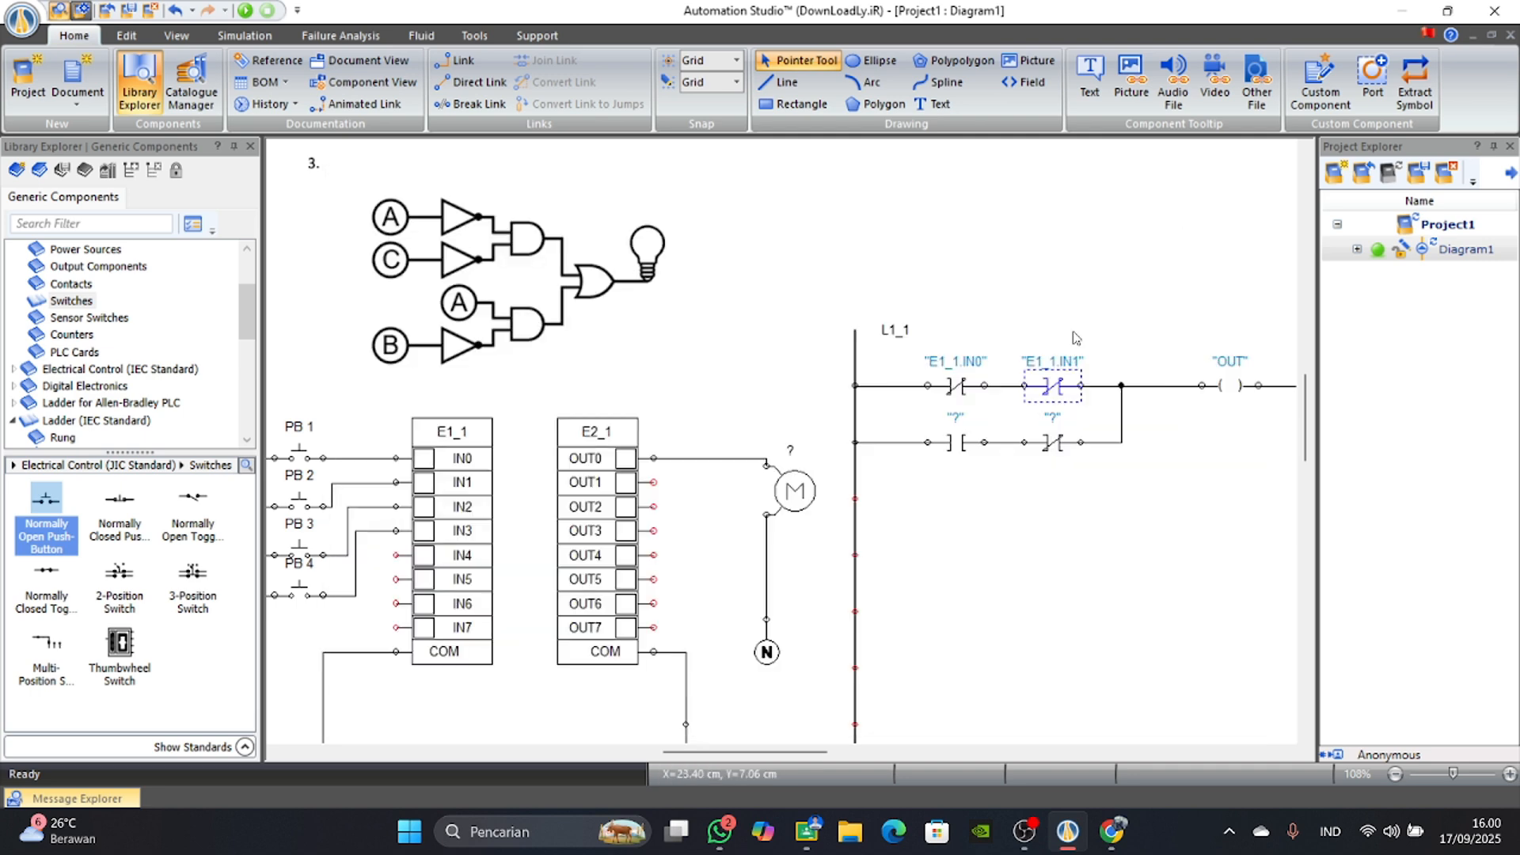
Assign input IN2 to the normally open contact and IN3 to the normally closed contact on the lower ladder branch.
double_click(948, 456)
double_click(947, 428)
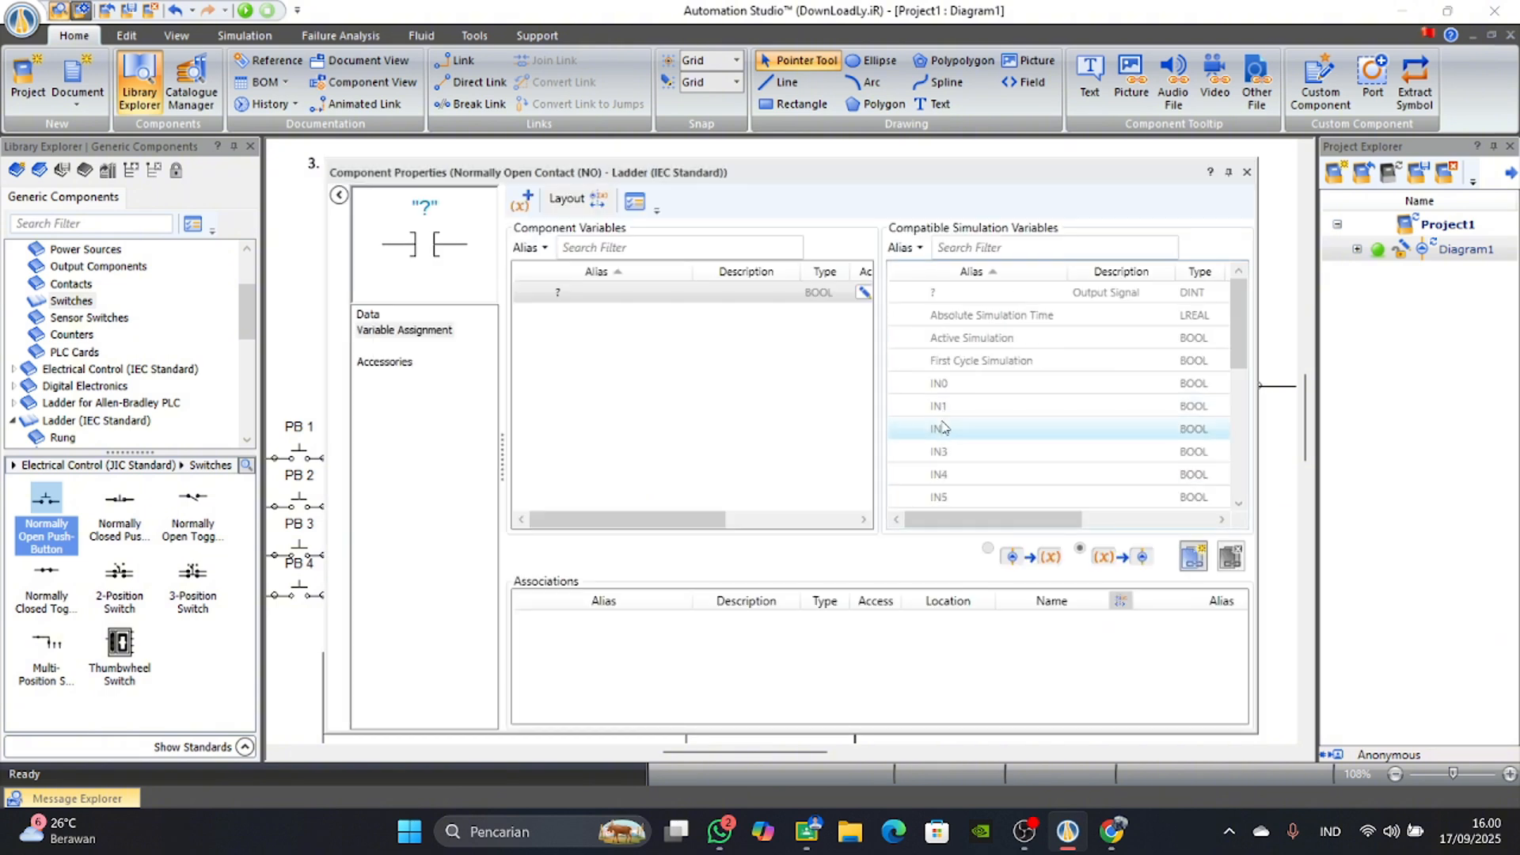
click(1246, 172)
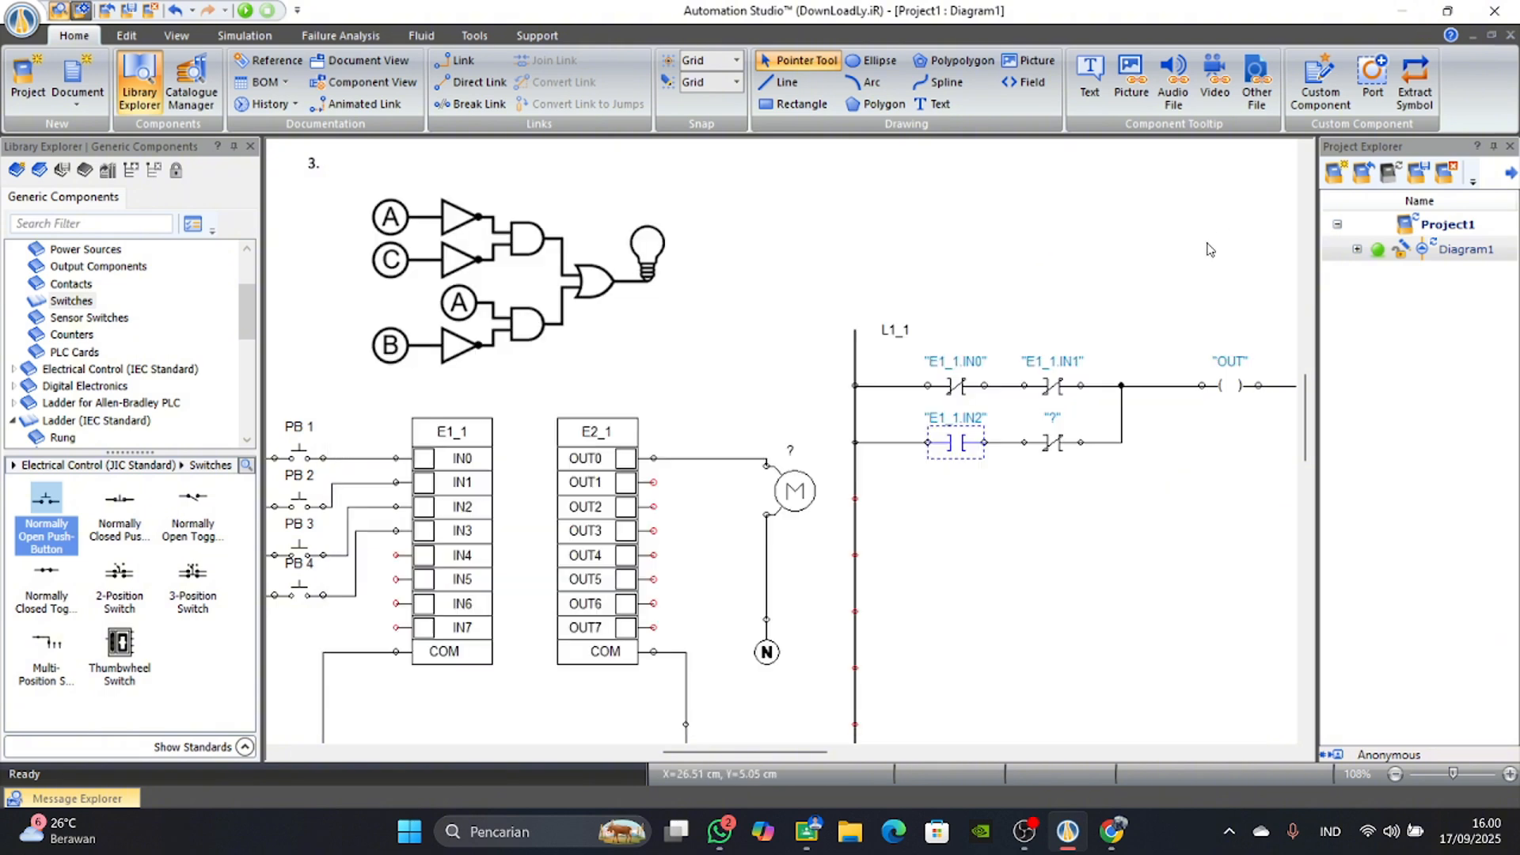
double_click(1056, 447)
double_click(939, 451)
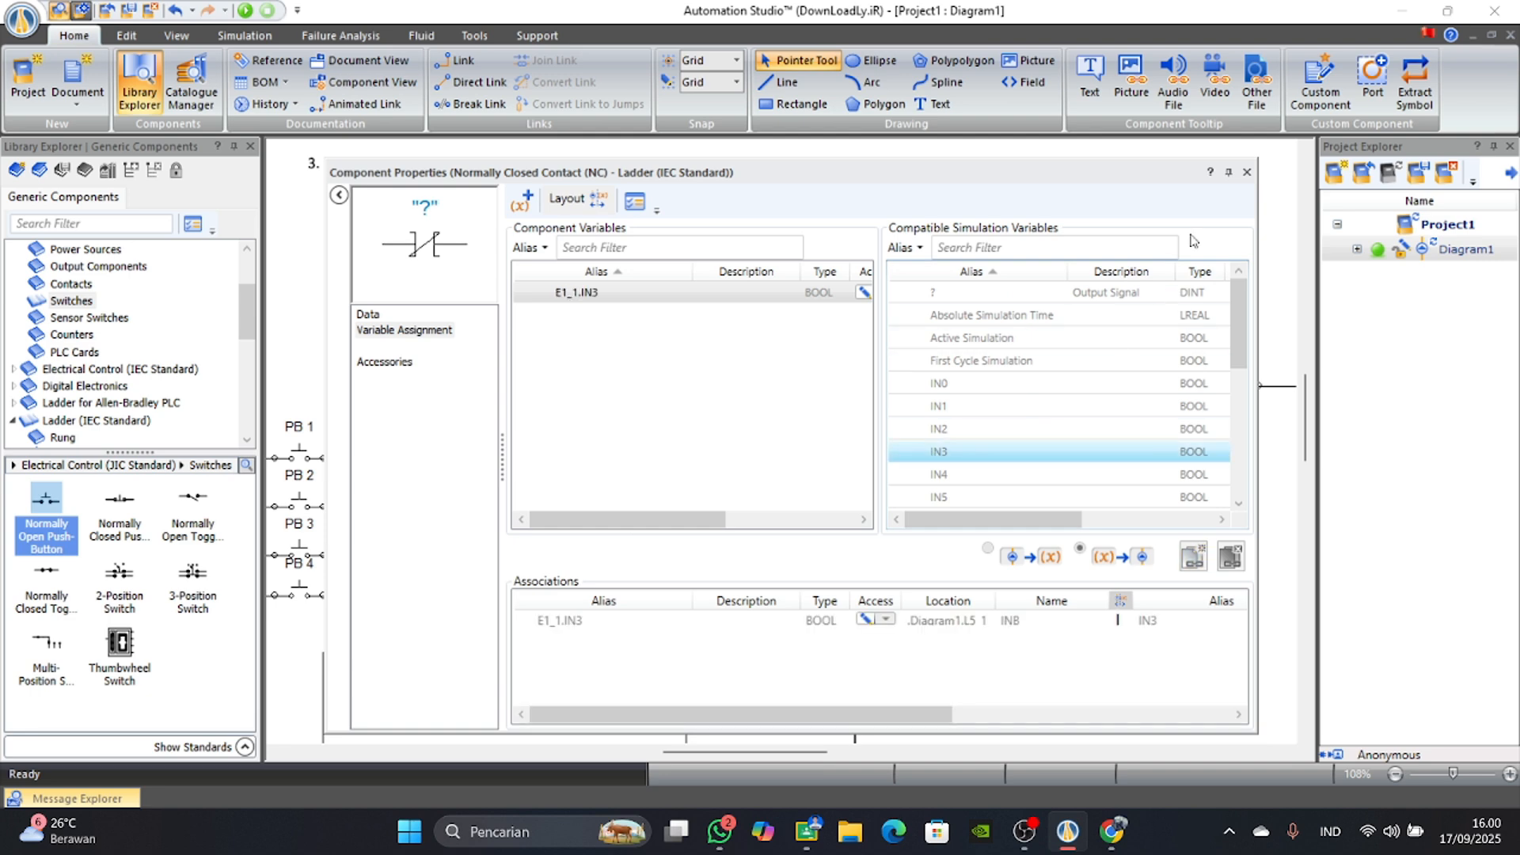
click(1246, 172)
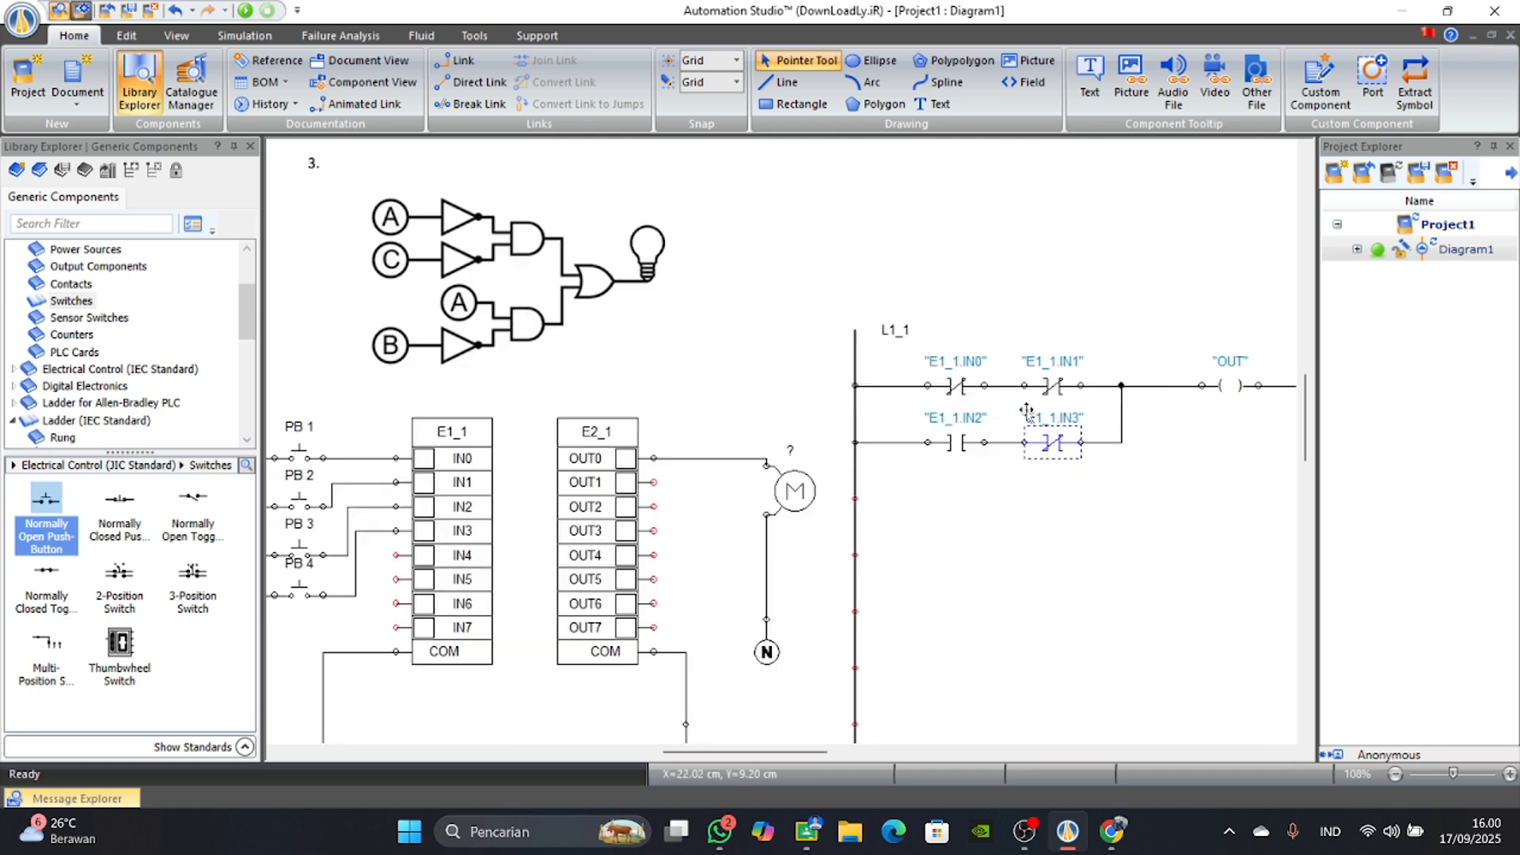
Assign output OUT0 to the coil at the end of the rung.
double_click(1229, 372)
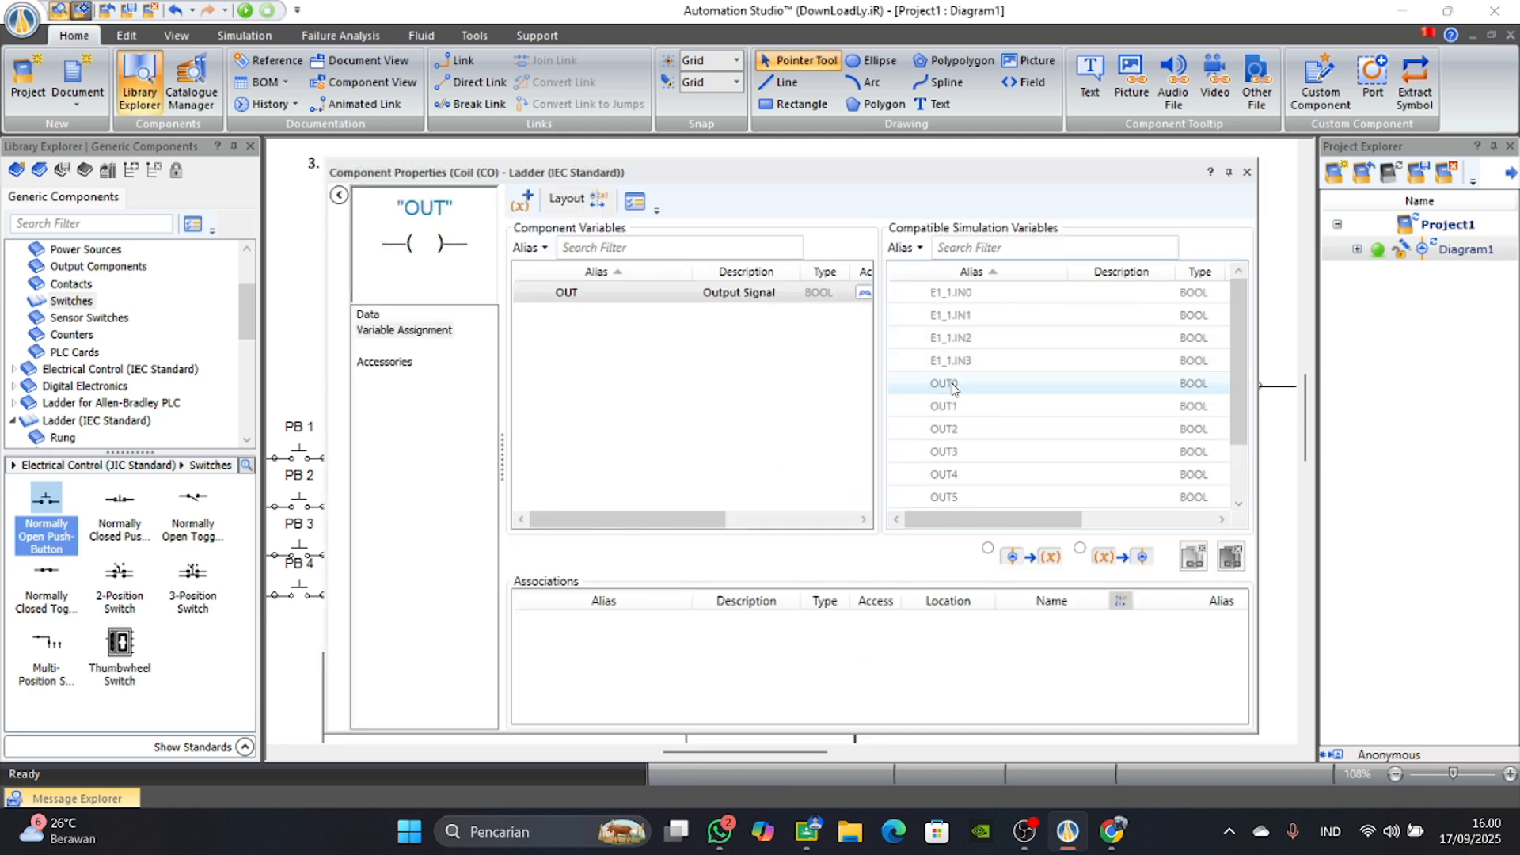
double_click(950, 384)
click(1246, 172)
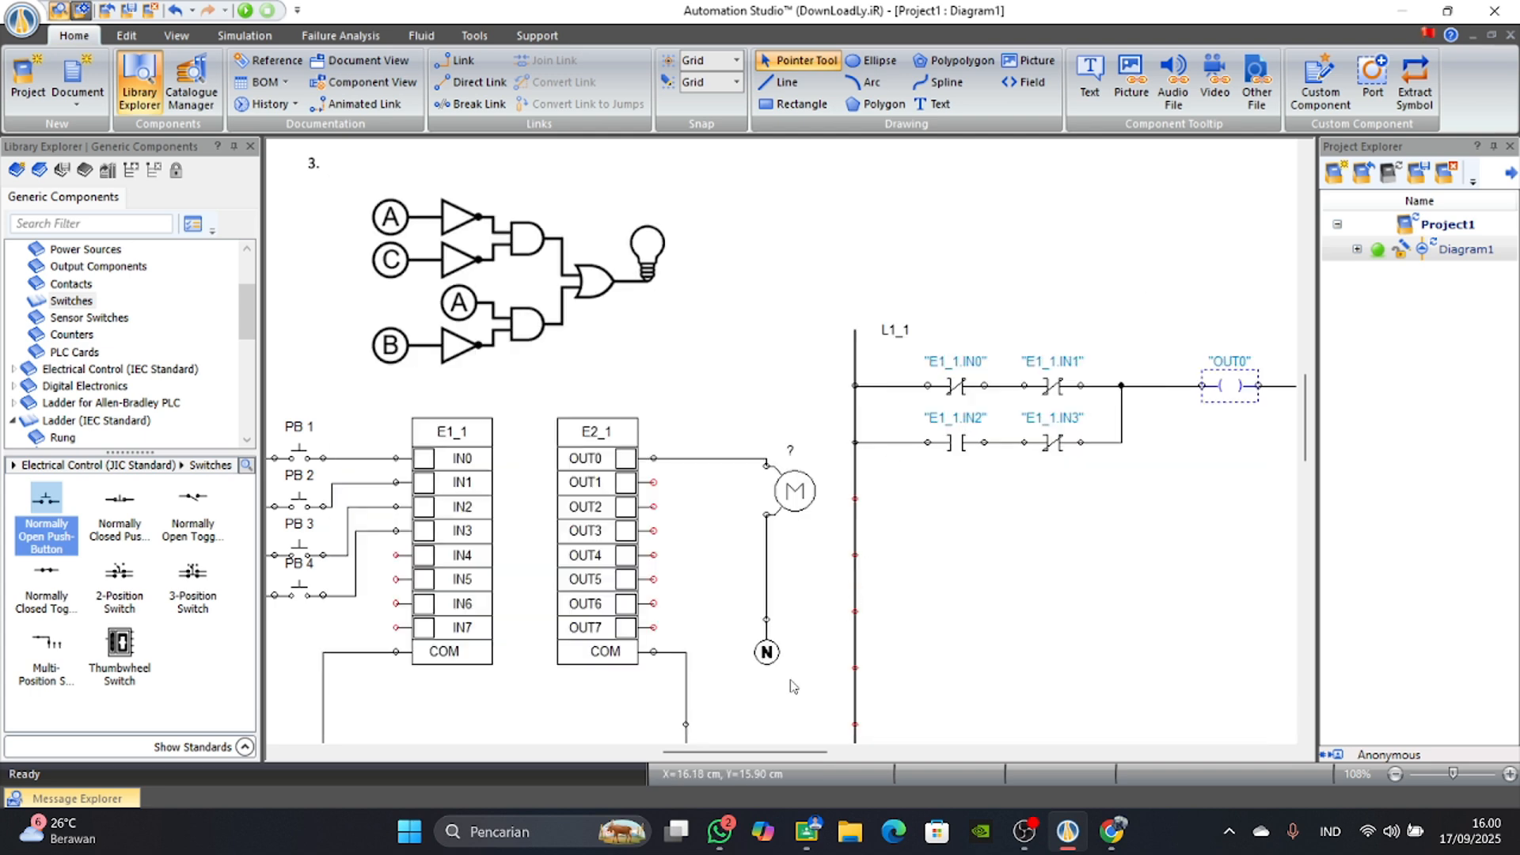
Set the alias of the single-phase motor to motor in its component properties.
click(792, 490)
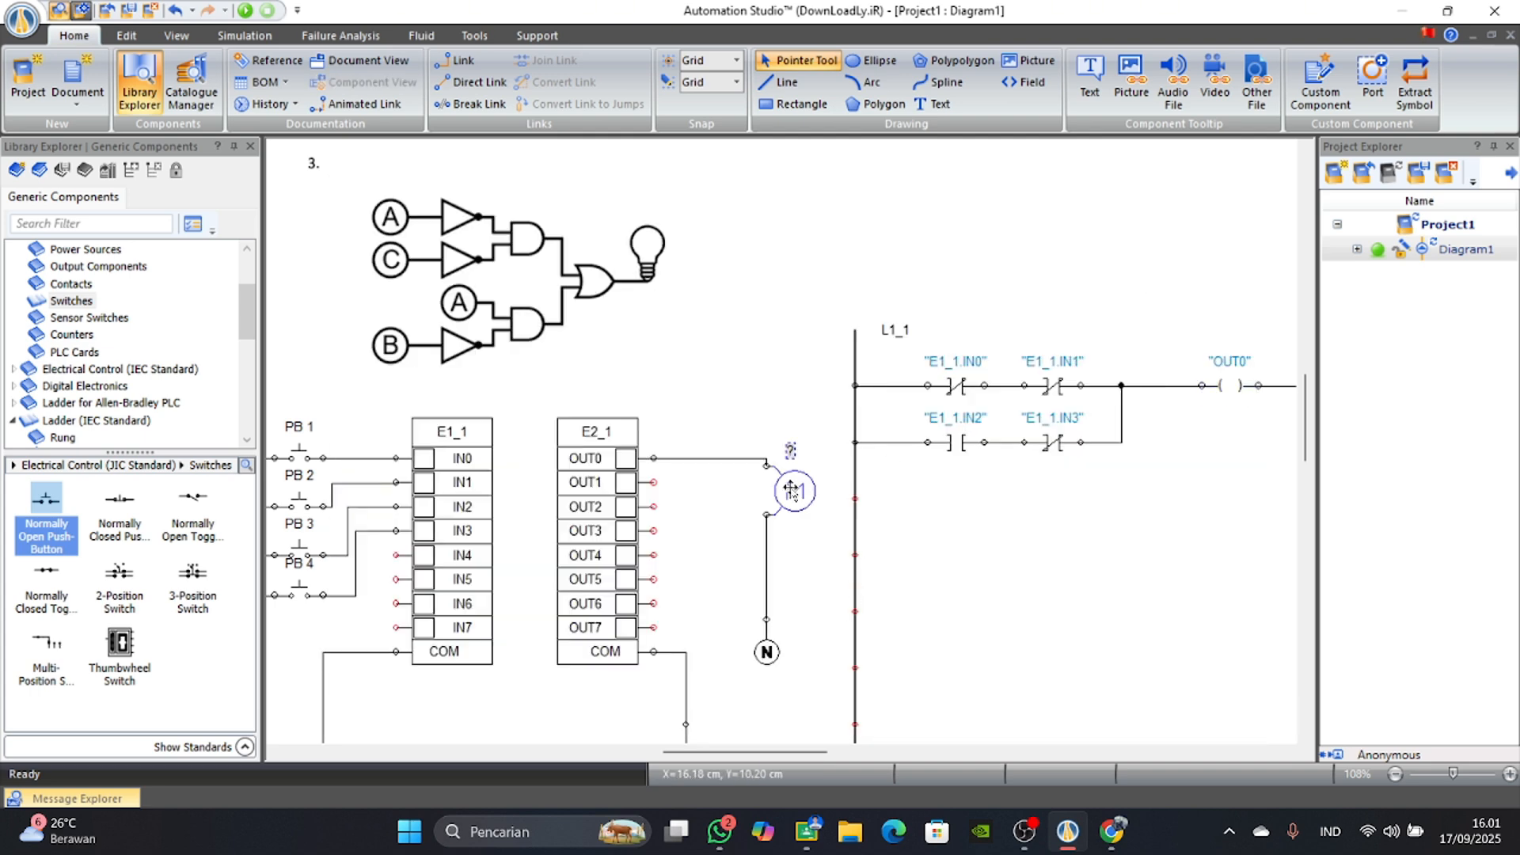
double_click(792, 489)
click(811, 545)
double_click(803, 494)
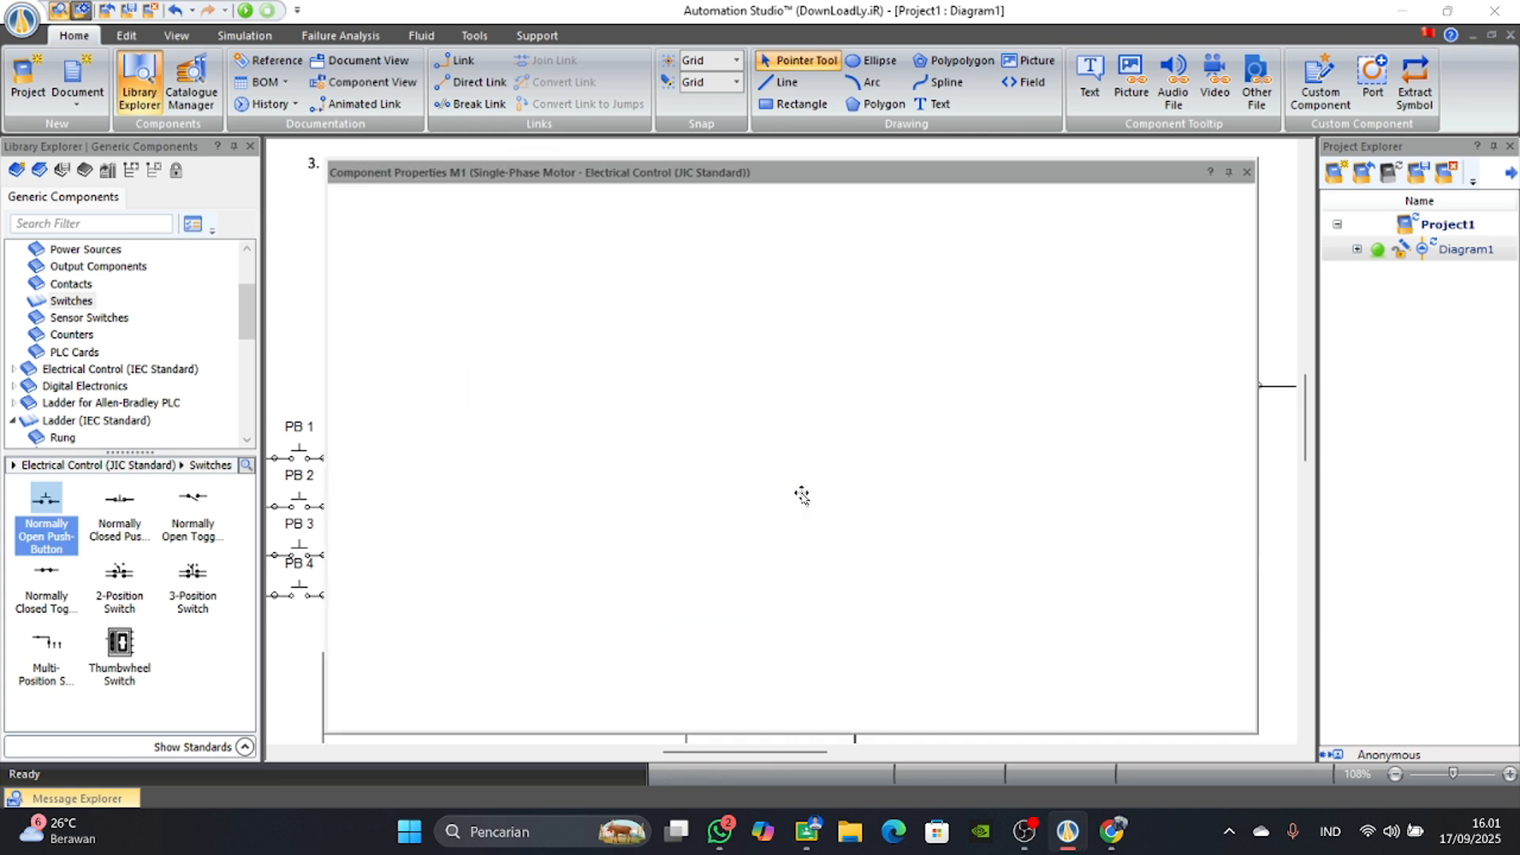
click(565, 294)
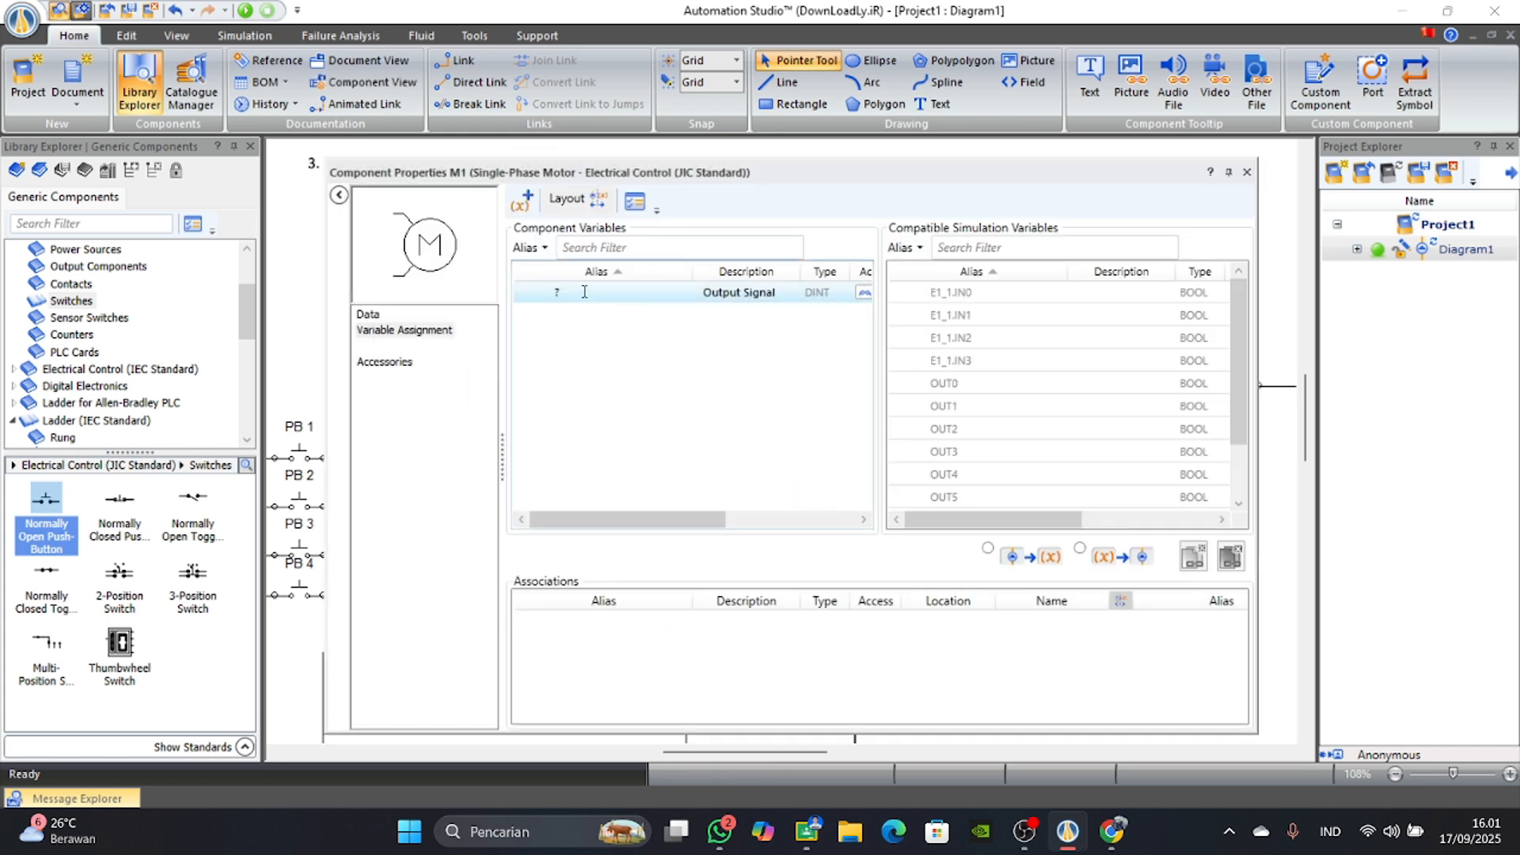
key(Caps_Lock)
text(motor)
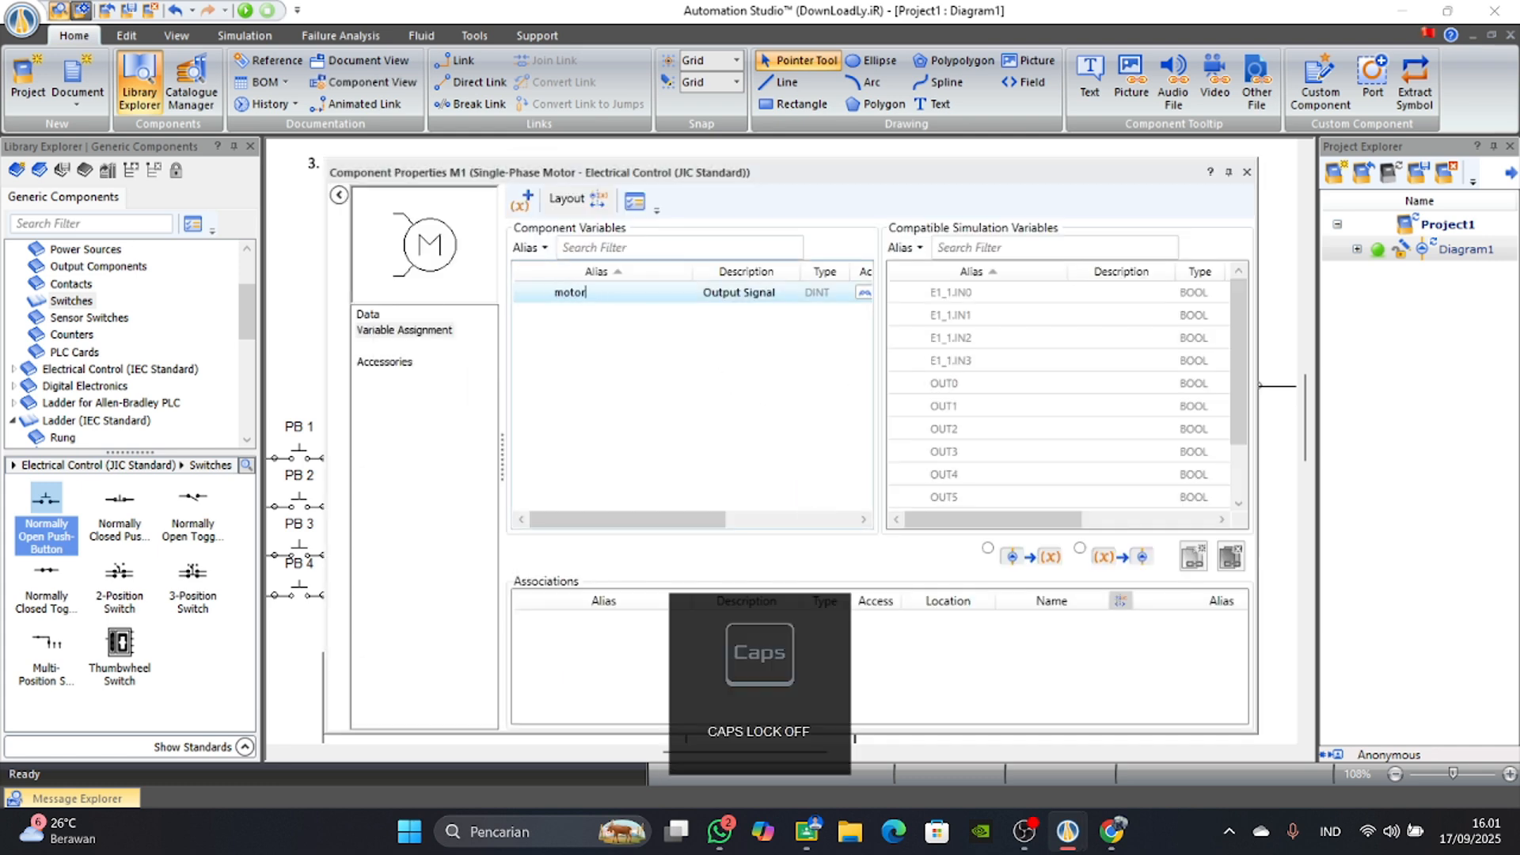
key(Caps_Lock)
key(Return)
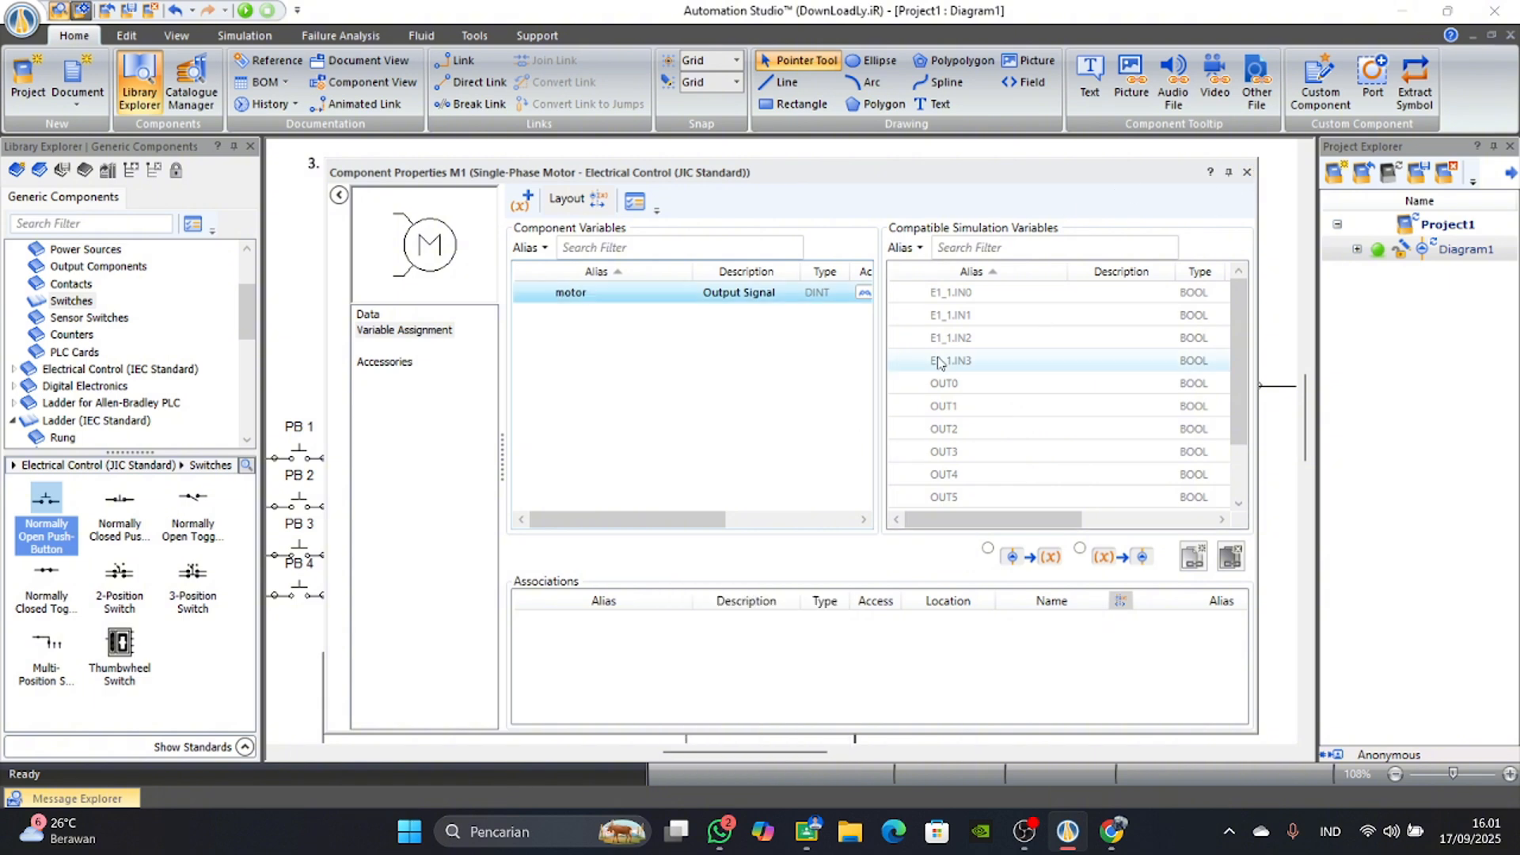
click(1248, 171)
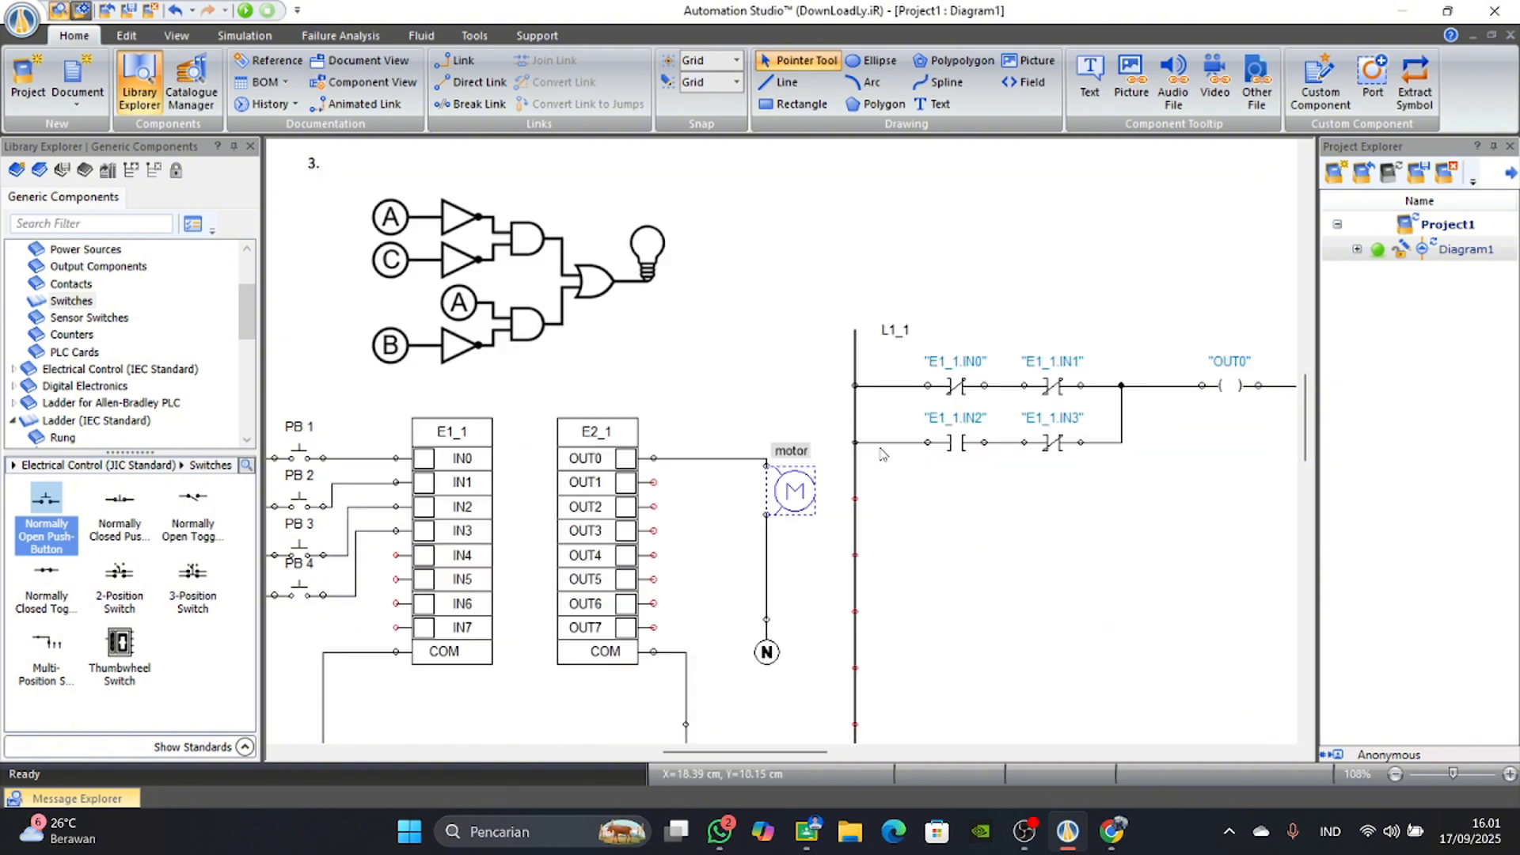
Start the simulation of circuit 3 and actuate PB 1 twice to test the IN0 contact's effect on the motor.
scroll(747, 679, down, 2)
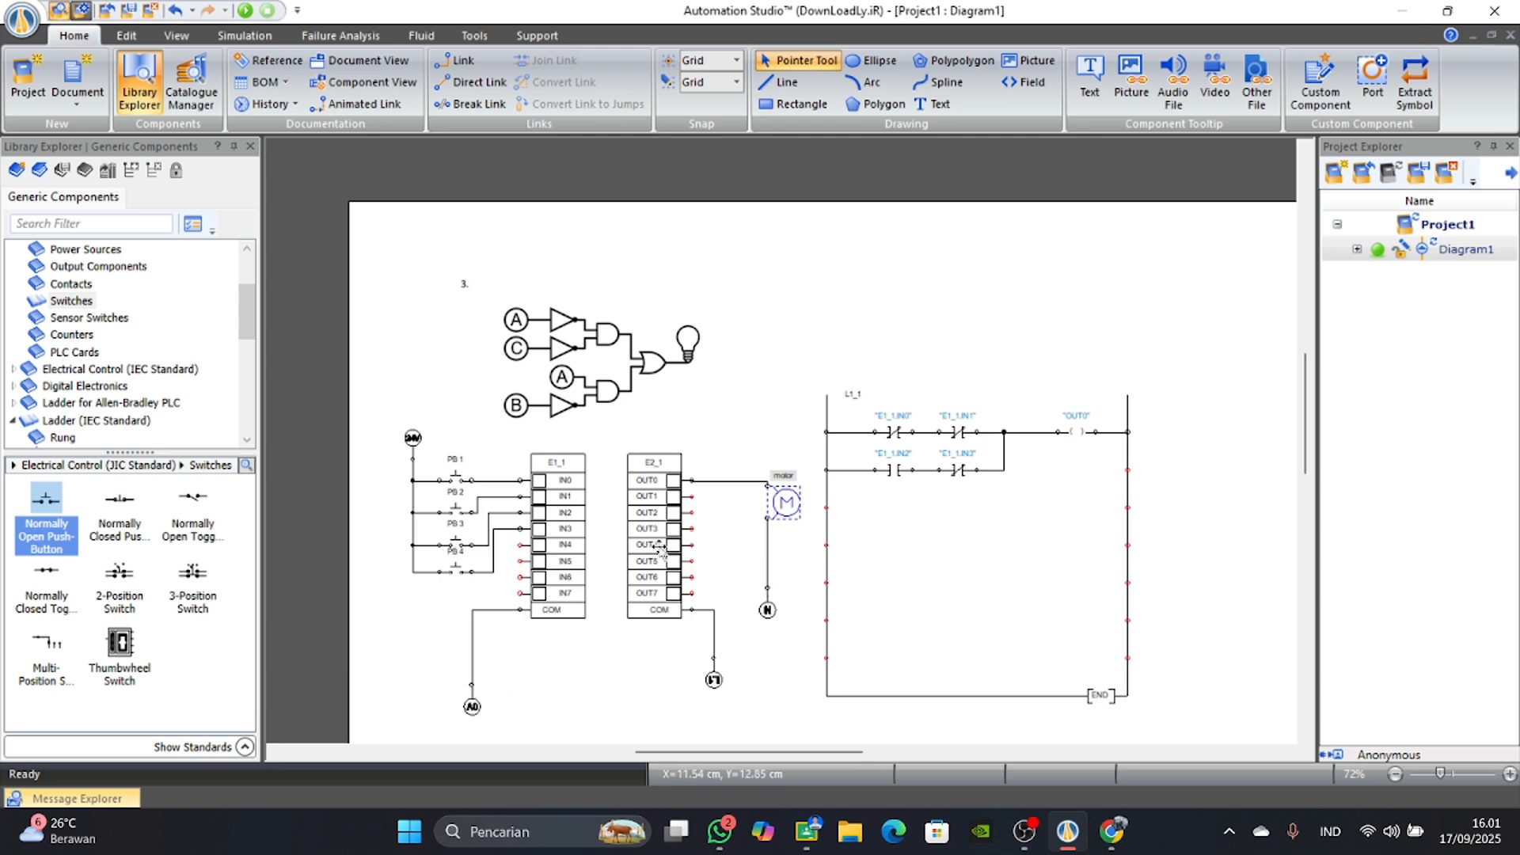
click(245, 10)
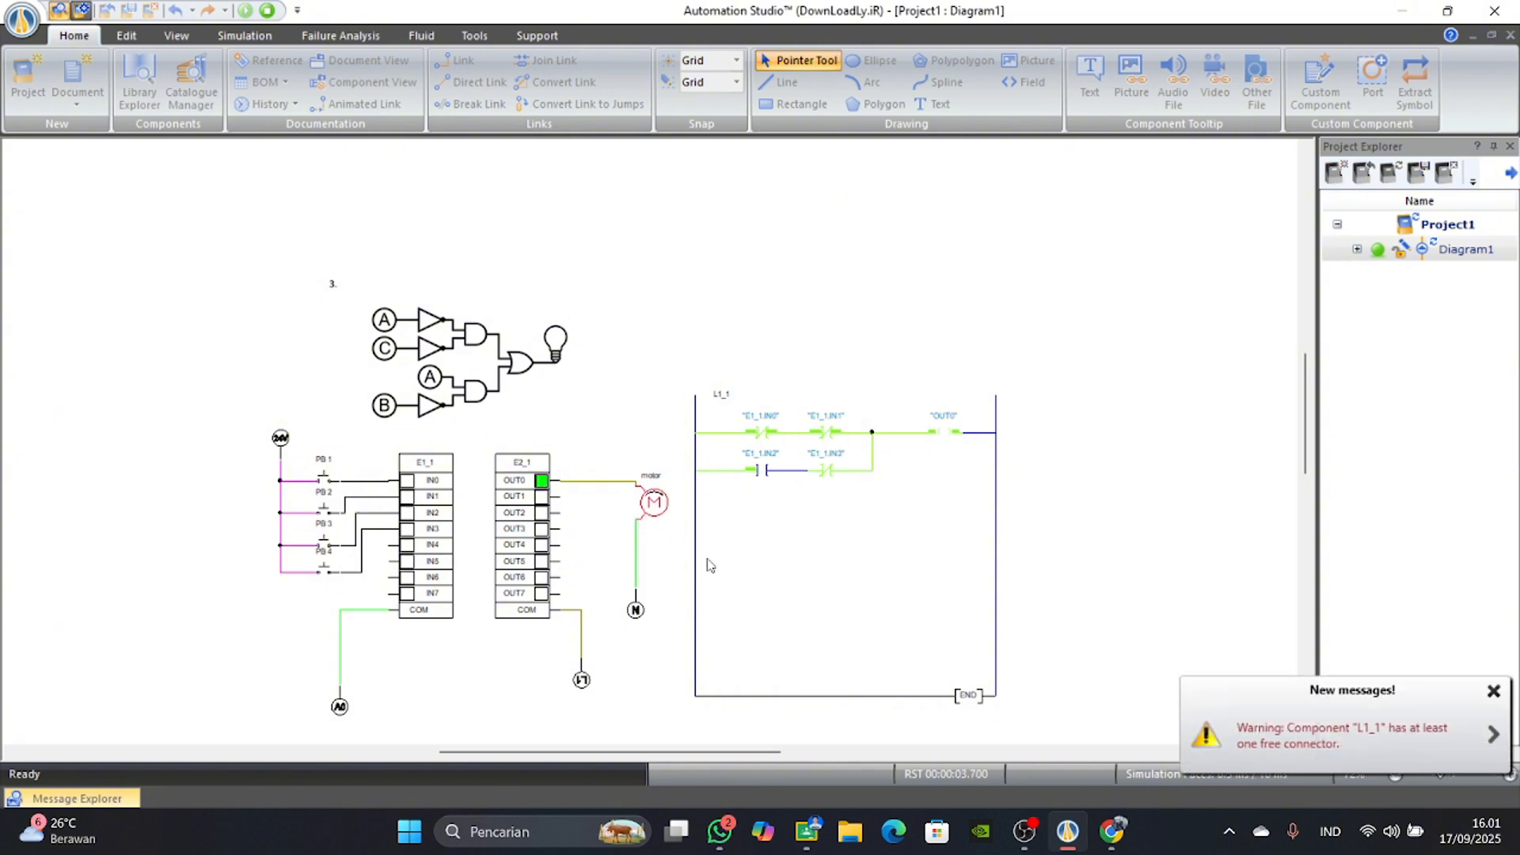
scroll(681, 546, up, 2)
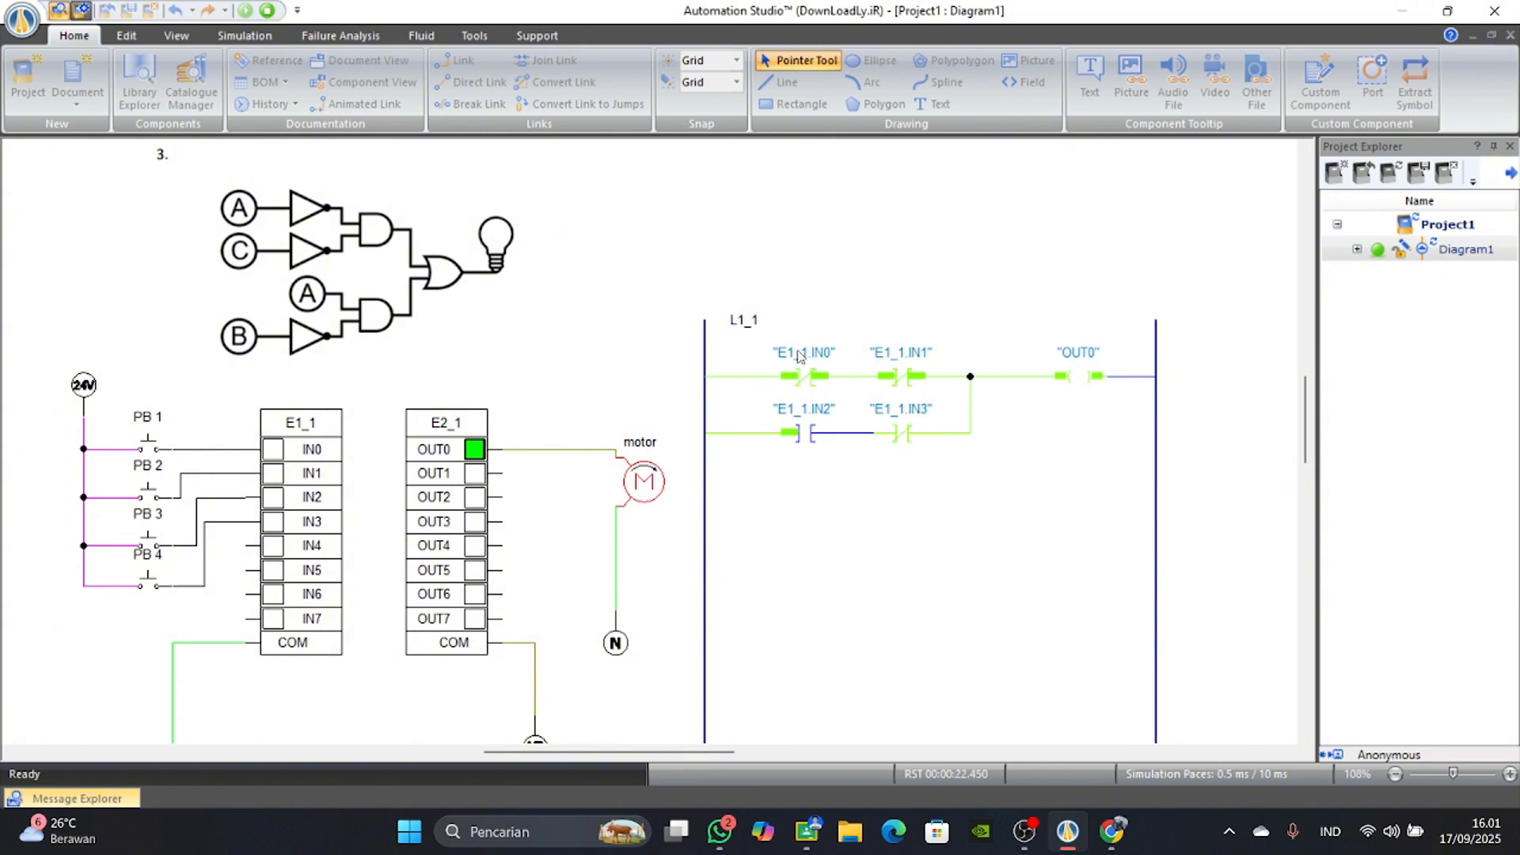
scroll(385, 286, up, 1)
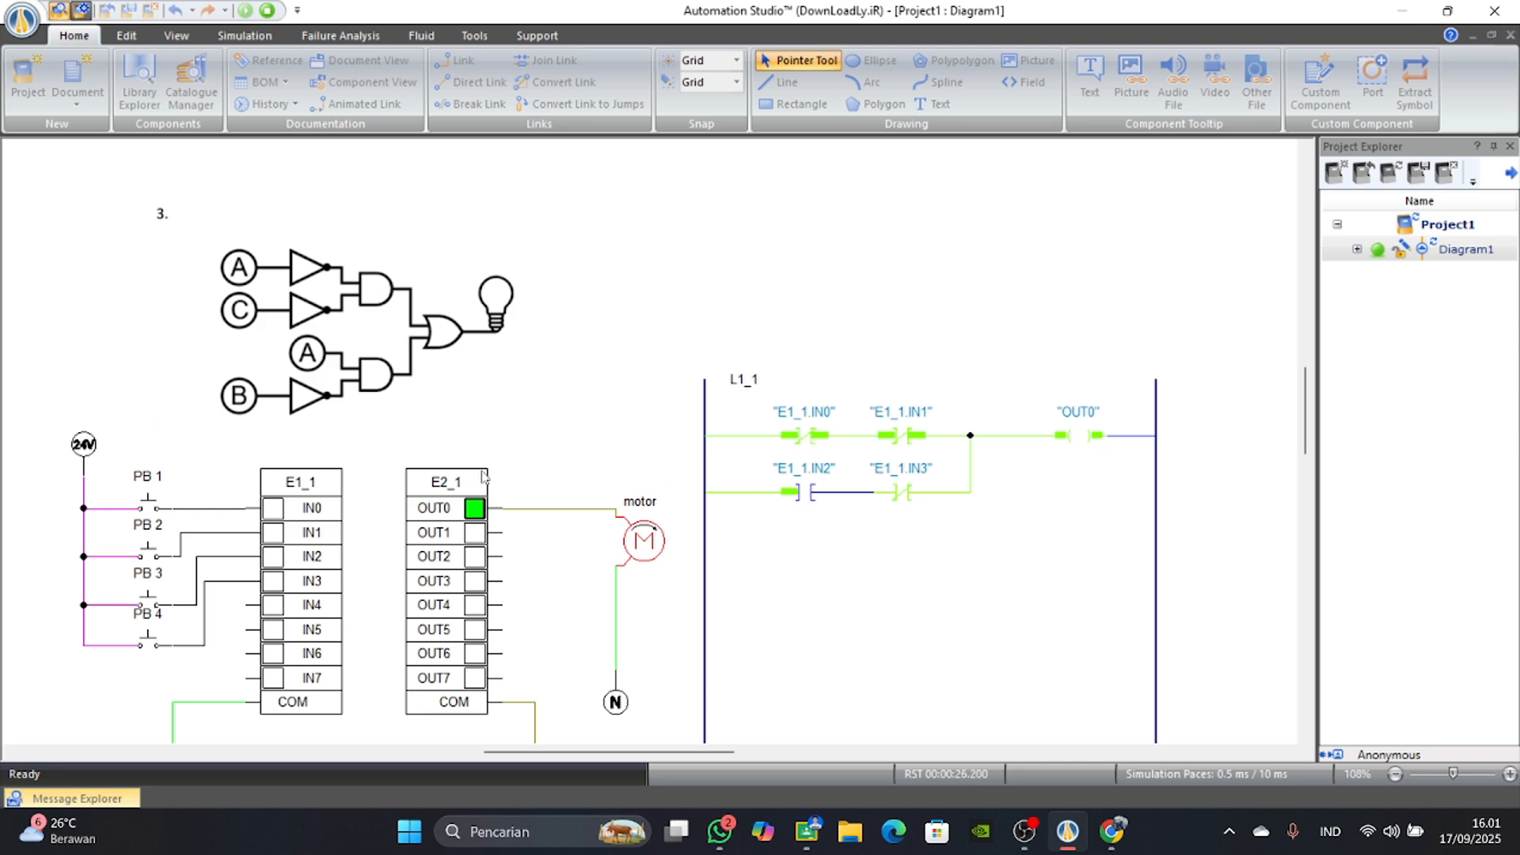
click(148, 510)
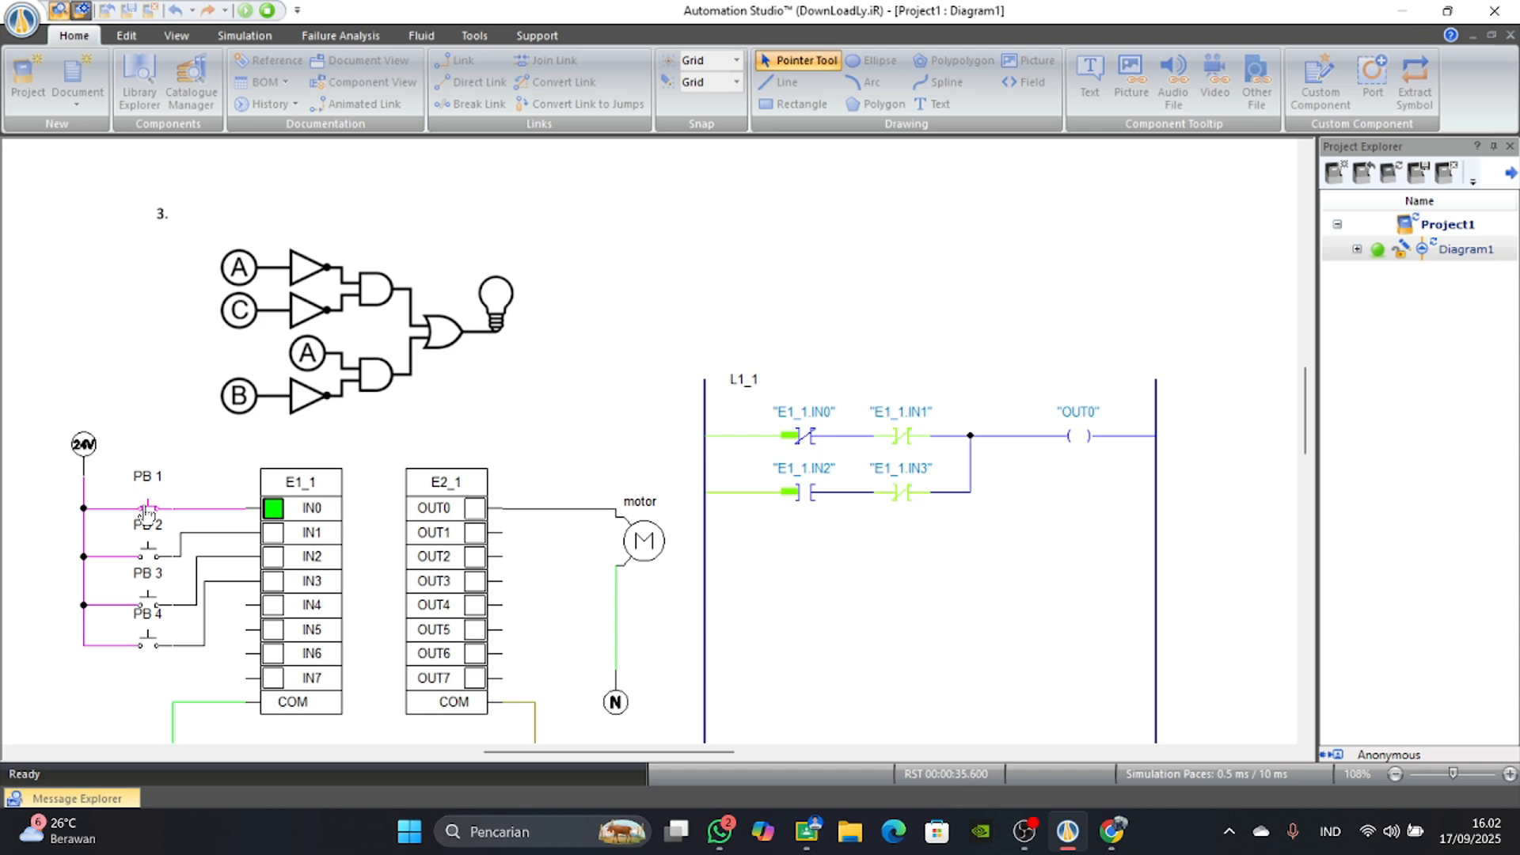
click(147, 510)
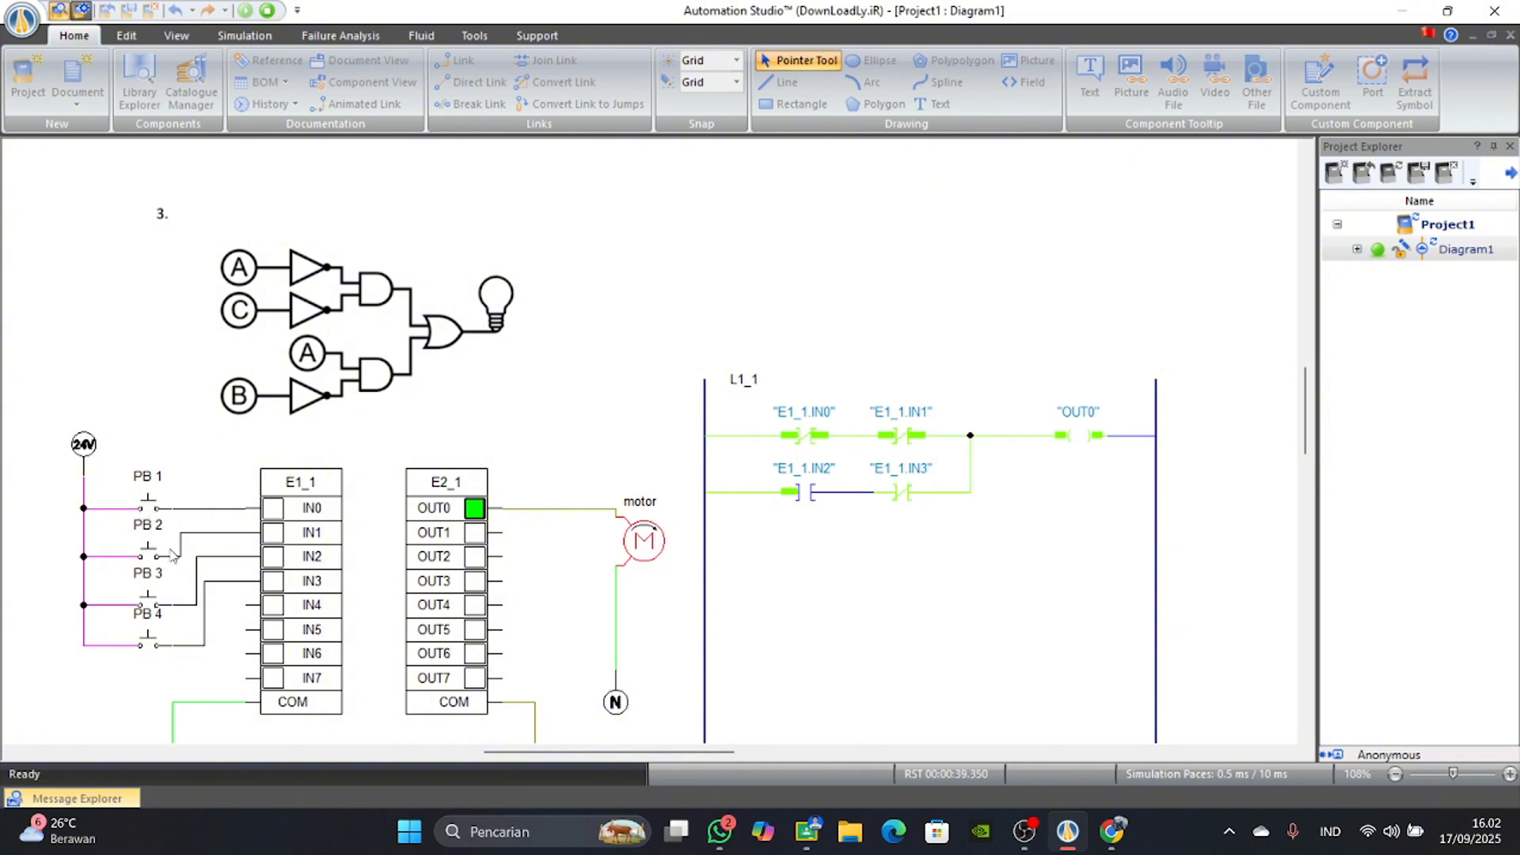
click(153, 514)
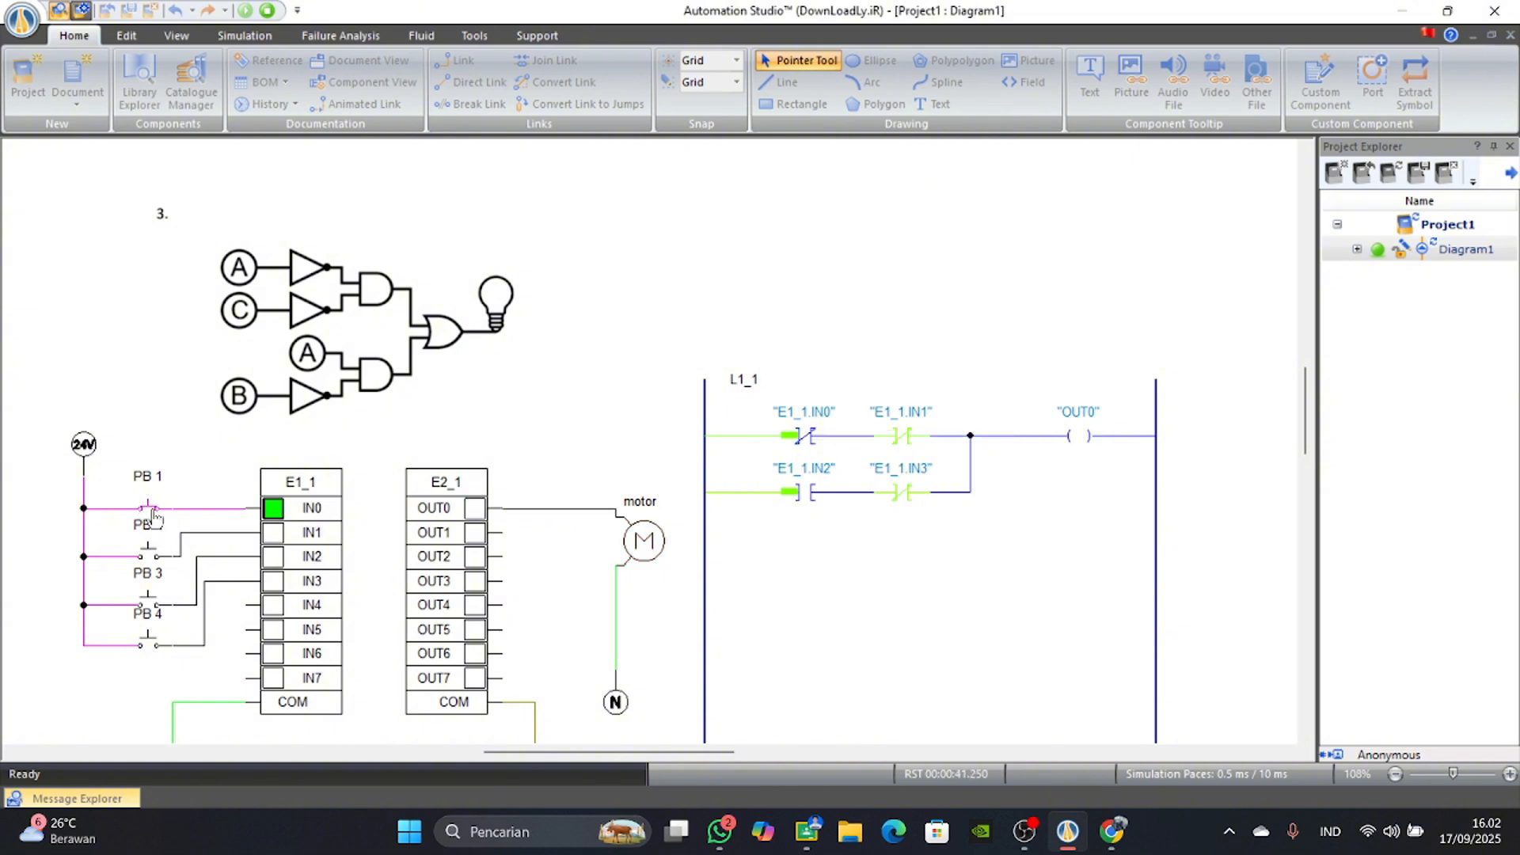
click(153, 516)
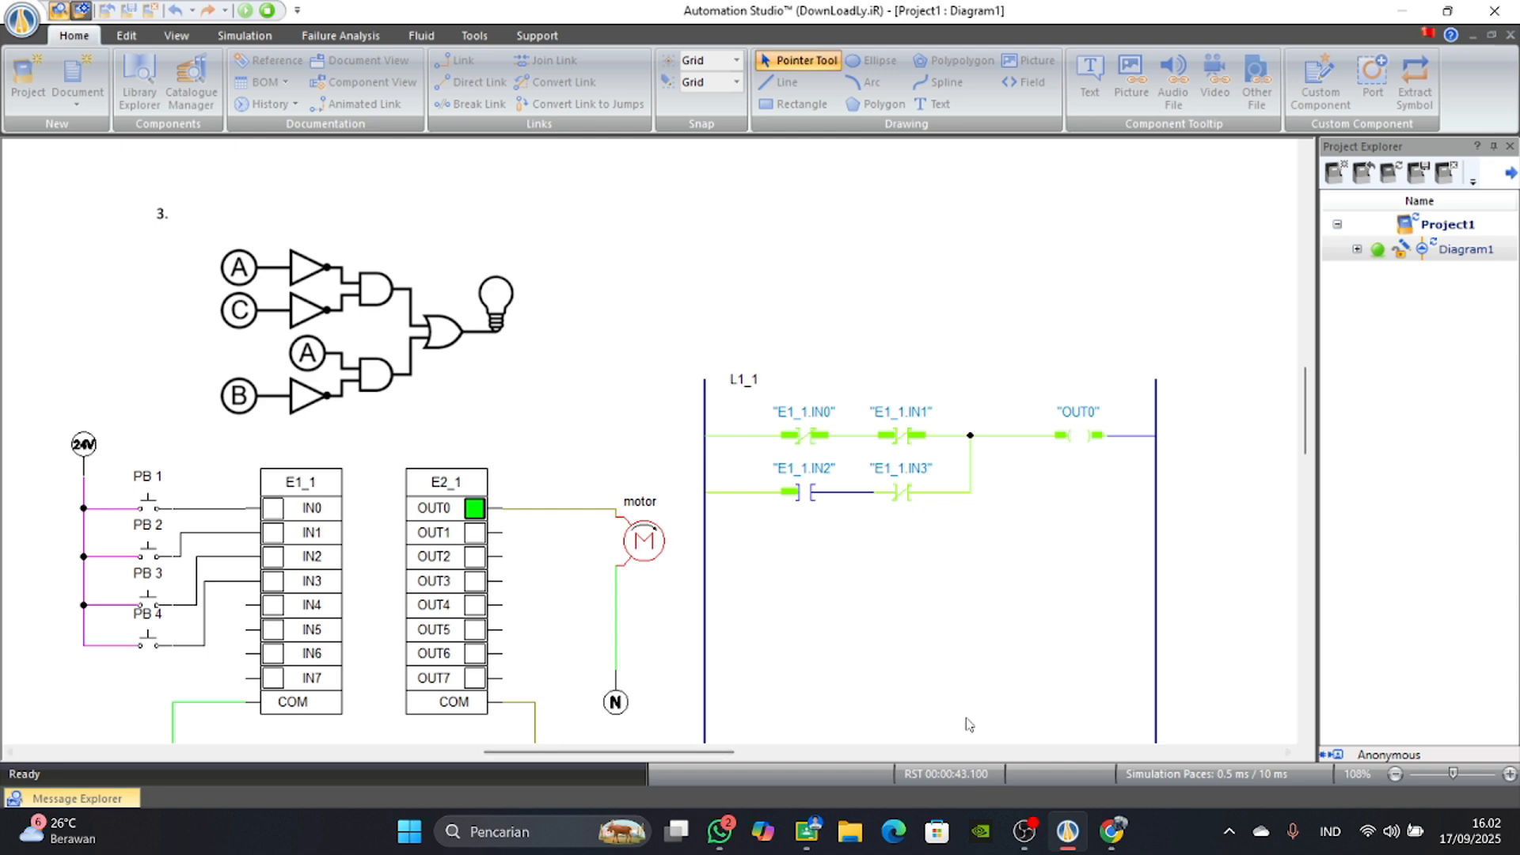
Check the NOT gate truth table on the Dicoding blog page in Chrome, and return to the Automation Studio simulation.
click(1122, 827)
scroll(846, 513, down, 5)
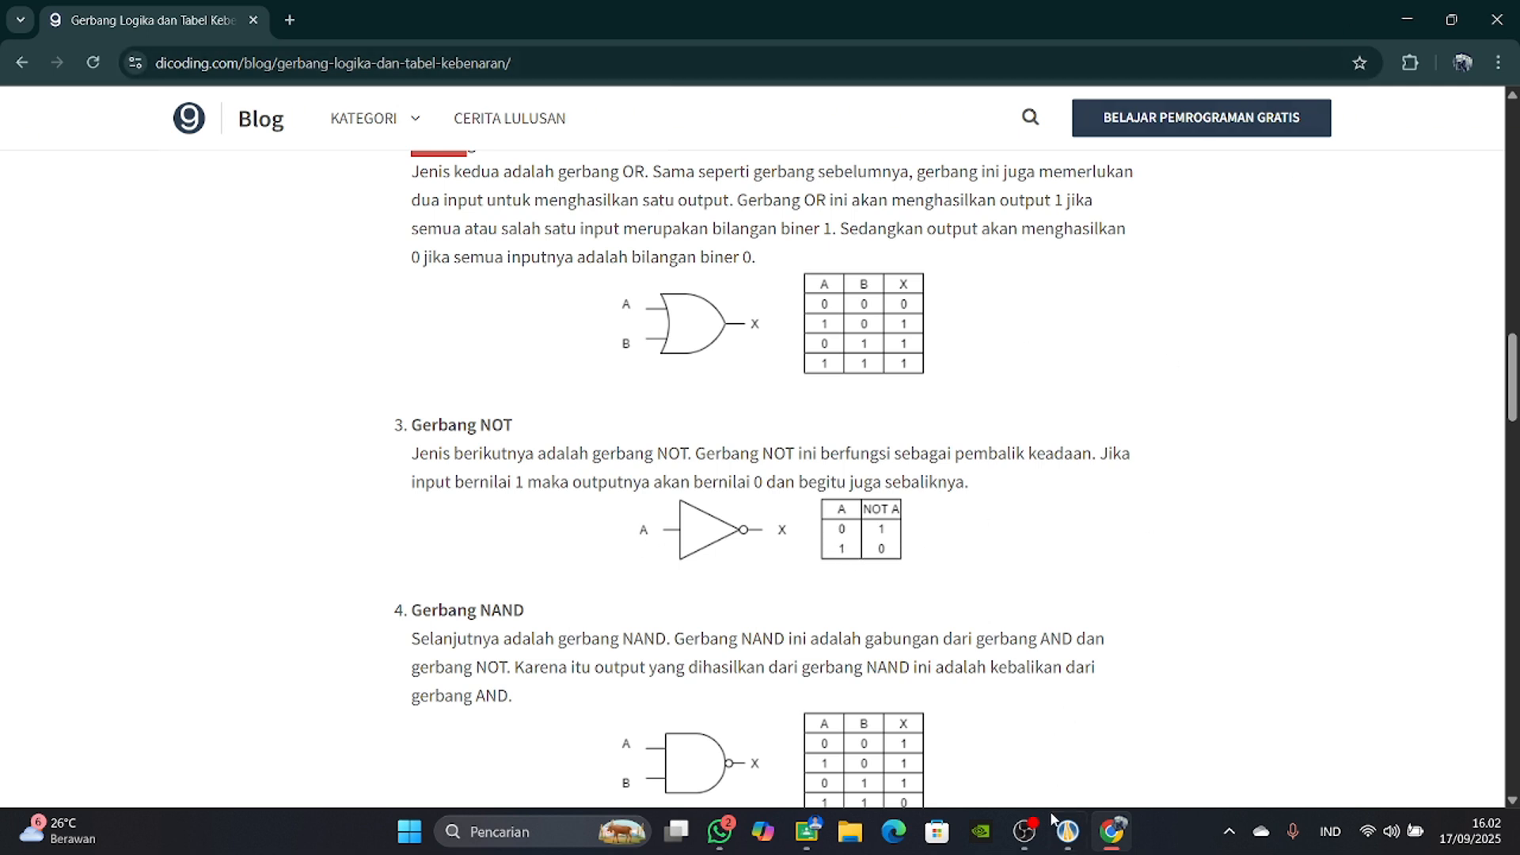
click(1067, 832)
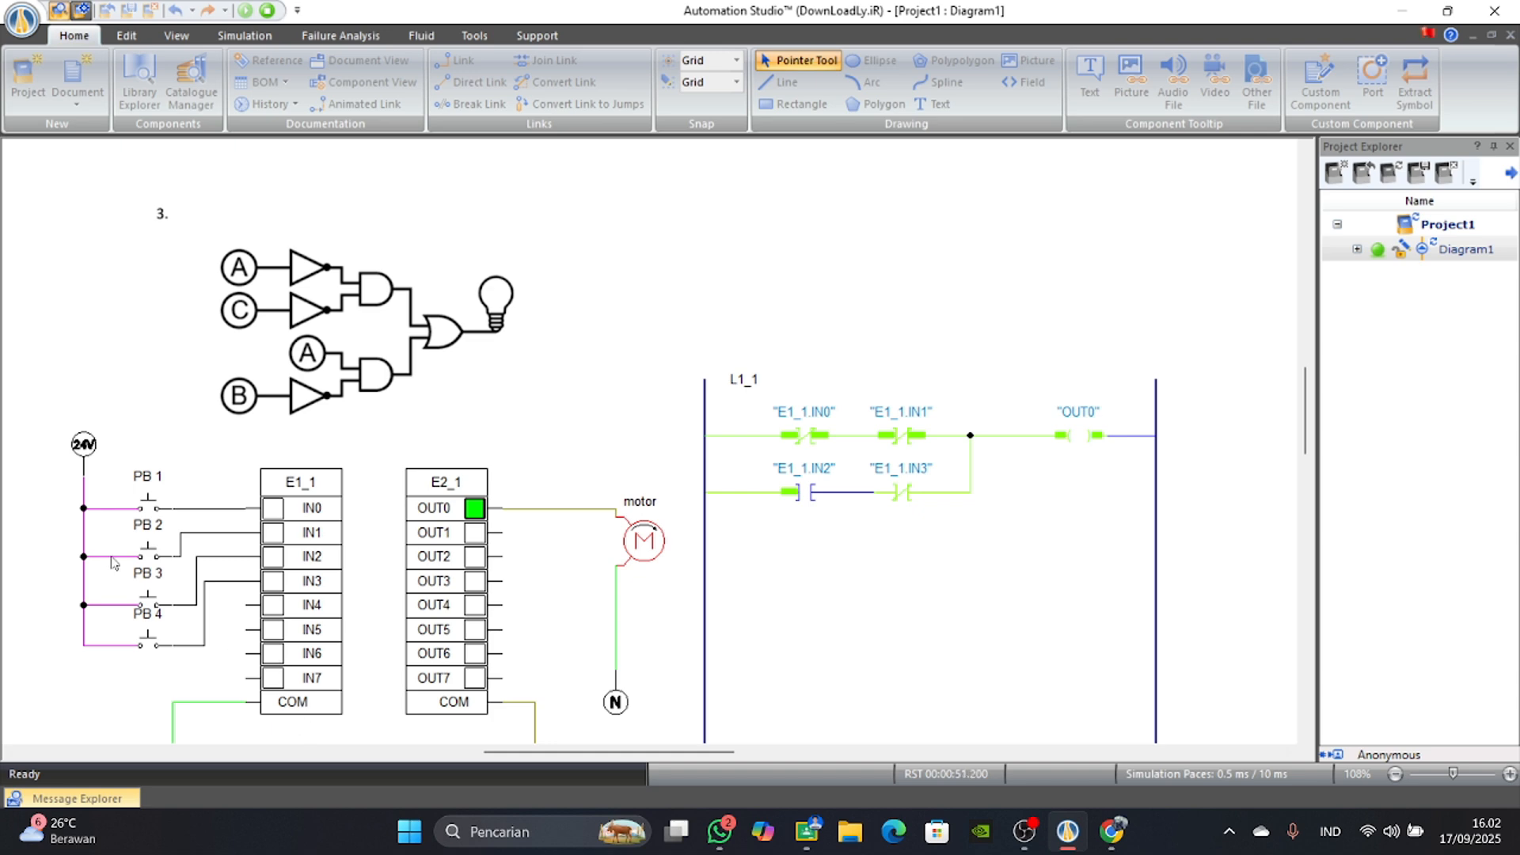
Actuate and release PB 1 and PB 2 one after the other to test both normally closed contacts of the upper branch.
click(159, 508)
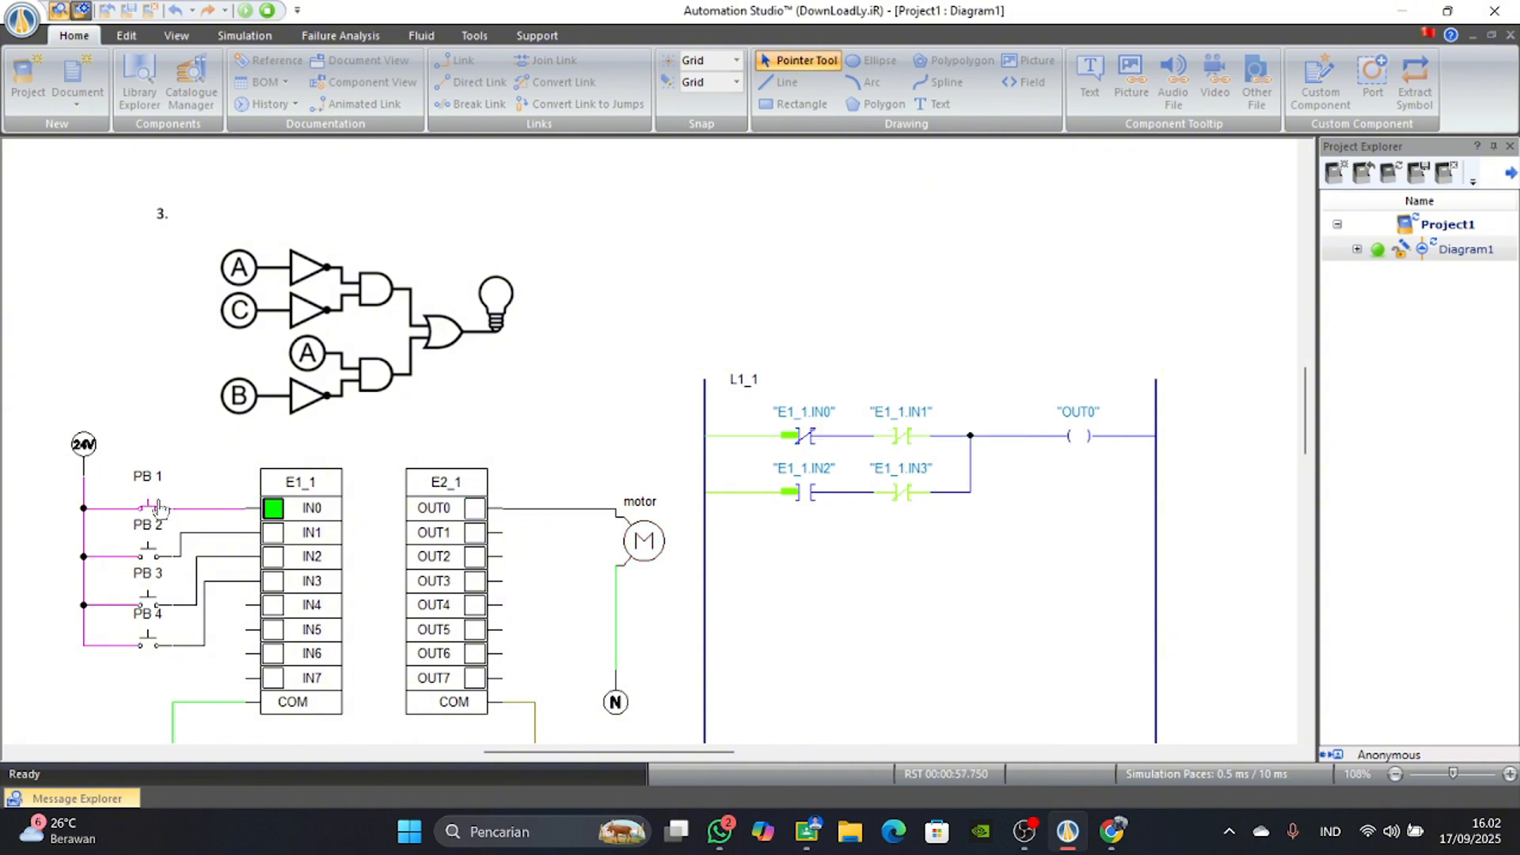
click(158, 507)
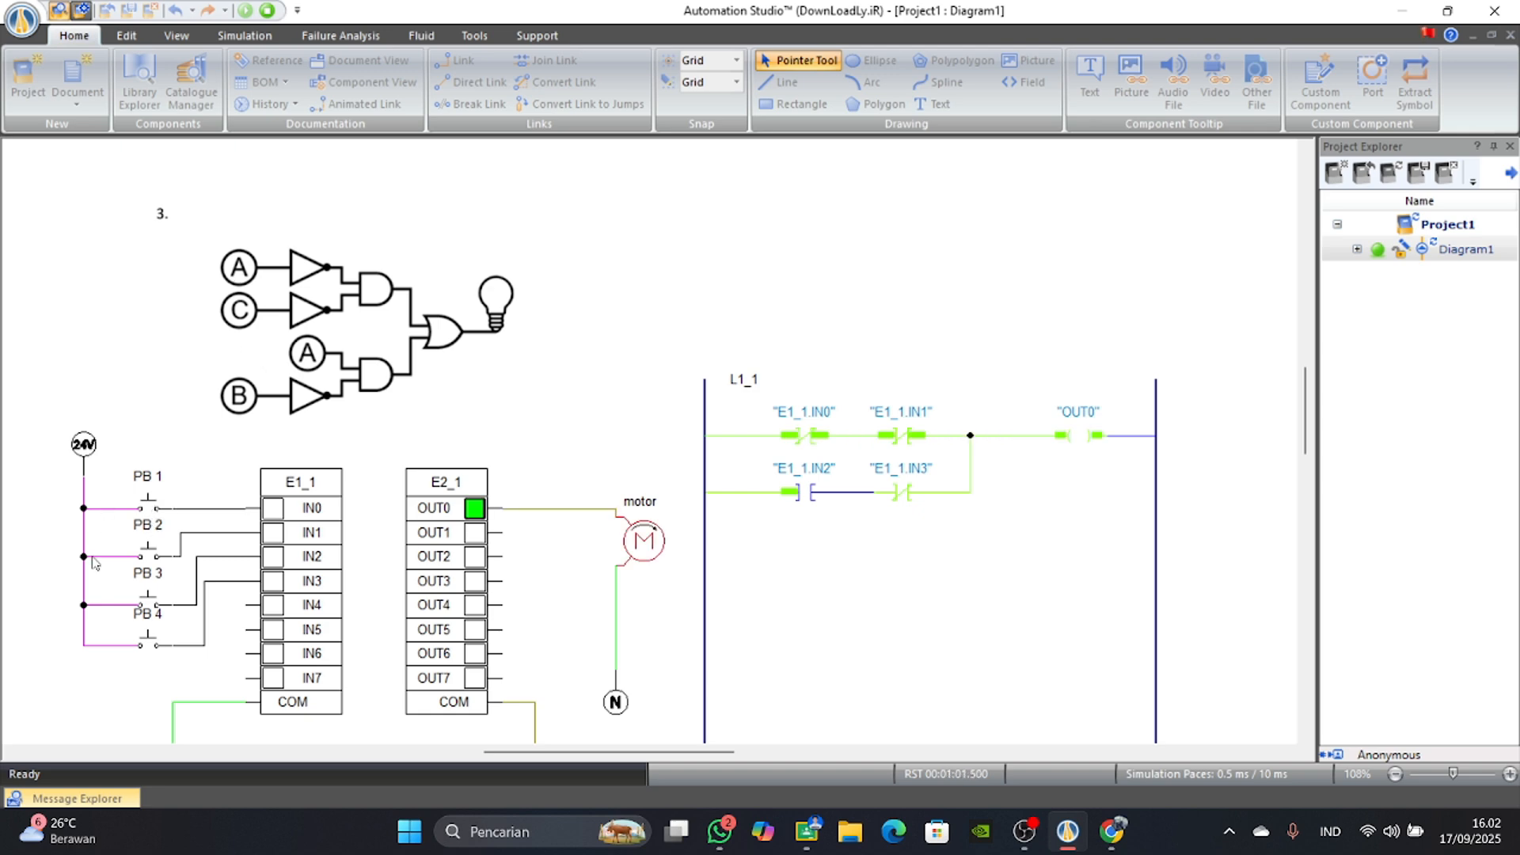
click(145, 555)
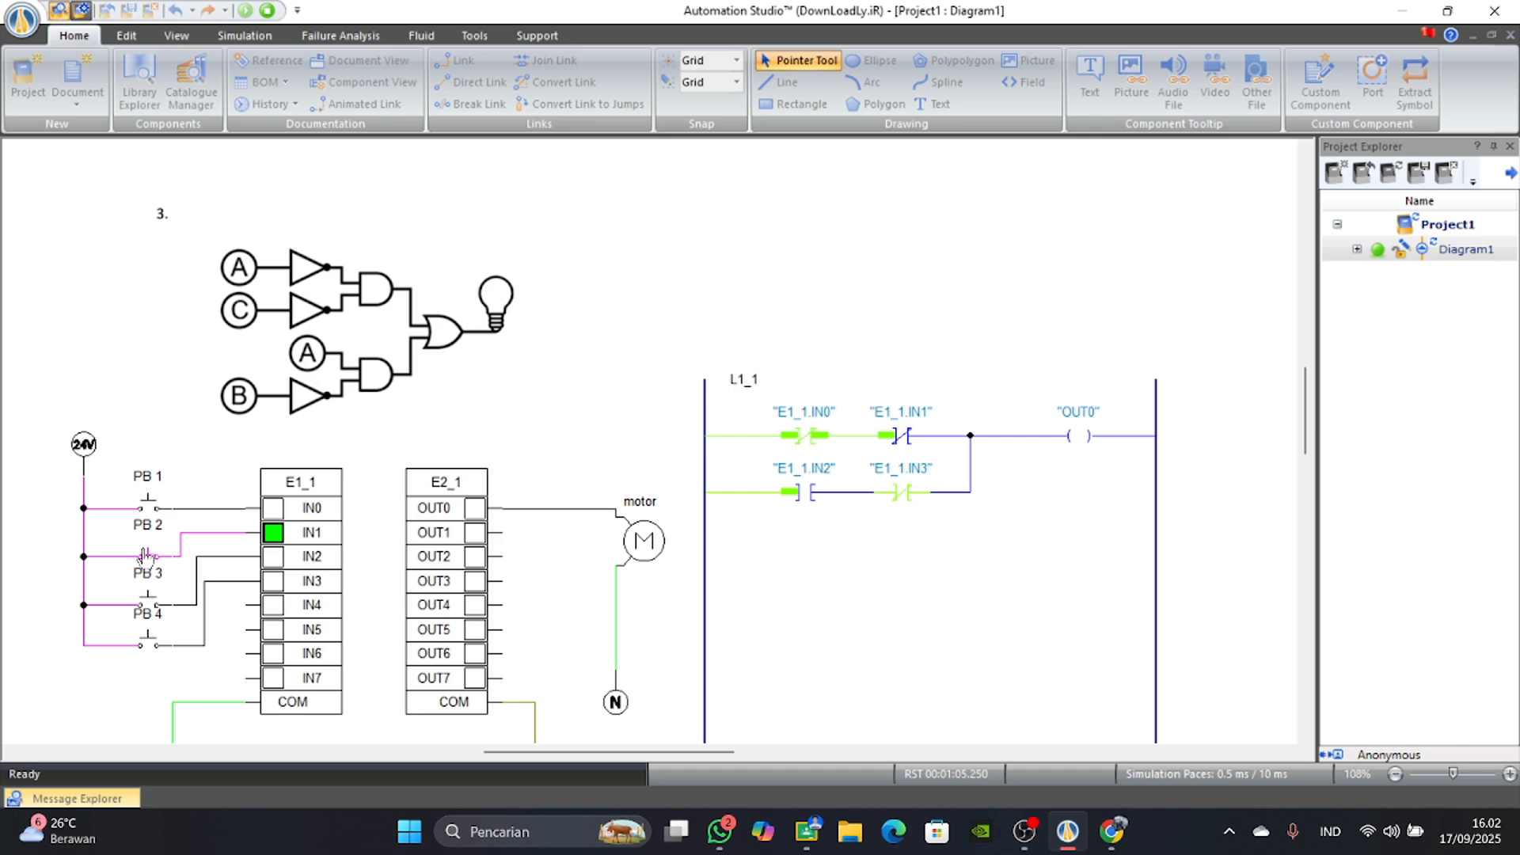
click(148, 554)
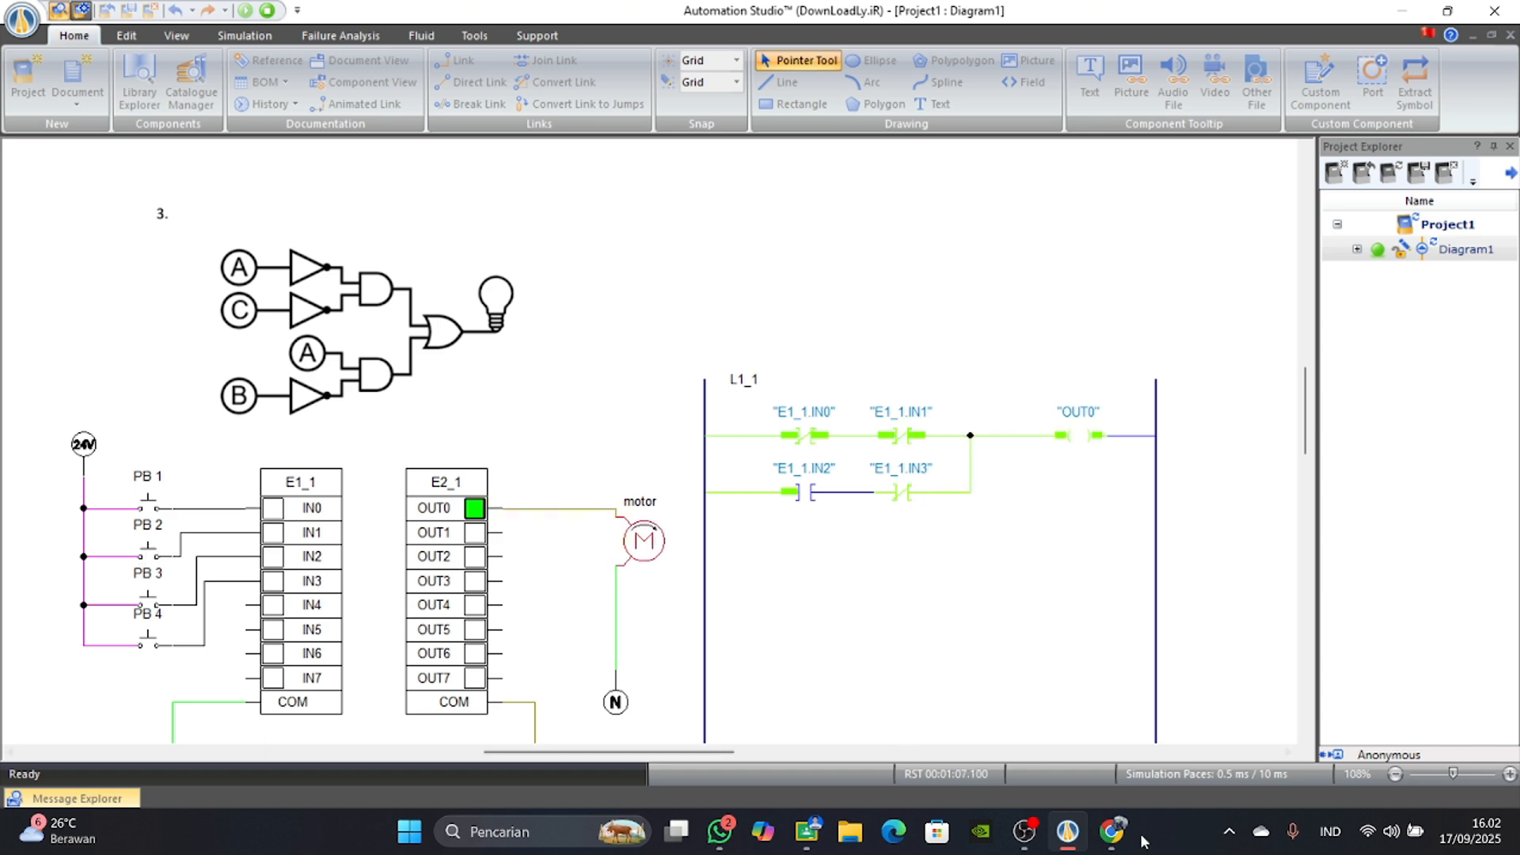
Review the NOT, AND and OR gate truth tables on the Dicoding page in Chrome, and return to the Automation Studio simulation.
click(1111, 831)
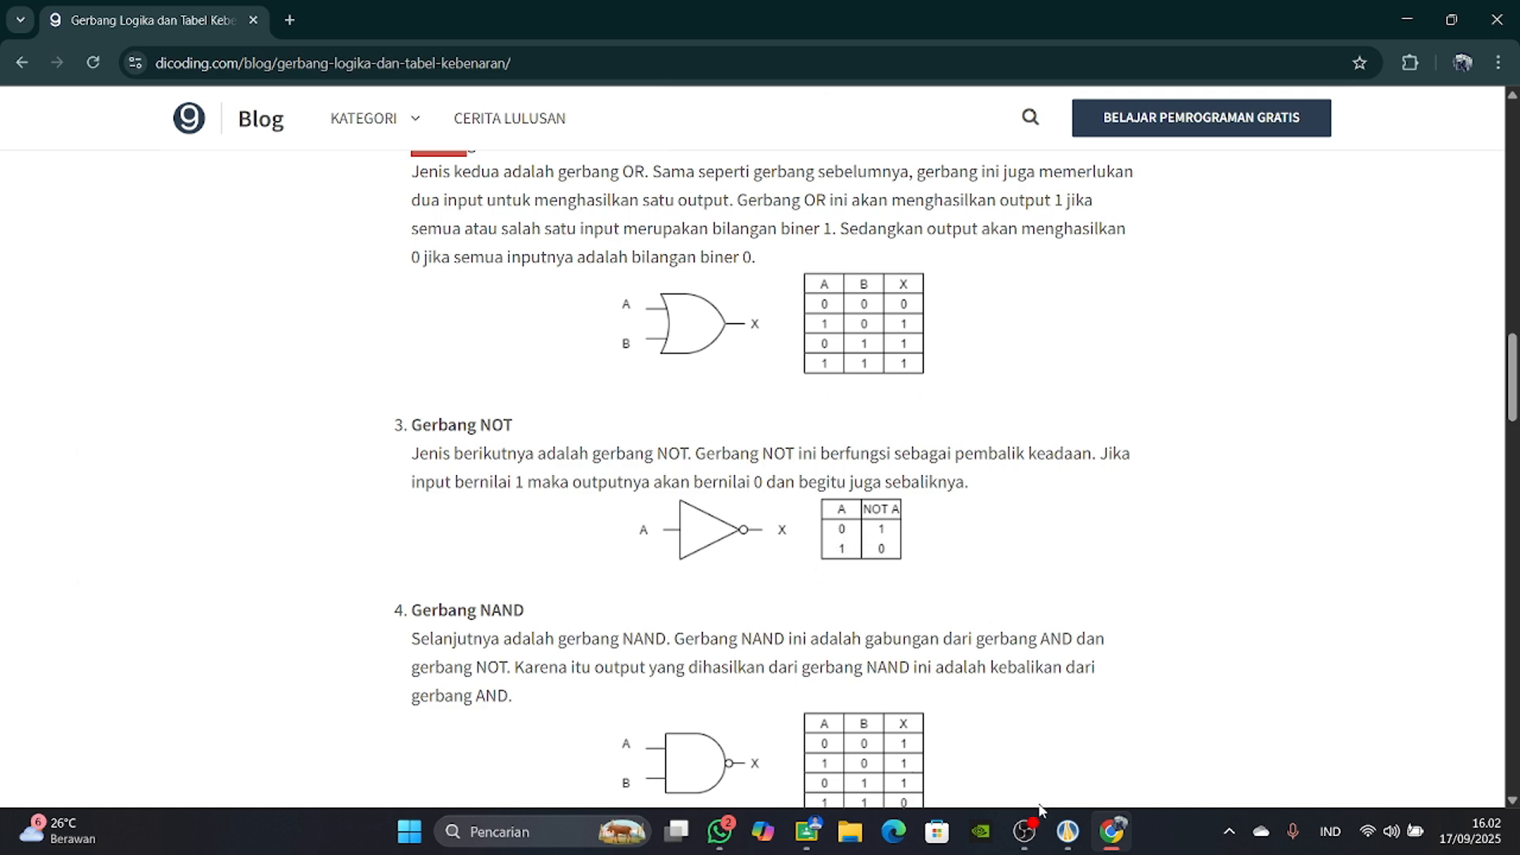
click(1106, 831)
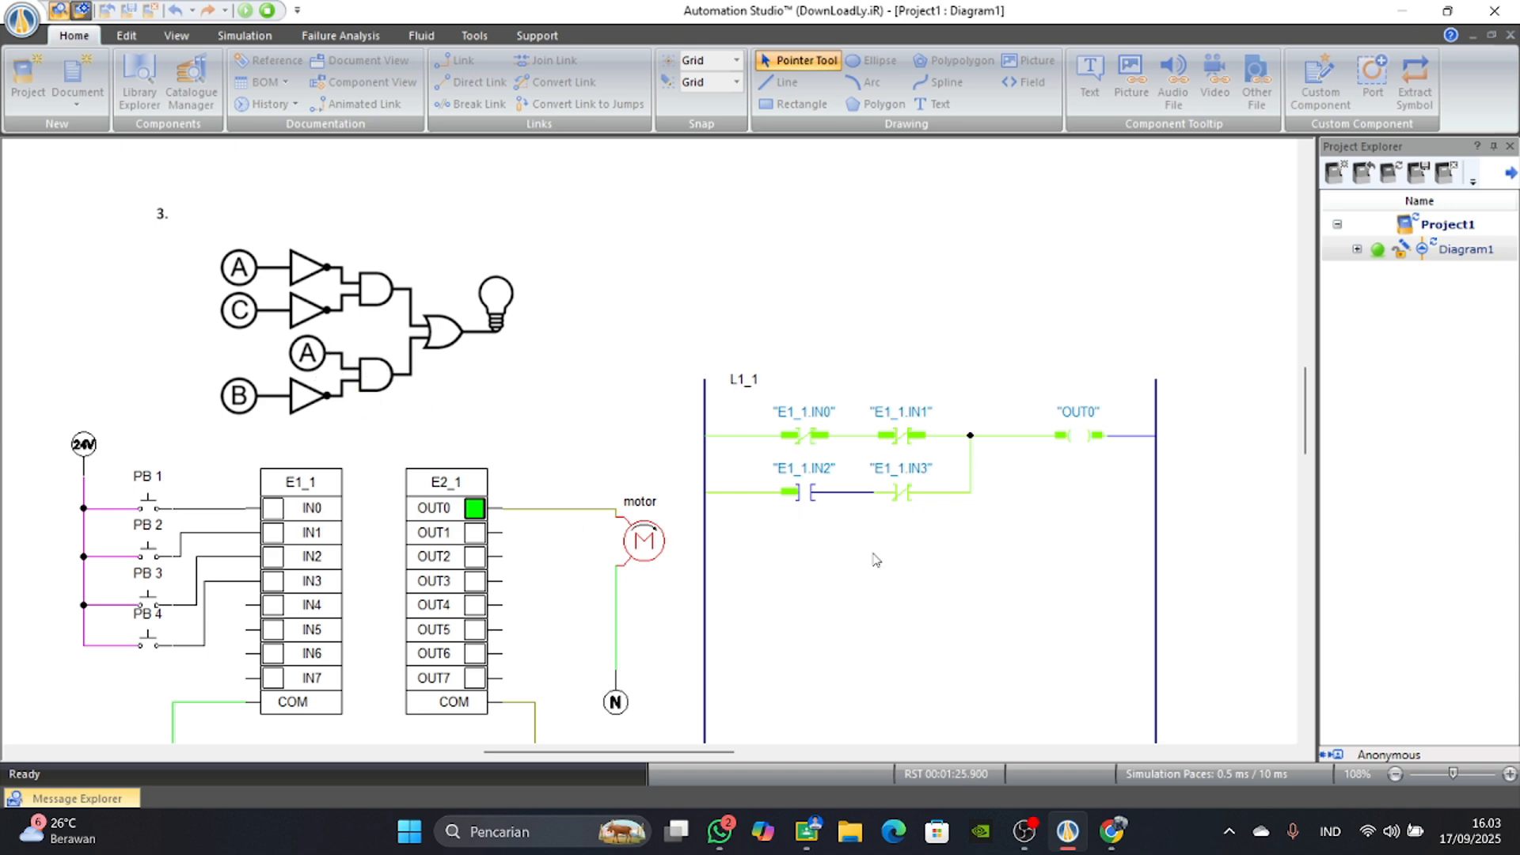
click(1123, 831)
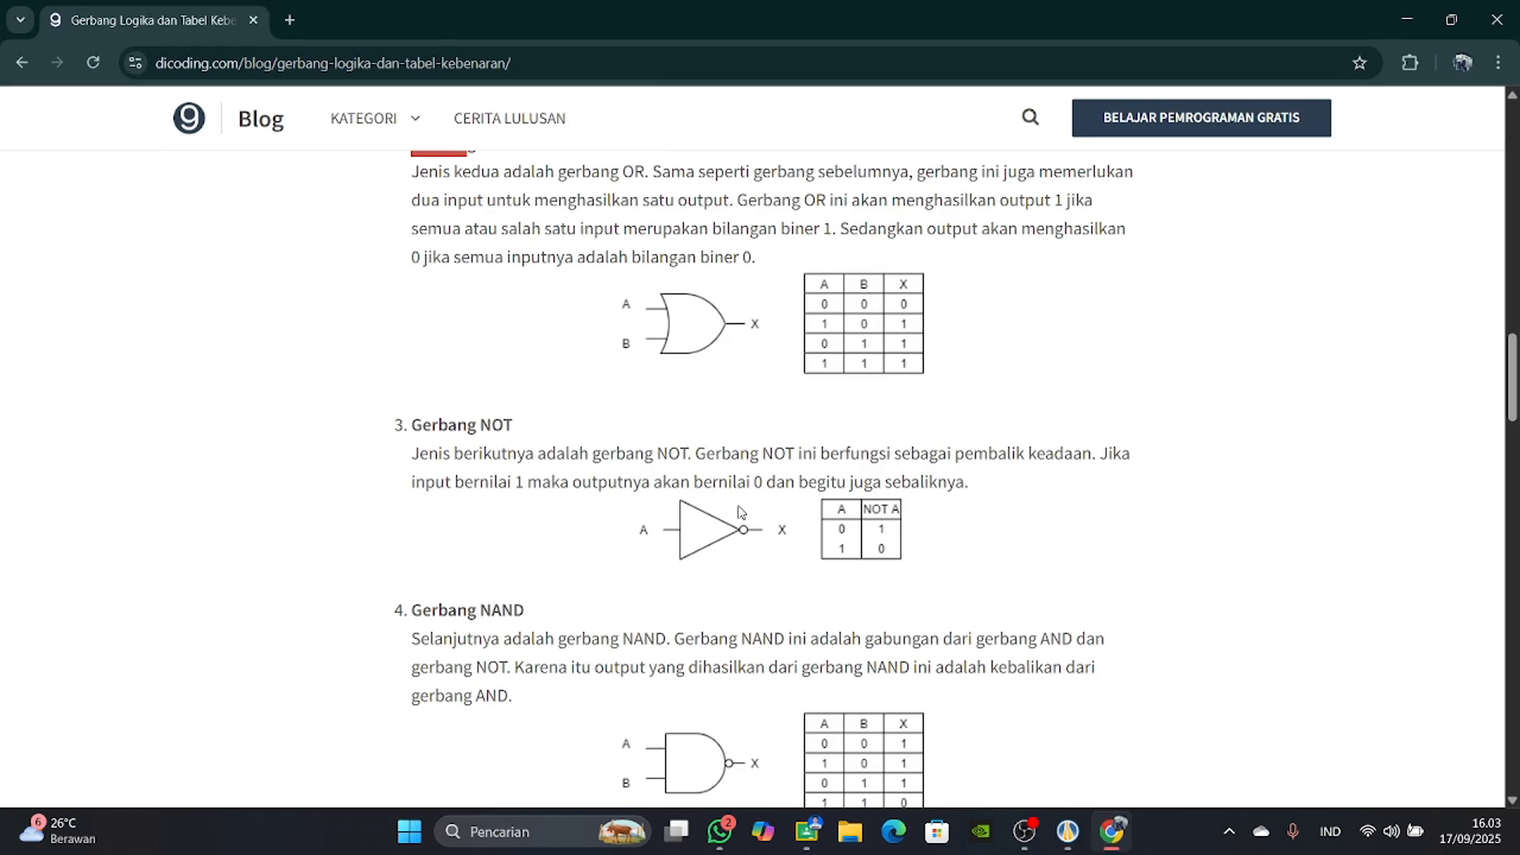
scroll(738, 506, up, 8)
scroll(739, 505, down, 3)
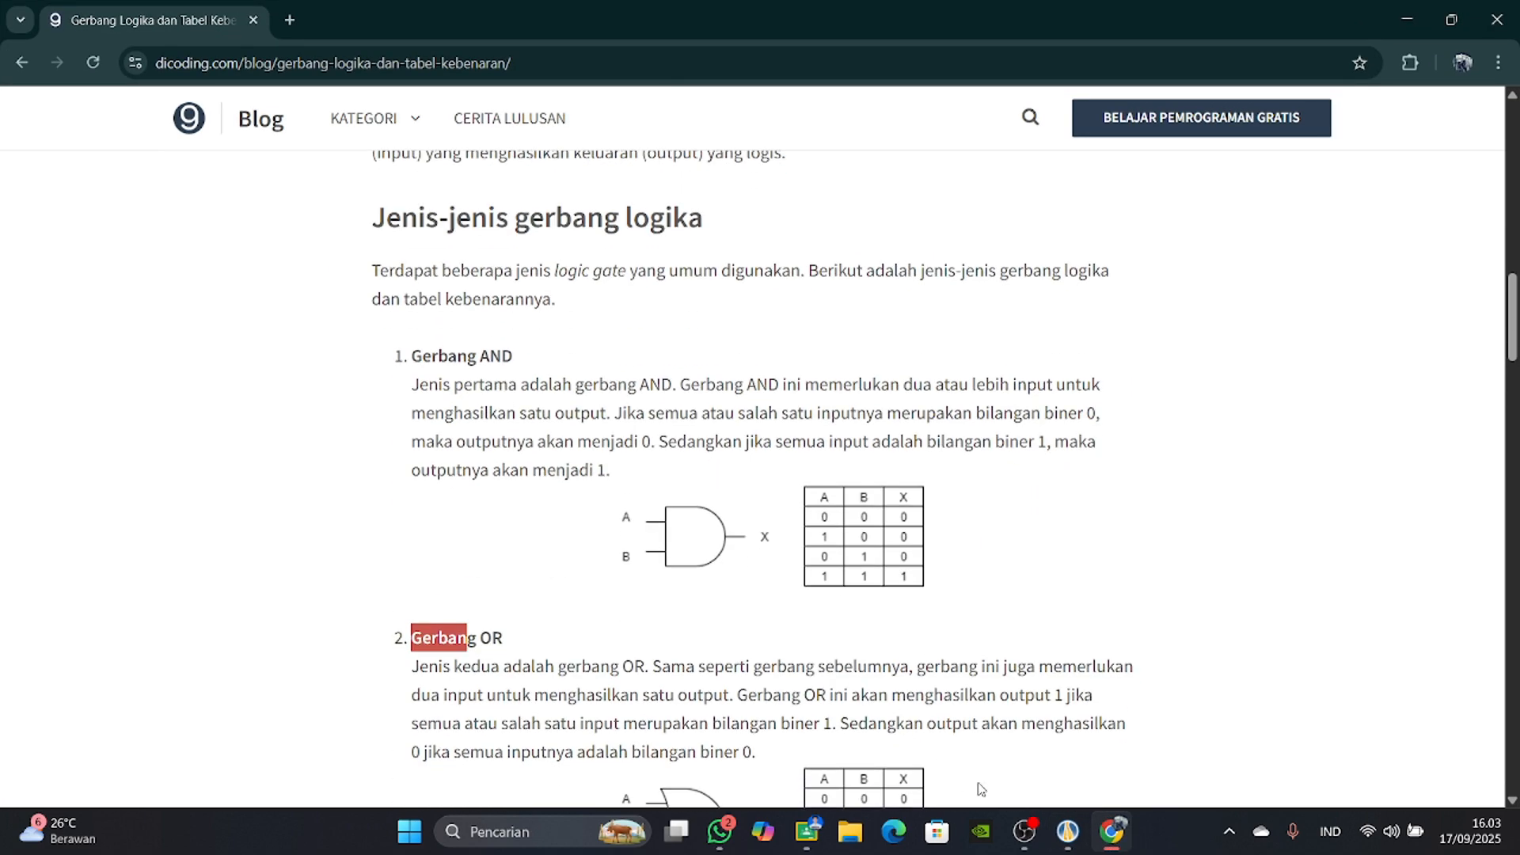
click(1069, 830)
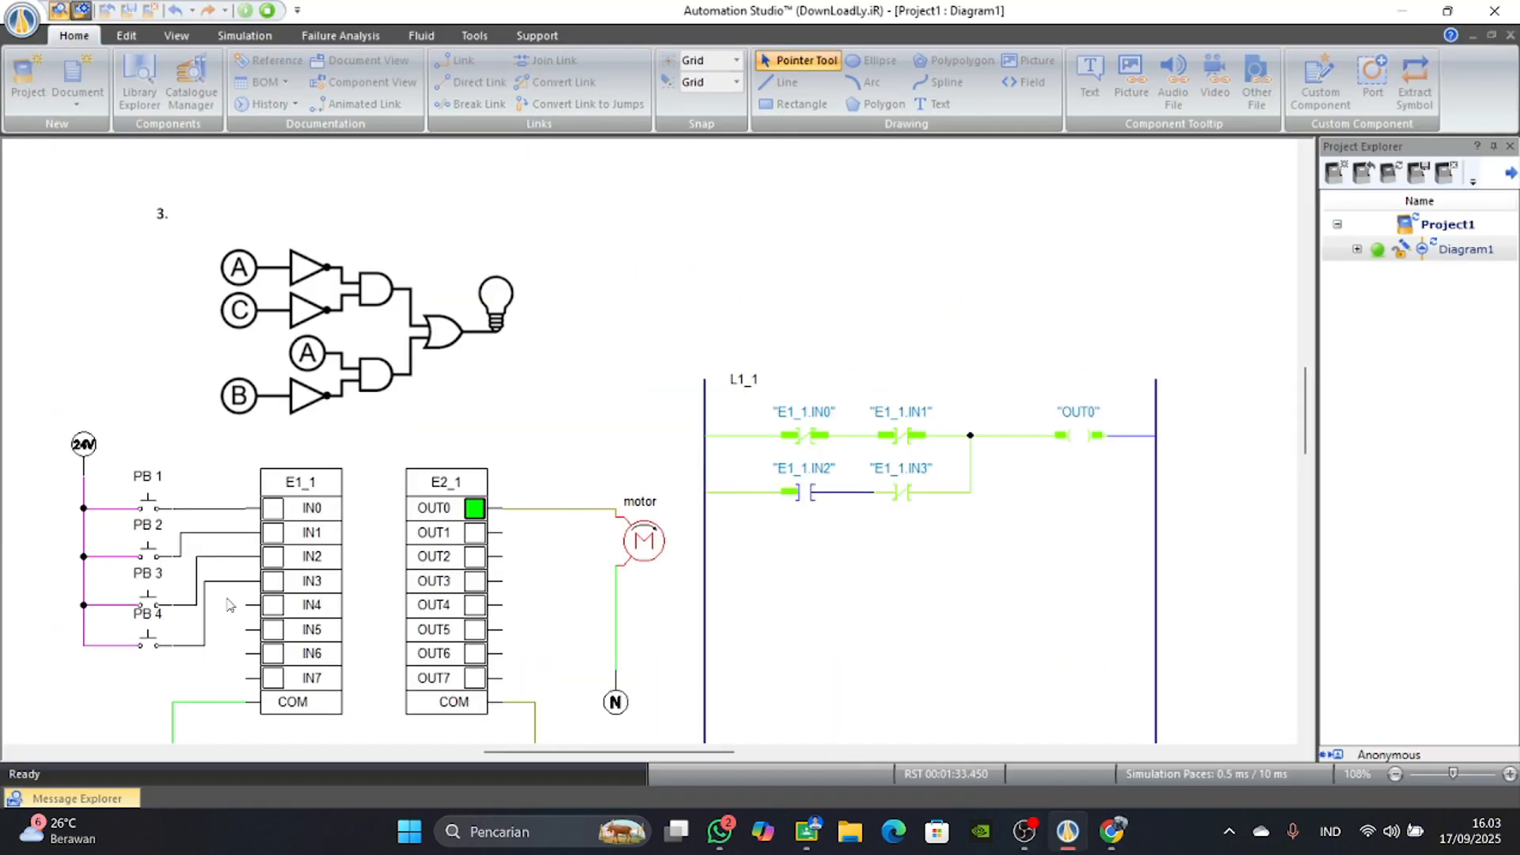
Actuate and release PB 3, and actuate PB 4 to test the IN2 and IN3 contacts of the lower branch.
click(145, 602)
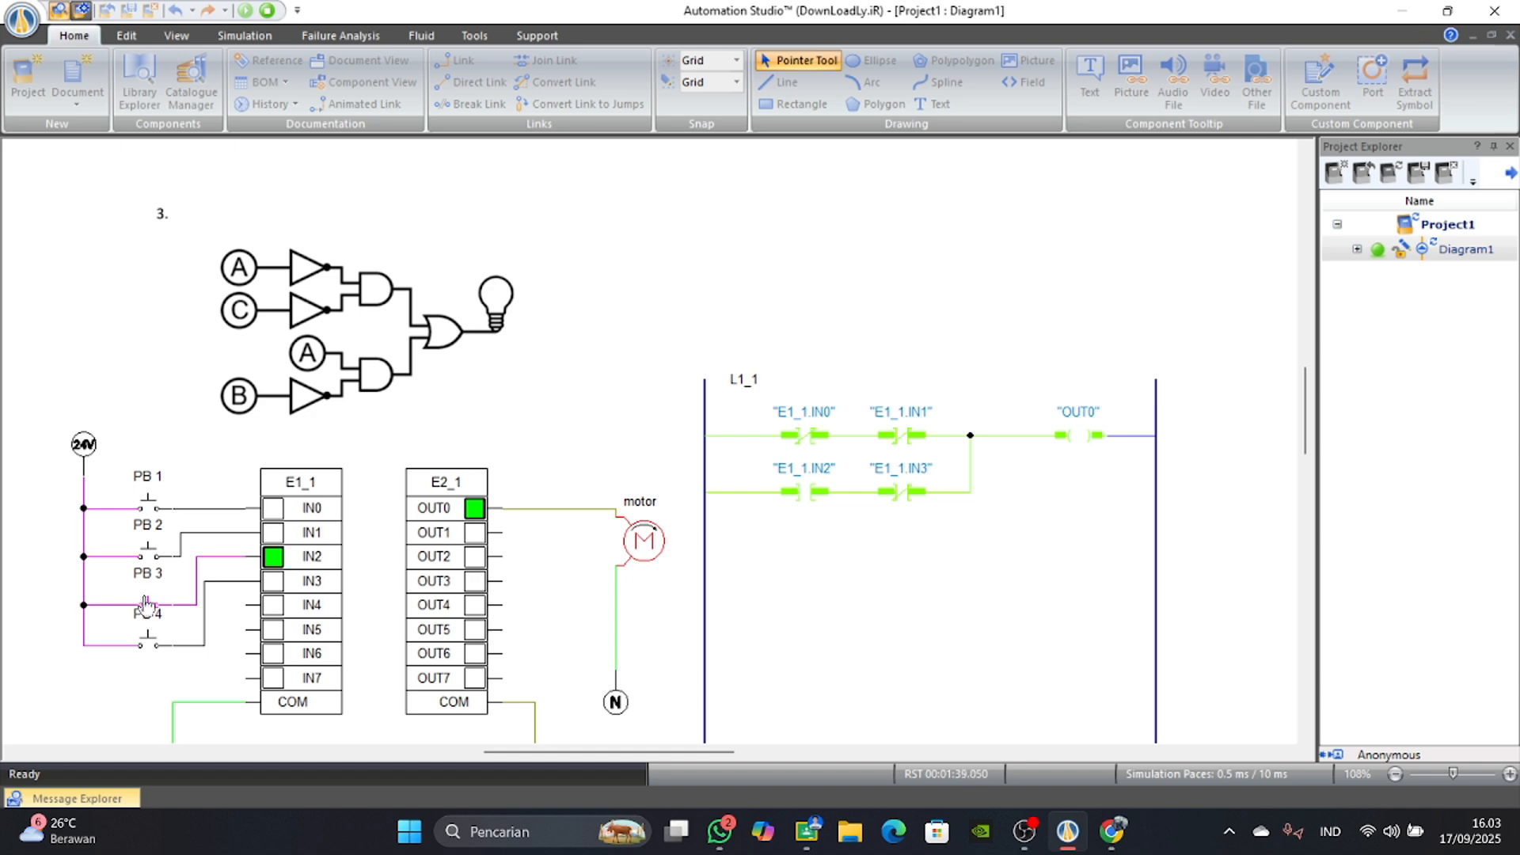
click(145, 603)
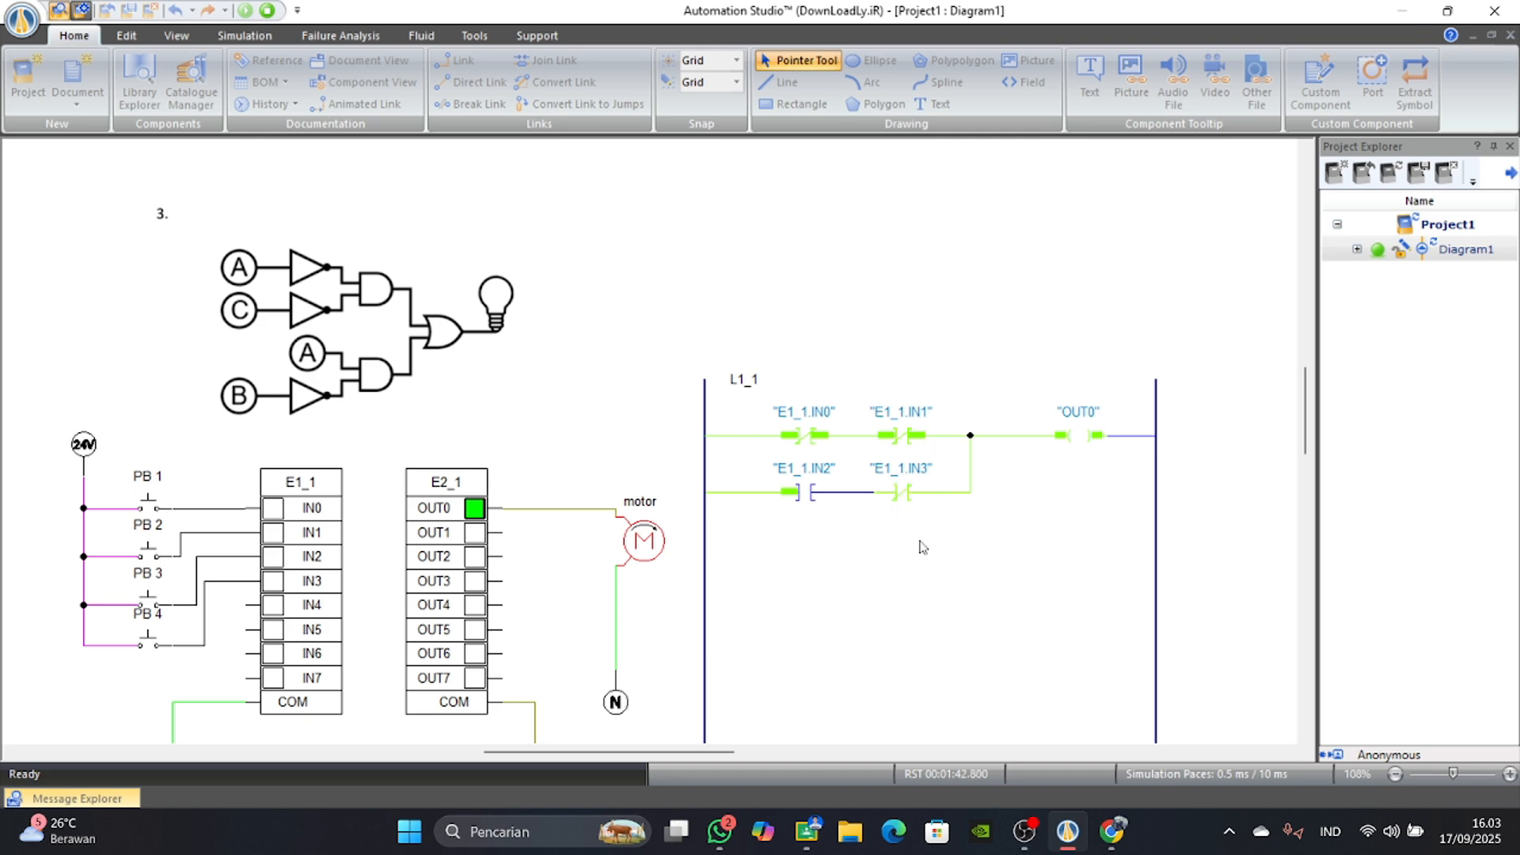
click(148, 648)
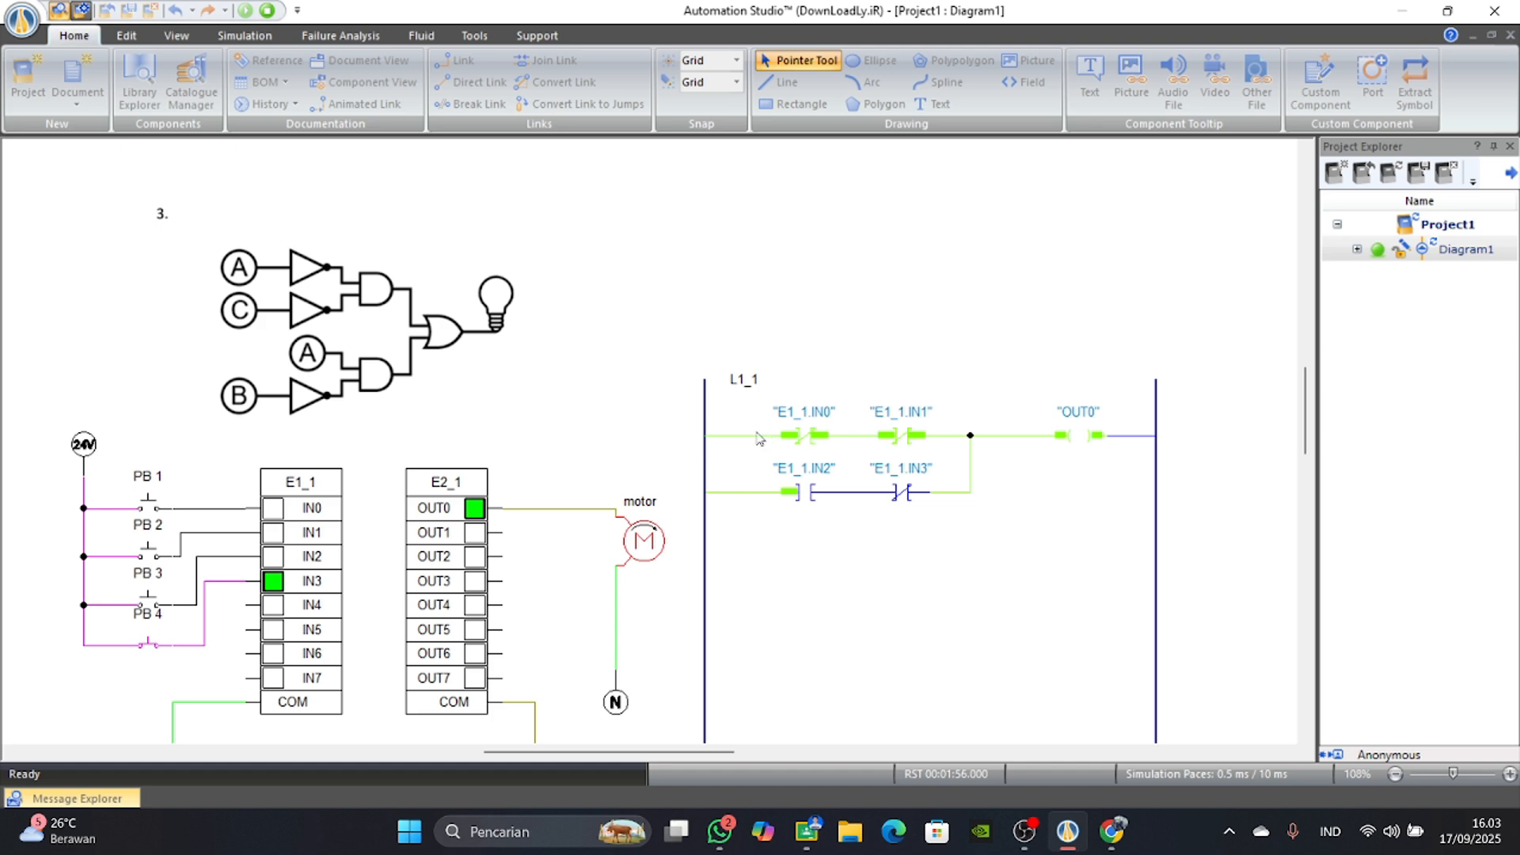
Actuate PB 2 and PB 1, release PB 4, and actuate PB 3 to test the motor through the lower branch alone.
click(150, 552)
click(148, 507)
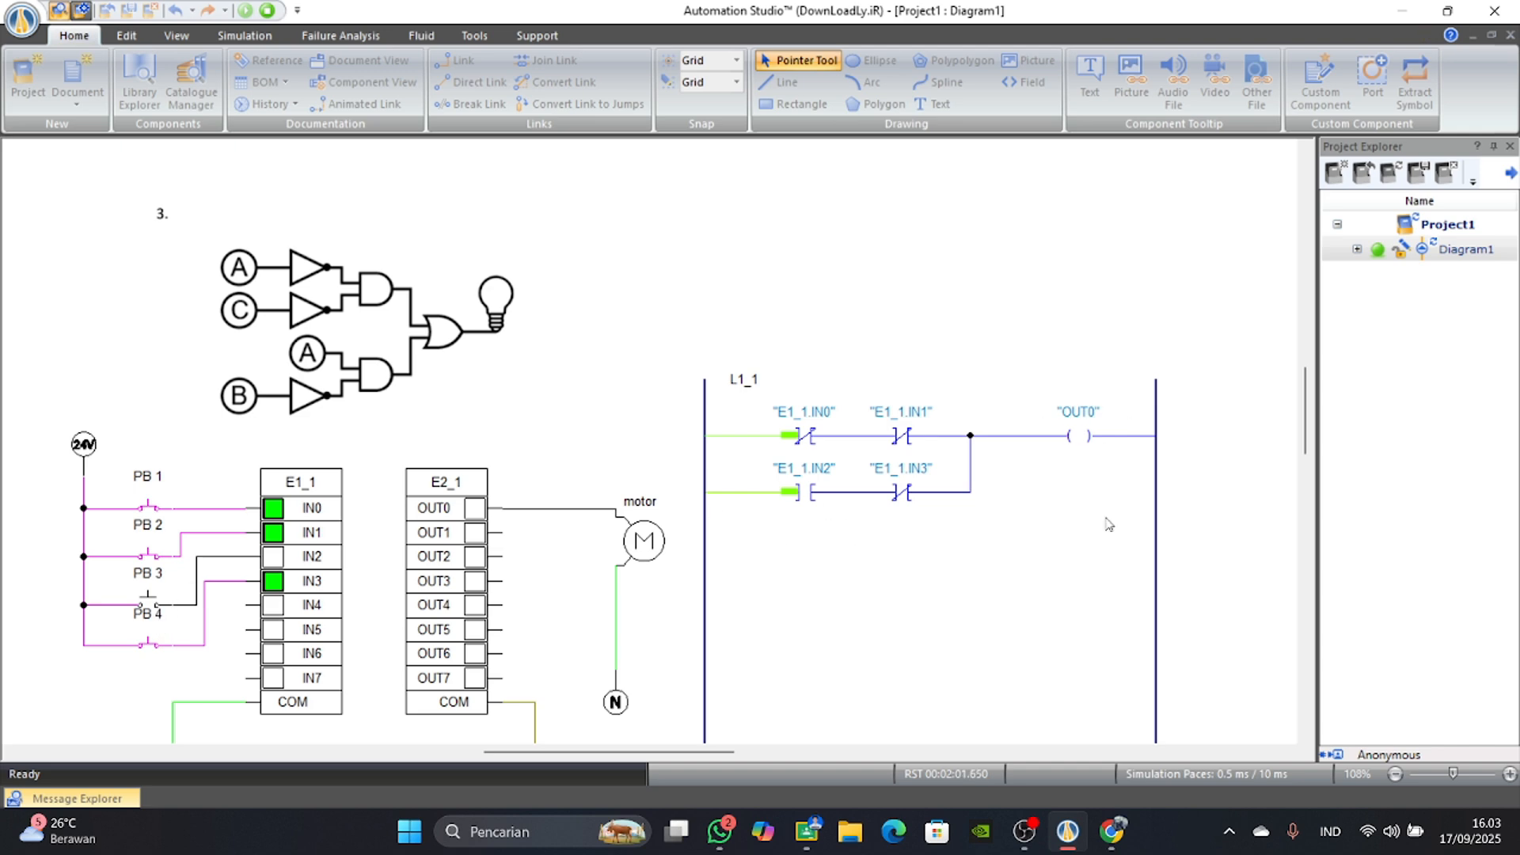
click(158, 610)
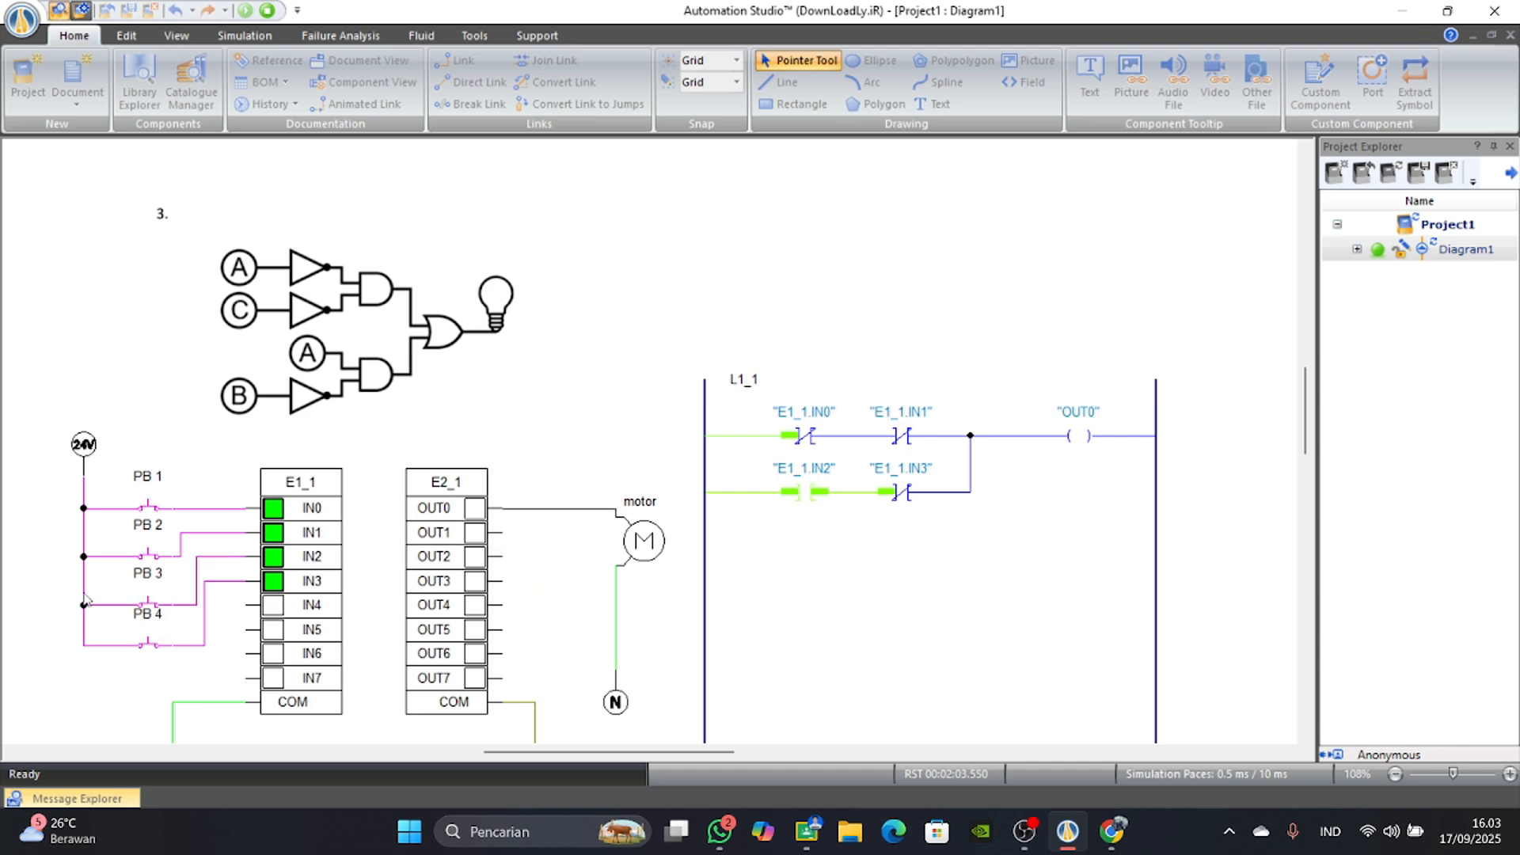
click(149, 648)
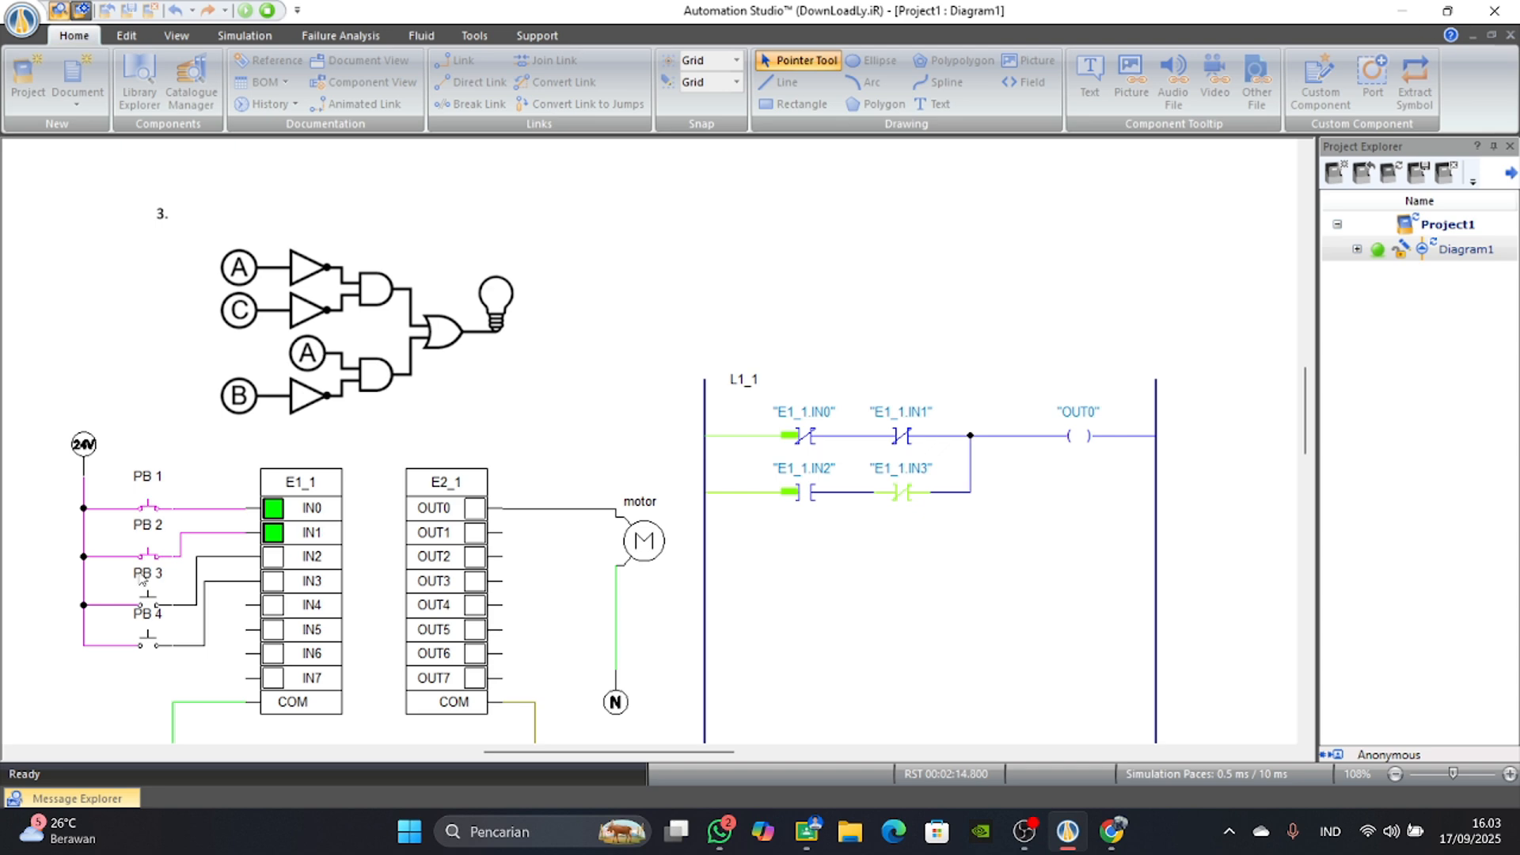
click(148, 596)
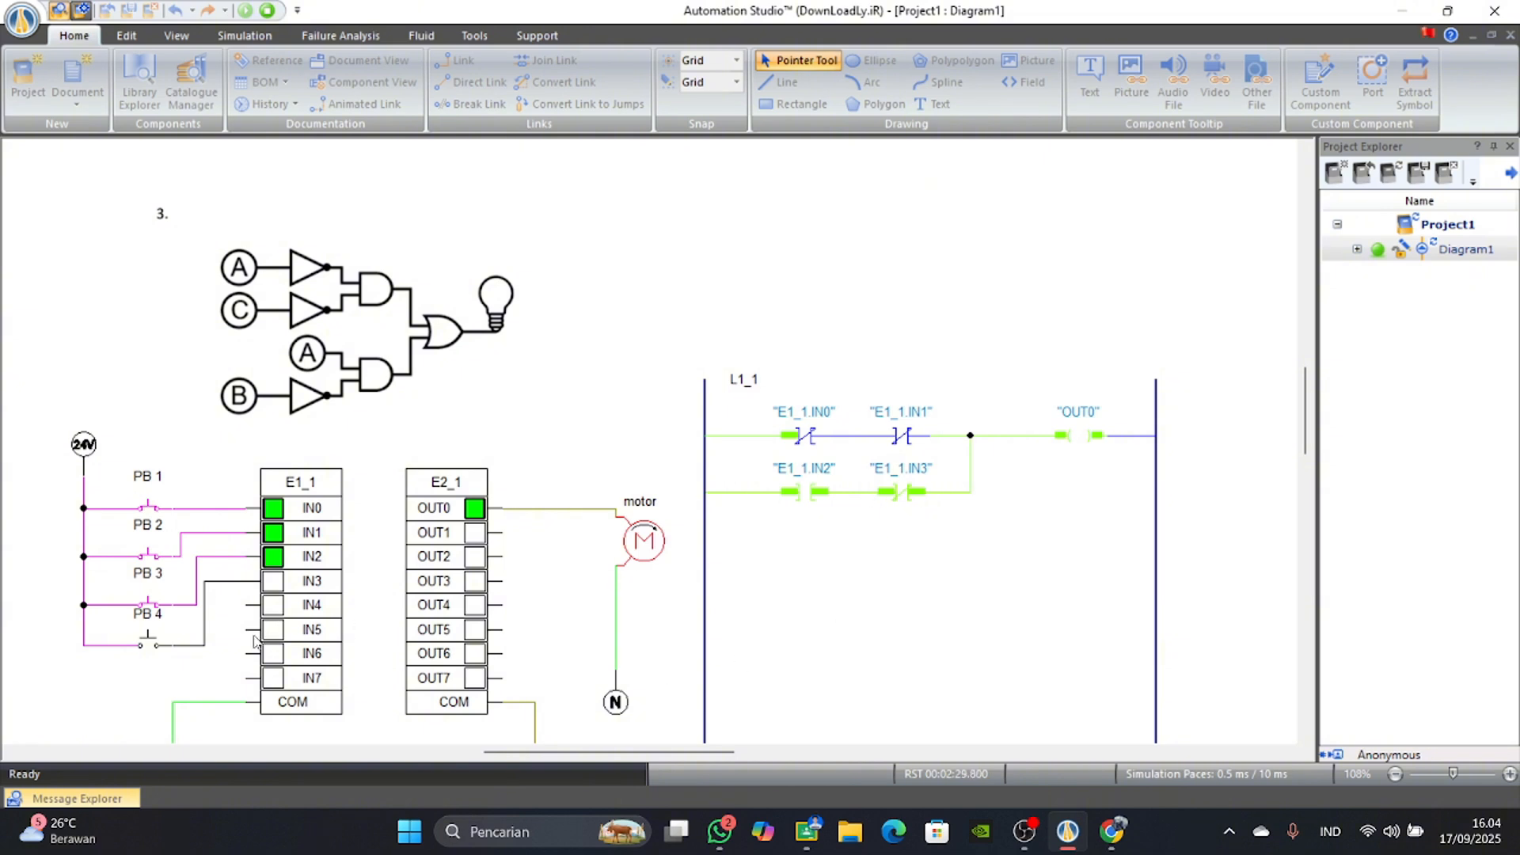
Actuate PB 4 to test all four inputs together, and release all four push buttons.
click(150, 645)
click(149, 644)
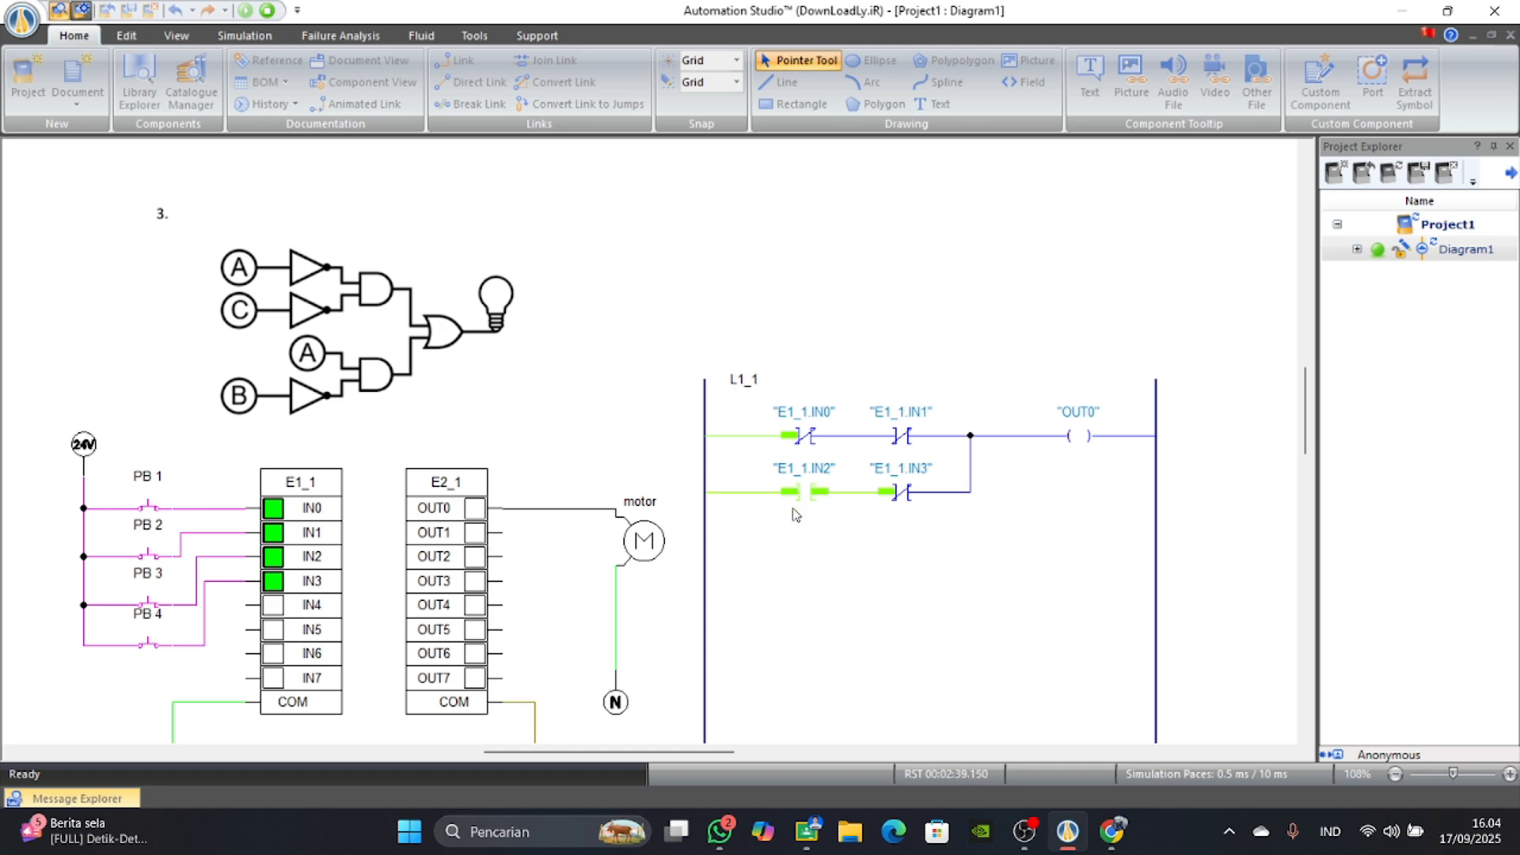
click(147, 558)
click(146, 506)
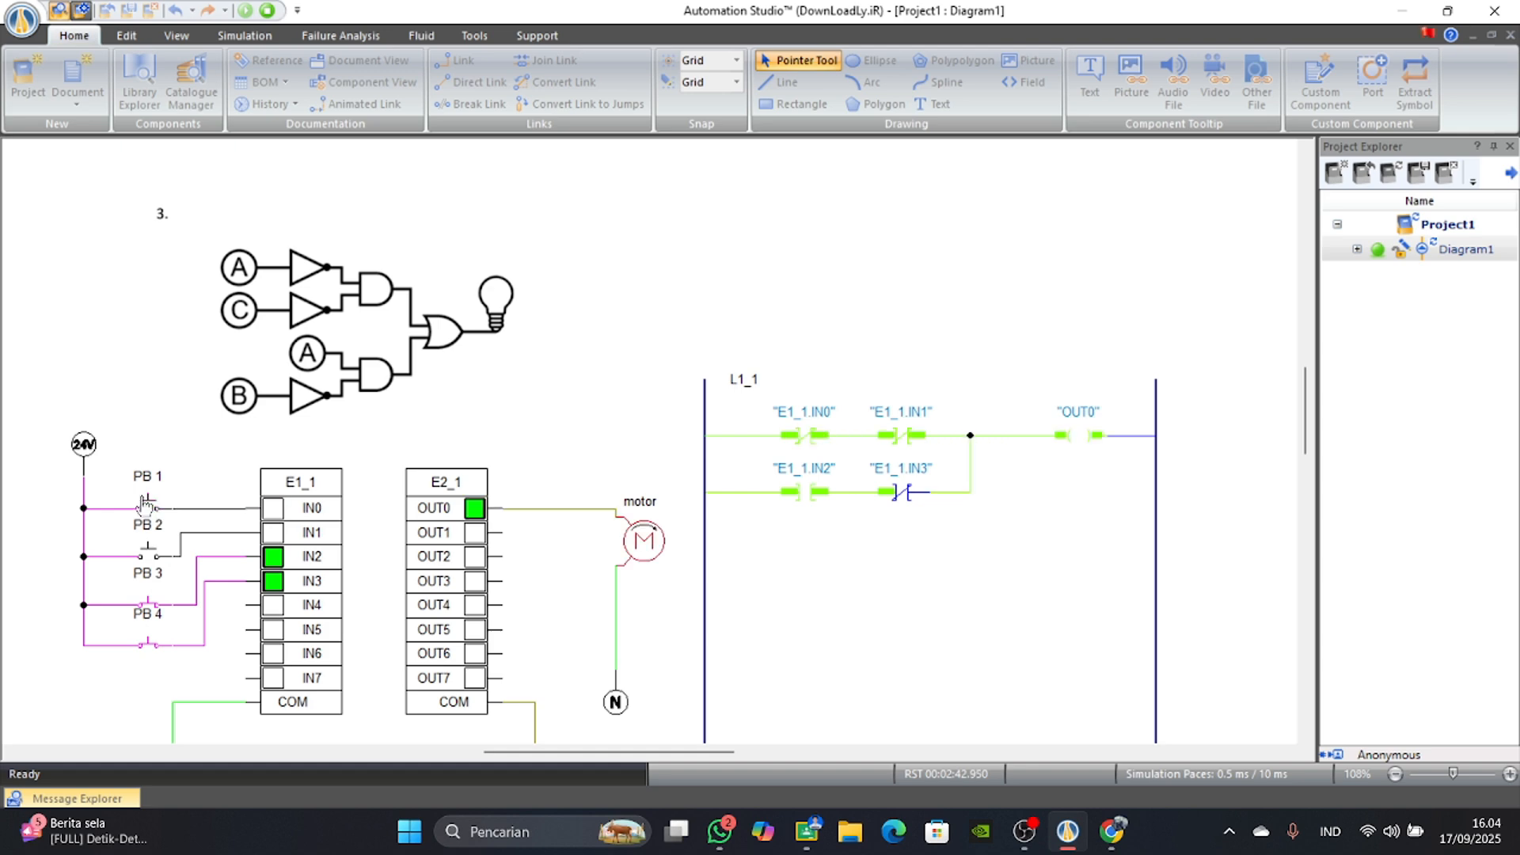
click(143, 606)
click(149, 645)
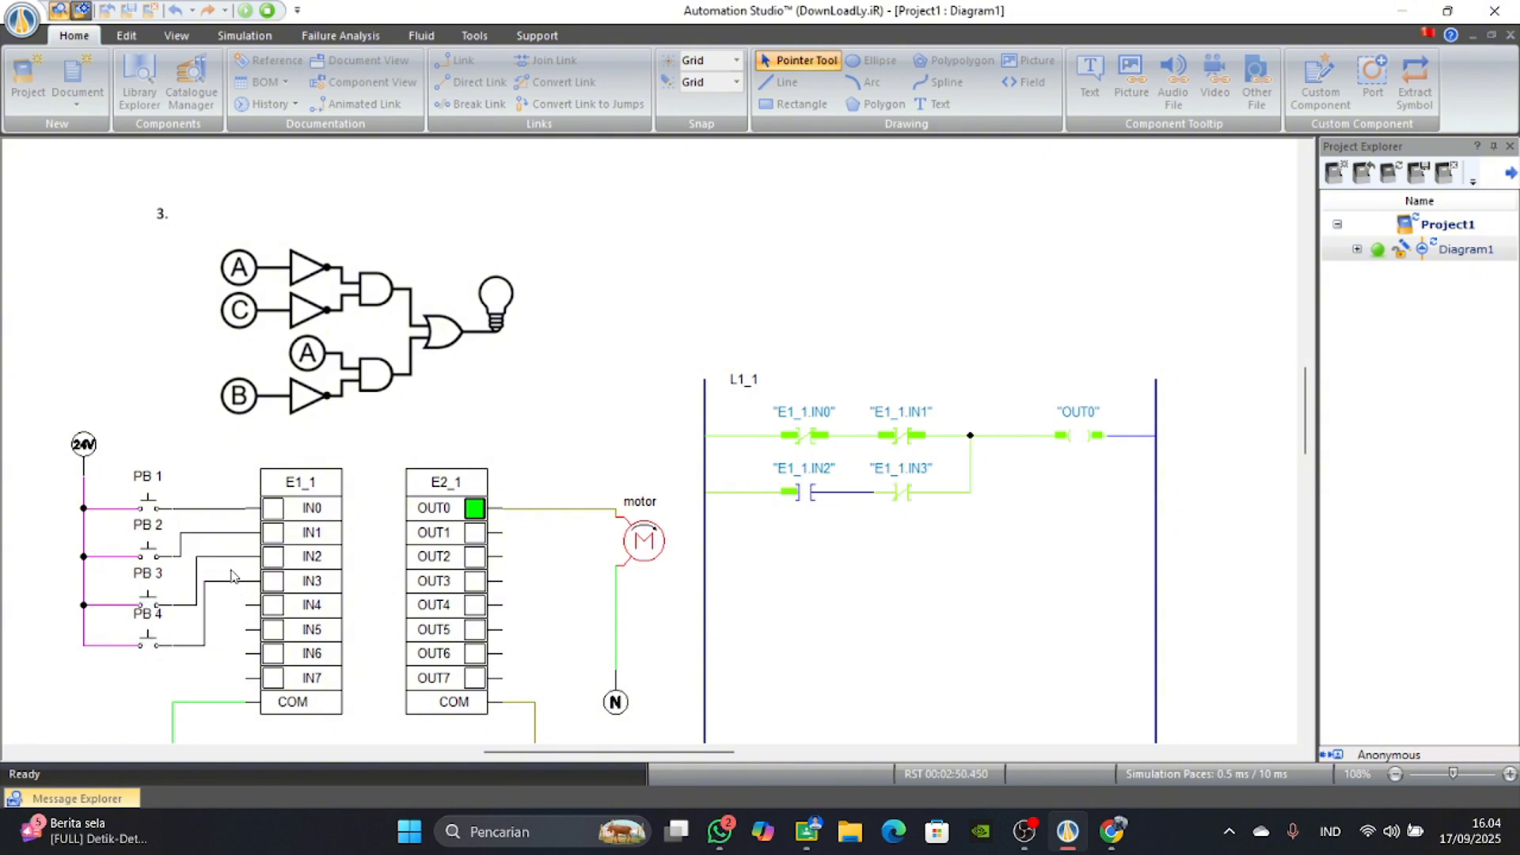
Actuate PB 1 and PB 2 together, and release PB 1 before PB 2 to test the upper branch.
click(147, 507)
click(149, 555)
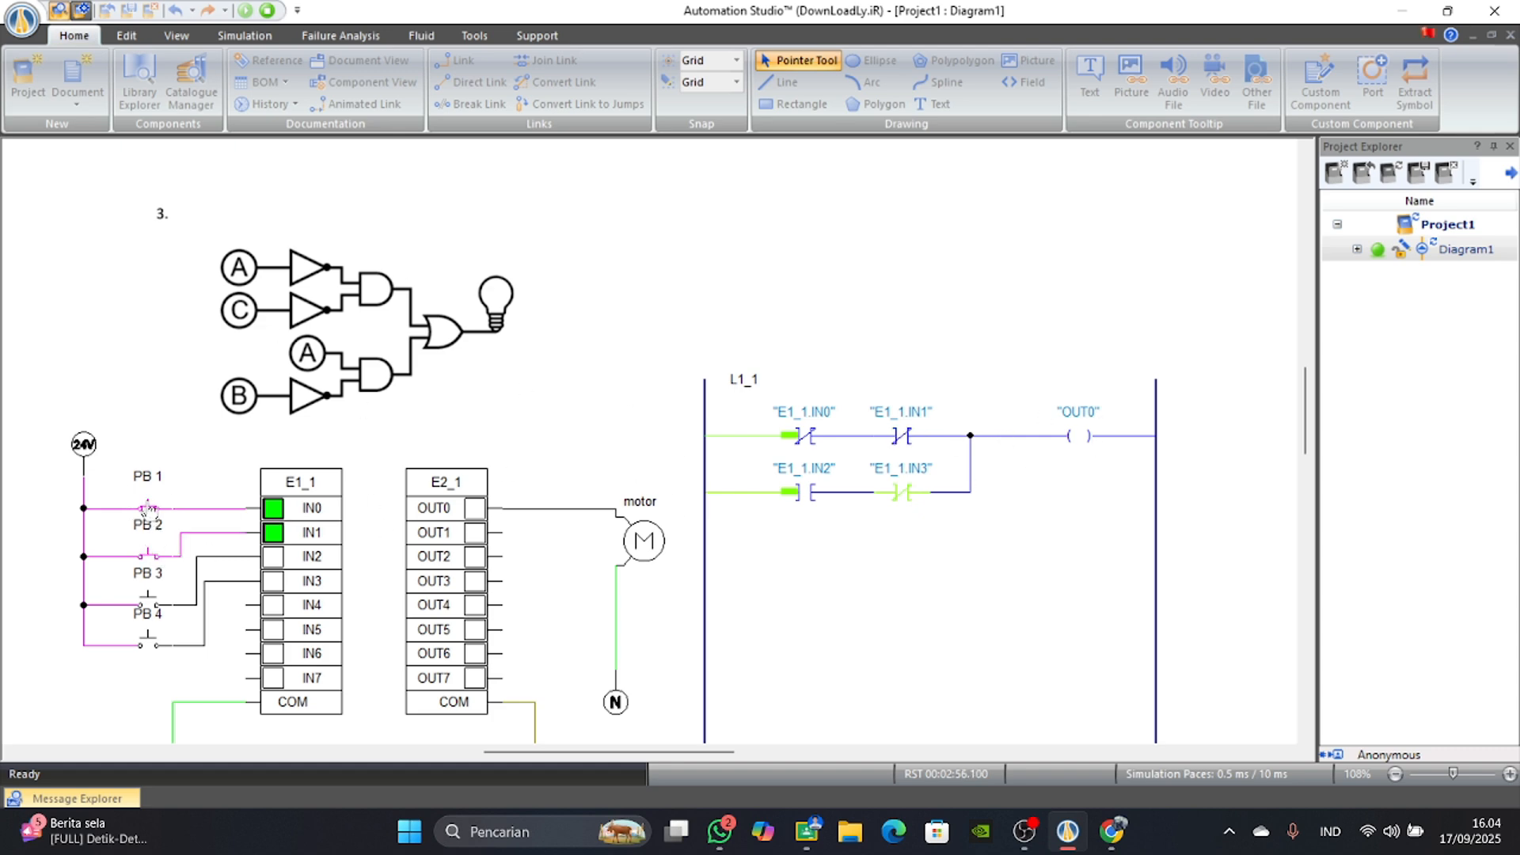
click(148, 508)
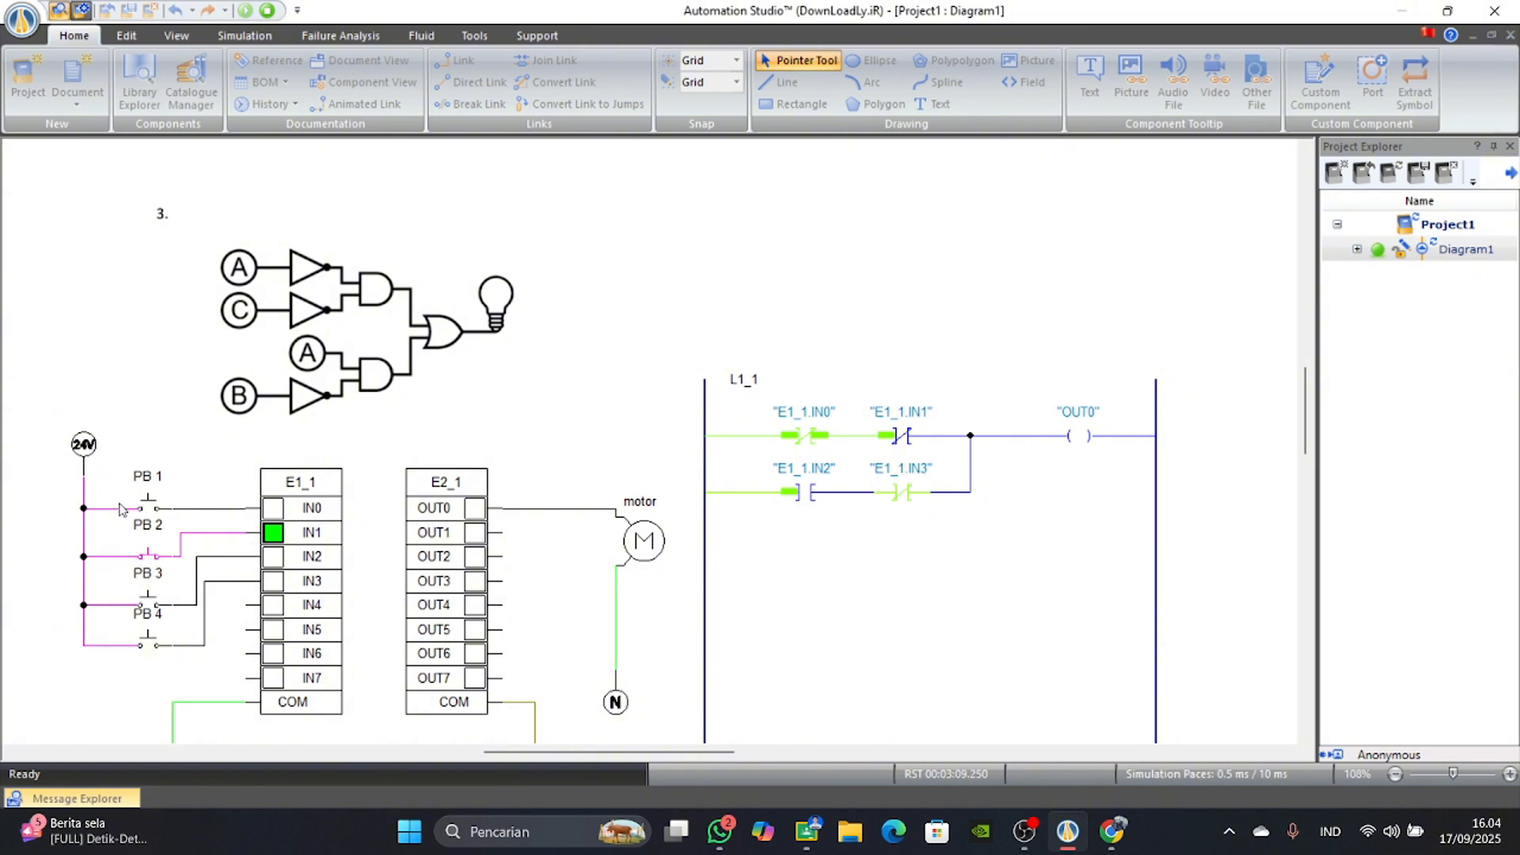
click(152, 553)
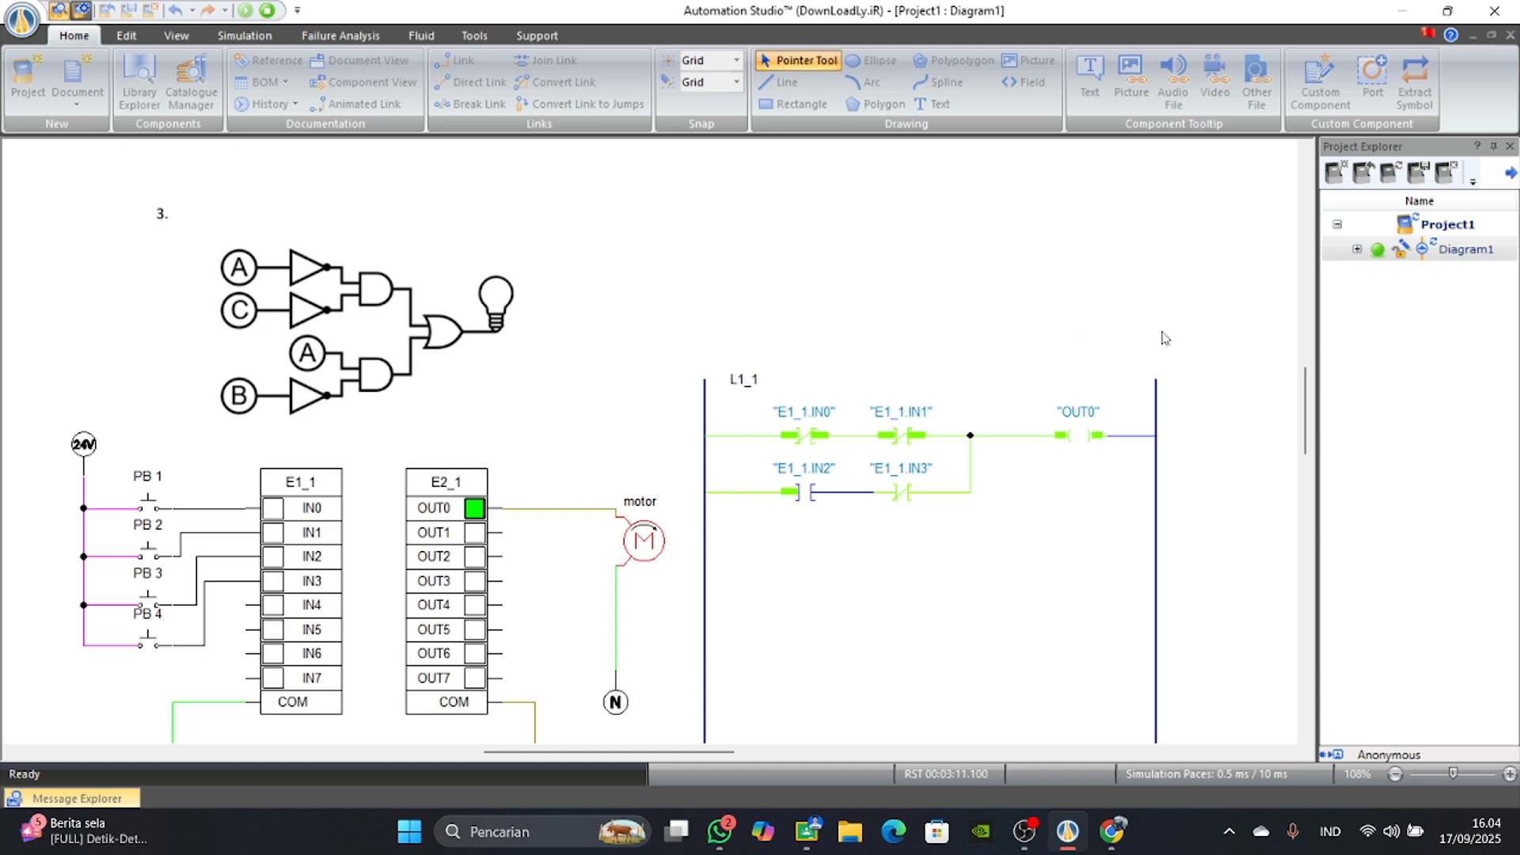
Actuate PB 2, switch PB 1 on and off against it, and release both to check the upper AND gate combinations.
click(151, 552)
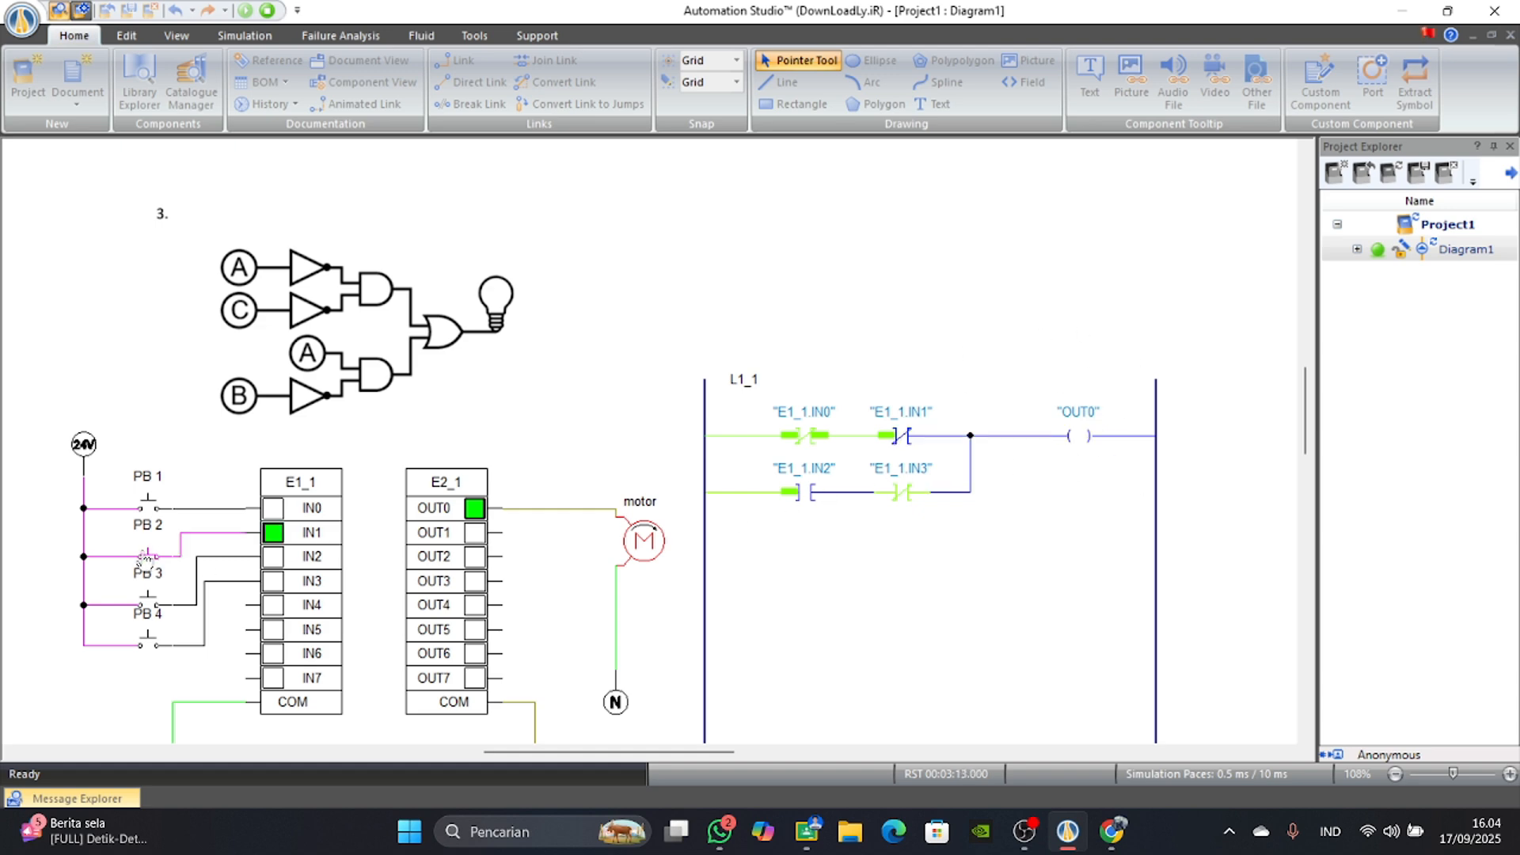
click(151, 506)
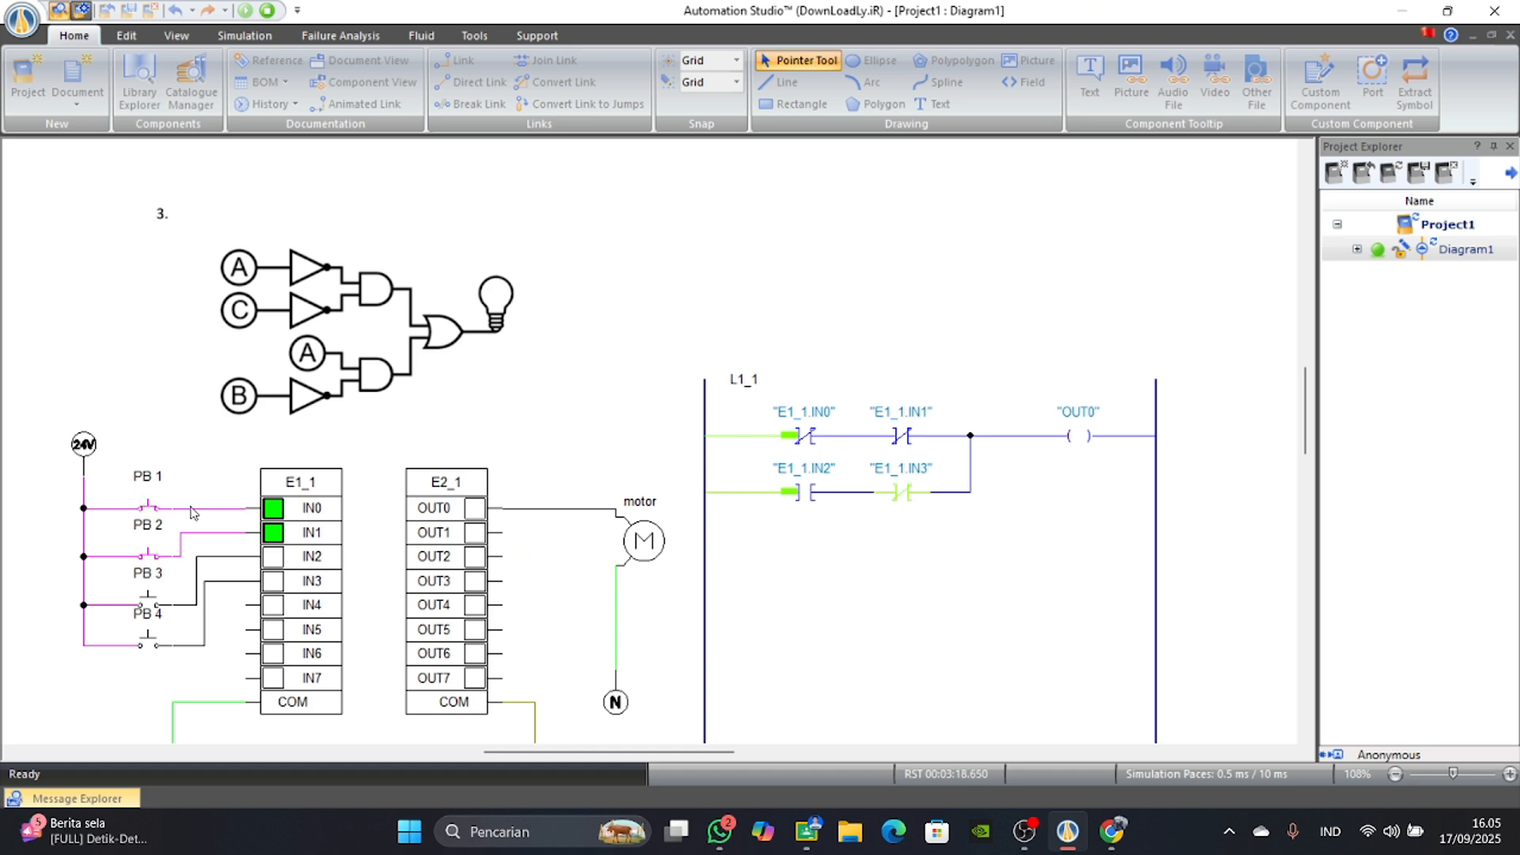
click(147, 511)
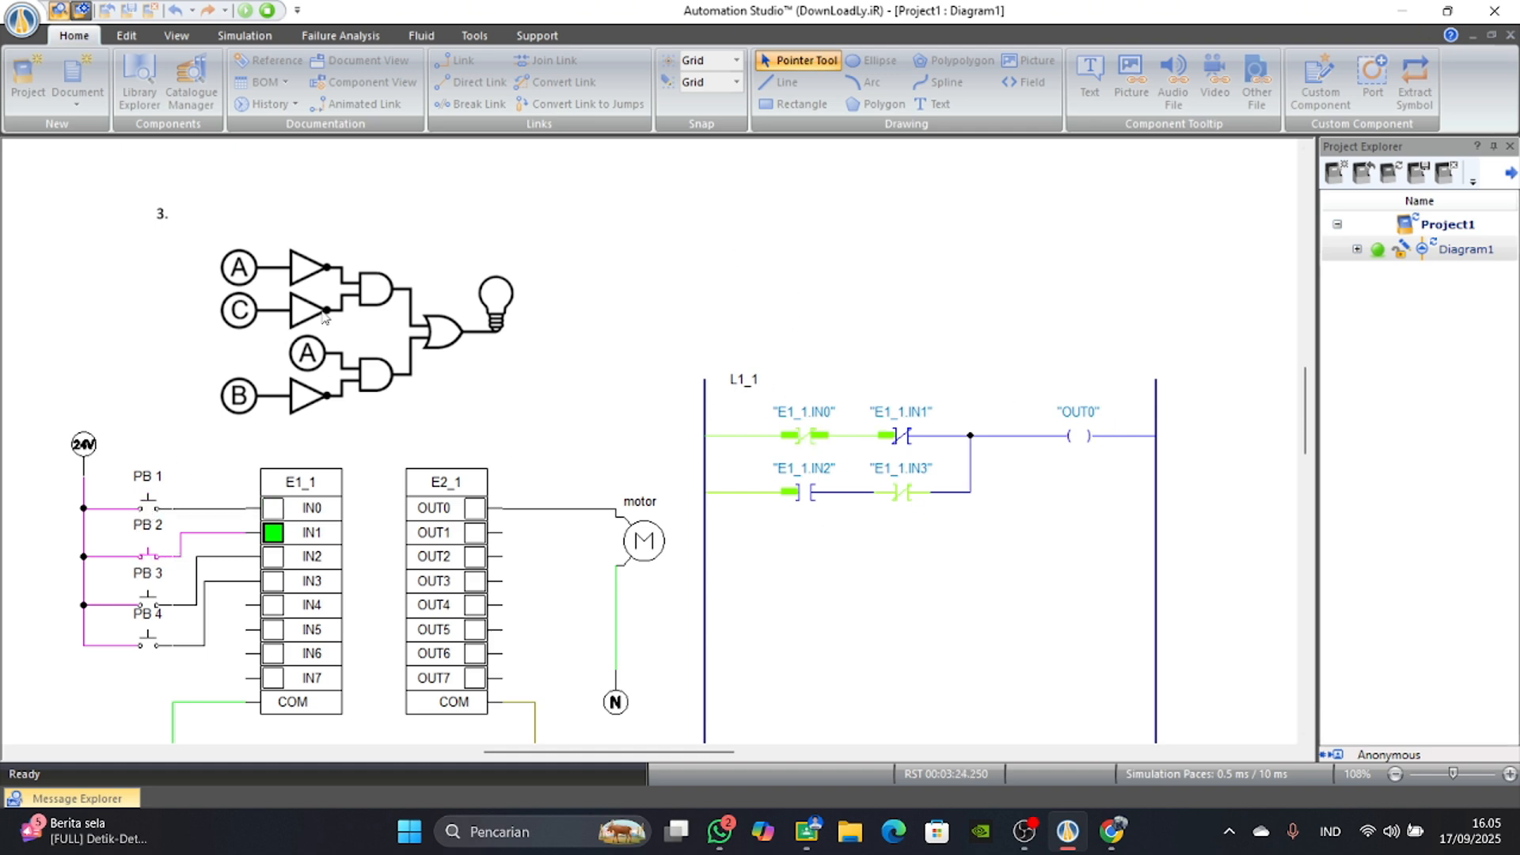
click(152, 508)
click(152, 507)
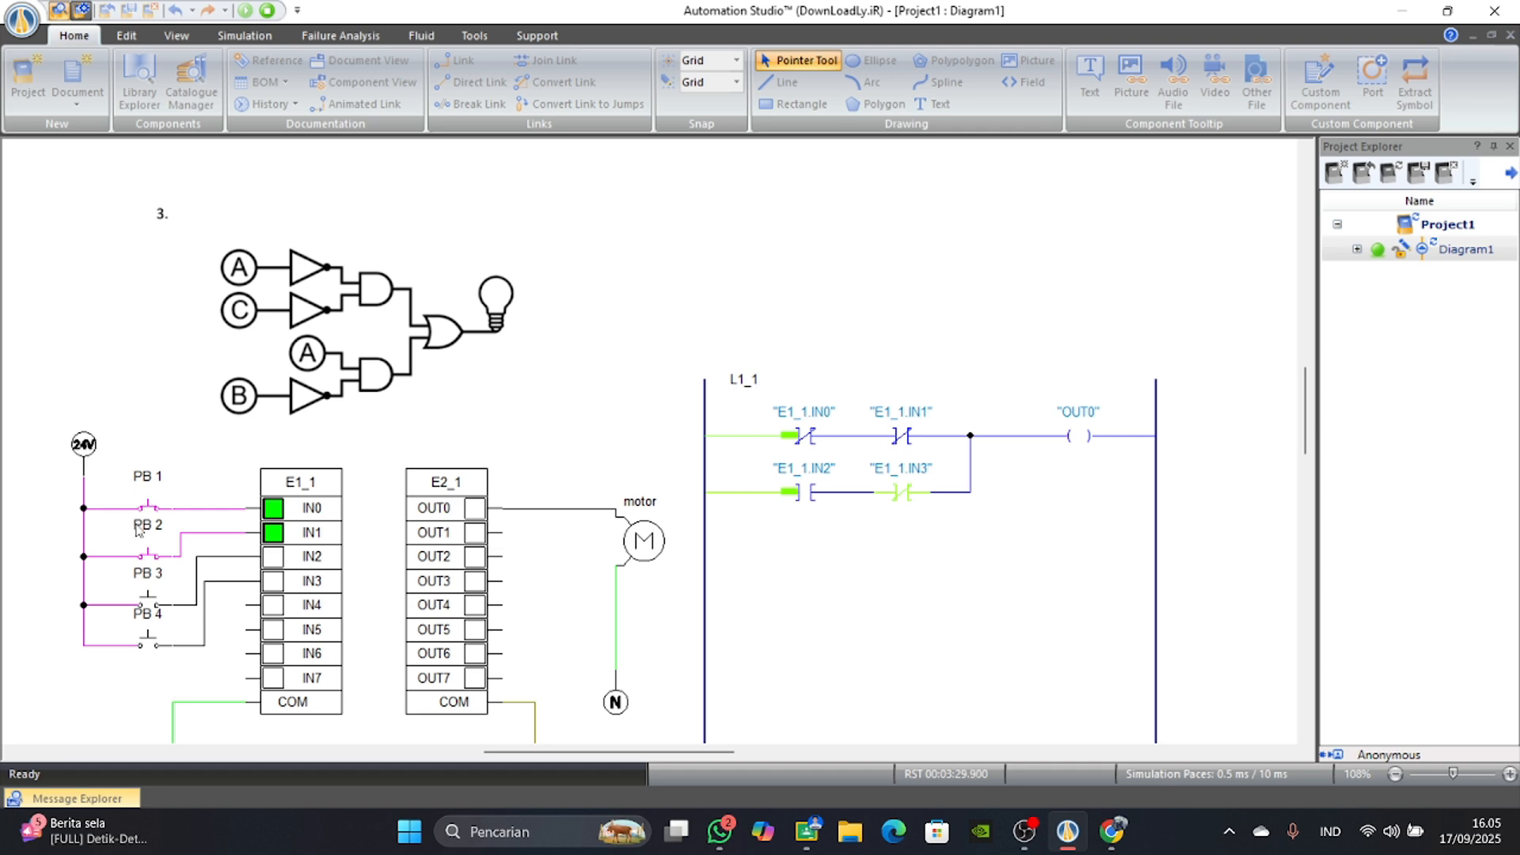
click(152, 554)
click(135, 508)
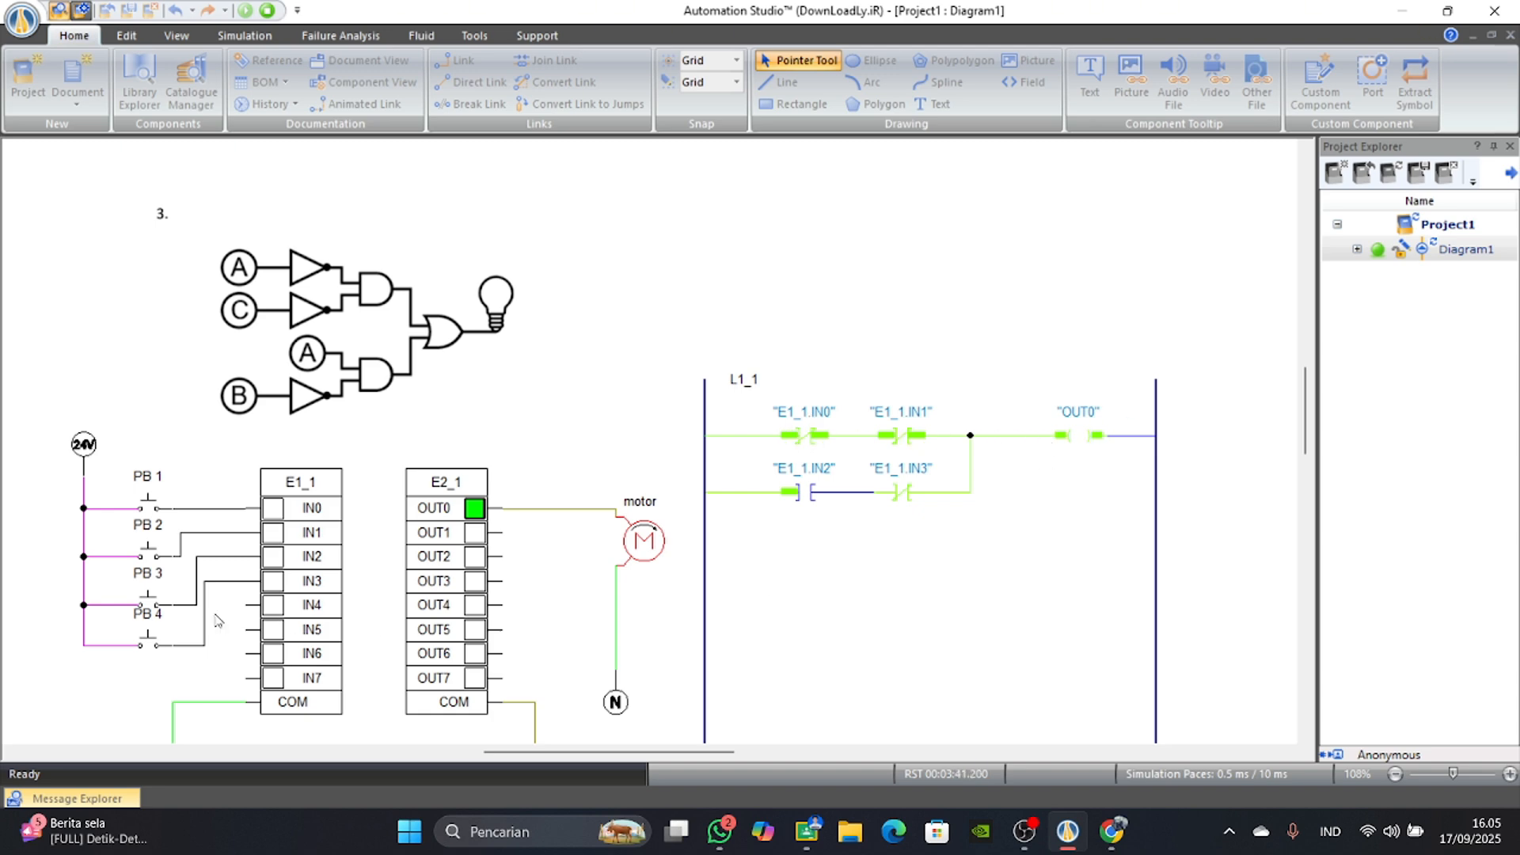
Repeat the upper branch test by holding PB 2 actuated while toggling PB 1, and release both push buttons.
click(149, 549)
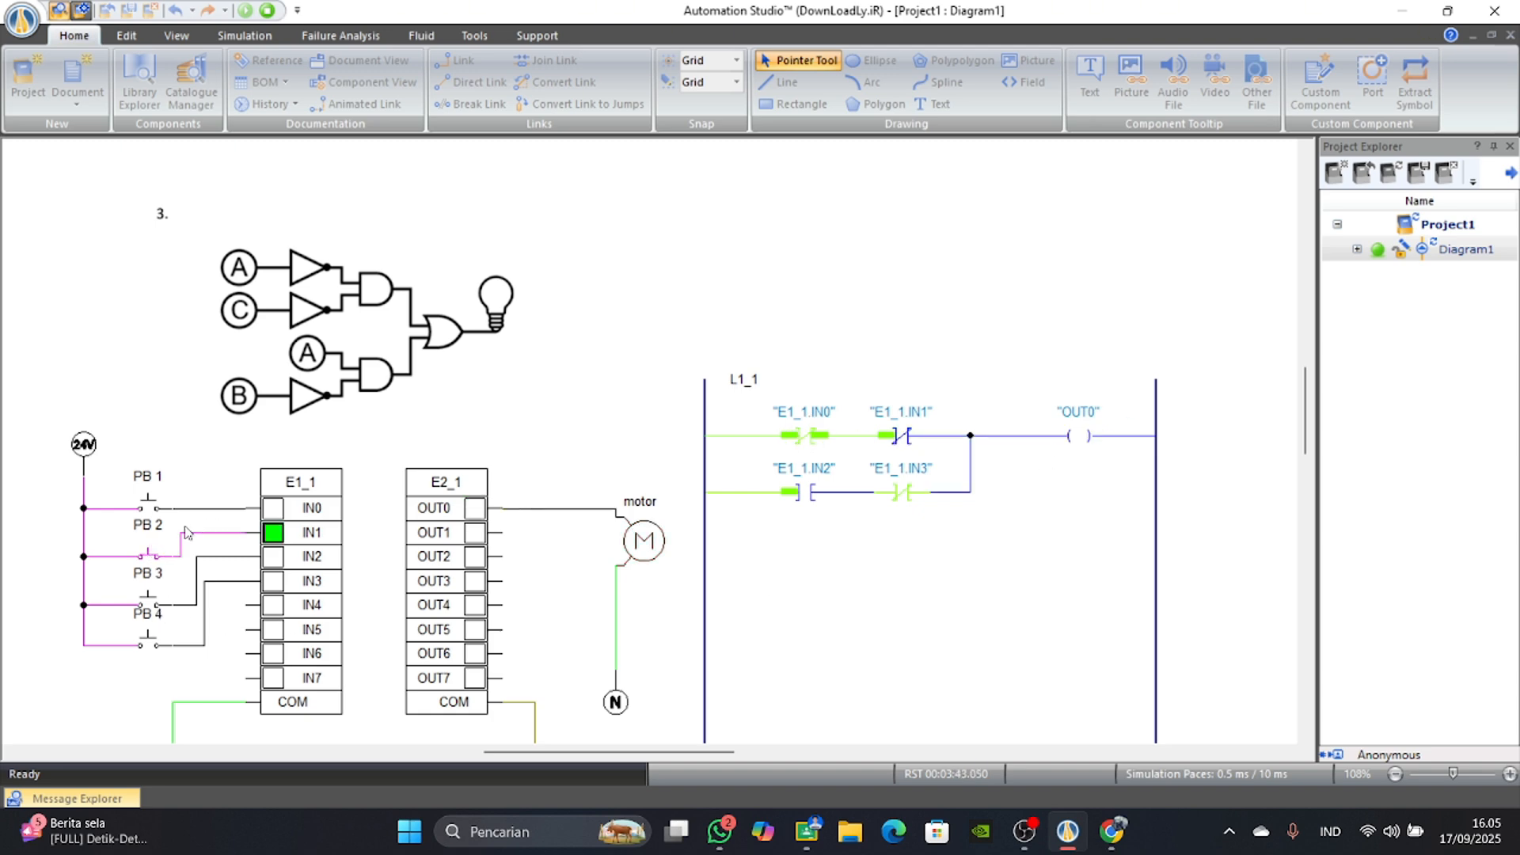
click(157, 514)
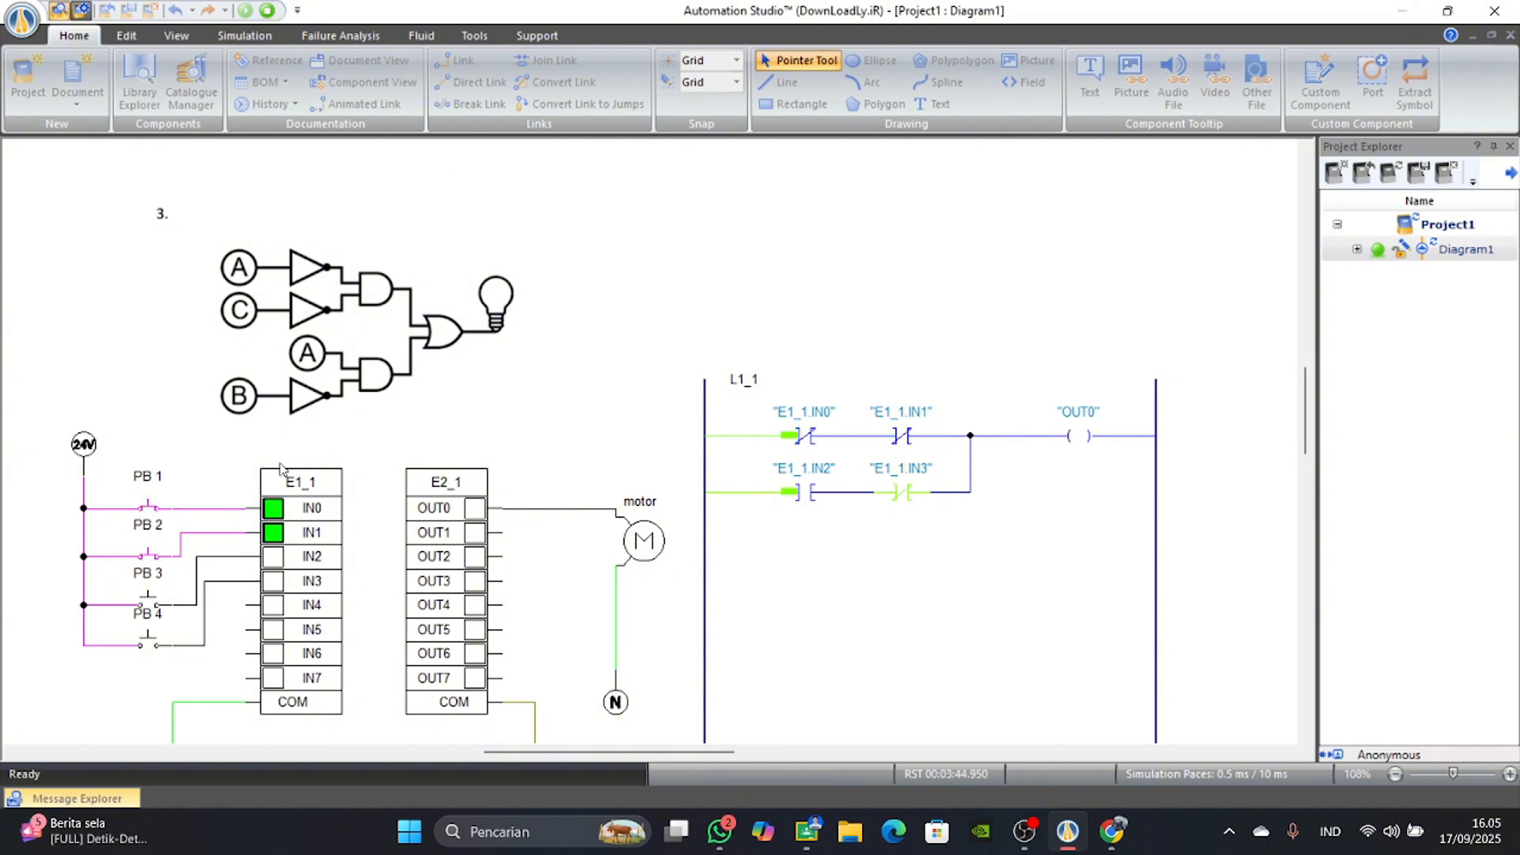
click(148, 508)
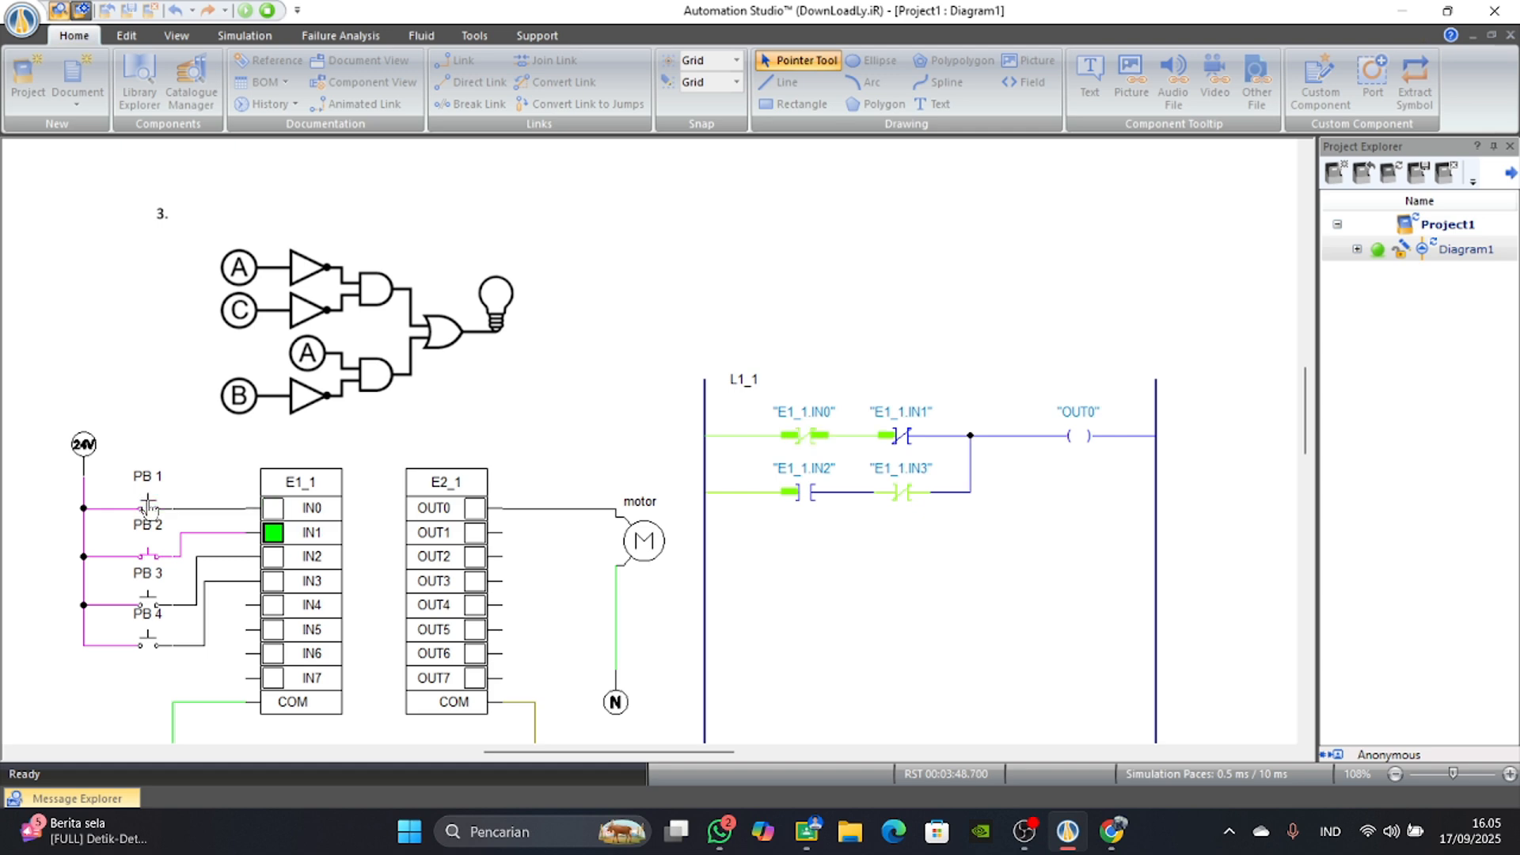
click(148, 508)
click(148, 507)
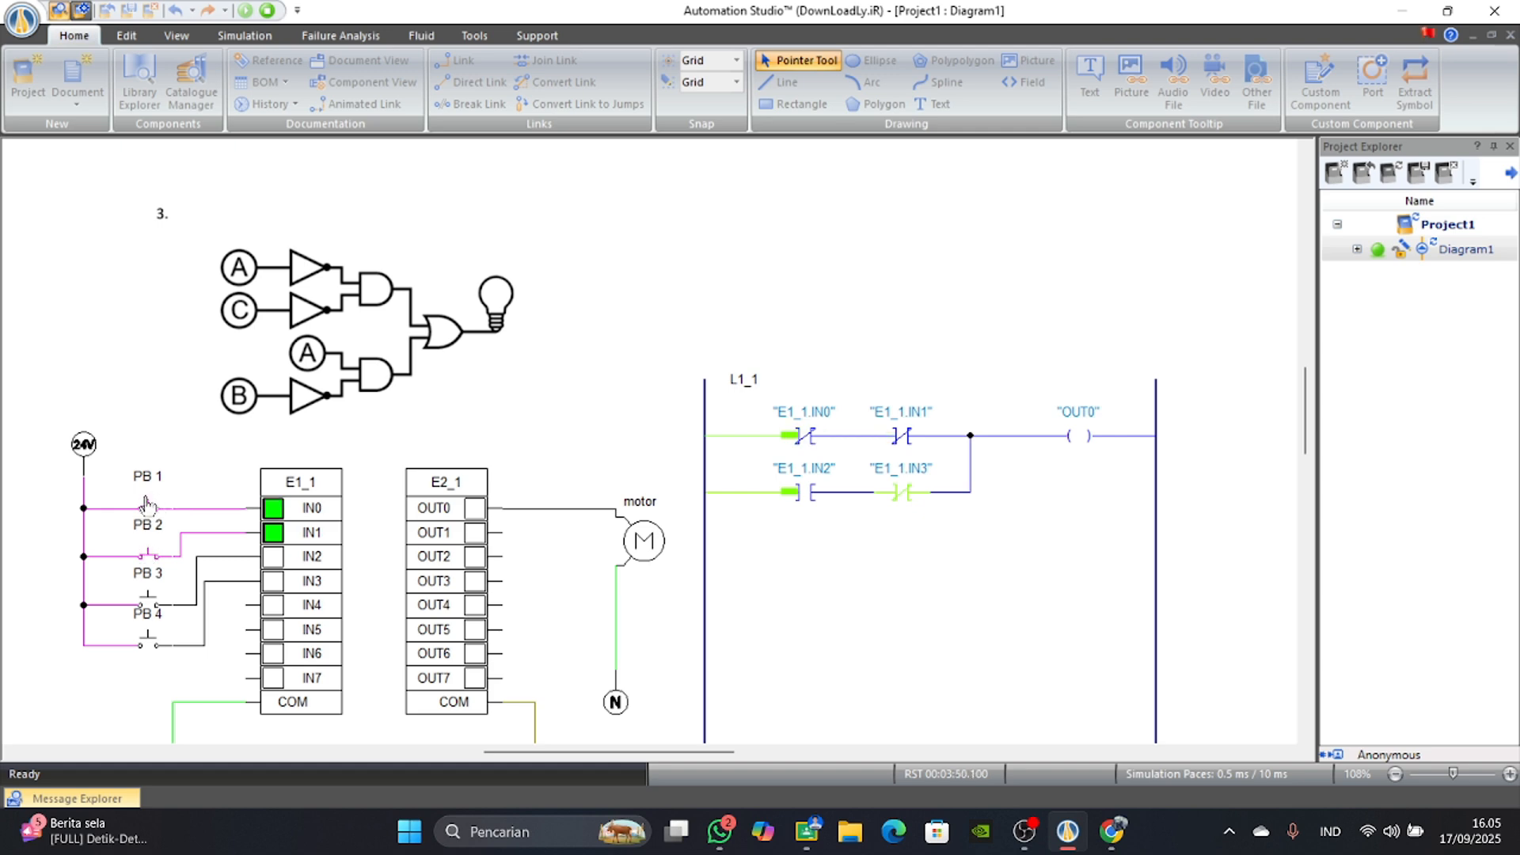
click(142, 555)
click(150, 509)
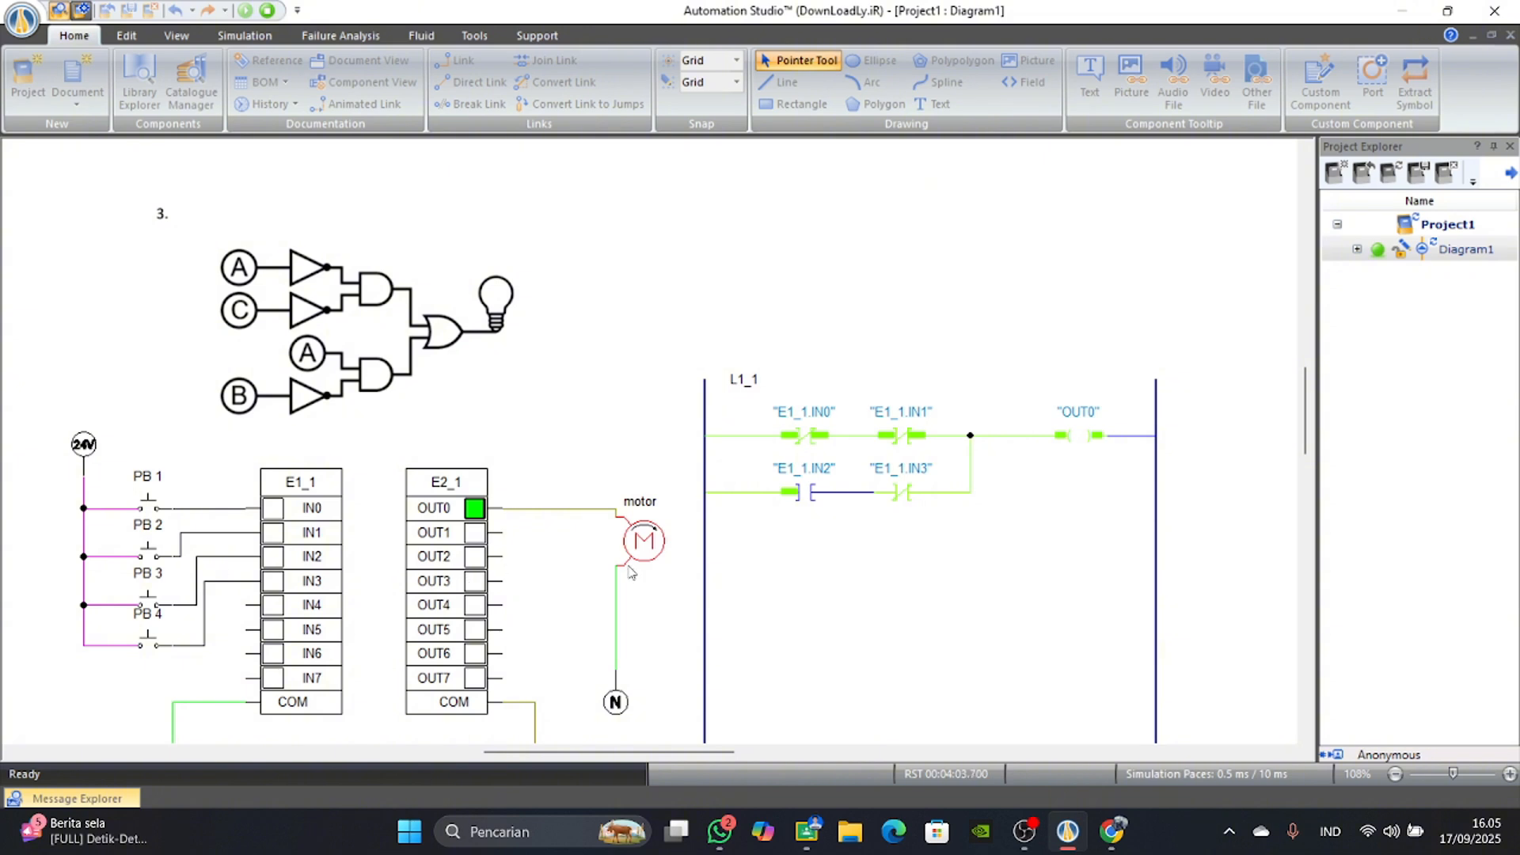
Actuate PB 2 and PB 1, toggle PB 3, and actuate PB 4 to test the lower branch with the upper one open.
click(150, 553)
click(149, 507)
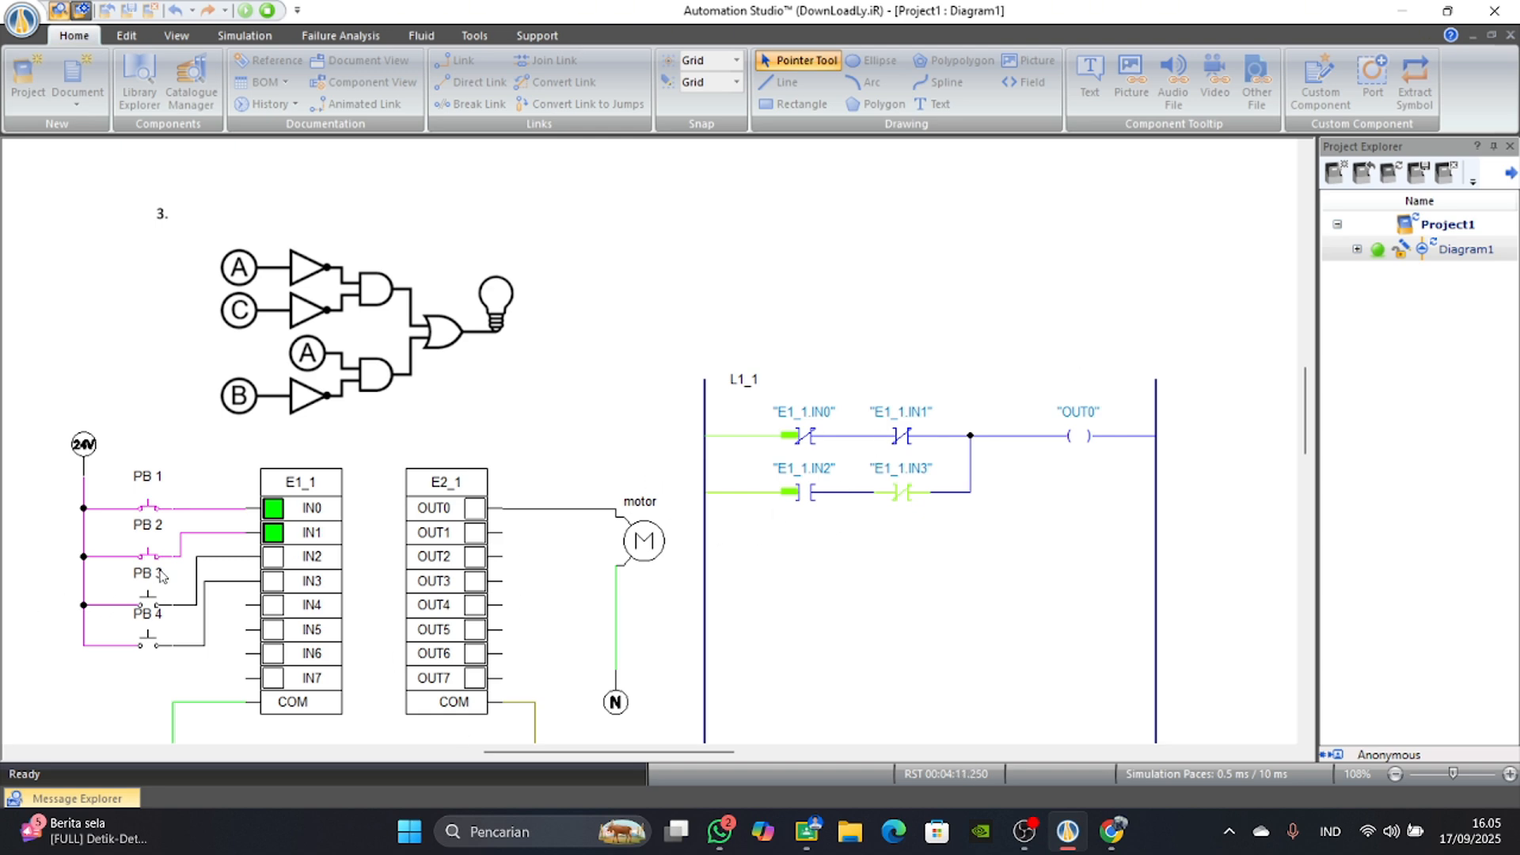
click(152, 605)
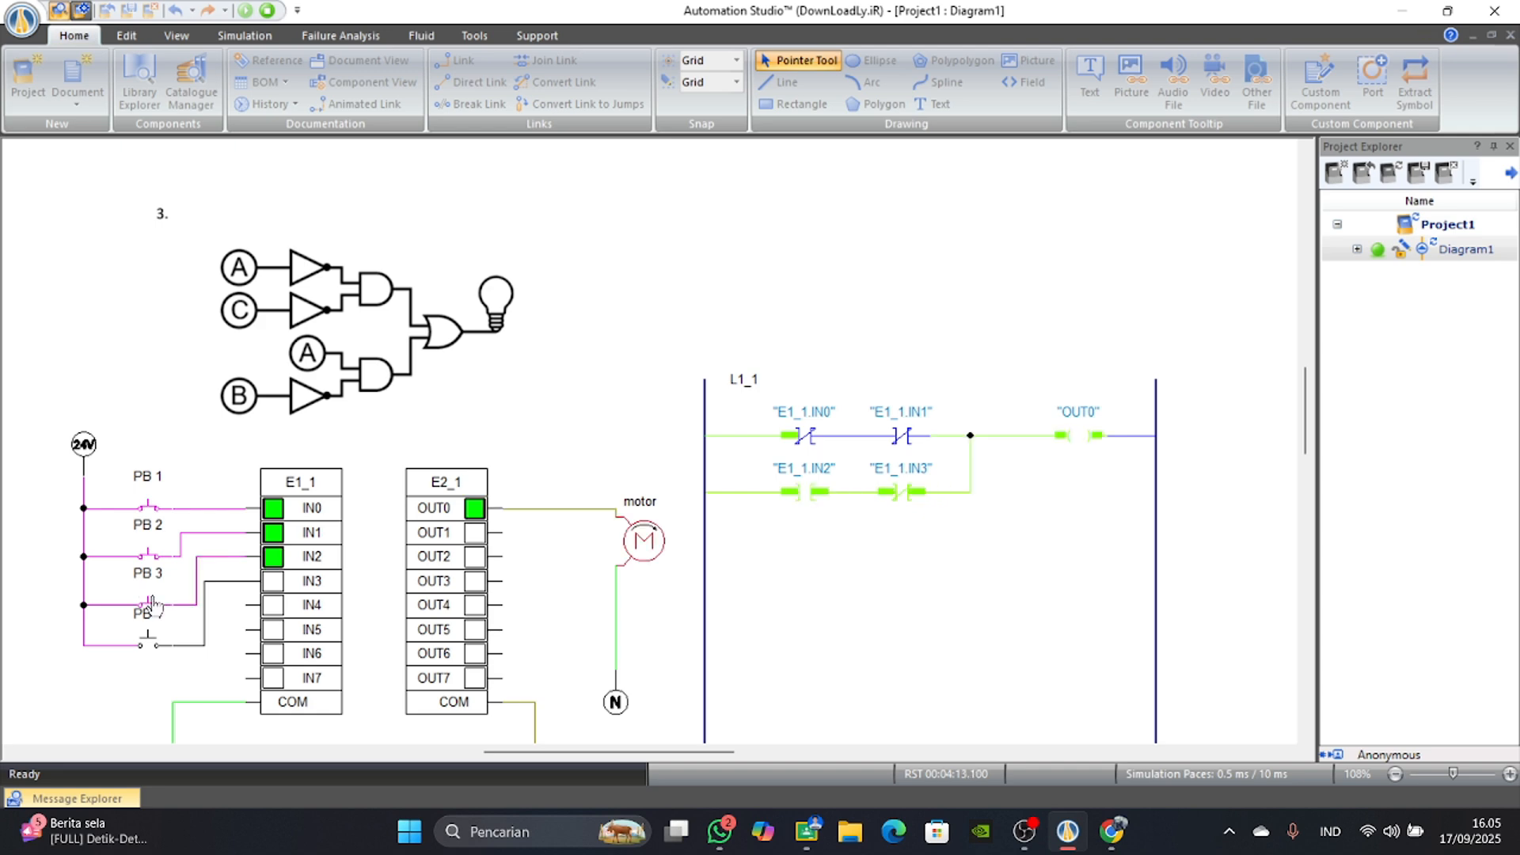
click(148, 605)
click(146, 602)
click(153, 649)
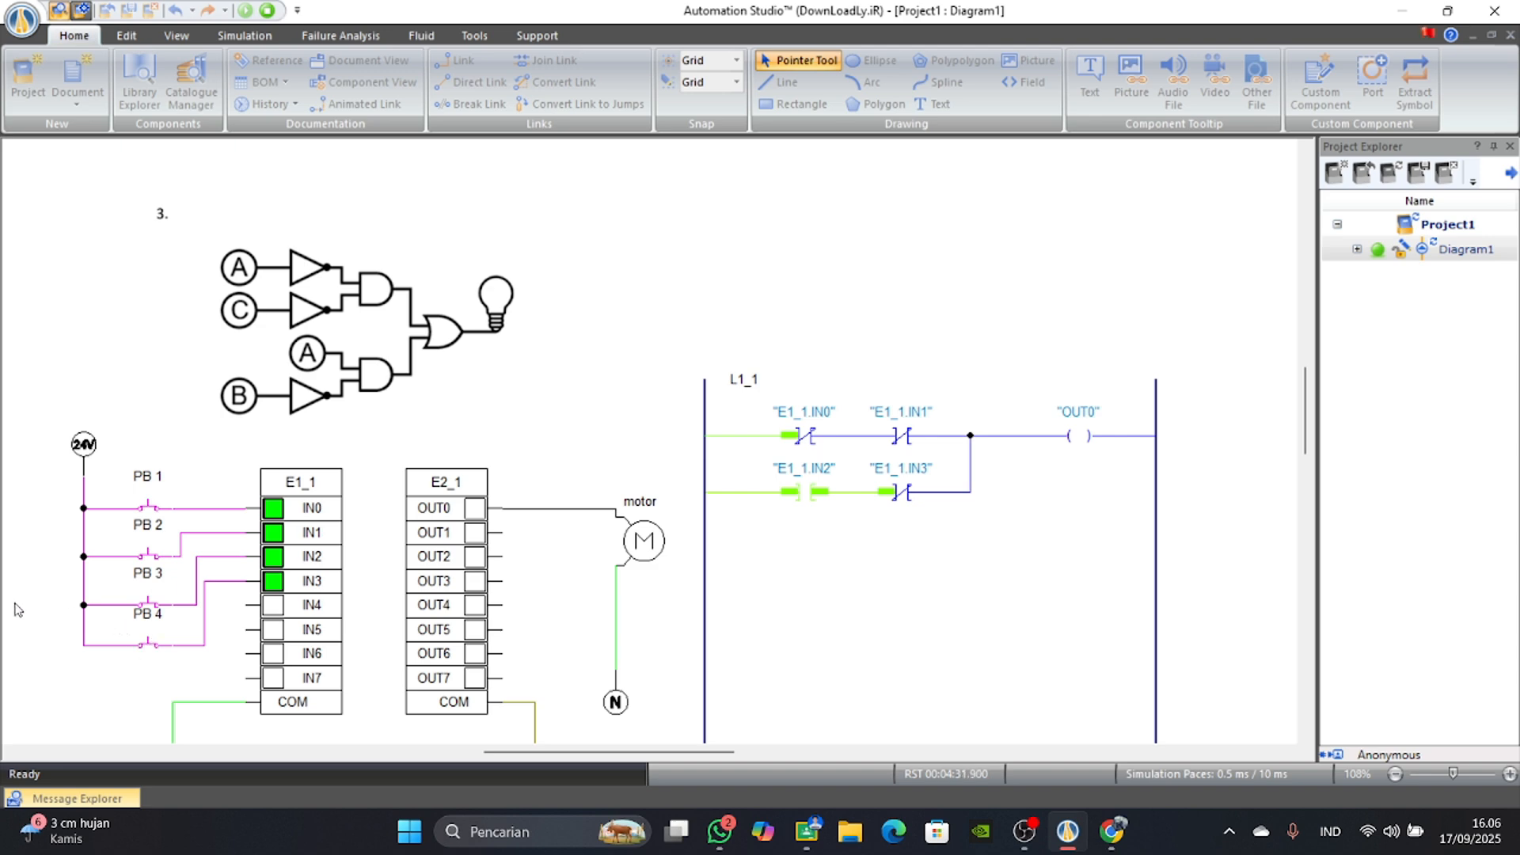
Review the AND, OR and NOT gate truth tables on the Dicoding page in Chrome, and return to the Automation Studio simulation.
click(1111, 831)
scroll(743, 633, down, 2)
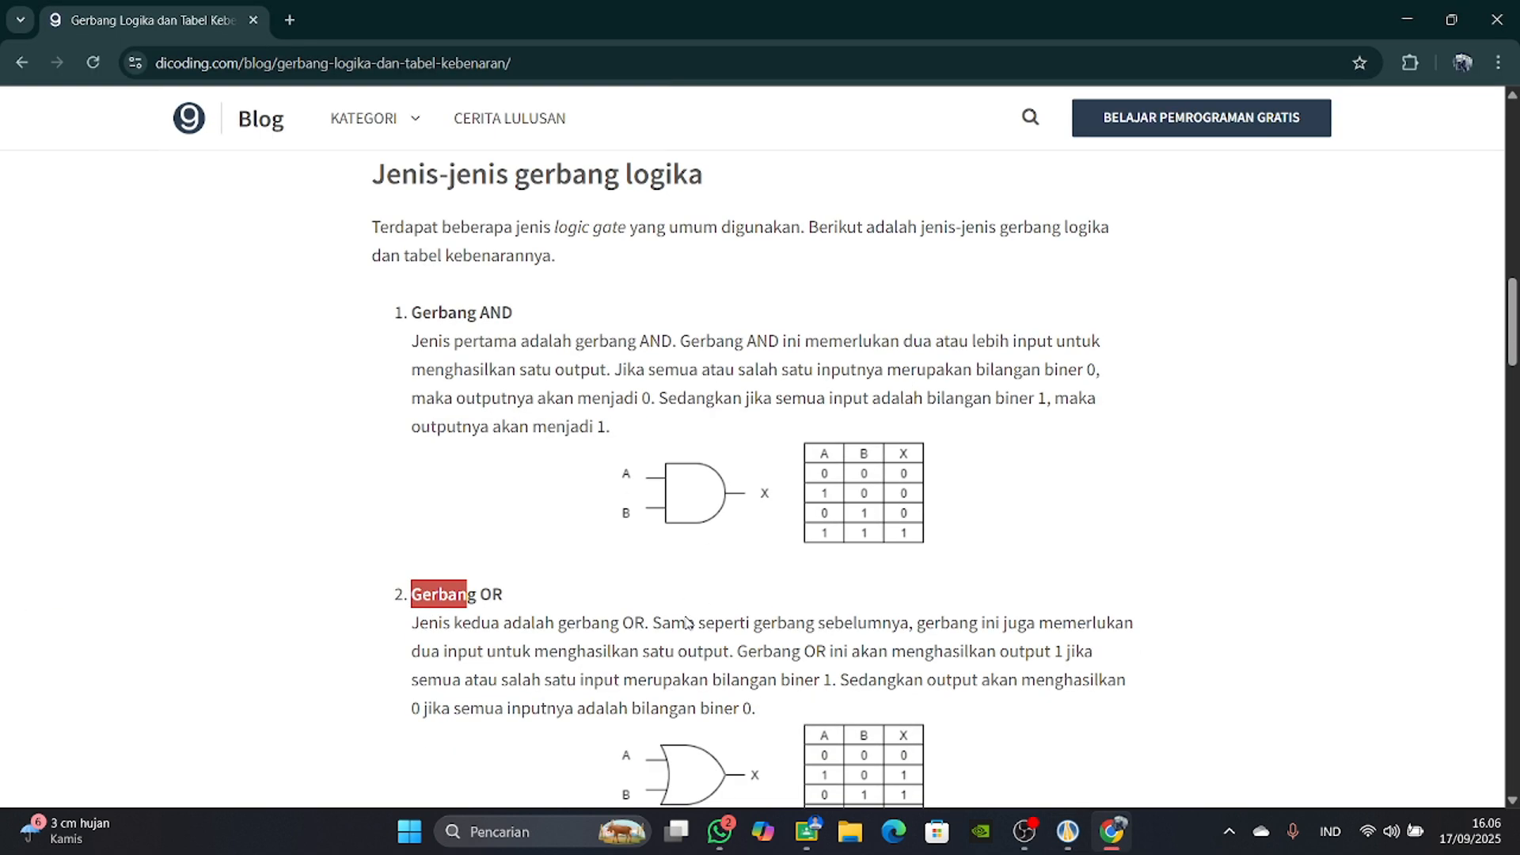
scroll(742, 634, down, 1)
scroll(582, 554, down, 5)
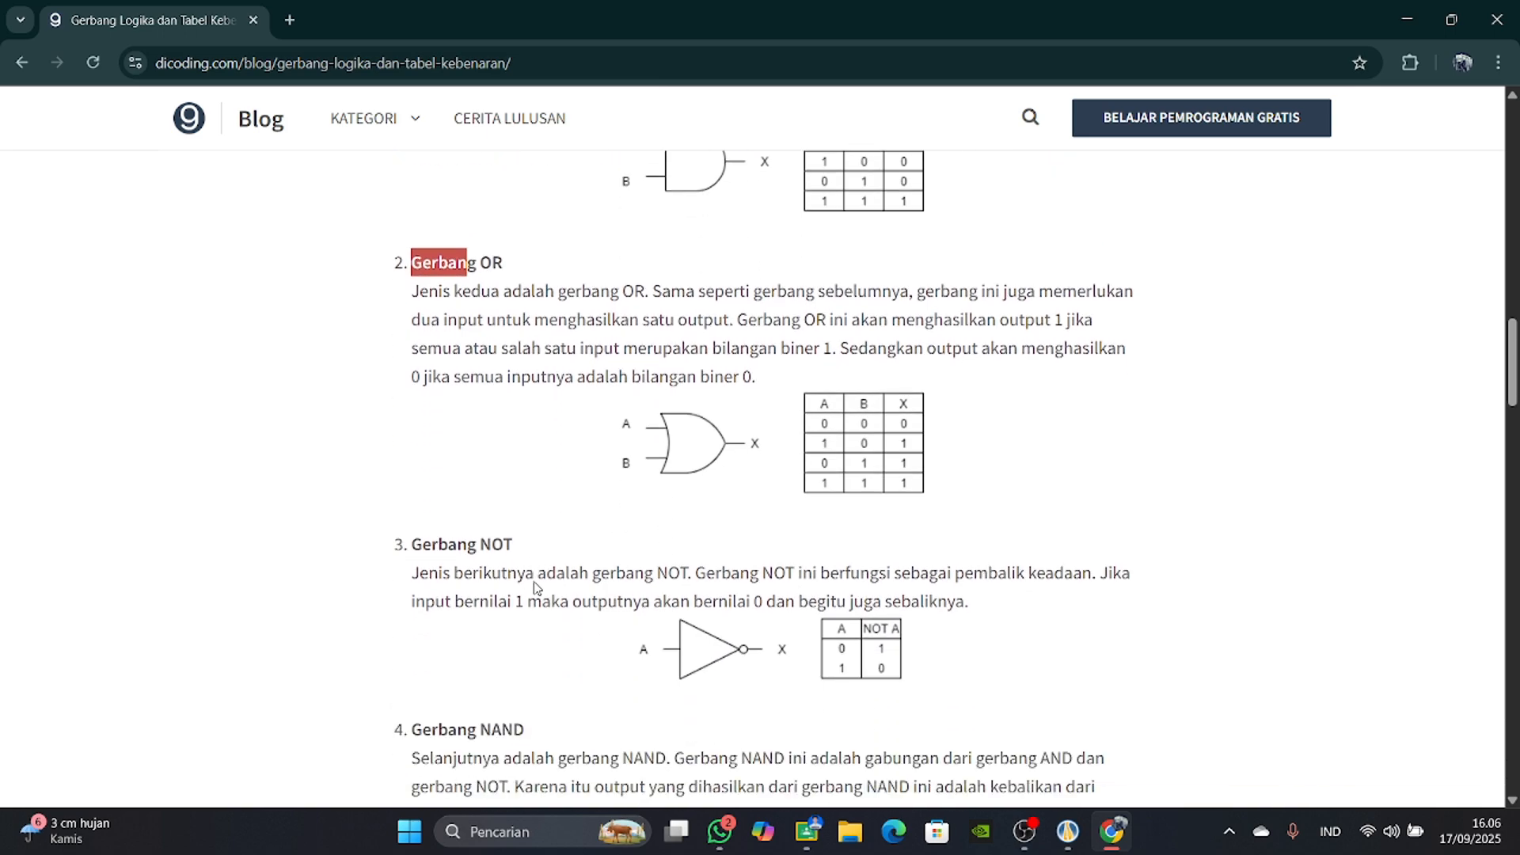
scroll(554, 416, up, 1)
scroll(557, 417, up, 8)
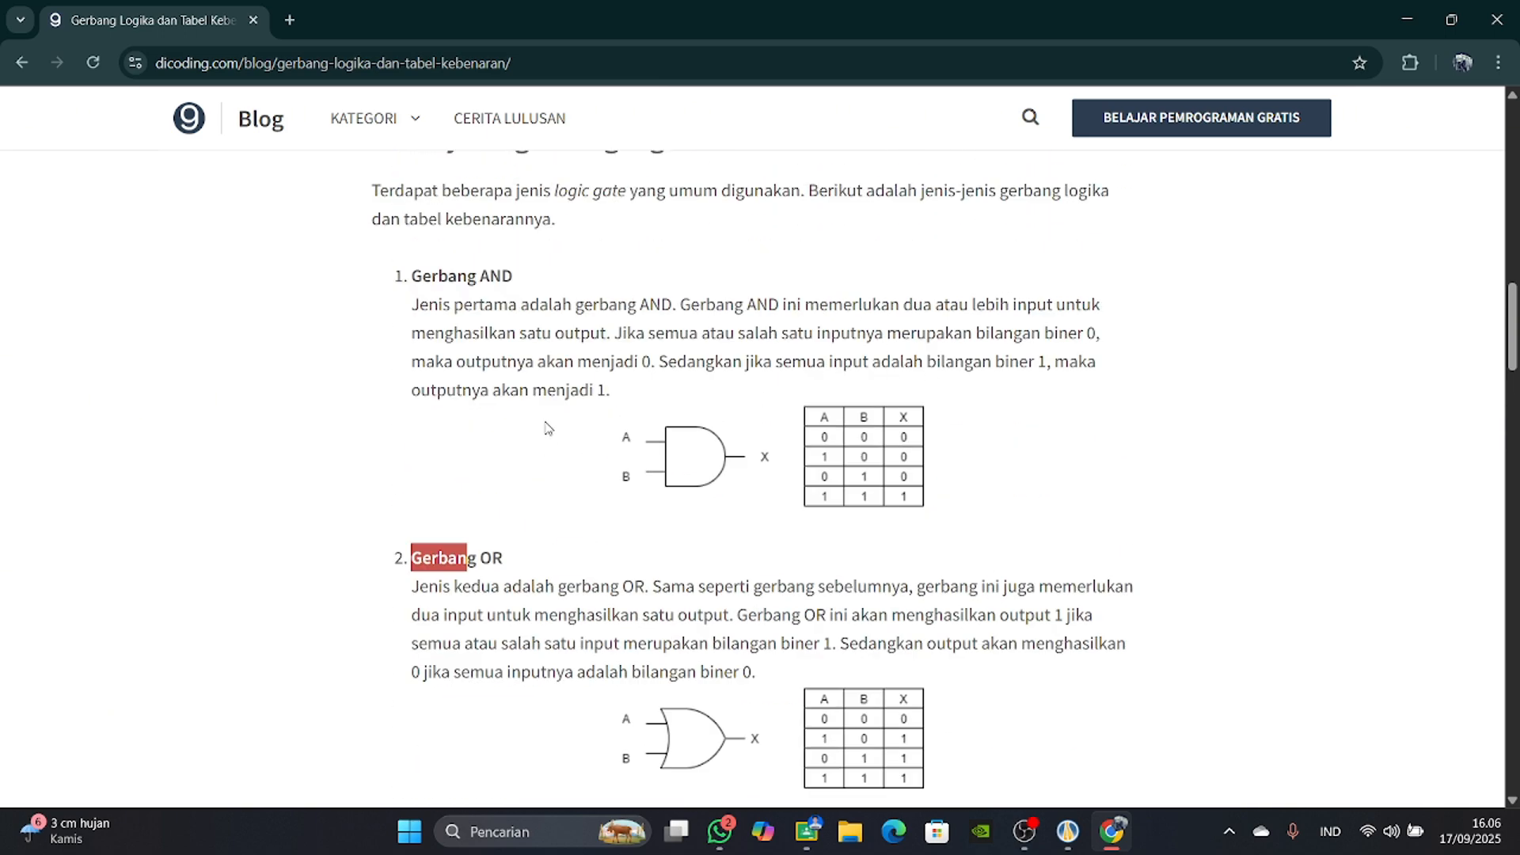
click(1096, 834)
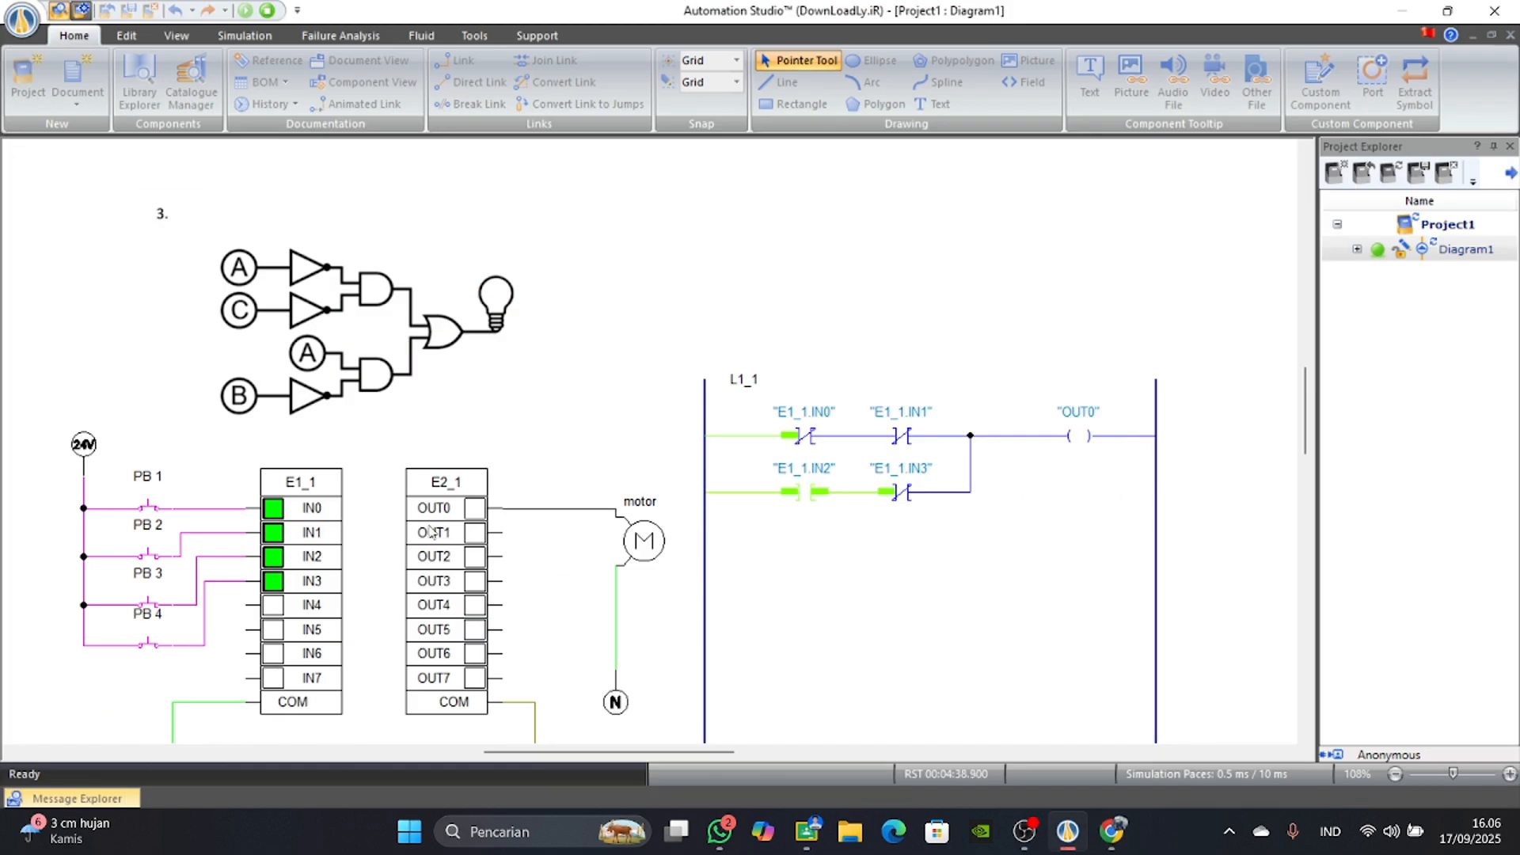
Release and re-actuate PB 3, and release PB 4 to compare the lower branch with the AND gate truth table.
scroll(293, 525, down, 2)
scroll(377, 498, up, 1)
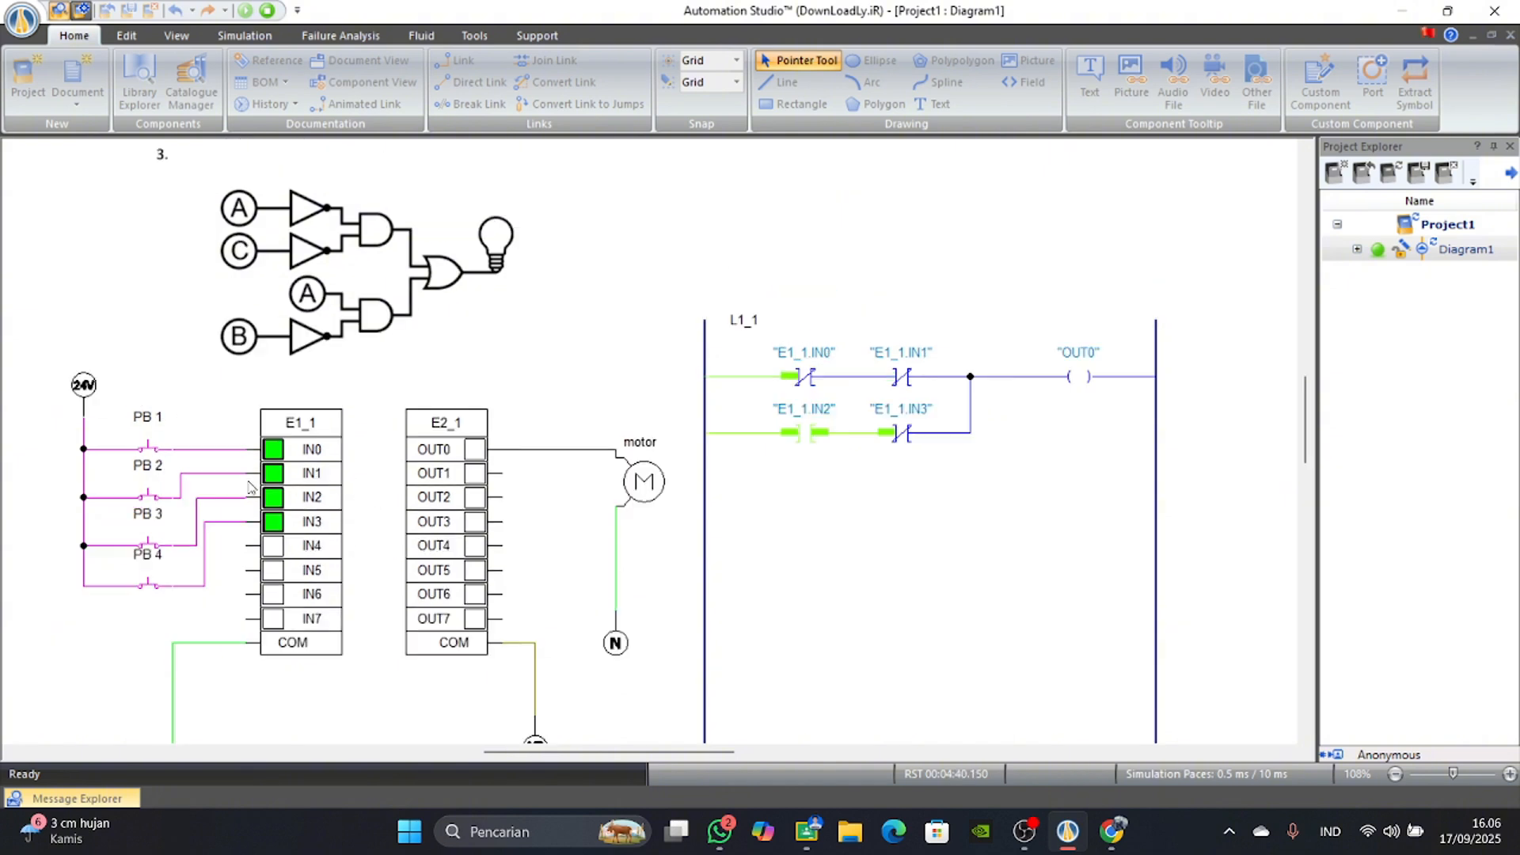
scroll(190, 418, up, 1)
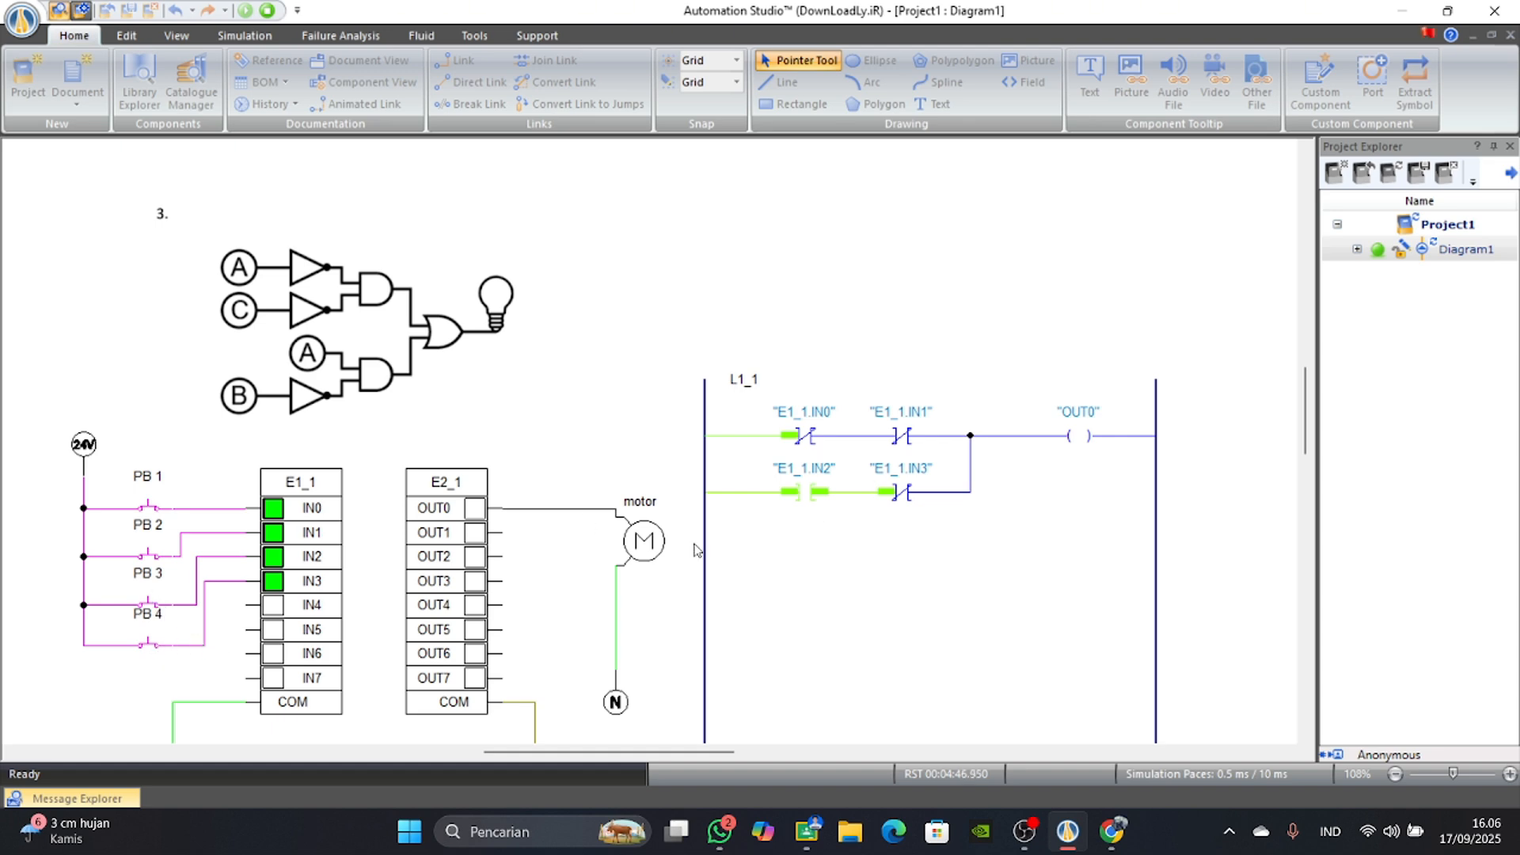
click(150, 609)
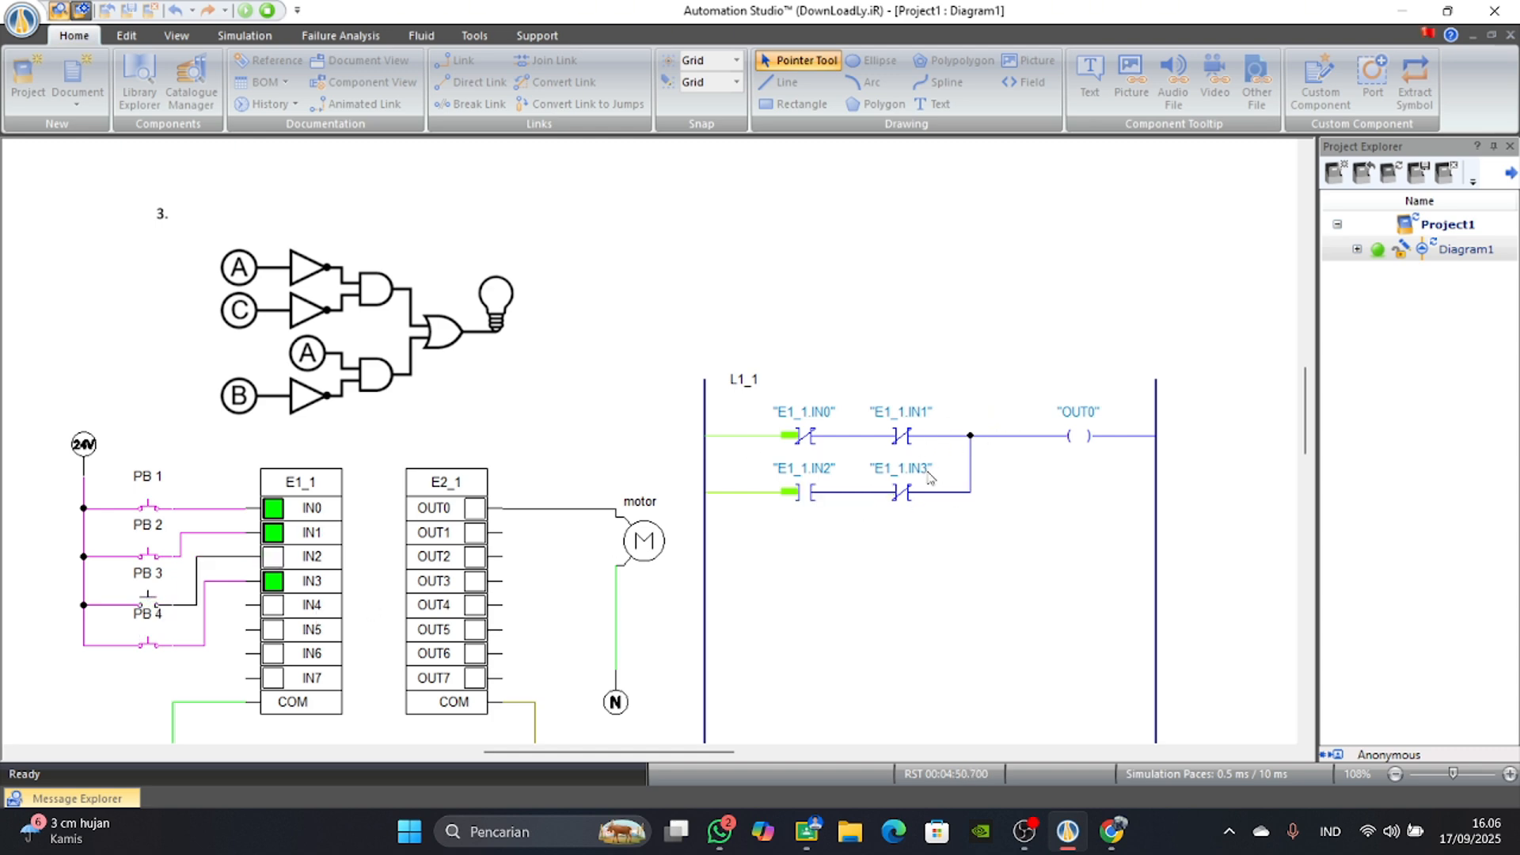
click(147, 602)
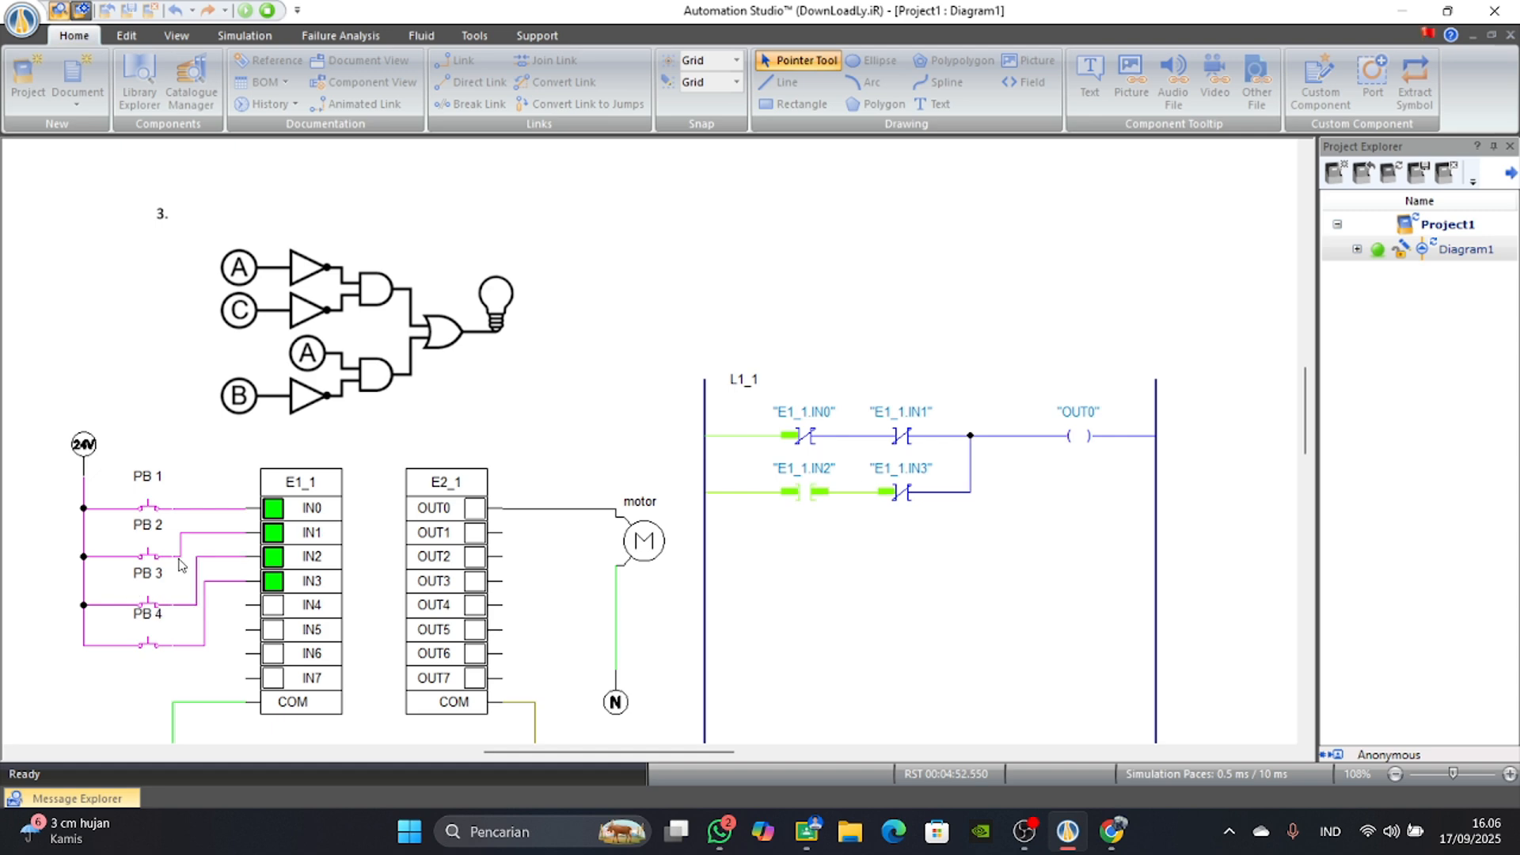
click(146, 643)
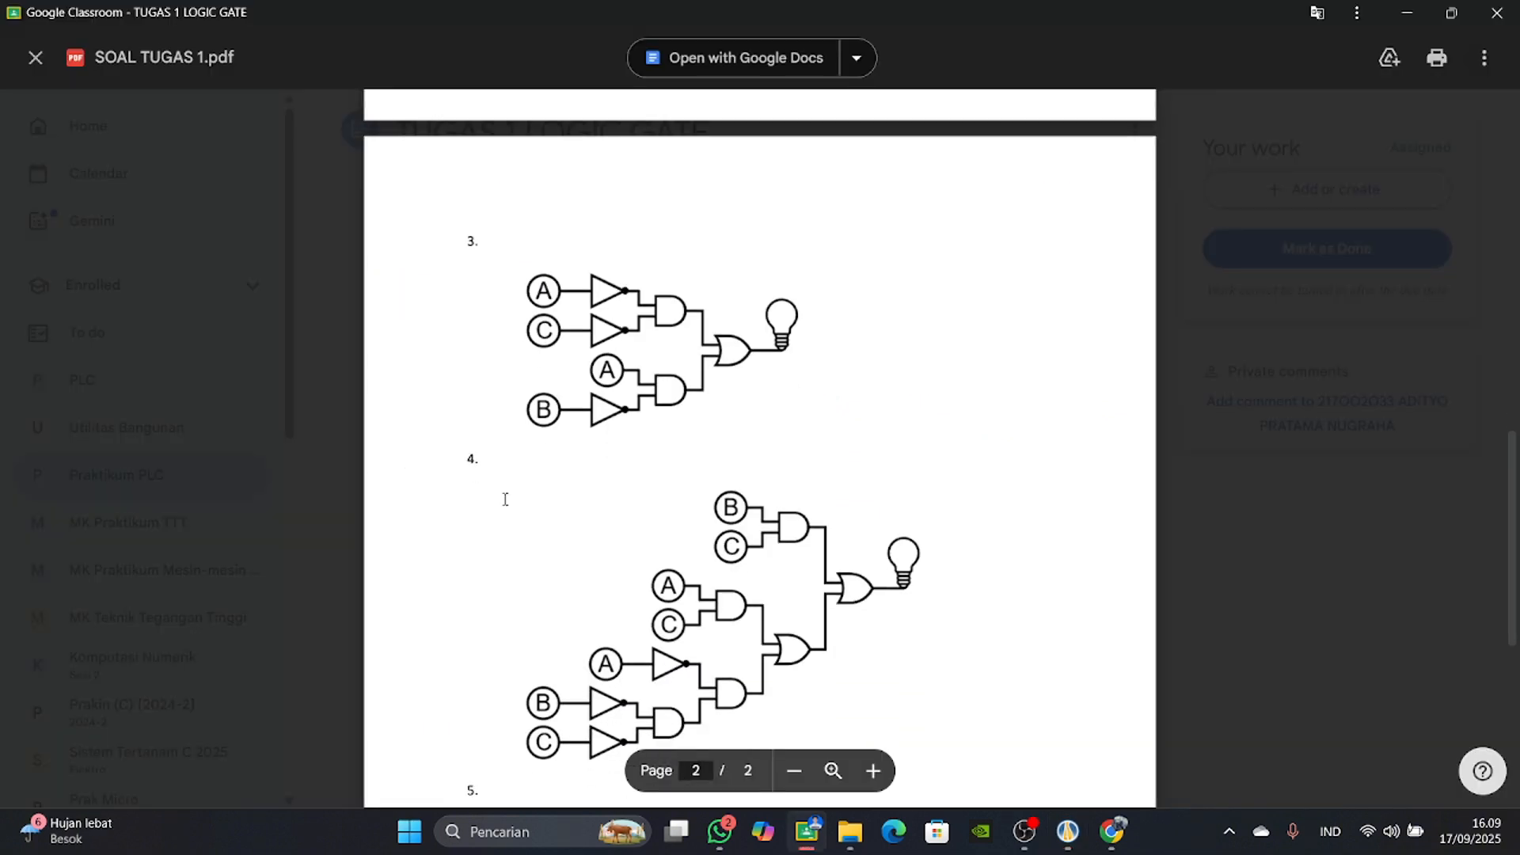
View circuit 5 of the TUGAS 1 LOGIC GATE assignment in Google Classroom.
scroll(503, 507, down, 6)
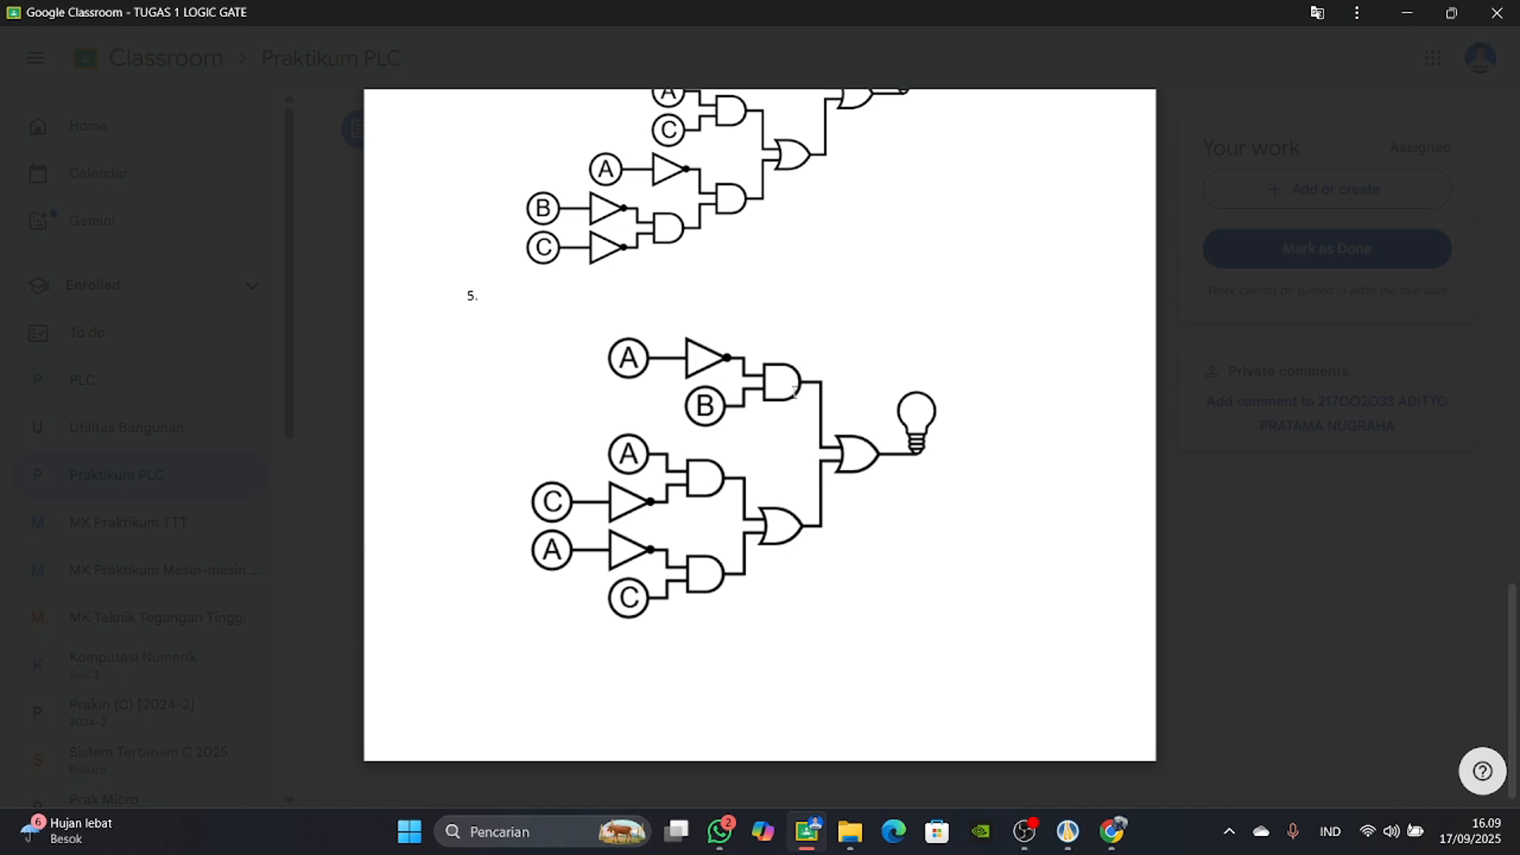
Capture a snip of logic circuit 5 from the assignment PDF to the clipboard.
scroll(663, 439, up, 2)
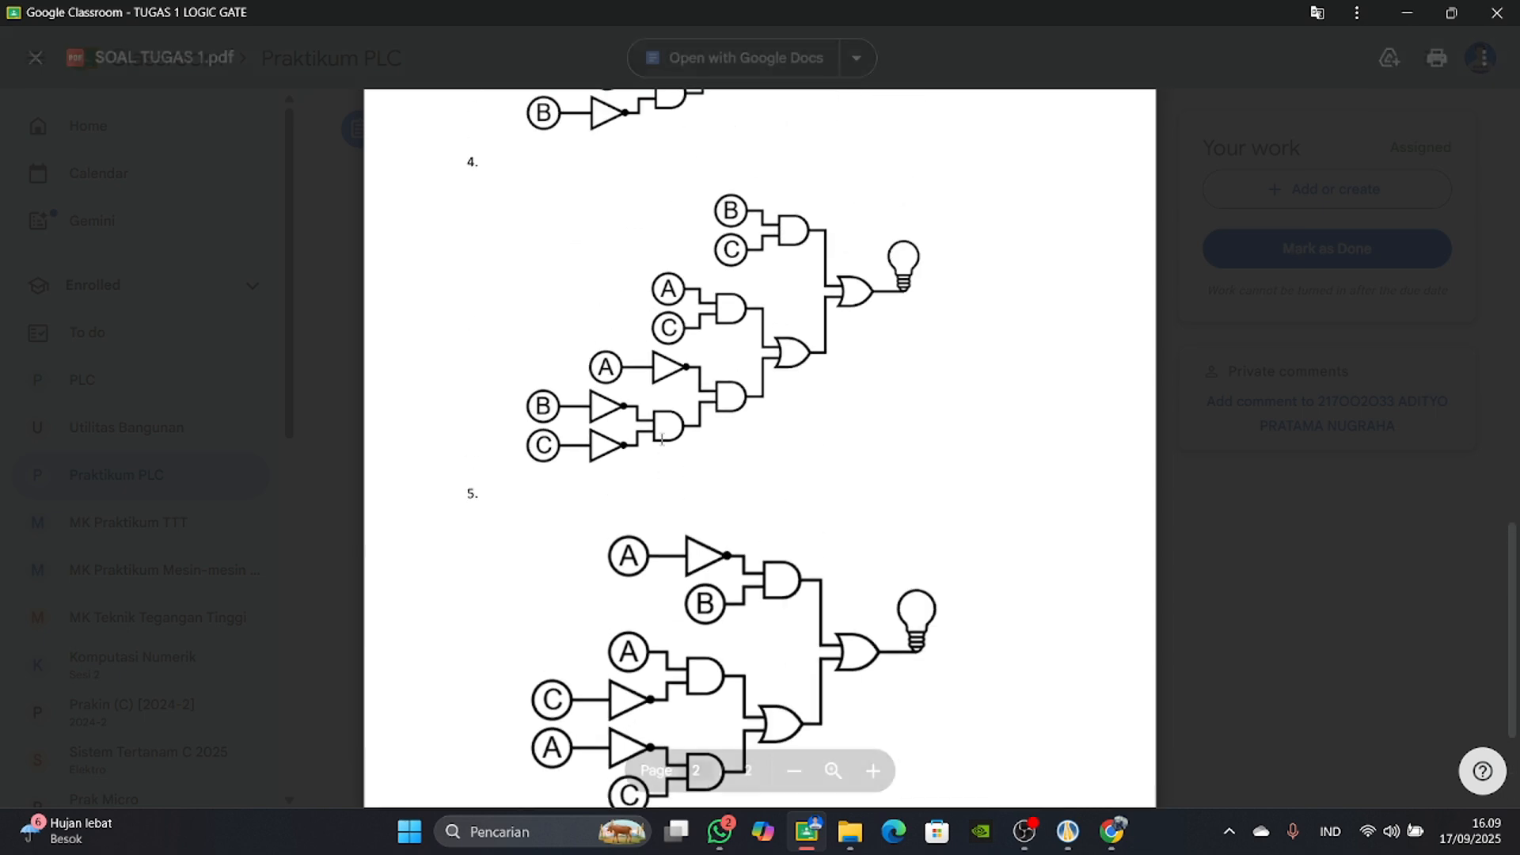
scroll(653, 463, down, 1)
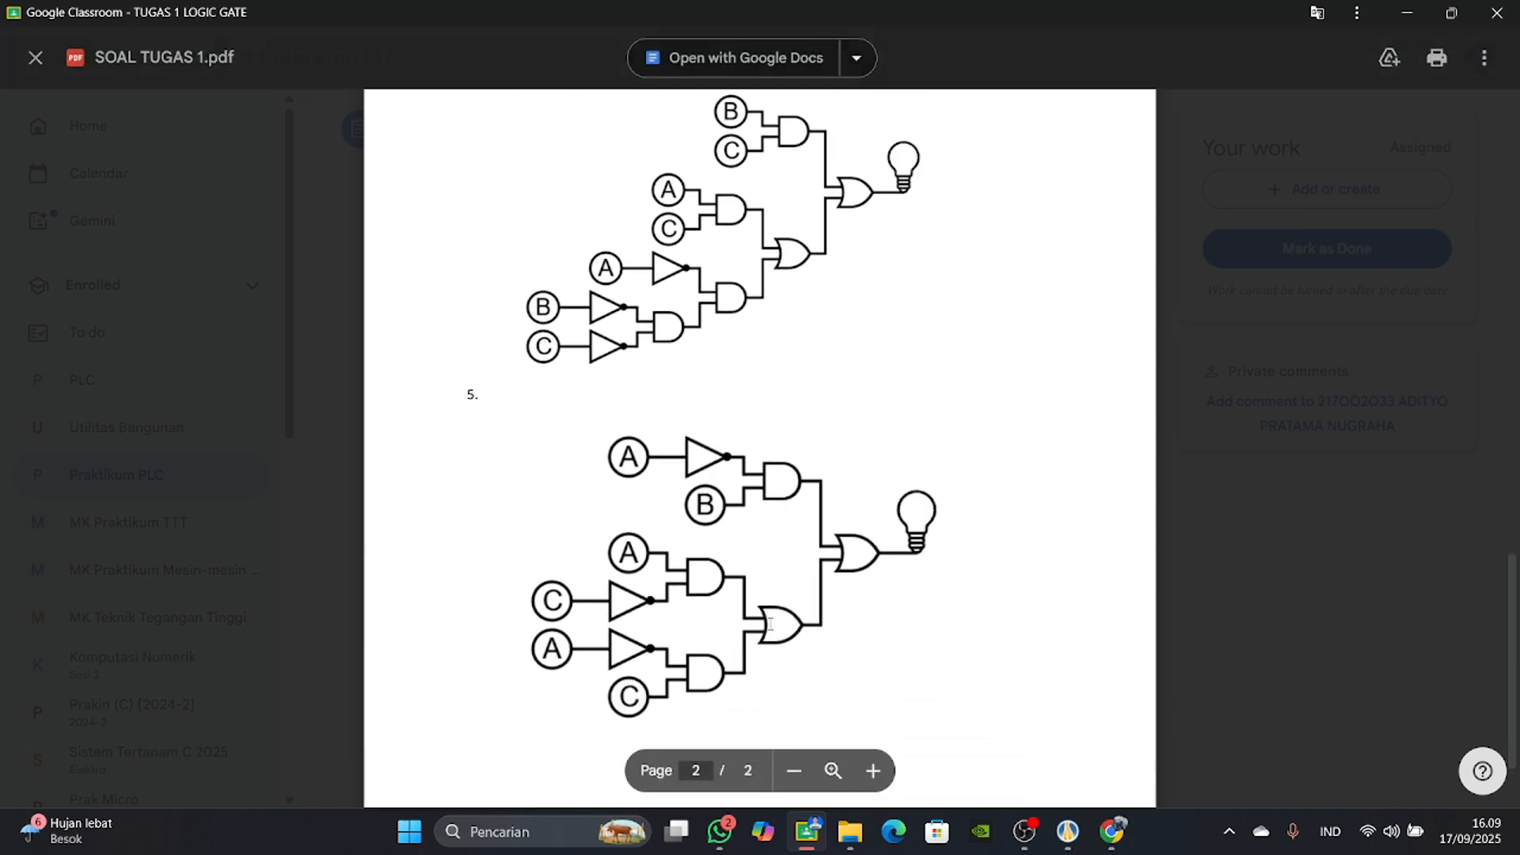
scroll(600, 434, down, 1)
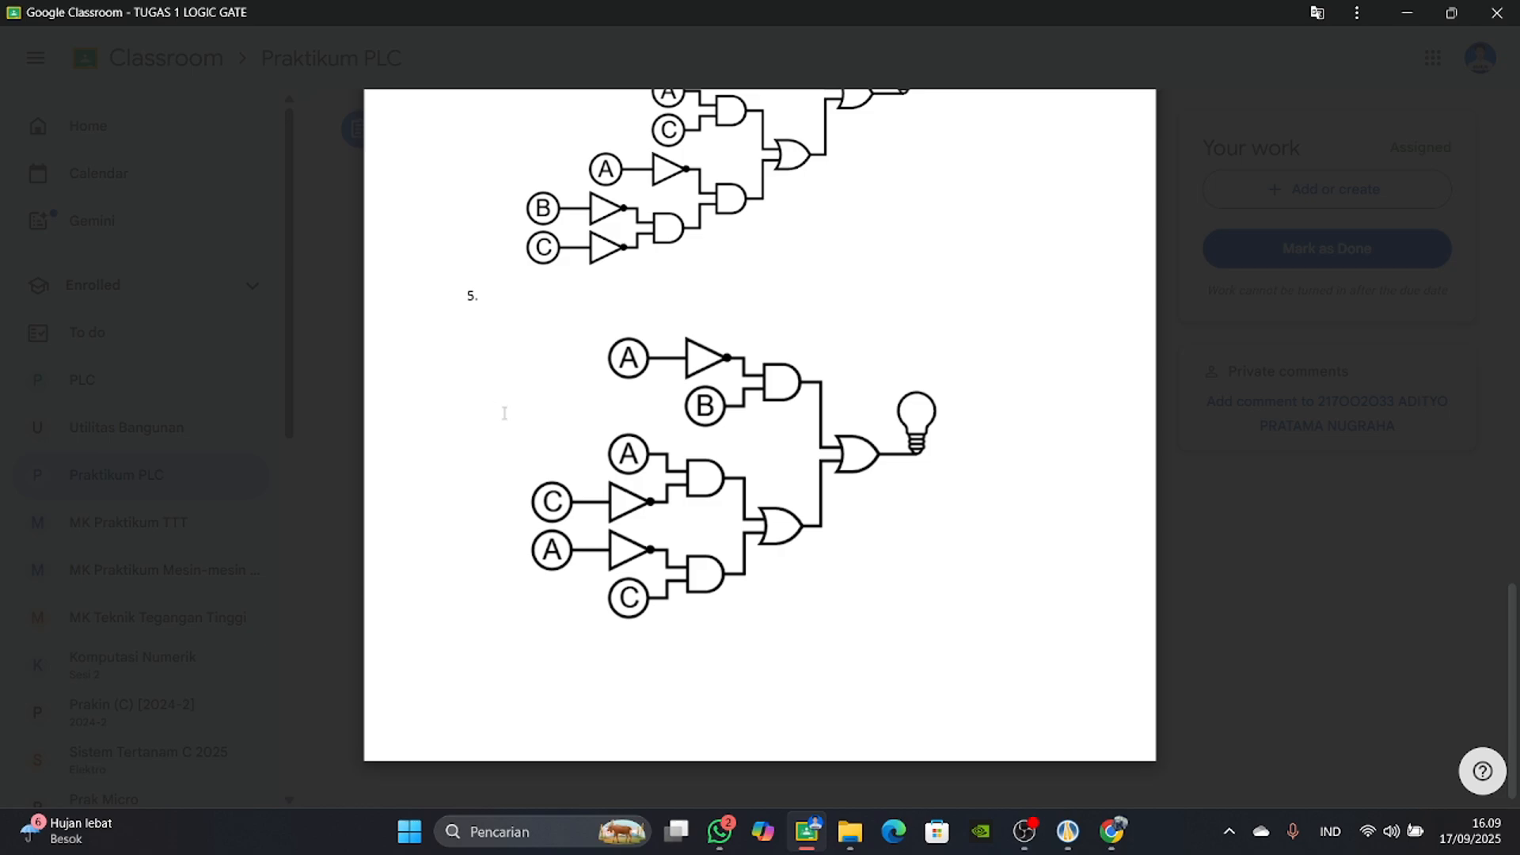
key(super+shift+s)
drag(445, 271, 958, 672)
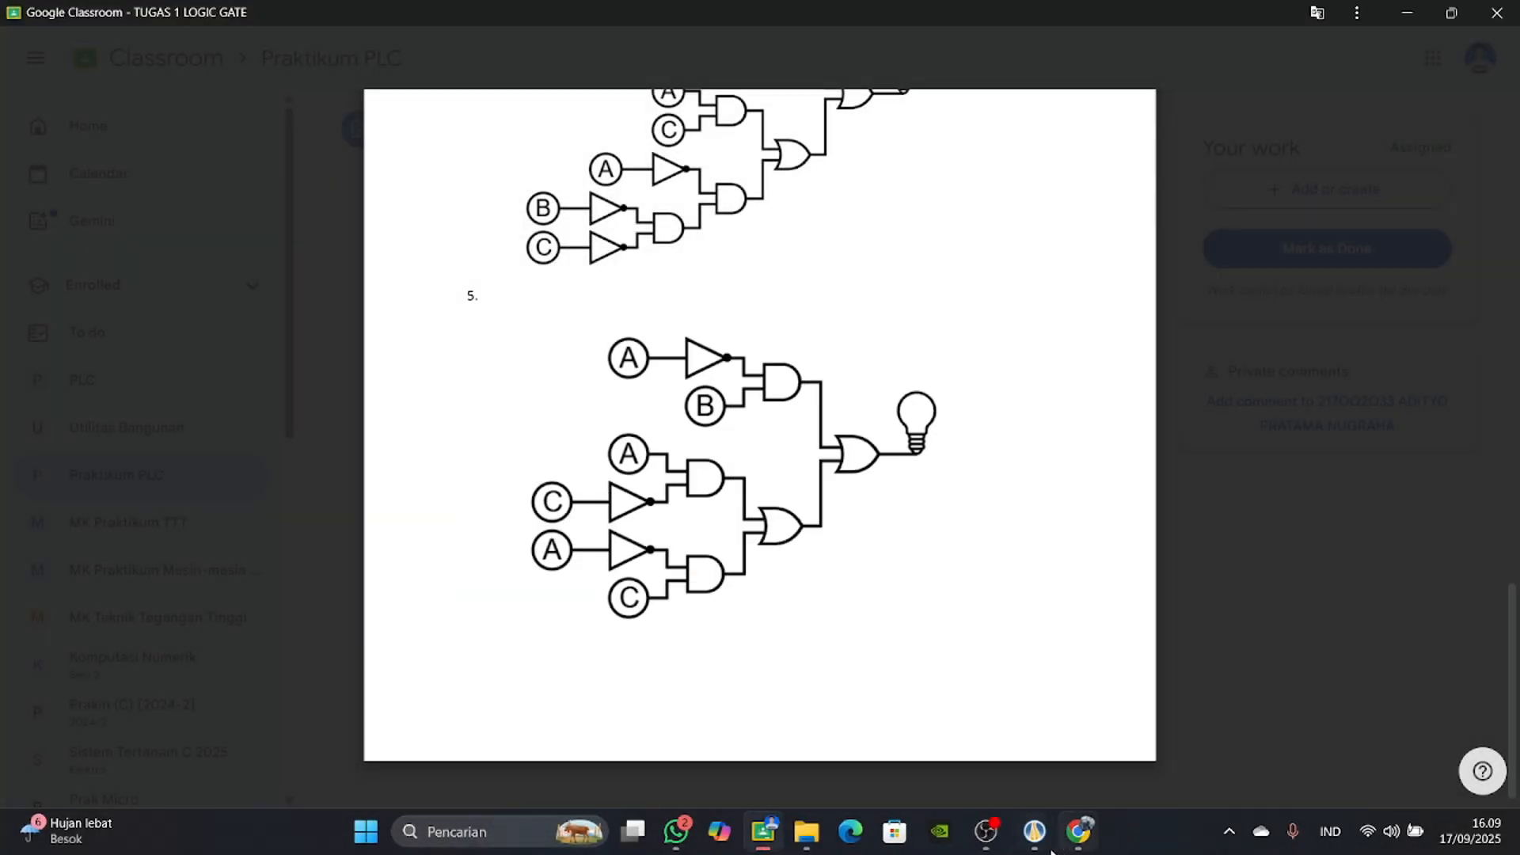
Switch to Automation Studio, paste the circuit 5 snip into the diagram, and shrink and place it above the E1_1 and E2_1 PLC cards.
click(1068, 839)
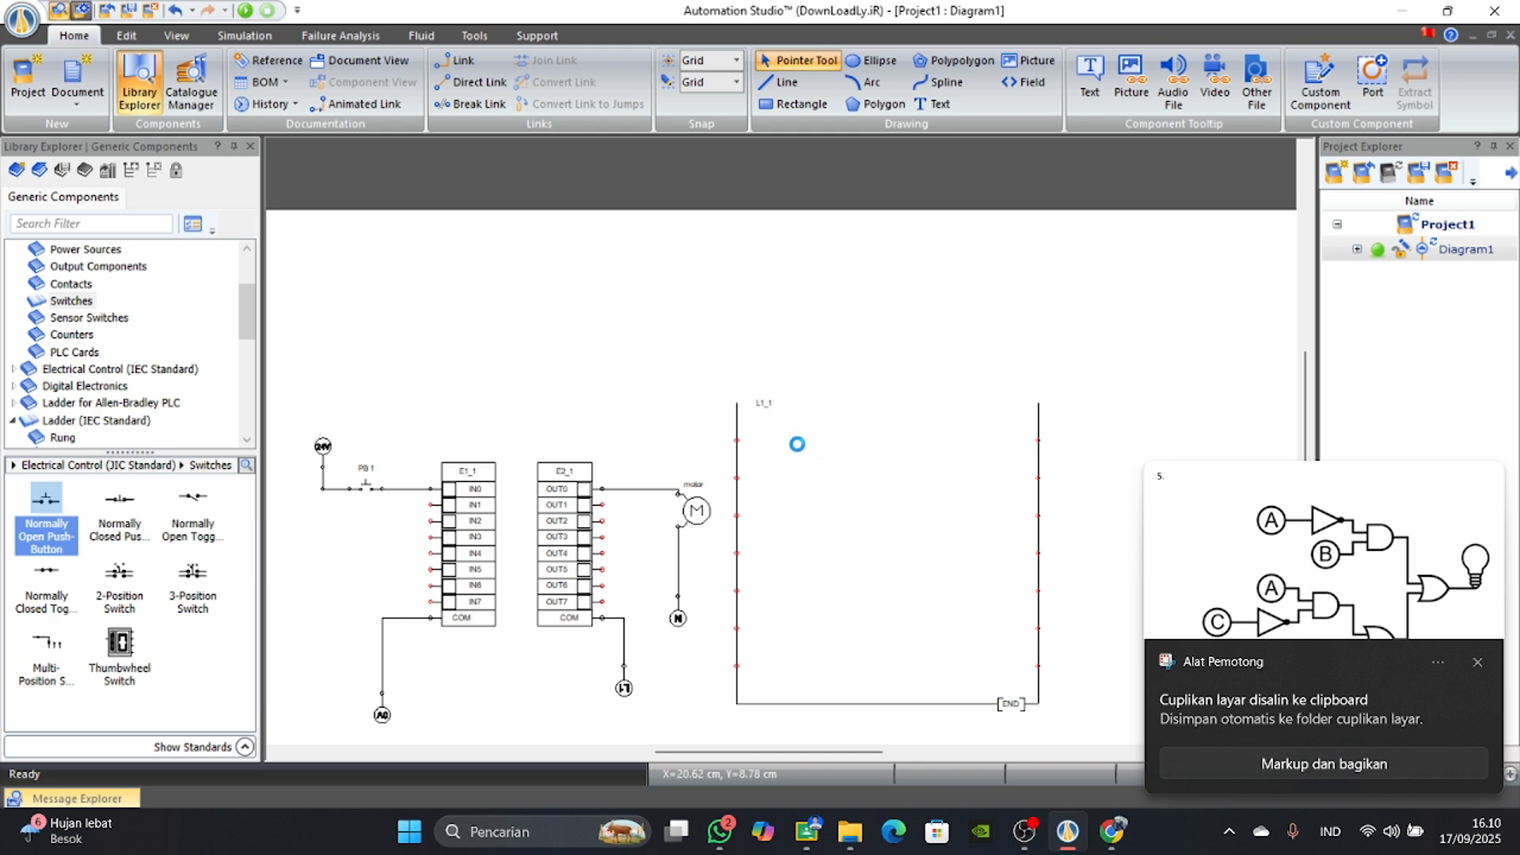
key(ctrl+v)
drag(942, 536, 544, 371)
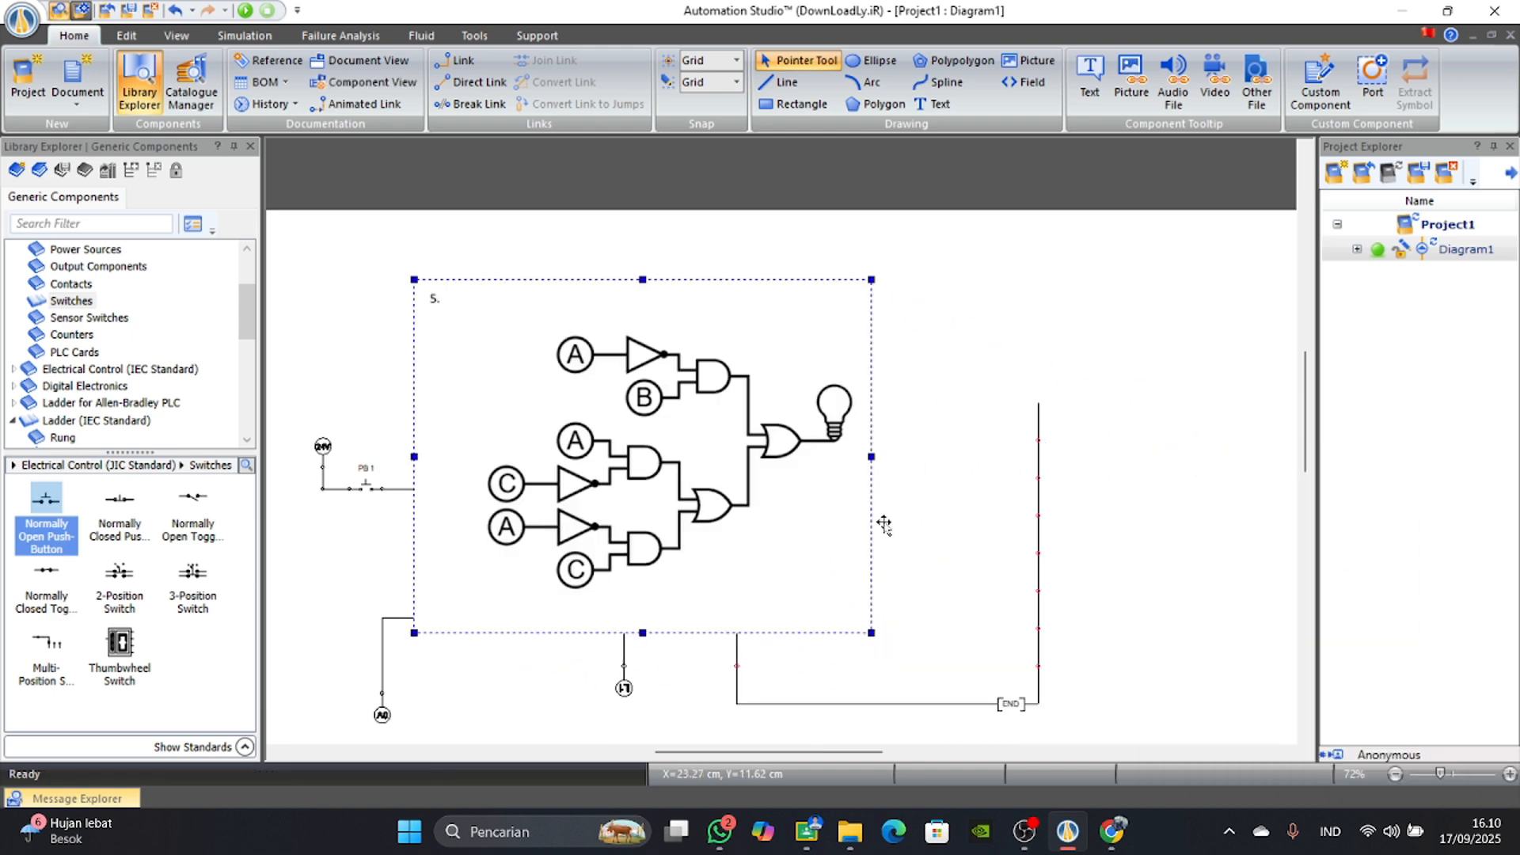
drag(871, 633, 665, 474)
drag(530, 425, 501, 400)
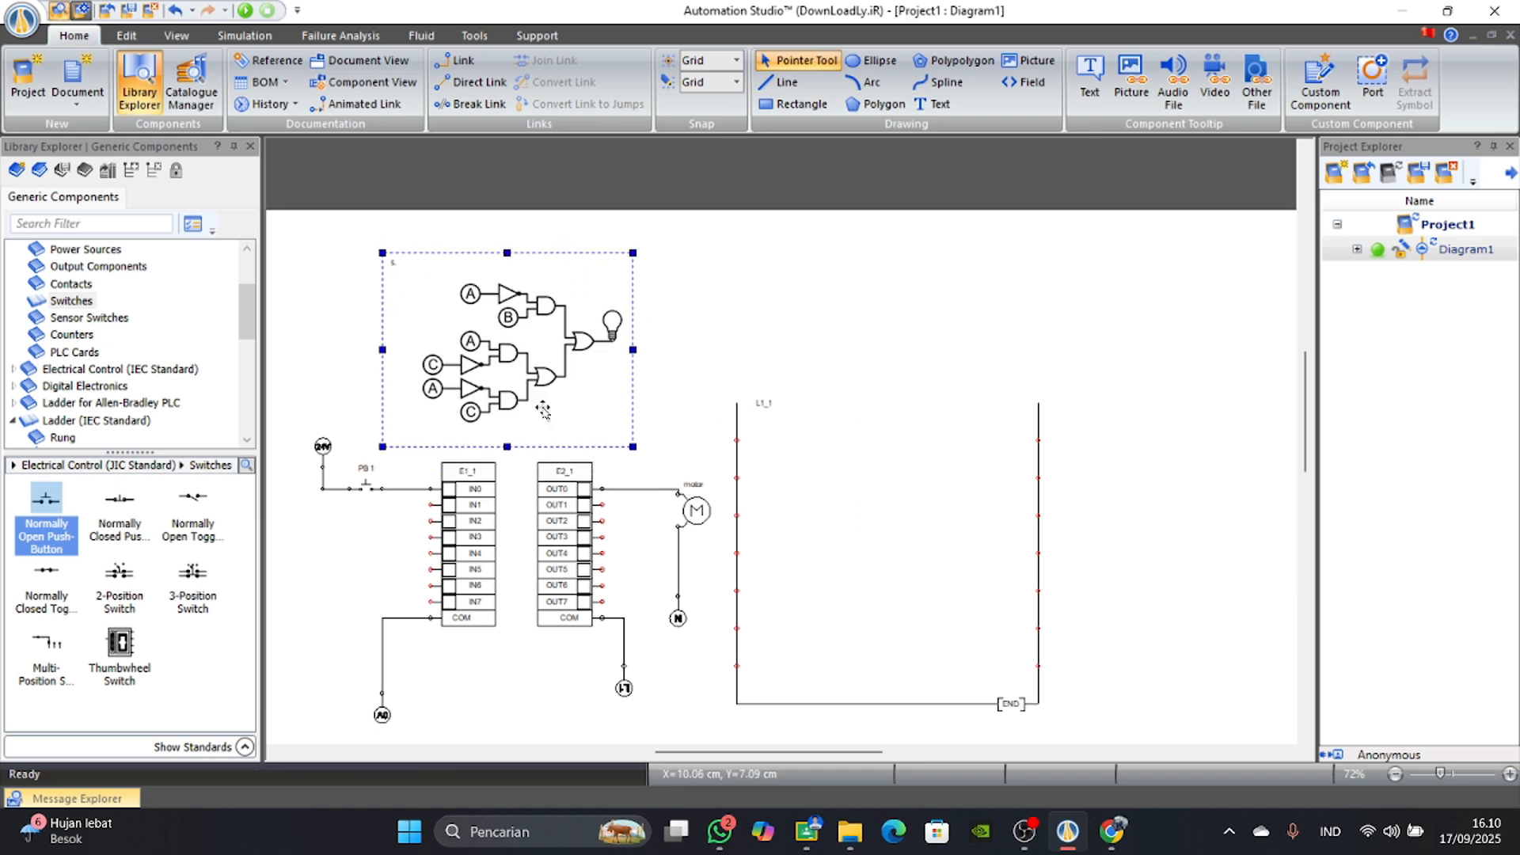
click(854, 487)
Place a normally closed and a normally open IEC ladder contact side by side on the first row of rung L1_1.
scroll(482, 474, up, 2)
scroll(482, 474, down, 2)
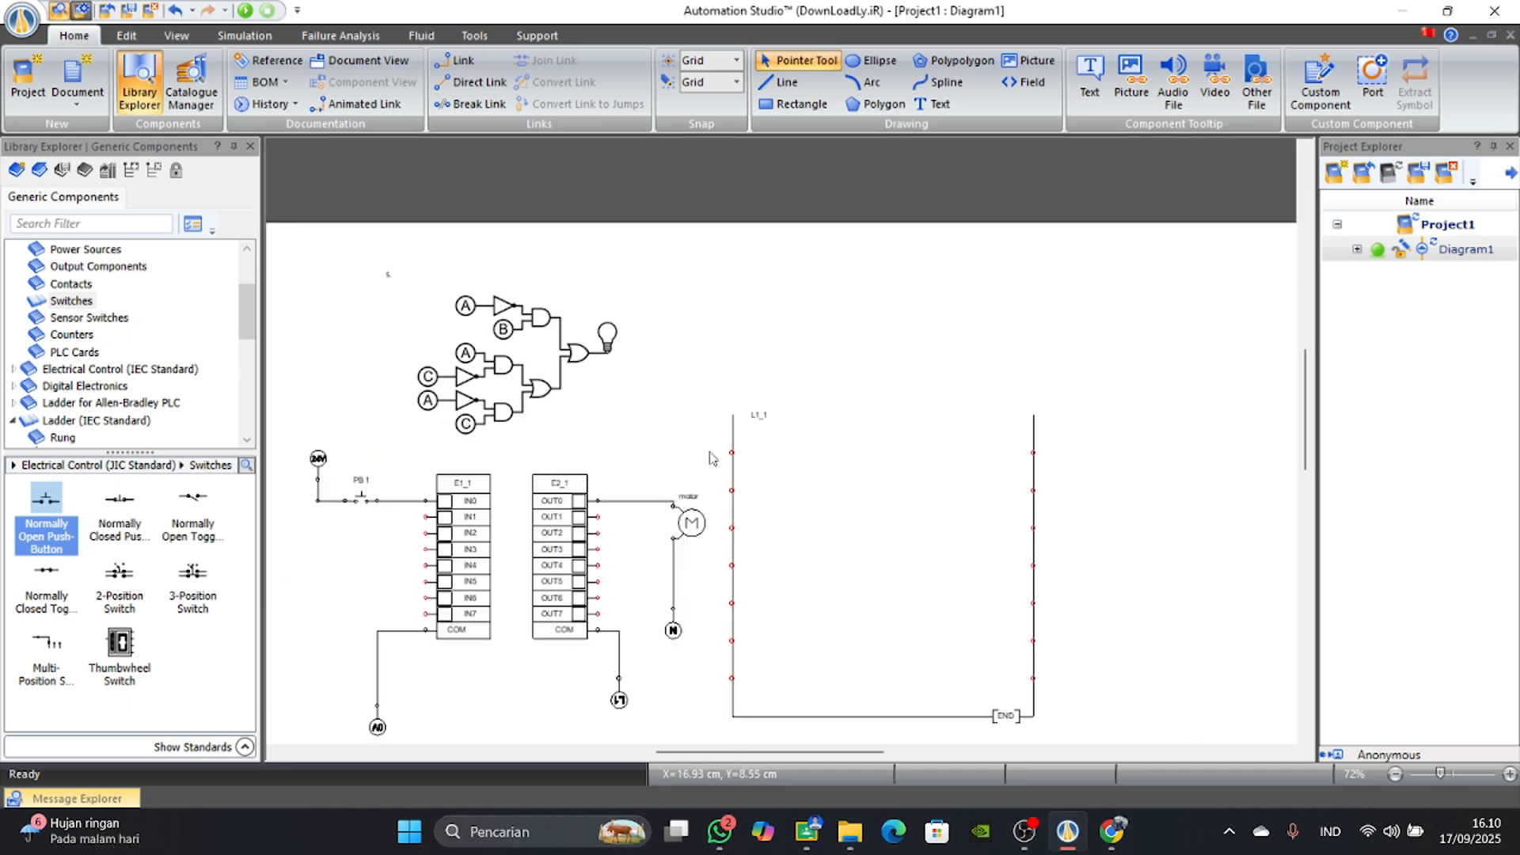
scroll(685, 674, up, 2)
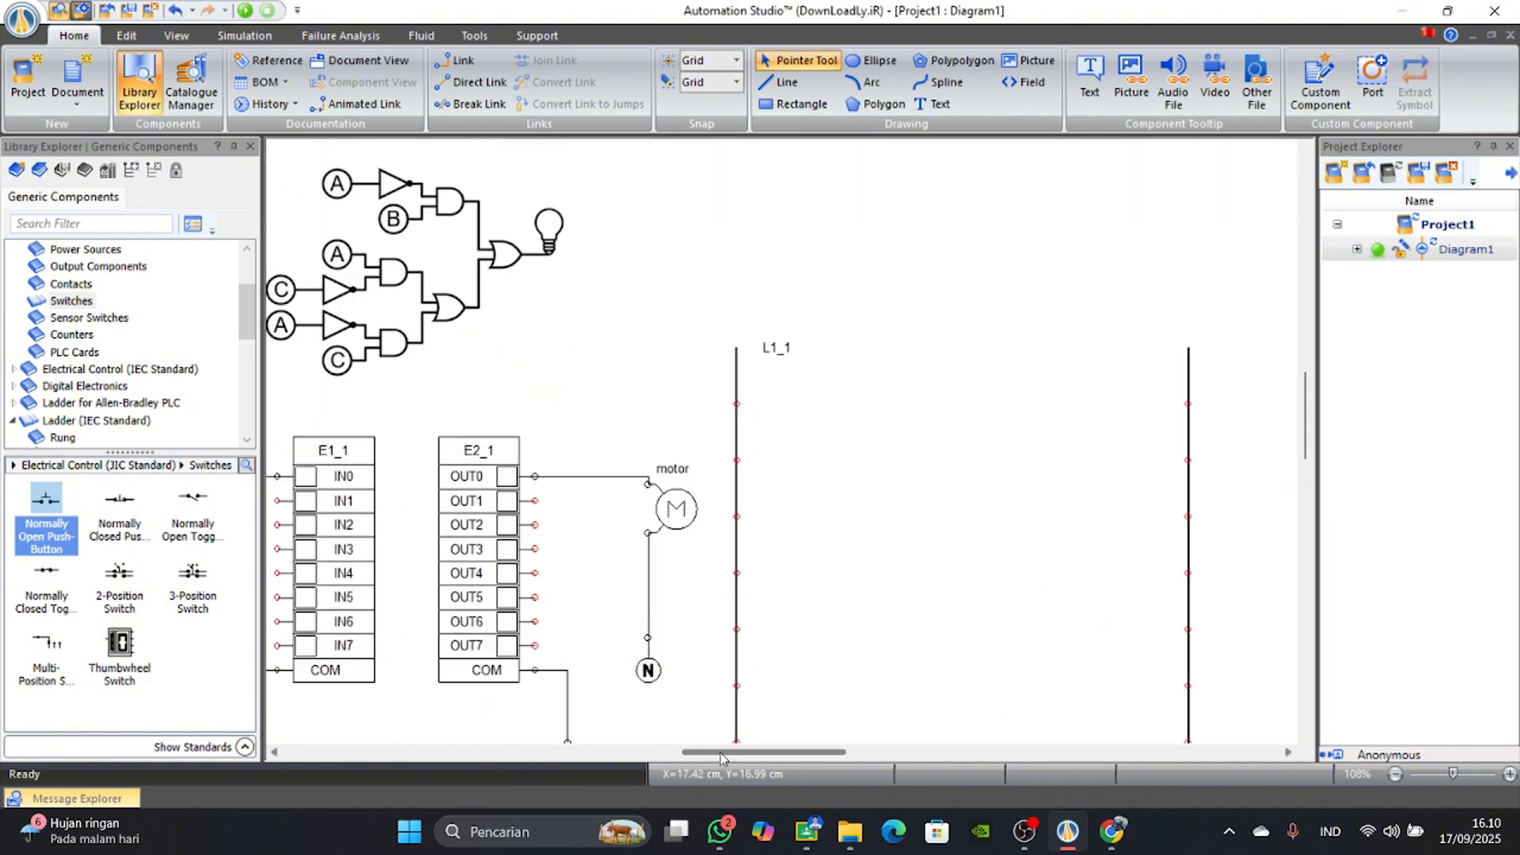
drag(725, 752, 701, 751)
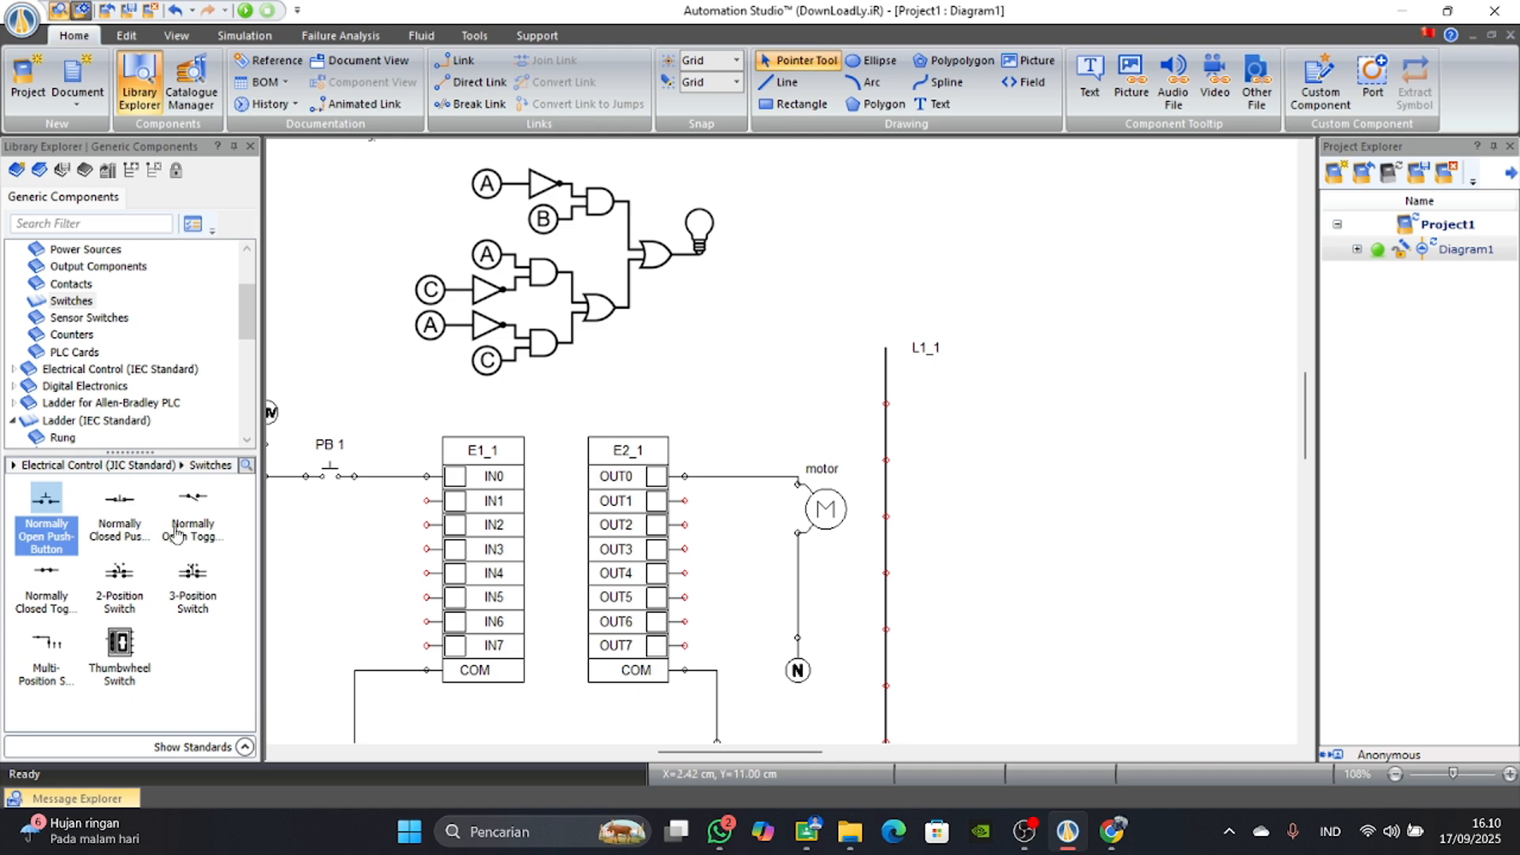
scroll(36, 356, down, 2)
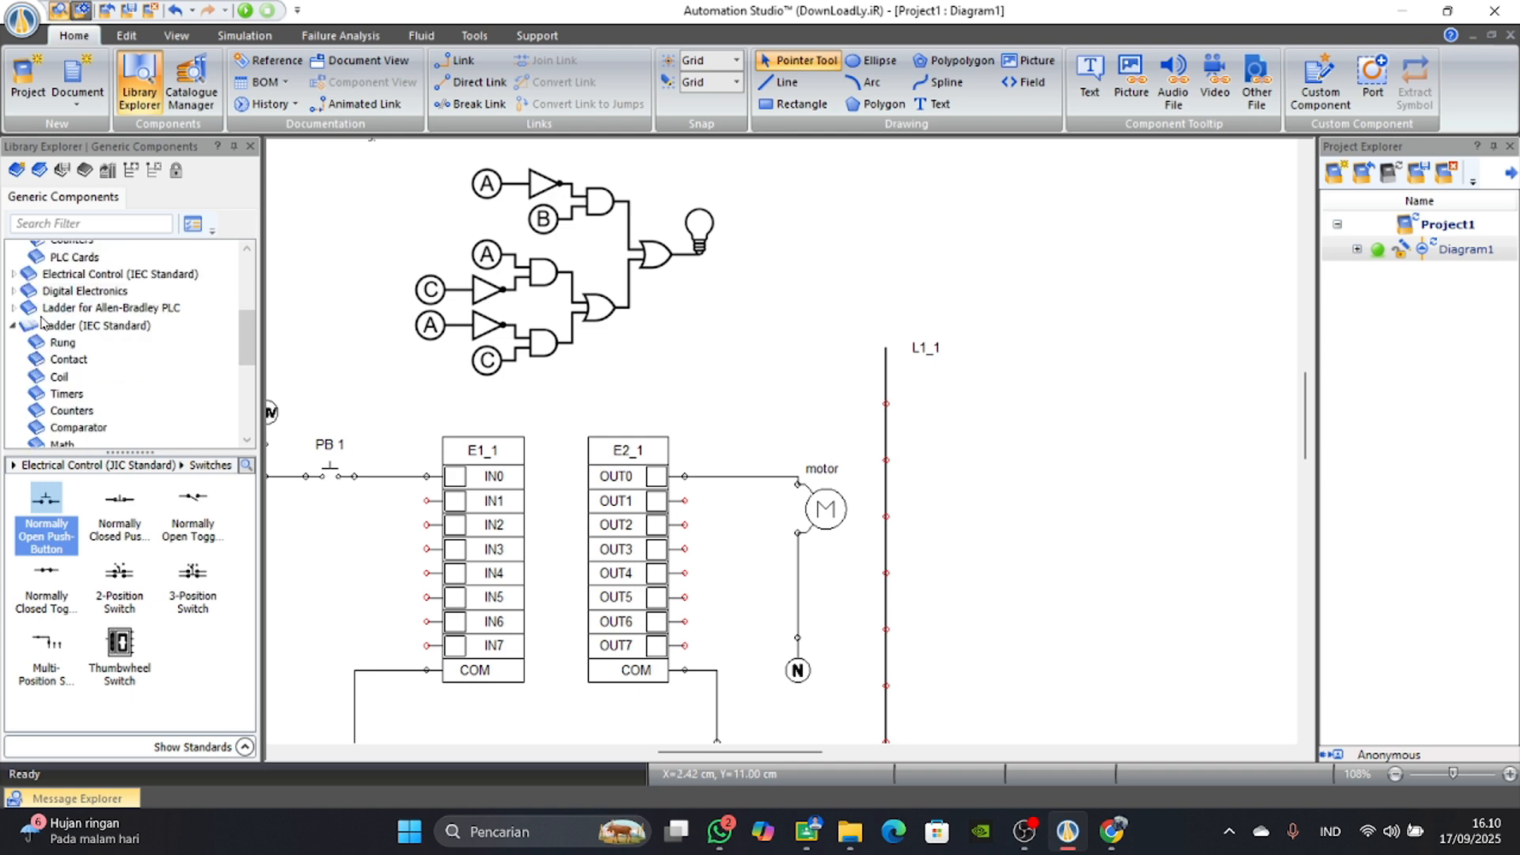
click(47, 325)
drag(192, 507, 955, 403)
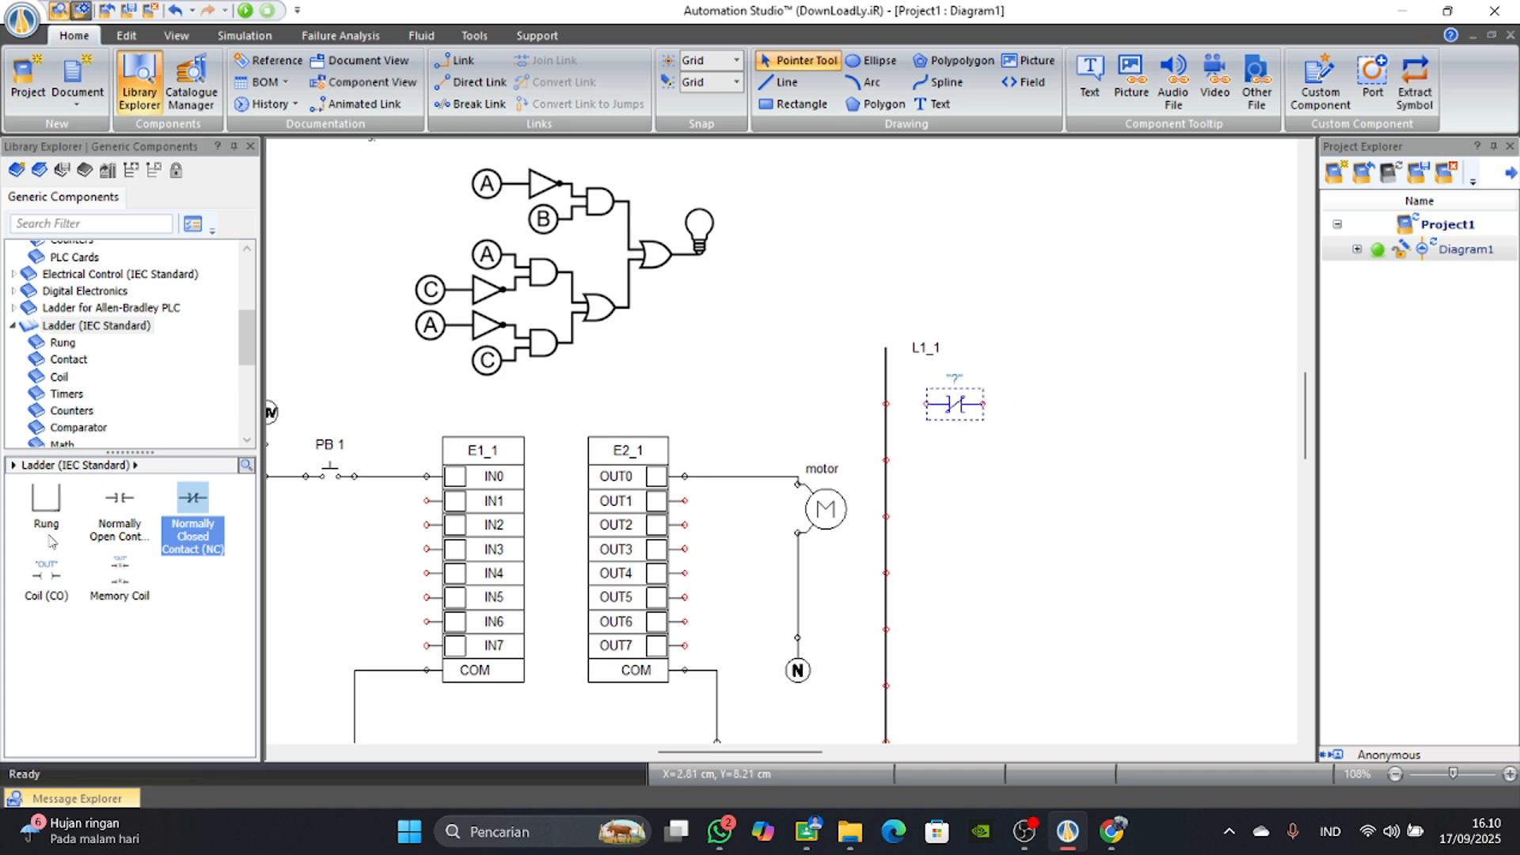
drag(119, 521, 1044, 405)
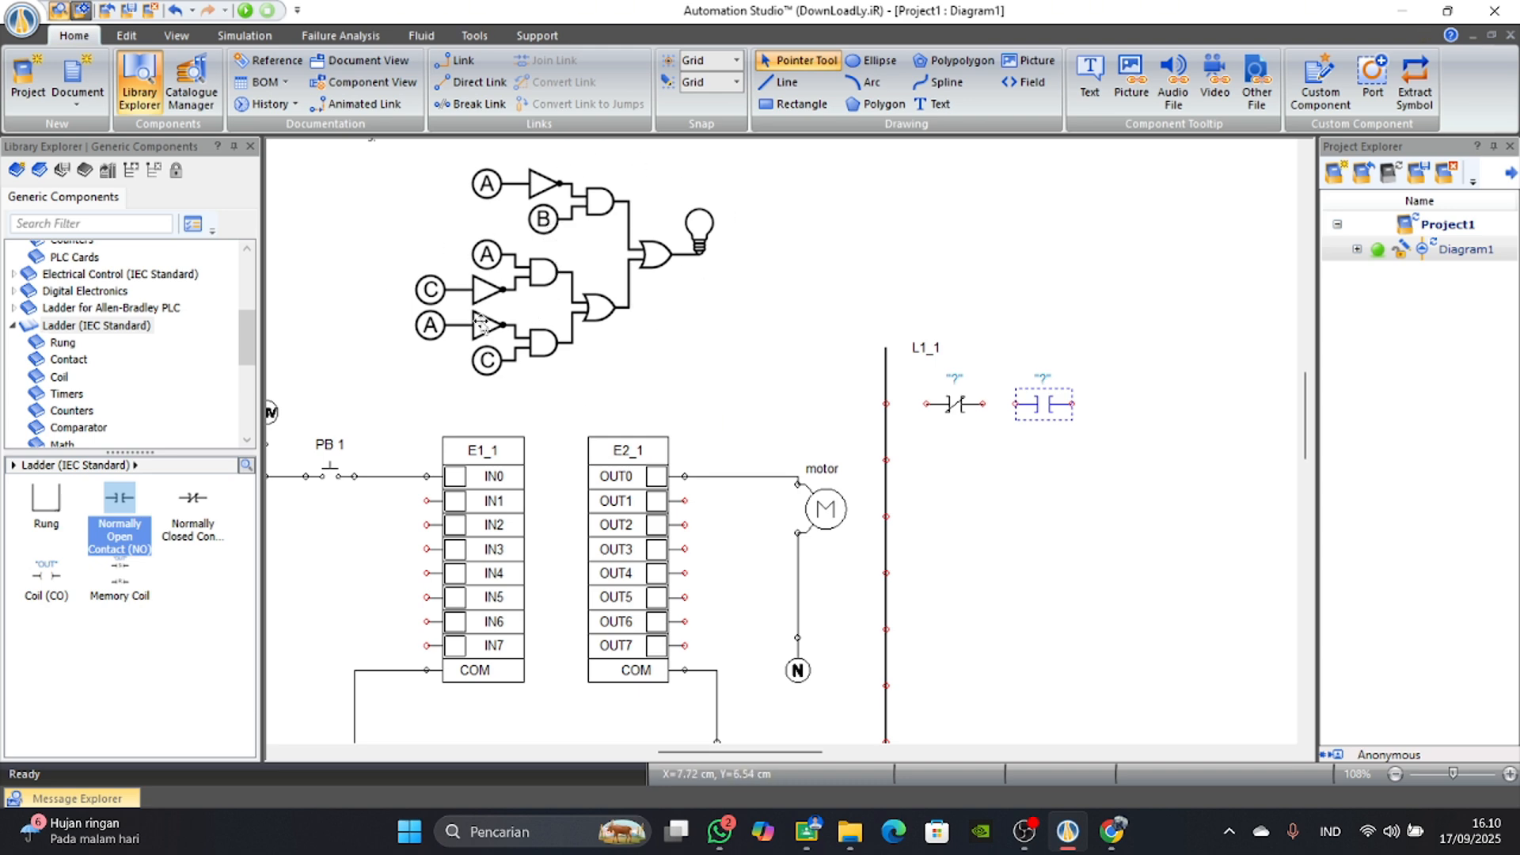
Add a normally open then normally closed contact on the ladder's second row, and a normally closed then normally open contact on its third.
drag(132, 520, 960, 455)
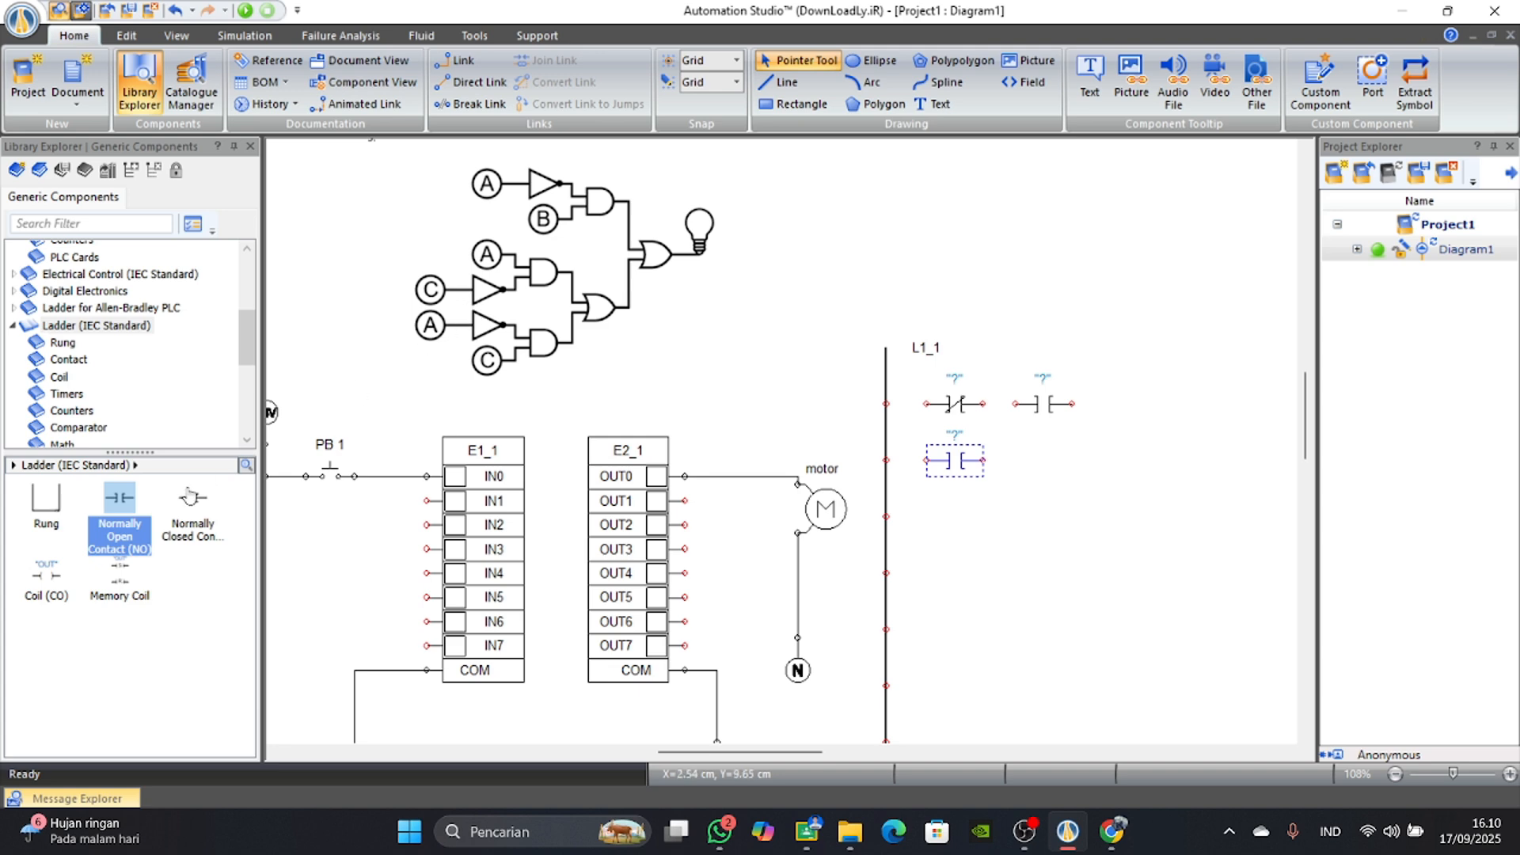
drag(192, 497, 1047, 452)
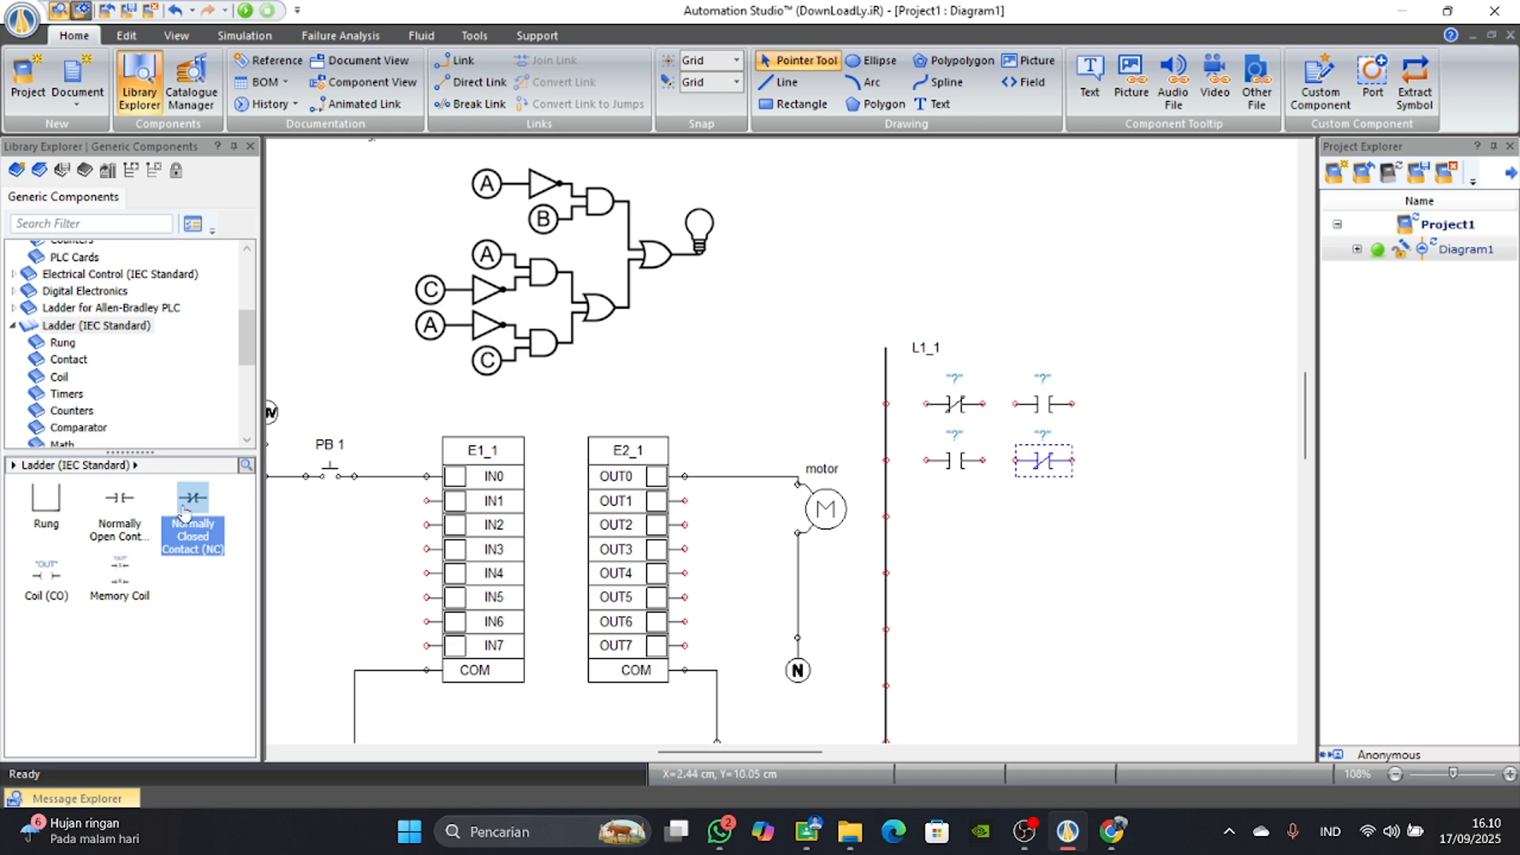
drag(184, 511, 958, 514)
drag(115, 518, 1044, 519)
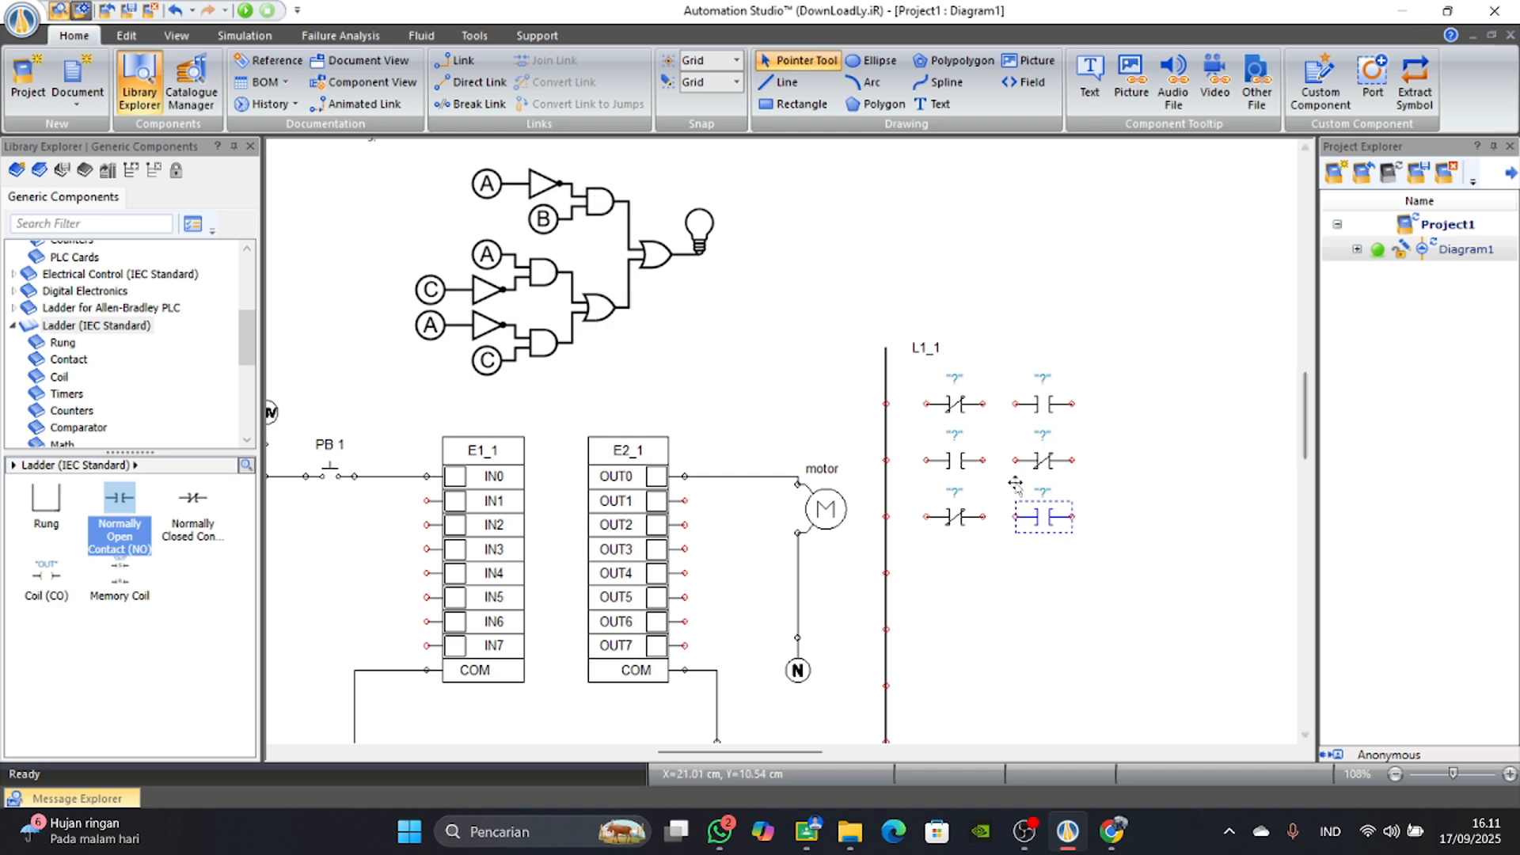
Place a coil at the output end of the ladder's first row, keeping its alias OUT.
scroll(39, 386, down, 1)
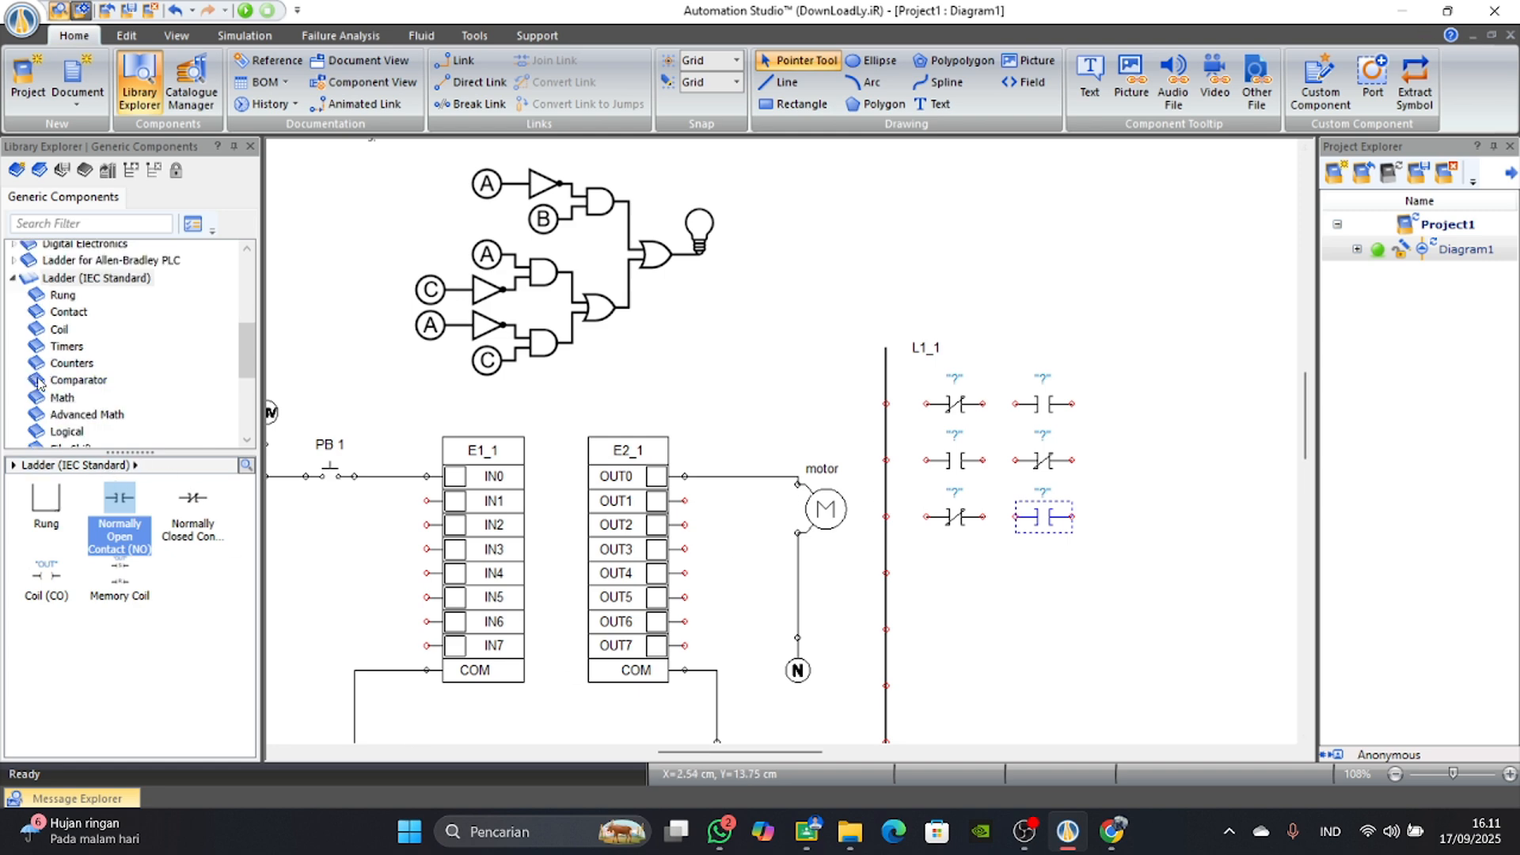
drag(752, 752, 816, 752)
drag(46, 570, 842, 389)
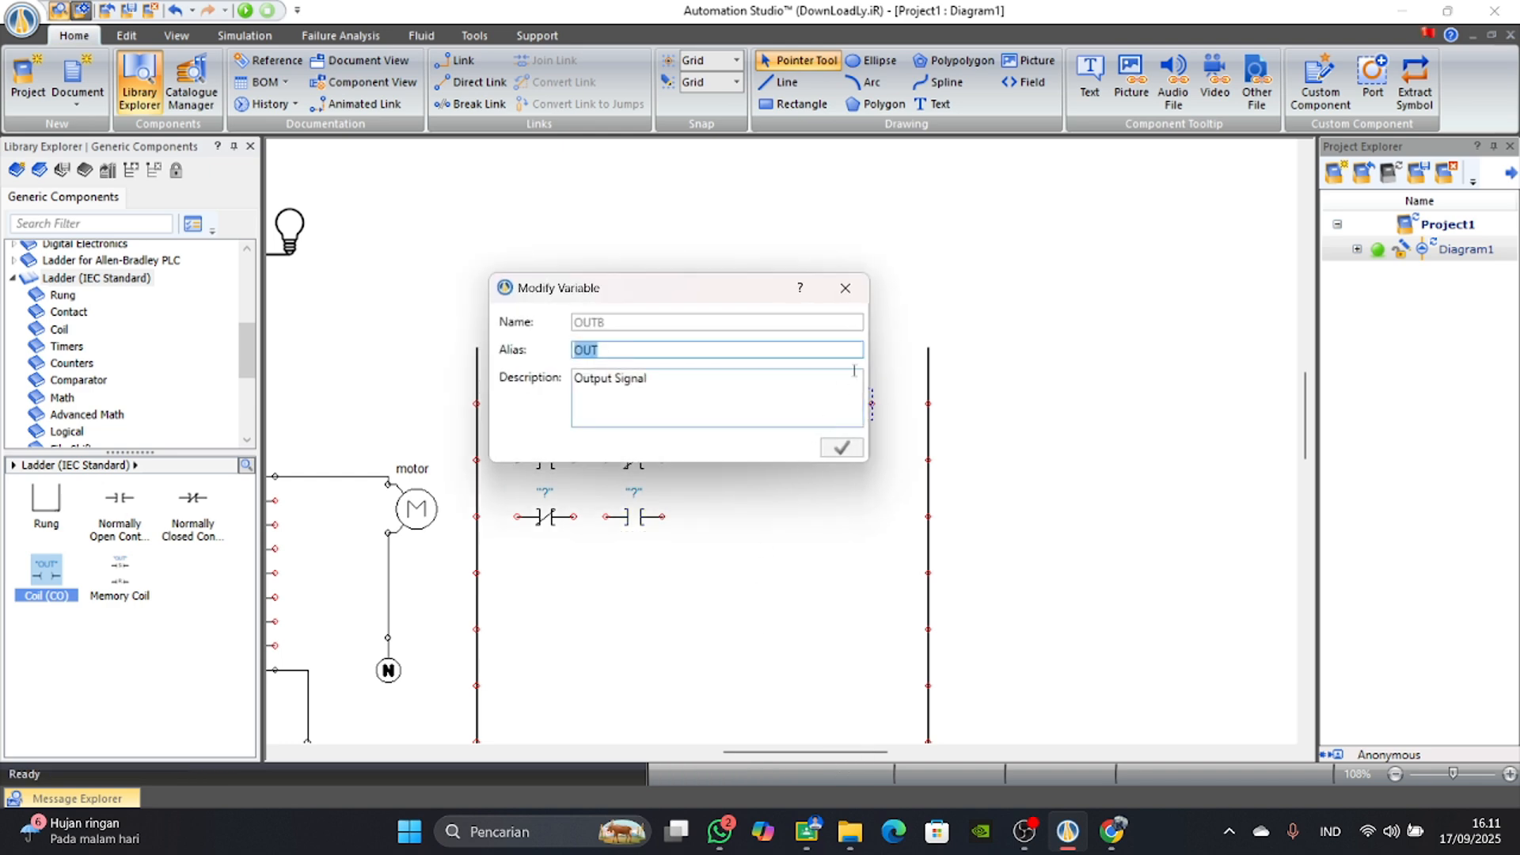
click(846, 287)
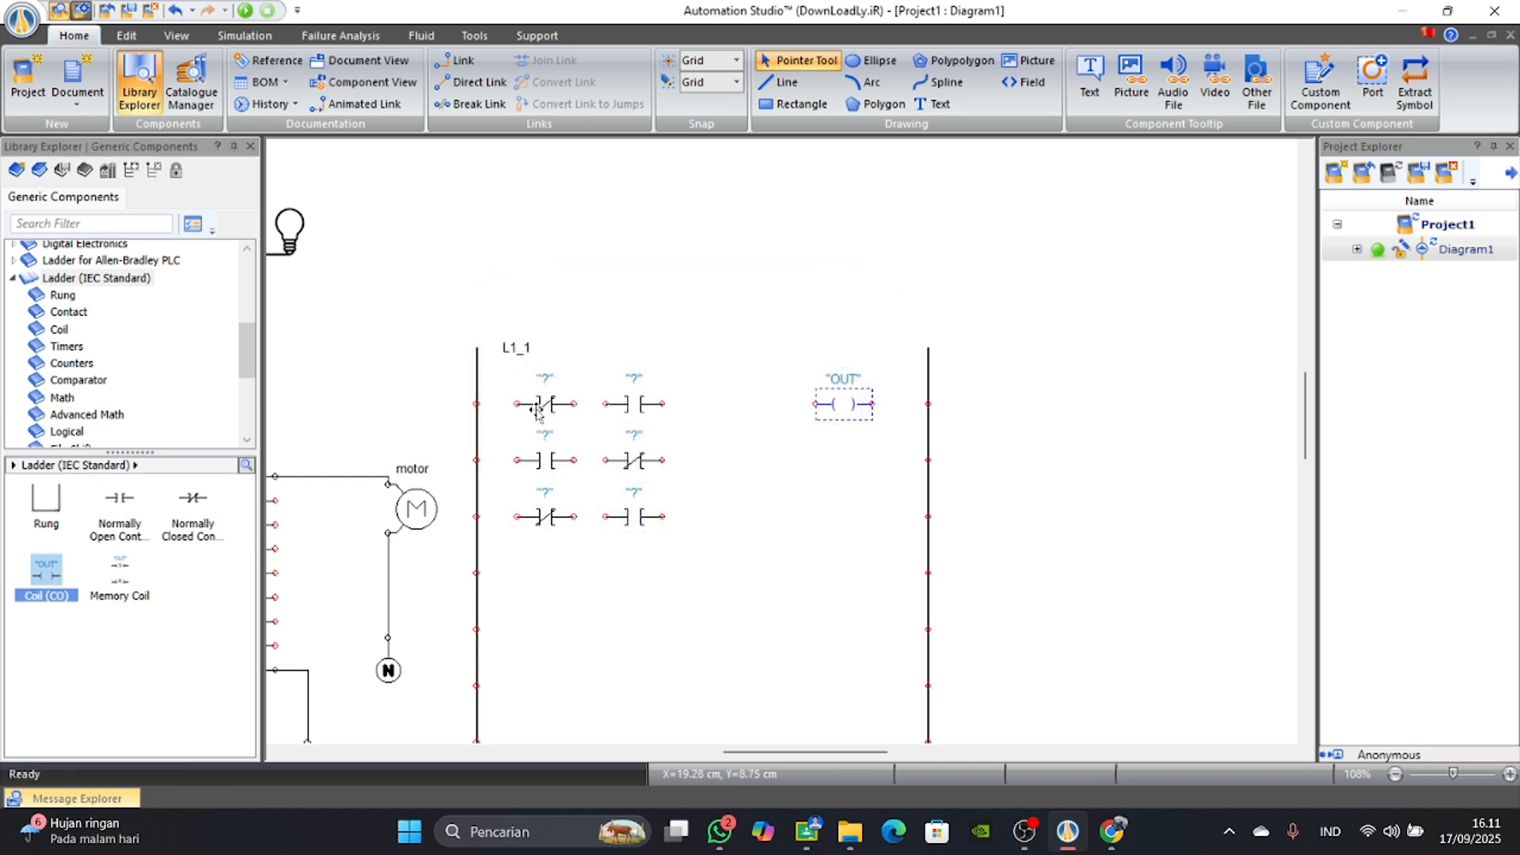
Wire the first row's contacts and coil between both ladder rails, and link the second and third rows' contacts to the supply rail.
drag(744, 754, 636, 754)
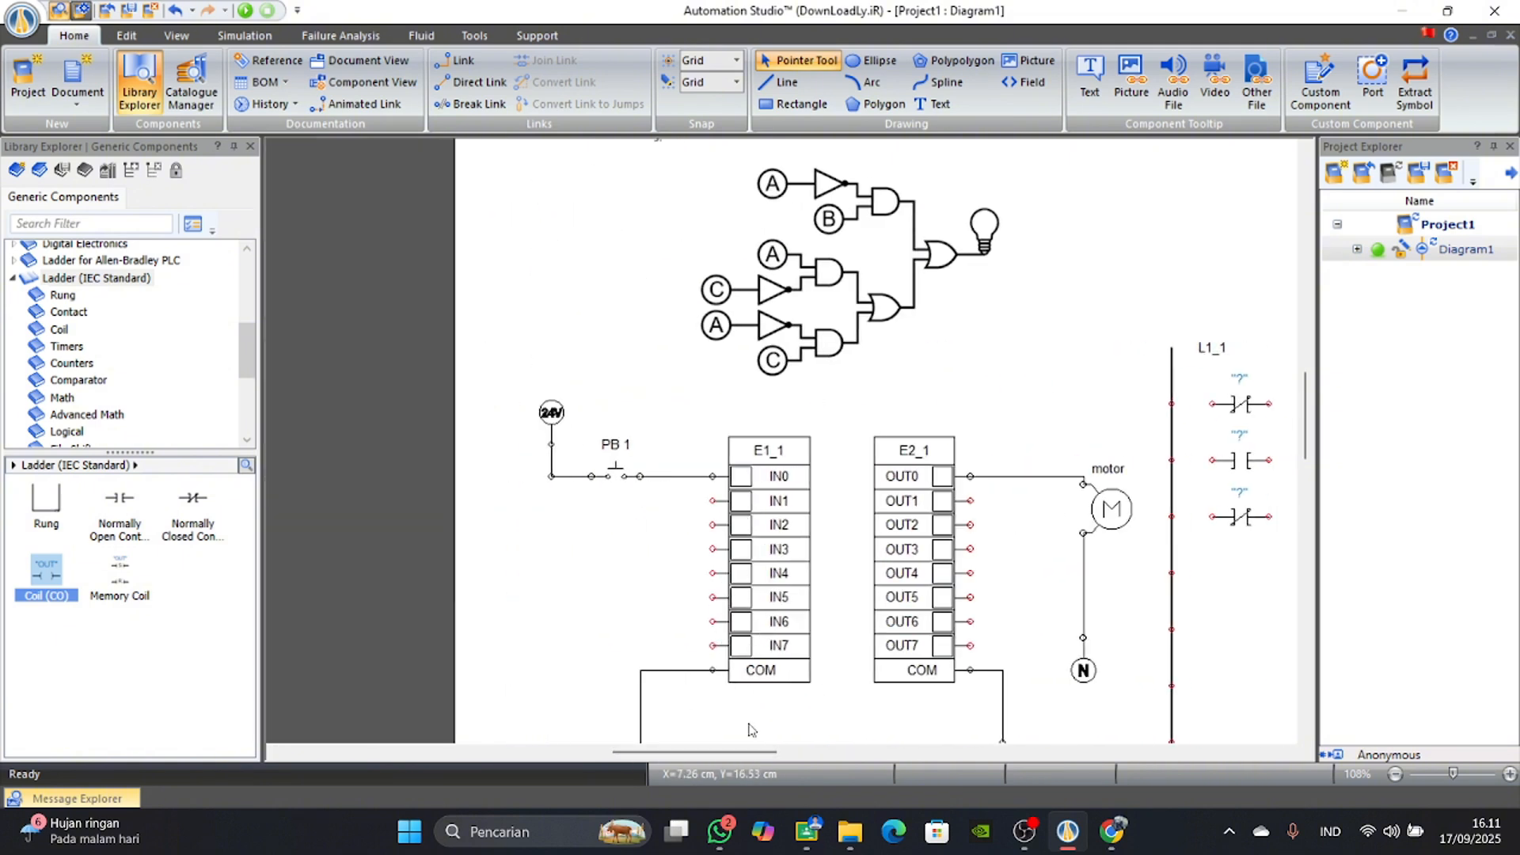
scroll(763, 758, right, 3)
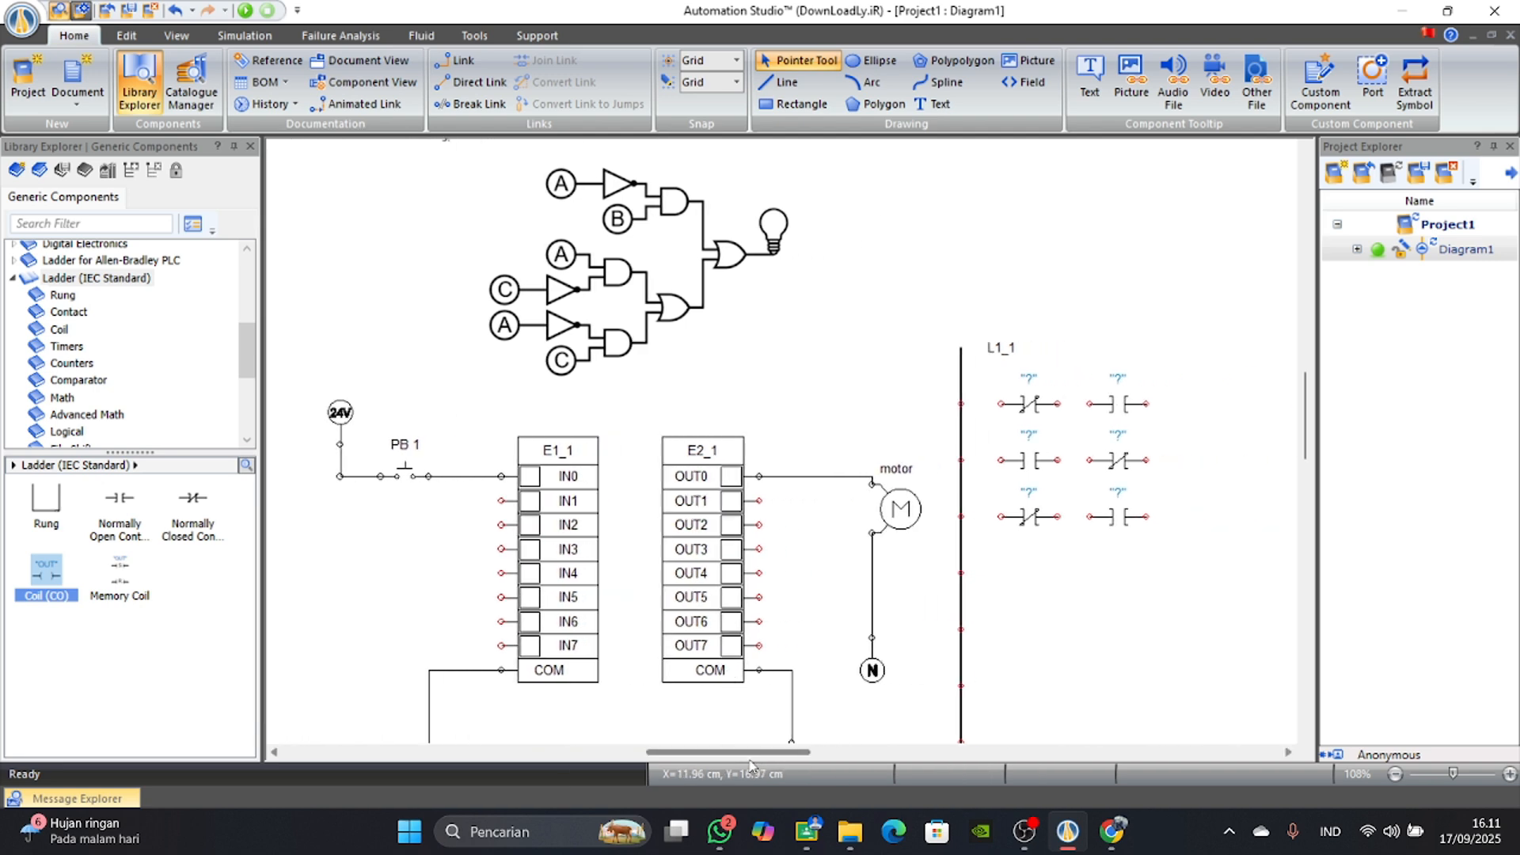
scroll(776, 760, right, 3)
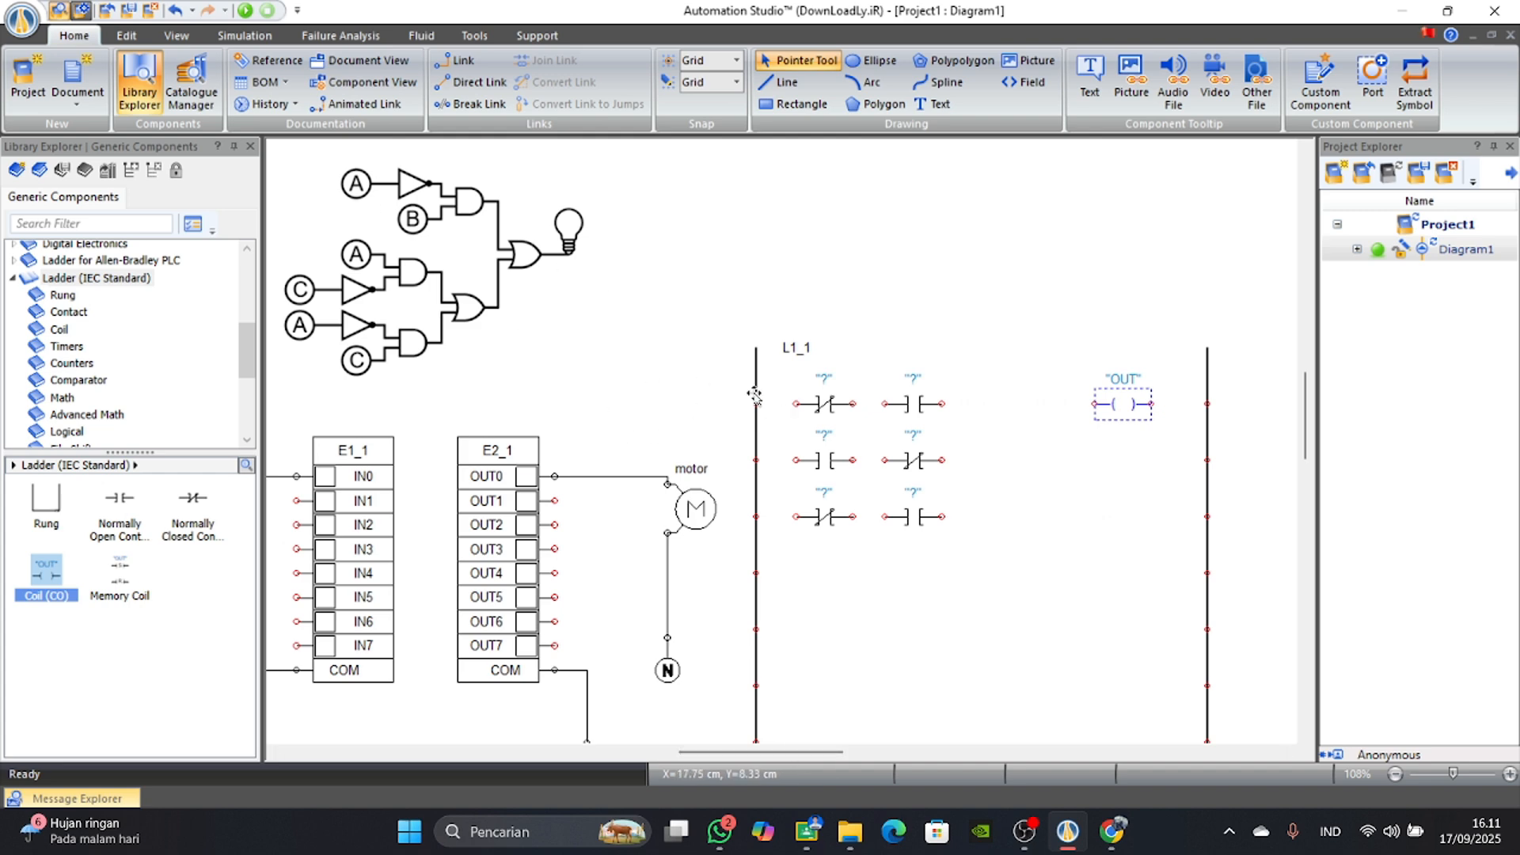
drag(757, 405, 1207, 404)
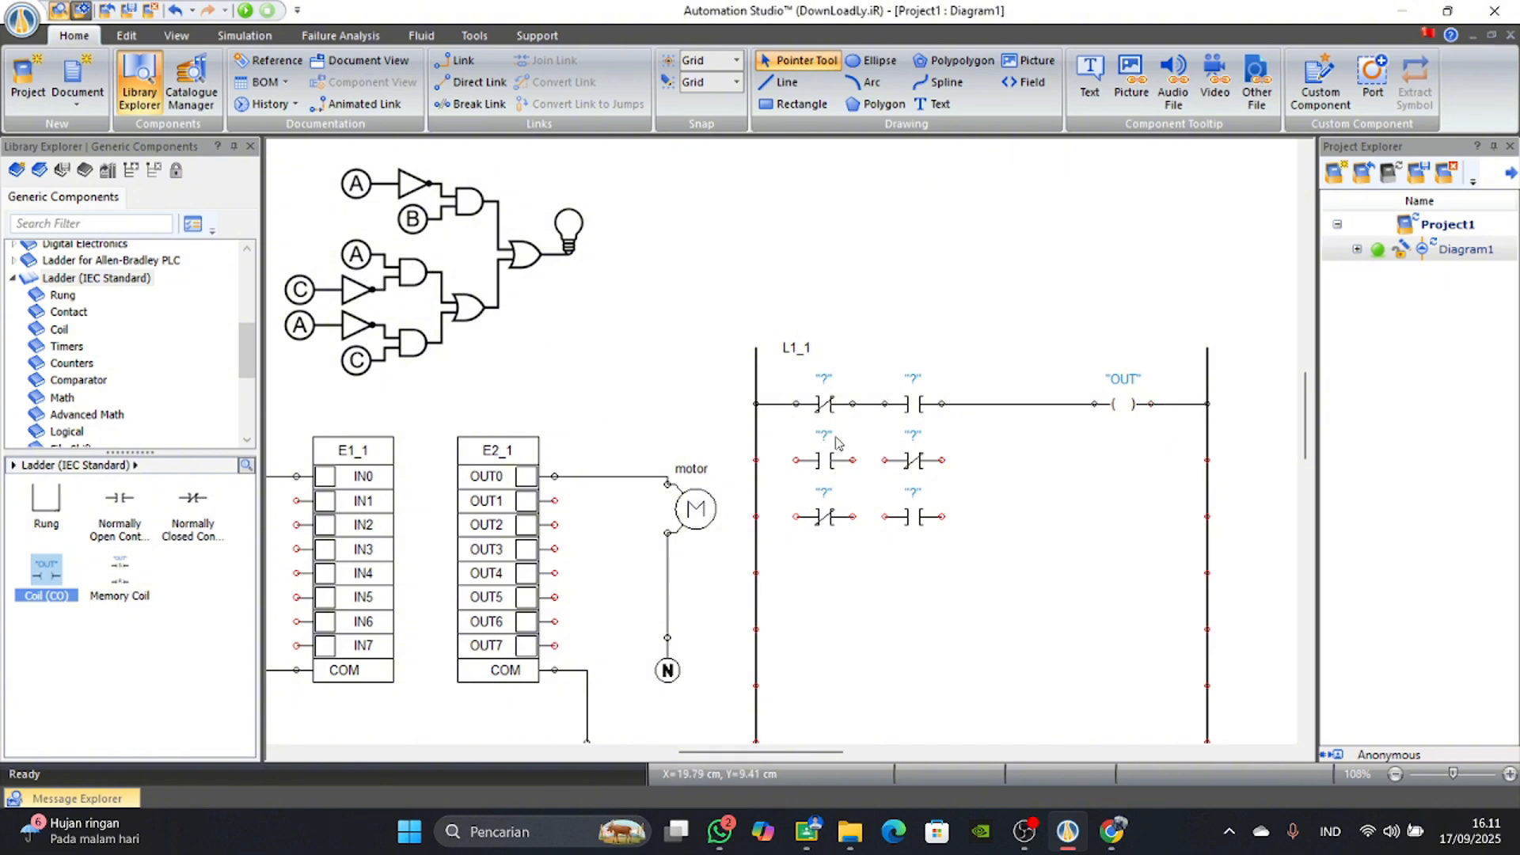
drag(757, 460, 885, 460)
drag(755, 515, 886, 516)
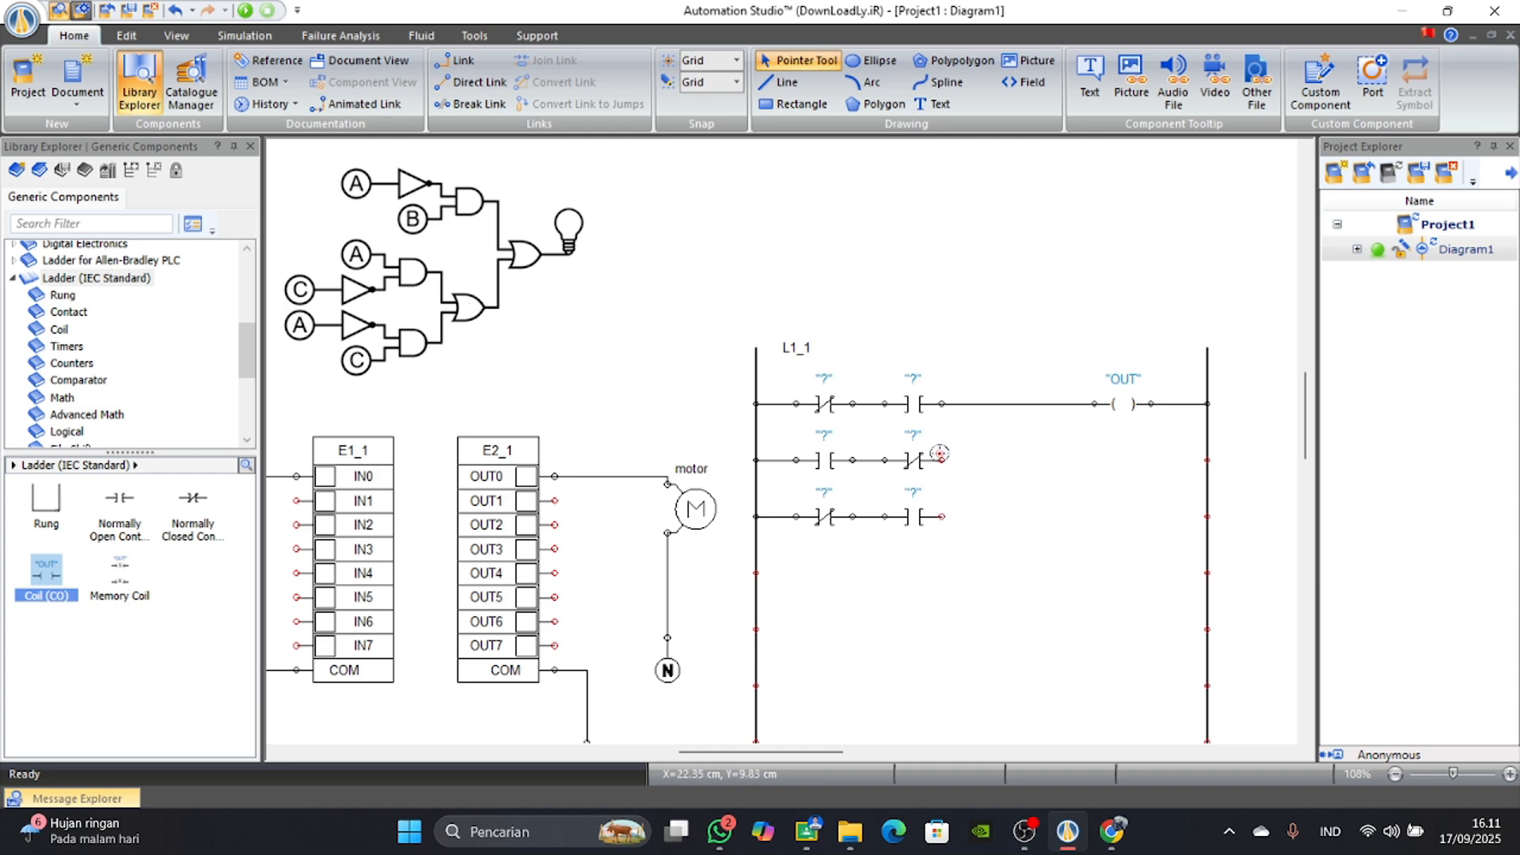
Try to join the output ends of the second and third ladder rows with a link, and delete that link.
drag(955, 459, 1038, 455)
drag(942, 516, 1041, 459)
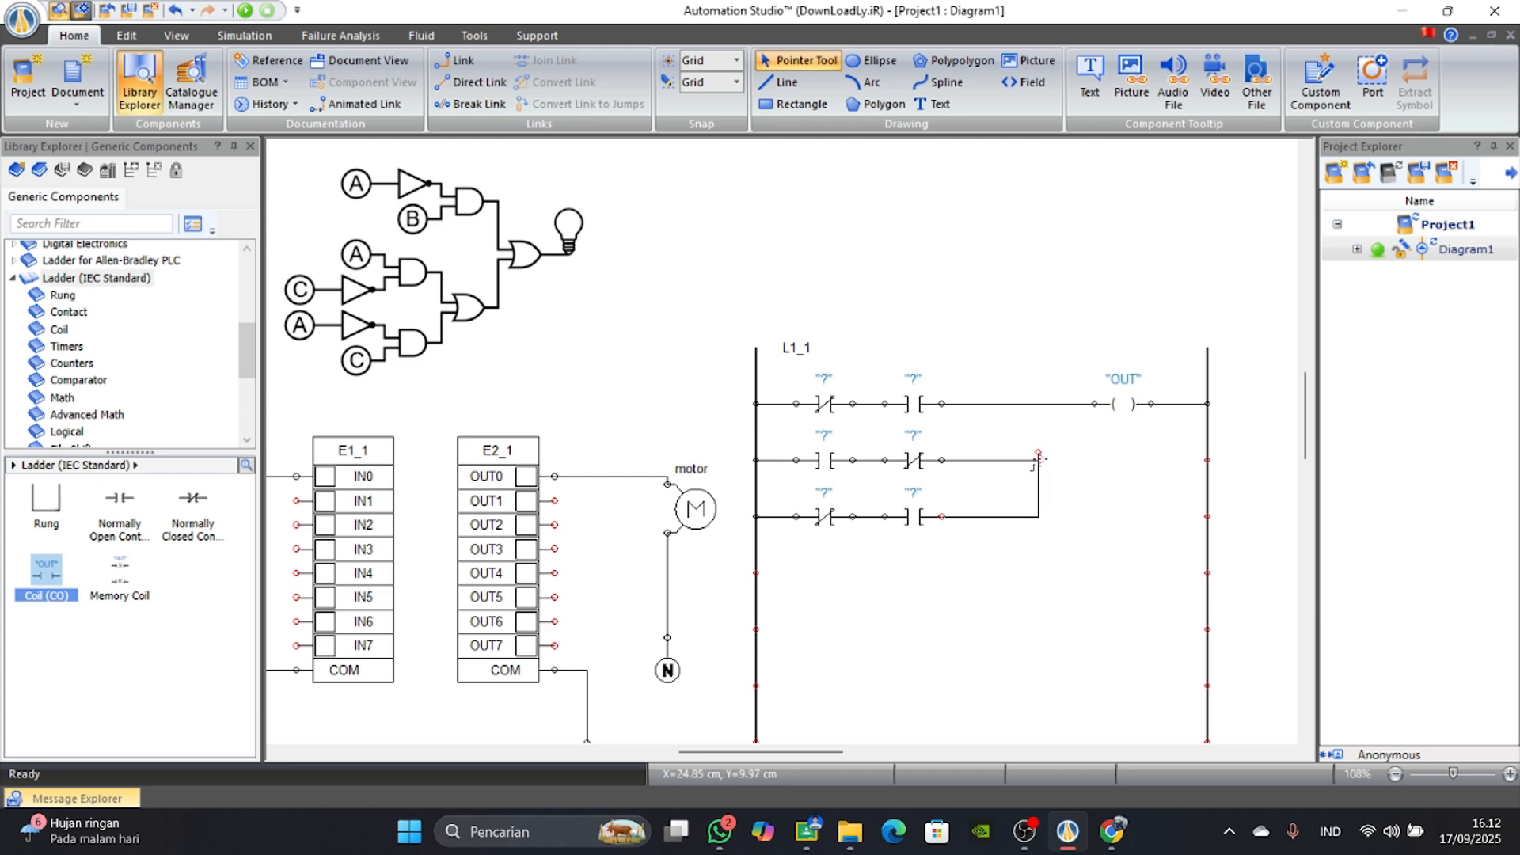
click(1036, 456)
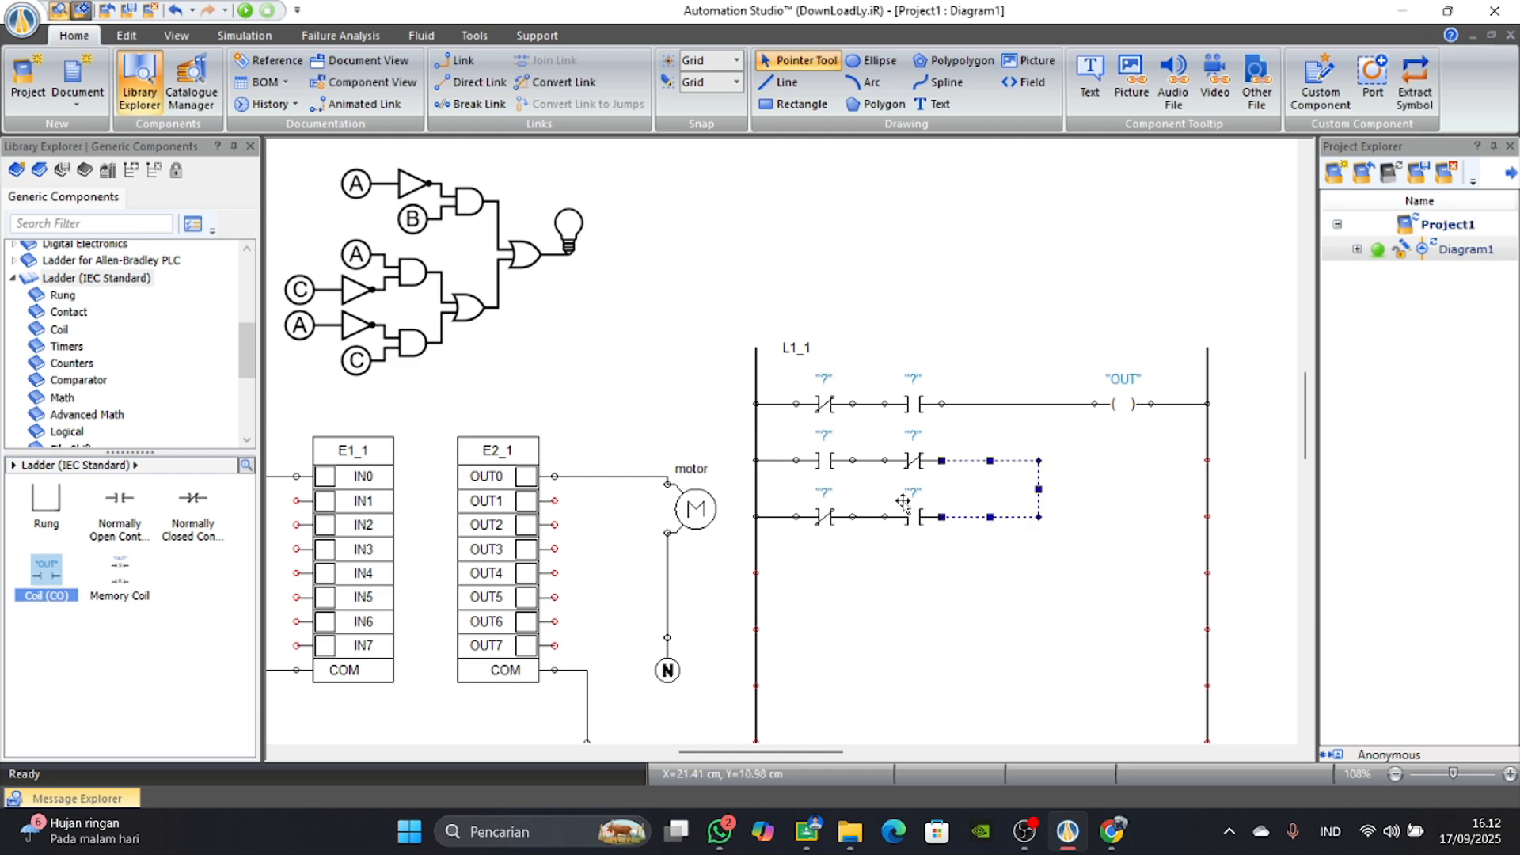
click(1064, 514)
double_click(1039, 464)
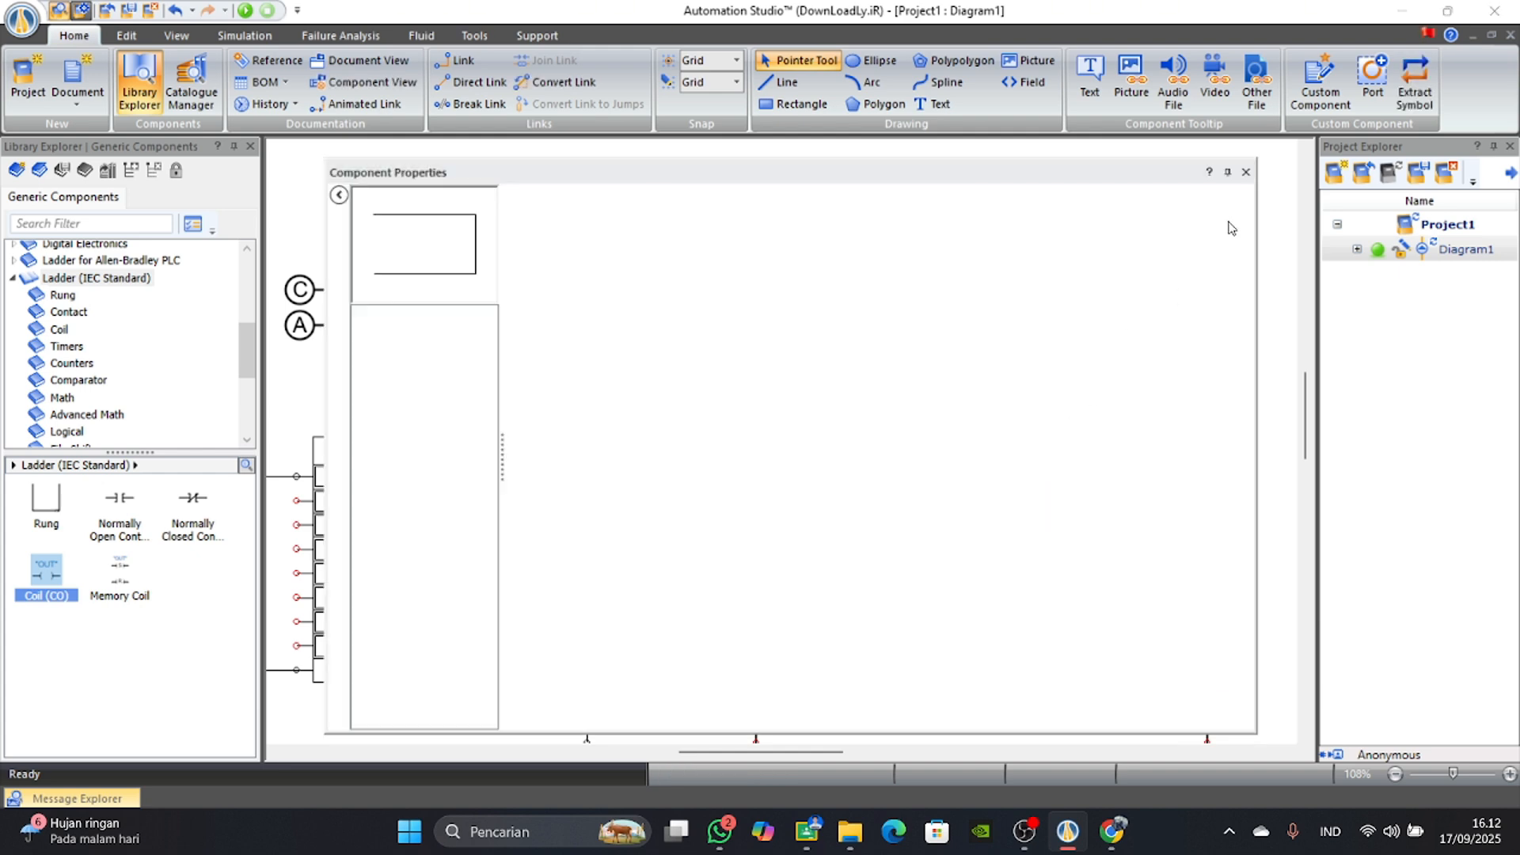
click(1246, 172)
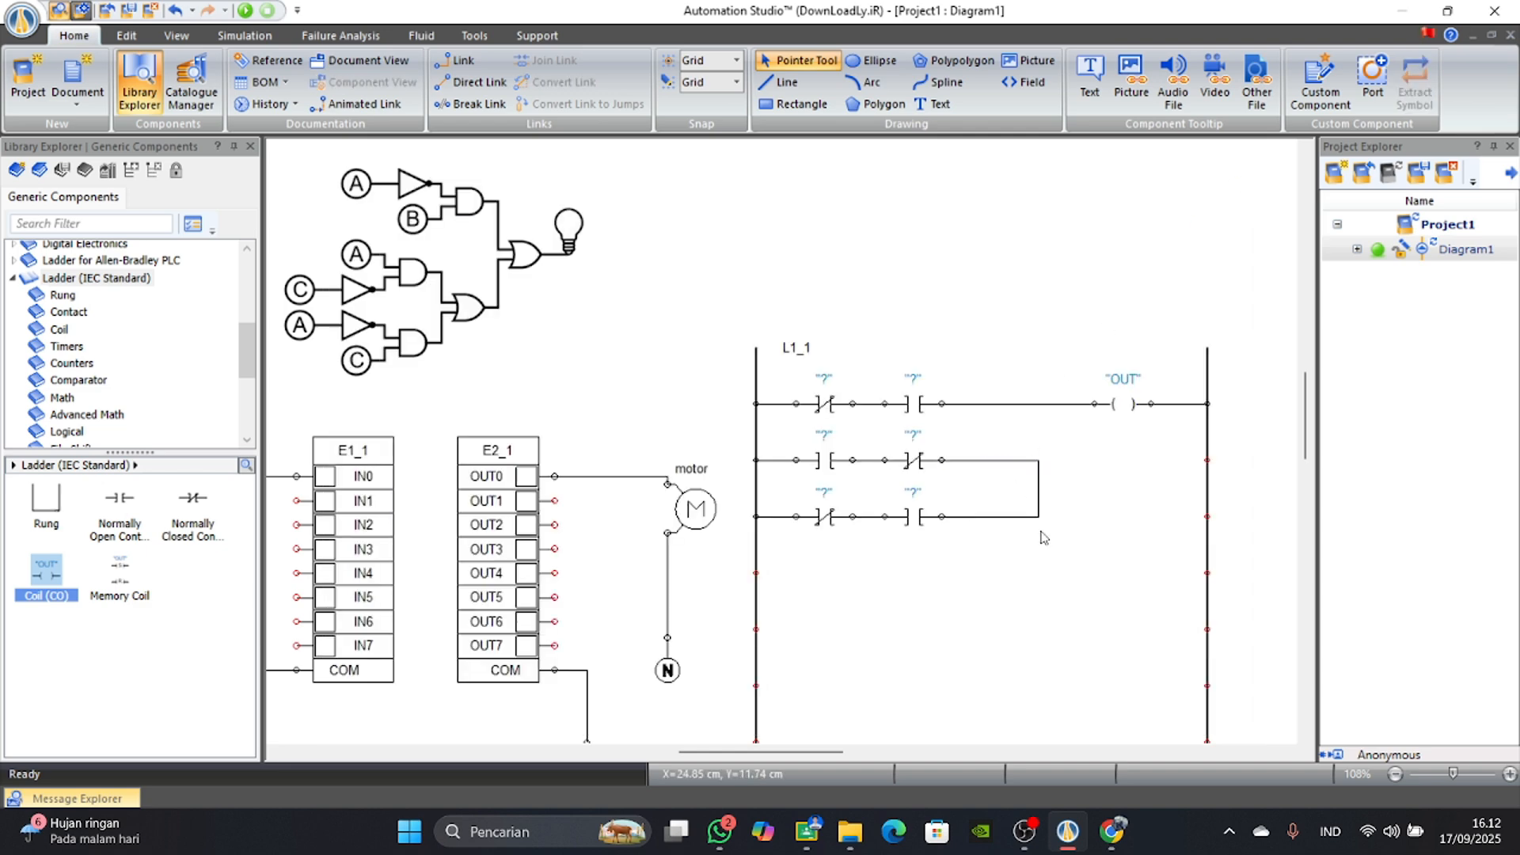
click(1015, 496)
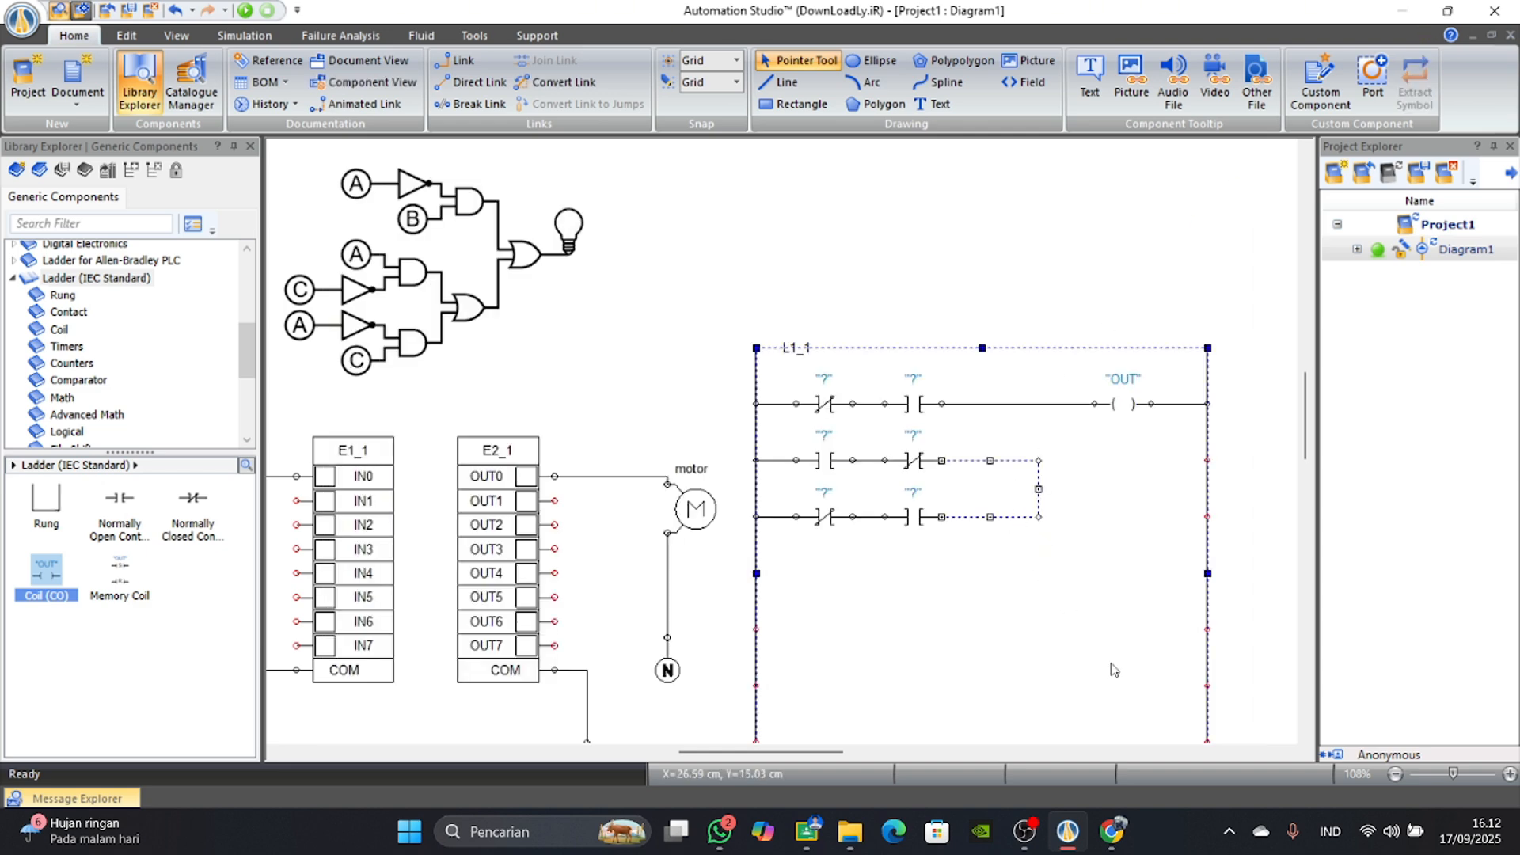
right_click(1039, 518)
click(1087, 321)
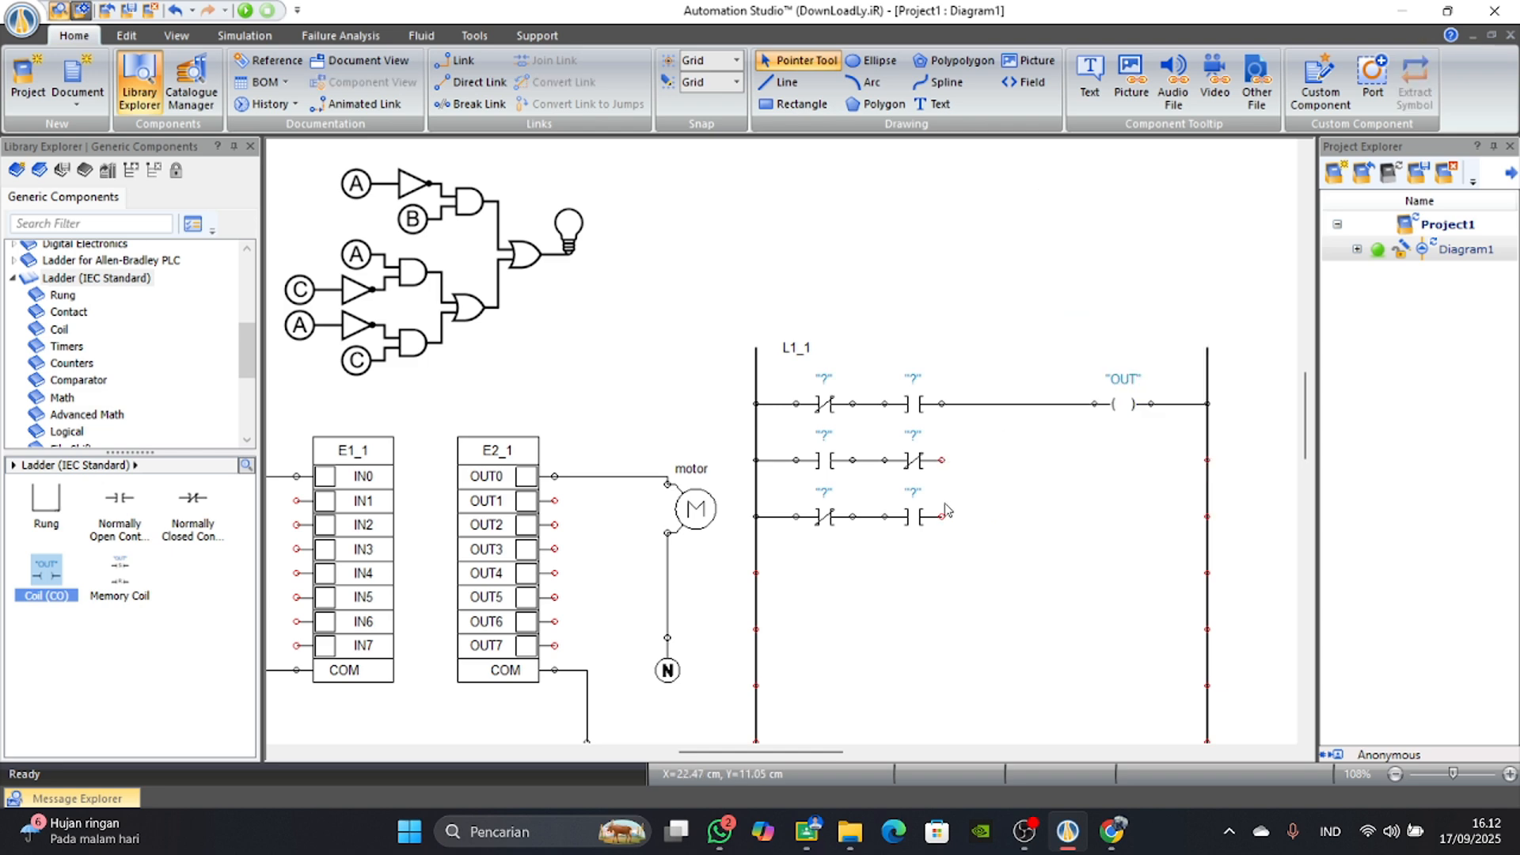
Link the output ends of the second and third rows to the first row ahead of the OUT coil as parallel branches.
mouse_move(941, 460)
mouse_down()
mouse_move(1039, 457)
mouse_move(1029, 404)
mouse_up()
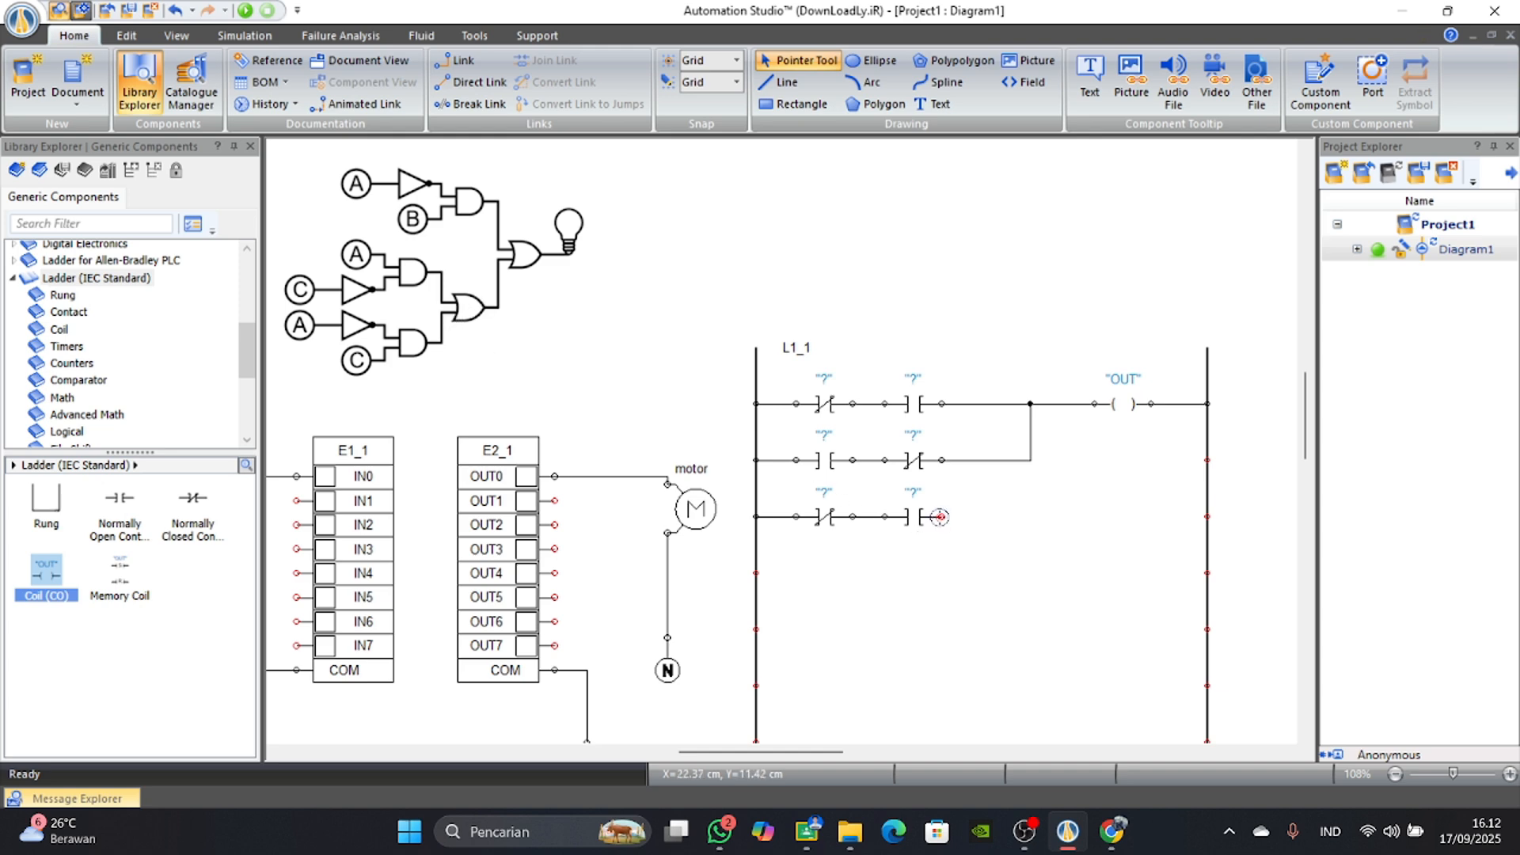
mouse_move(940, 516)
mouse_down()
mouse_move(1036, 515)
mouse_move(1031, 460)
mouse_up()
Place a normally open push-button from the JIC switches beneath PB 1, beside input IN1, leaving its variable dialog without changes.
drag(764, 753, 713, 765)
drag(117, 518, 248, 503)
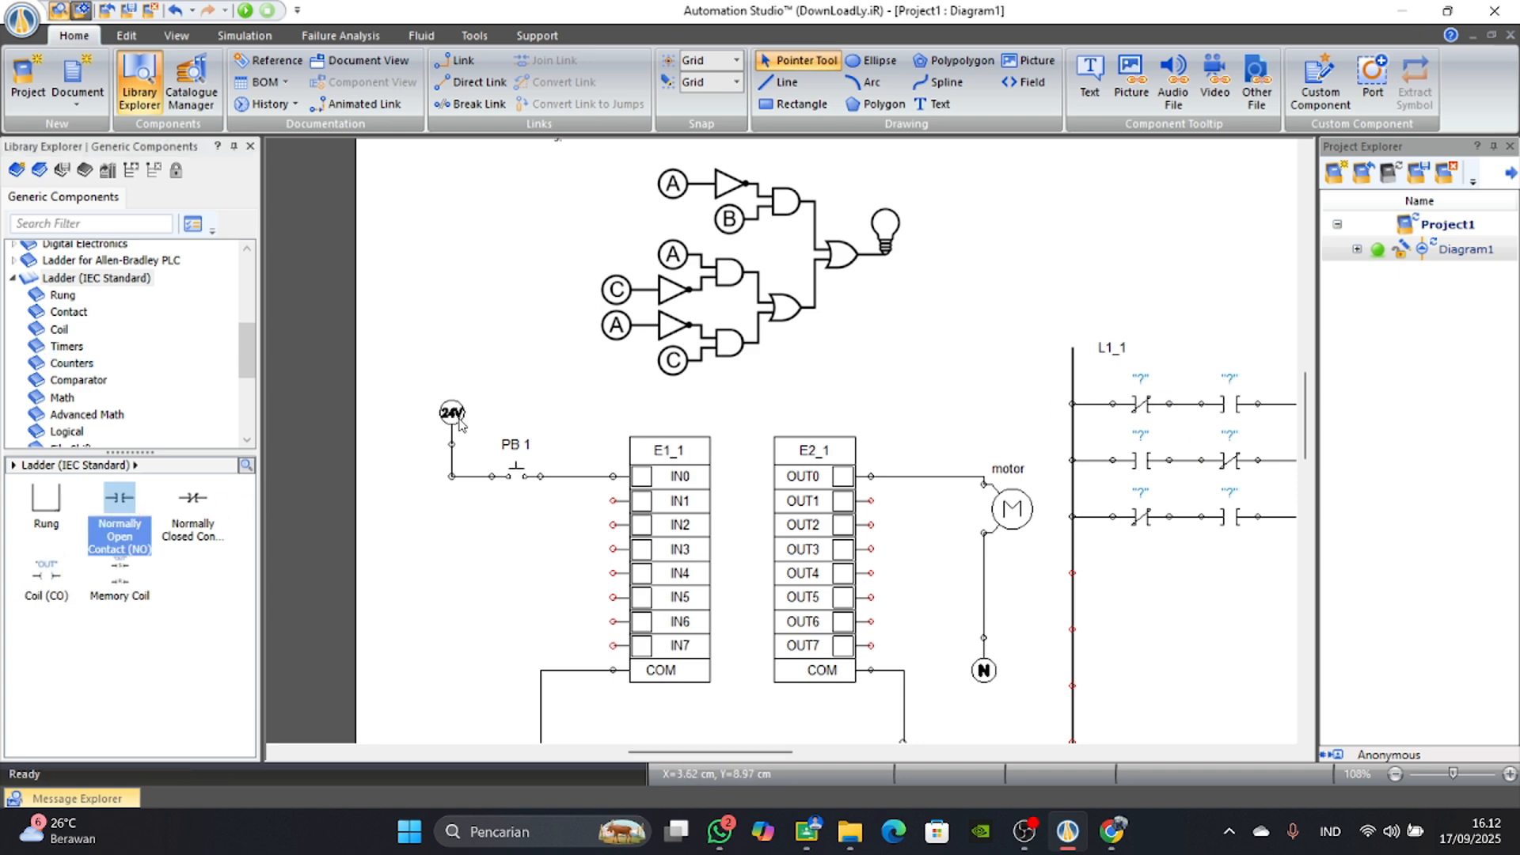
scroll(62, 313, up, 3)
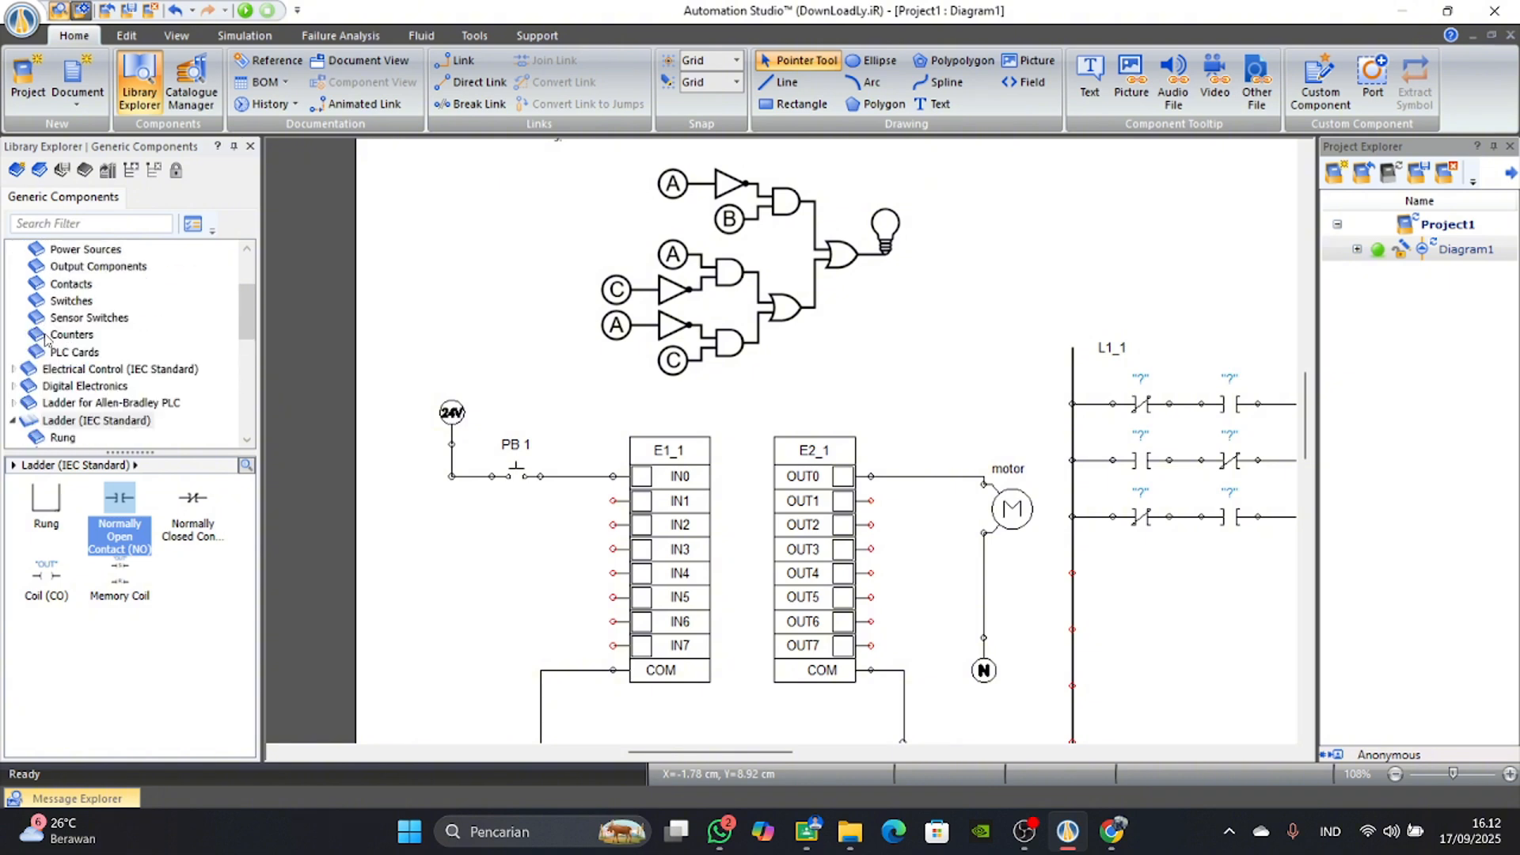
click(70, 301)
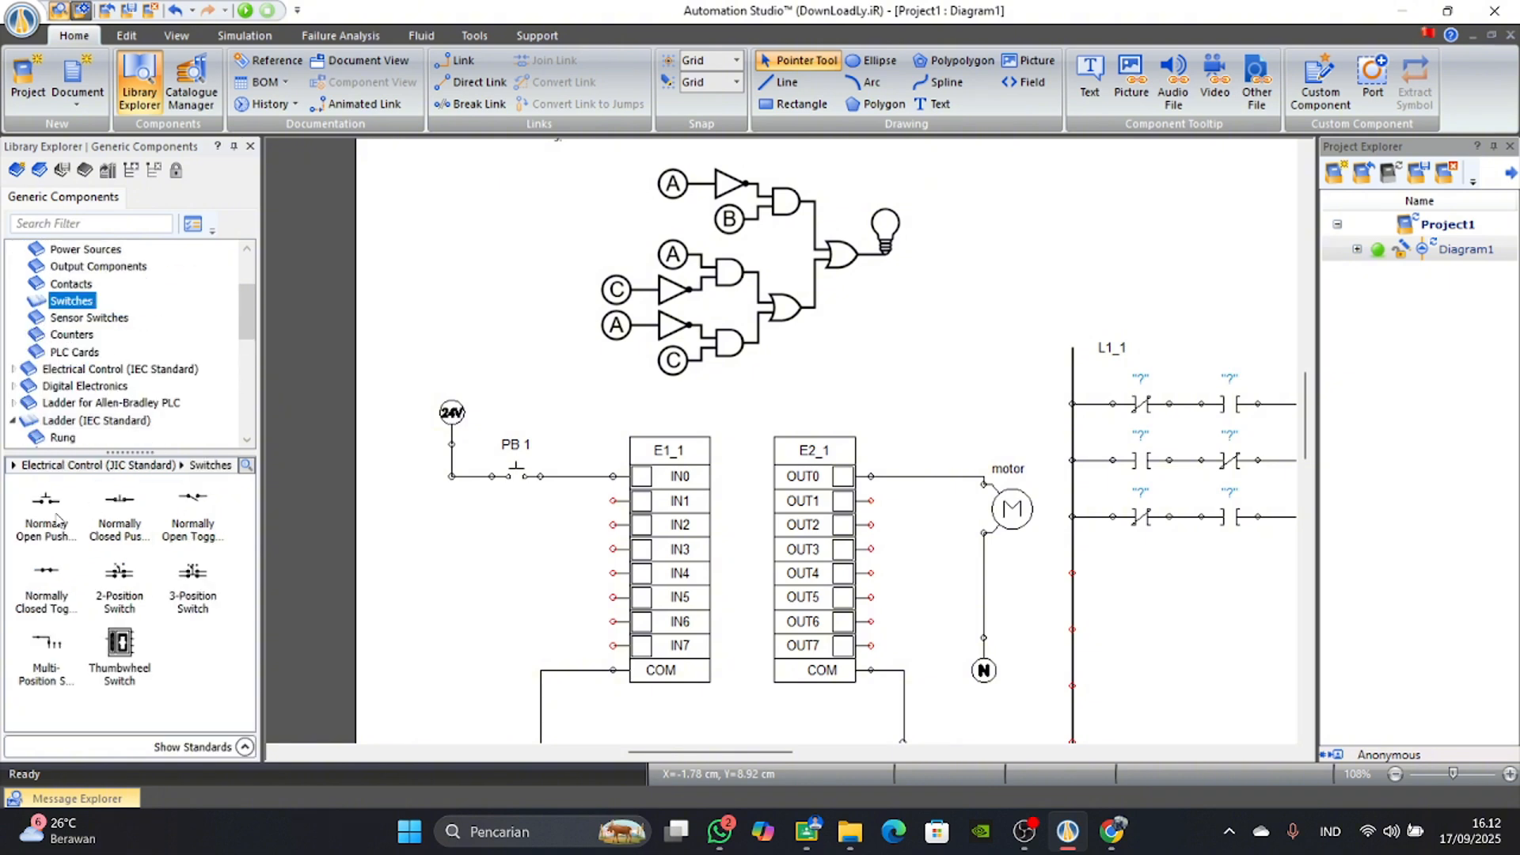
drag(57, 518, 529, 495)
click(845, 288)
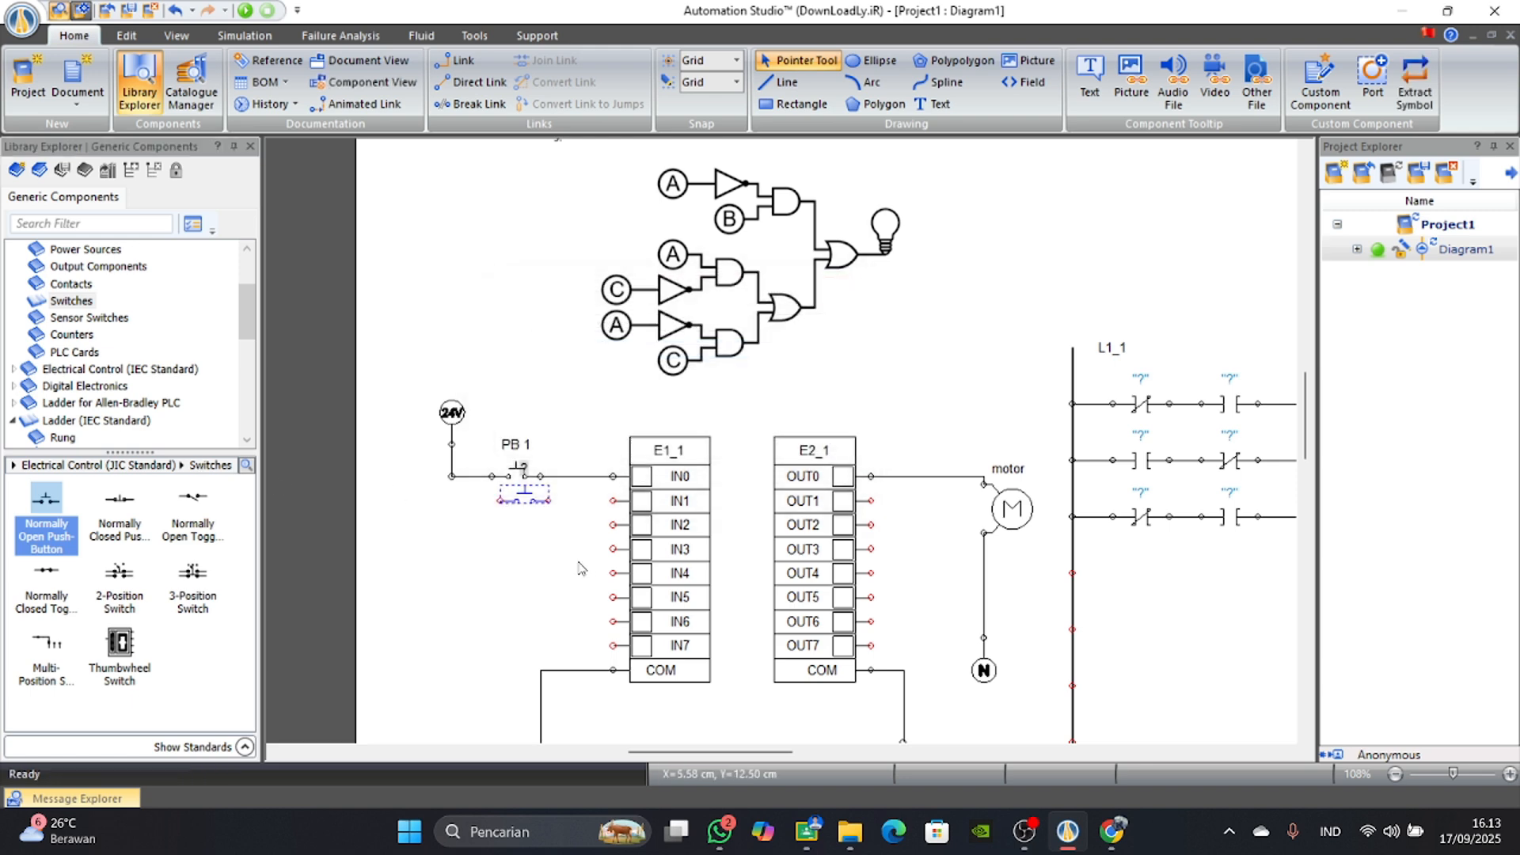
Align the IN1 push-button beneath PB 1 and place four more normally open push-buttons below it, beside inputs IN2 to IN5.
scroll(523, 598, up, 5)
drag(520, 354, 502, 354)
drag(46, 519, 518, 412)
key(Return)
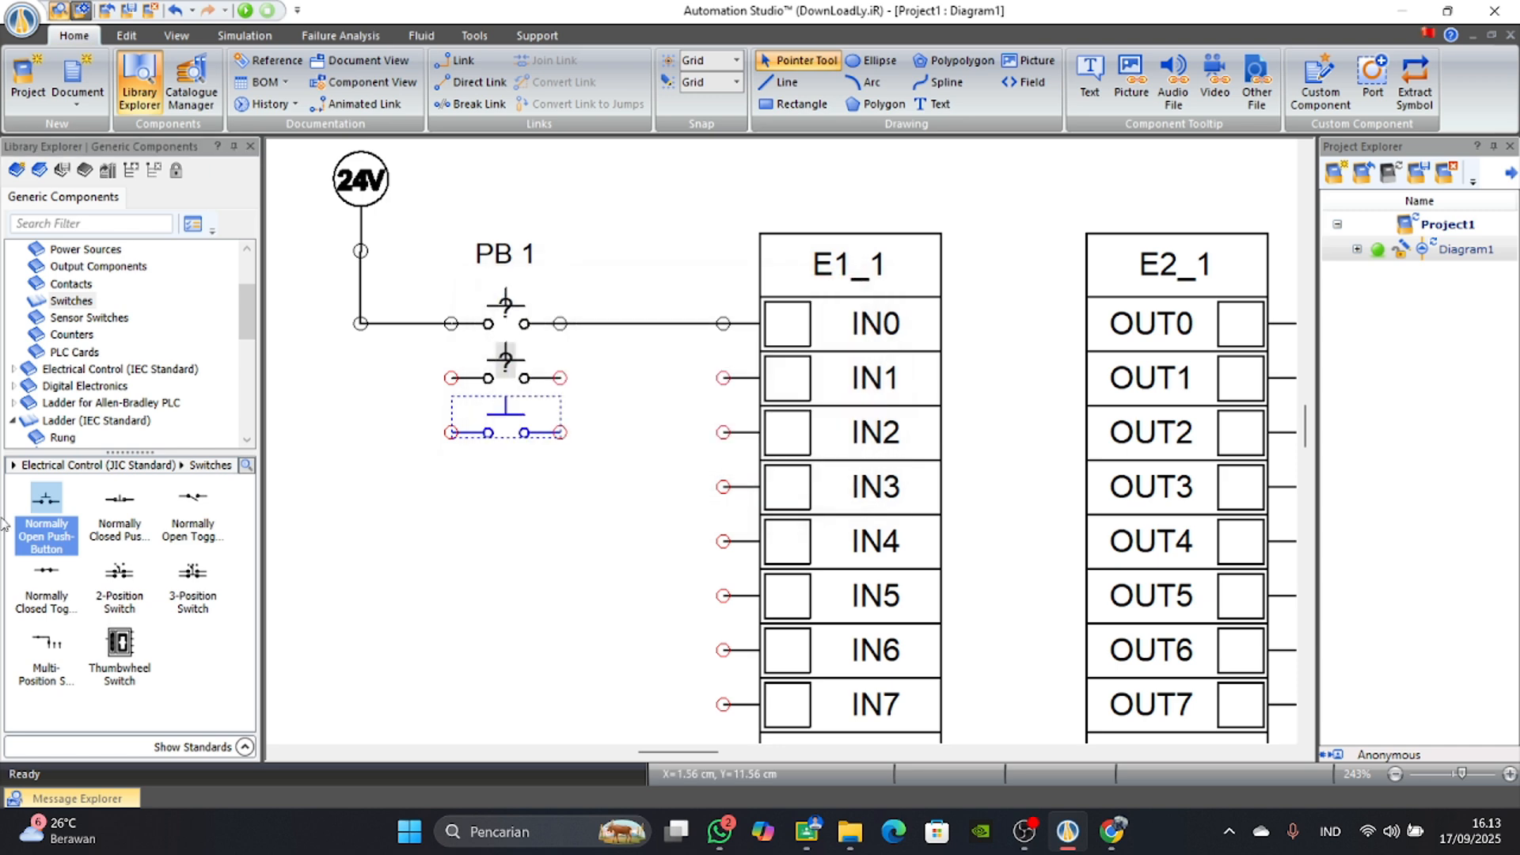
drag(46, 511, 515, 451)
key(Return)
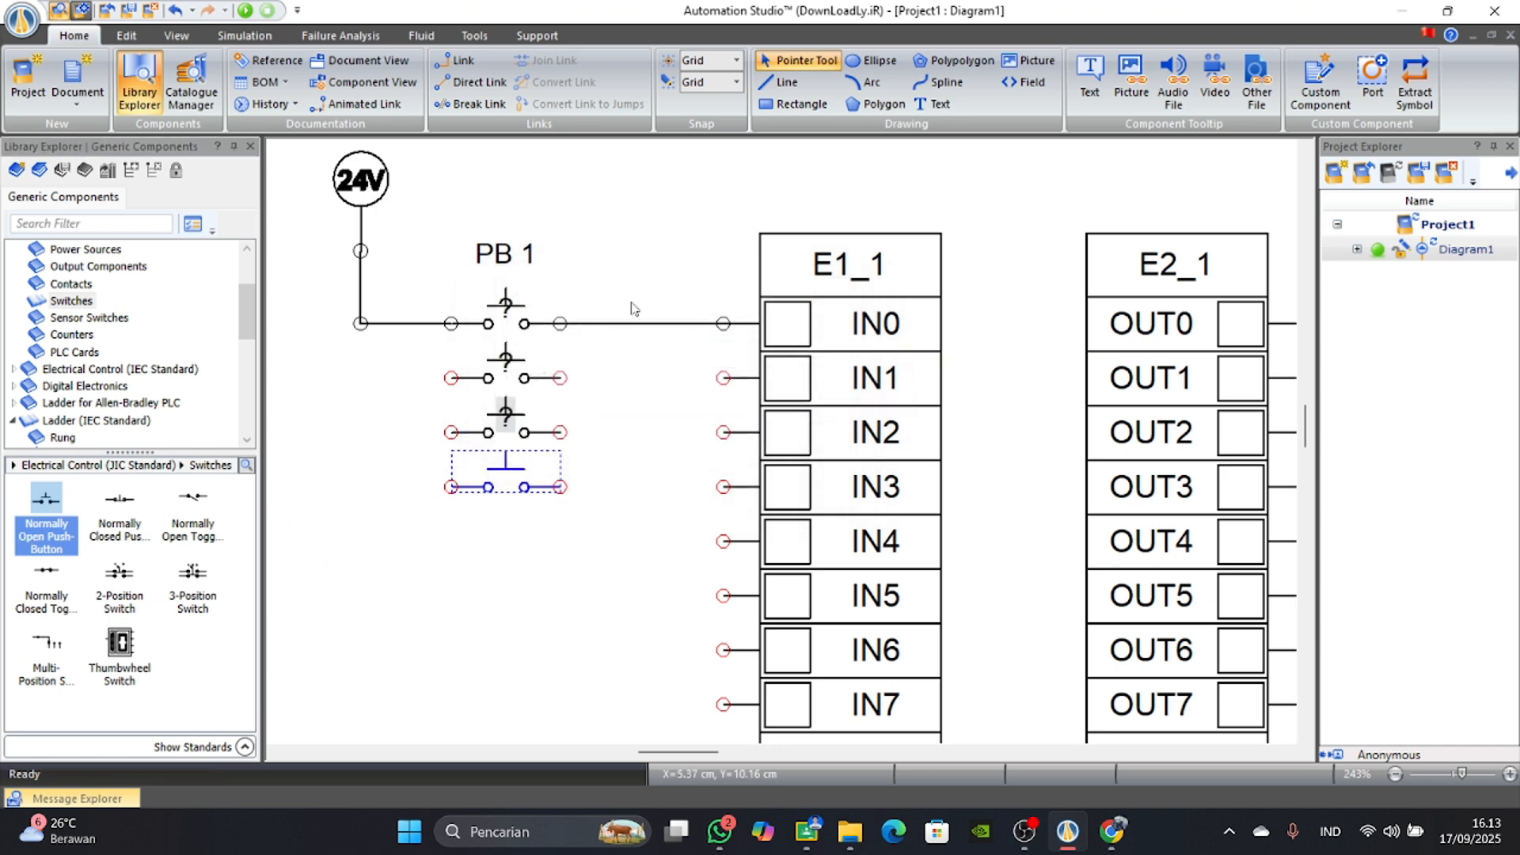
drag(46, 511, 509, 514)
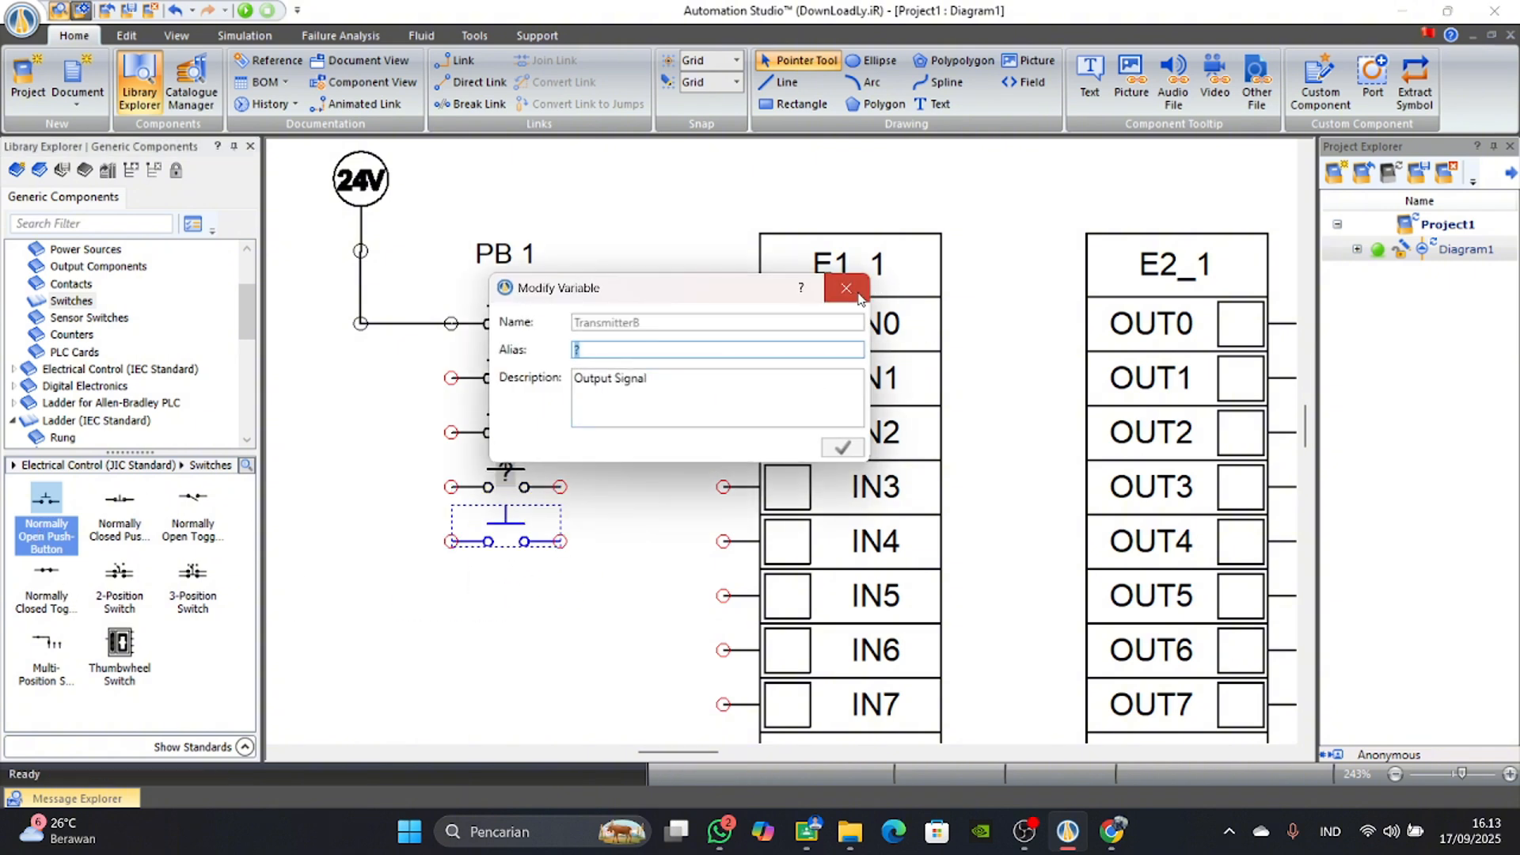
key(Return)
drag(46, 519, 519, 569)
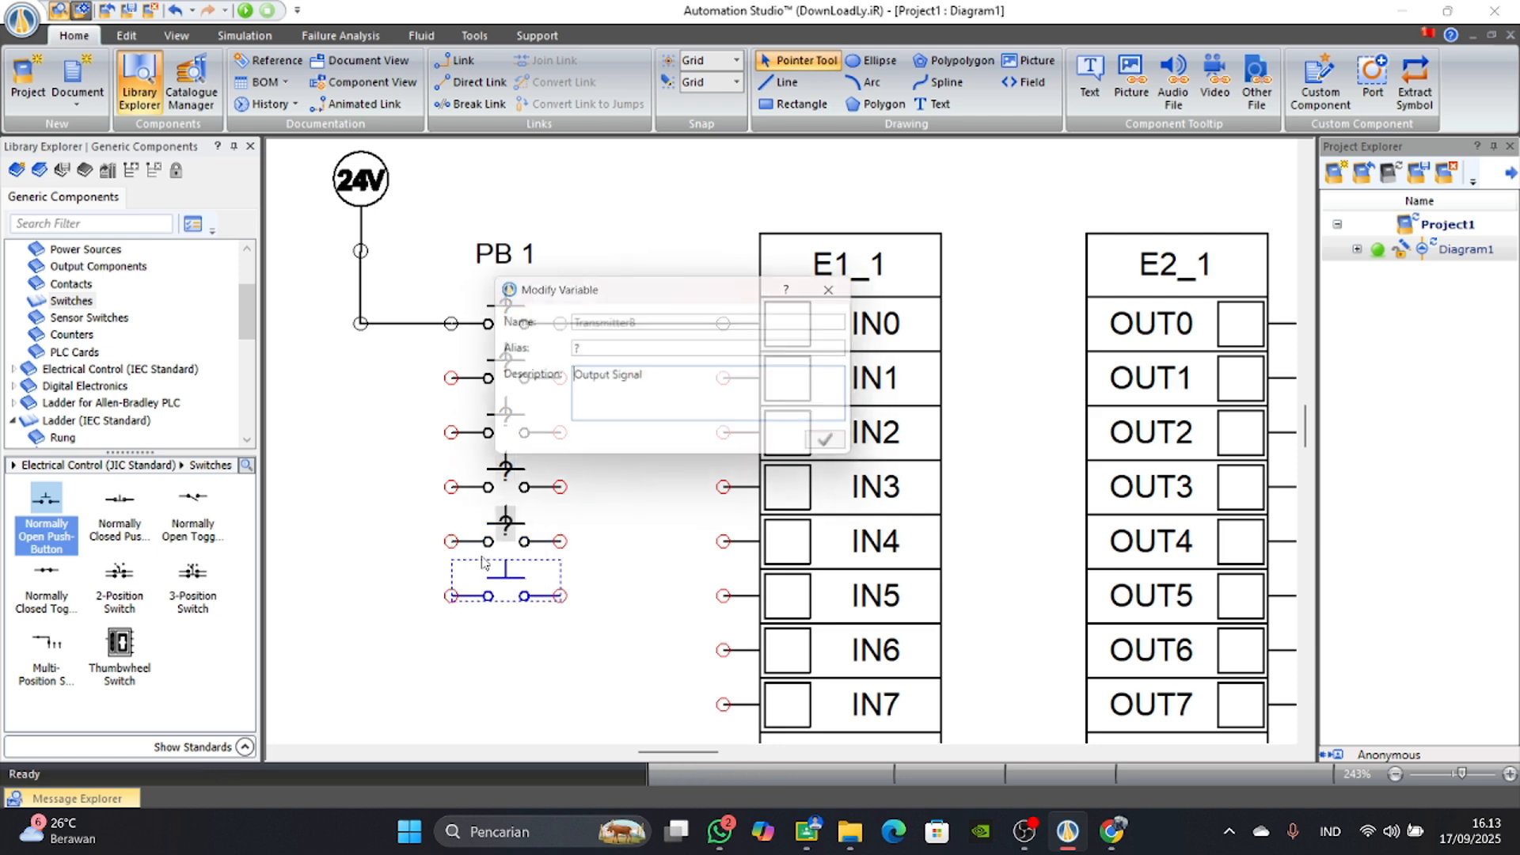
key(Return)
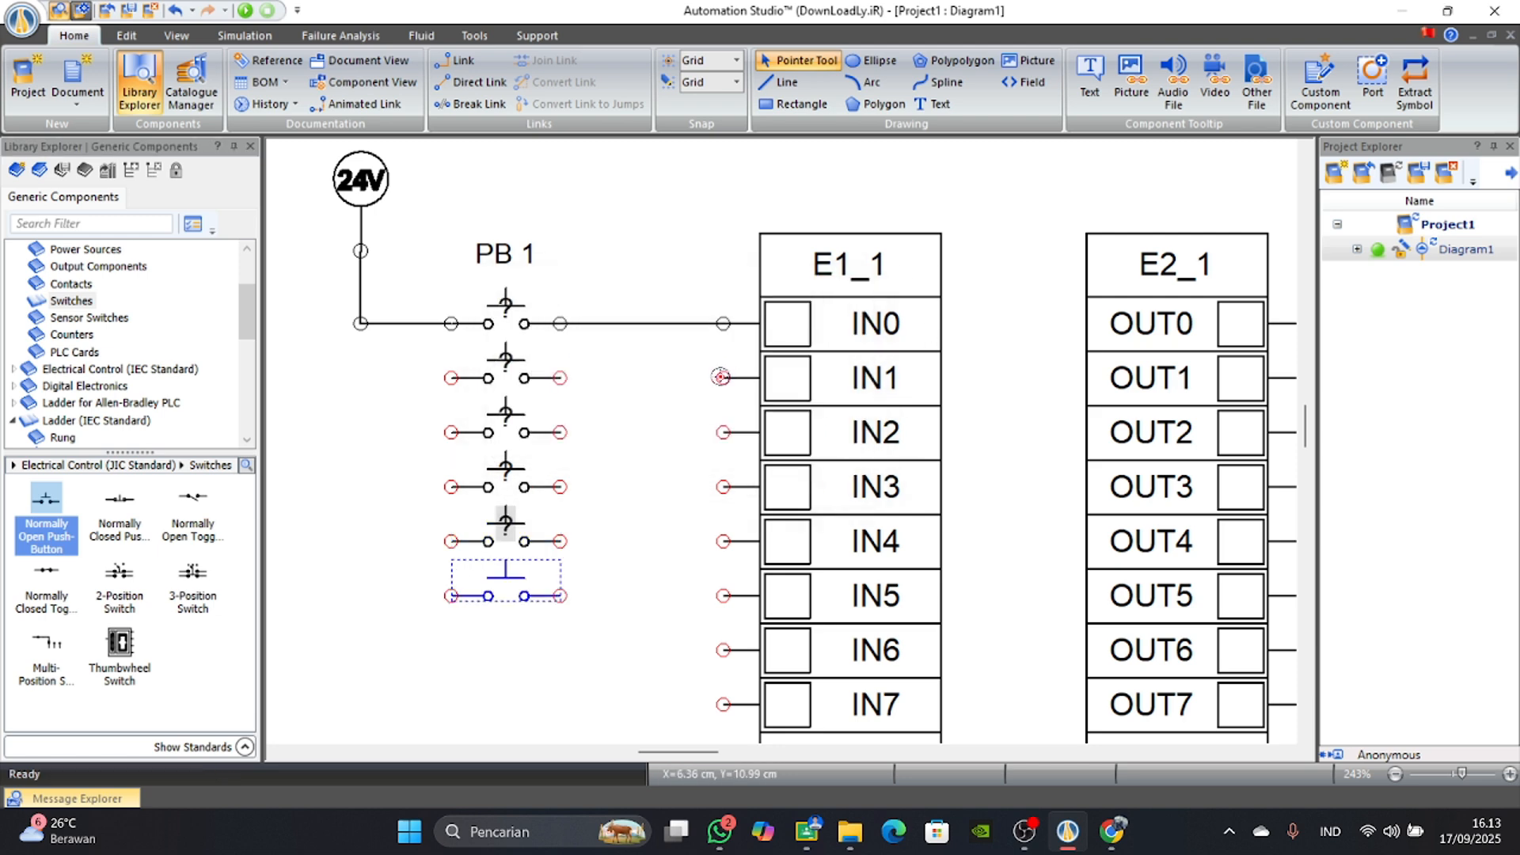
Wire the second and third push-buttons to inputs IN1 and IN2 and connect their other ends to the 24V line.
click(723, 378)
click(562, 377)
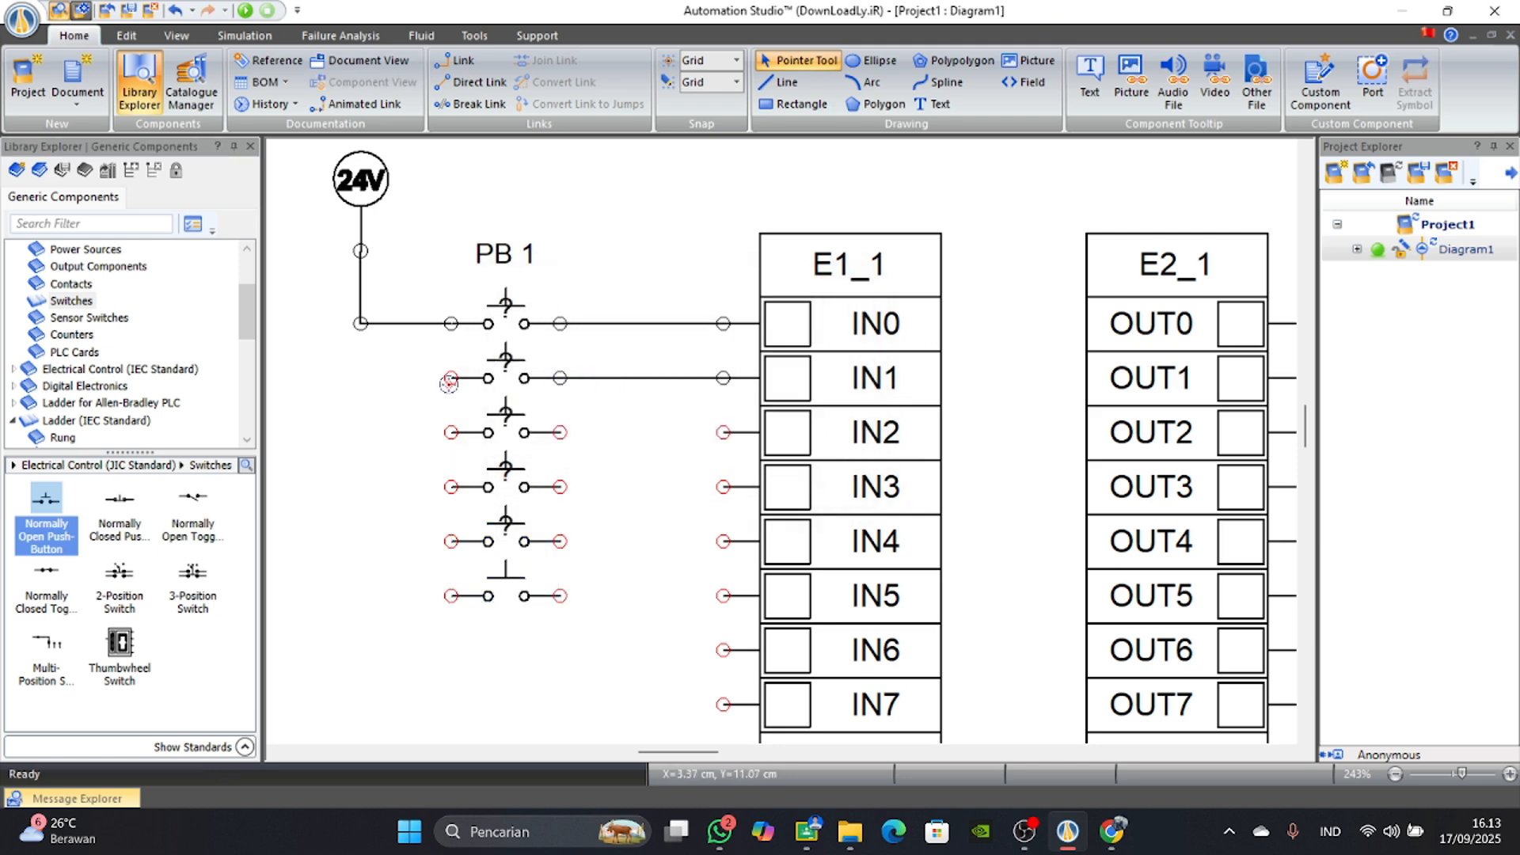
click(451, 379)
click(361, 325)
click(449, 432)
click(360, 374)
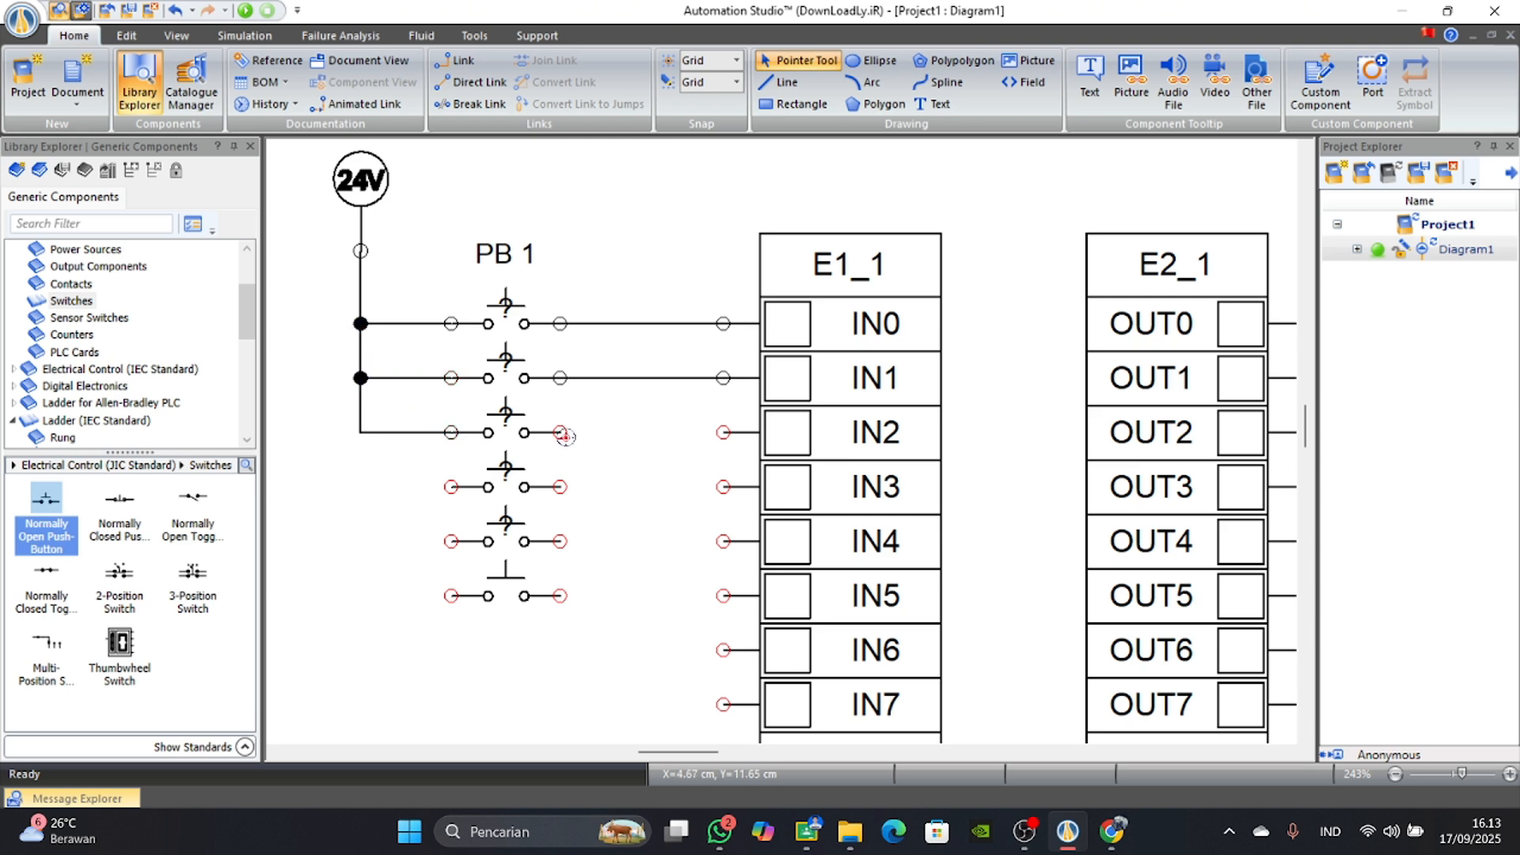
click(564, 435)
click(723, 434)
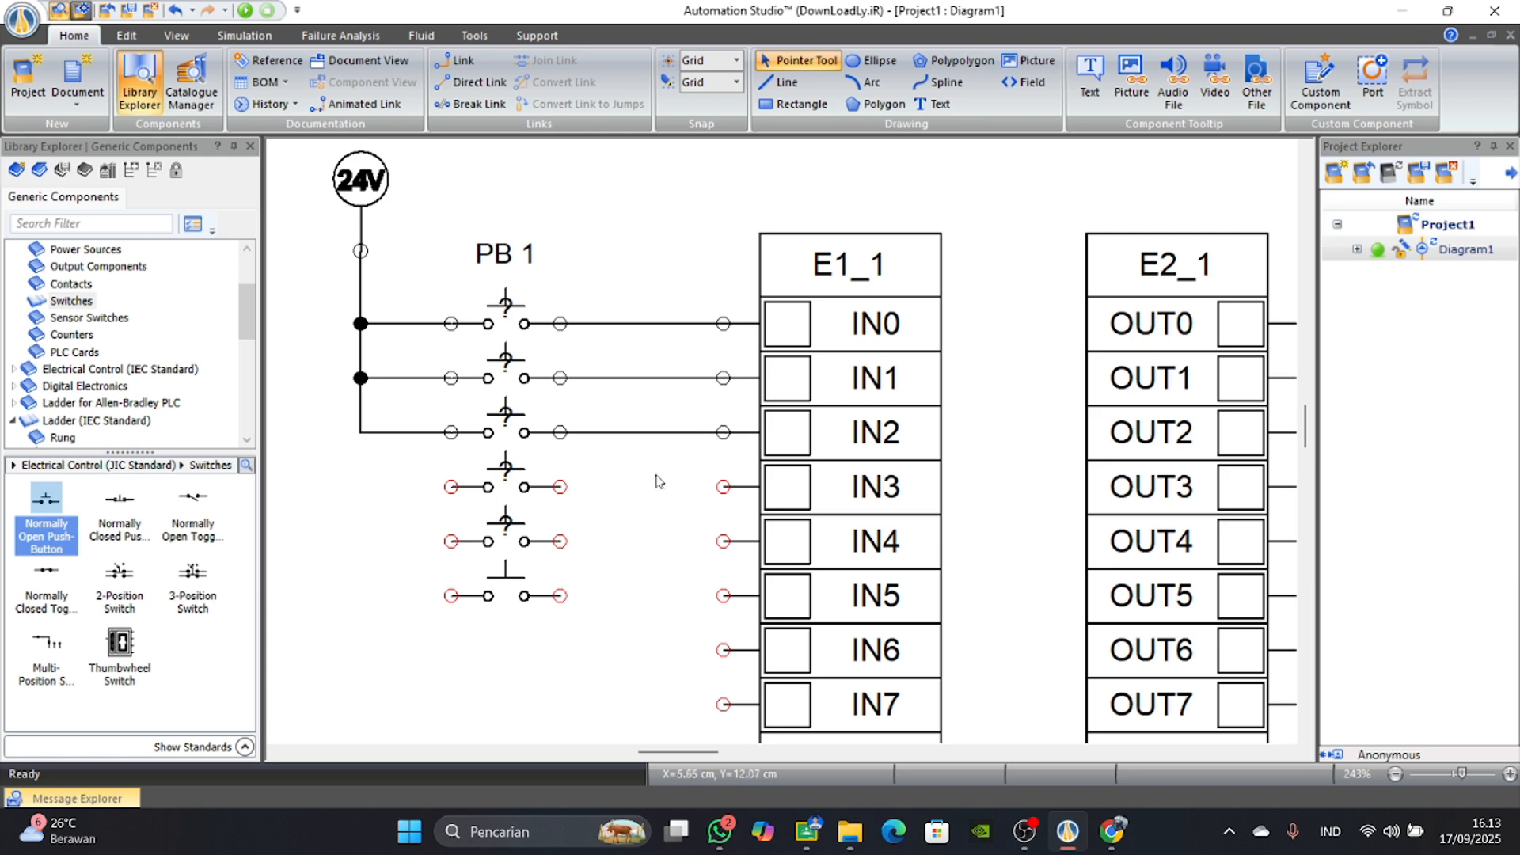
Wire the remaining three push-buttons to inputs IN3, IN4 and IN5 and connect their other ends to the 24V line.
click(720, 484)
click(560, 486)
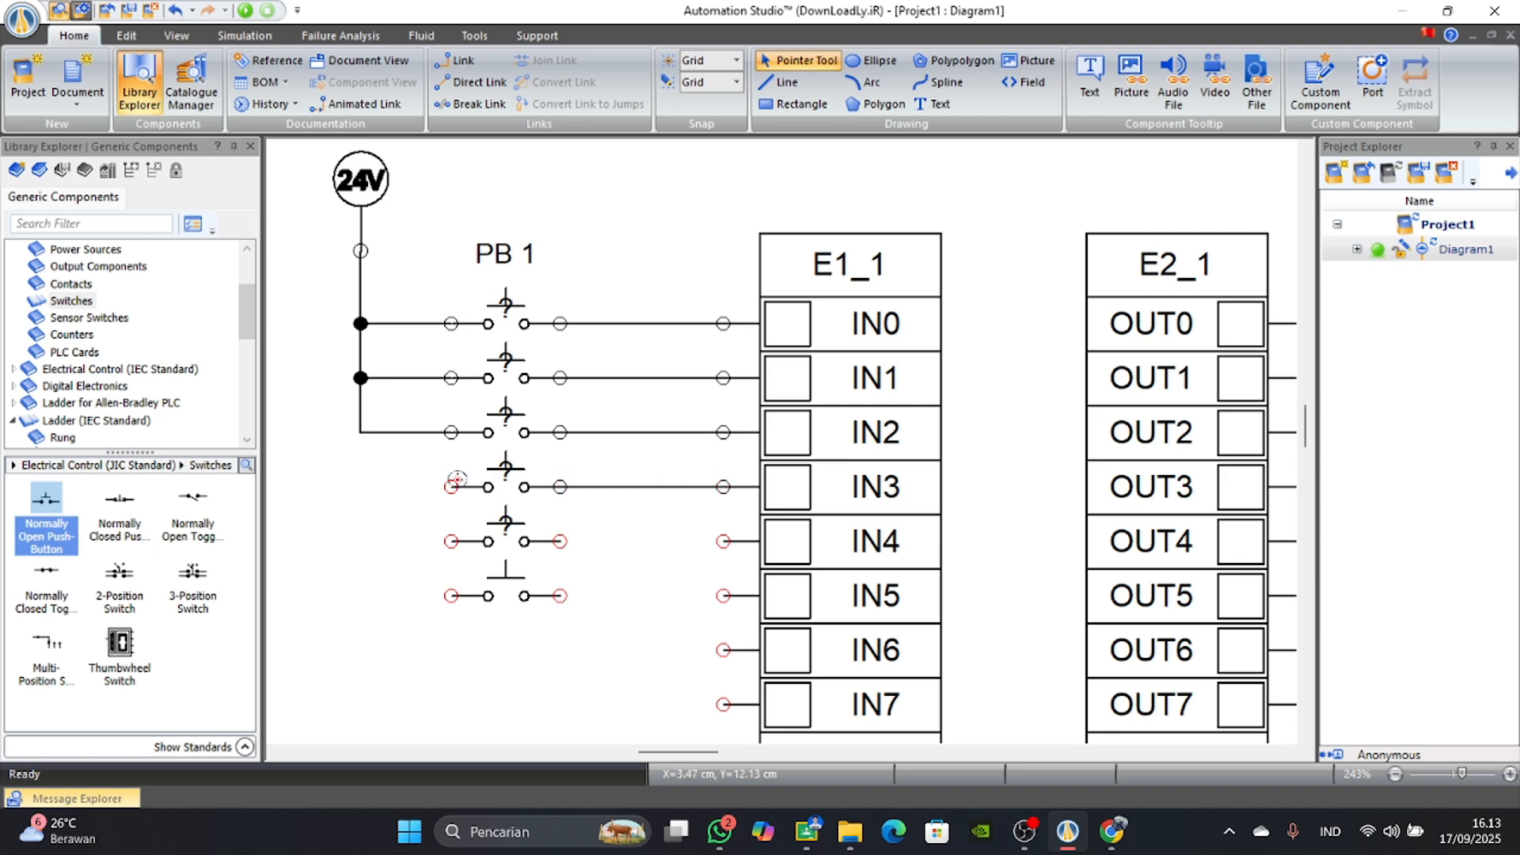
click(453, 484)
click(359, 432)
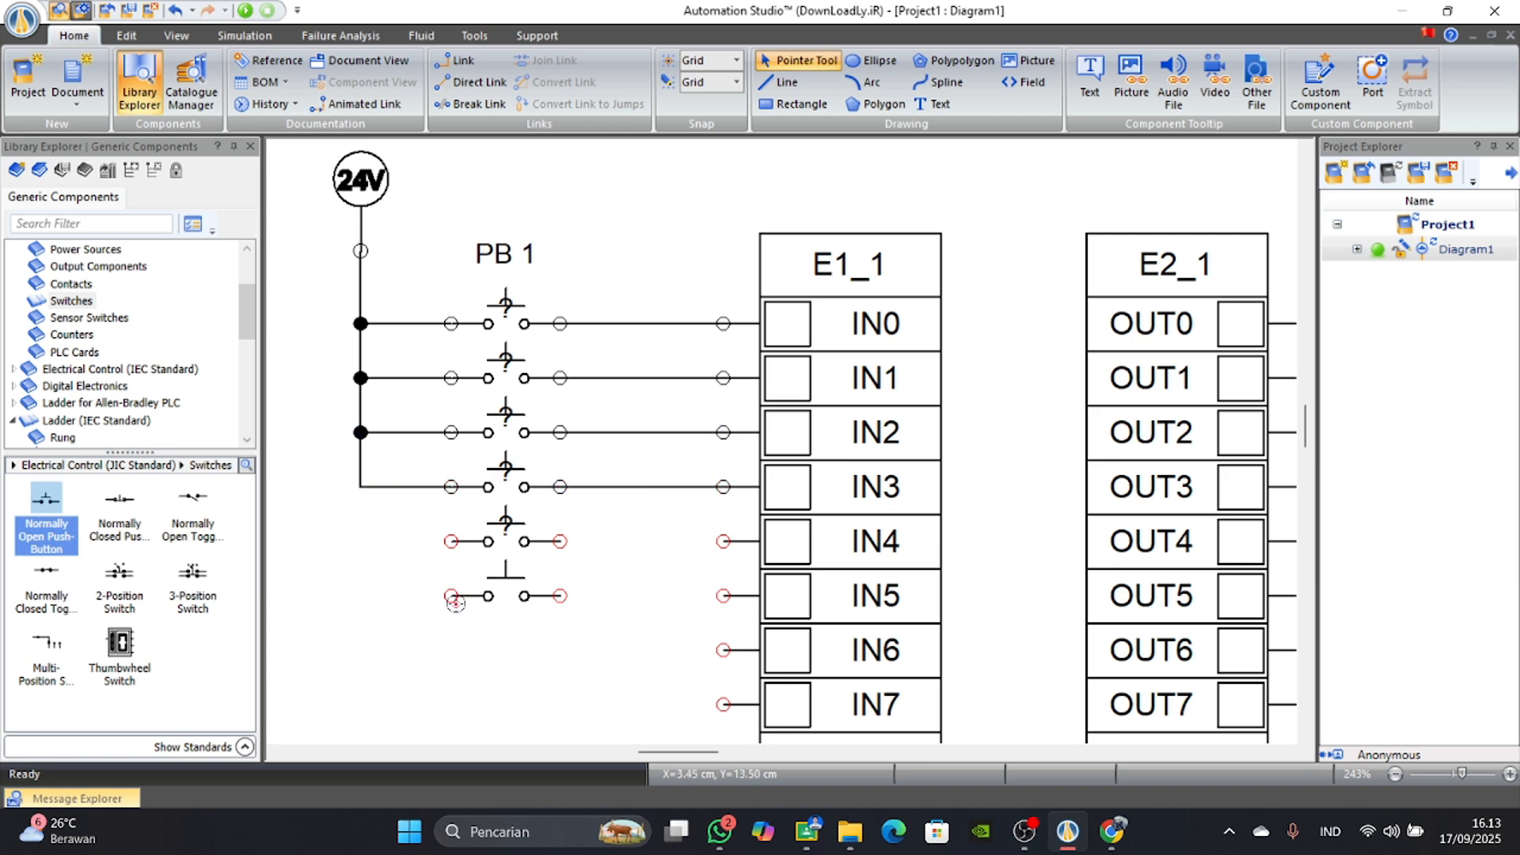
click(451, 541)
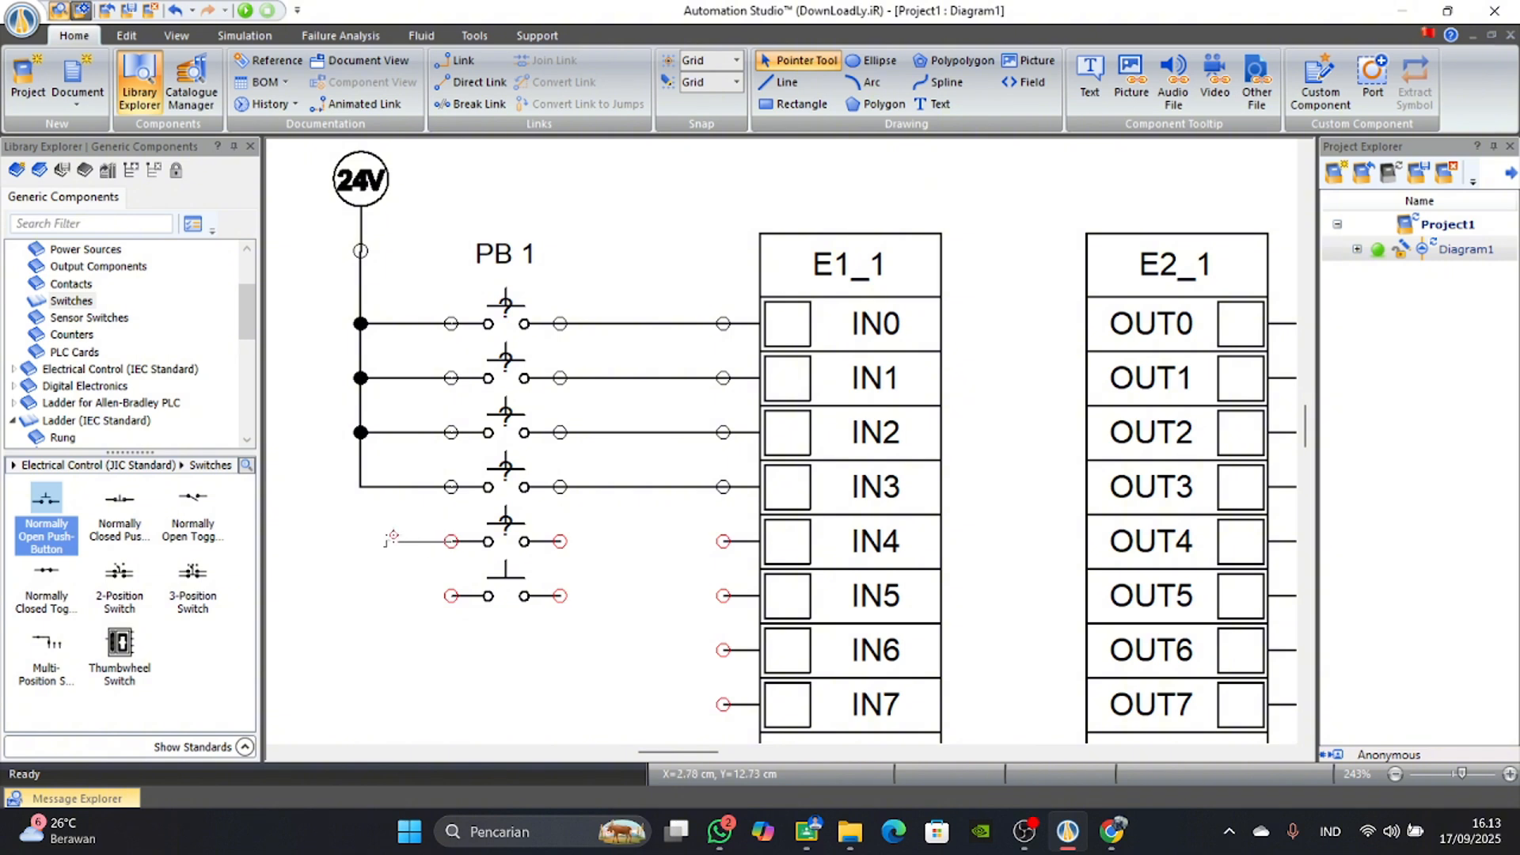
click(363, 484)
click(560, 541)
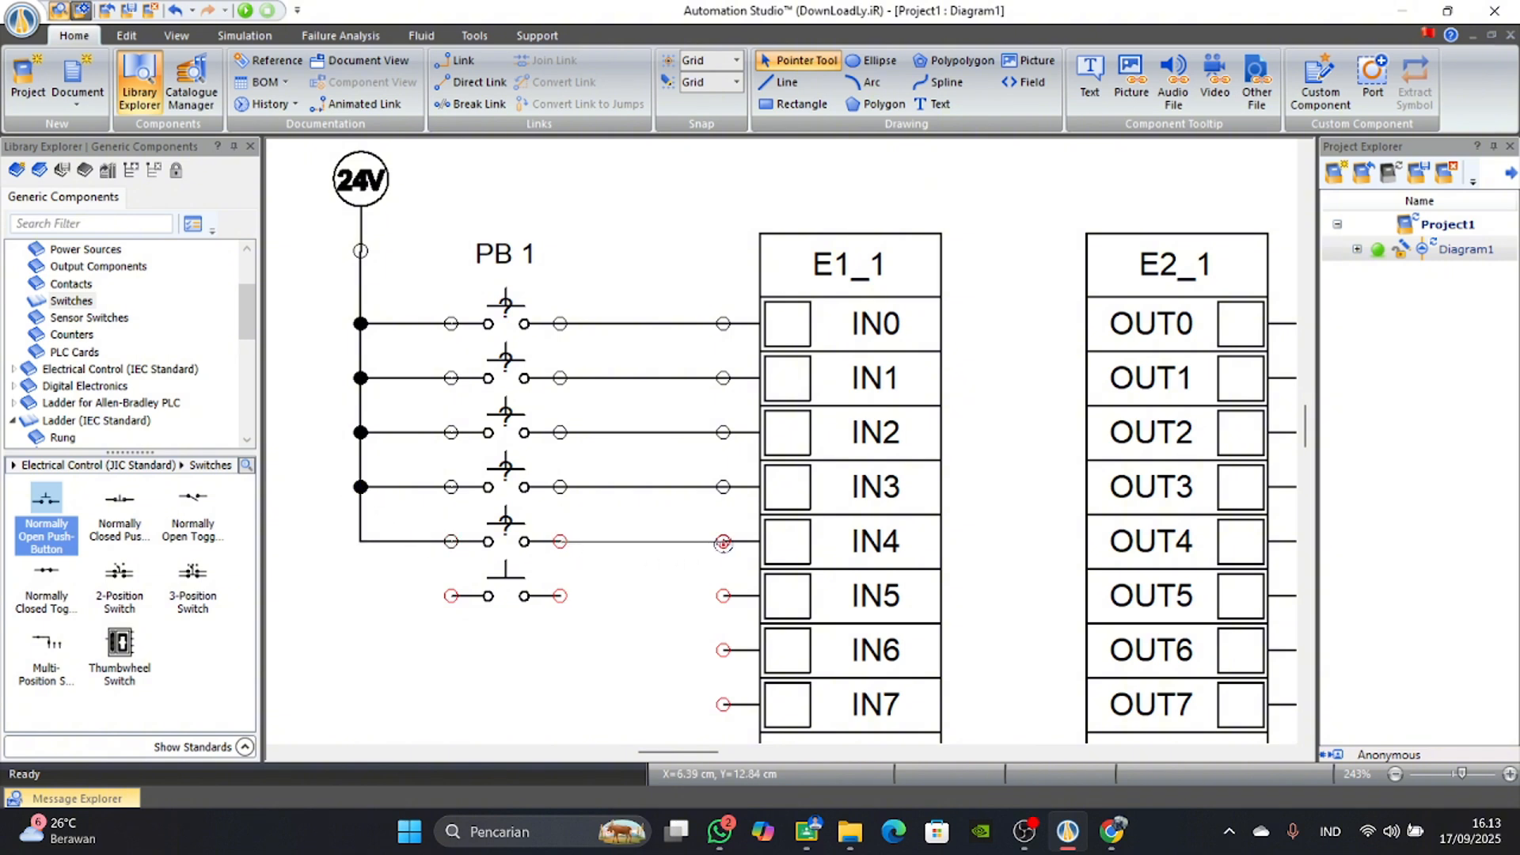
click(723, 541)
click(556, 595)
click(723, 596)
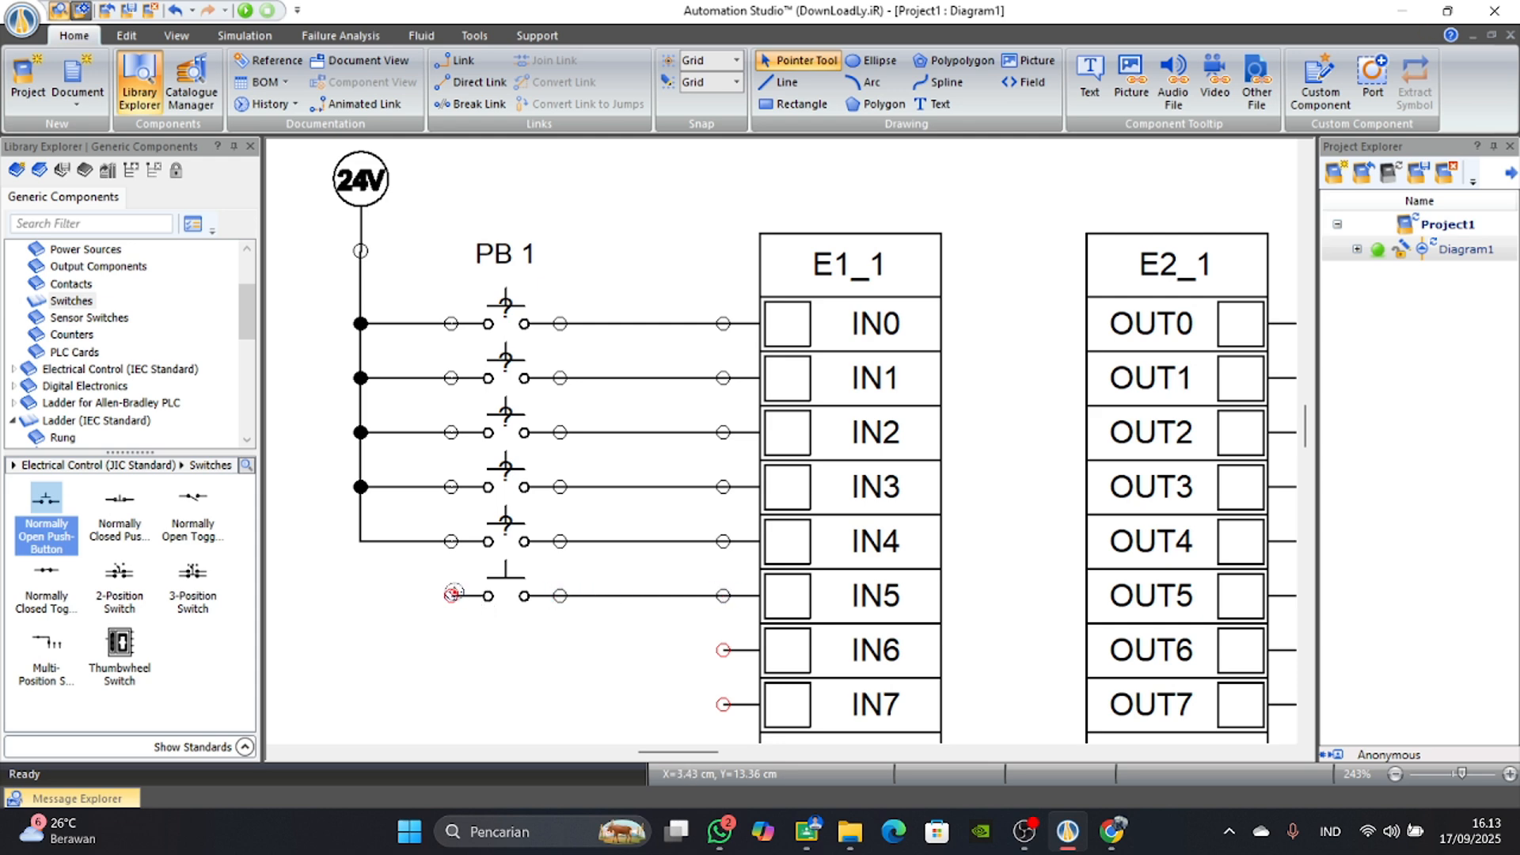
click(452, 594)
click(358, 544)
Assign IN0 to the first ladder row's normally closed contact and IN1 to its normally open contact.
scroll(641, 618, down, 2)
drag(730, 751, 822, 751)
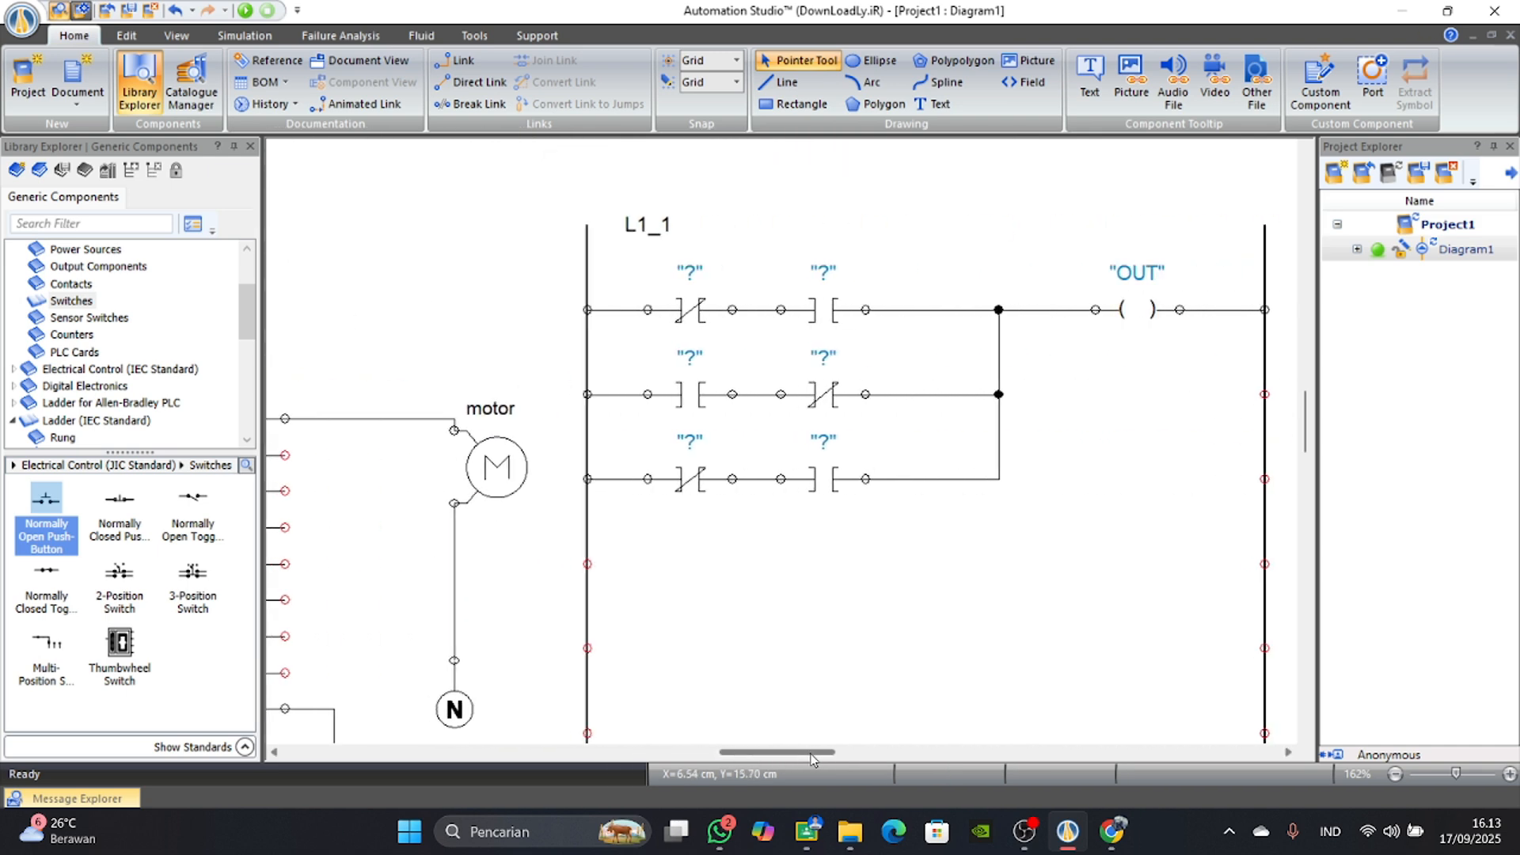
double_click(696, 315)
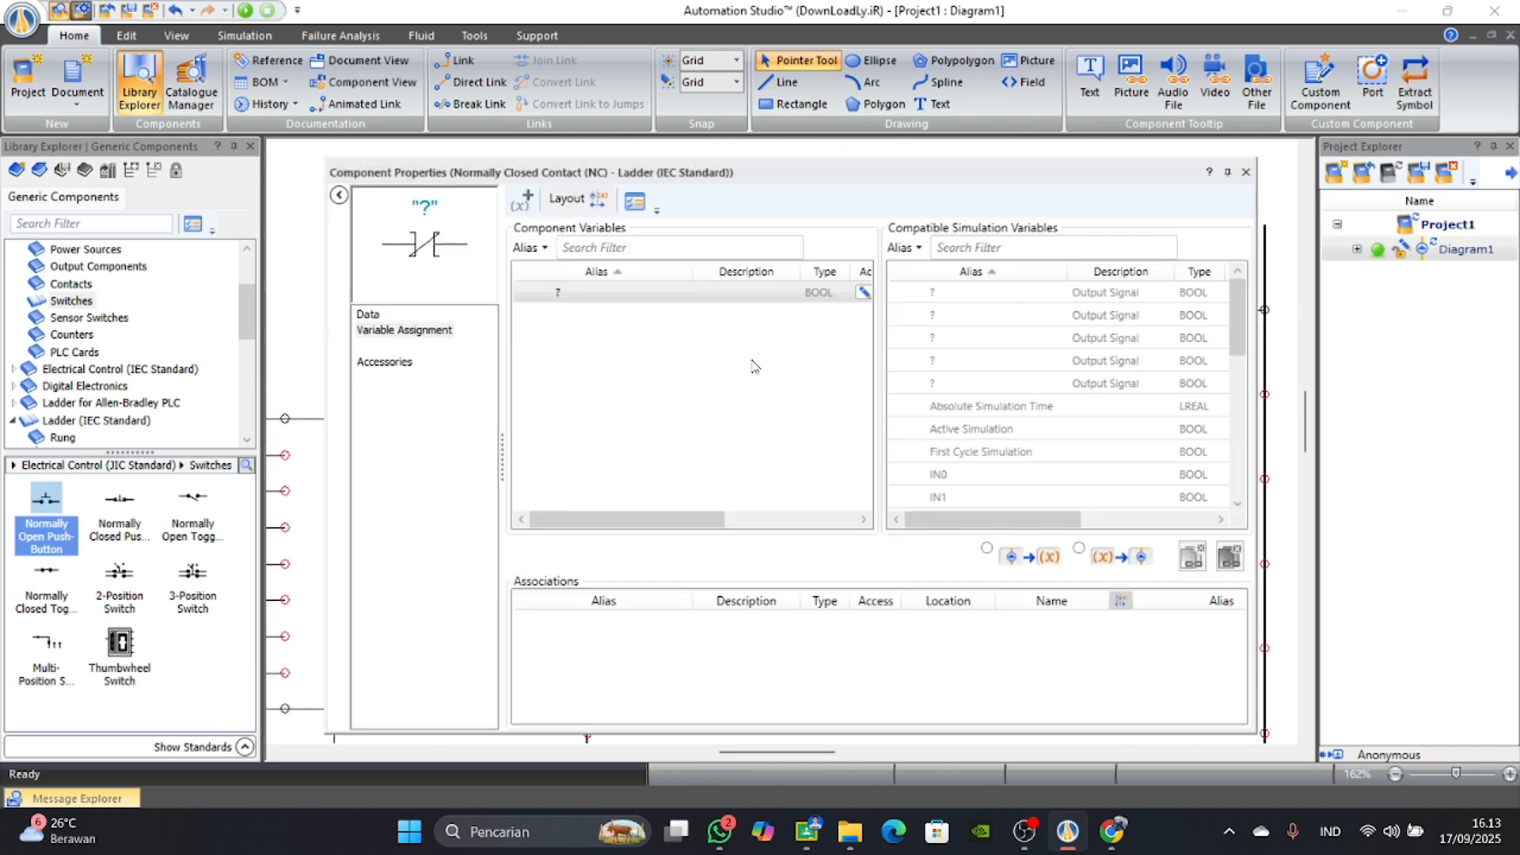
double_click(940, 474)
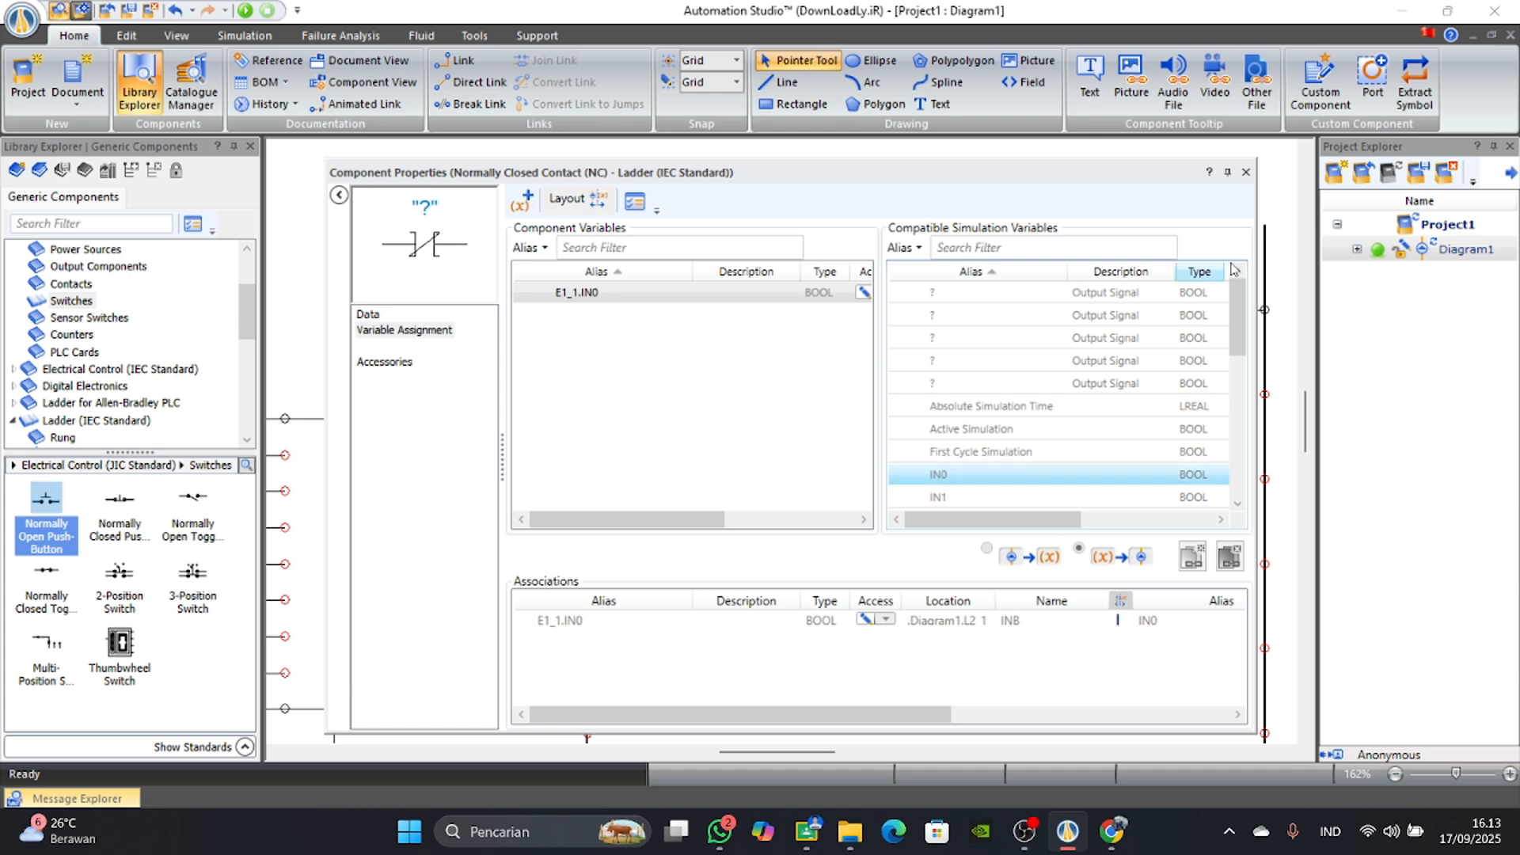
click(1245, 172)
double_click(839, 302)
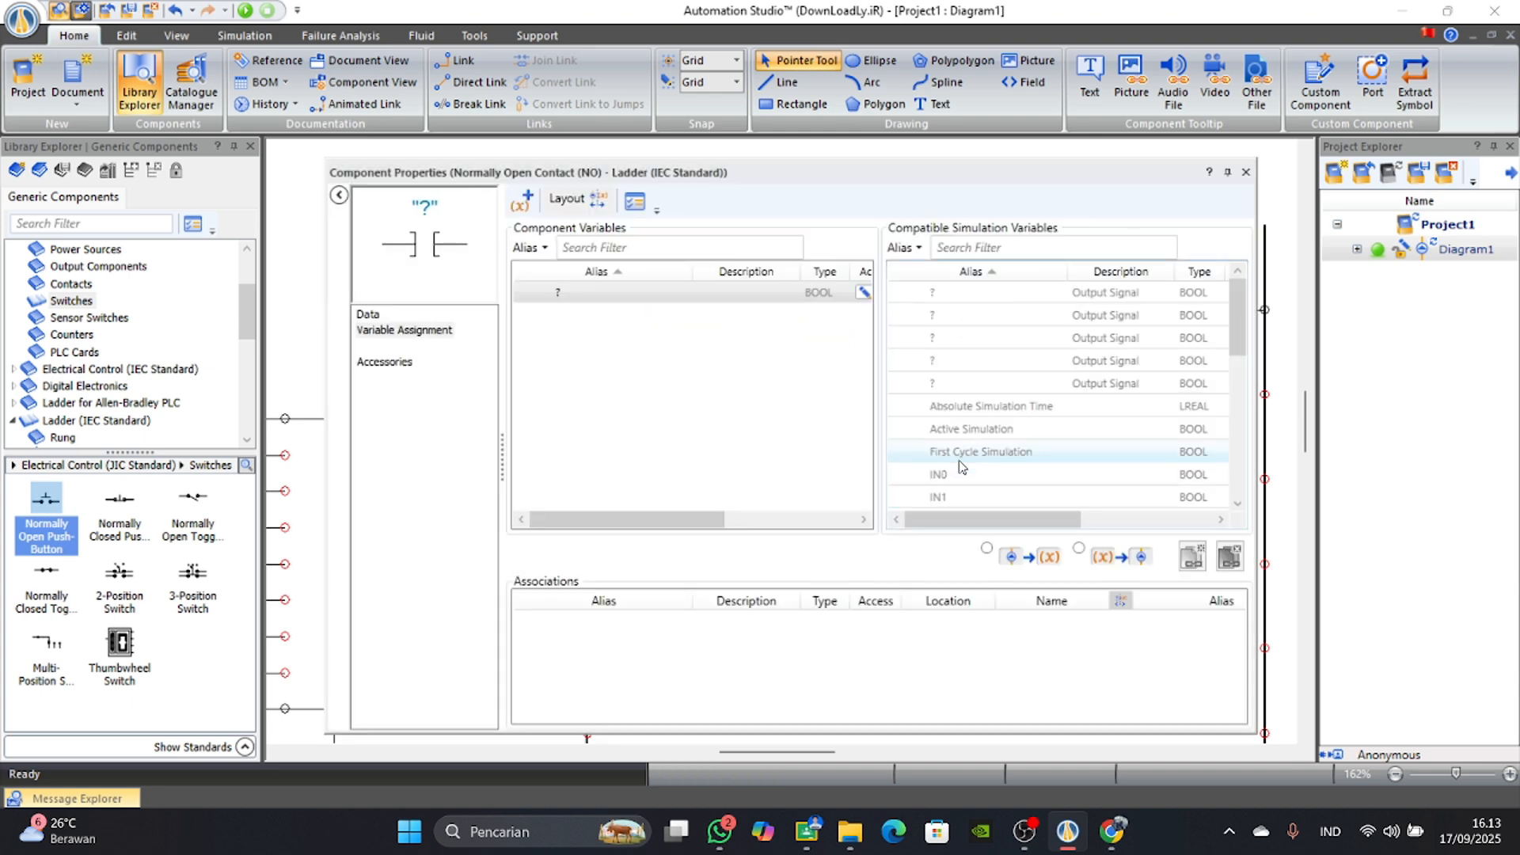
double_click(940, 429)
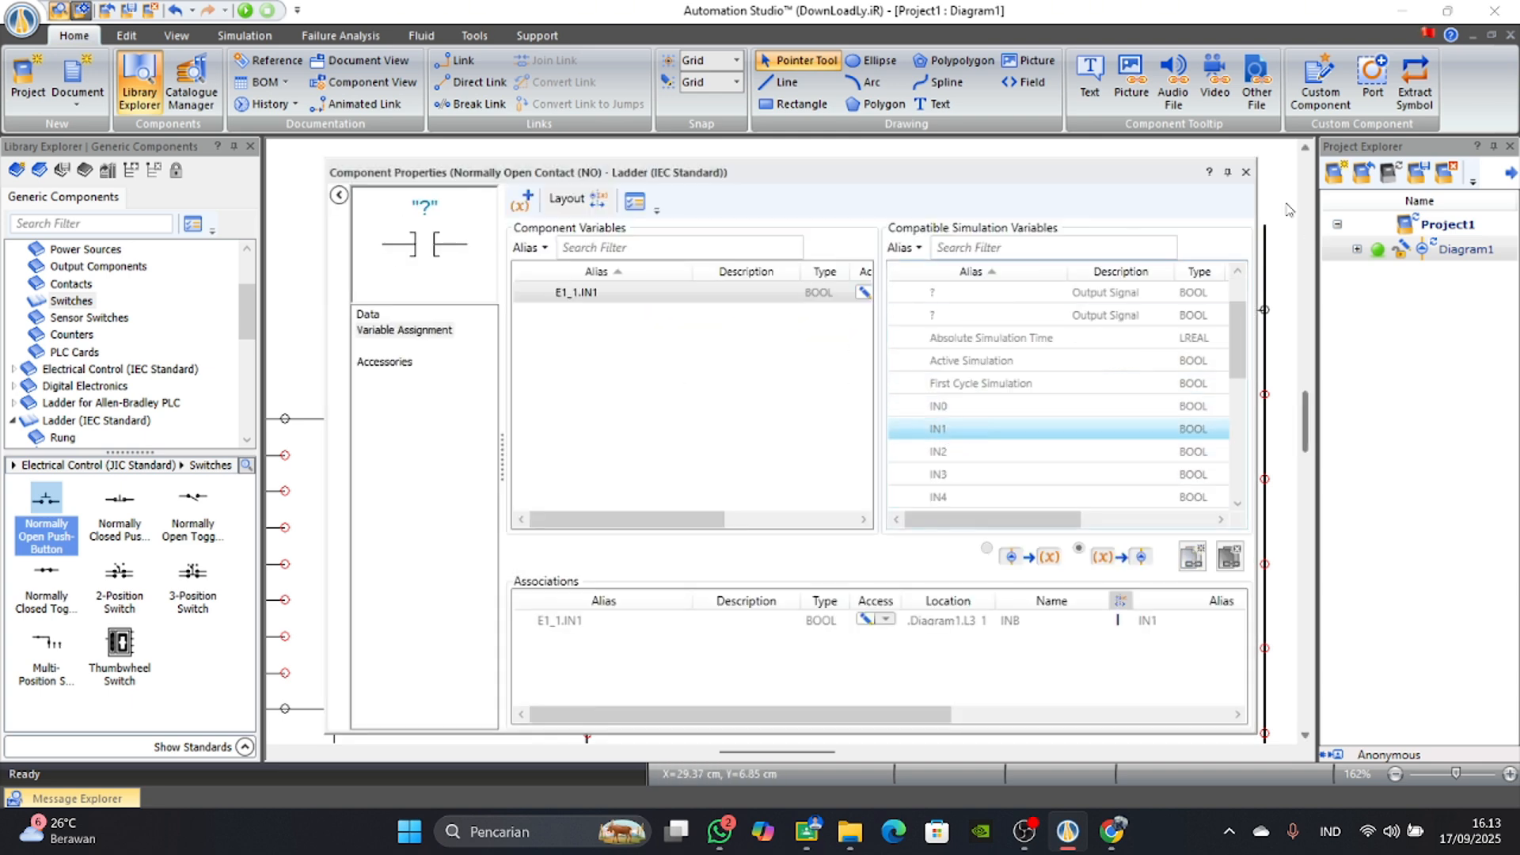
click(1246, 172)
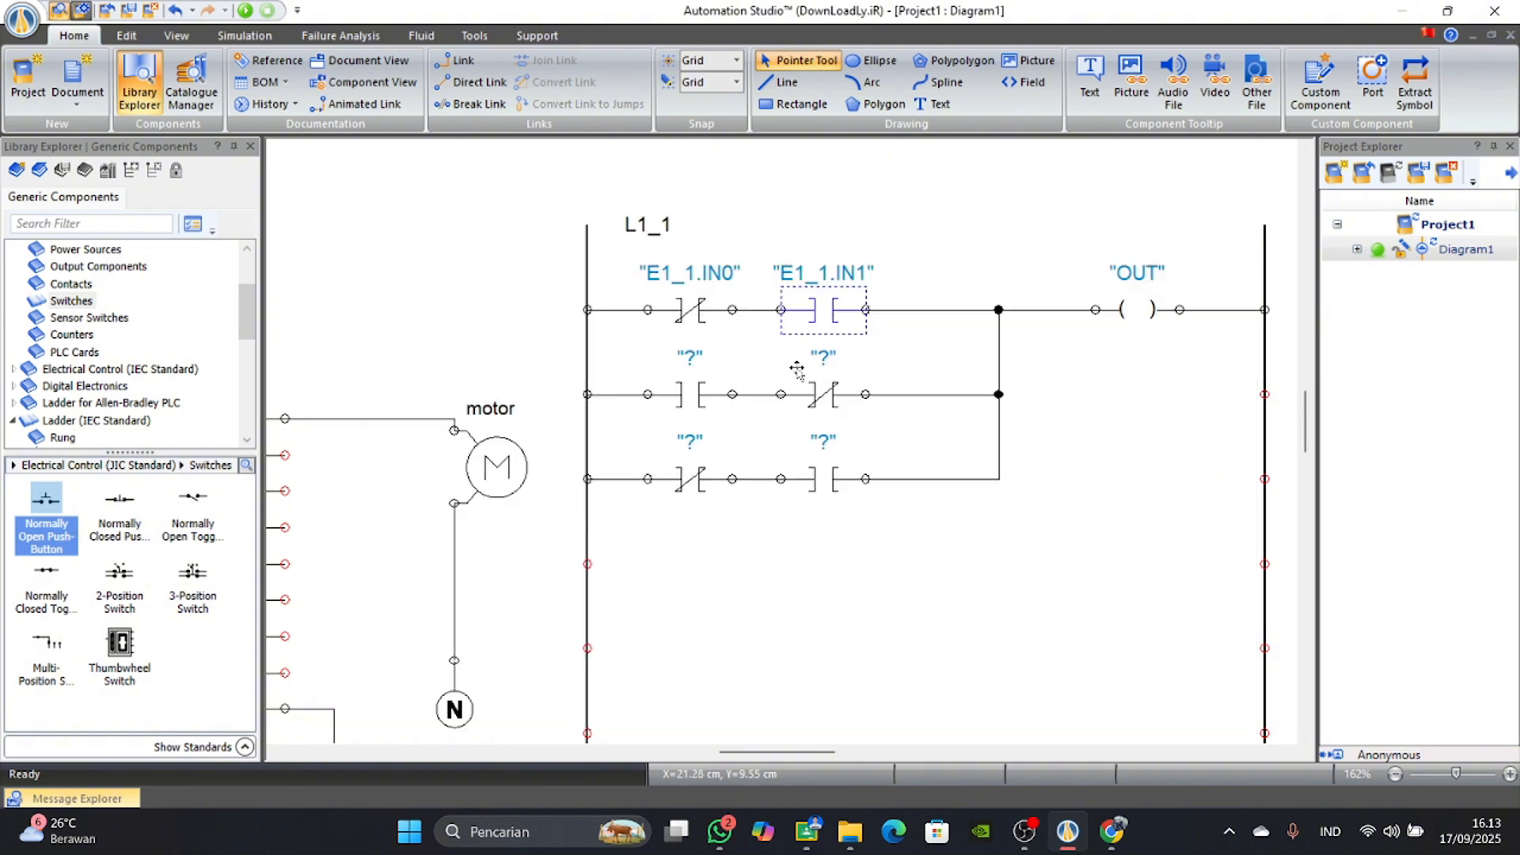
Assign IN2 to the second ladder row's normally open contact and IN3 to its normally closed contact.
double_click(679, 390)
scroll(912, 462, down, 1)
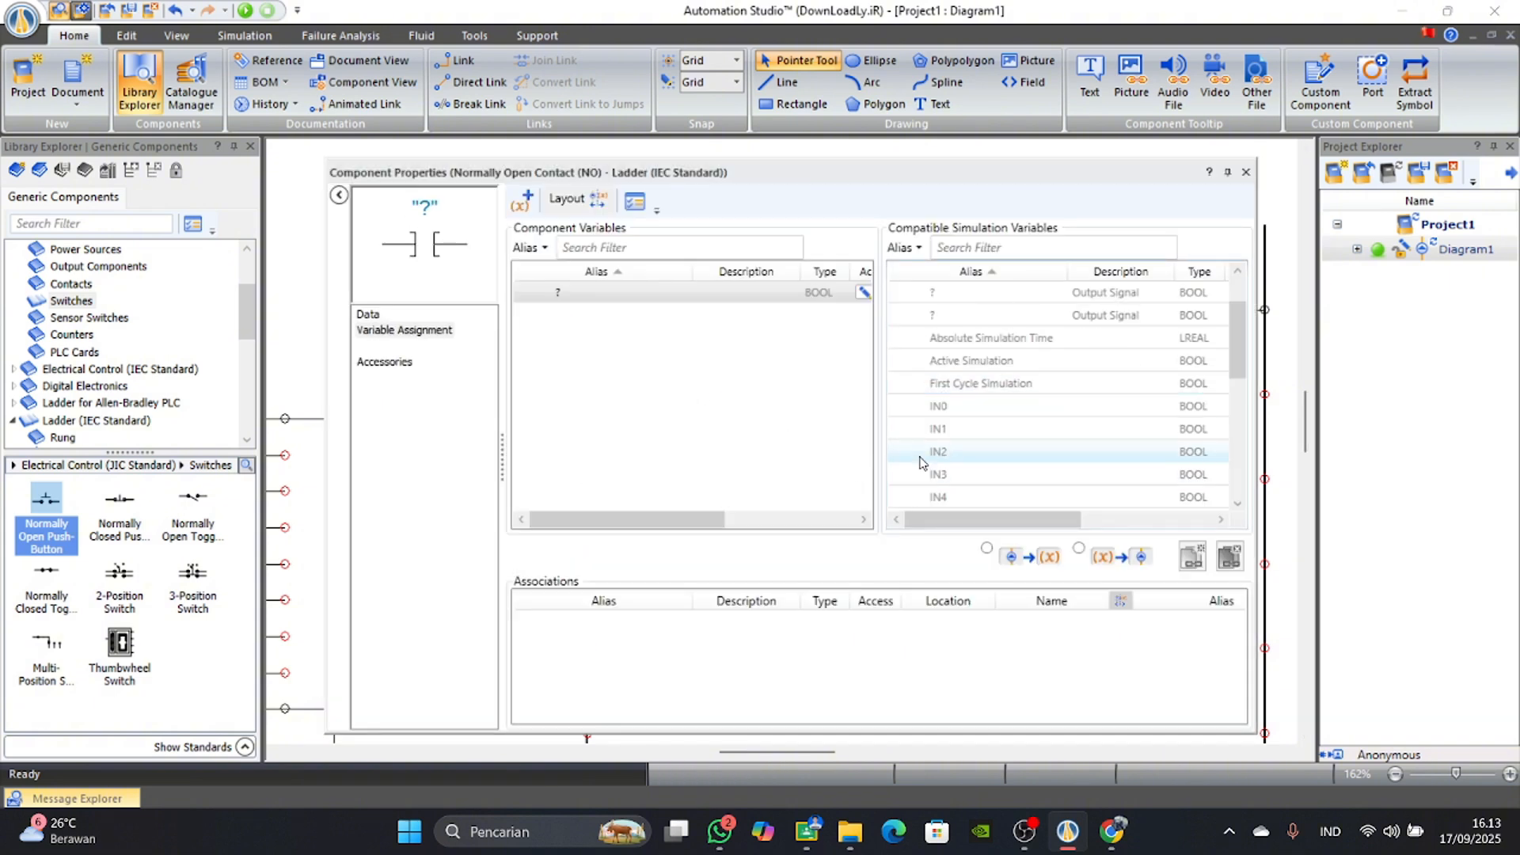
double_click(923, 453)
click(1245, 172)
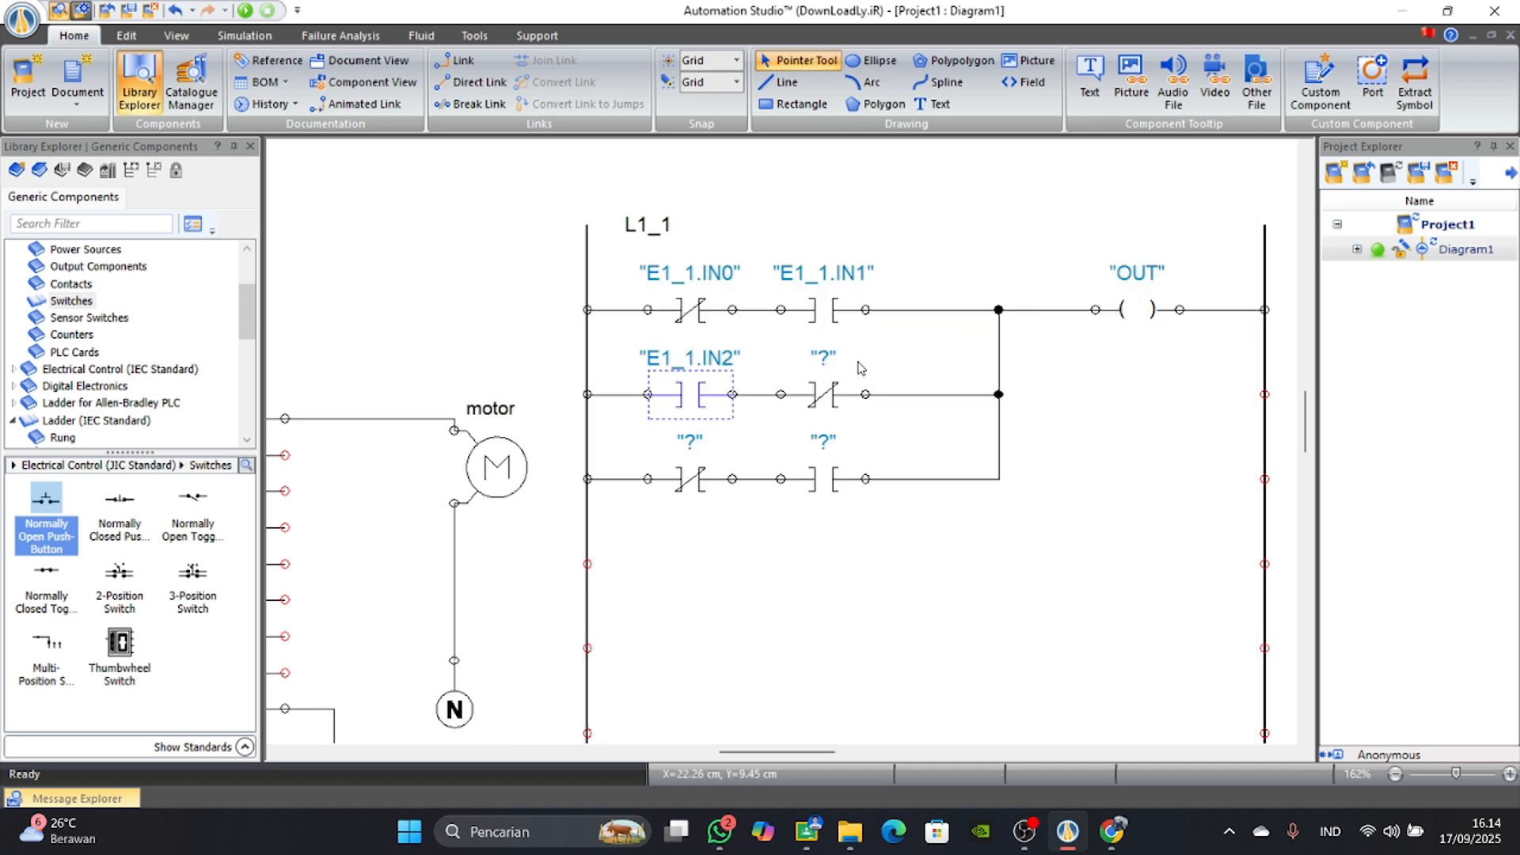
double_click(843, 396)
scroll(1020, 488, down, 2)
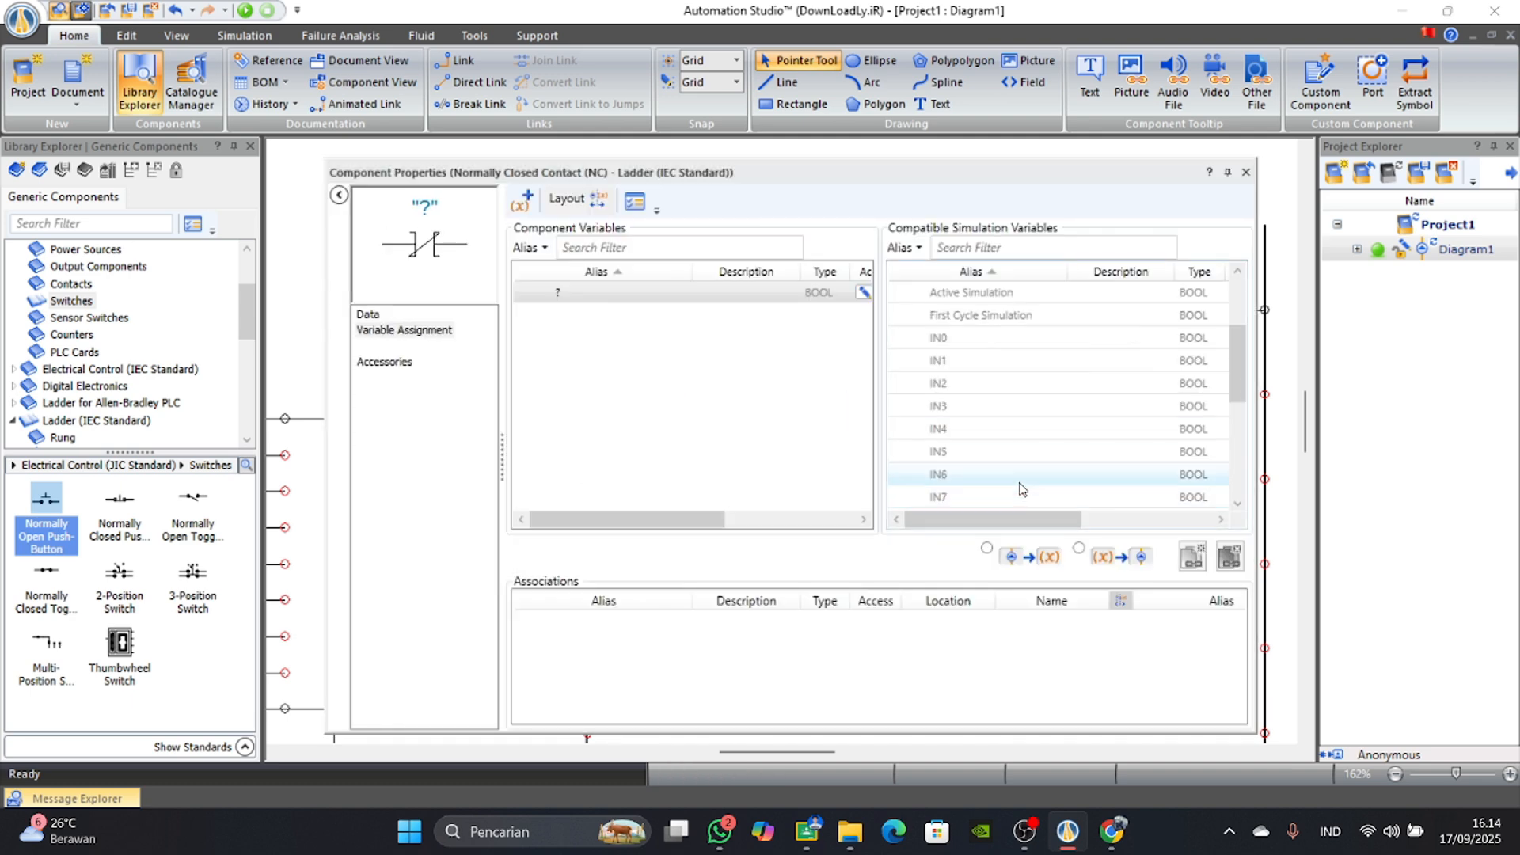
double_click(981, 406)
click(1246, 172)
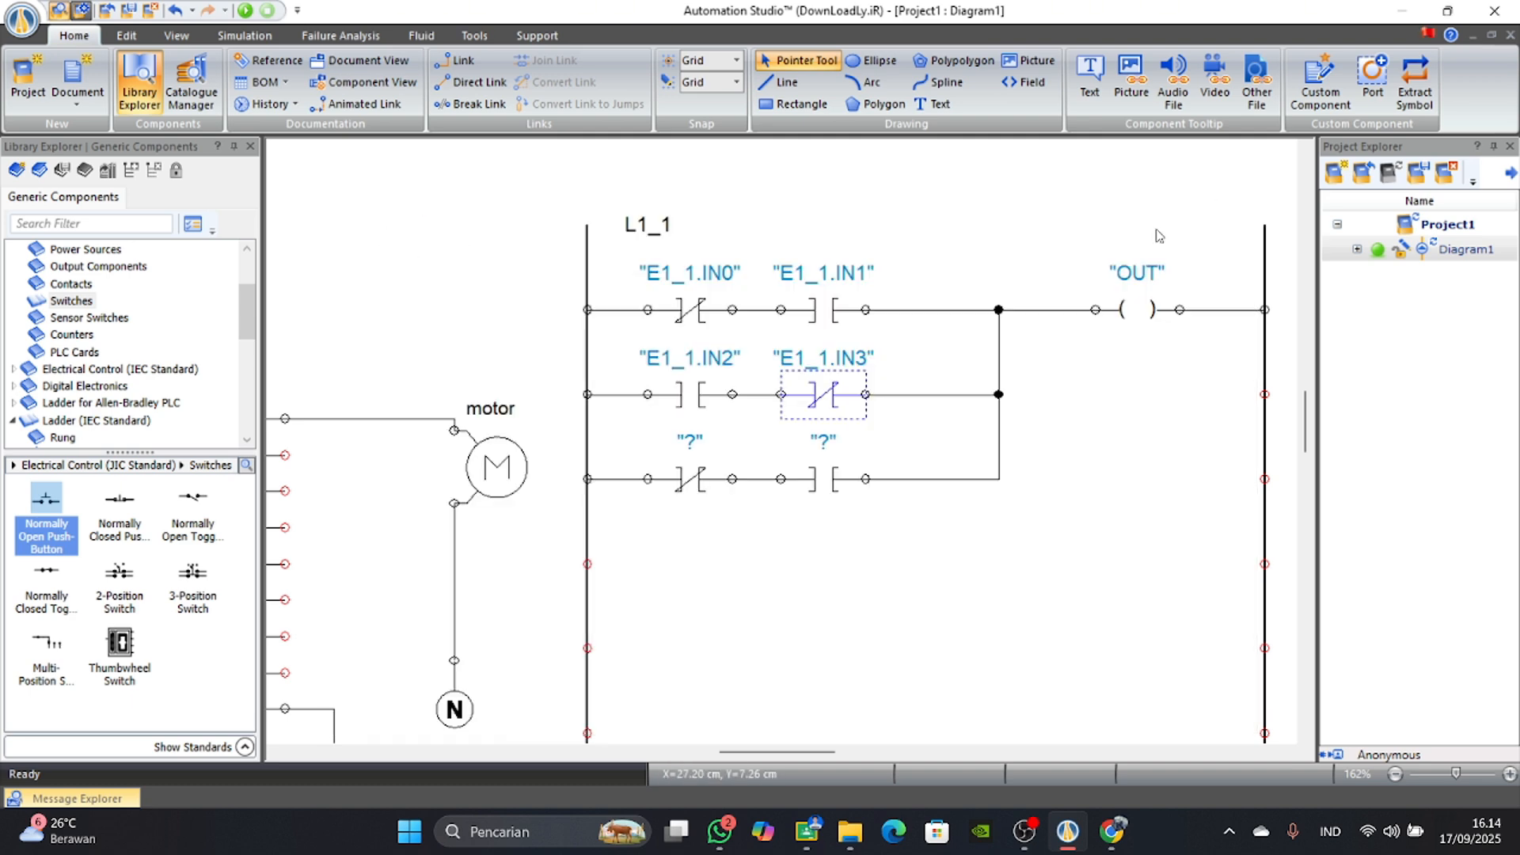
Assign IN4 to the third ladder row's normally closed contact and IN5 to its normally open contact.
double_click(690, 480)
scroll(970, 443, down, 1)
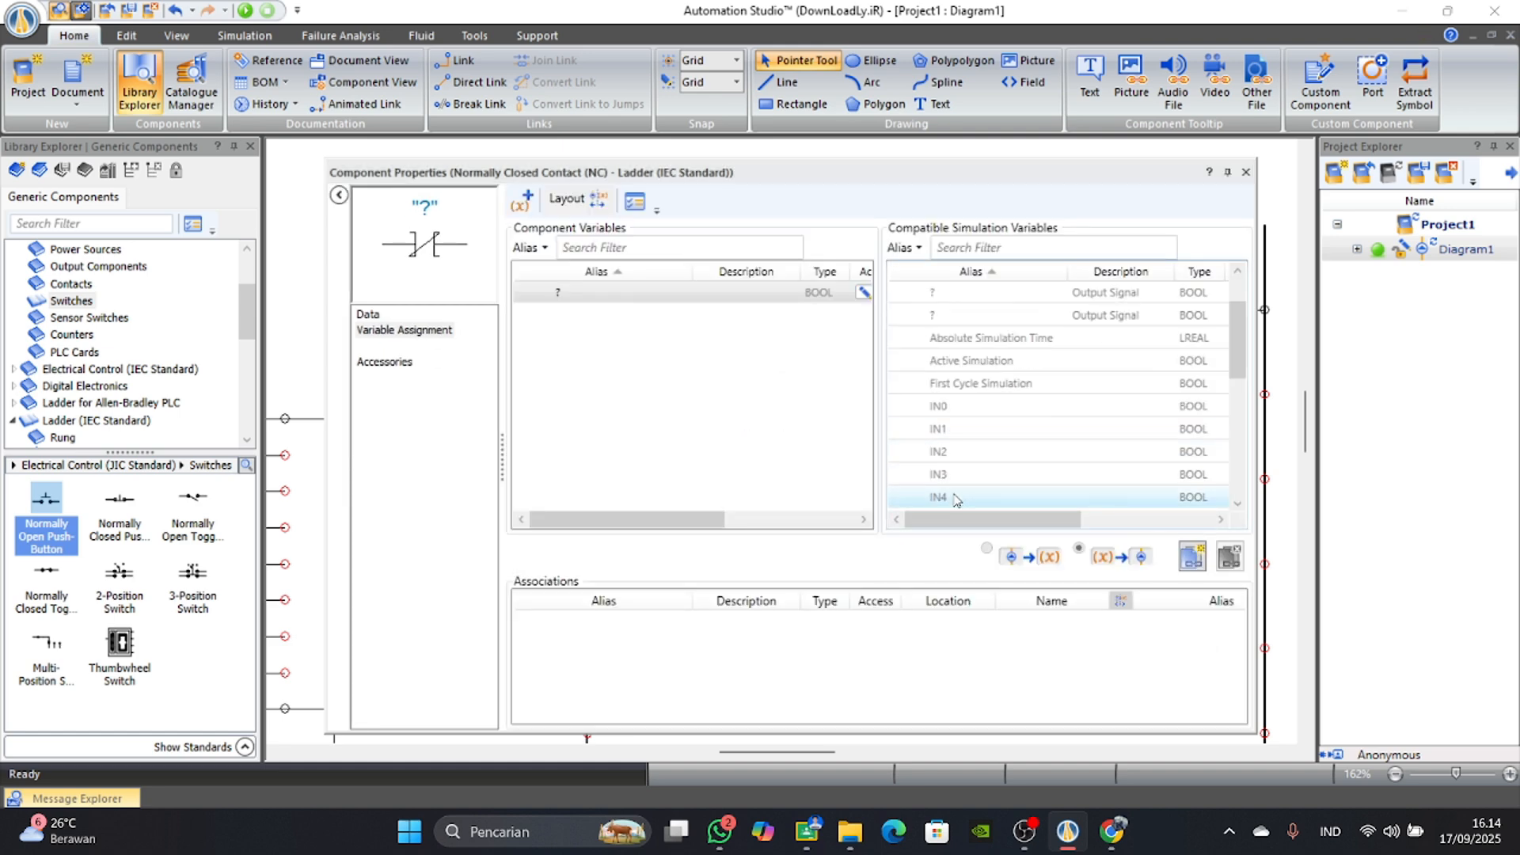
double_click(1053, 497)
click(1246, 172)
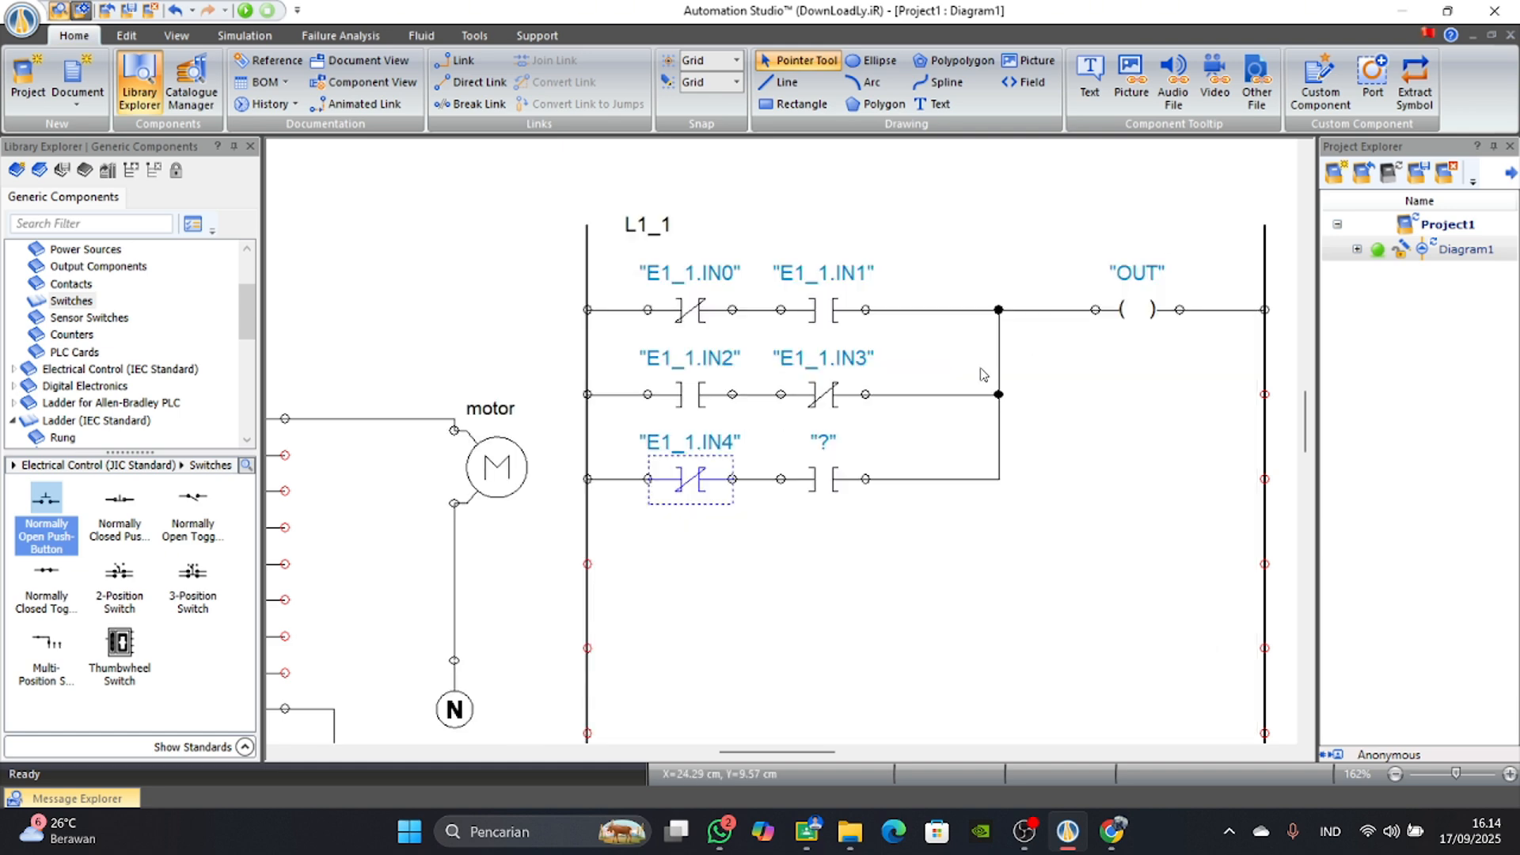
double_click(828, 479)
scroll(1022, 423, down, 1)
scroll(1022, 422, up, 3)
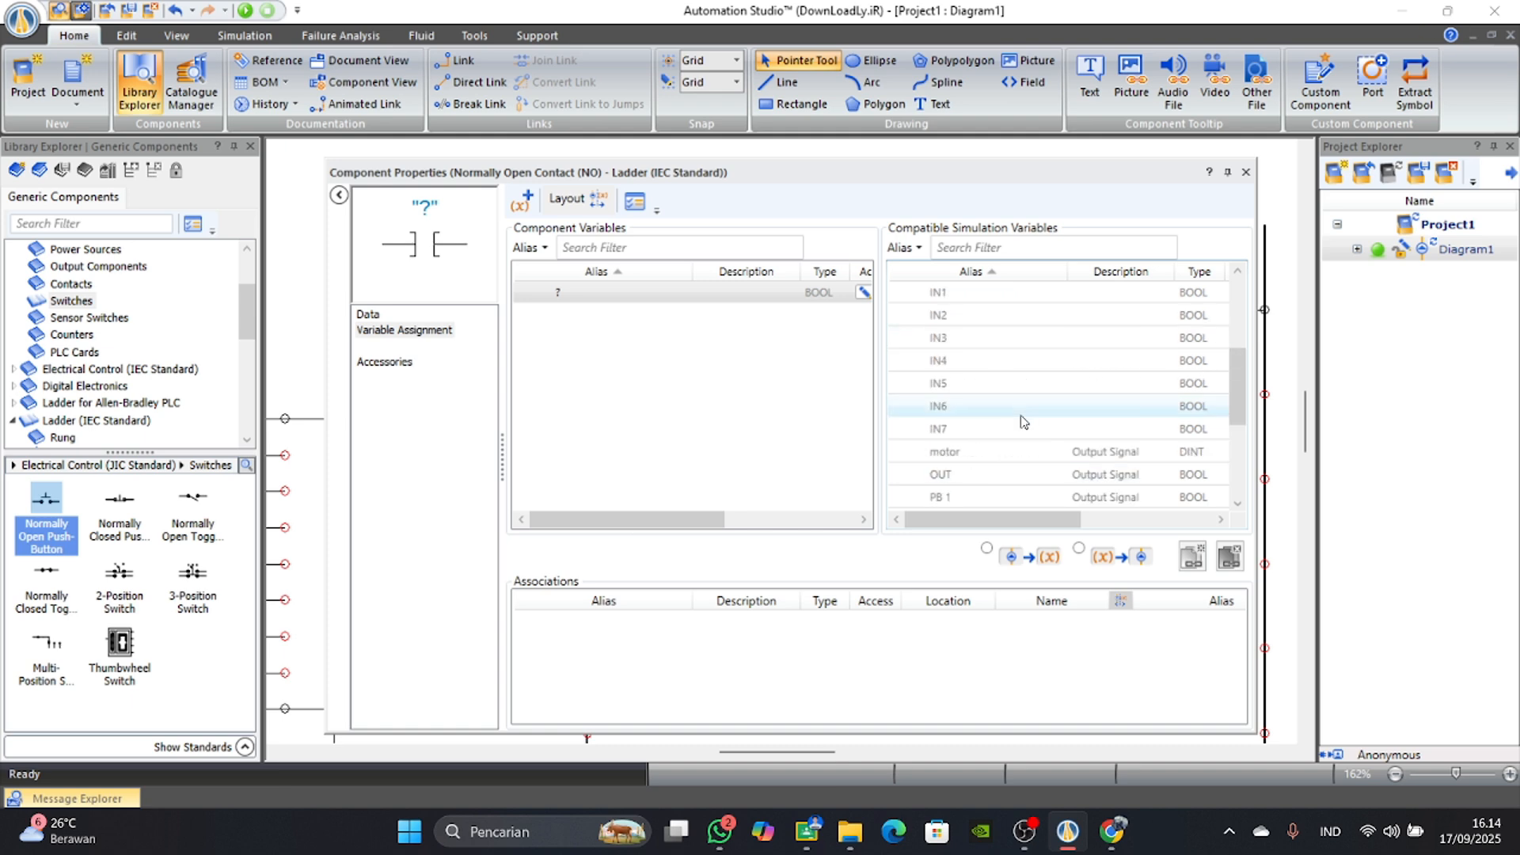
click(982, 383)
double_click(934, 453)
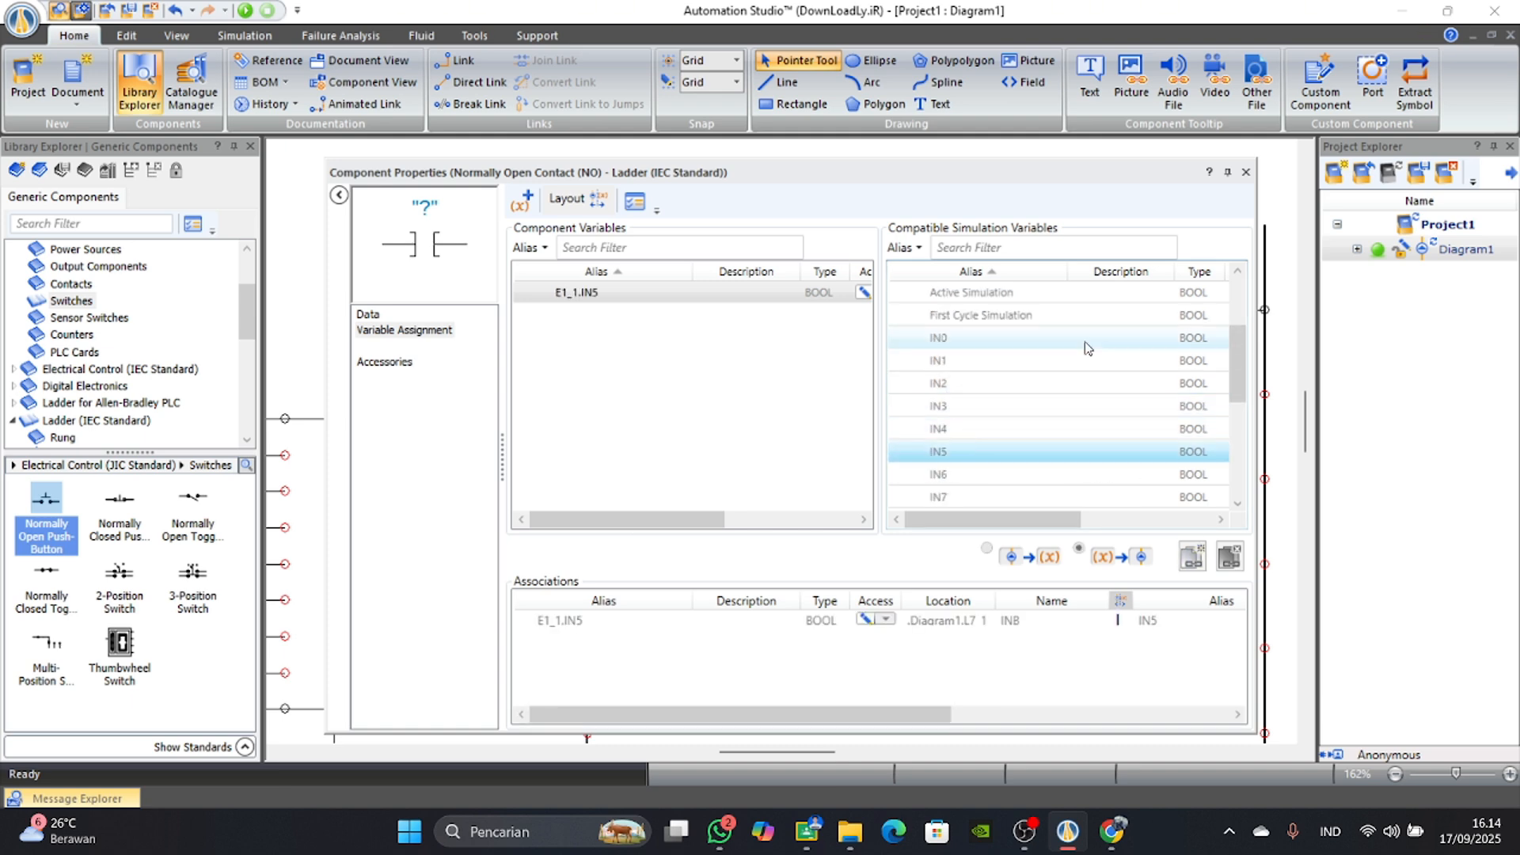
click(1245, 171)
Link the ladder's OUT coil to the PLC output variable OUT0.
double_click(1138, 311)
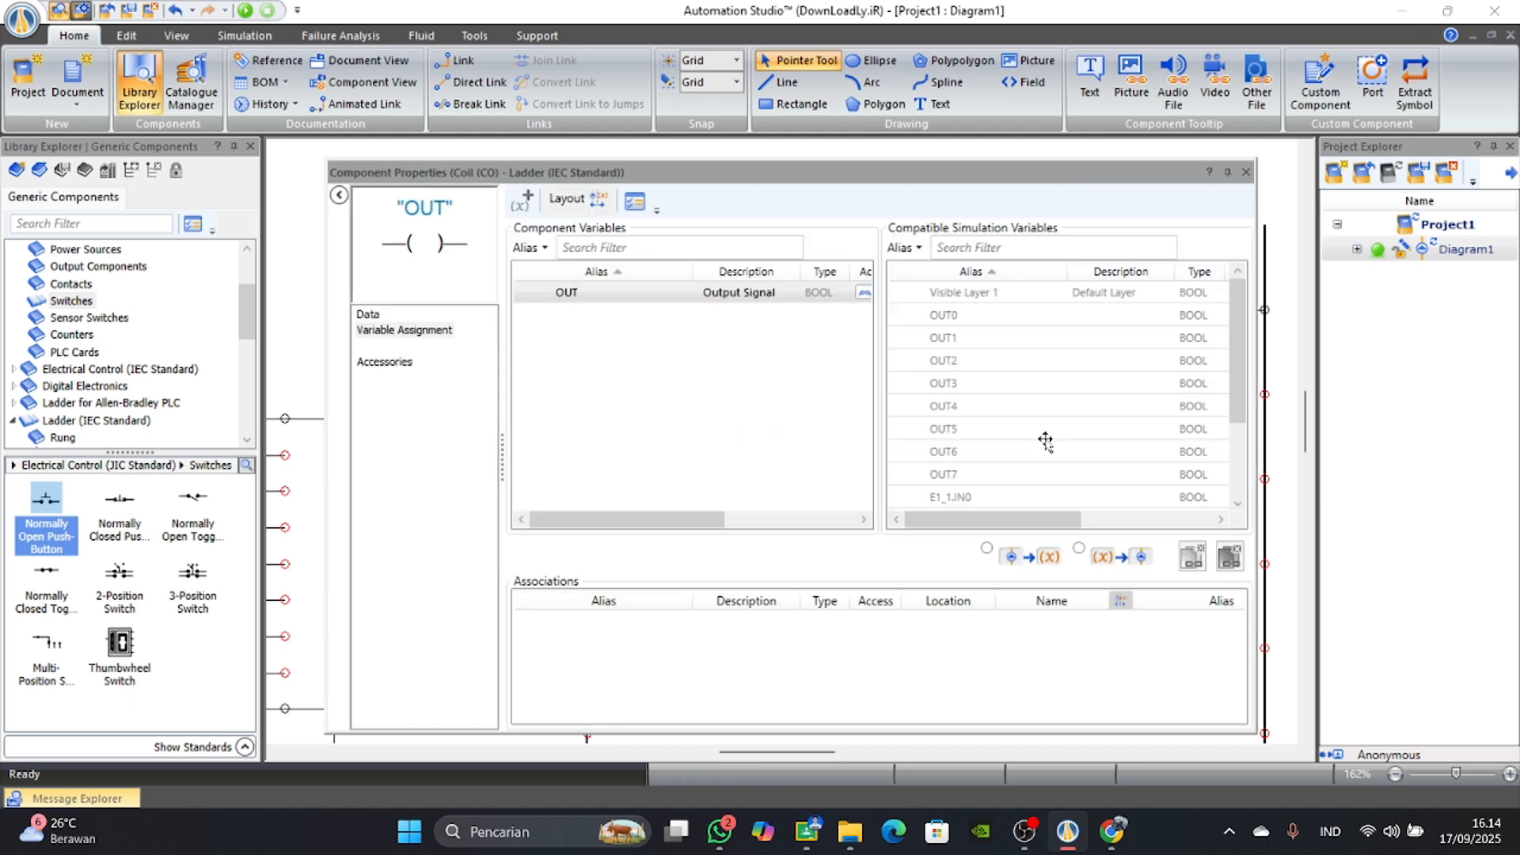
double_click(1011, 432)
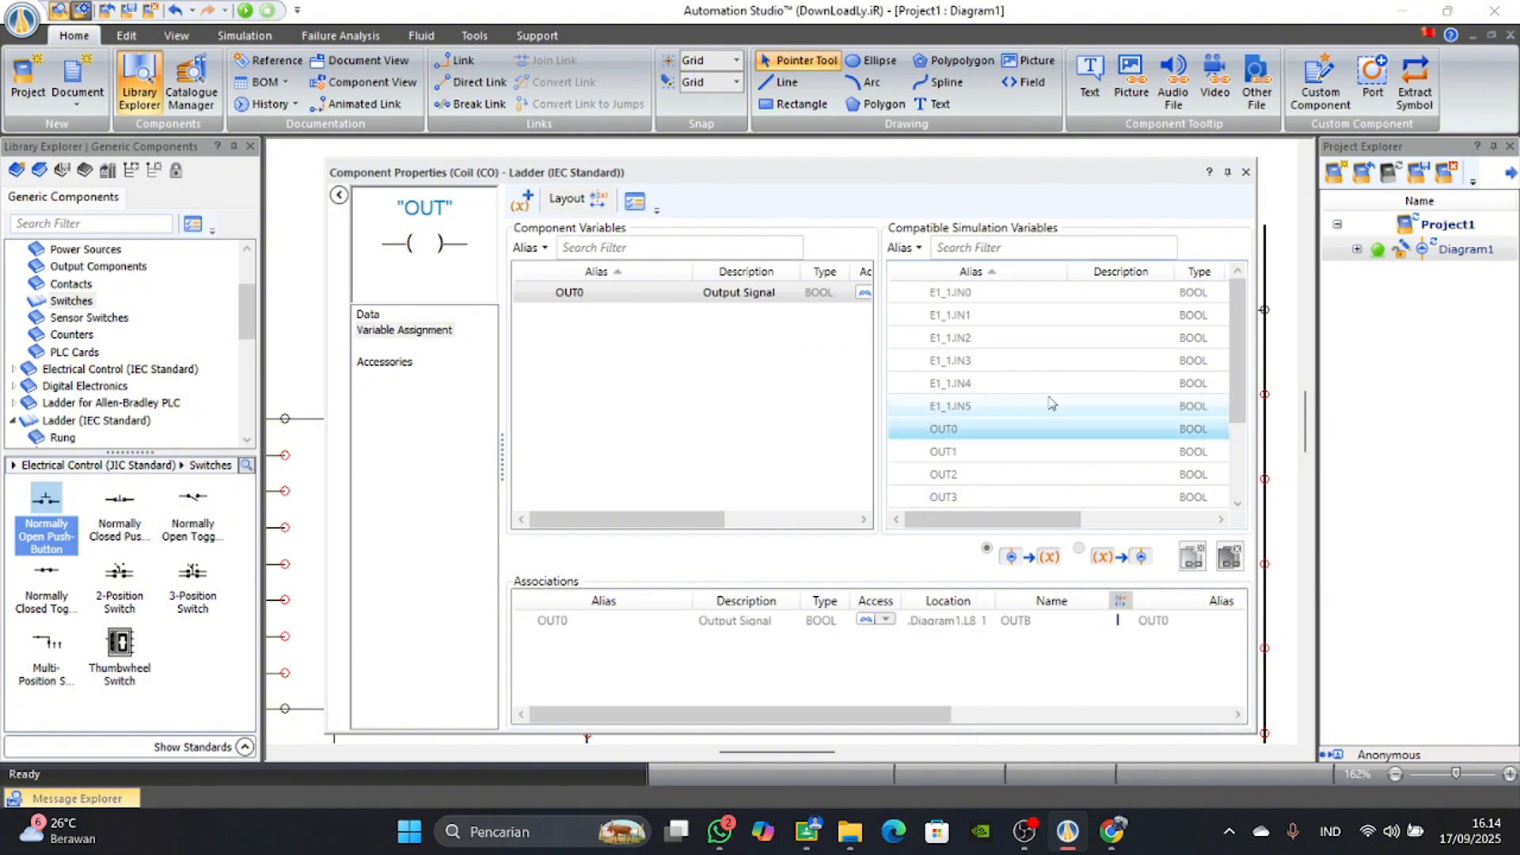
click(1246, 172)
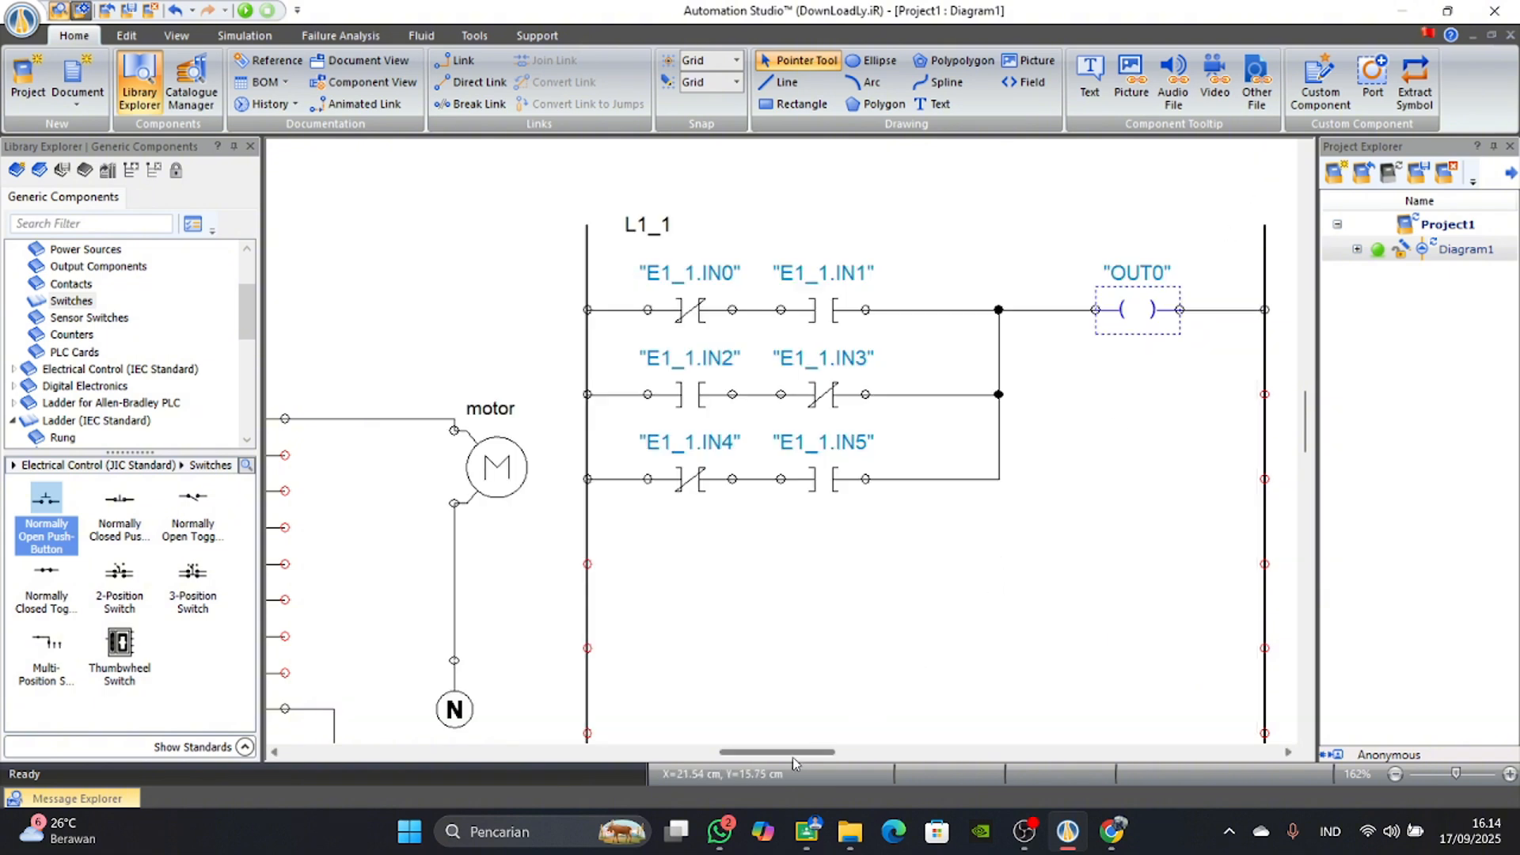
Bring the whole circuit 5 diagram into view, start its simulation and dismiss the message notification.
scroll(876, 595, down, 4)
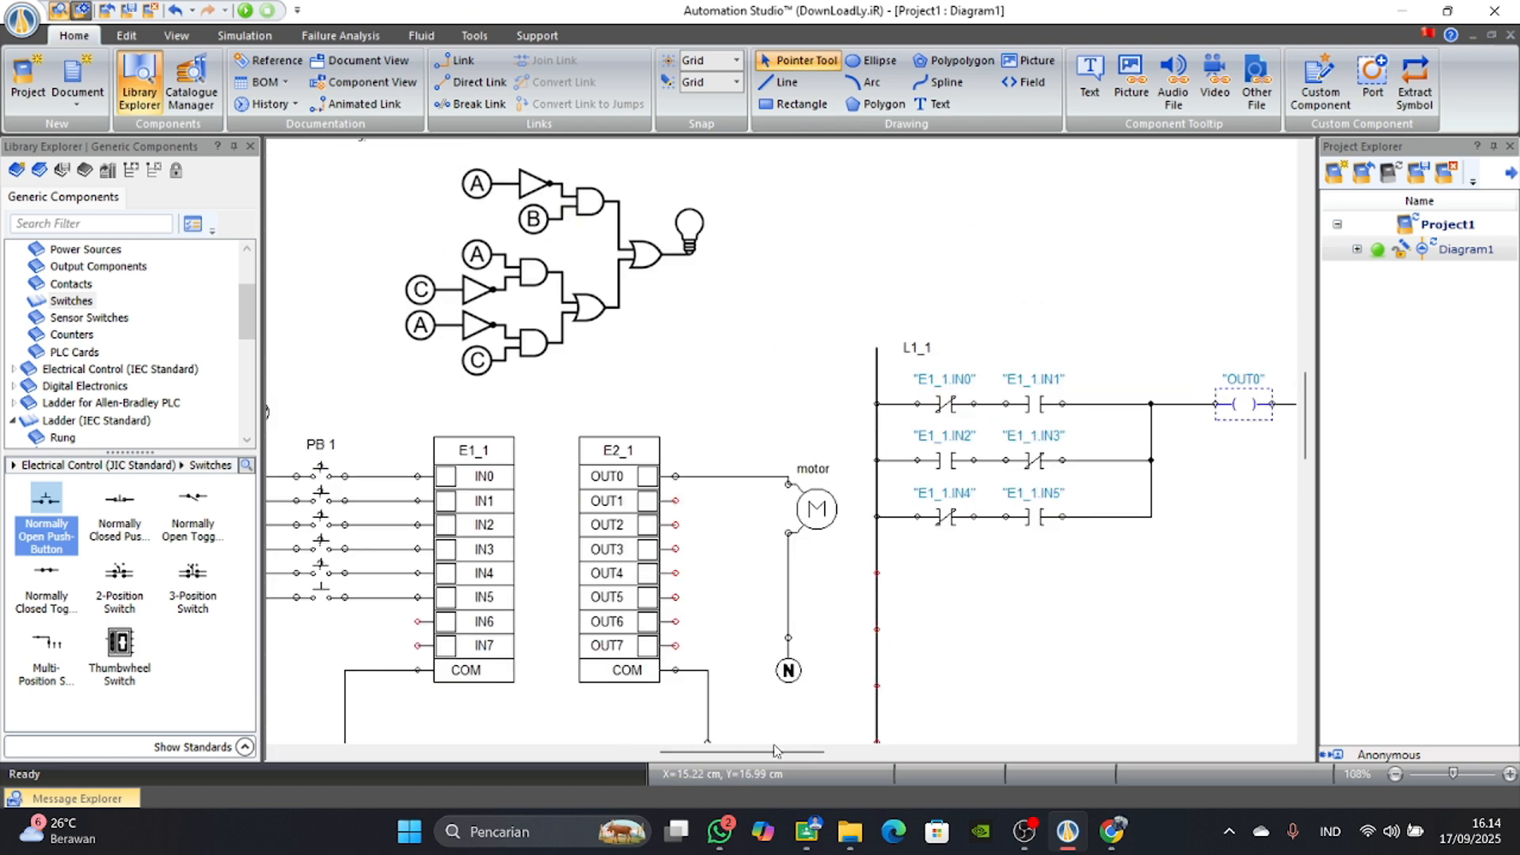
drag(779, 752, 740, 754)
scroll(713, 654, down, 3)
scroll(712, 653, down, 1)
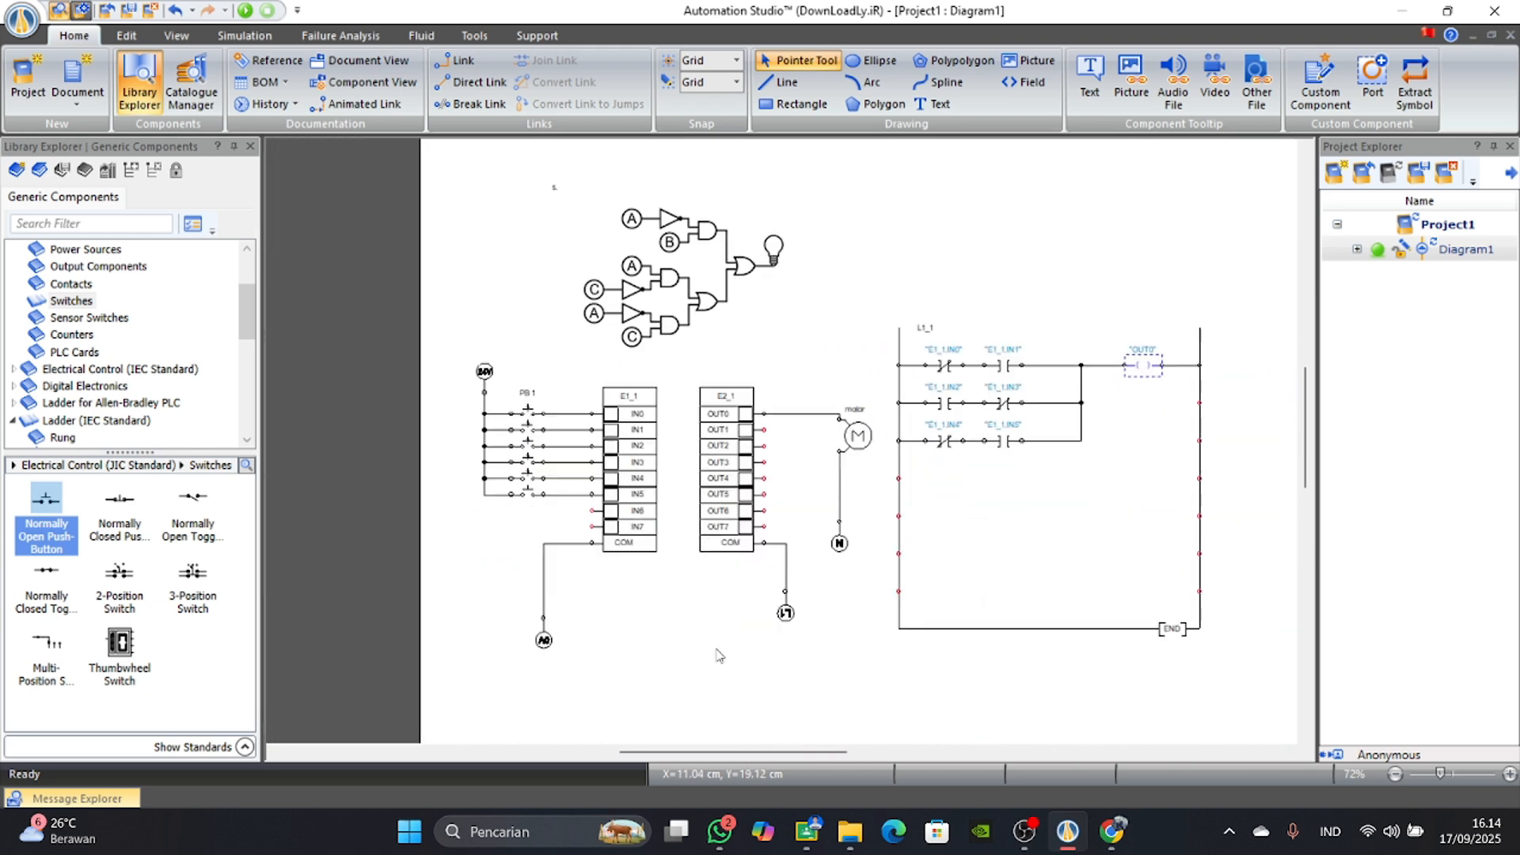
scroll(742, 647, up, 4)
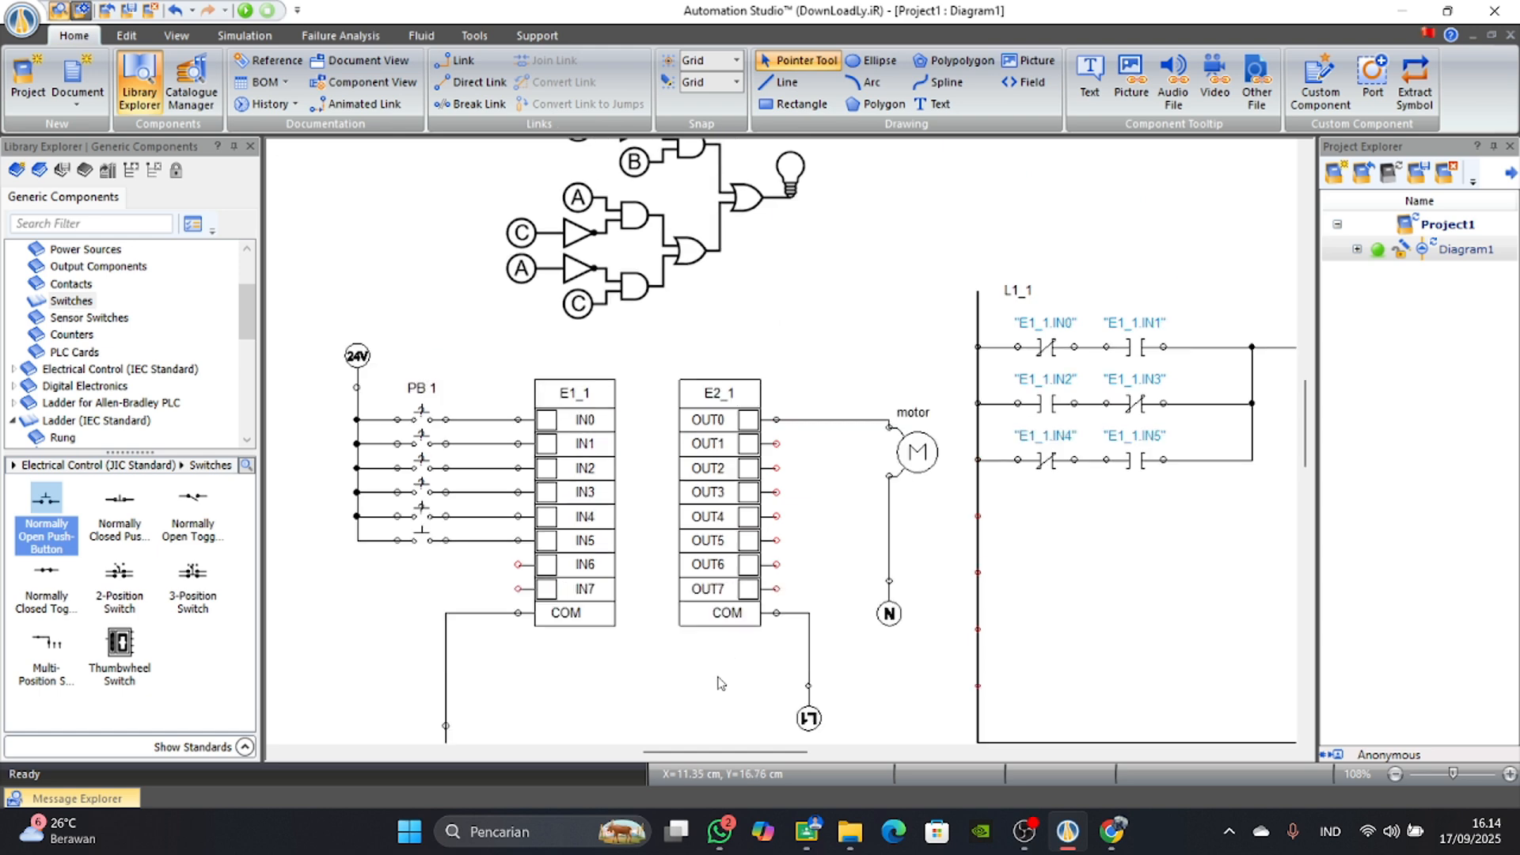
scroll(681, 598, down, 4)
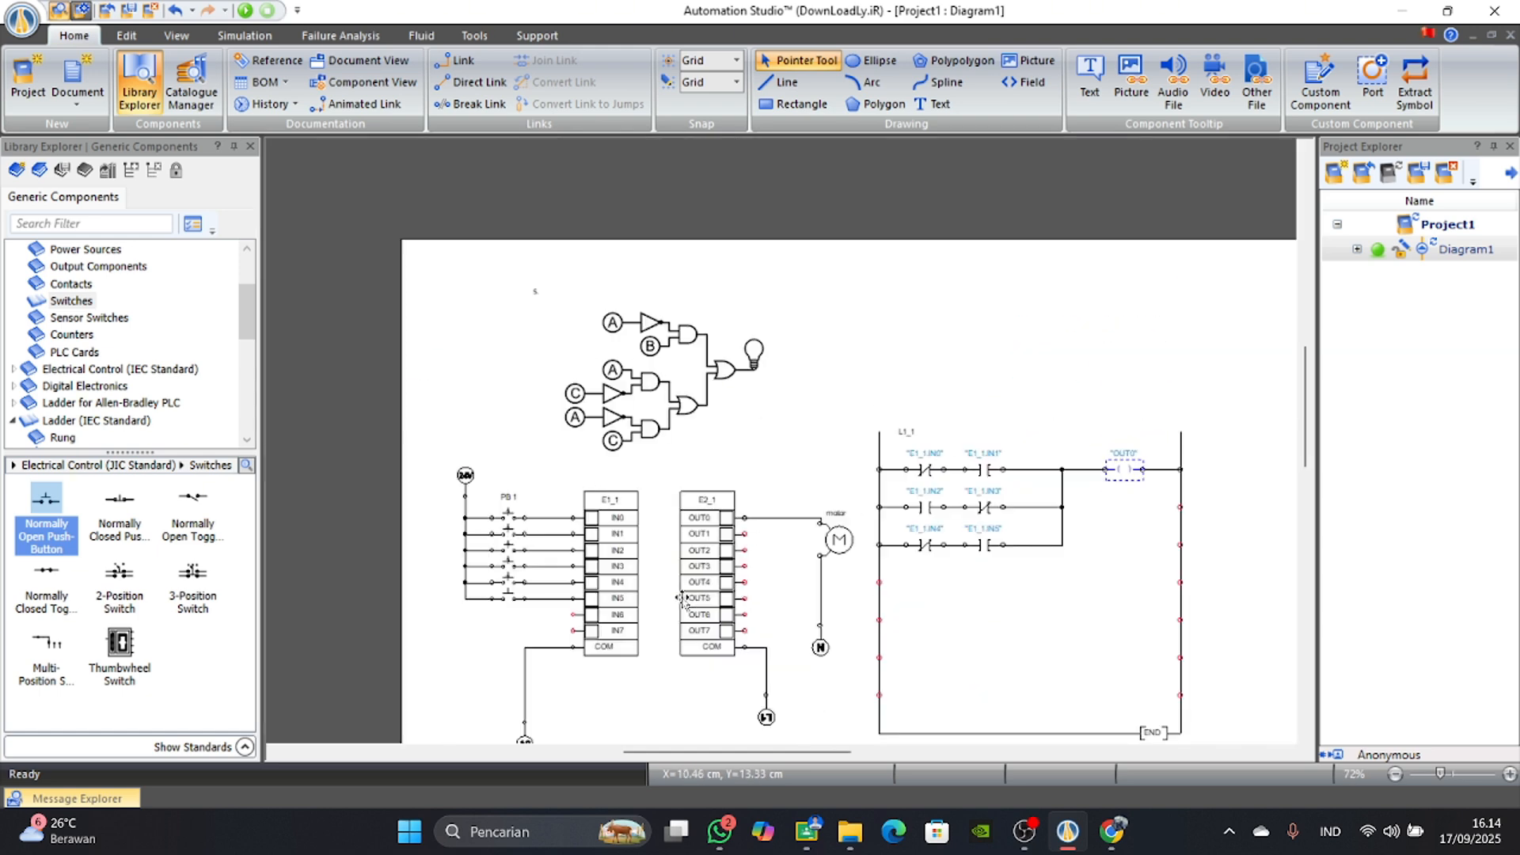
click(246, 10)
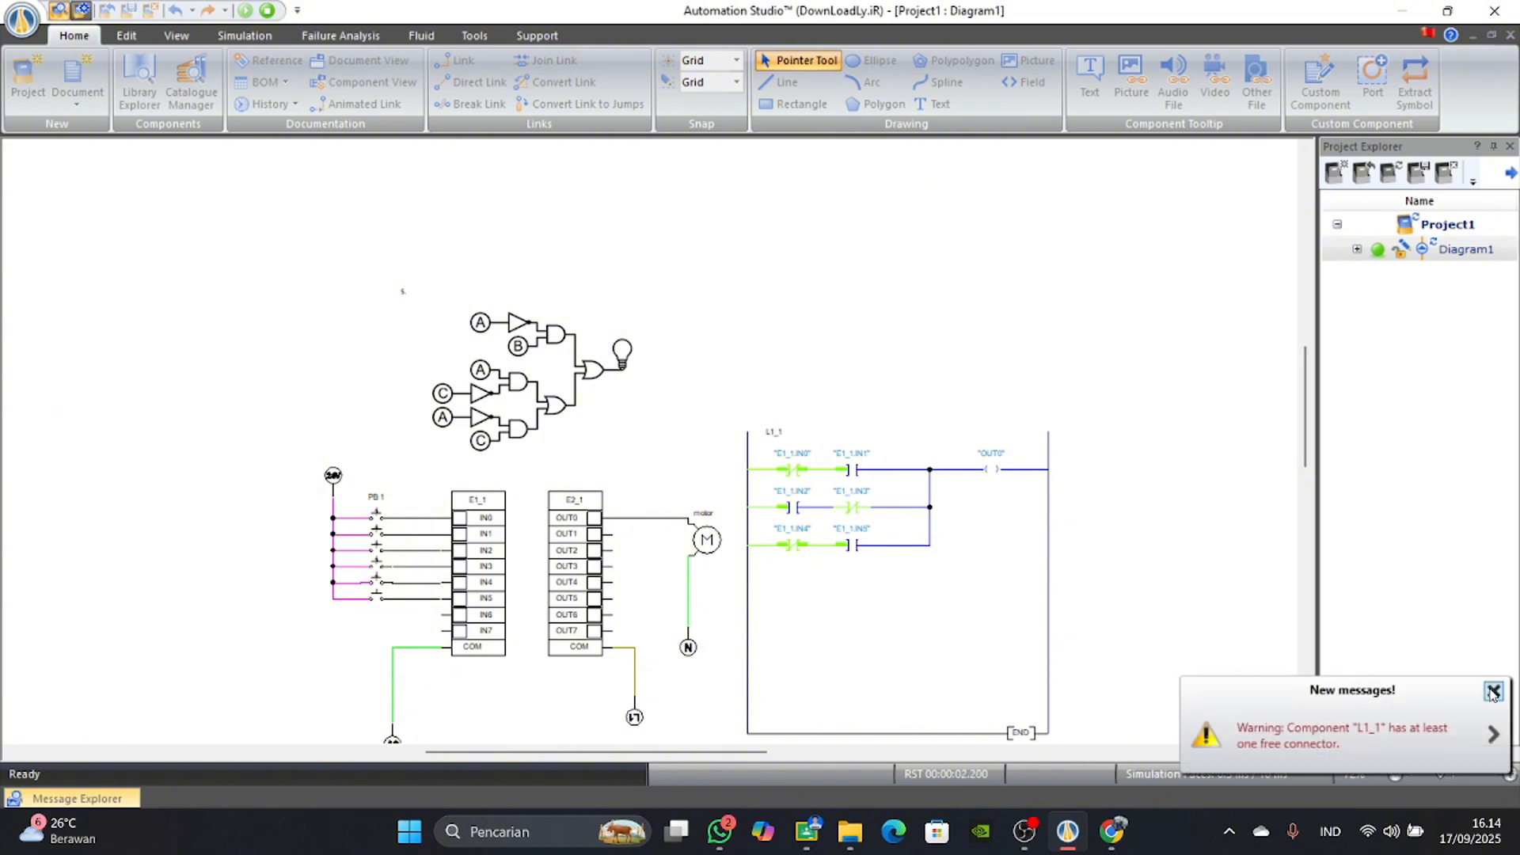
click(1494, 694)
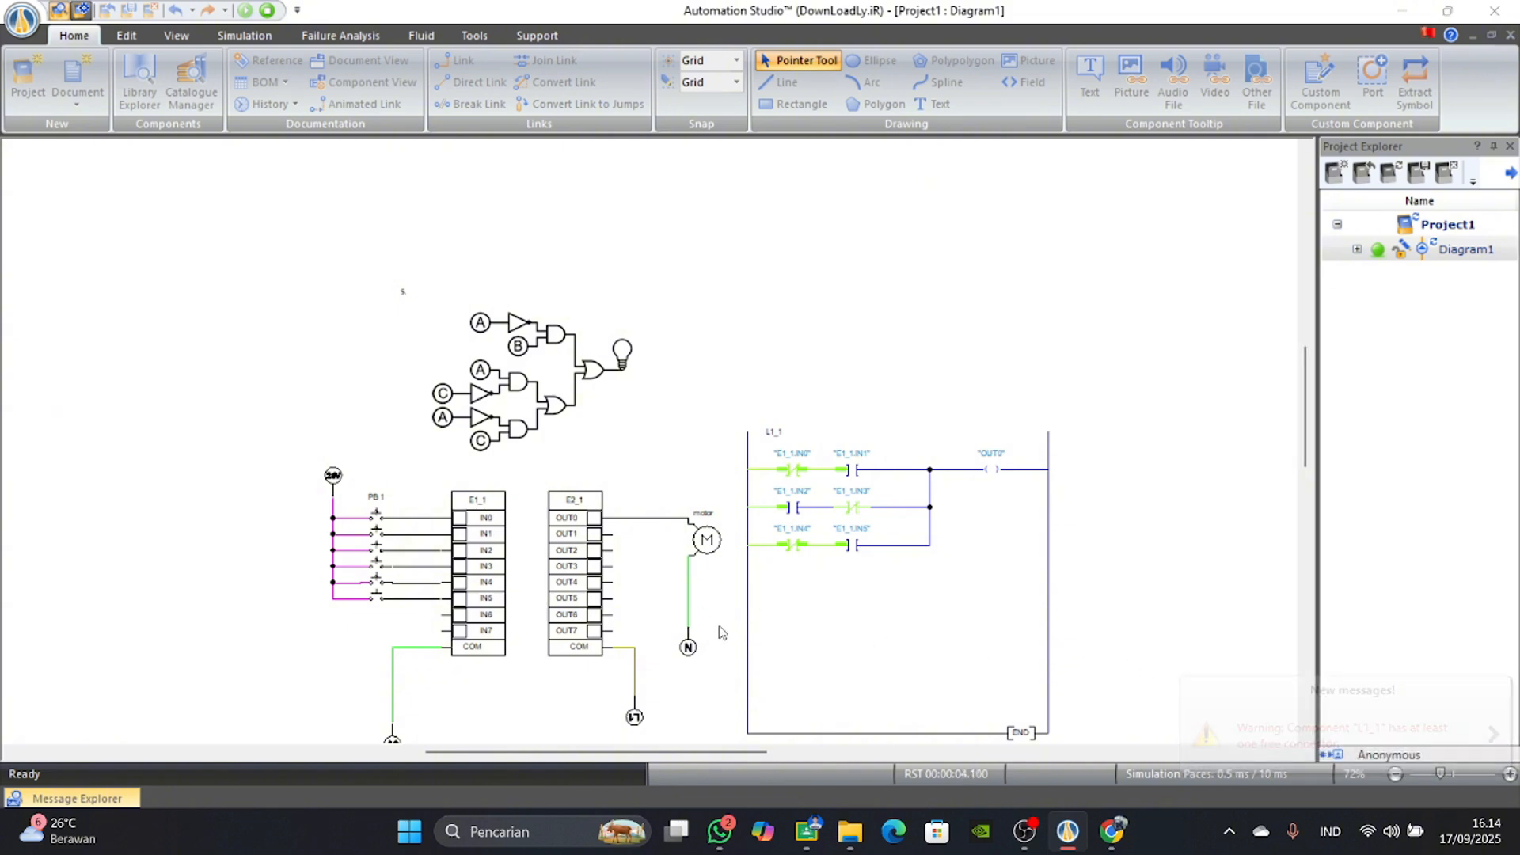
Test the first ladder row by switching the IN0 push button on and off and switching IN1 on.
scroll(687, 637, up, 4)
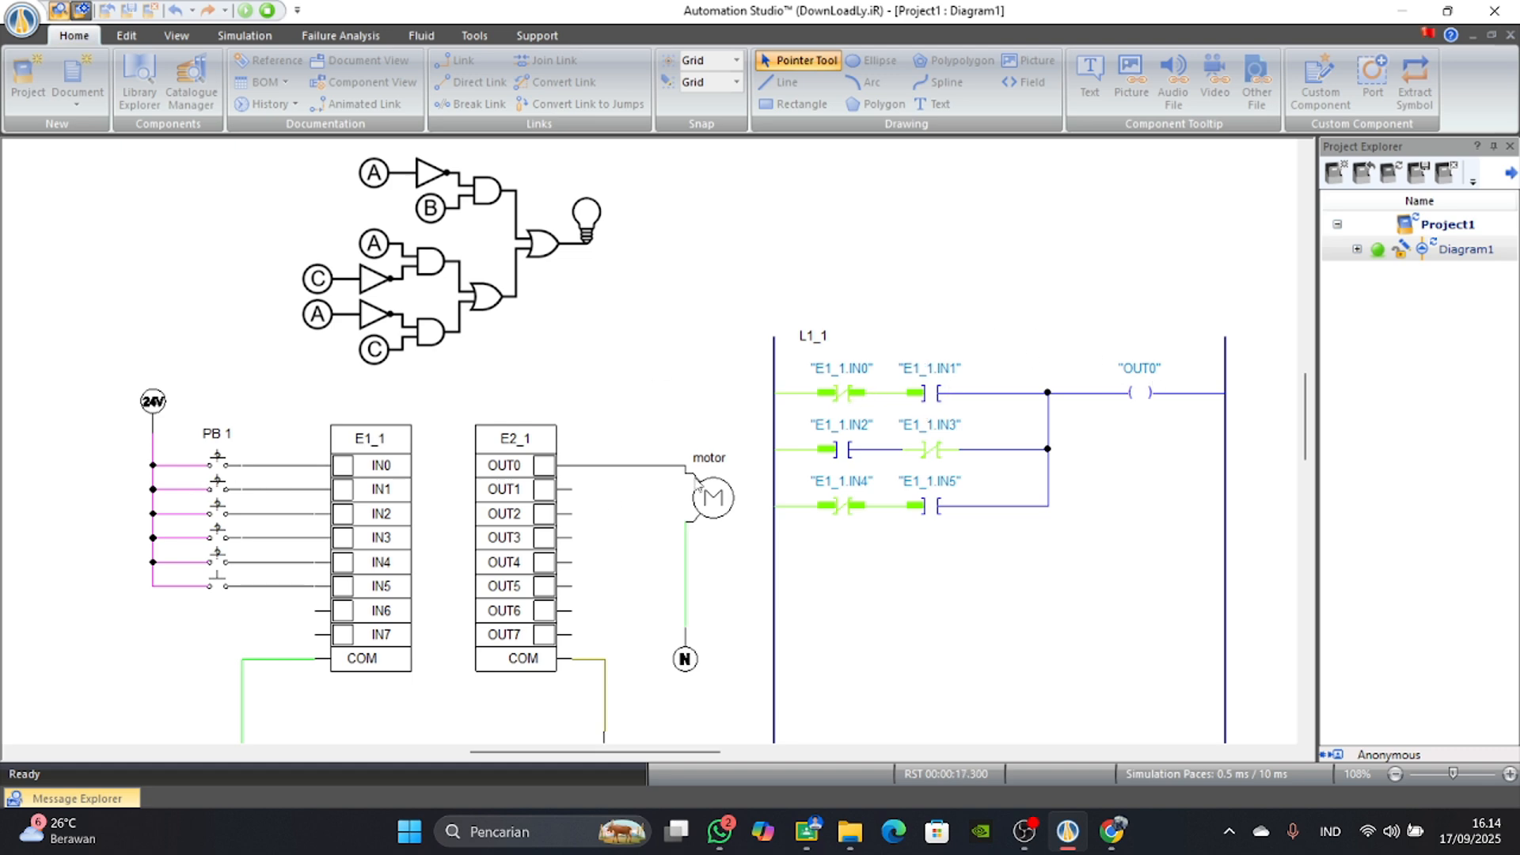
click(220, 466)
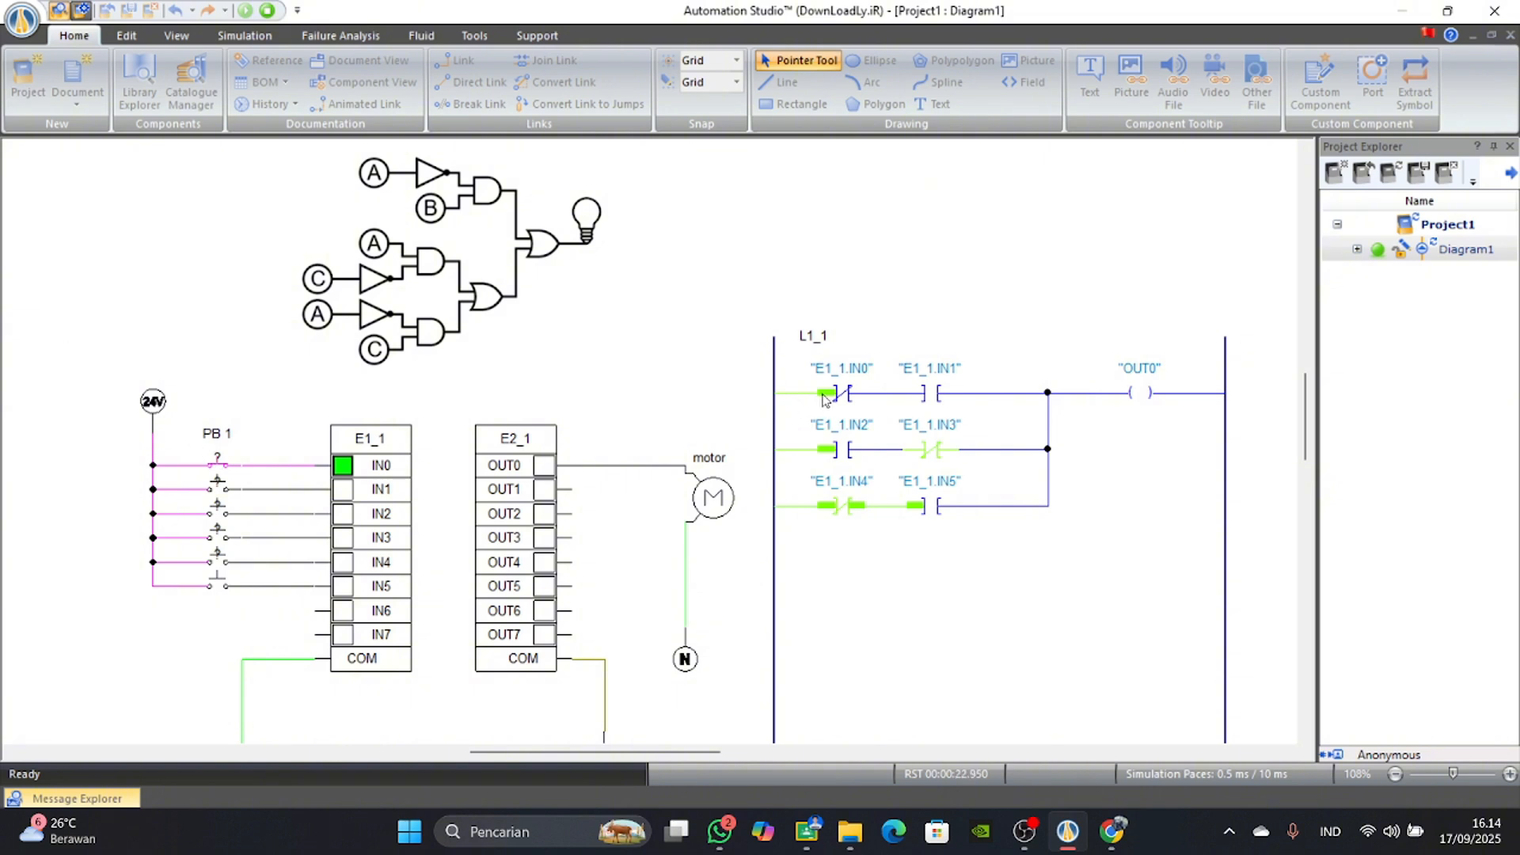
click(220, 465)
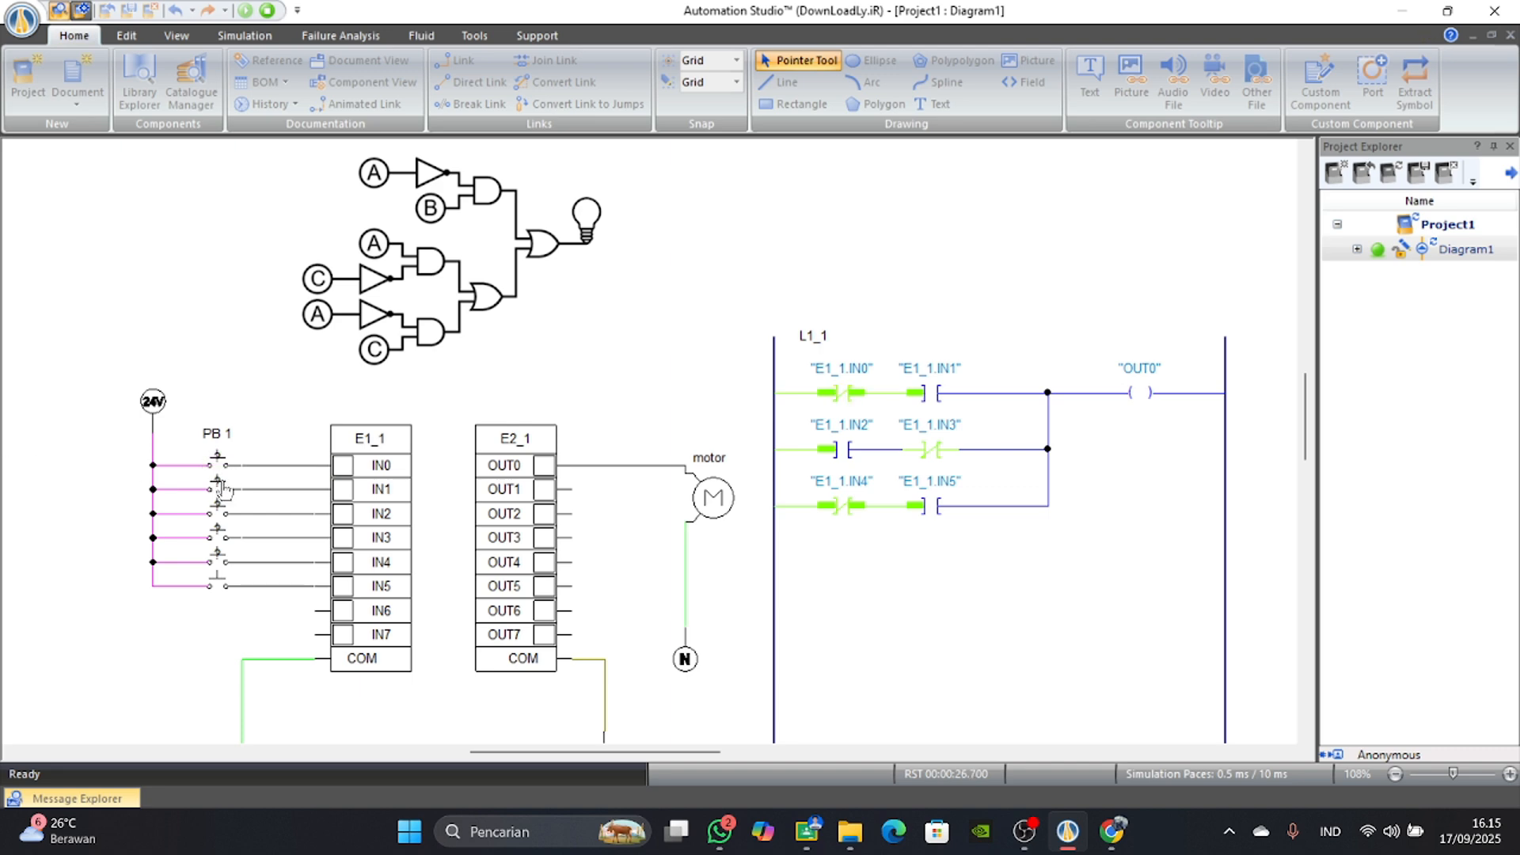
click(229, 486)
click(222, 489)
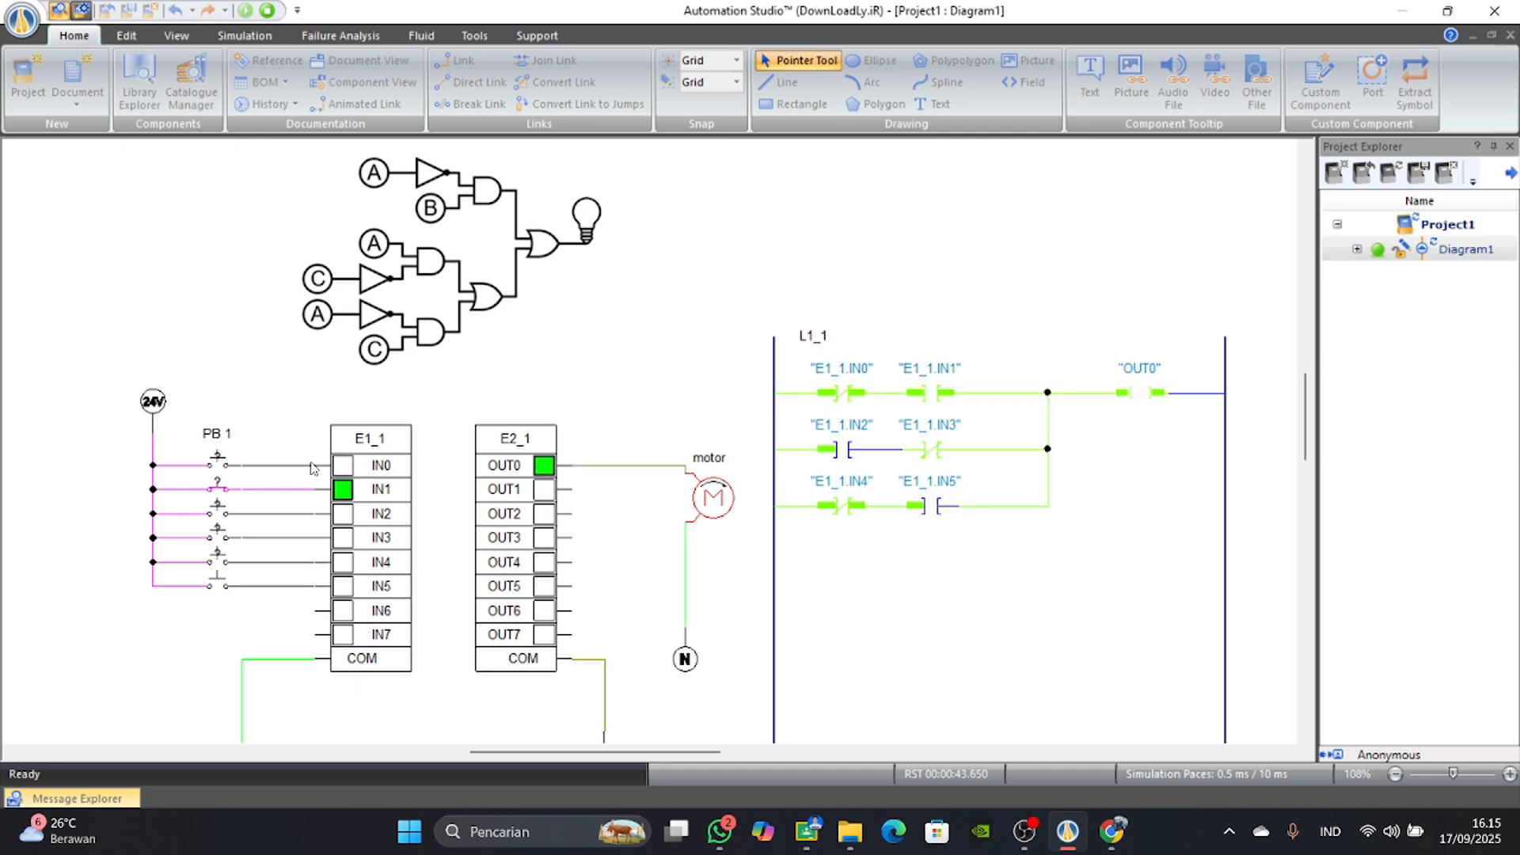
Switch IN0 on to block the first ladder row and test the third row by momentarily closing IN5 and switching IN4 on.
click(223, 461)
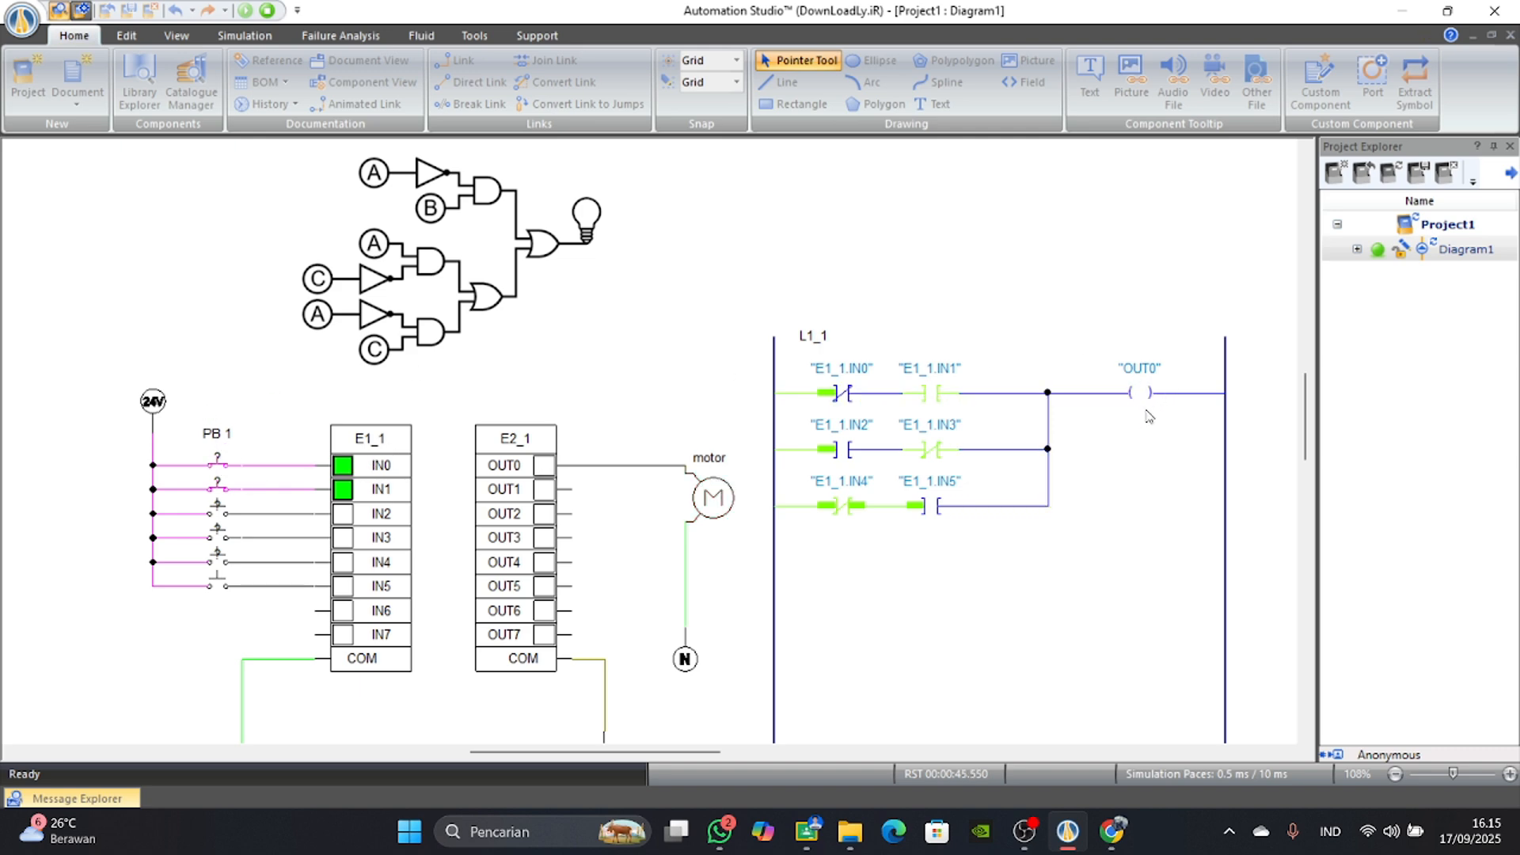
click(218, 588)
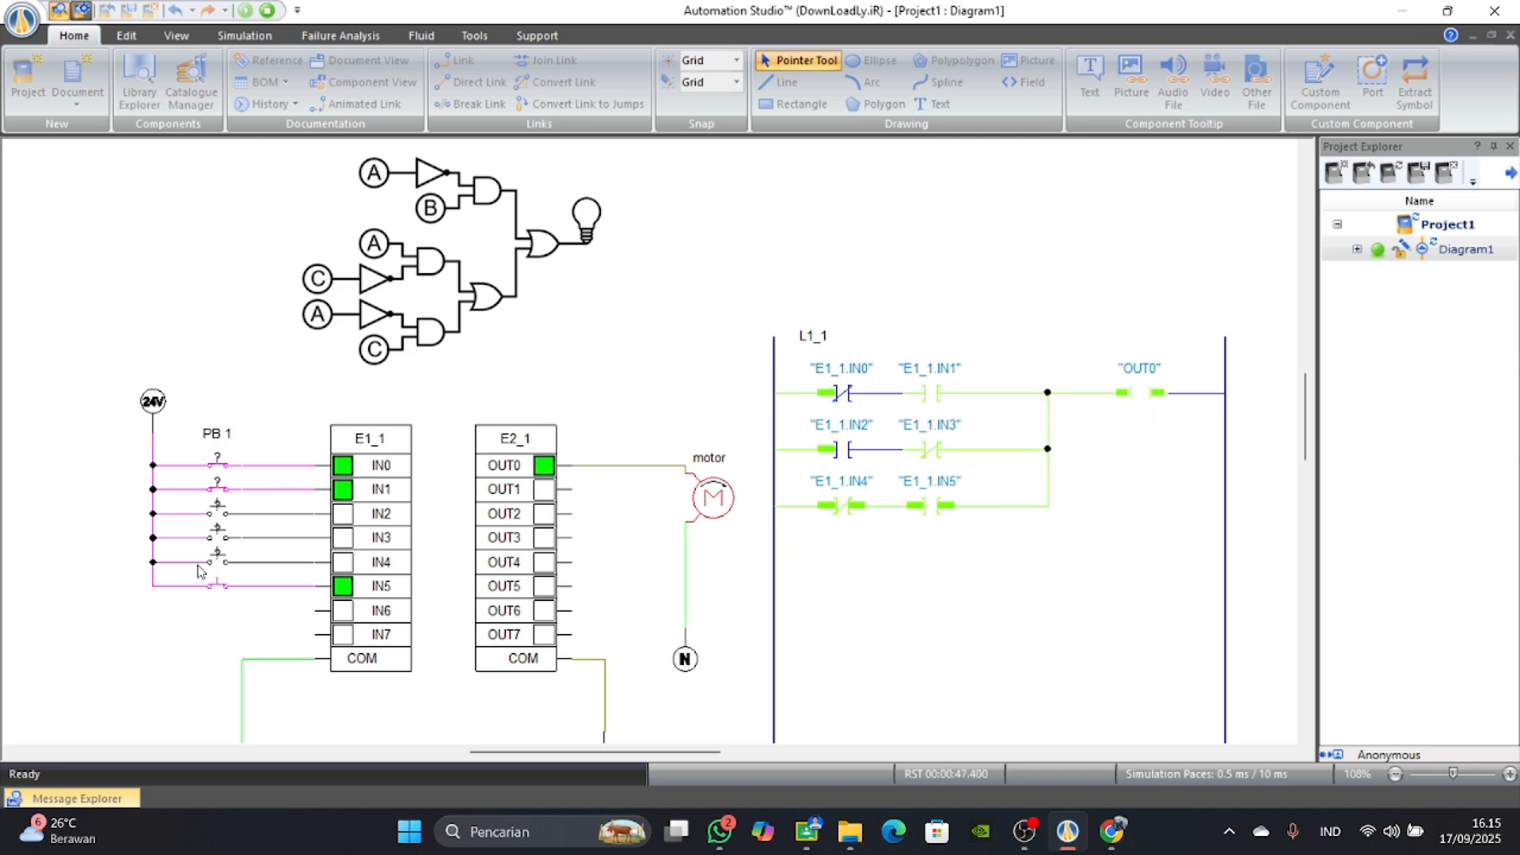
click(217, 557)
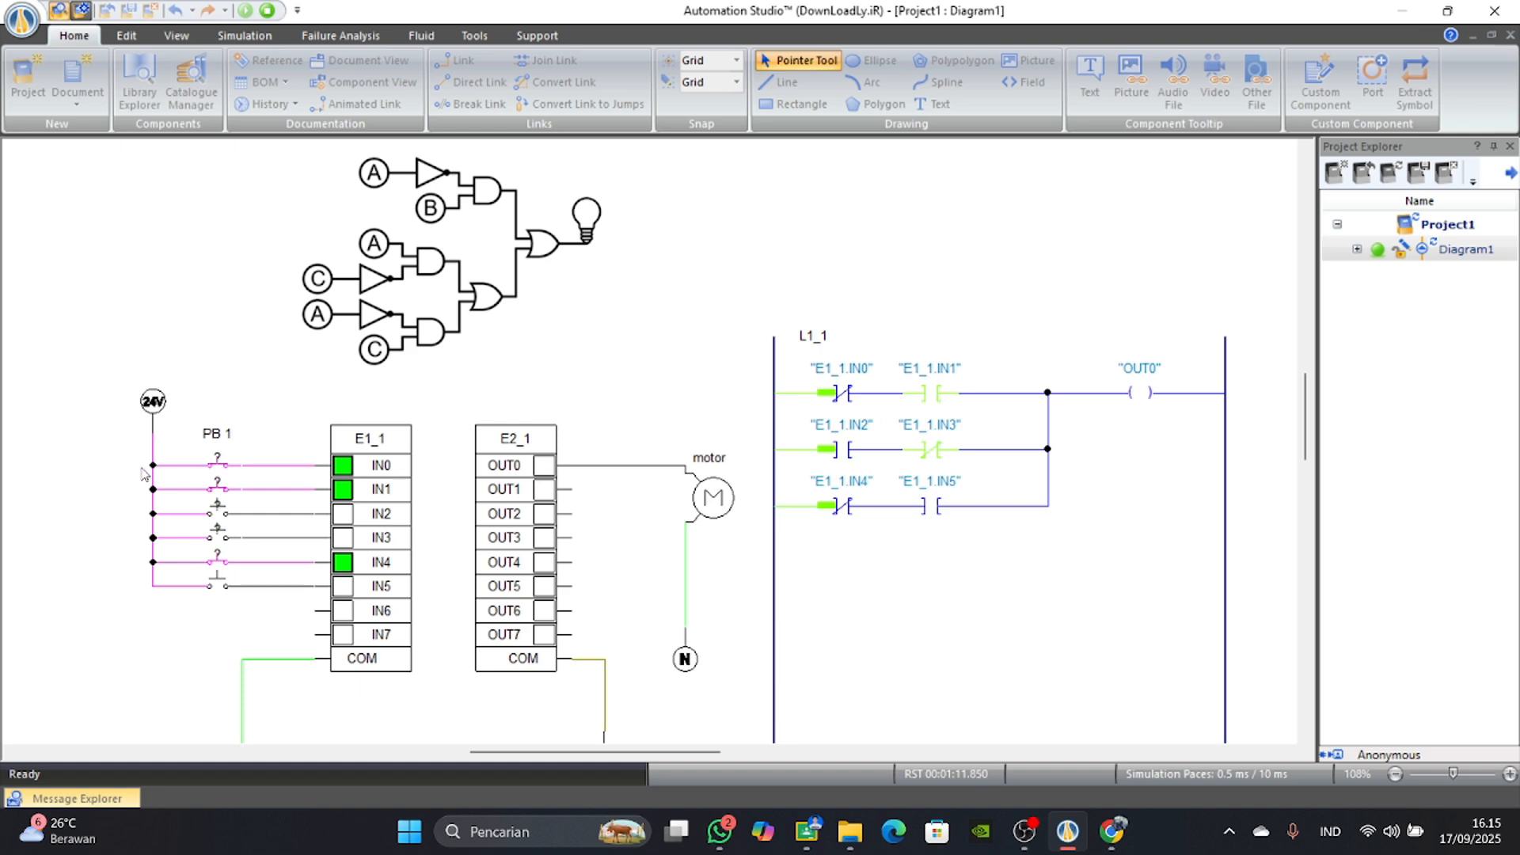
Test the first ladder row by toggling IN1 with IN0 on, and again with IN0 switched off, ending with IN1 off.
click(212, 492)
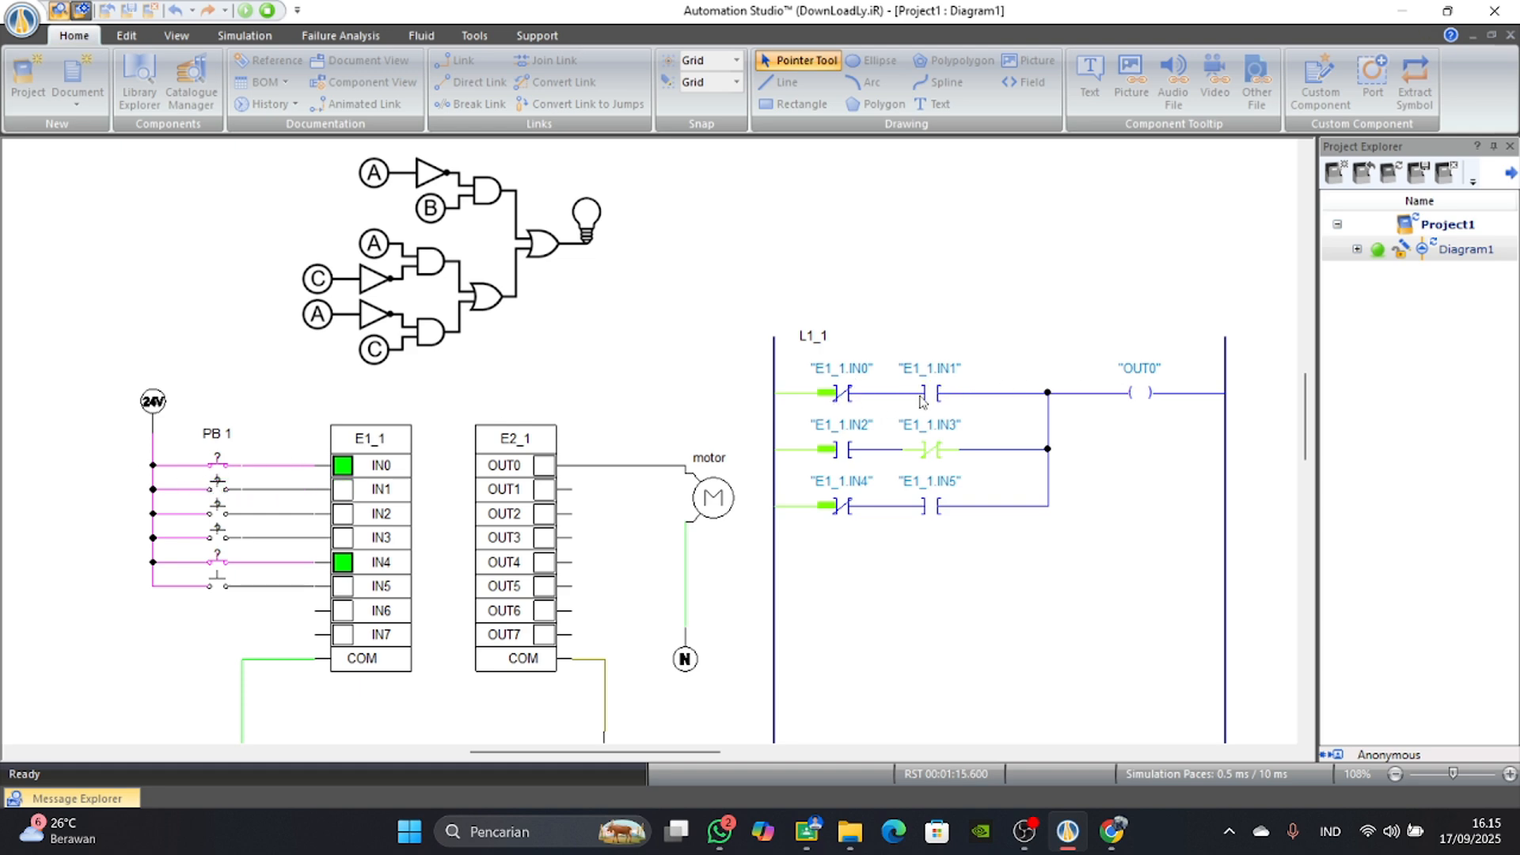
click(216, 491)
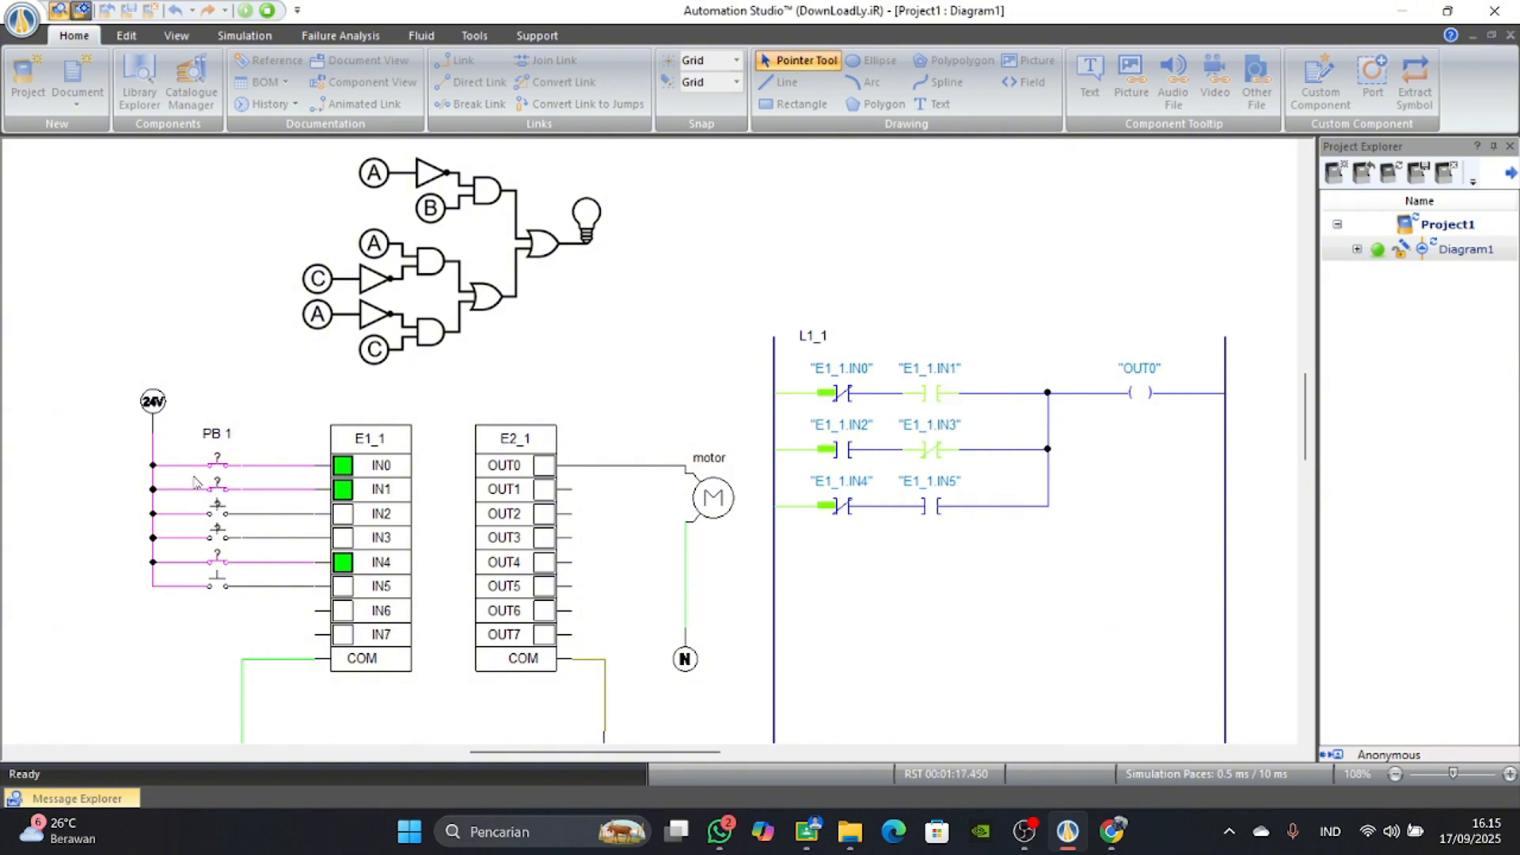
click(220, 465)
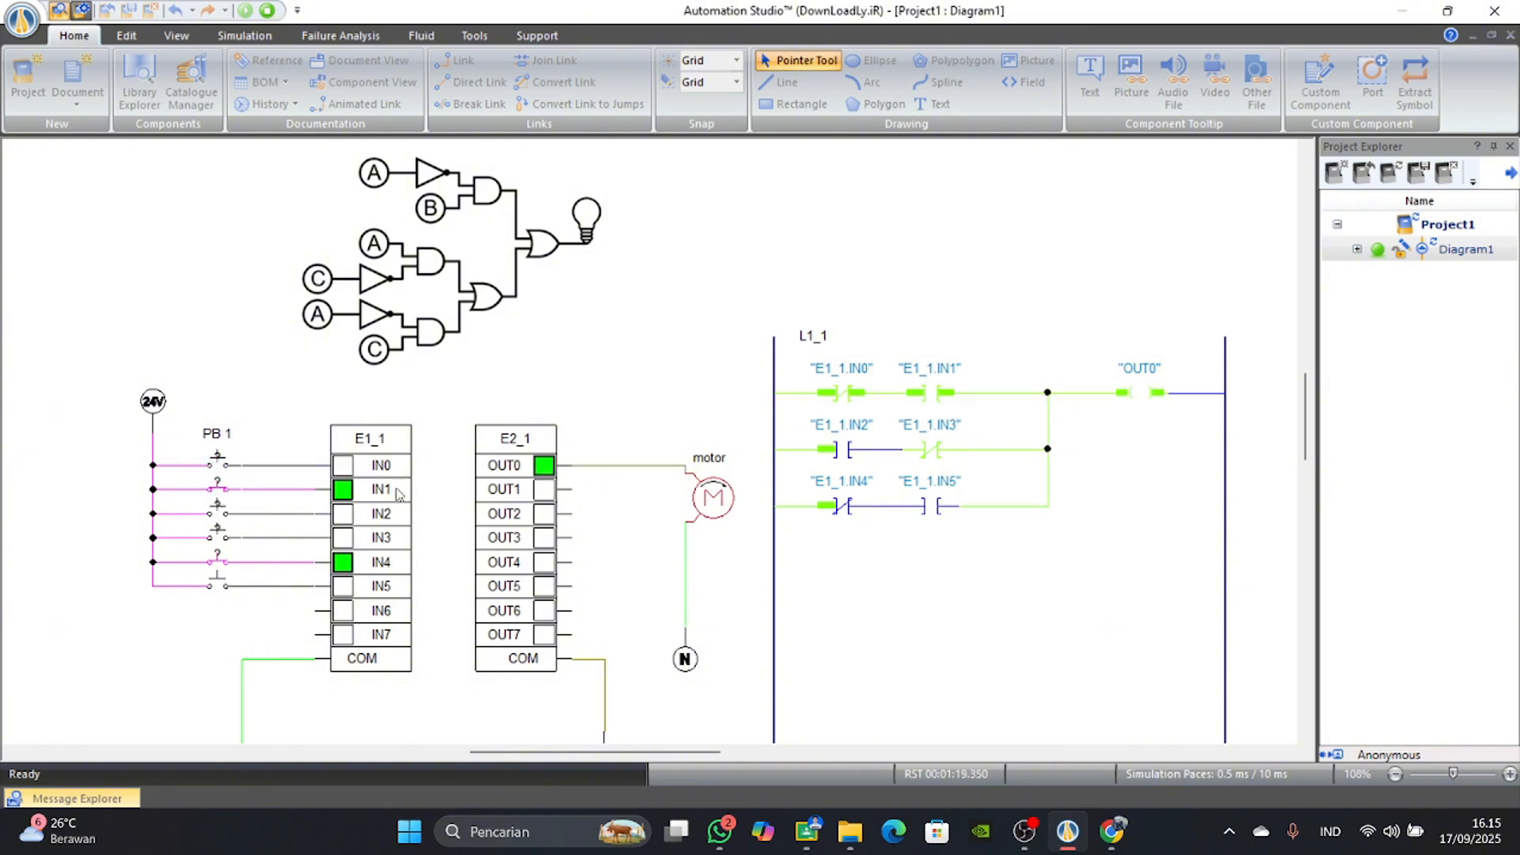
click(213, 494)
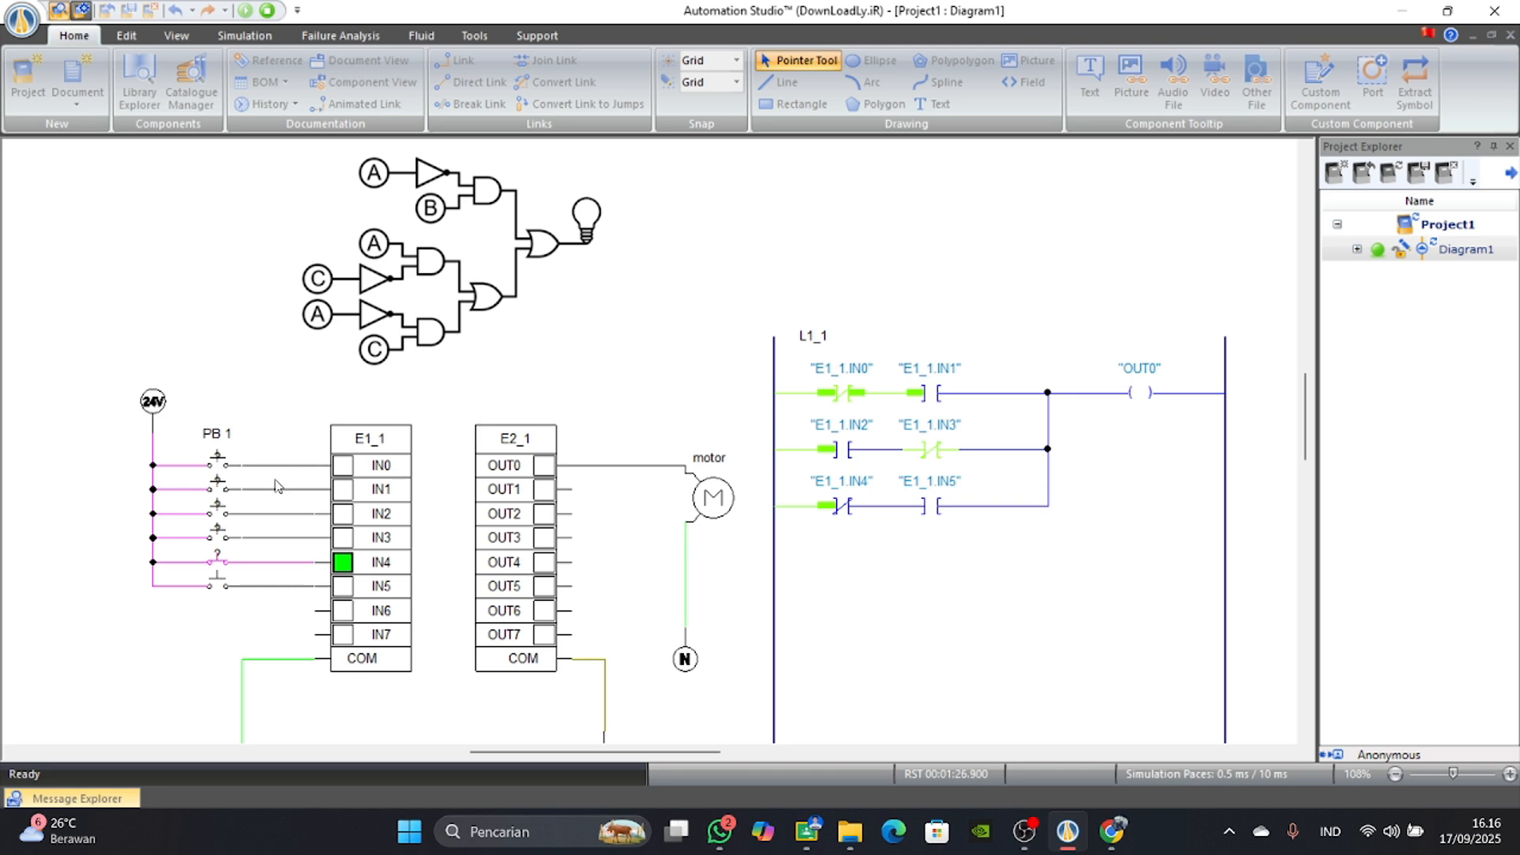
click(215, 492)
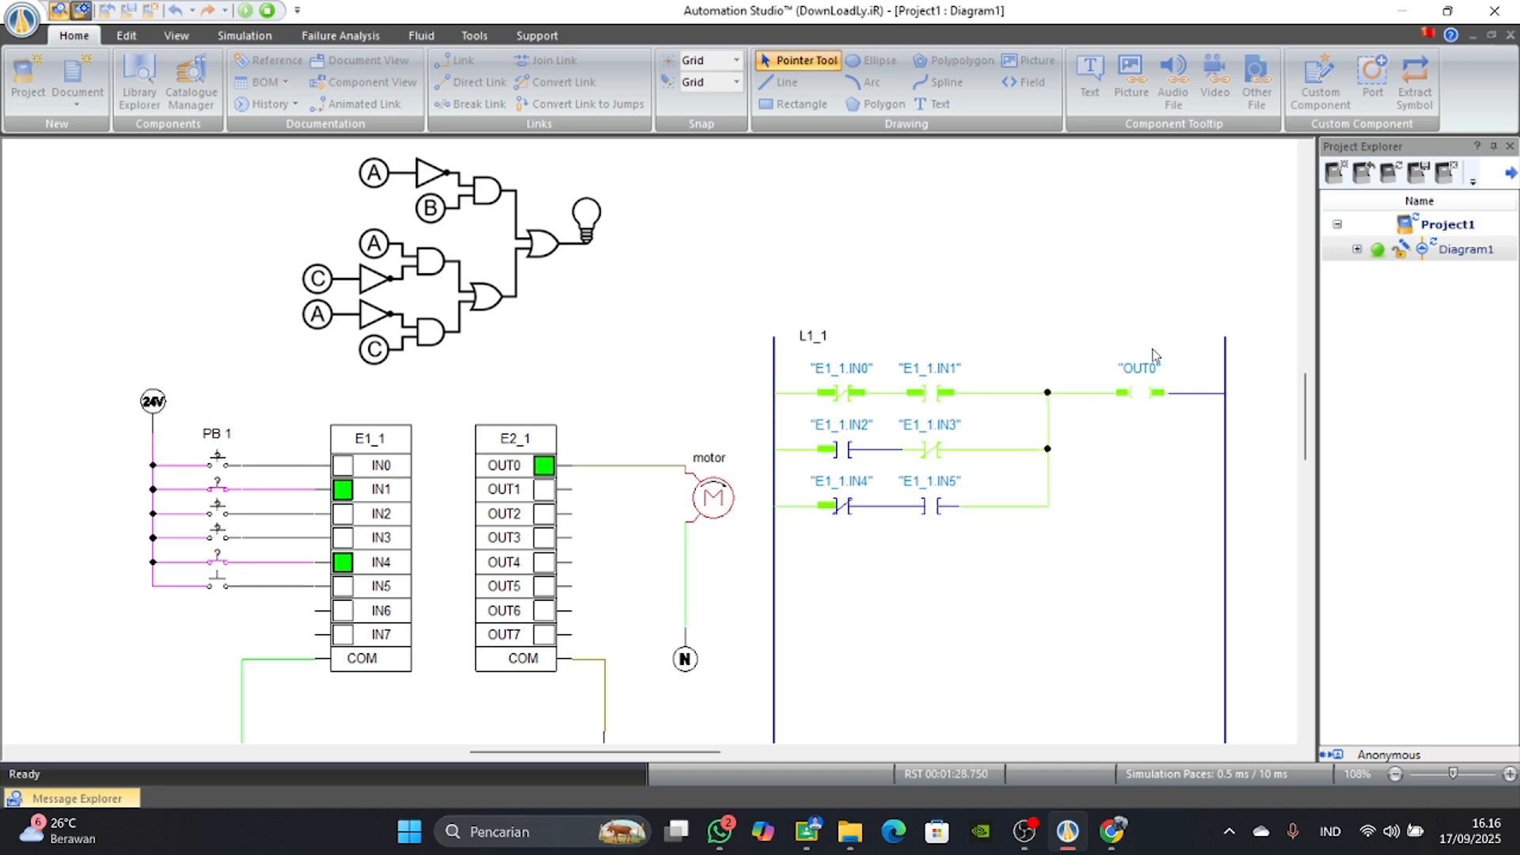
click(220, 493)
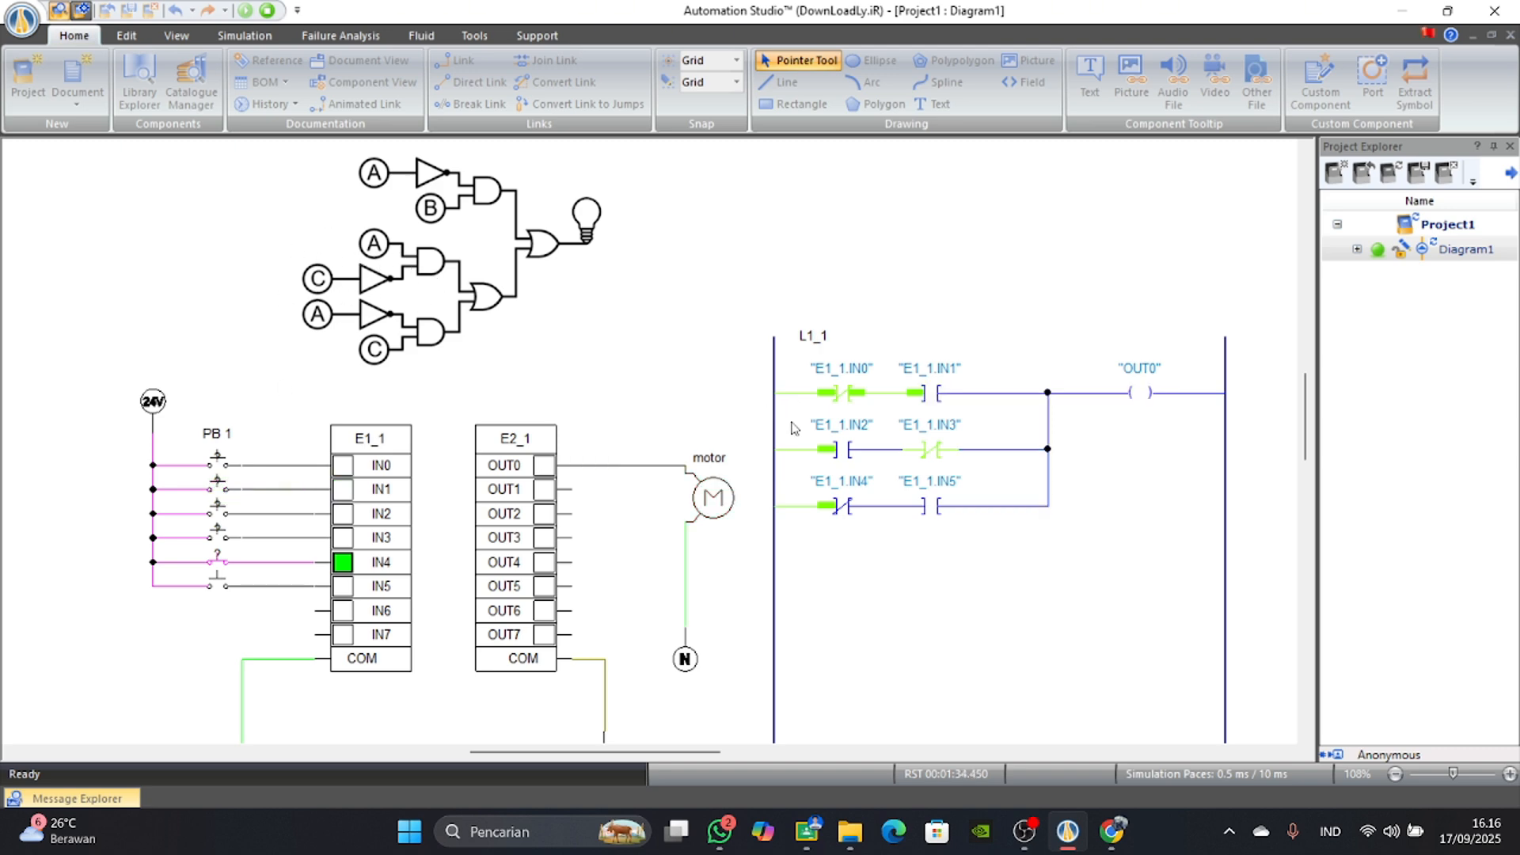
Switch IN0 on and test the second ladder row by turning IN2, IN3 and IN2 again on and off individually.
click(217, 461)
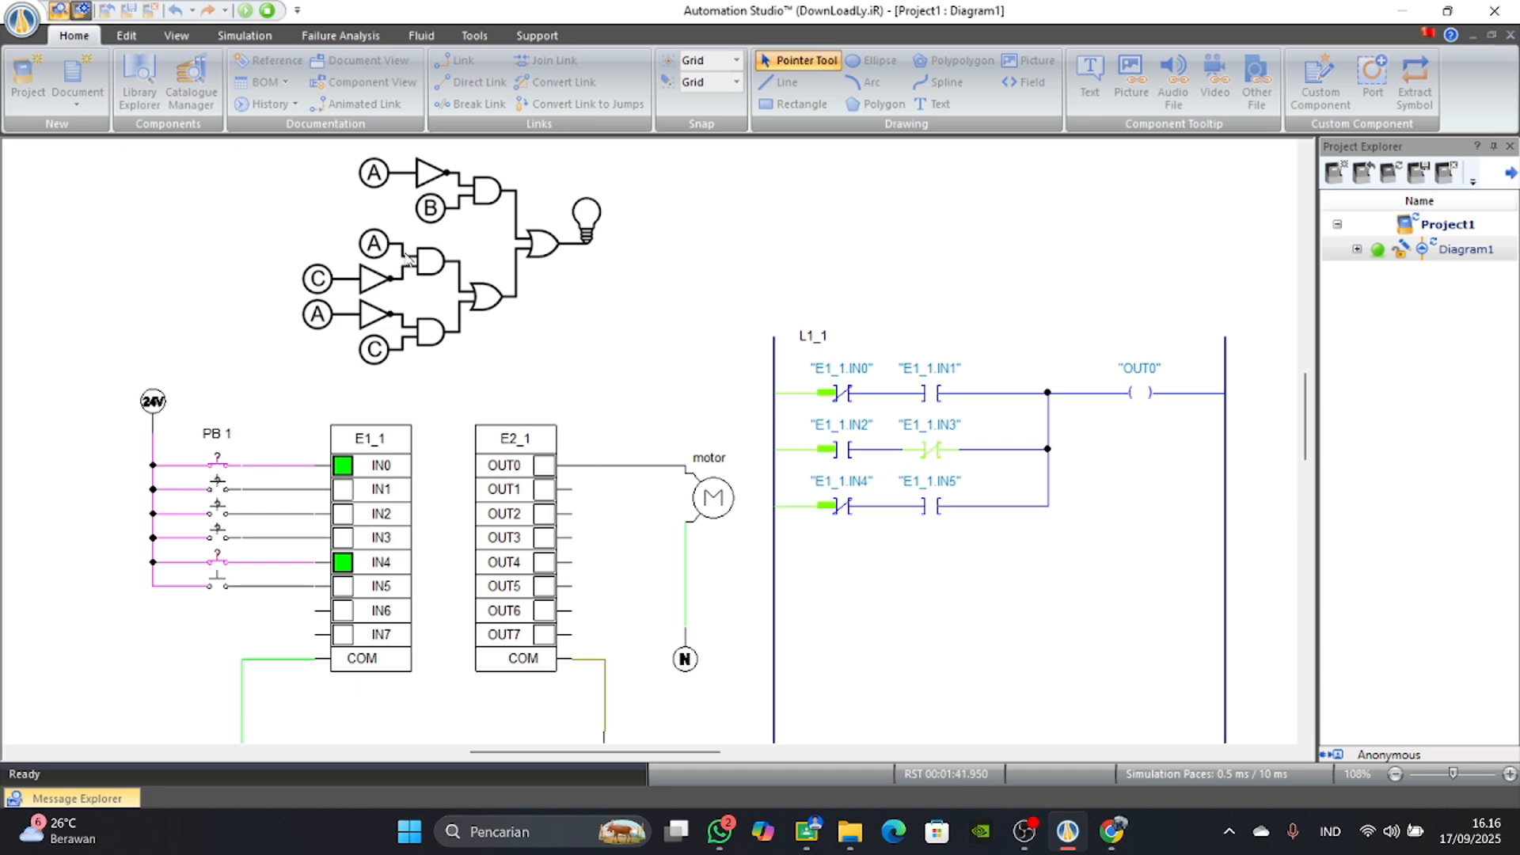
click(219, 513)
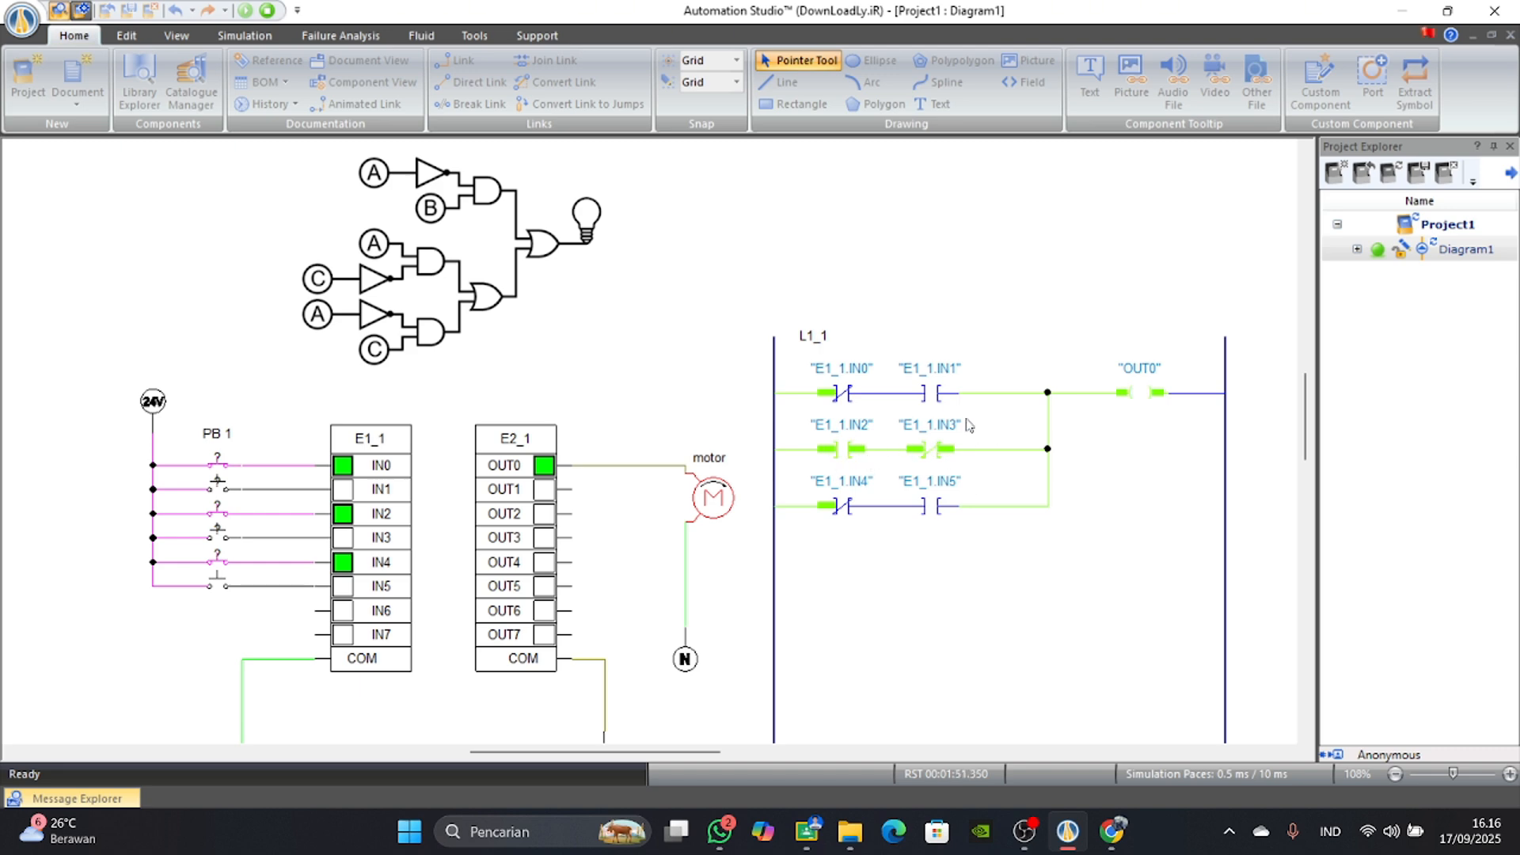
click(221, 520)
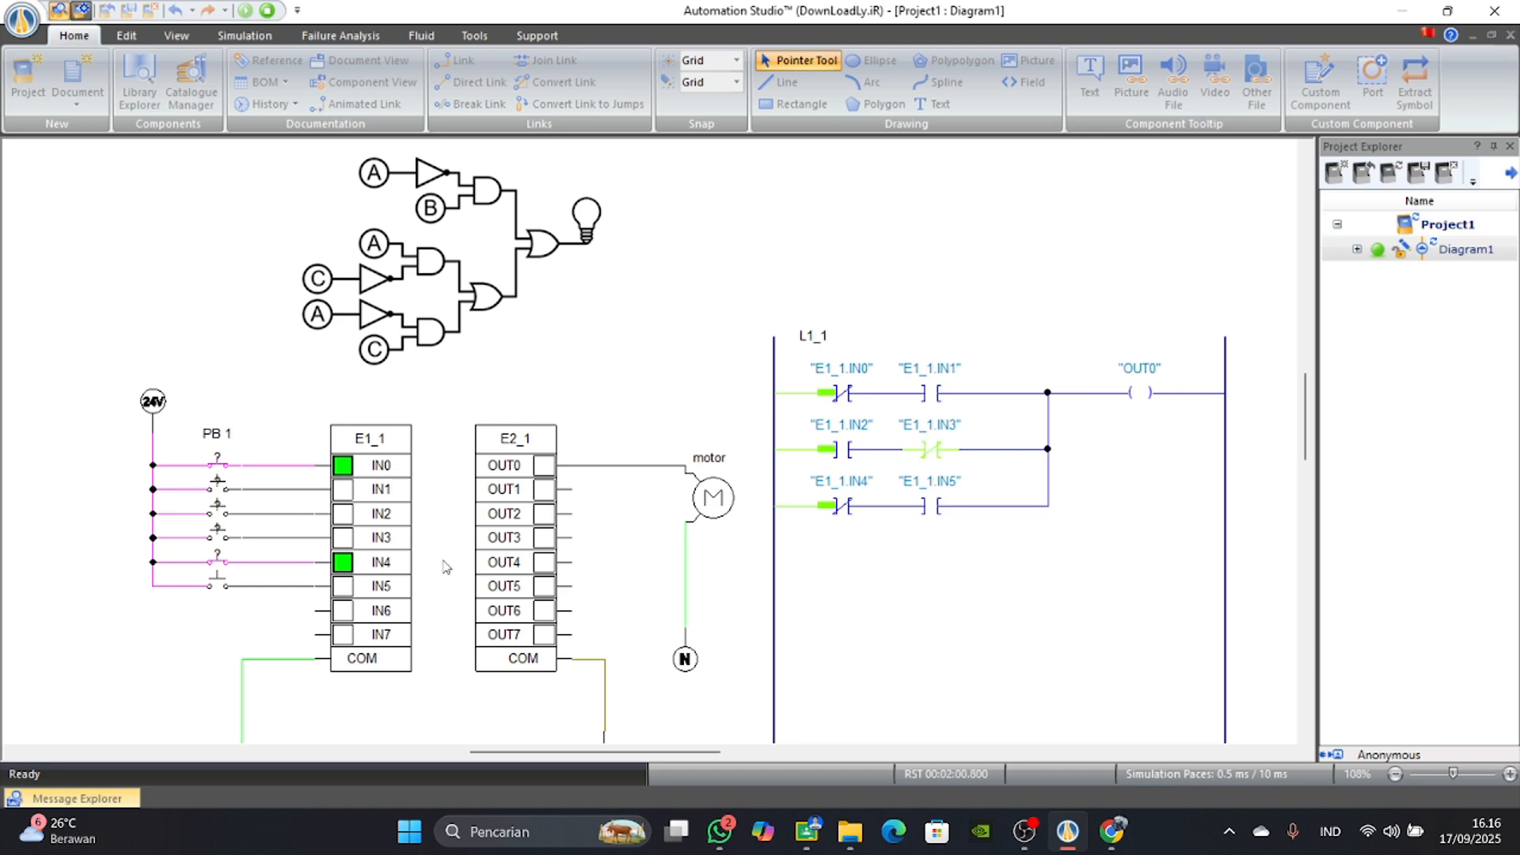
click(221, 540)
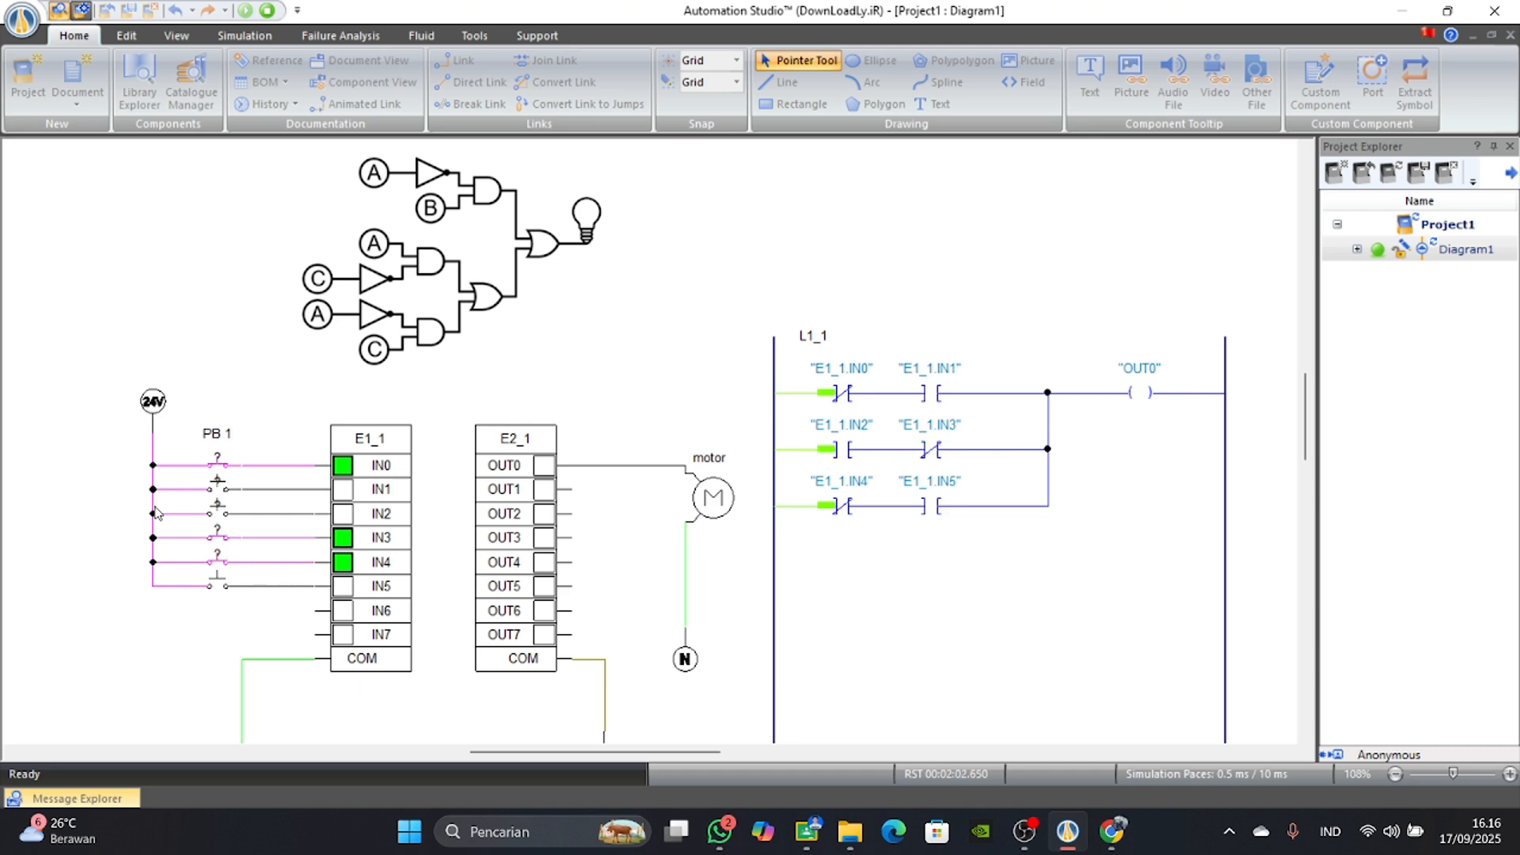
click(222, 540)
click(226, 515)
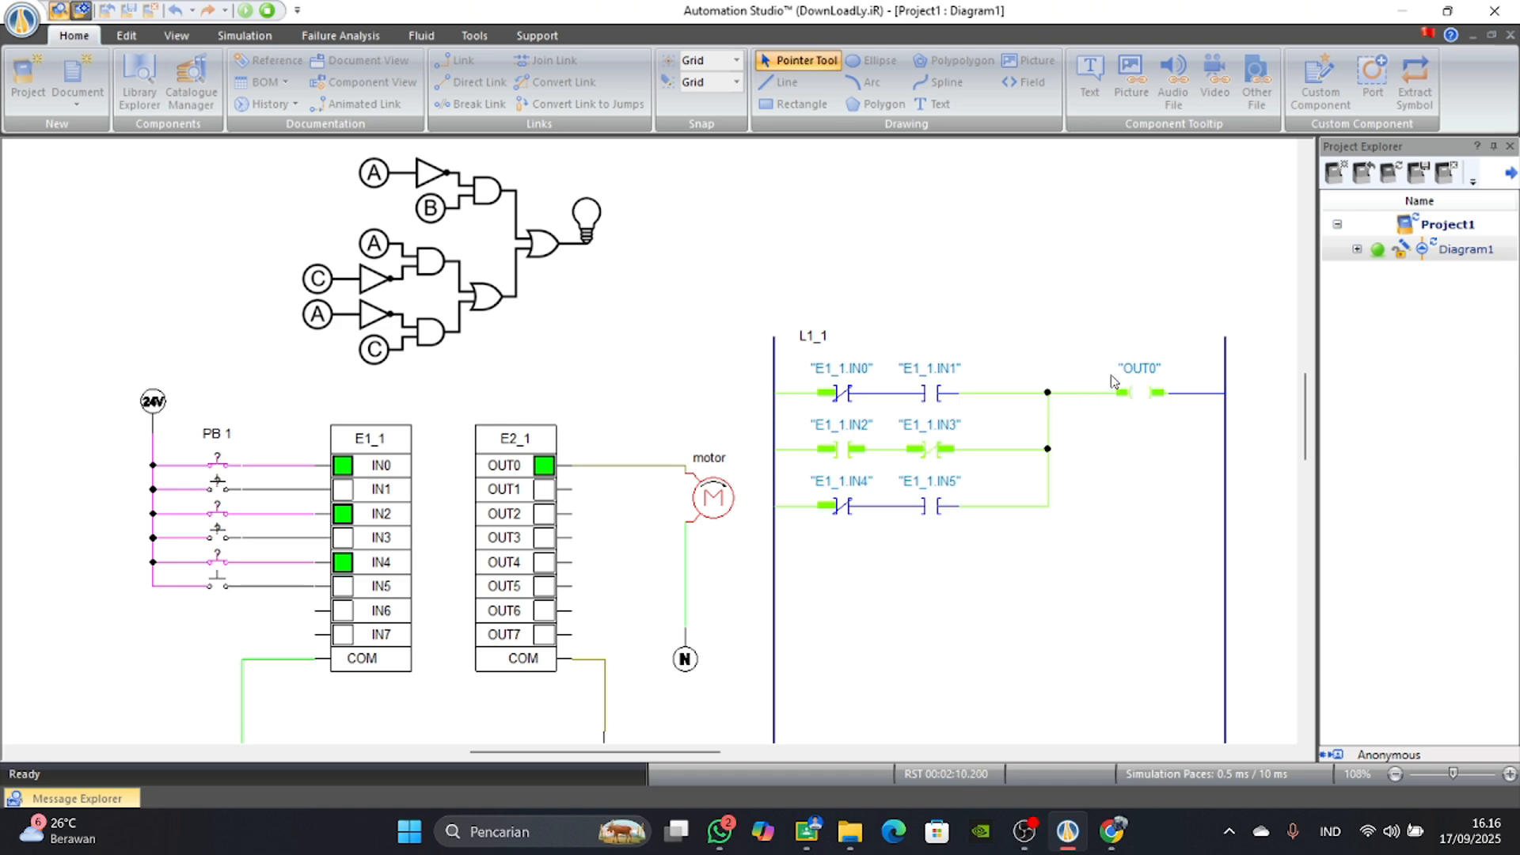
click(227, 520)
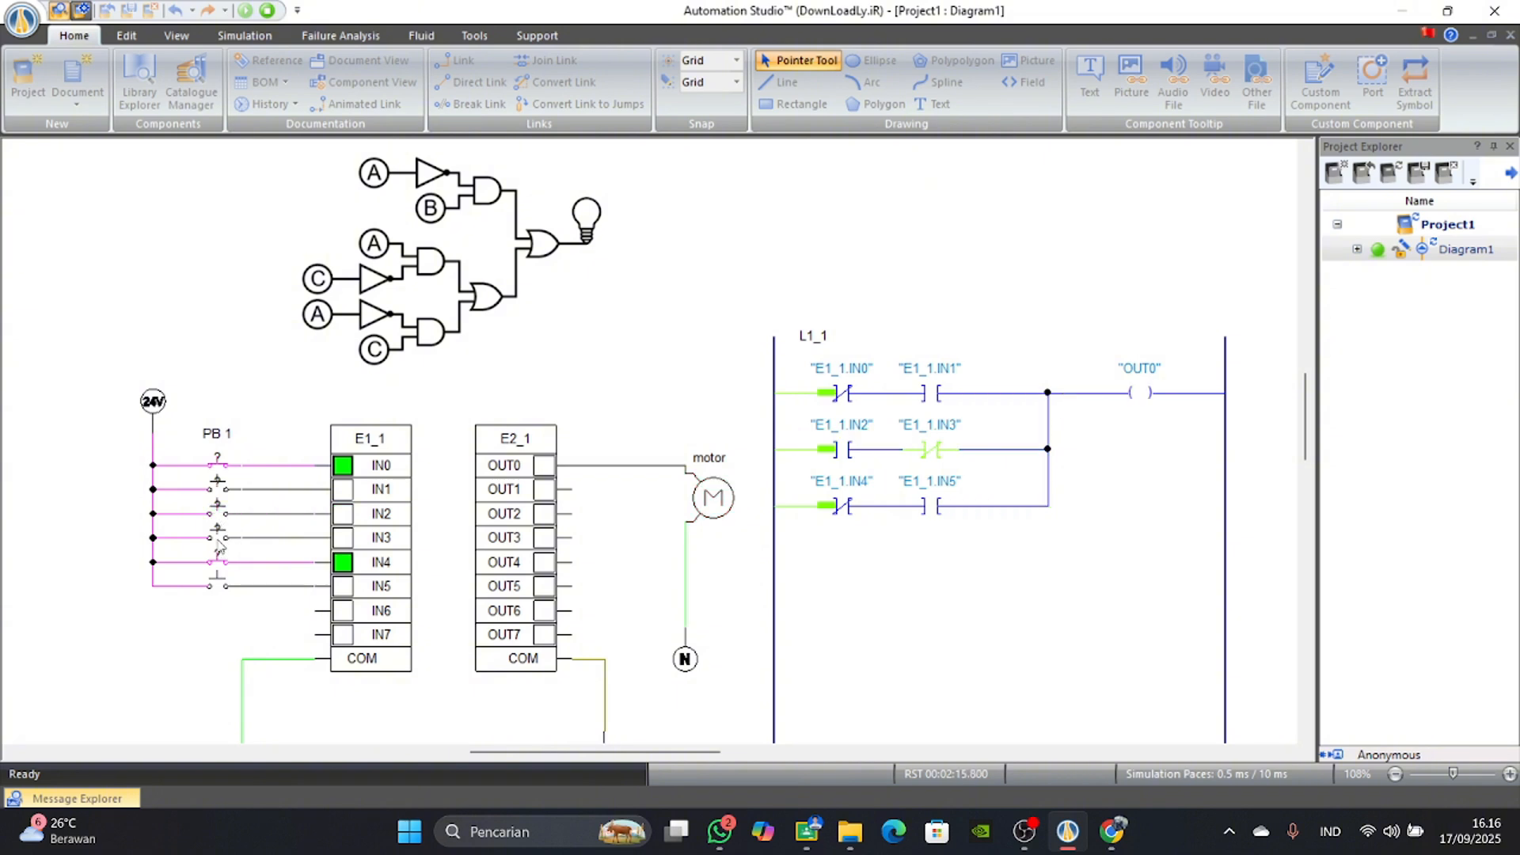
Switch IN3 on and toggle IN2 on and off twice to test the second row with both inputs combined.
click(219, 539)
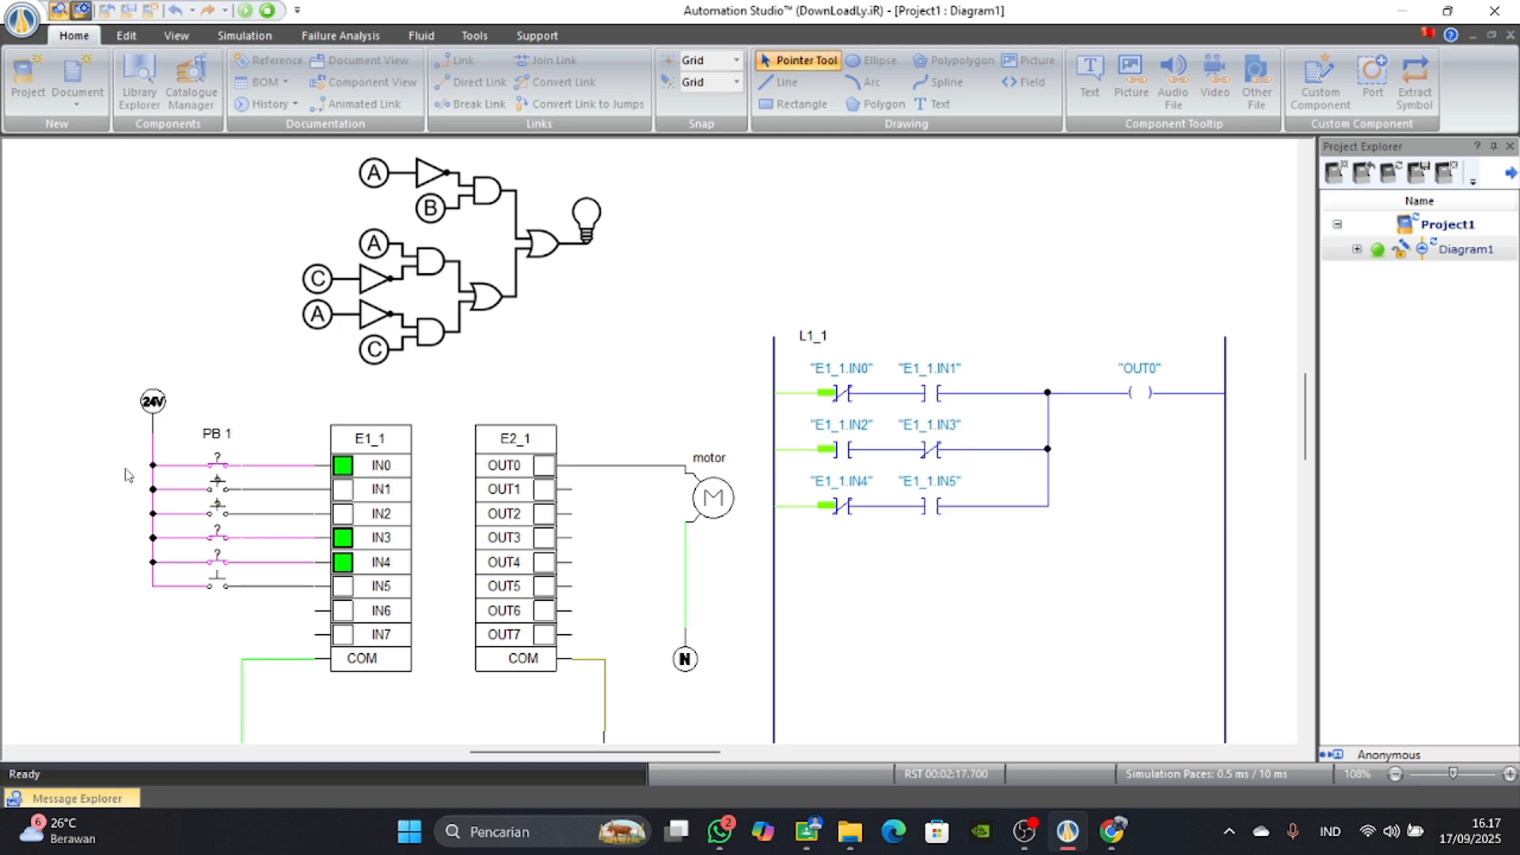
click(221, 516)
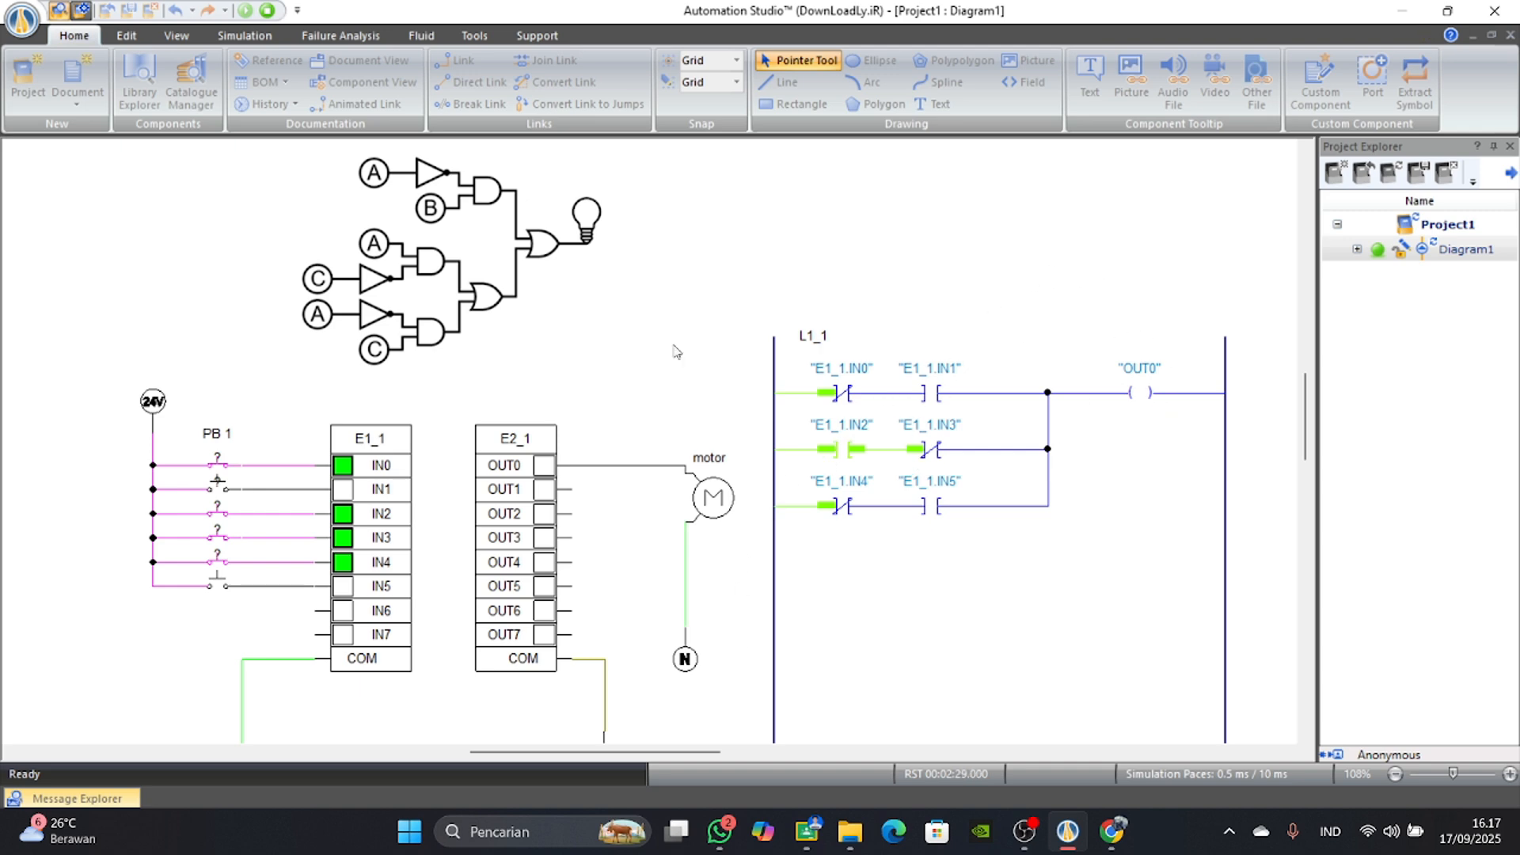
click(218, 516)
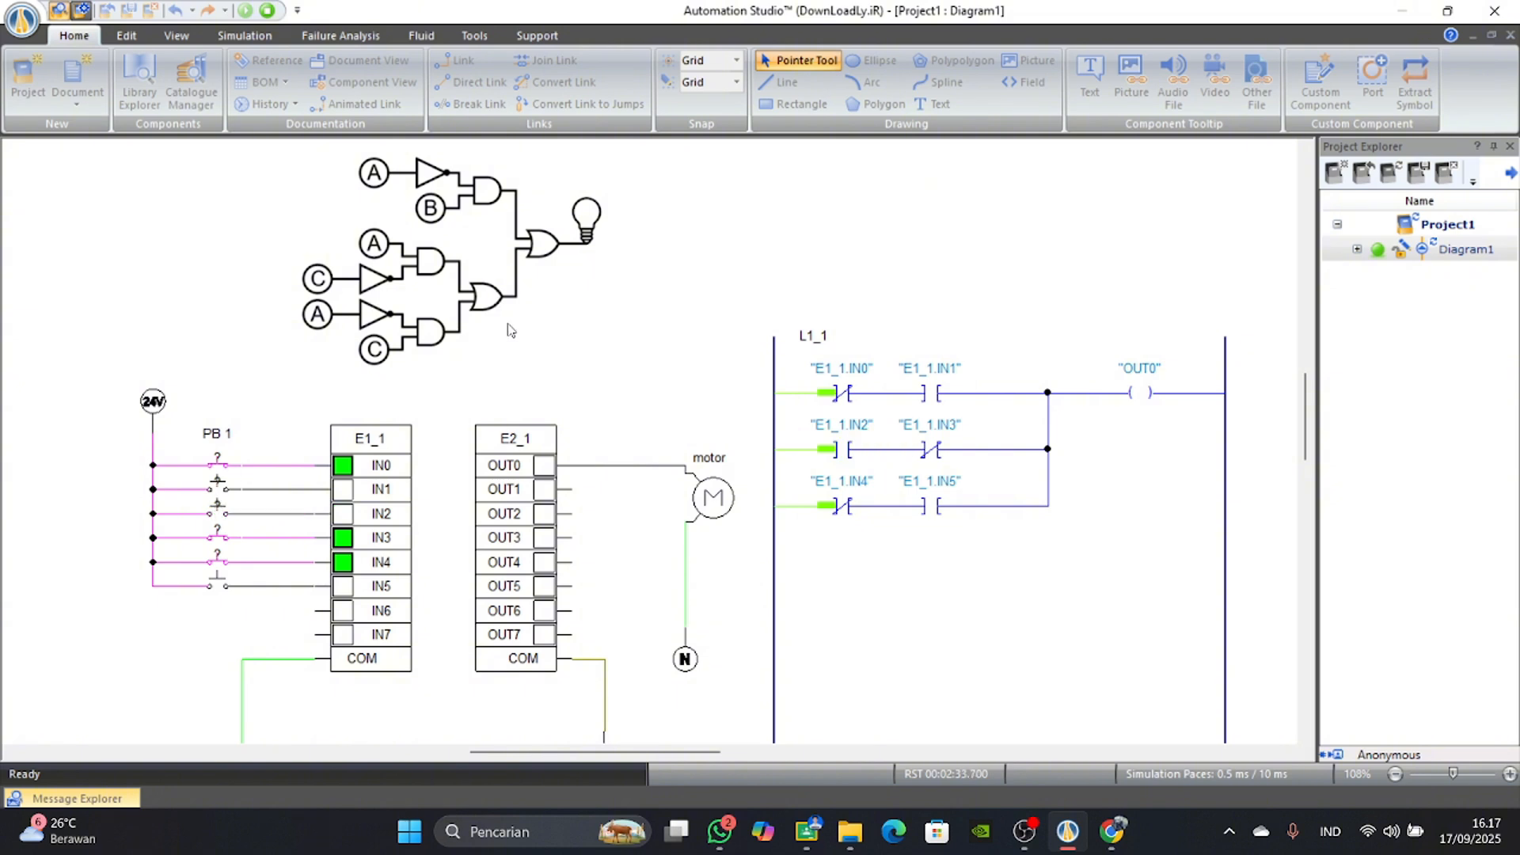
click(222, 494)
click(227, 515)
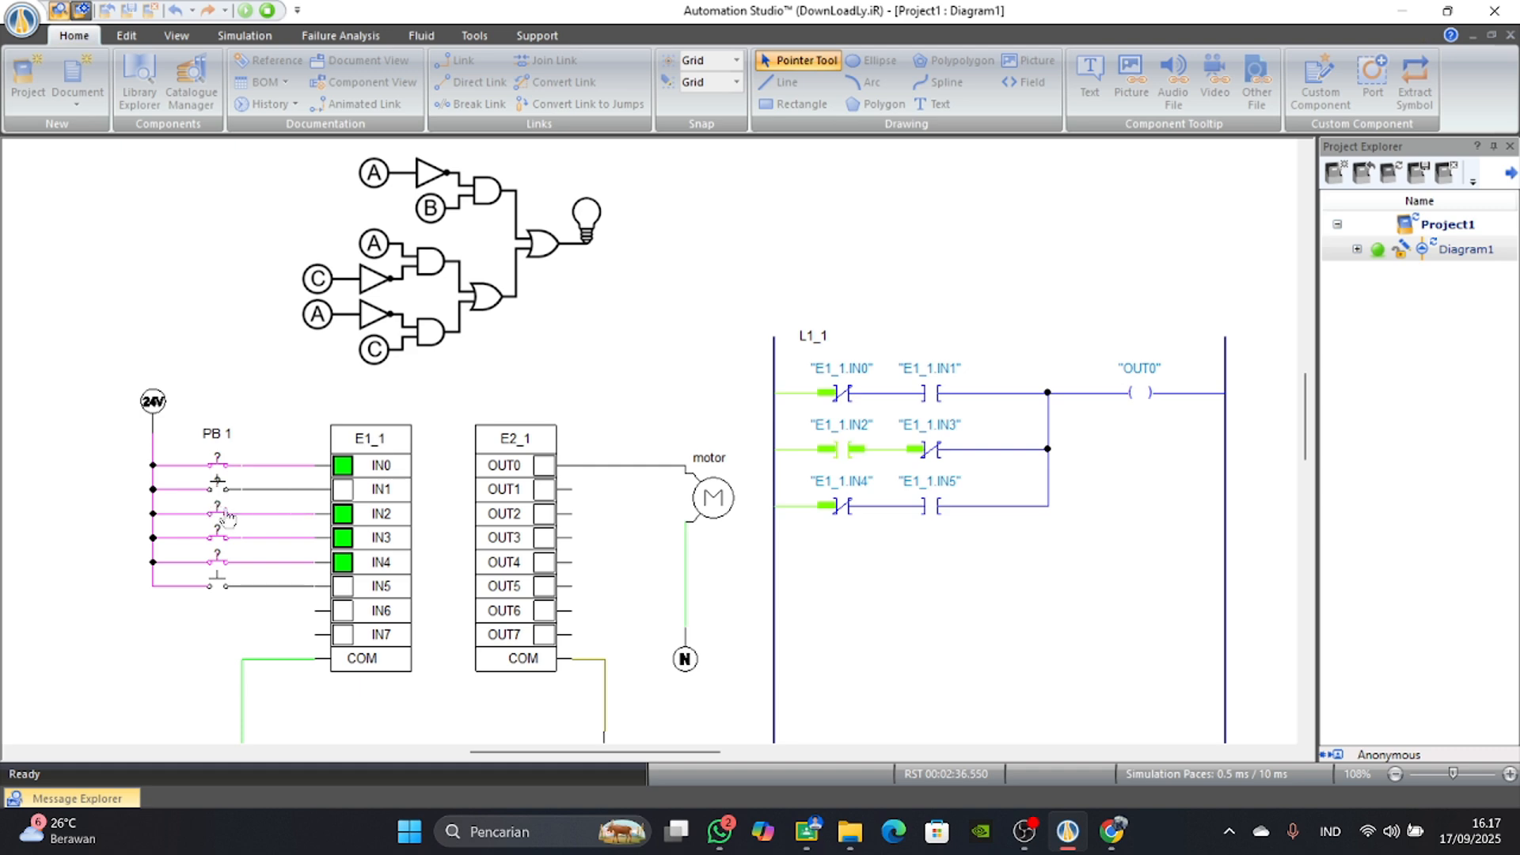
click(227, 516)
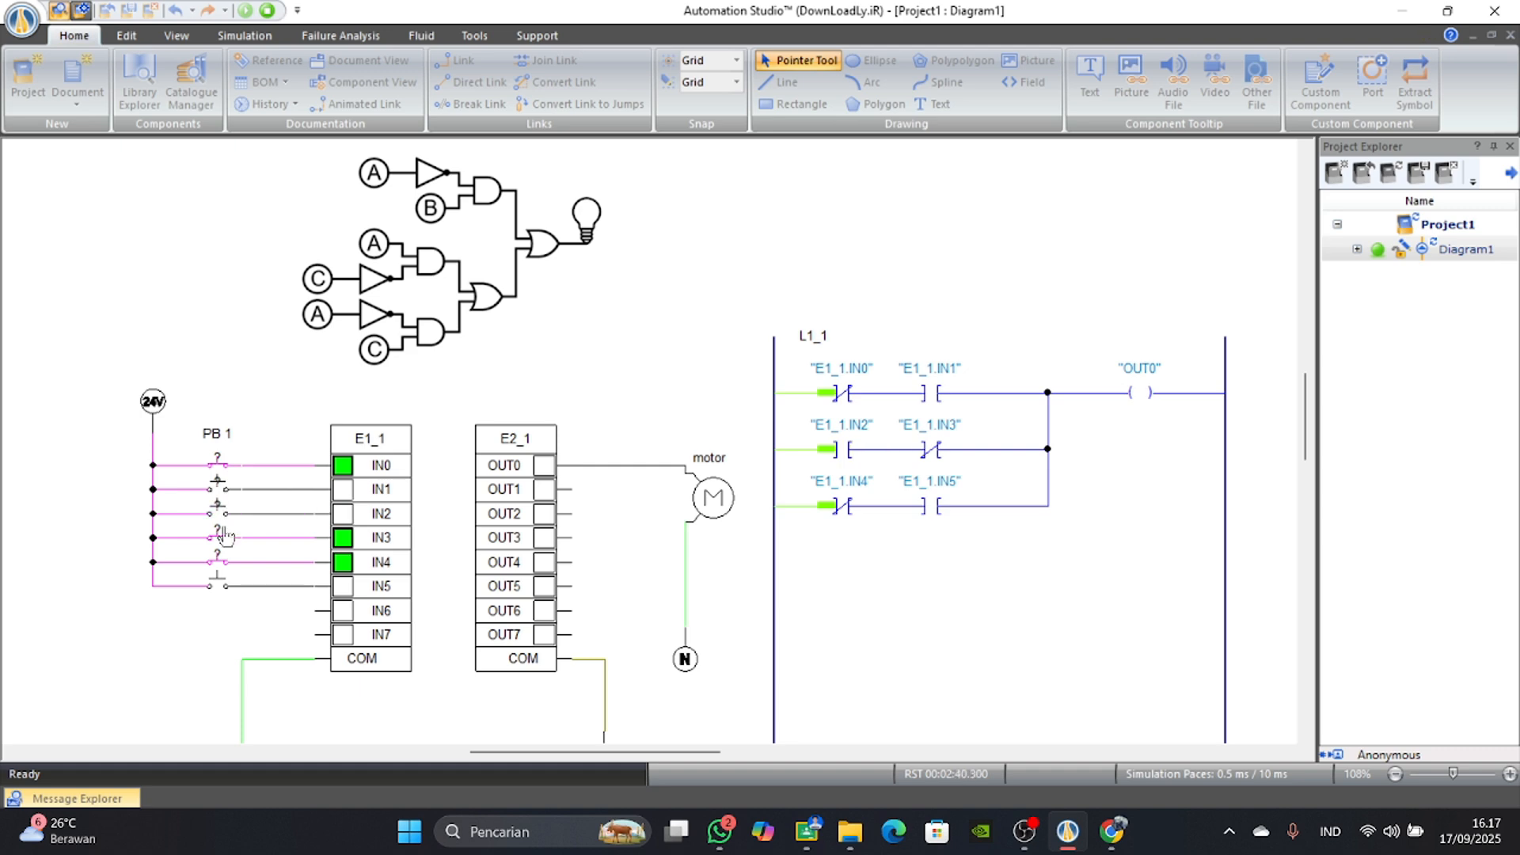
Switch IN3 off and IN2 on, turn IN3 back on, cycle IN2 off and on, and switch IN3 off again.
click(226, 536)
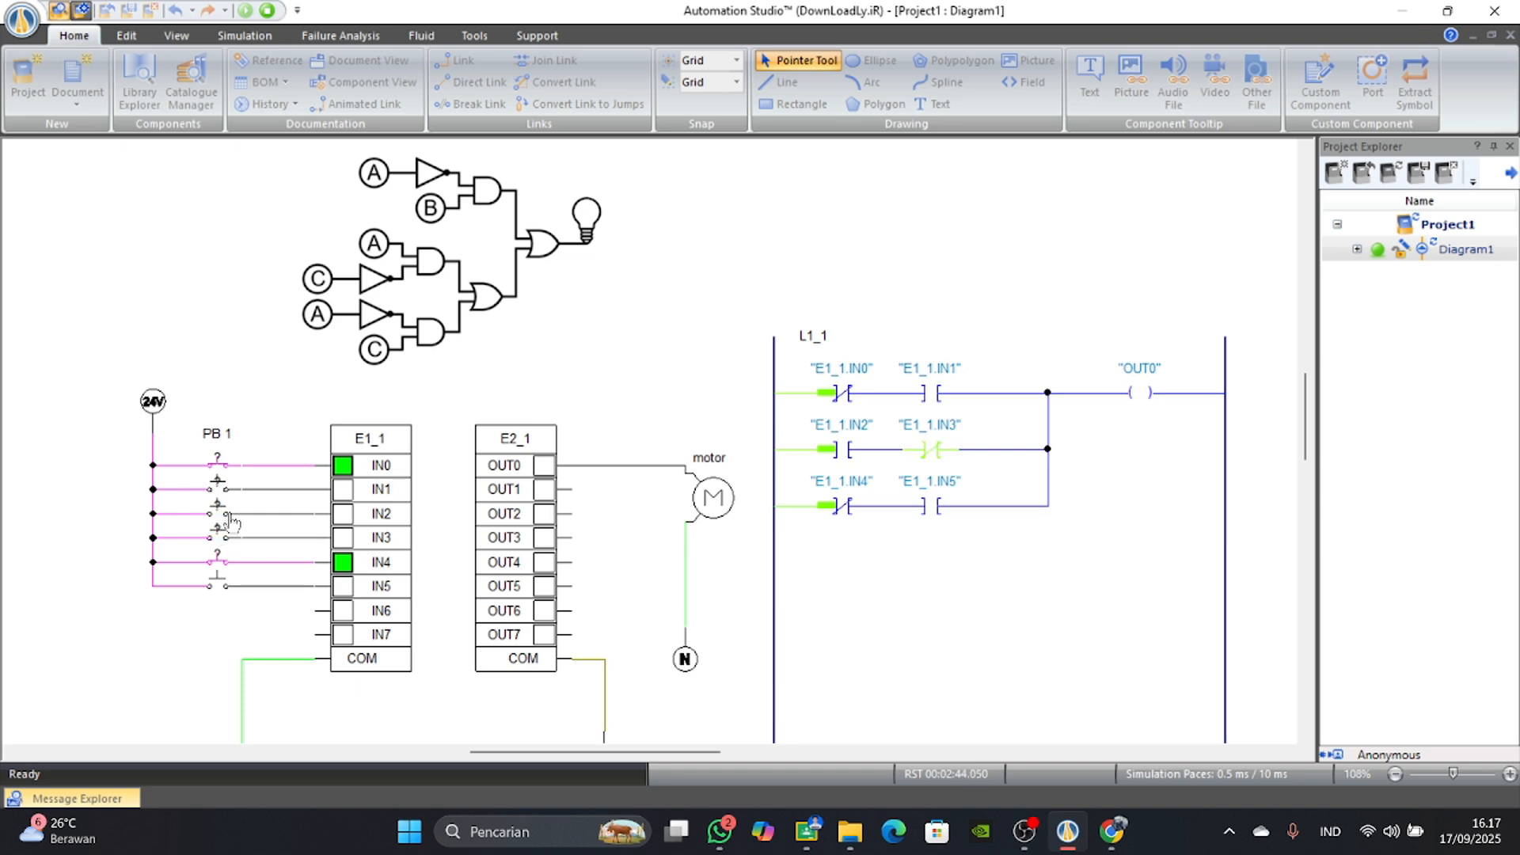
click(228, 517)
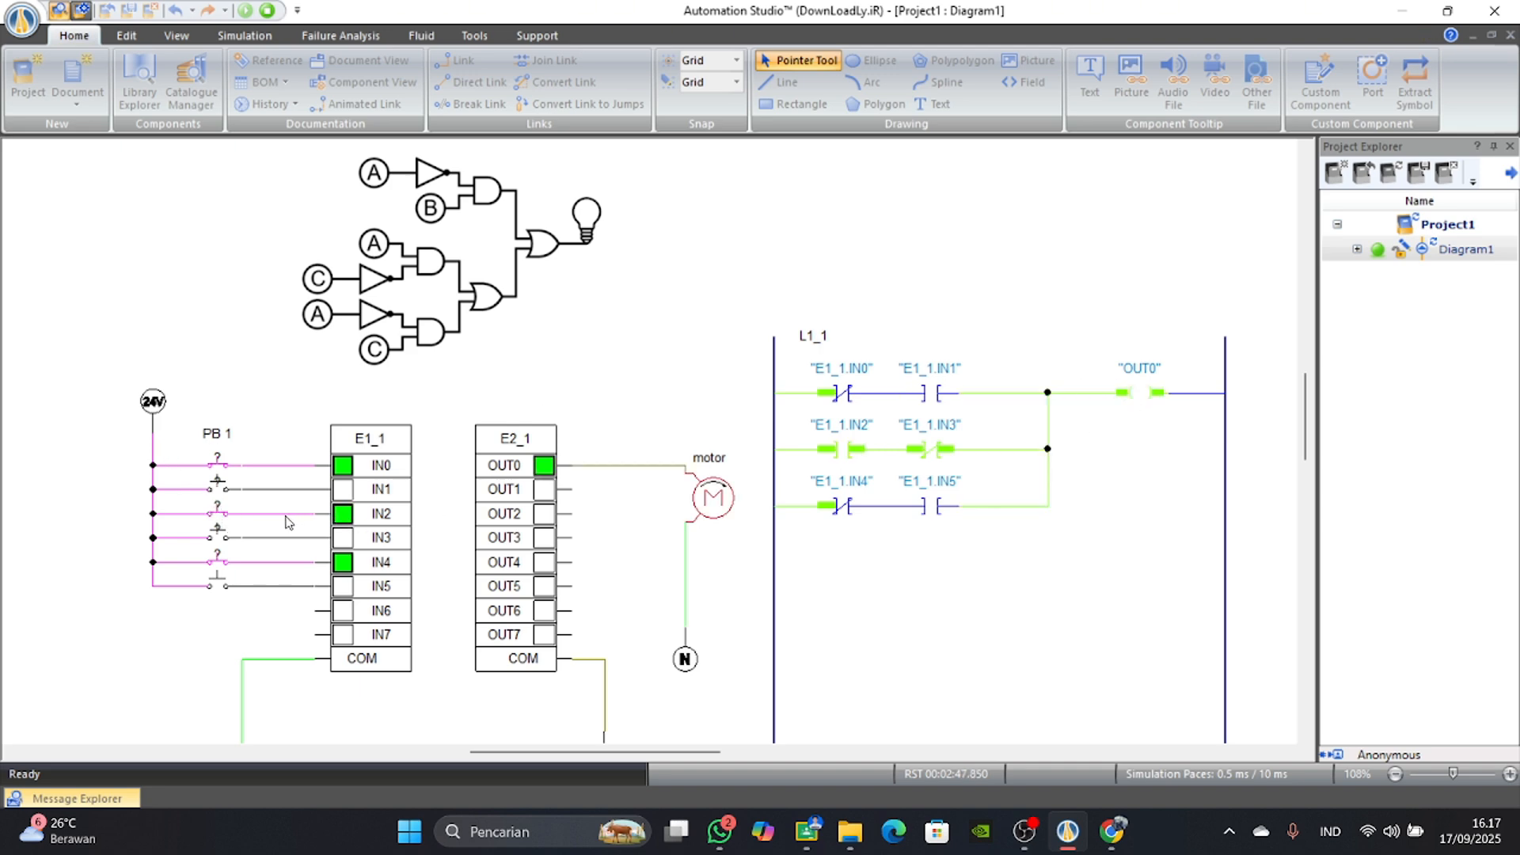
click(228, 539)
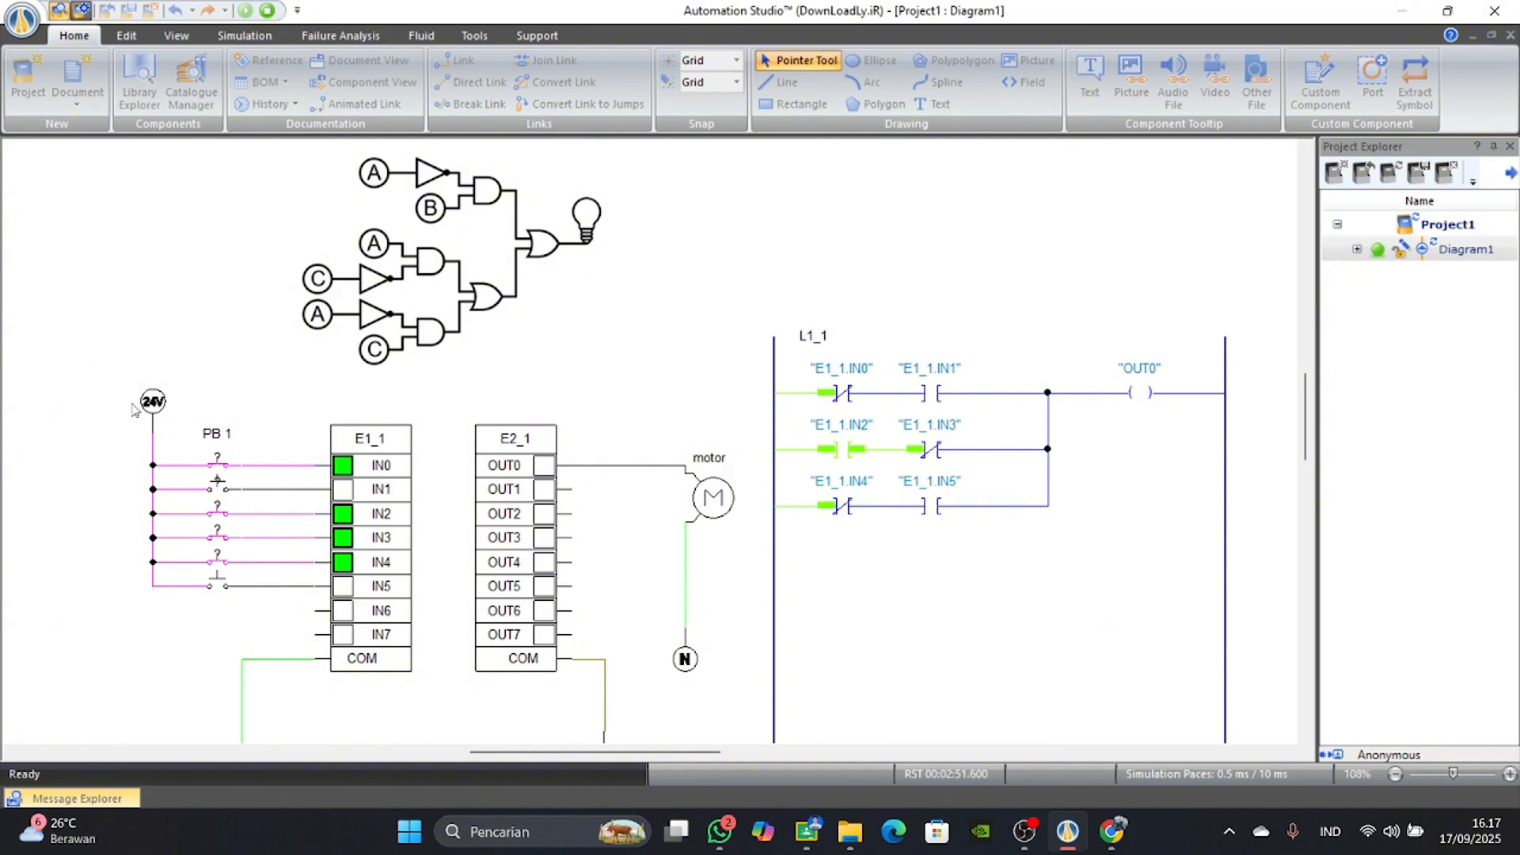
click(230, 520)
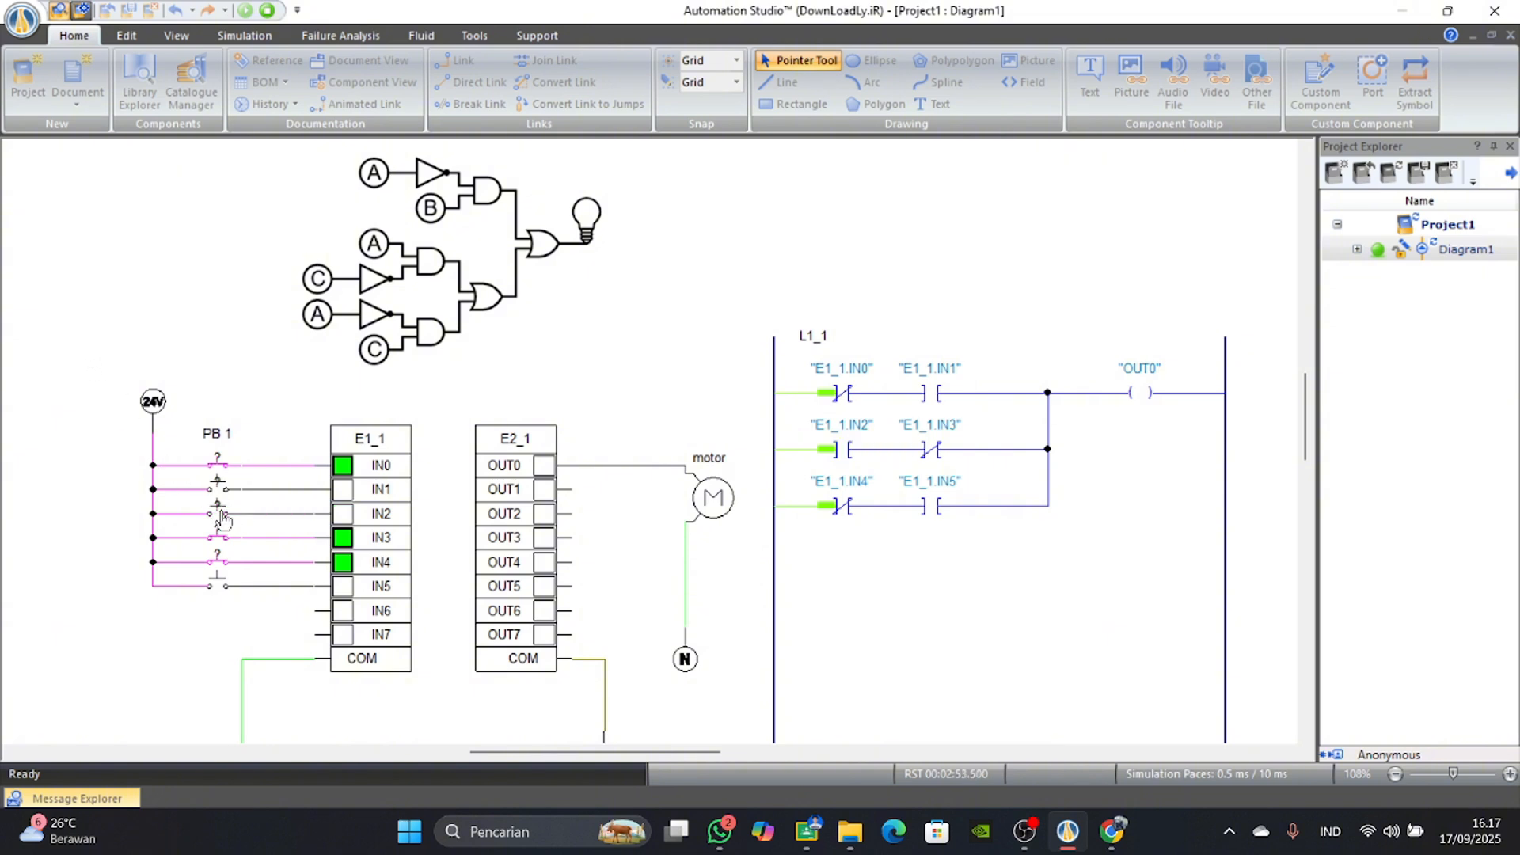
click(219, 509)
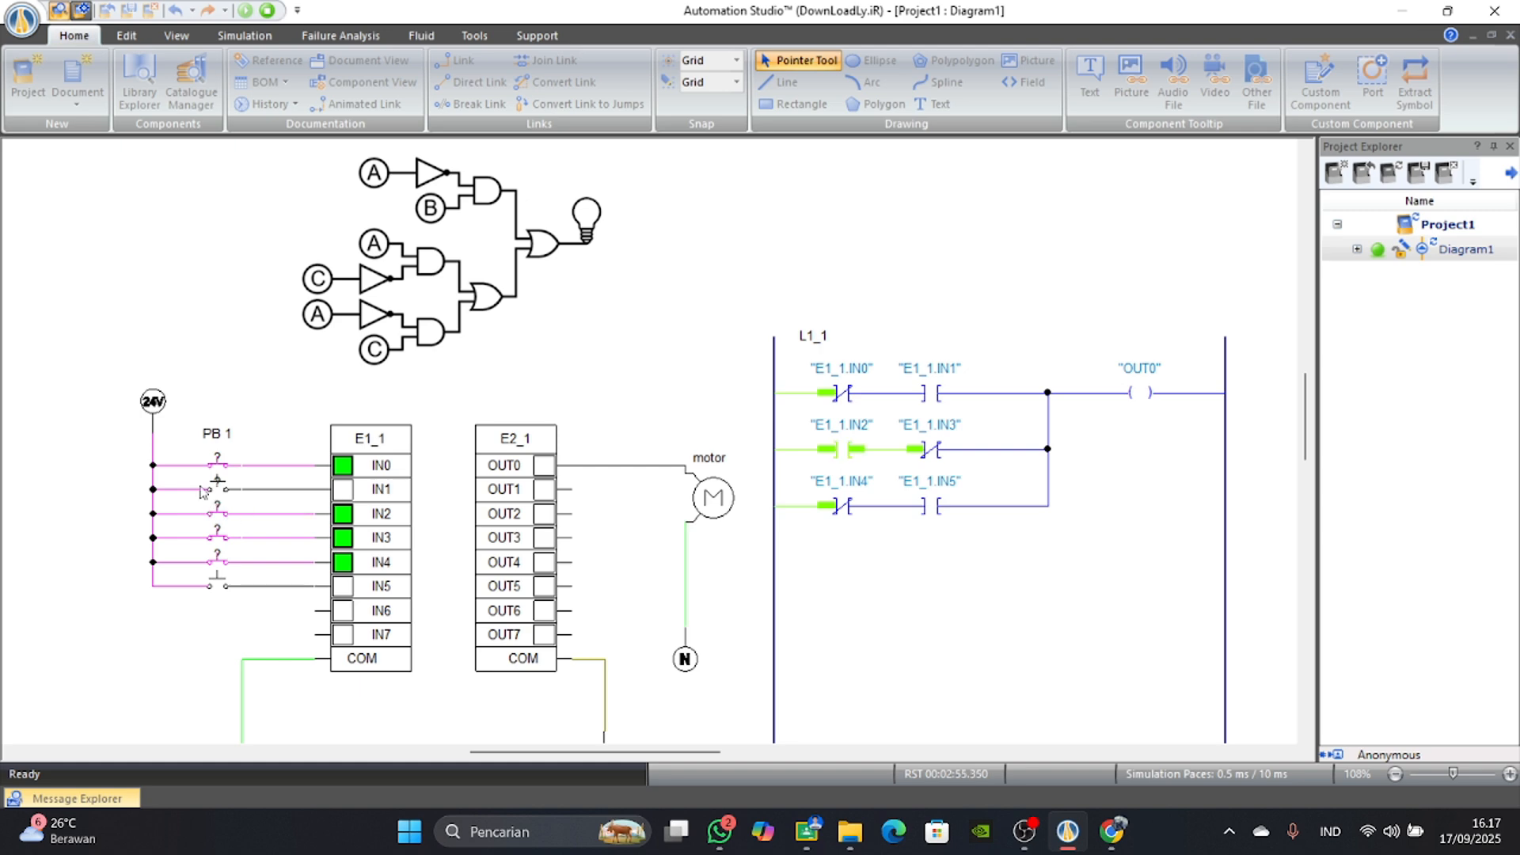
click(220, 543)
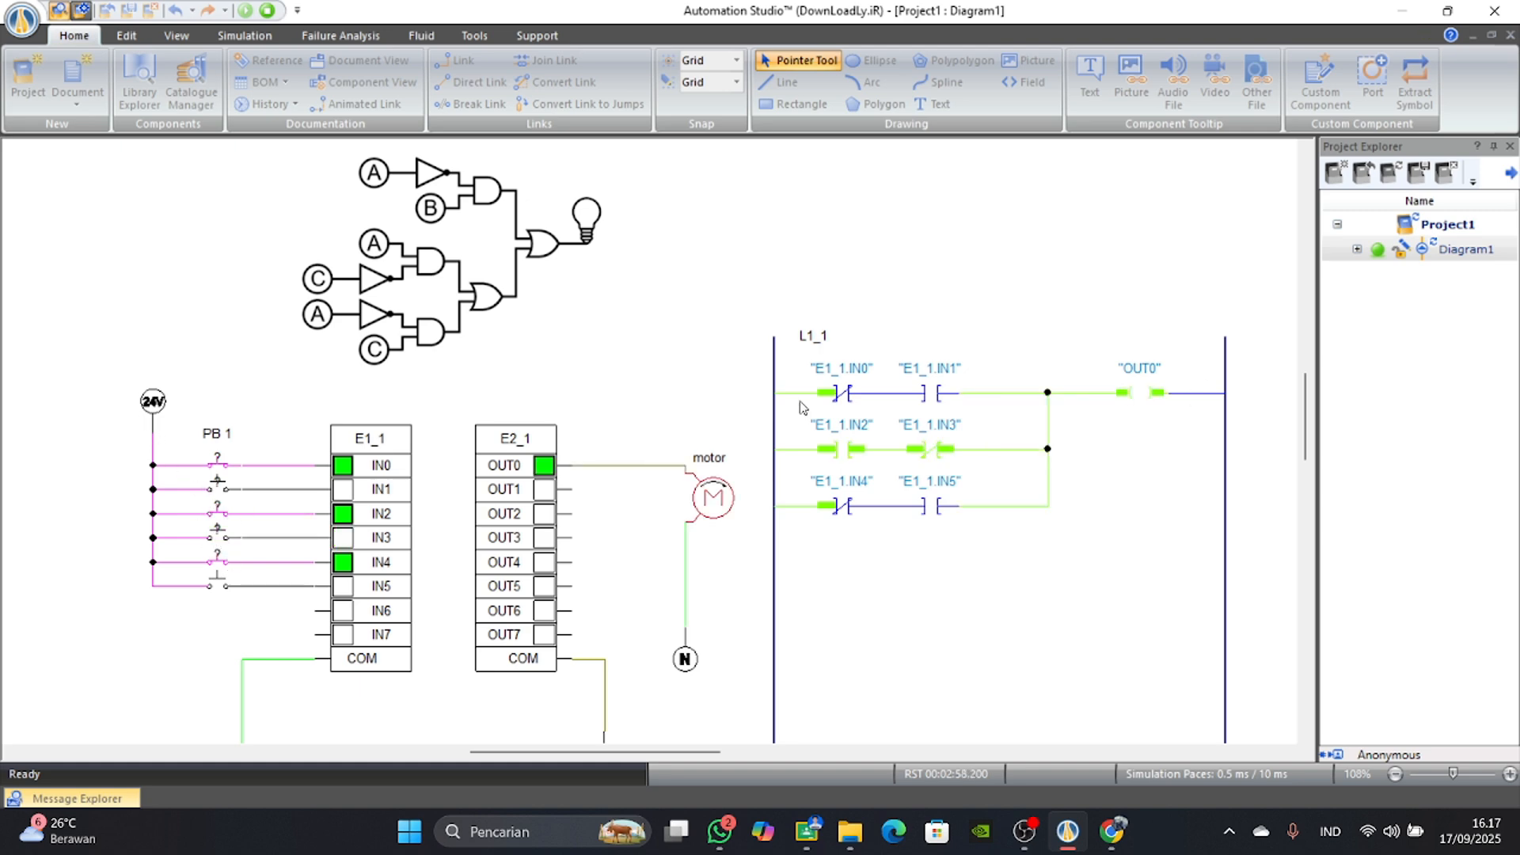
Toggle IN2 repeatedly with IN3 off to check how the second row drives the motor, ending with IN2 off.
click(219, 509)
click(218, 511)
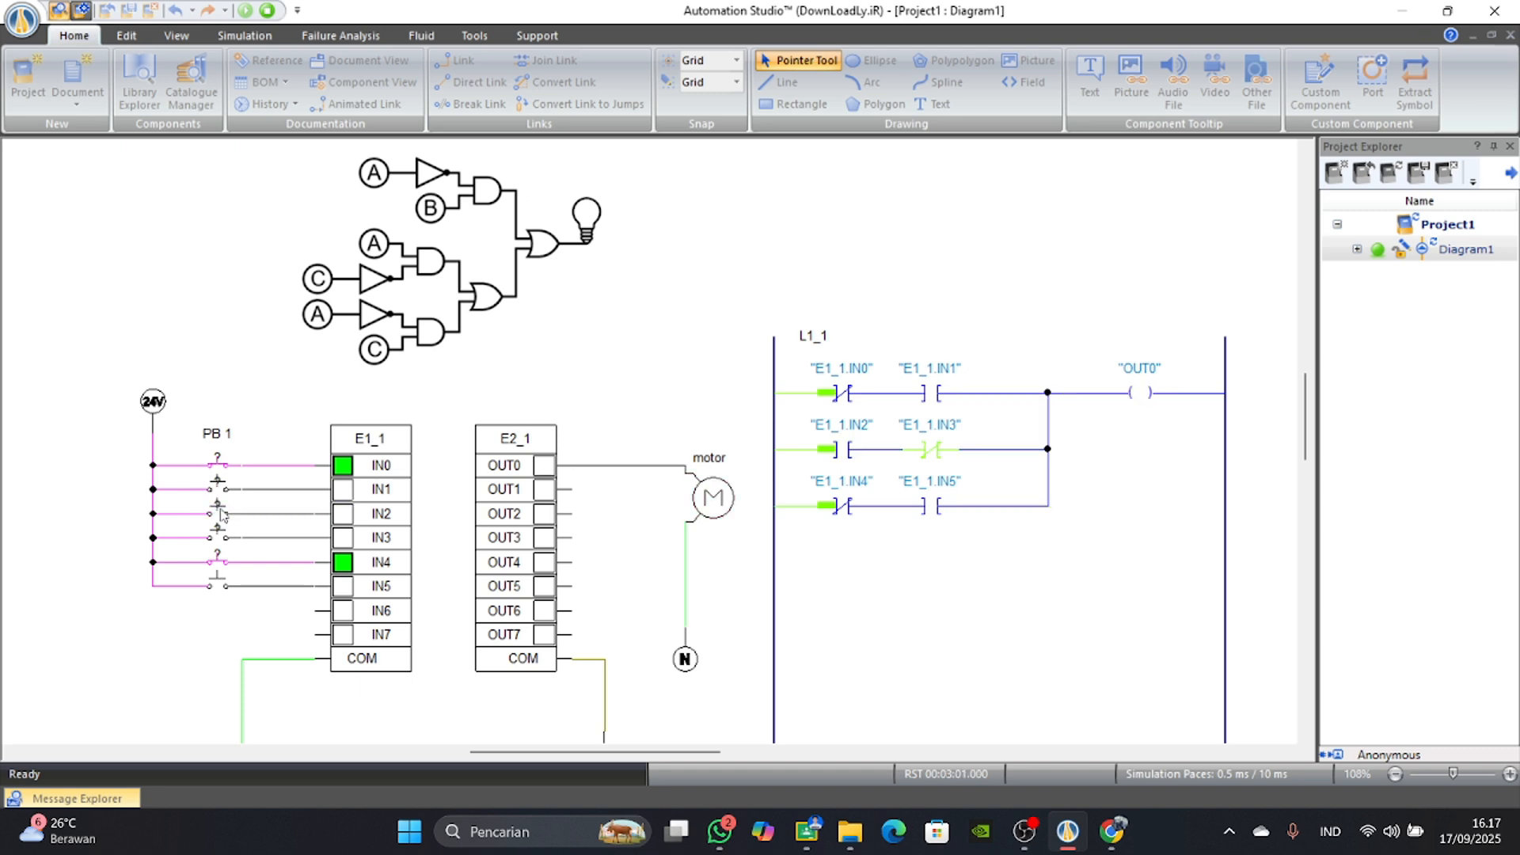
click(225, 523)
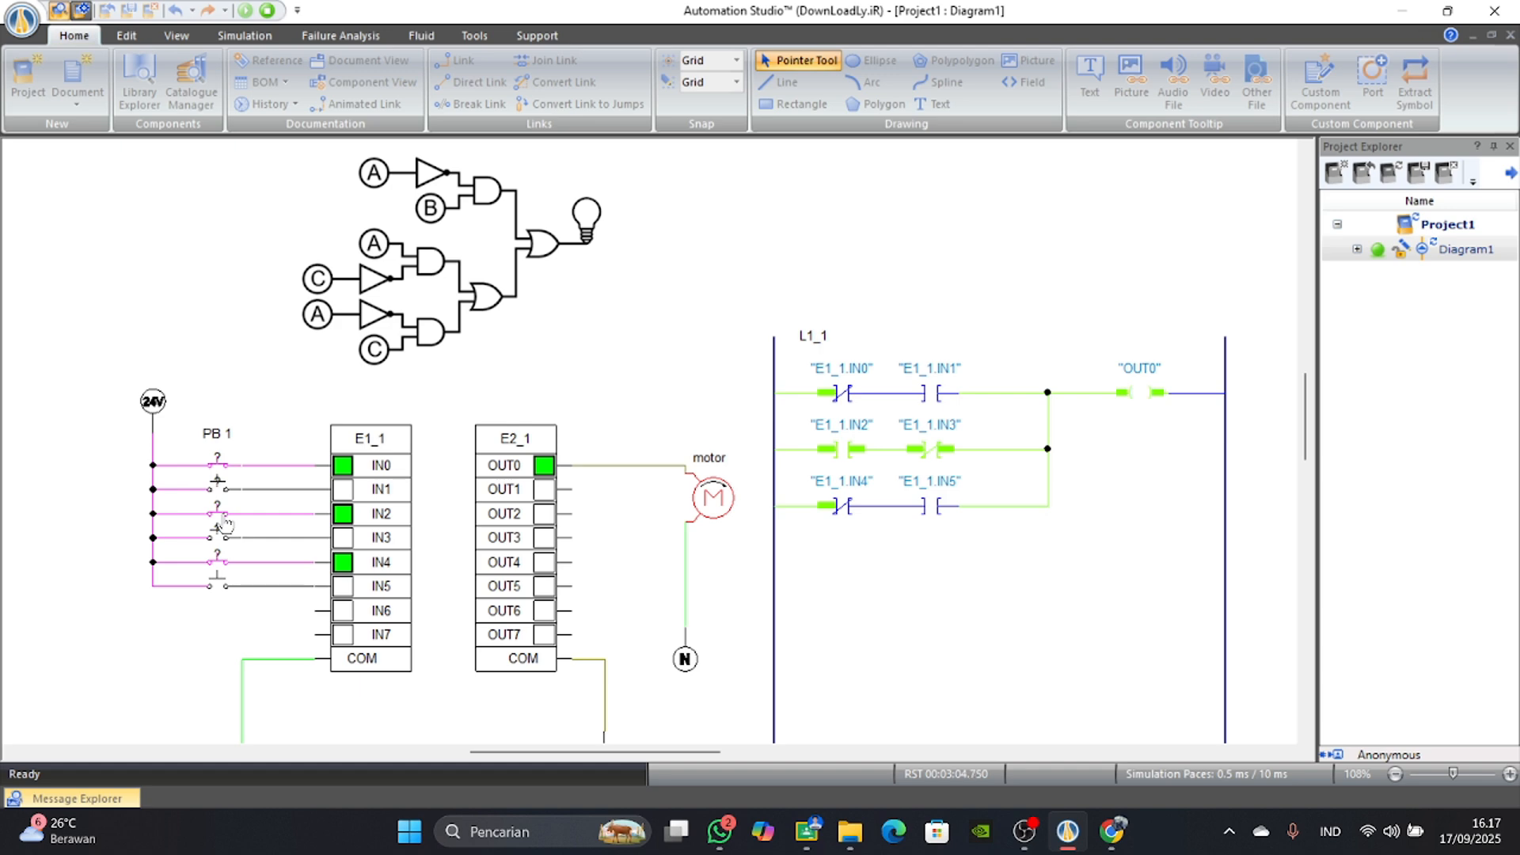
click(225, 523)
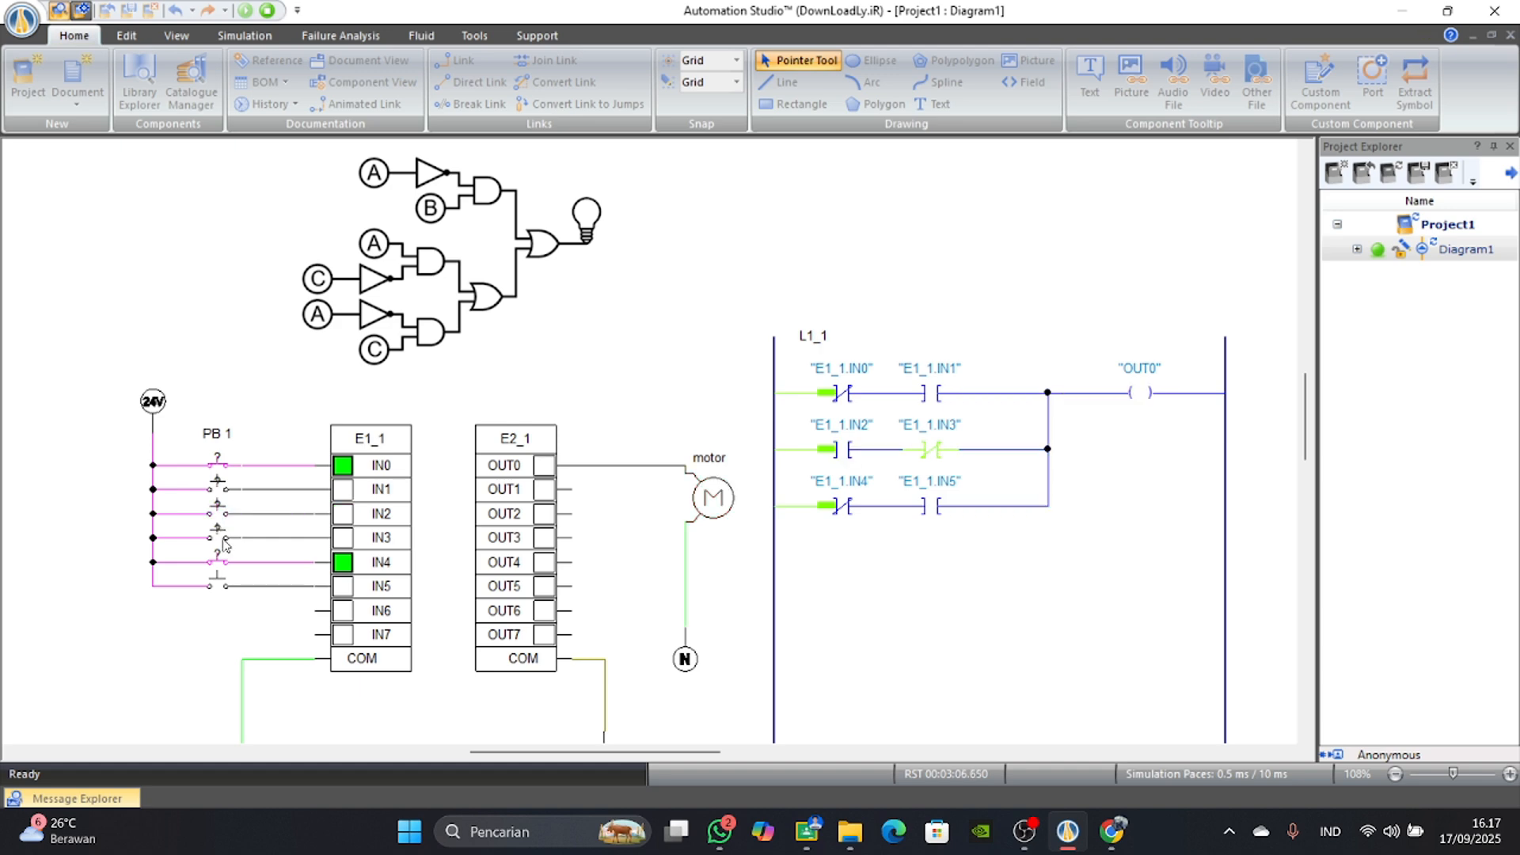
click(224, 520)
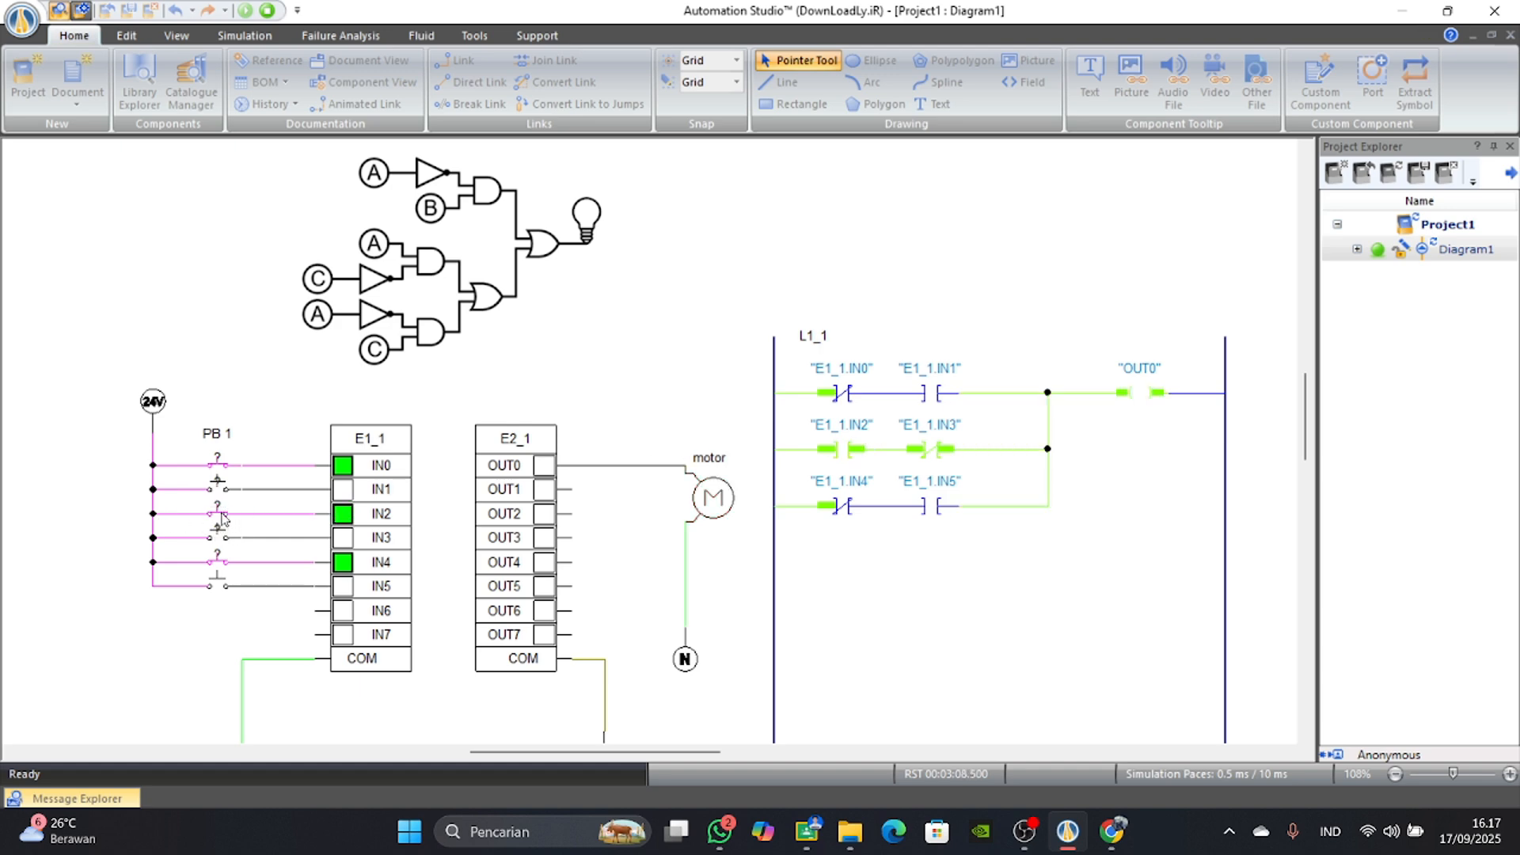
click(221, 534)
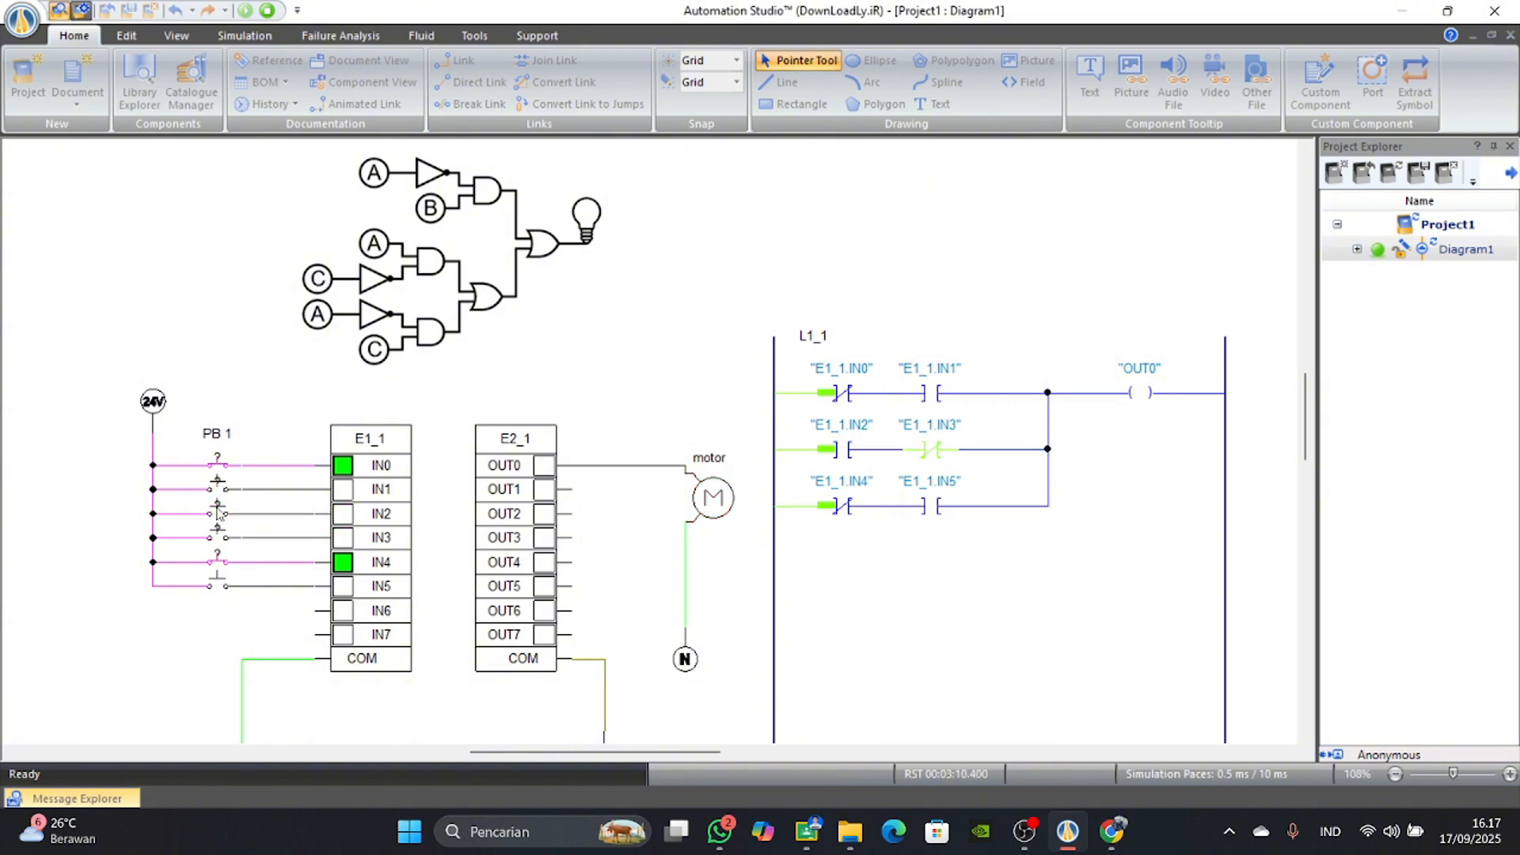
Test the second ladder row by switching IN2 and IN3 on separately and together, ending with both off.
click(222, 516)
click(217, 515)
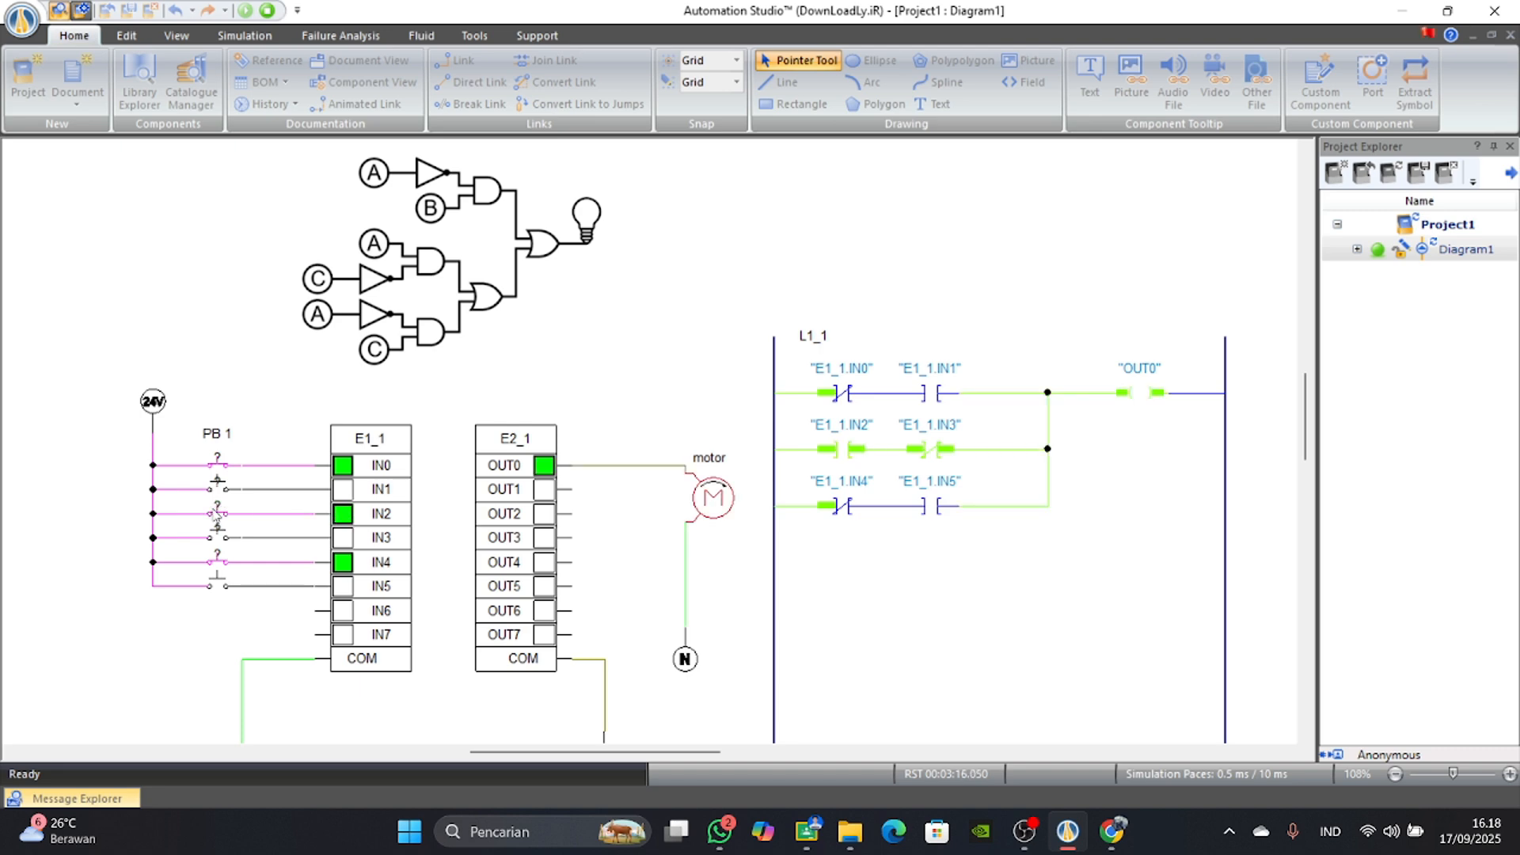
click(217, 532)
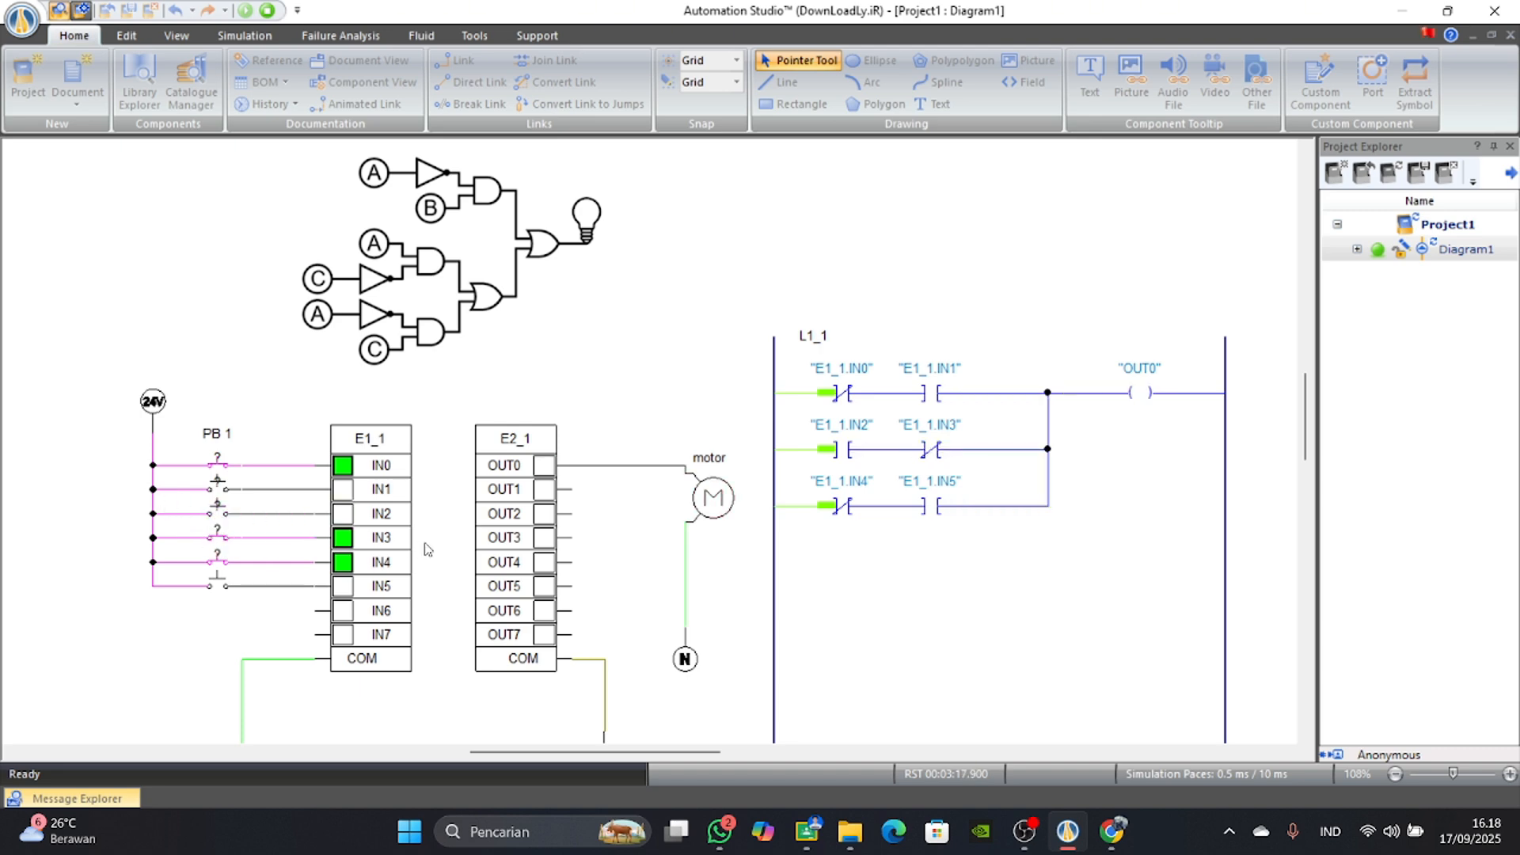
click(217, 509)
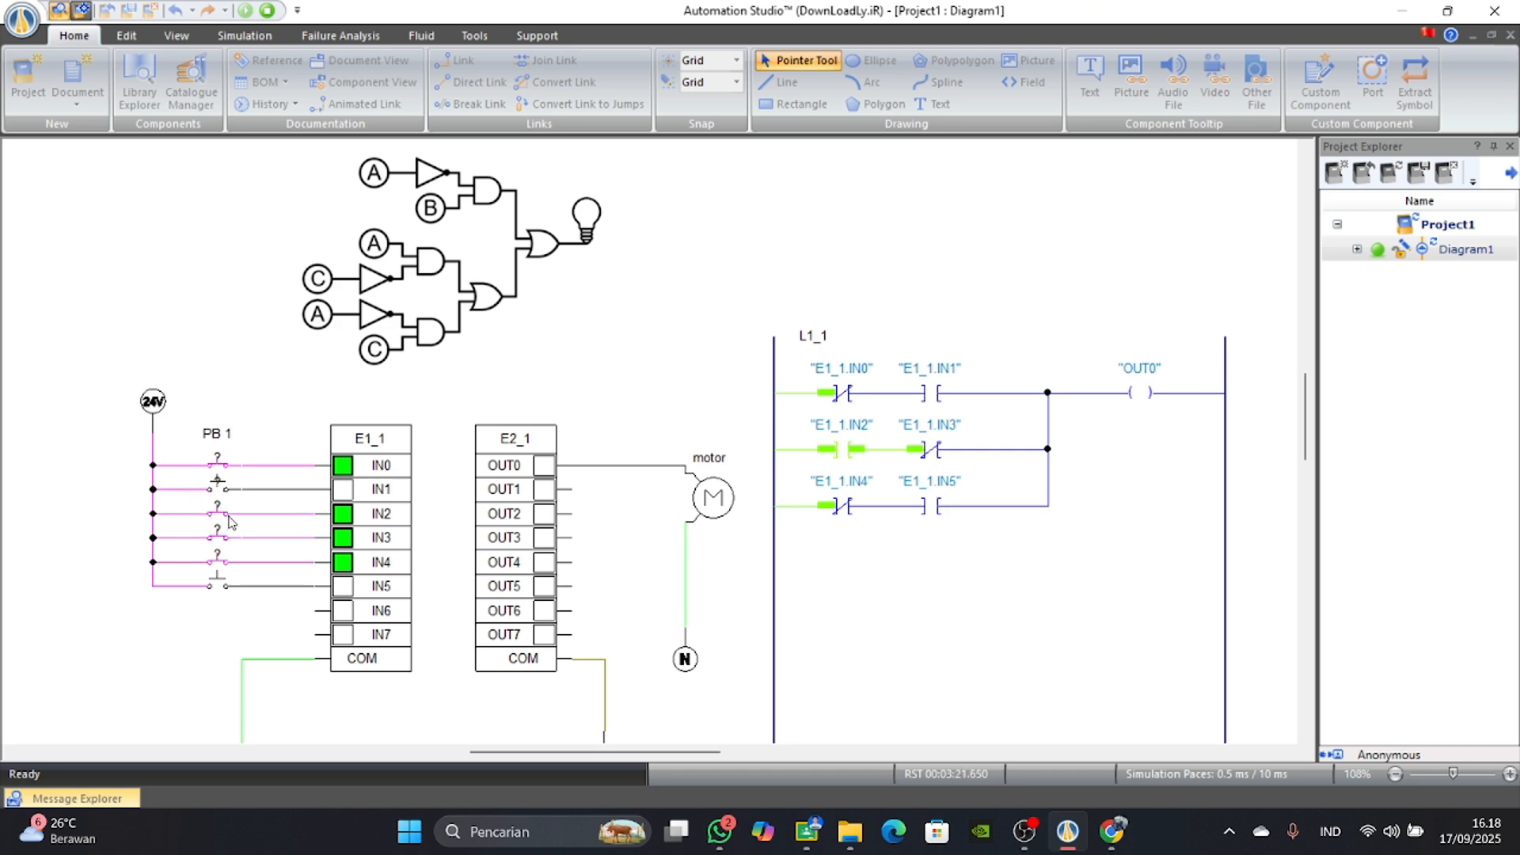
click(218, 541)
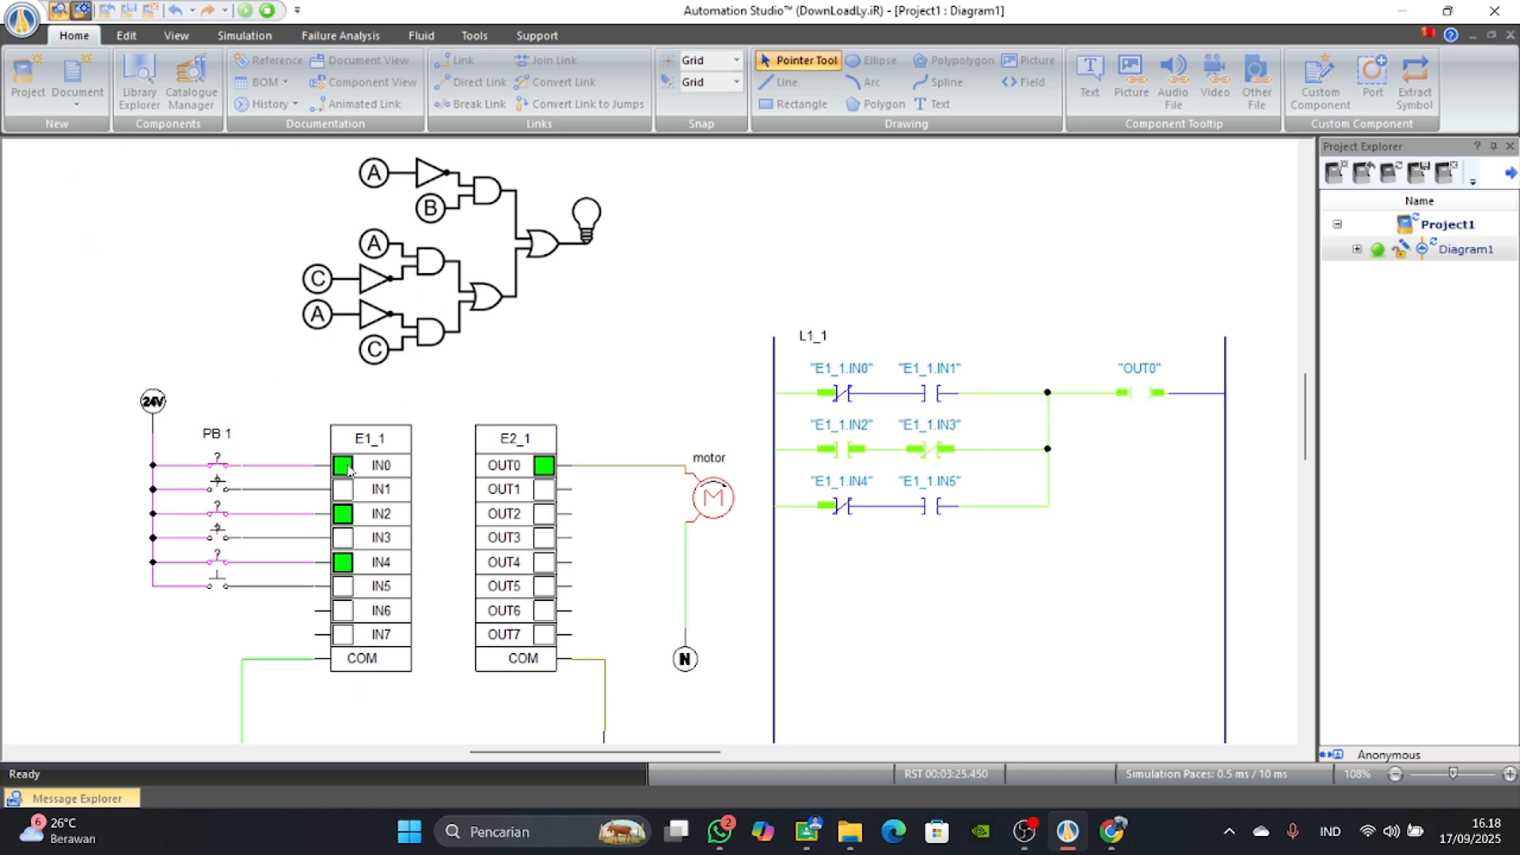
click(219, 514)
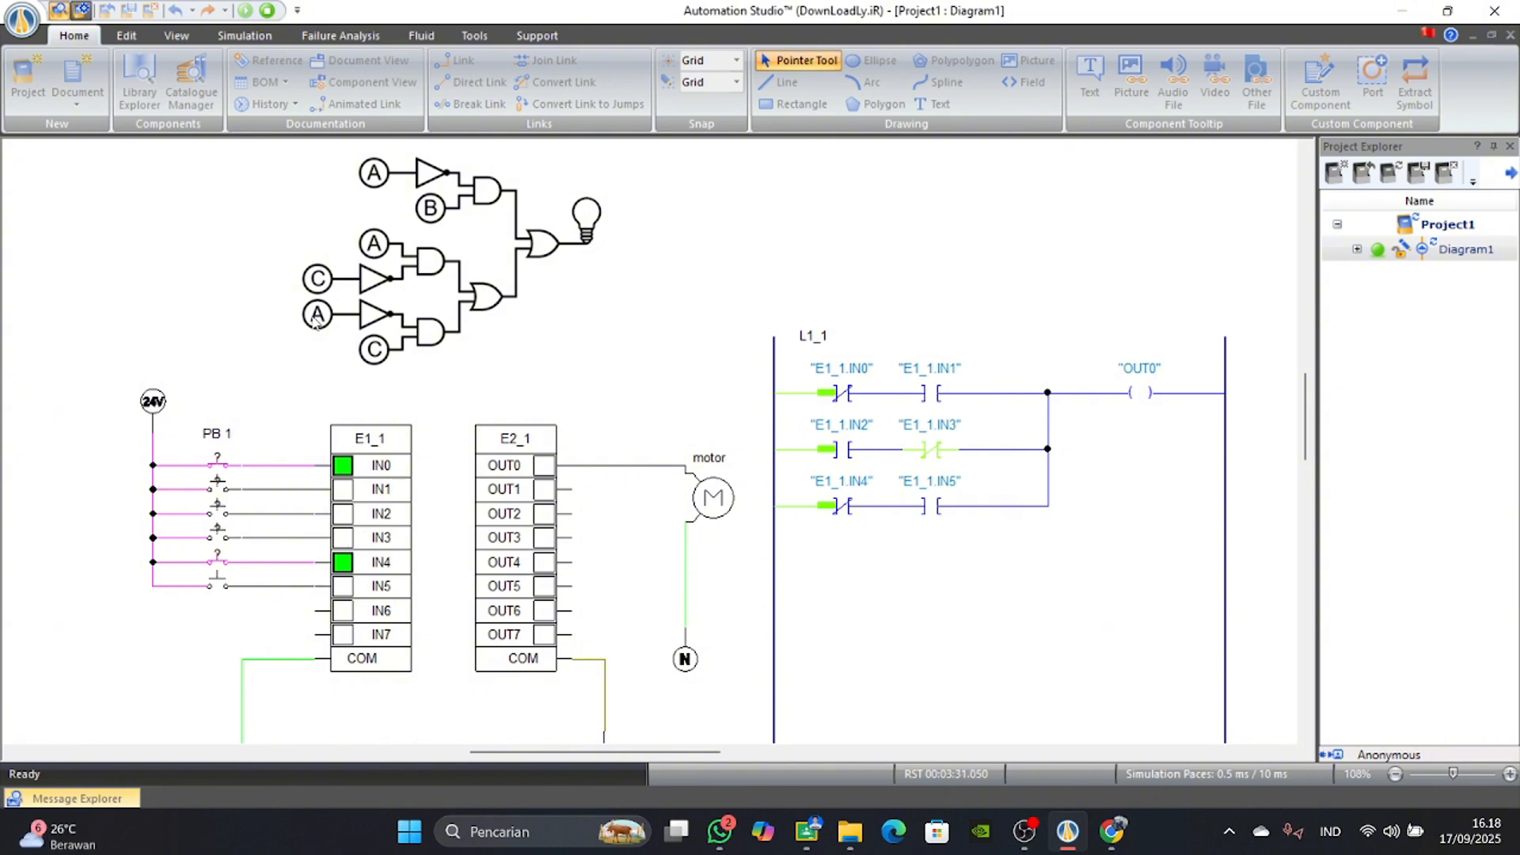
Switch IN4 off and IN3 on, cycle IN4 back on, and switch IN5 on and IN4 off to test the third row.
click(224, 564)
click(218, 532)
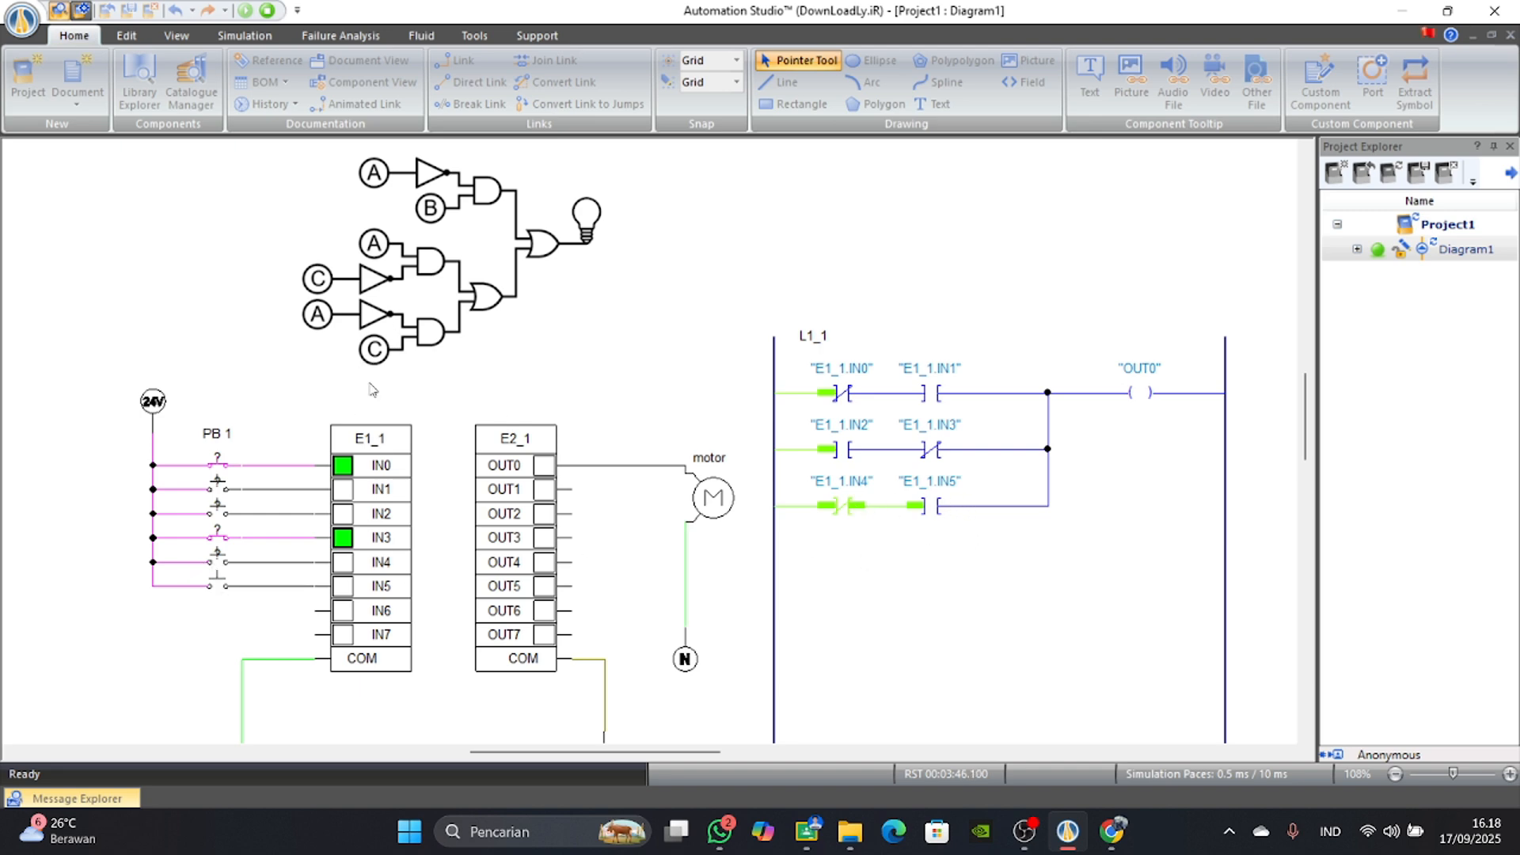
click(224, 562)
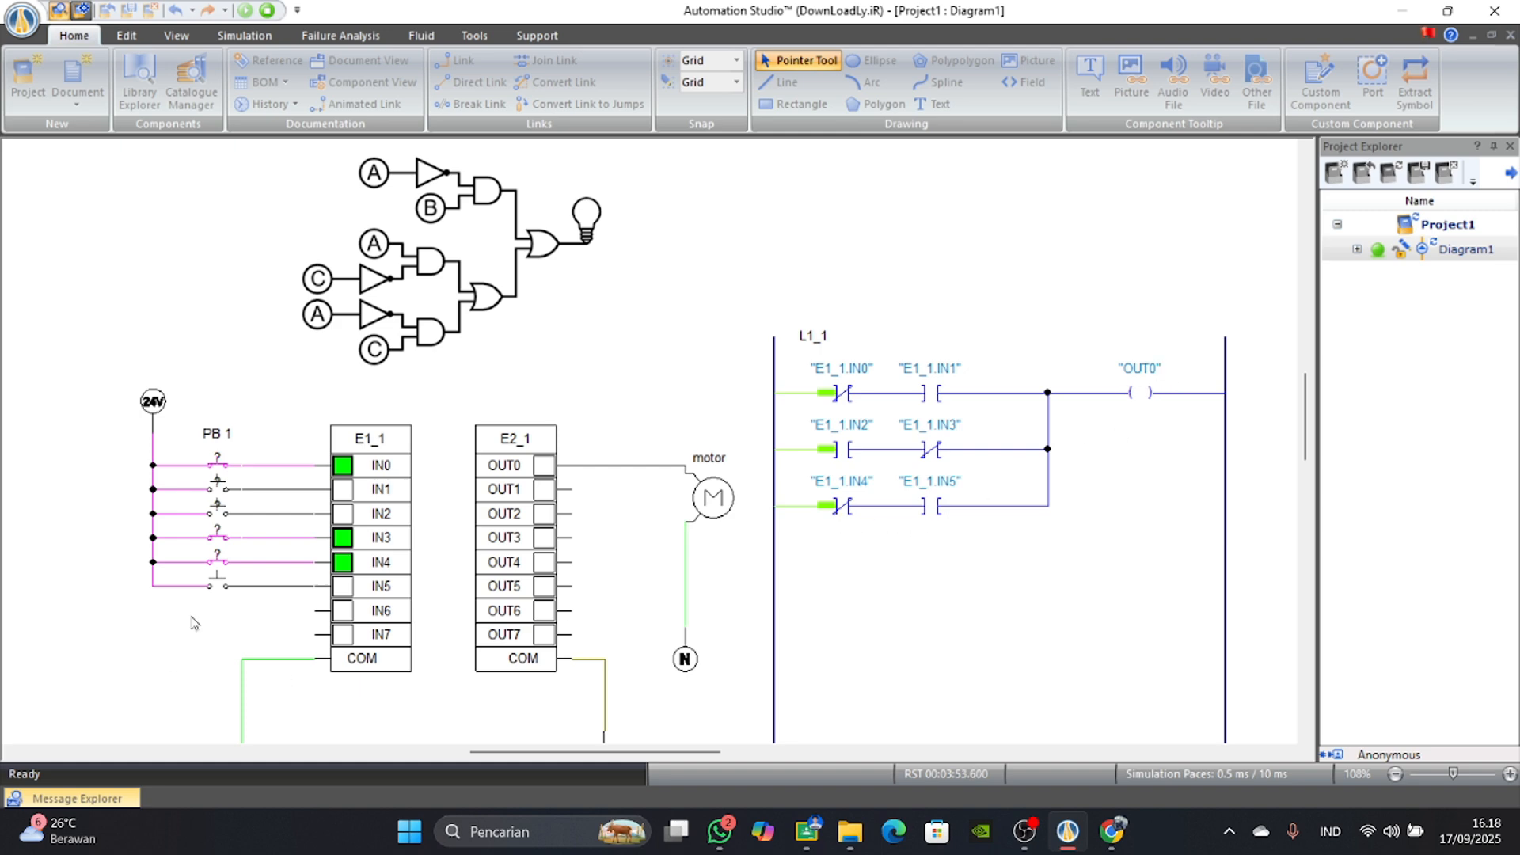
click(218, 585)
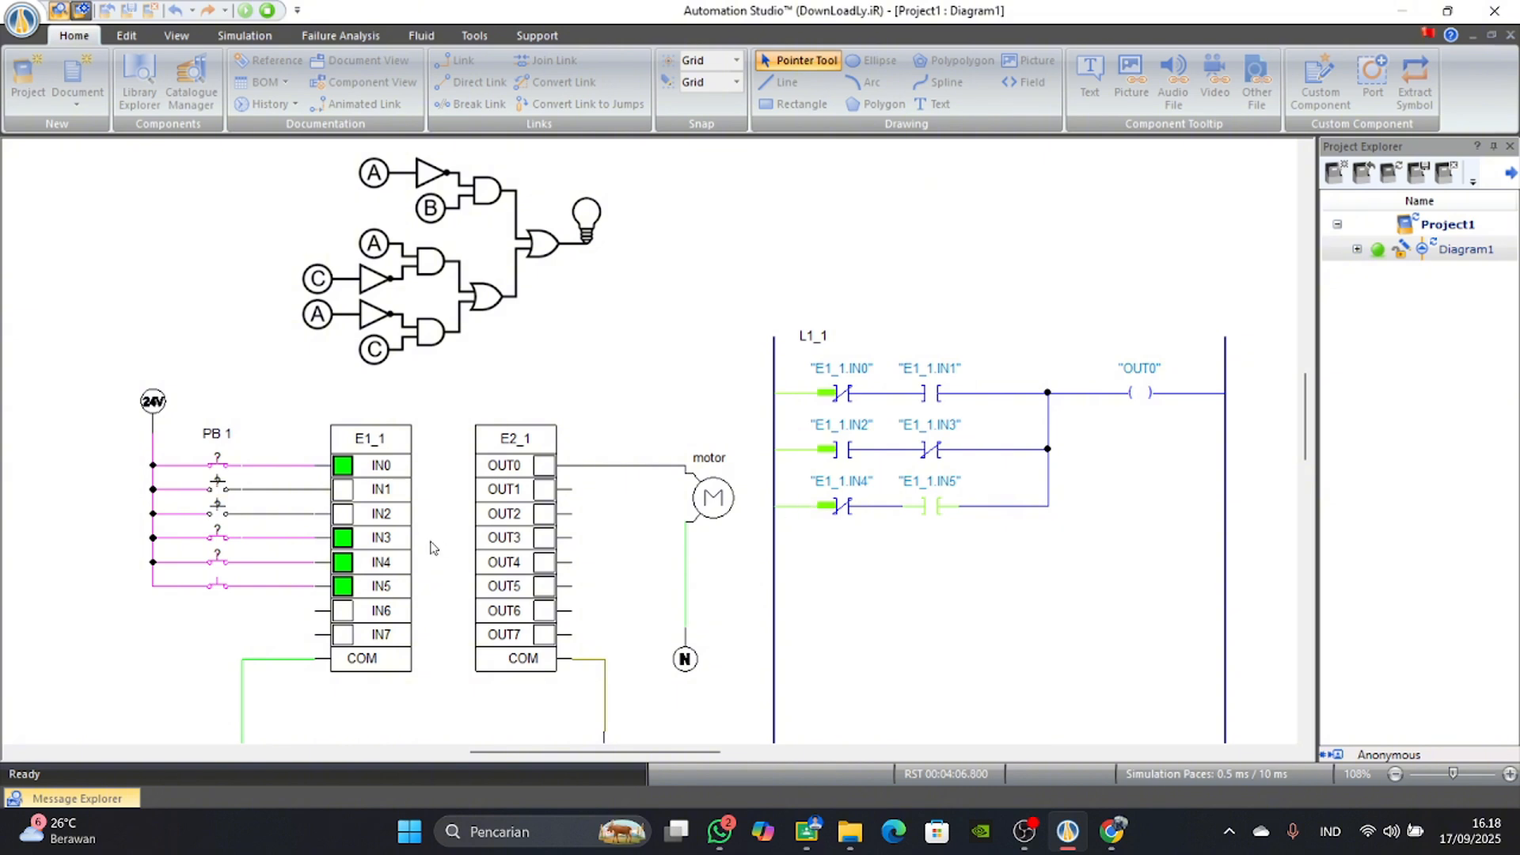
click(225, 569)
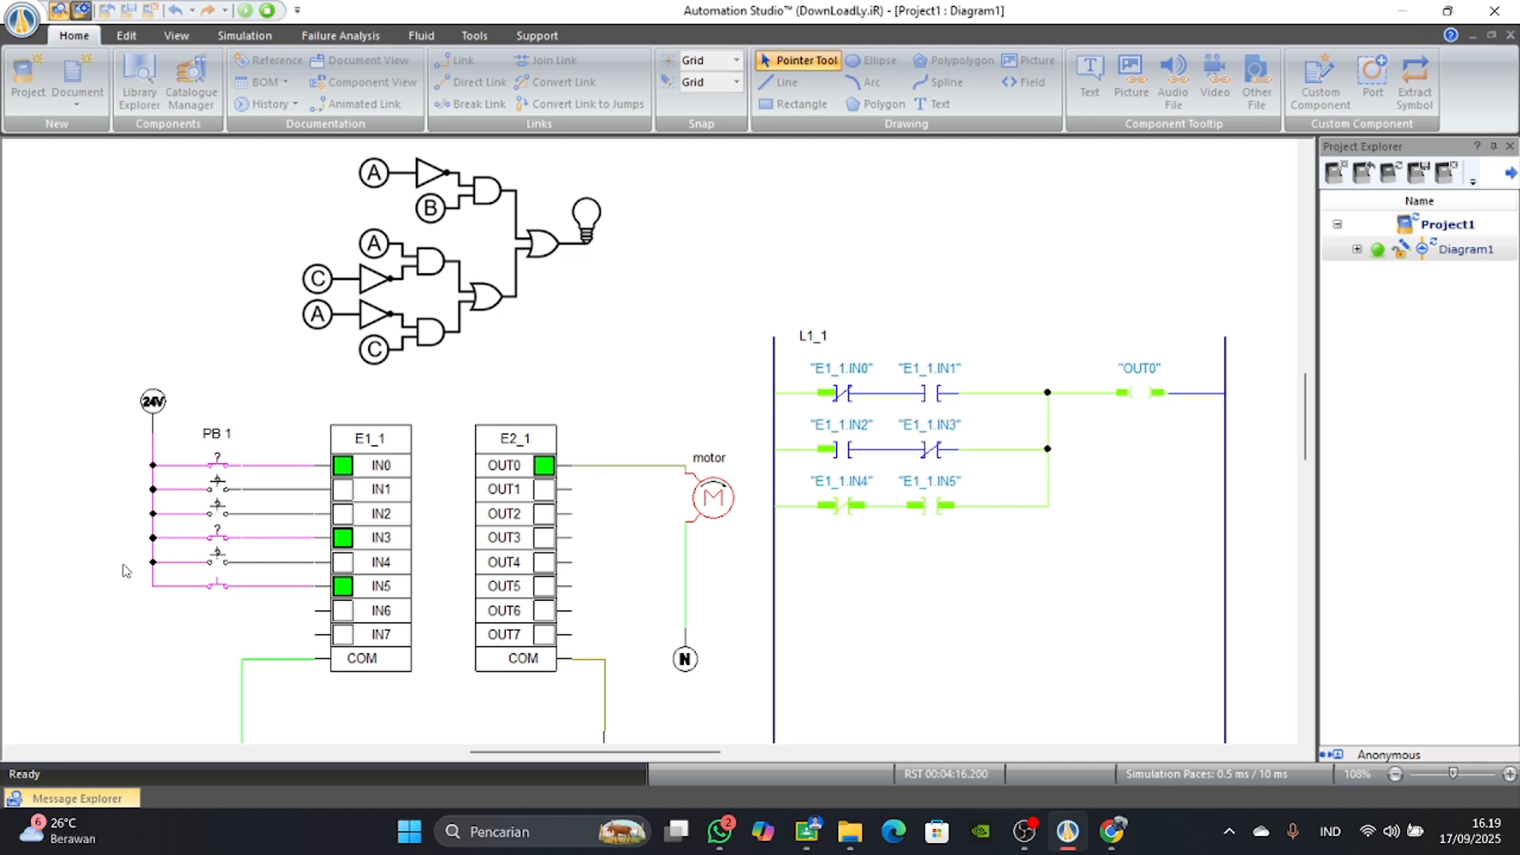
Toggle IN4 repeatedly with IN5 on and toggle IN5 with IN4 off, ending with both inputs off.
click(228, 563)
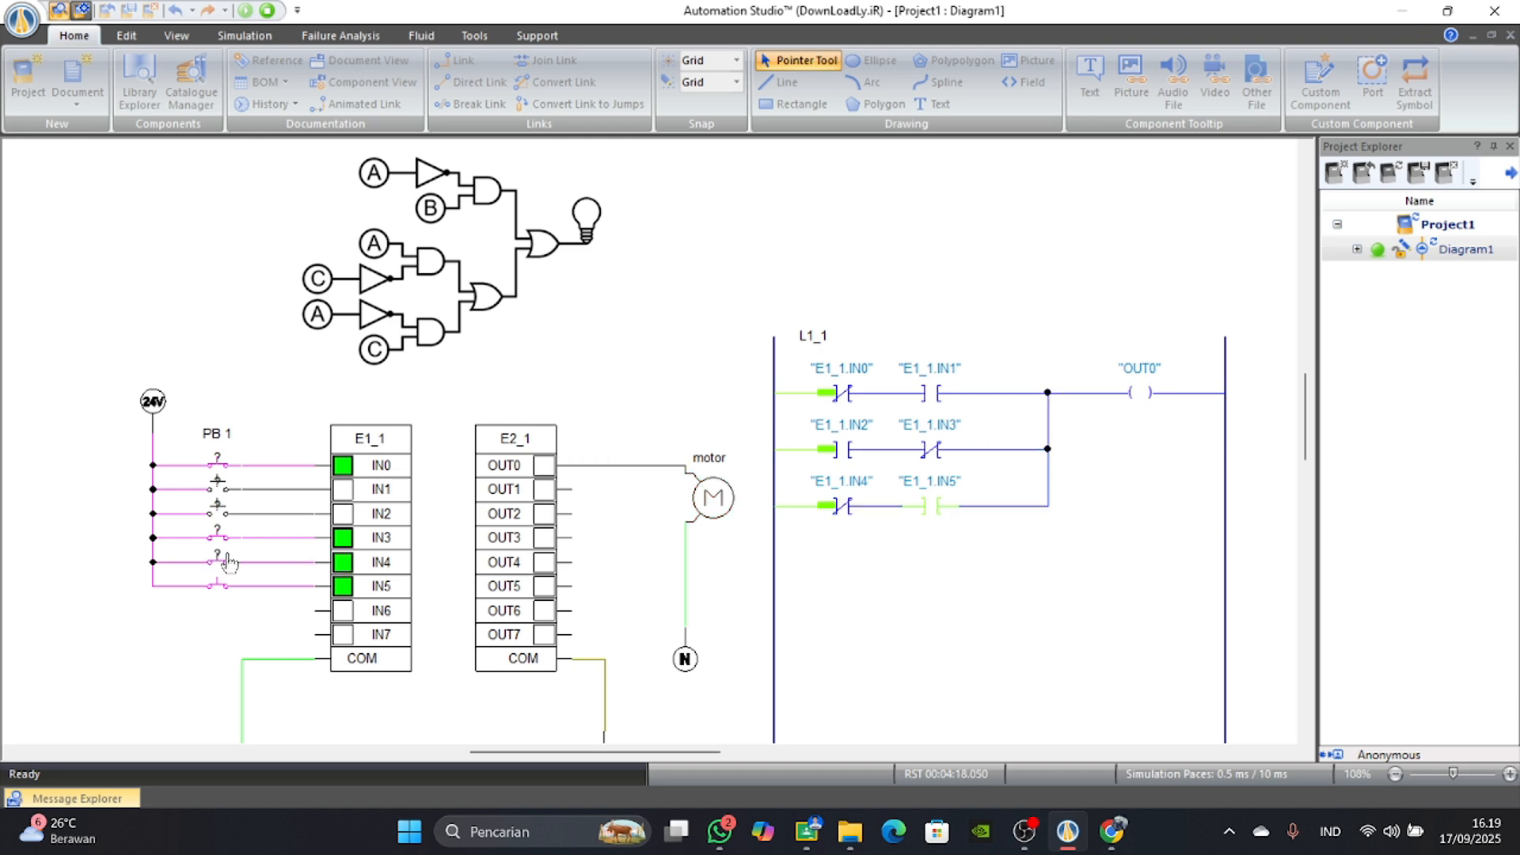
click(228, 563)
click(228, 564)
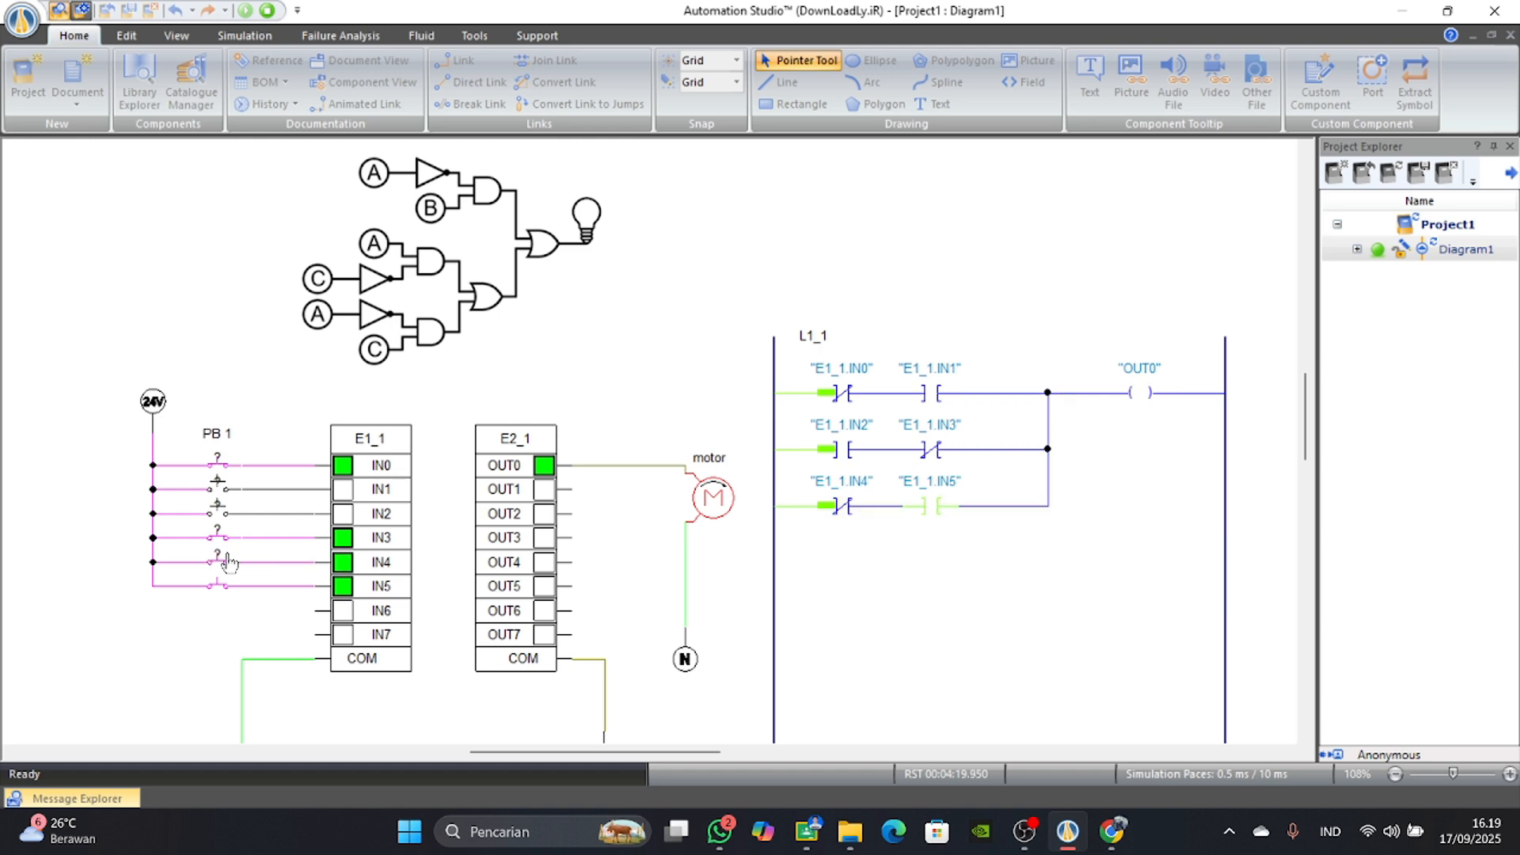
click(218, 596)
click(218, 596)
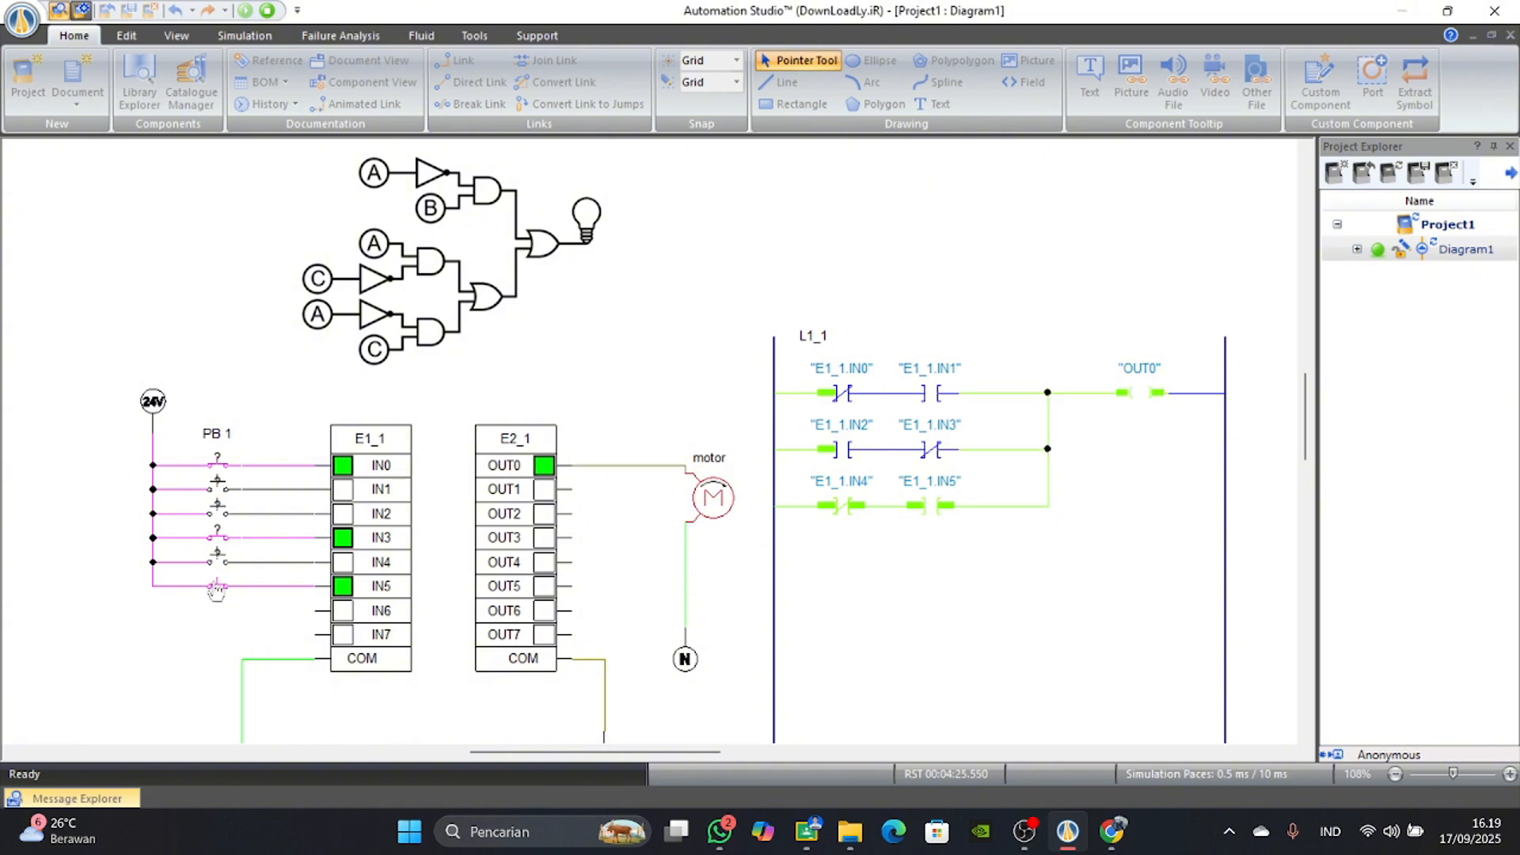
click(217, 590)
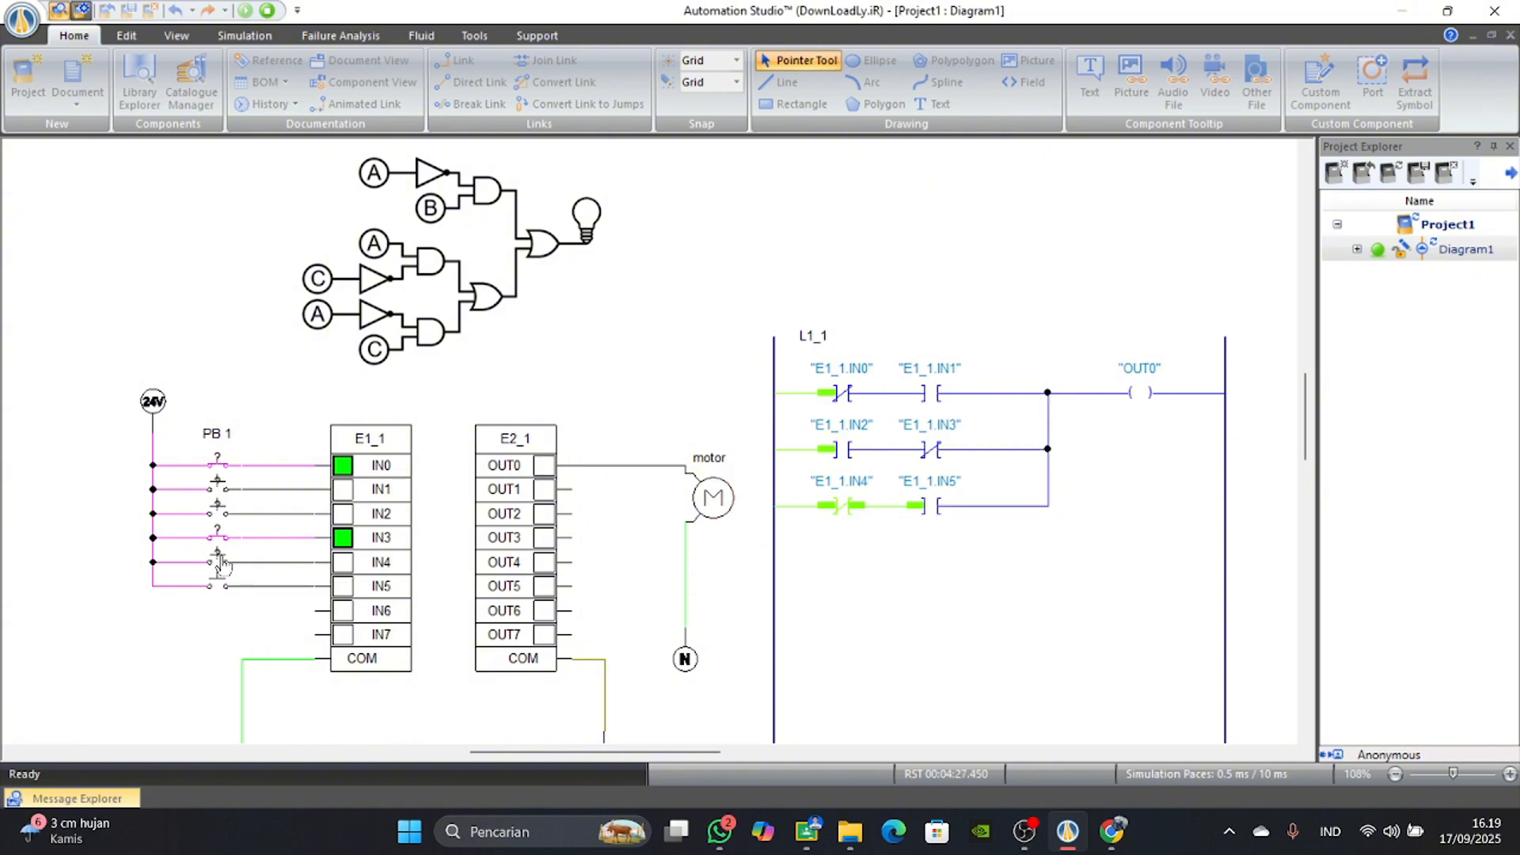
Cycle IN4 on and off with IN5 off, and switch IN5 on to run the motor through the third row.
click(219, 562)
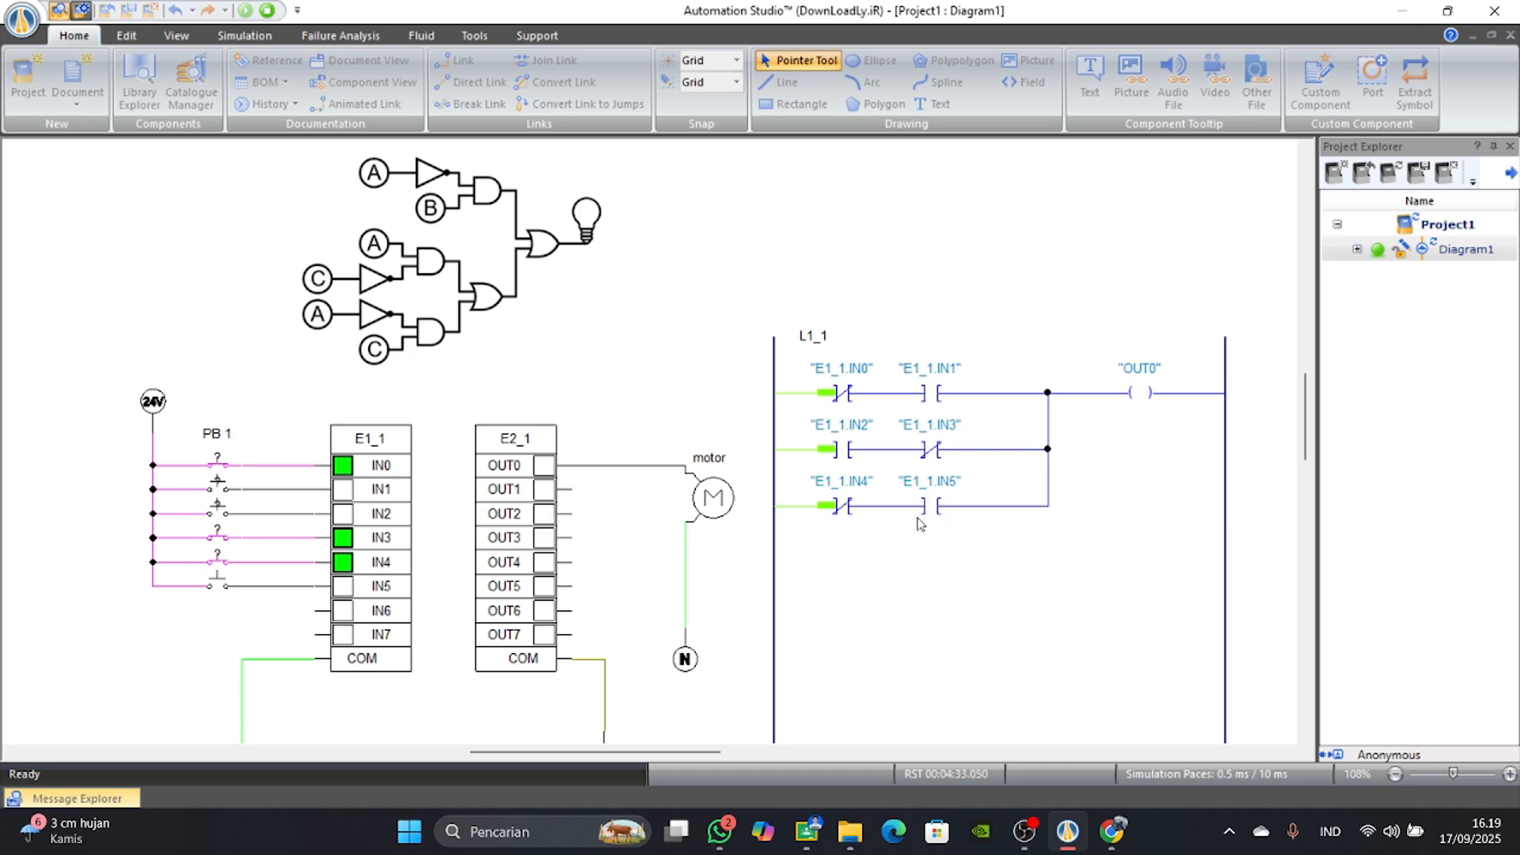
click(218, 565)
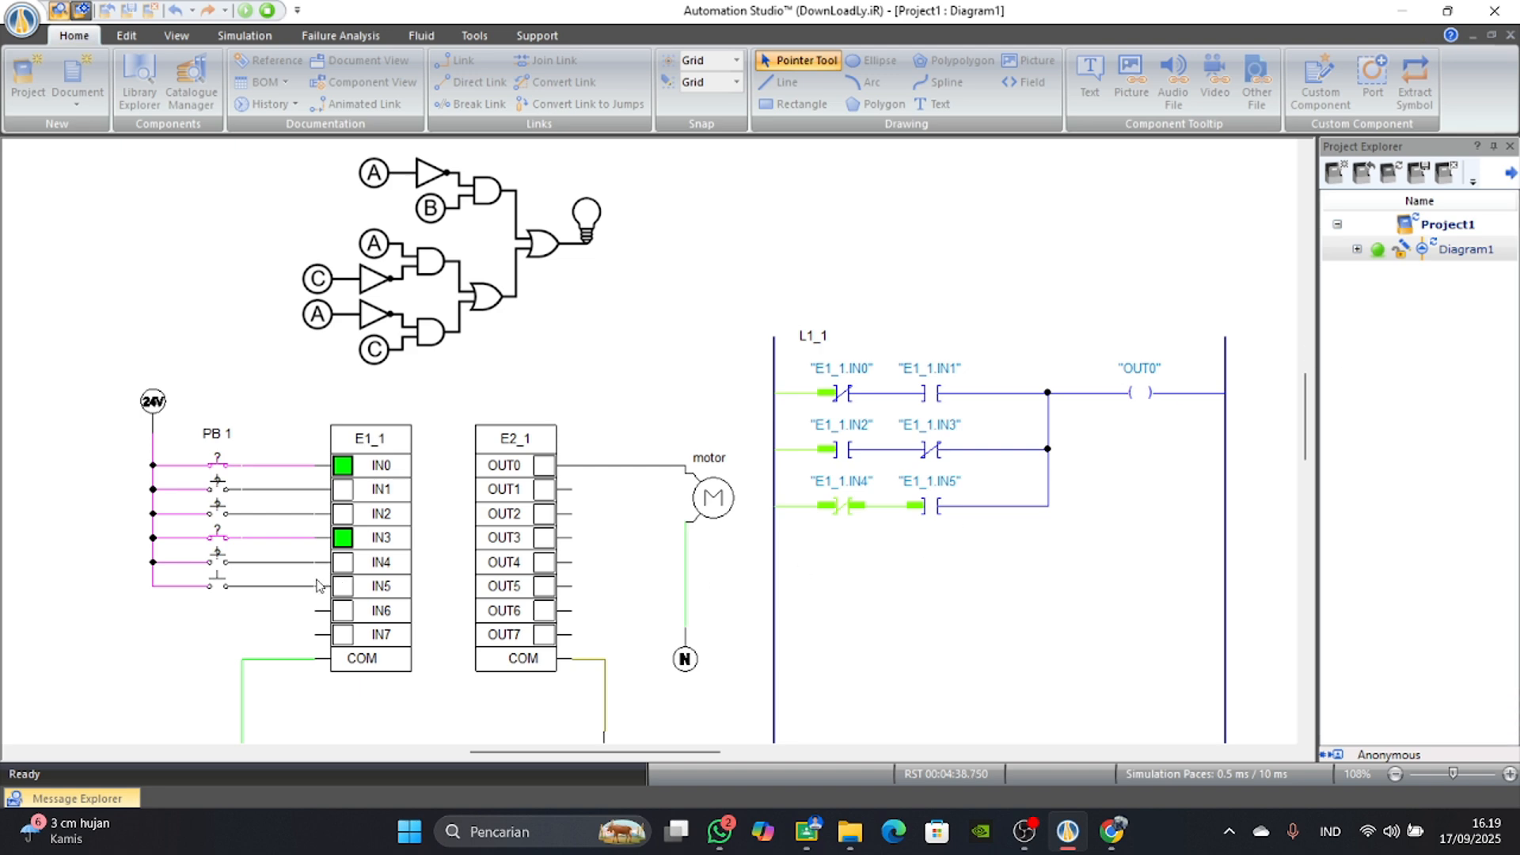
click(217, 586)
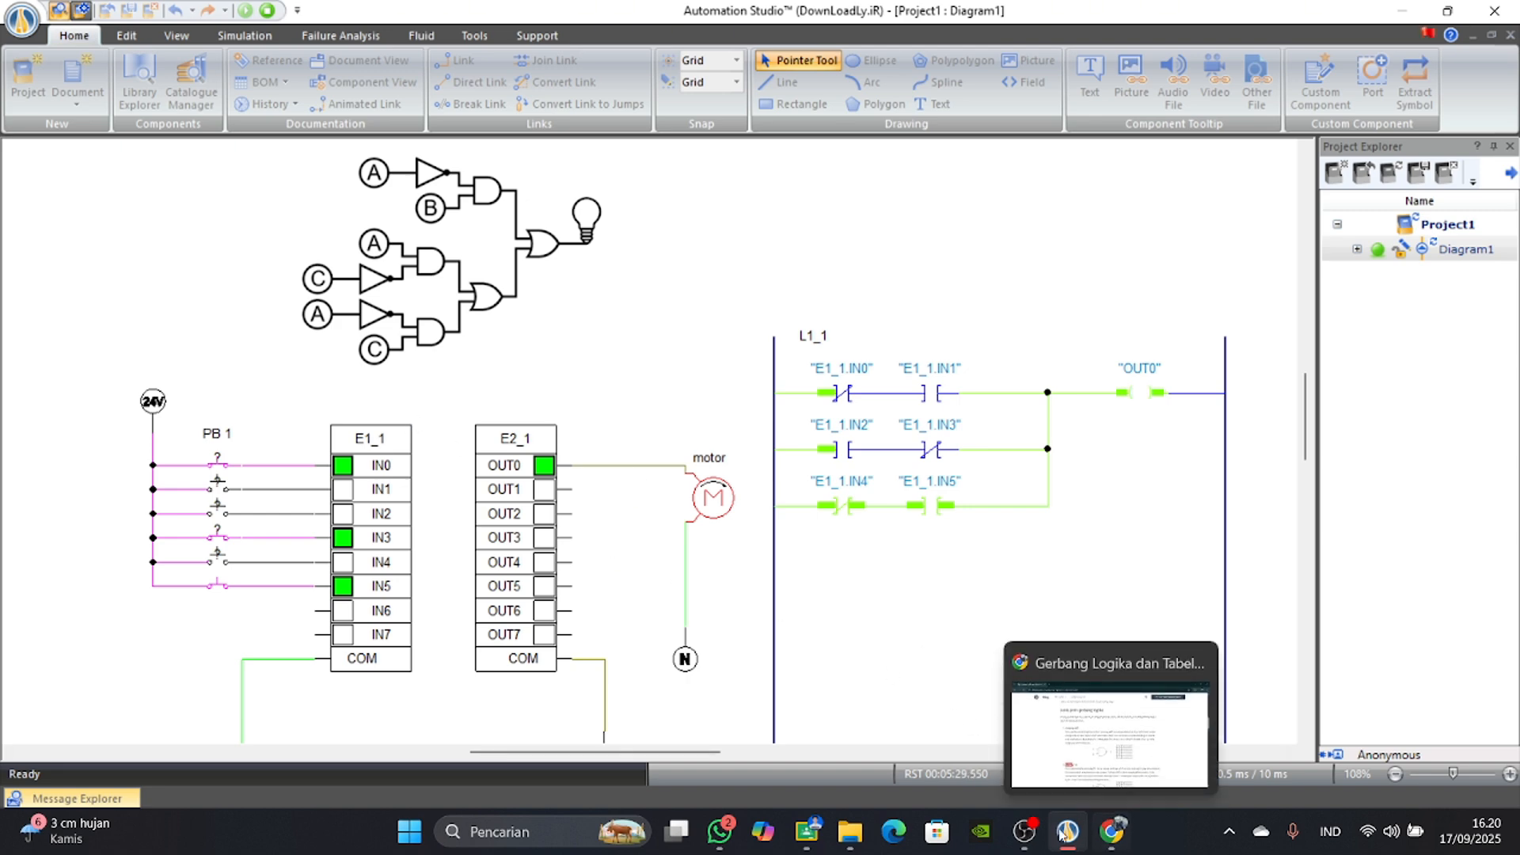
click(1023, 832)
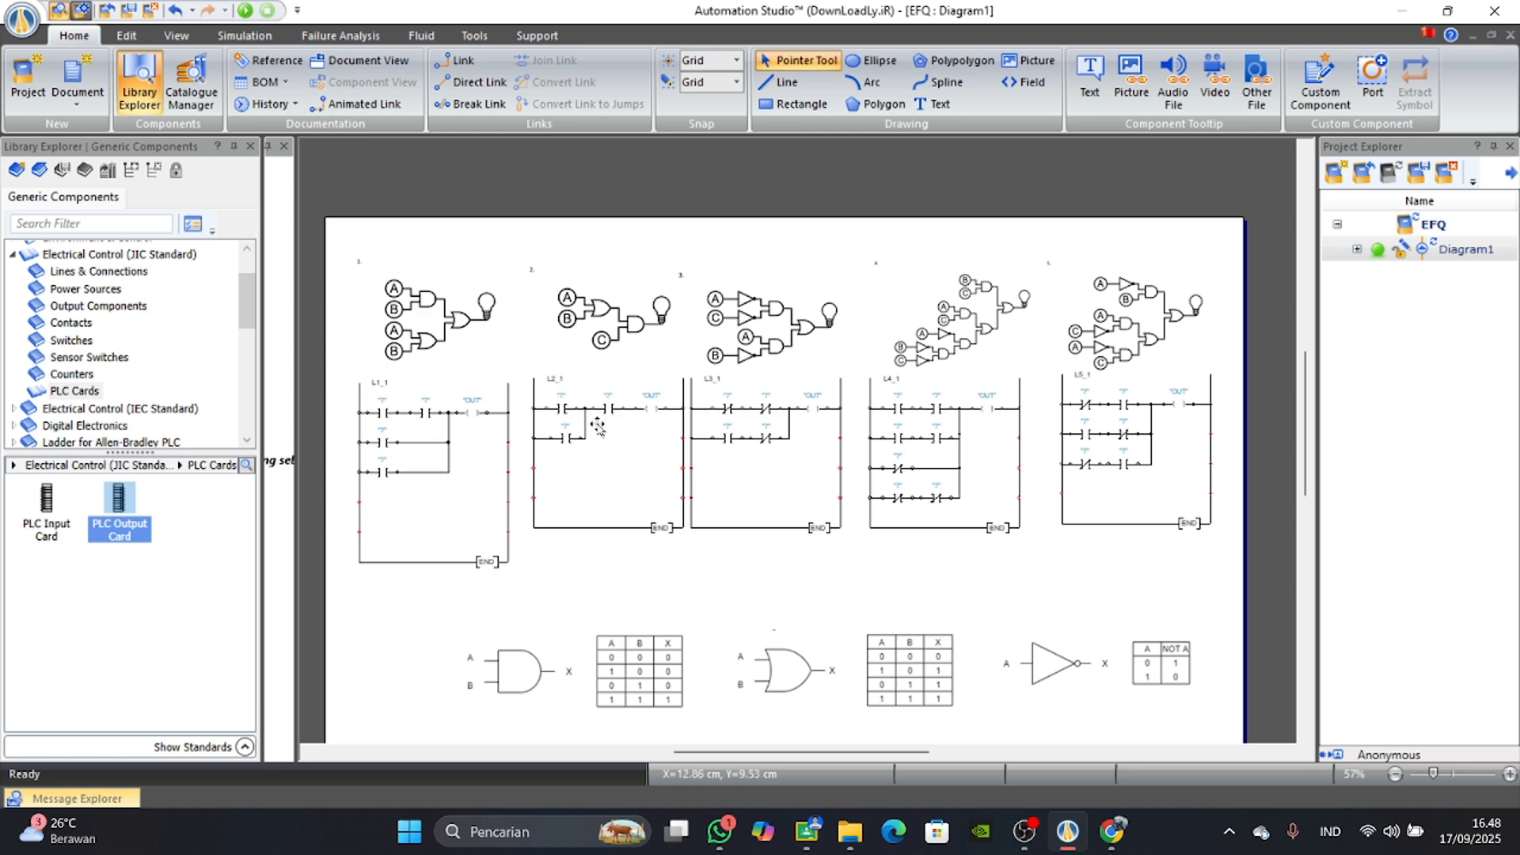
Examine the EFQ diagram's five gate circuits and their ladders, selecting the second contact in L2_1's upper row.
scroll(596, 436, up, 2)
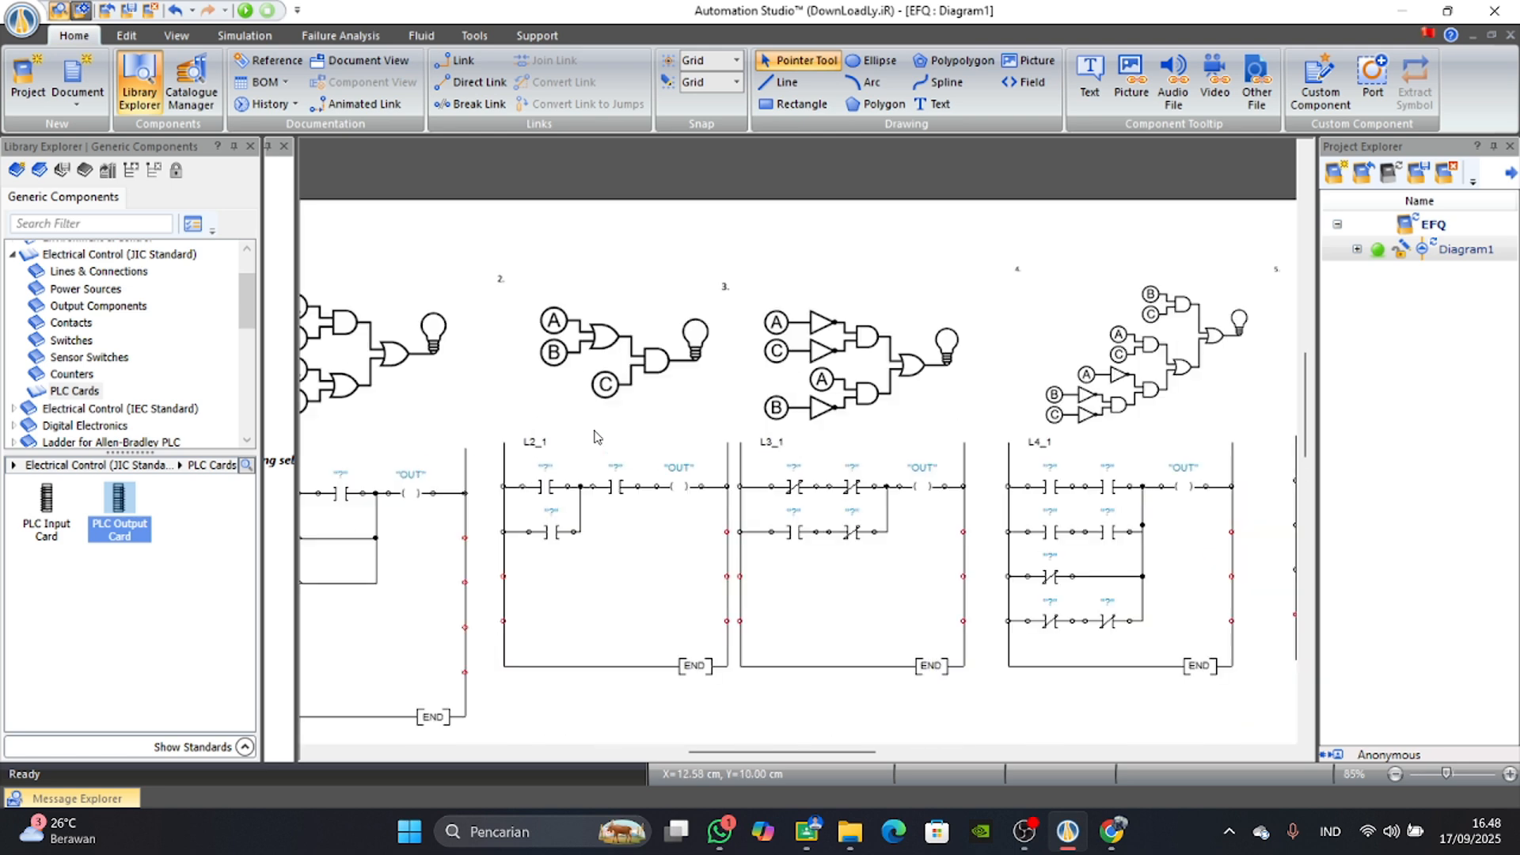
drag(748, 753, 828, 767)
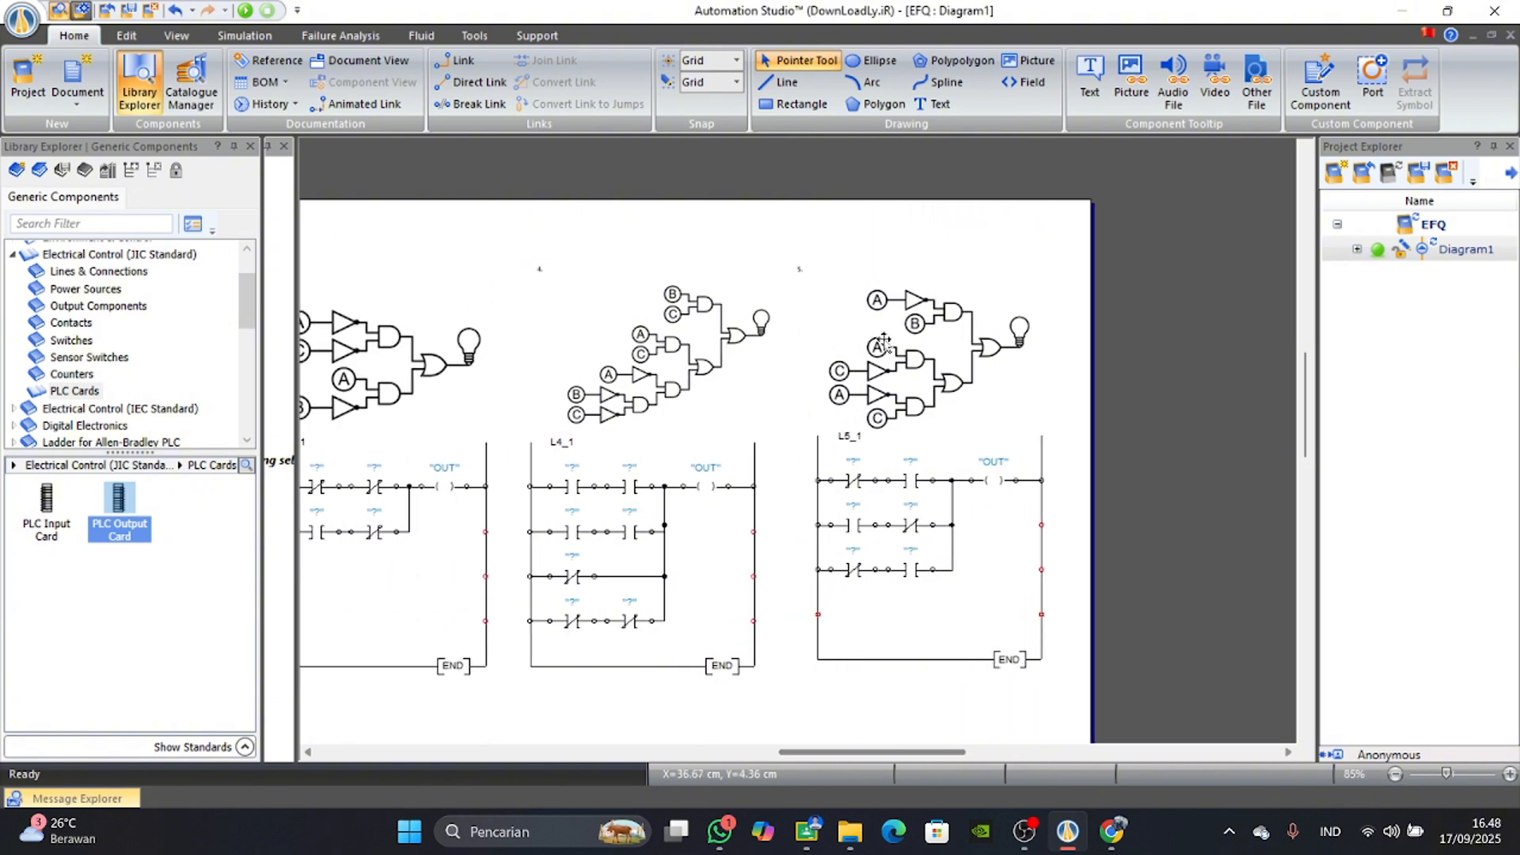
drag(833, 755, 667, 755)
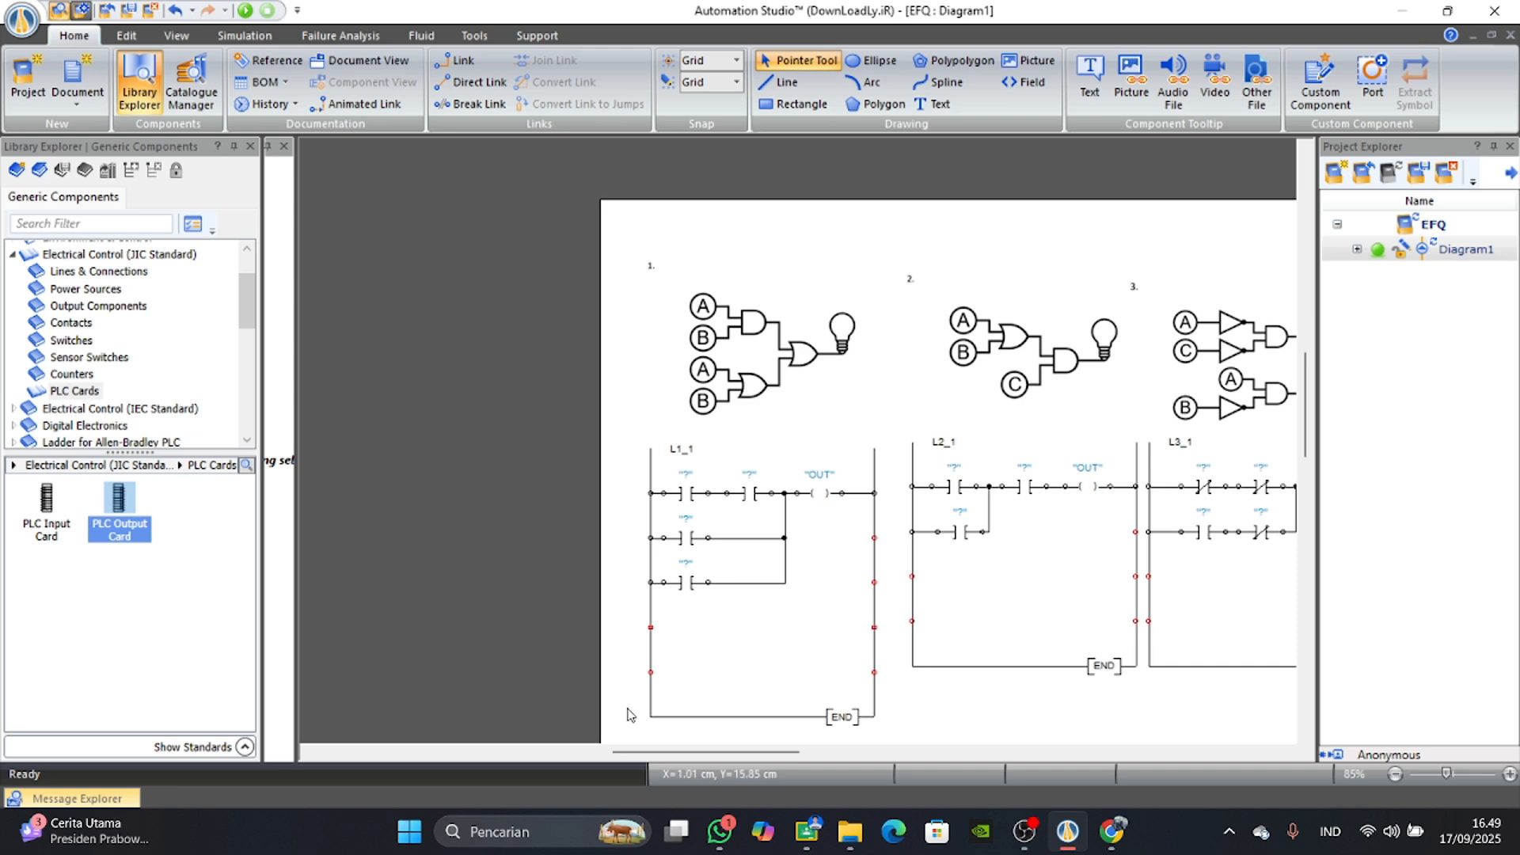
drag(634, 751, 689, 751)
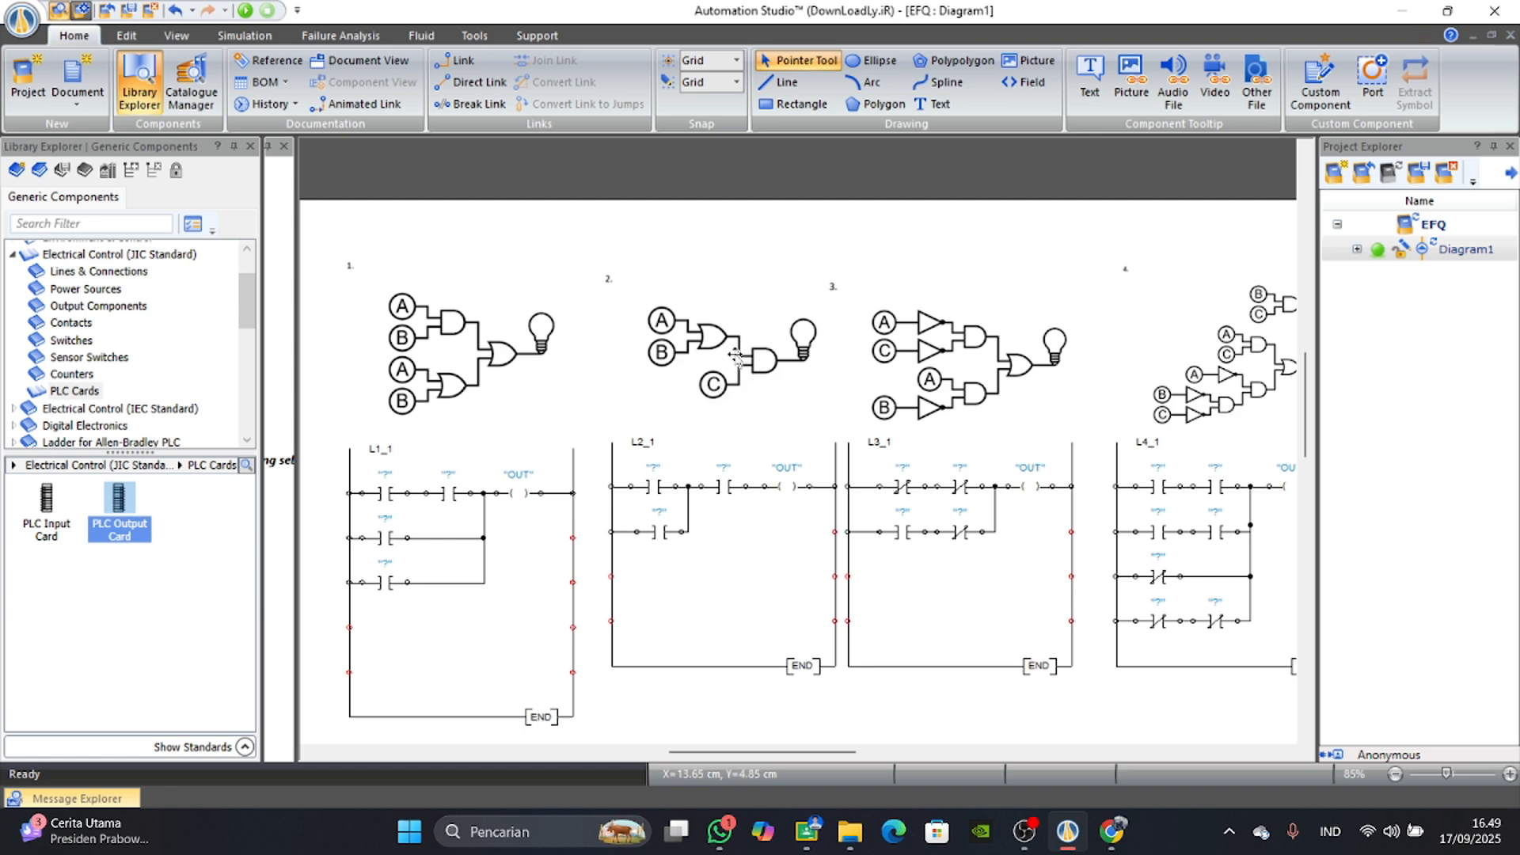
click(721, 491)
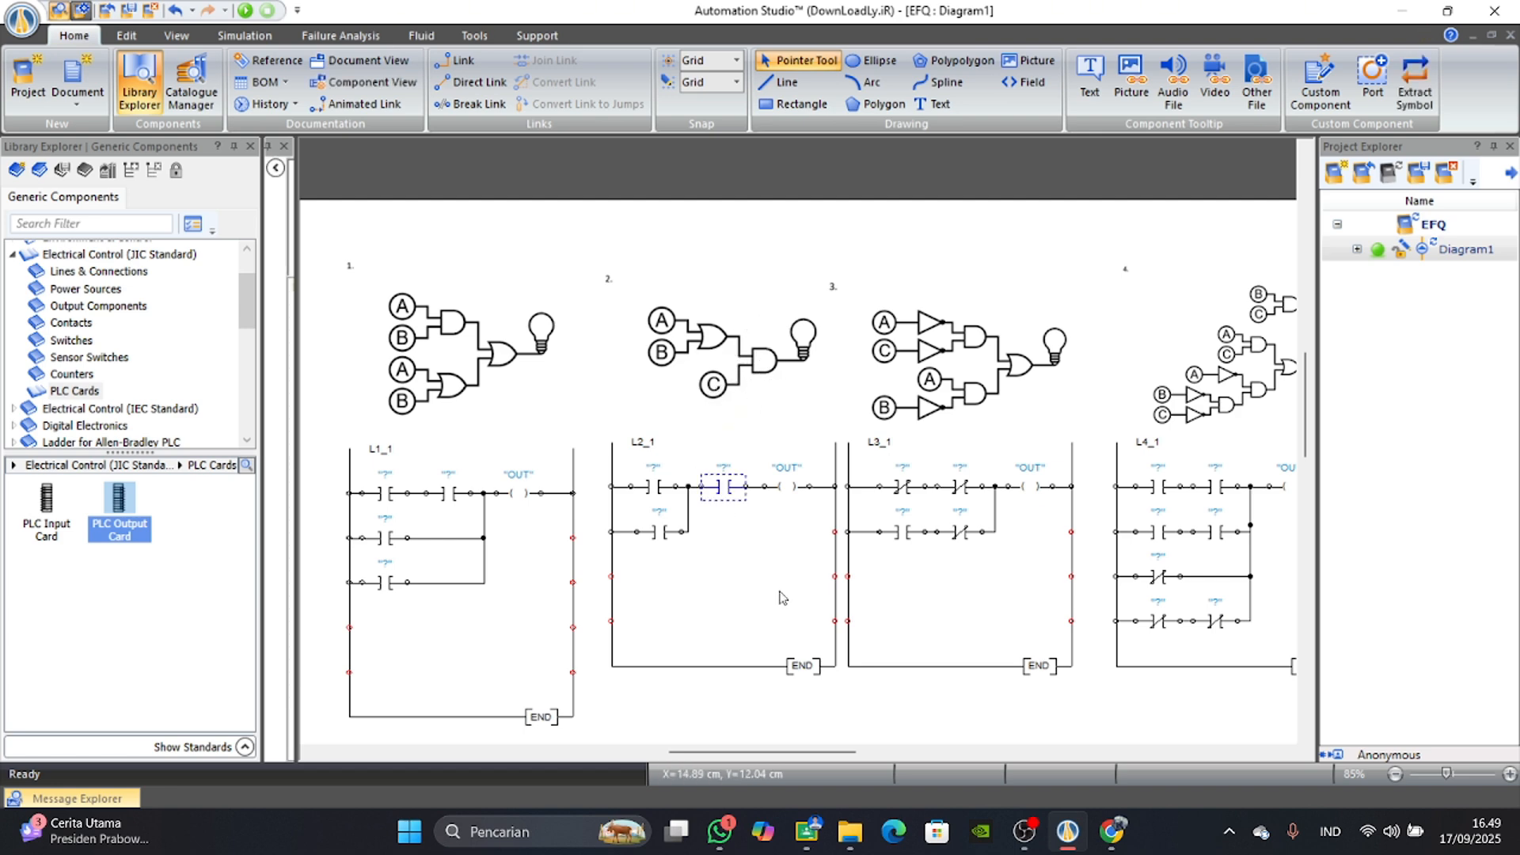
Review ladder L3_1 against circuit 3 by selecting each contact in its two rows.
drag(788, 752, 829, 758)
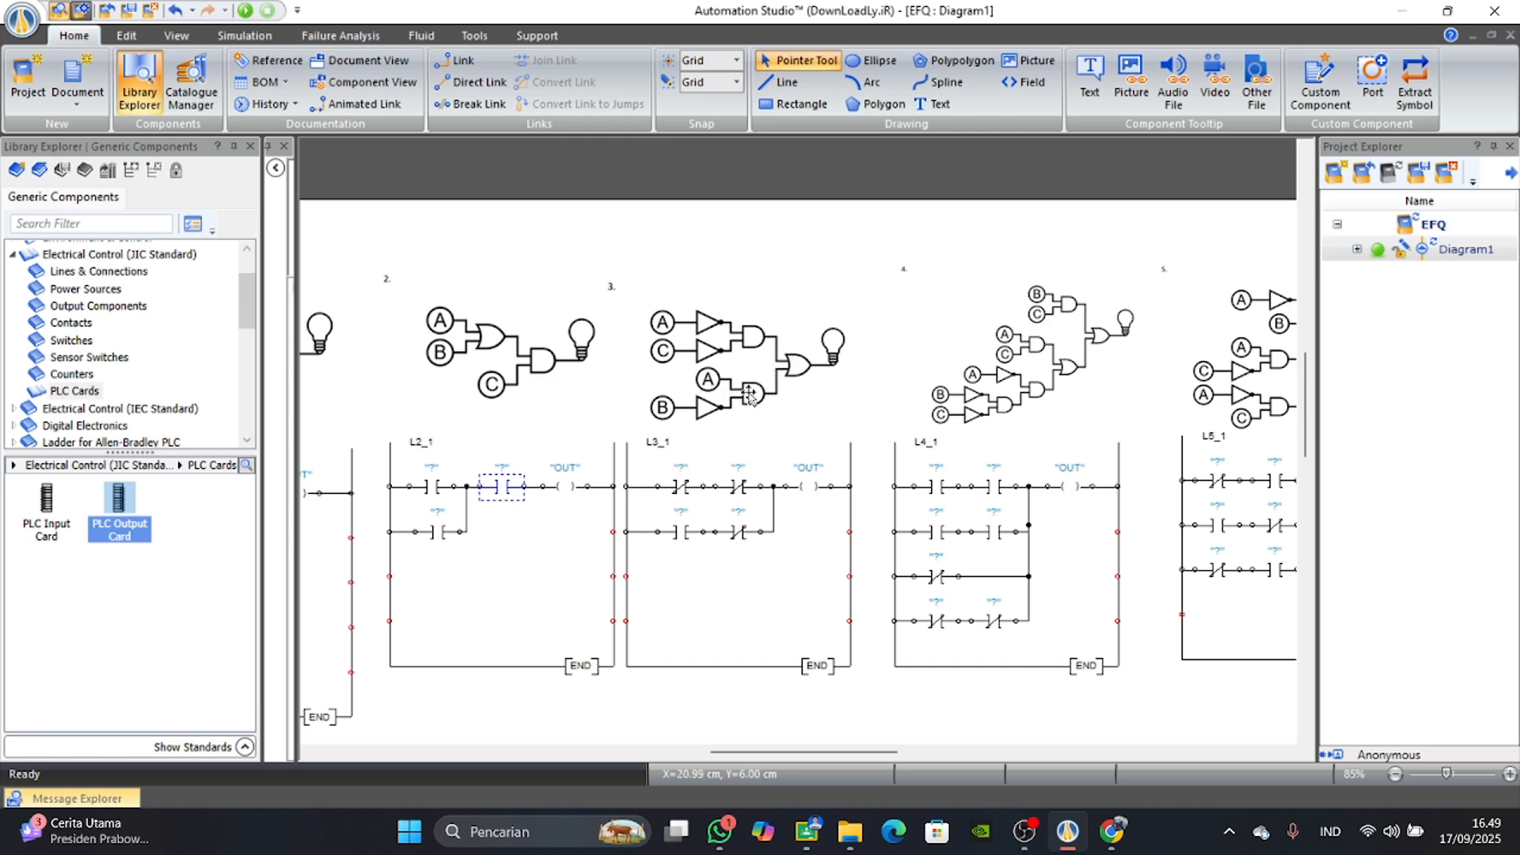
click(672, 491)
click(742, 494)
click(679, 531)
click(741, 534)
click(670, 535)
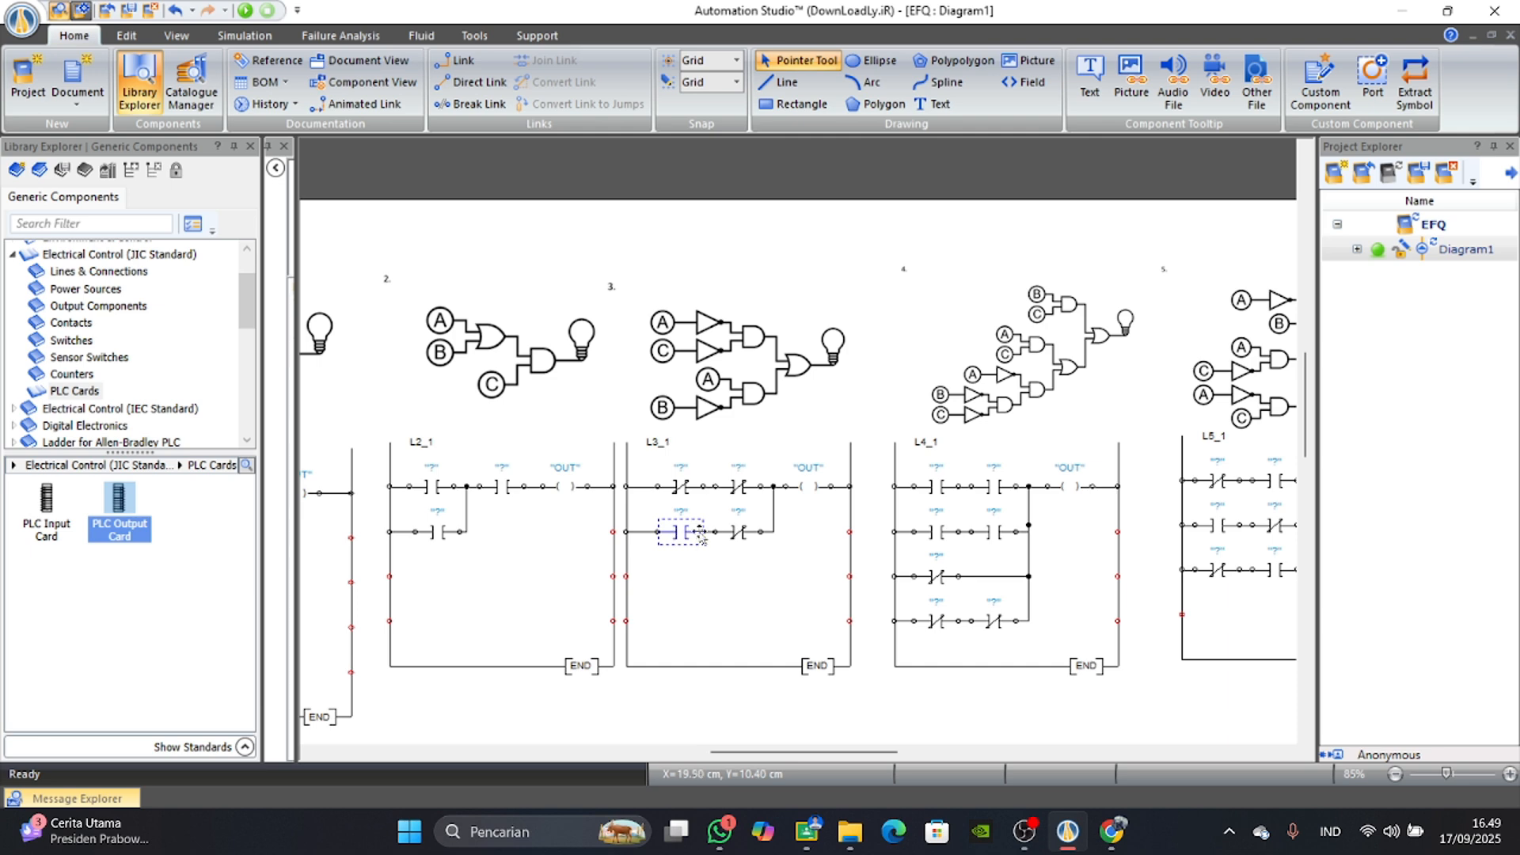
click(744, 548)
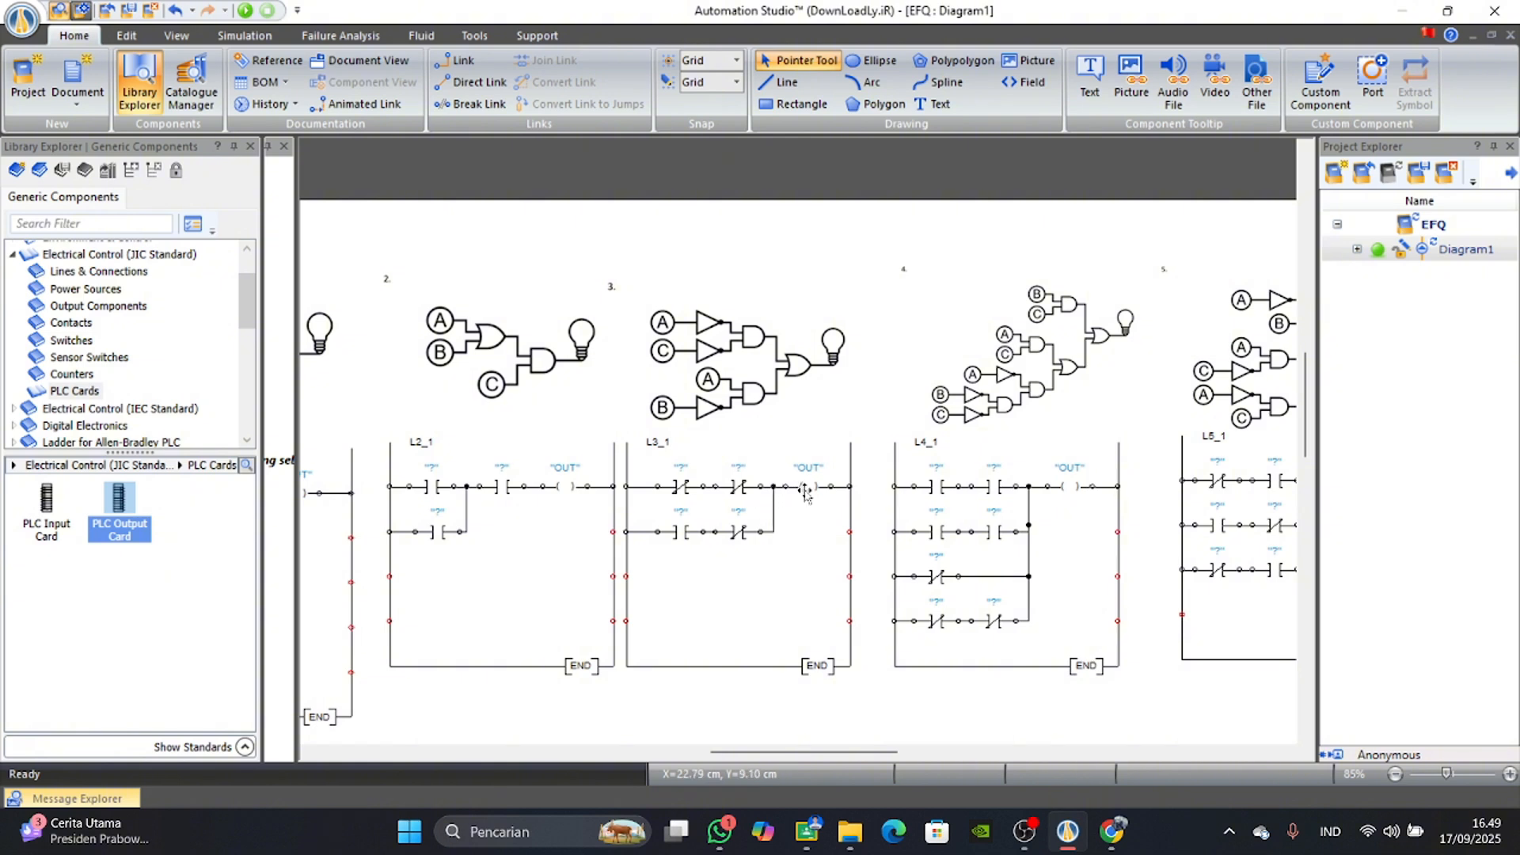
Review ladder L4_1 against circuit 4 by selecting the contacts row by row, through the fourth row's first contact.
drag(762, 749, 809, 749)
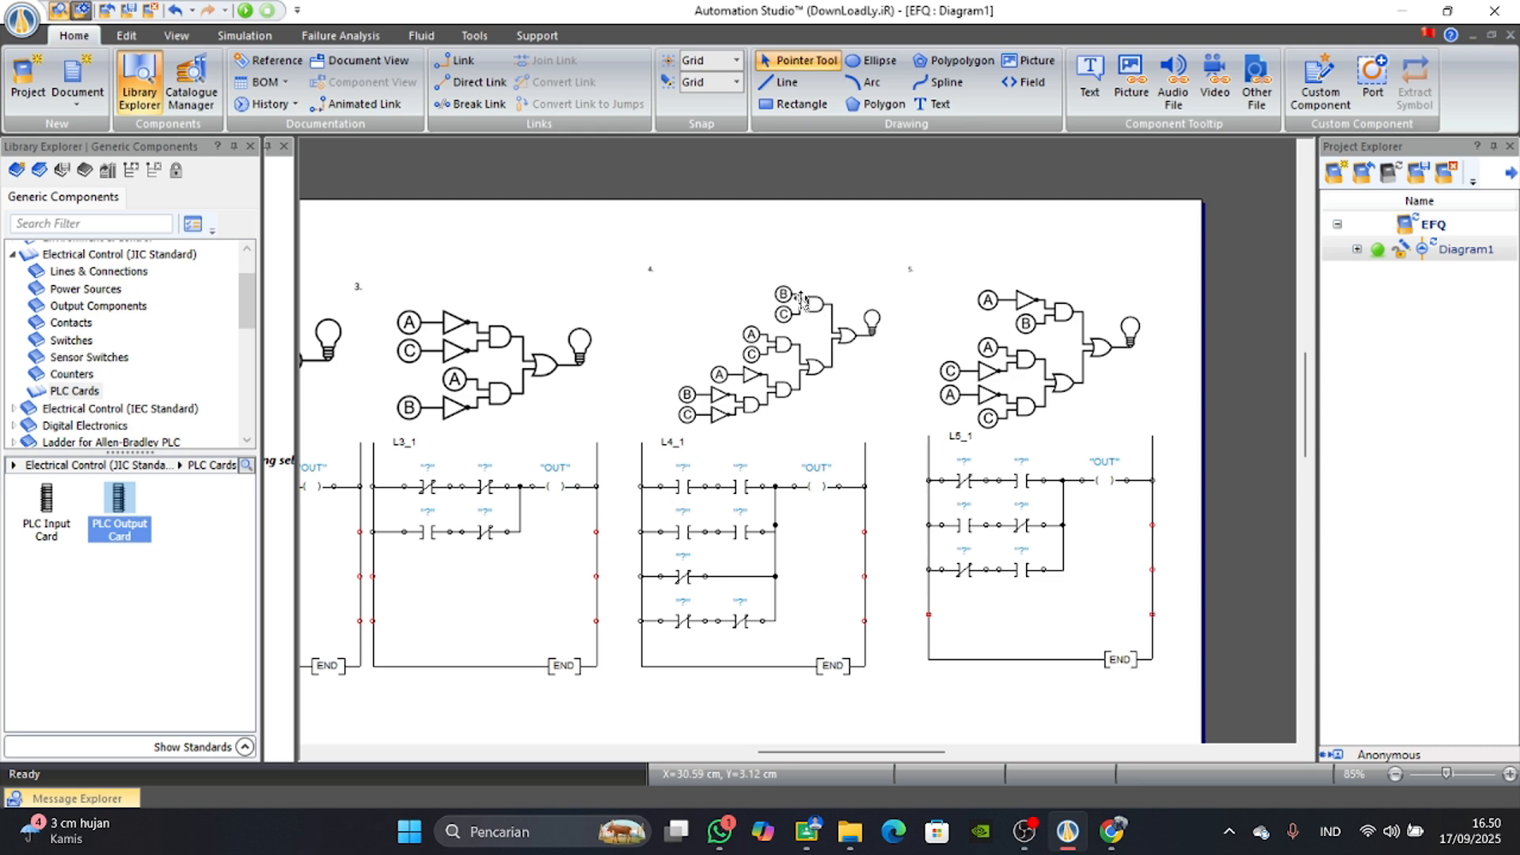
click(682, 486)
click(740, 487)
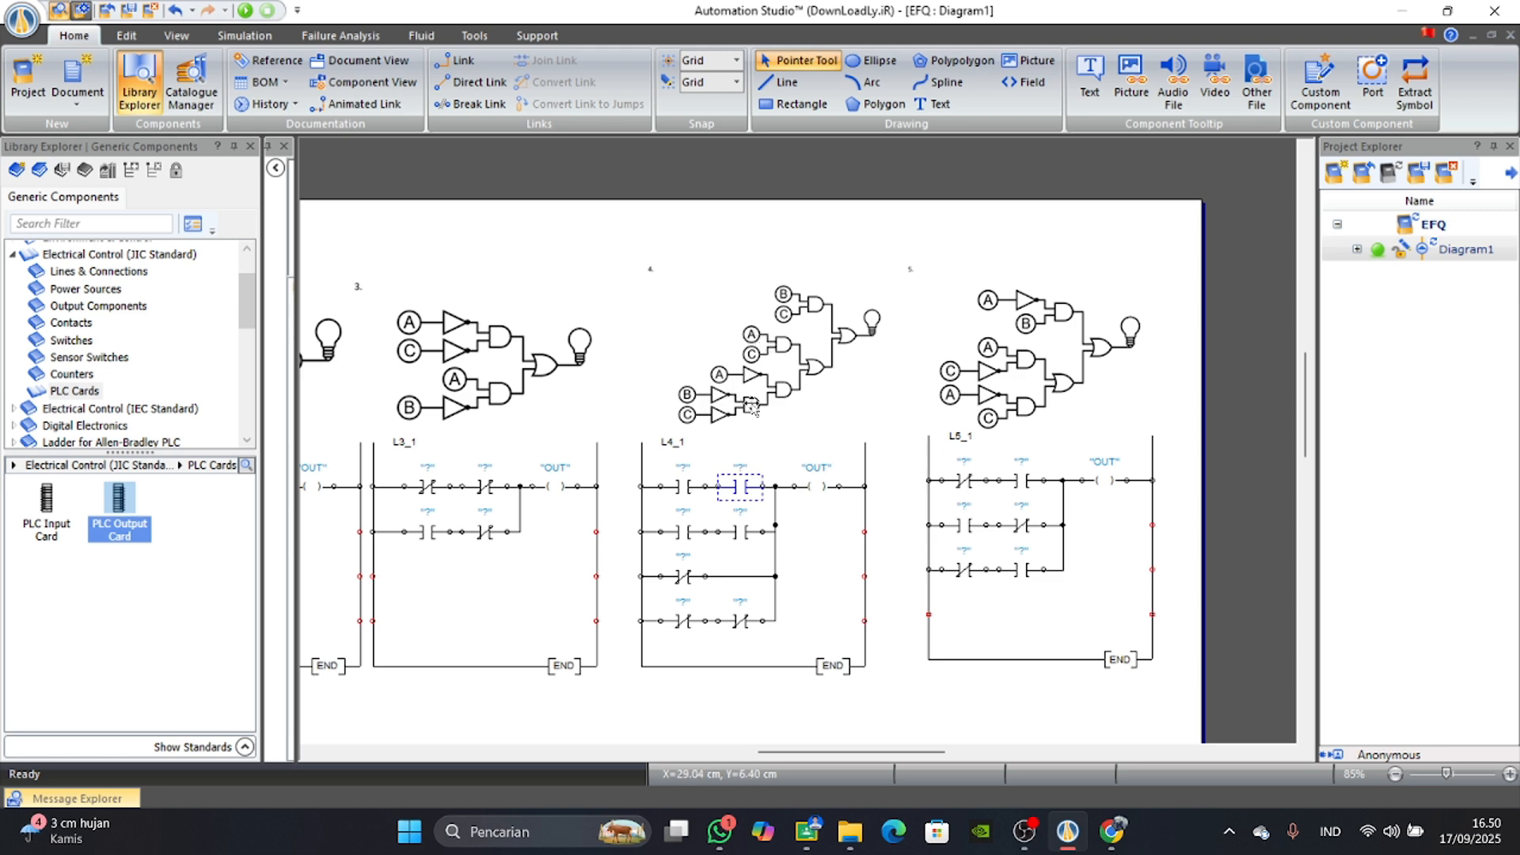
click(683, 533)
click(741, 532)
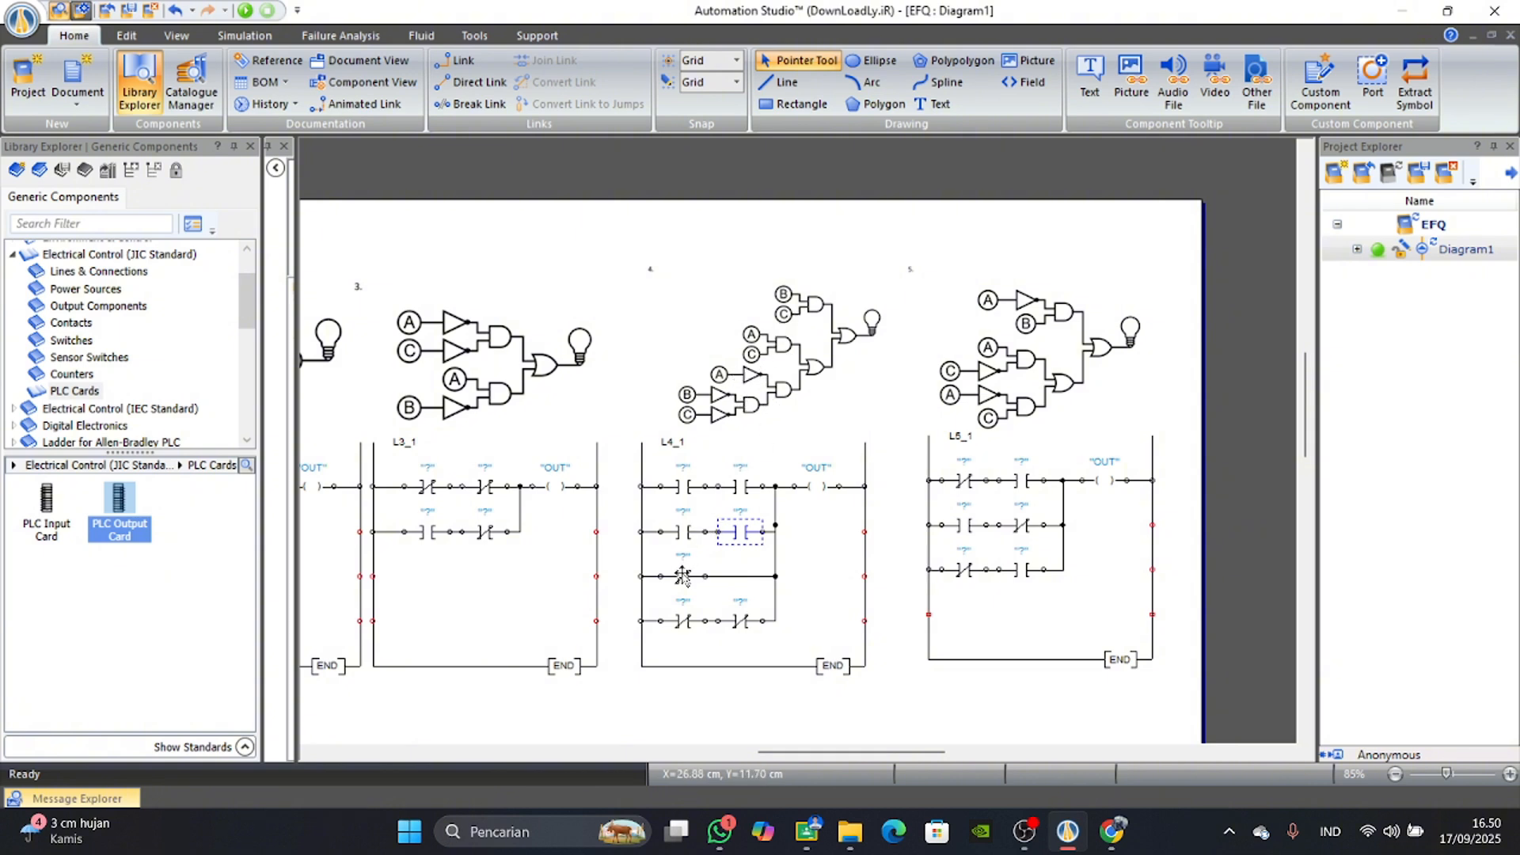
click(683, 576)
click(683, 620)
scroll(765, 602, up, 3)
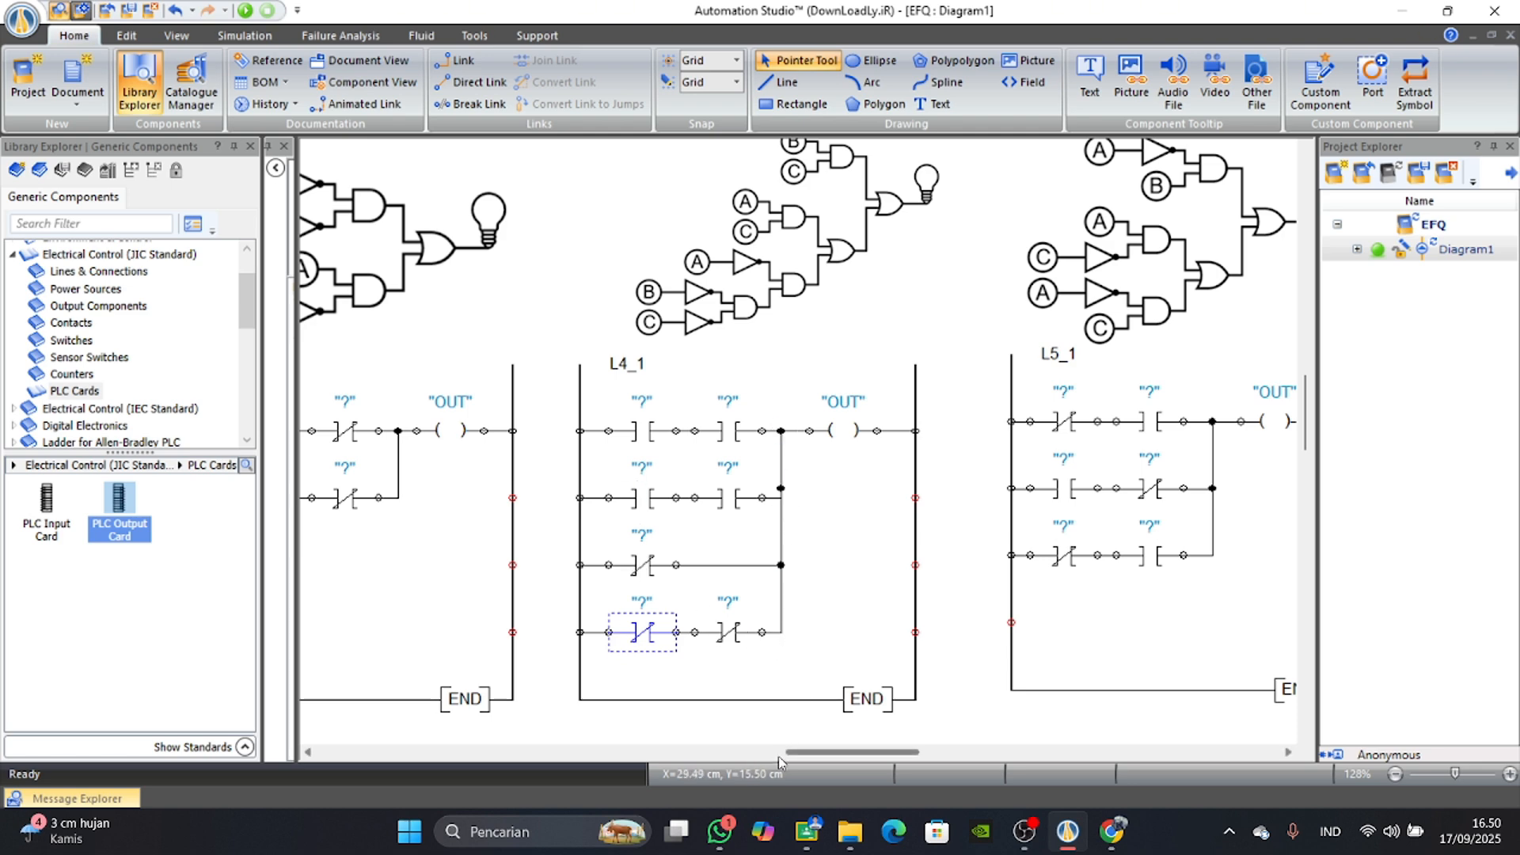
Examine ladder L5_1 against circuit 5, and look back over ladders L4_1, L3_1 and L2_1 with their gate circuits.
drag(799, 752, 862, 736)
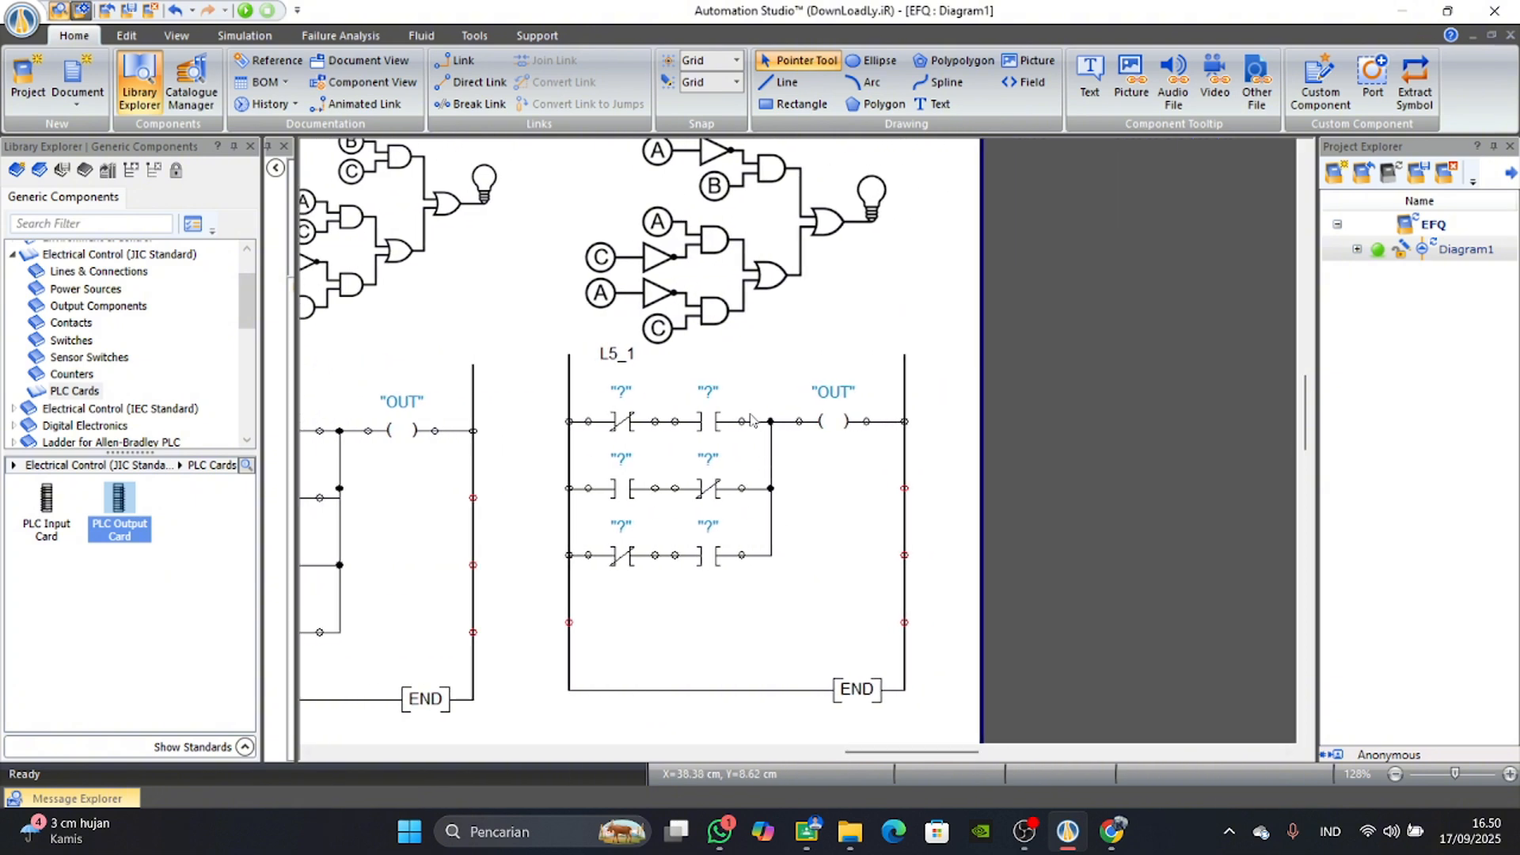
scroll(704, 294, up, 1)
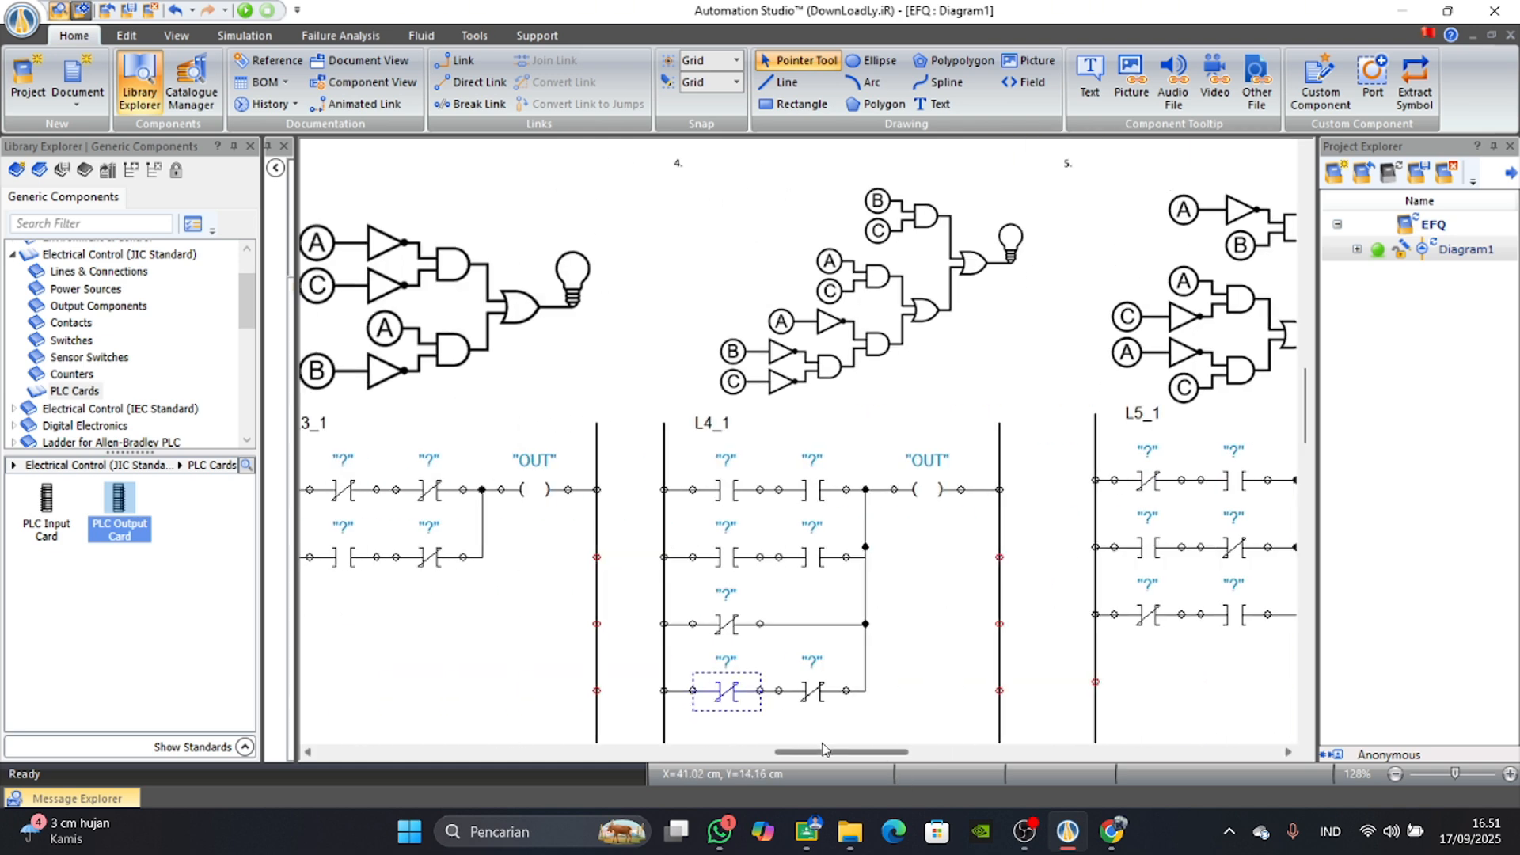
drag(901, 751, 814, 749)
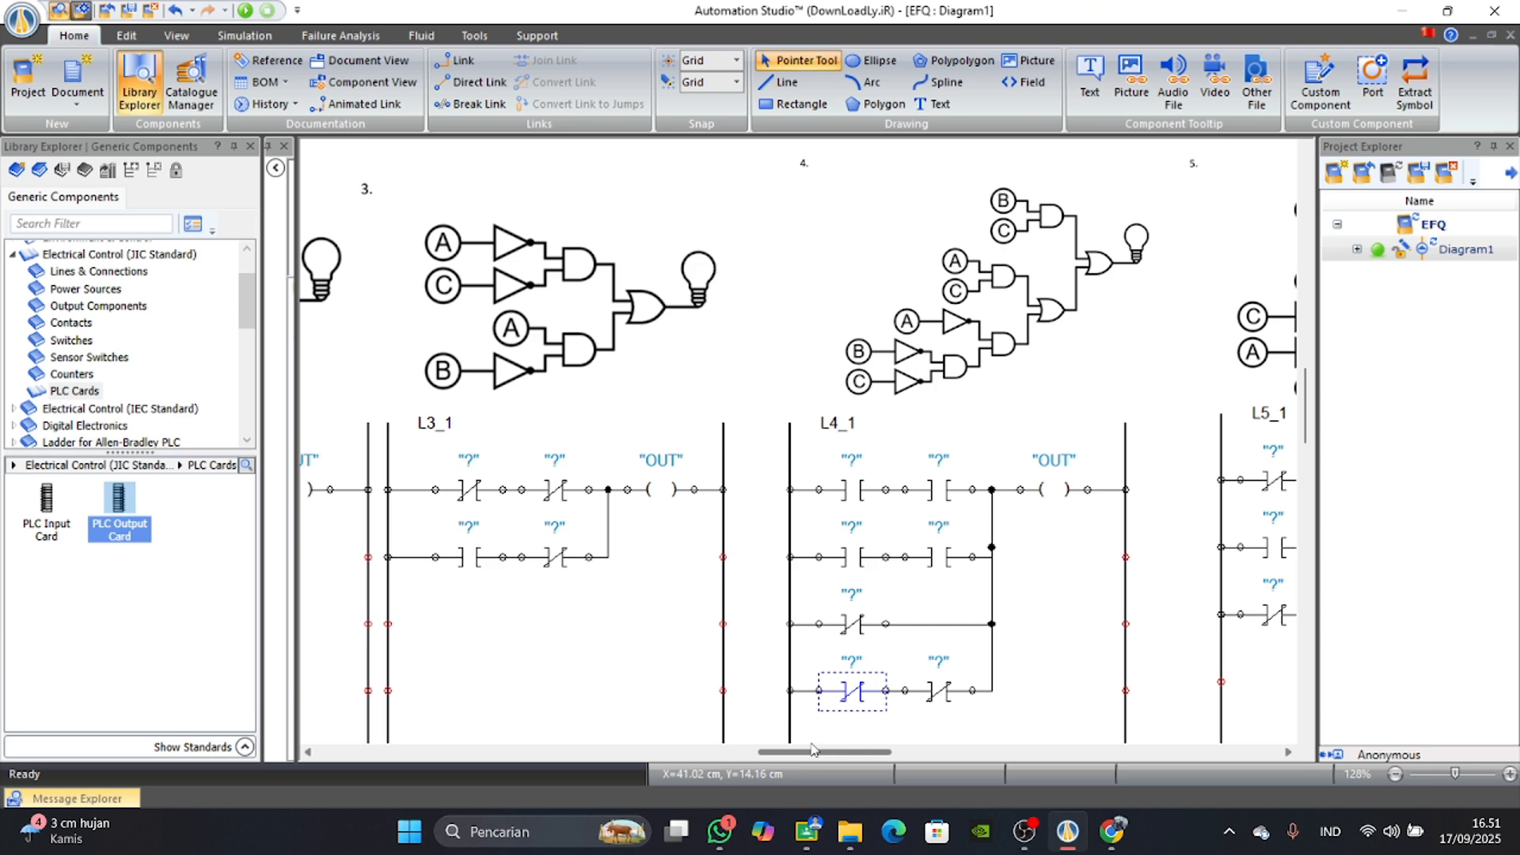
drag(813, 749, 713, 614)
scroll(711, 612, down, 5)
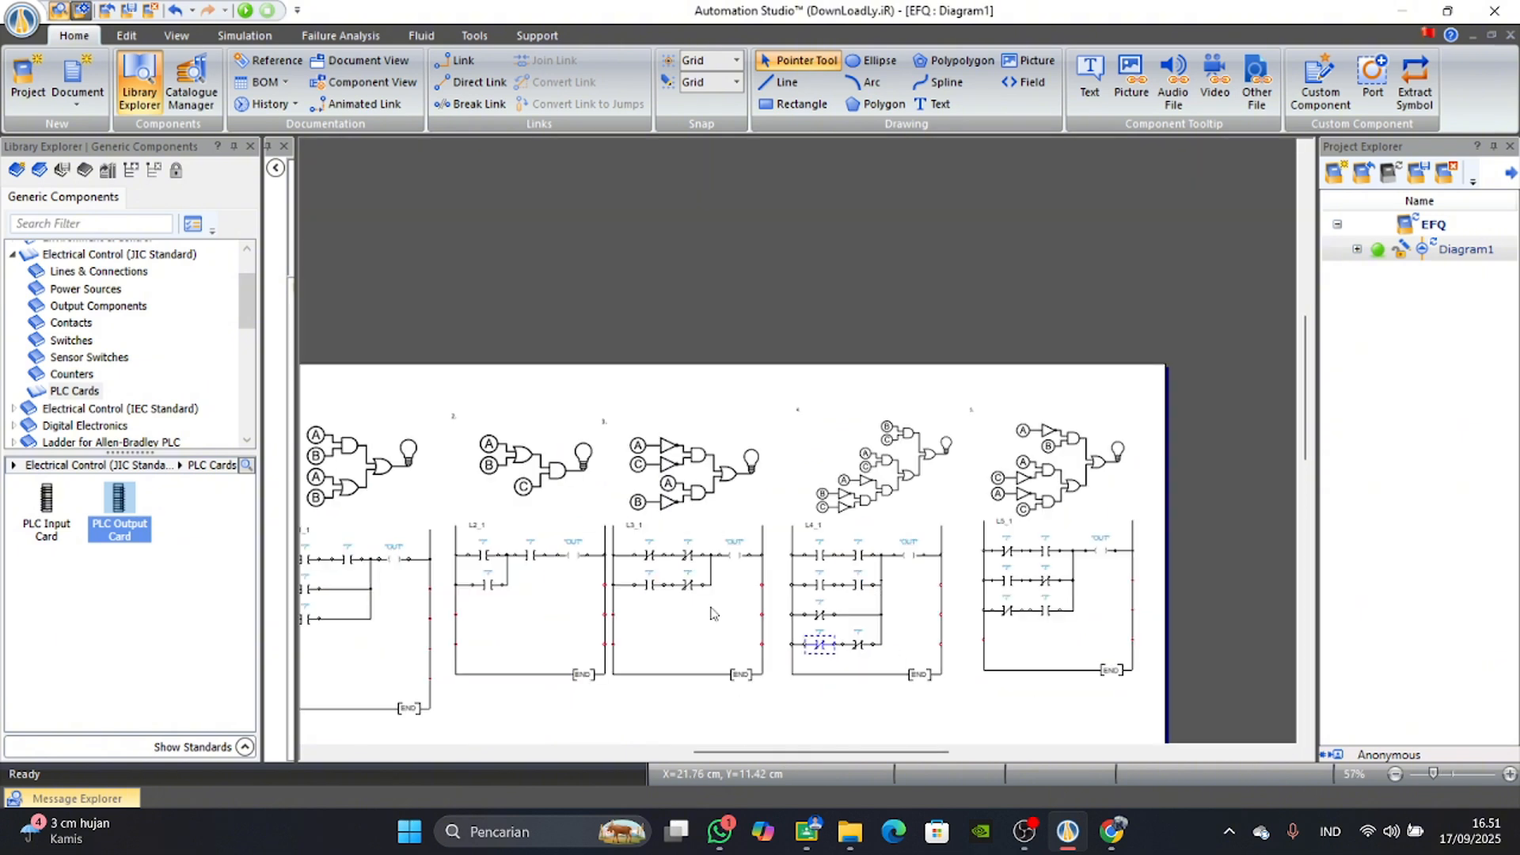
scroll(713, 614, down, 3)
scroll(725, 686, left, 2)
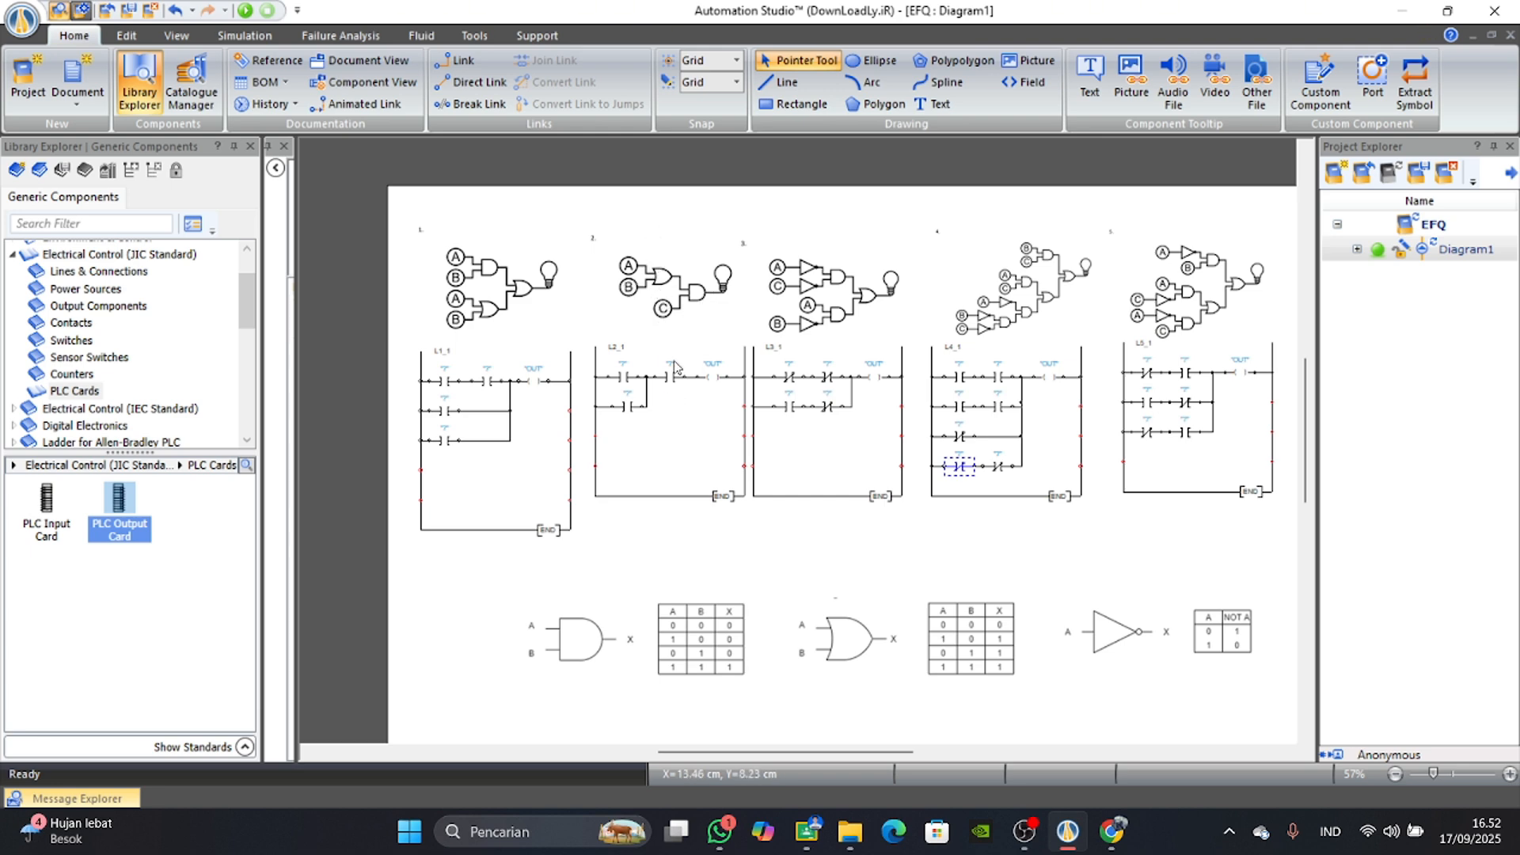
scroll(674, 388, up, 5)
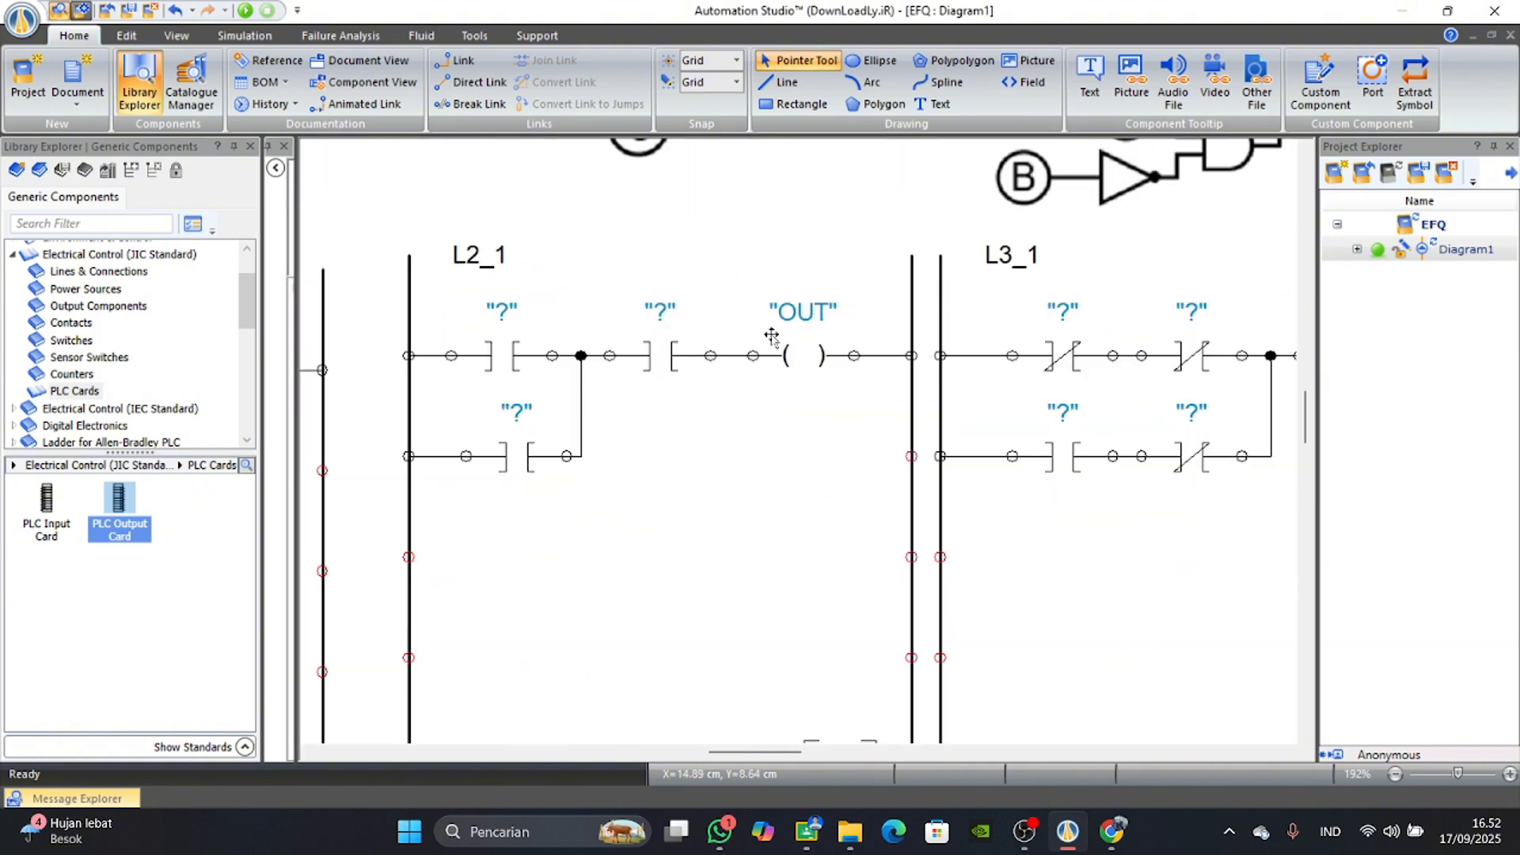
Compare ladders L2_1 and L3_1 with their gate circuits, and examine the AND, OR and NOT gate truth tables beneath the ladders.
scroll(681, 354, down, 3)
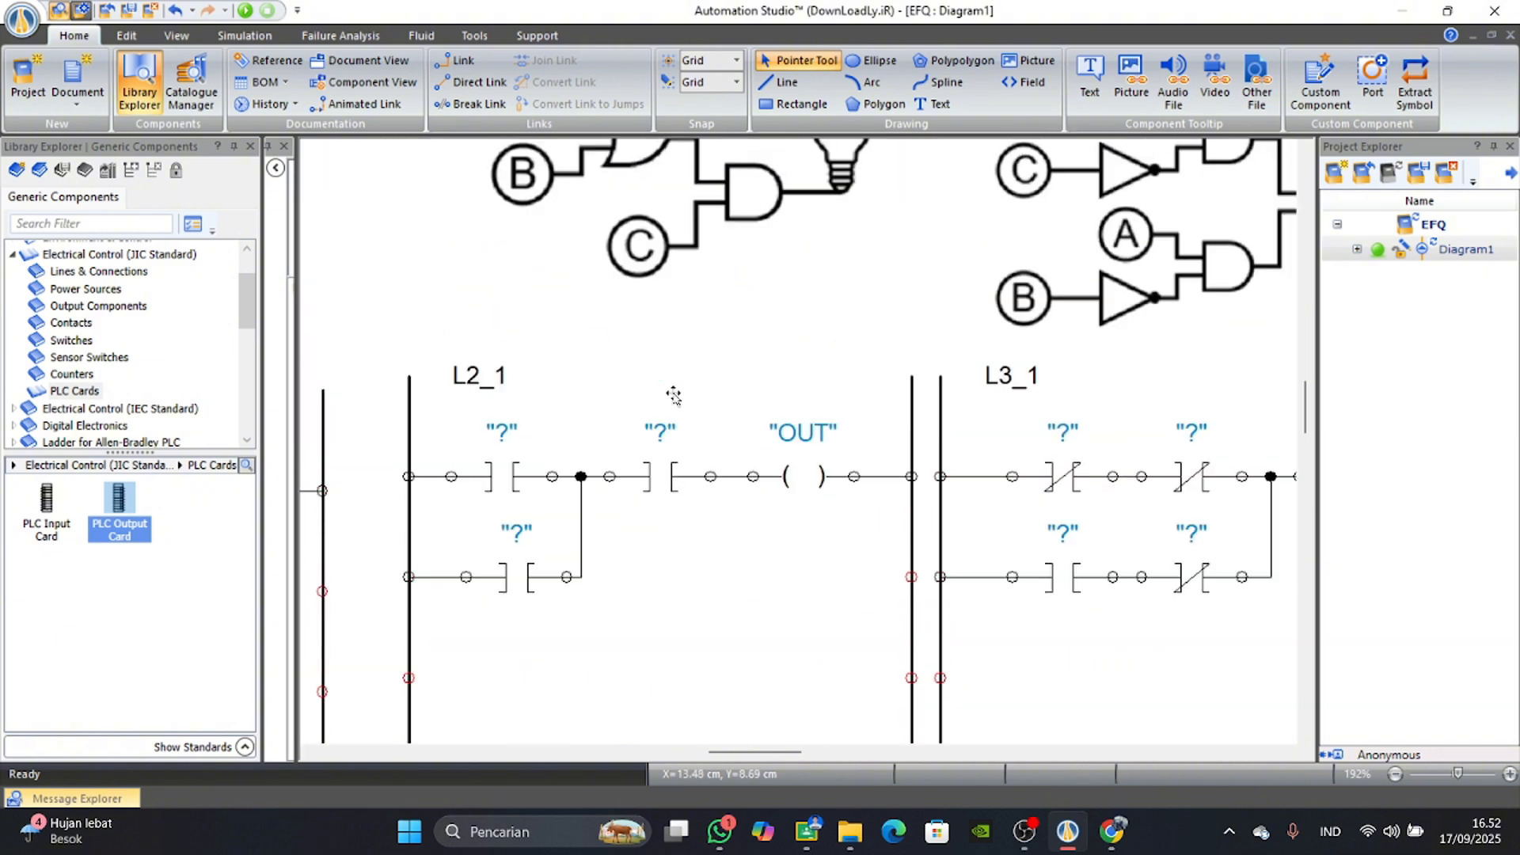
scroll(759, 347, up, 1)
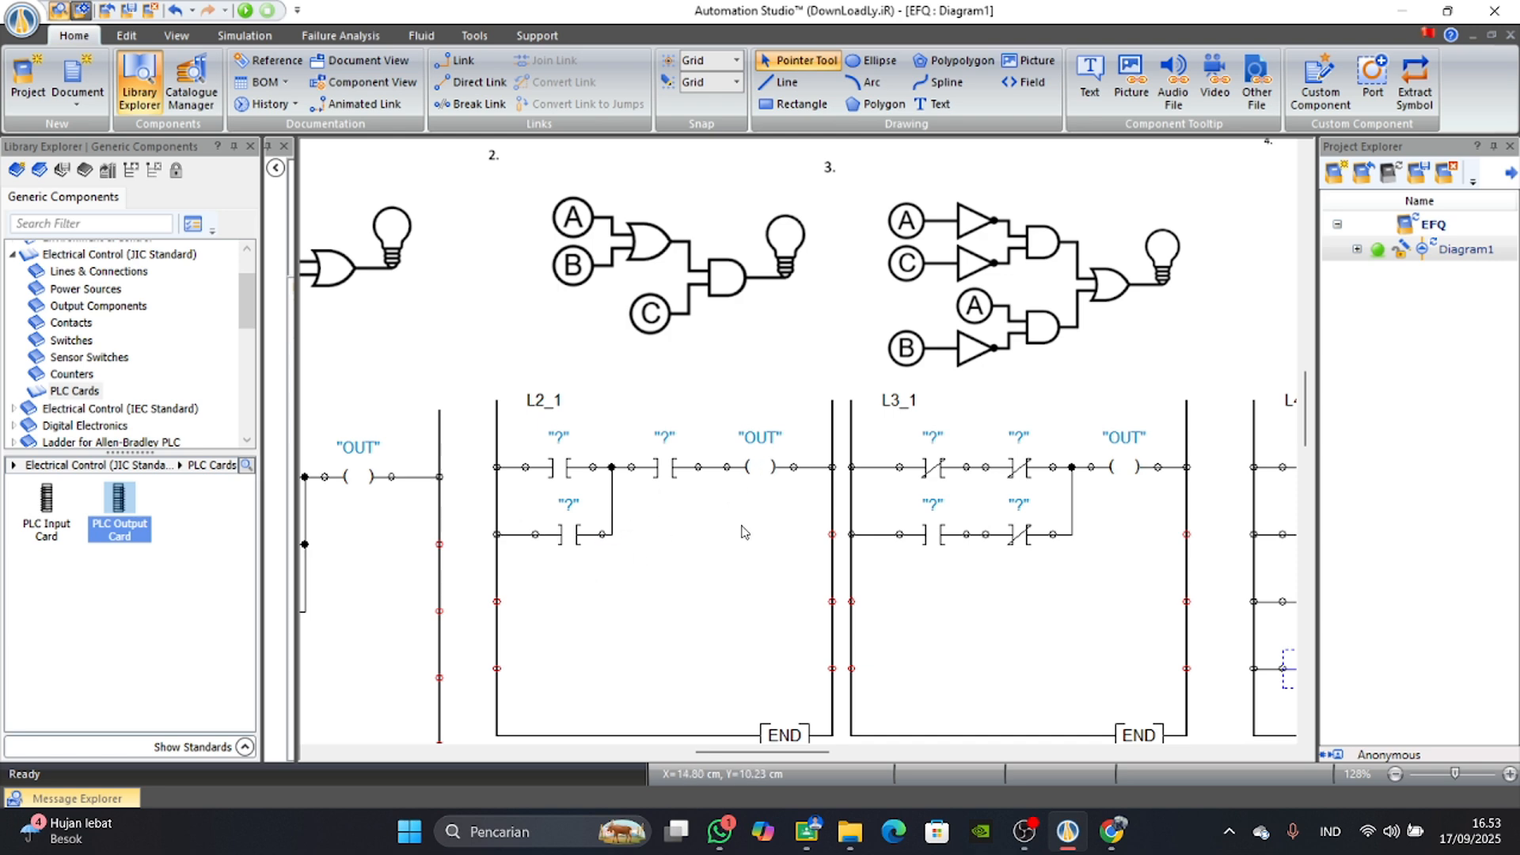
scroll(760, 665, down, 5)
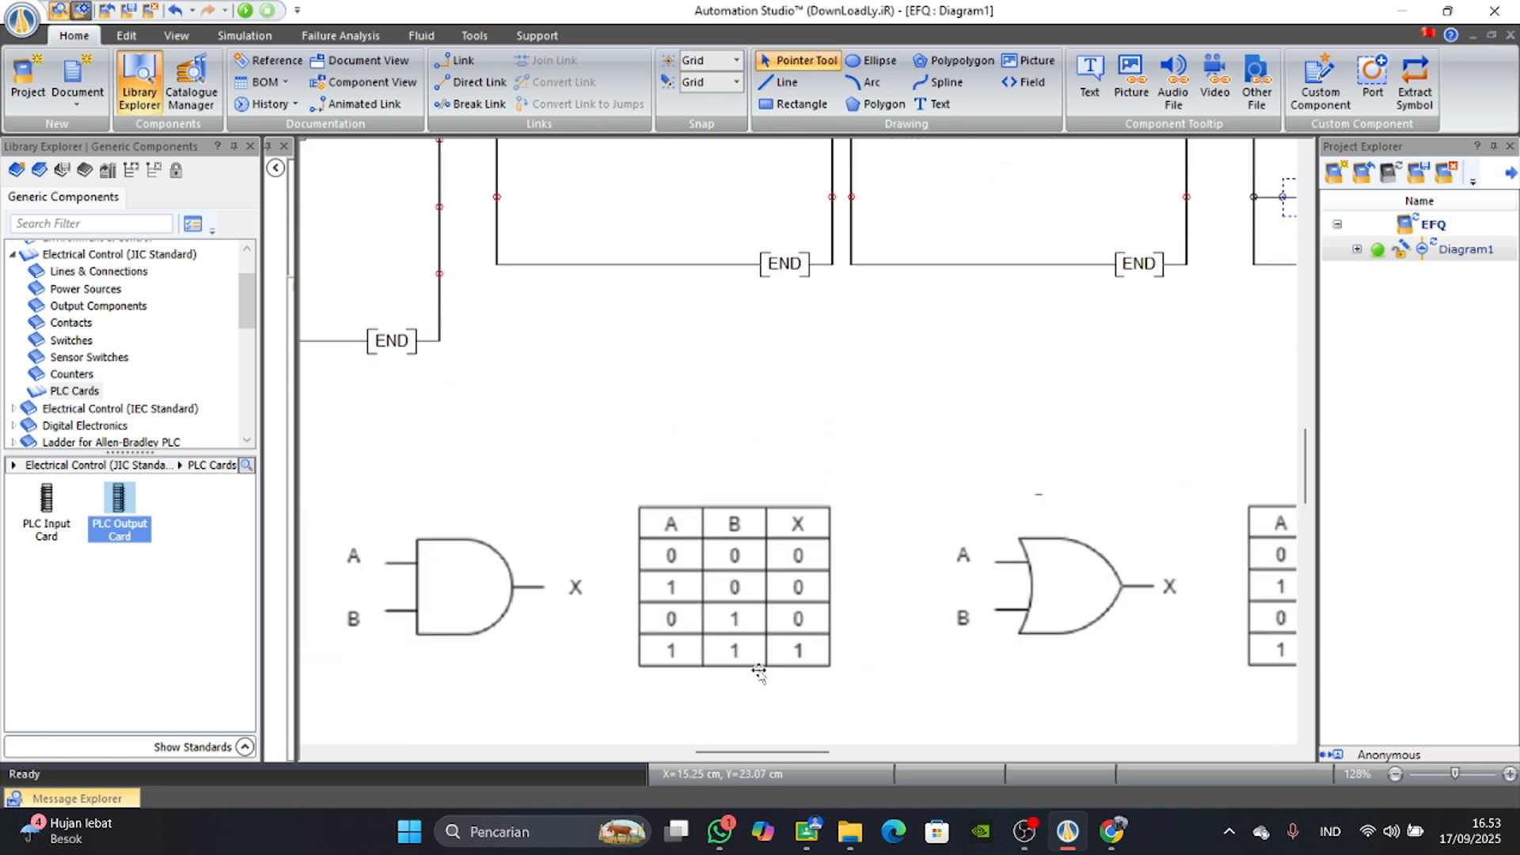
scroll(759, 671, left, 5)
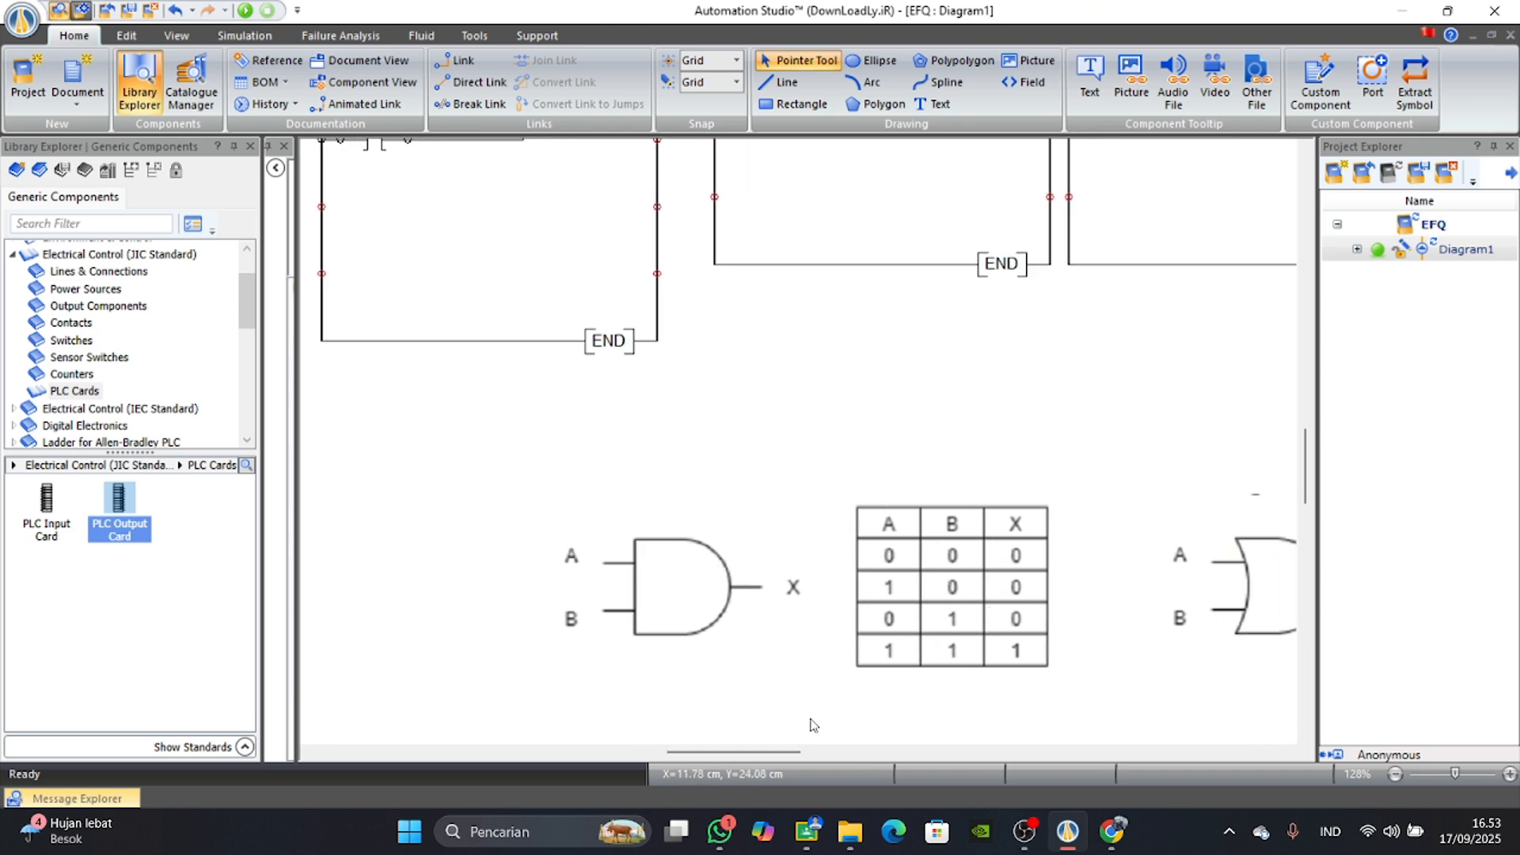
scroll(805, 616, right, 15)
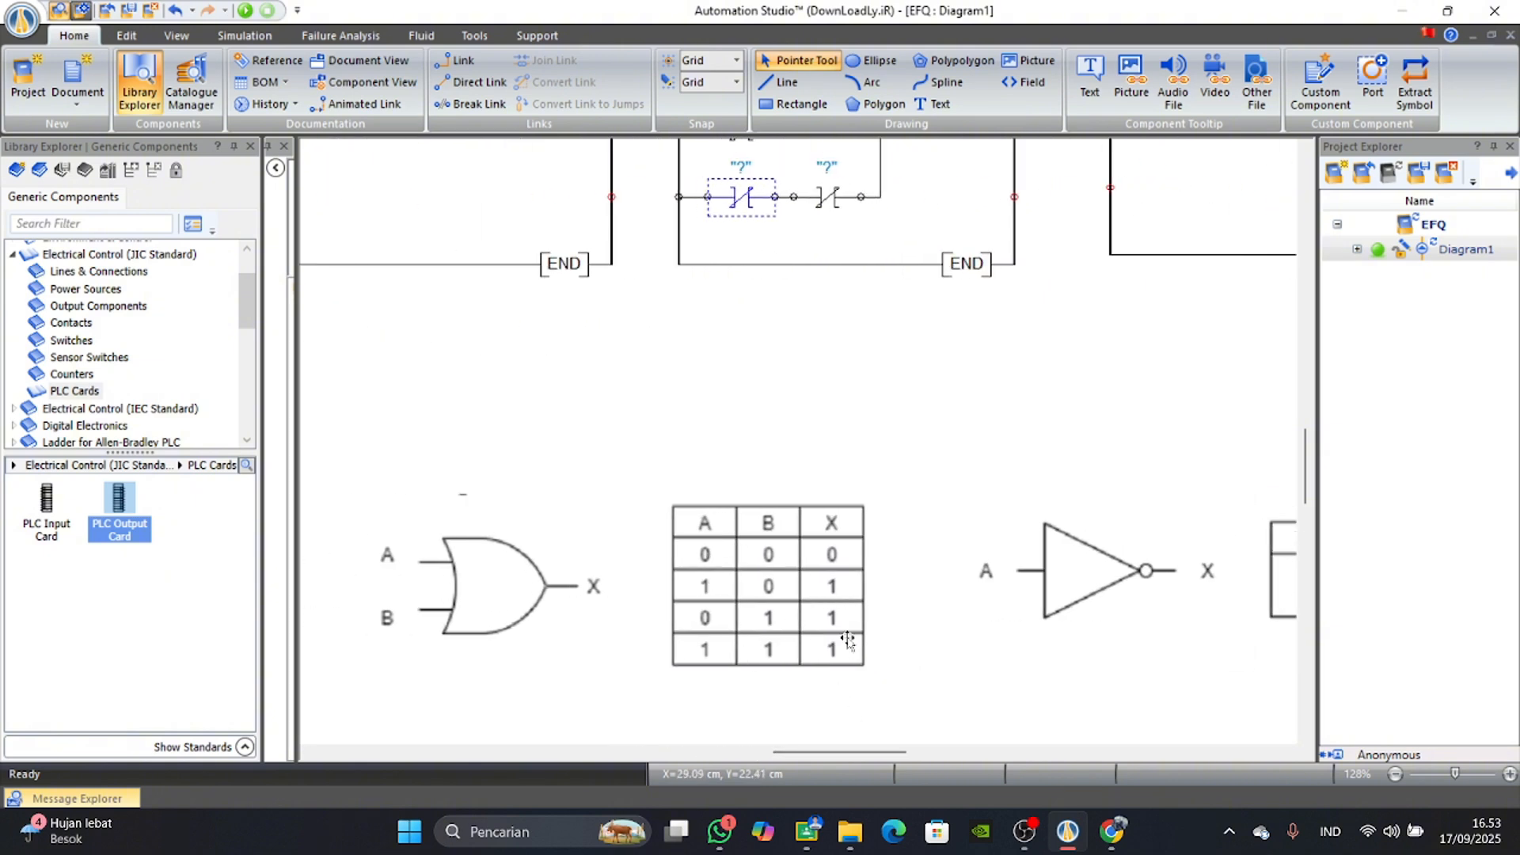
scroll(848, 640, up, 6)
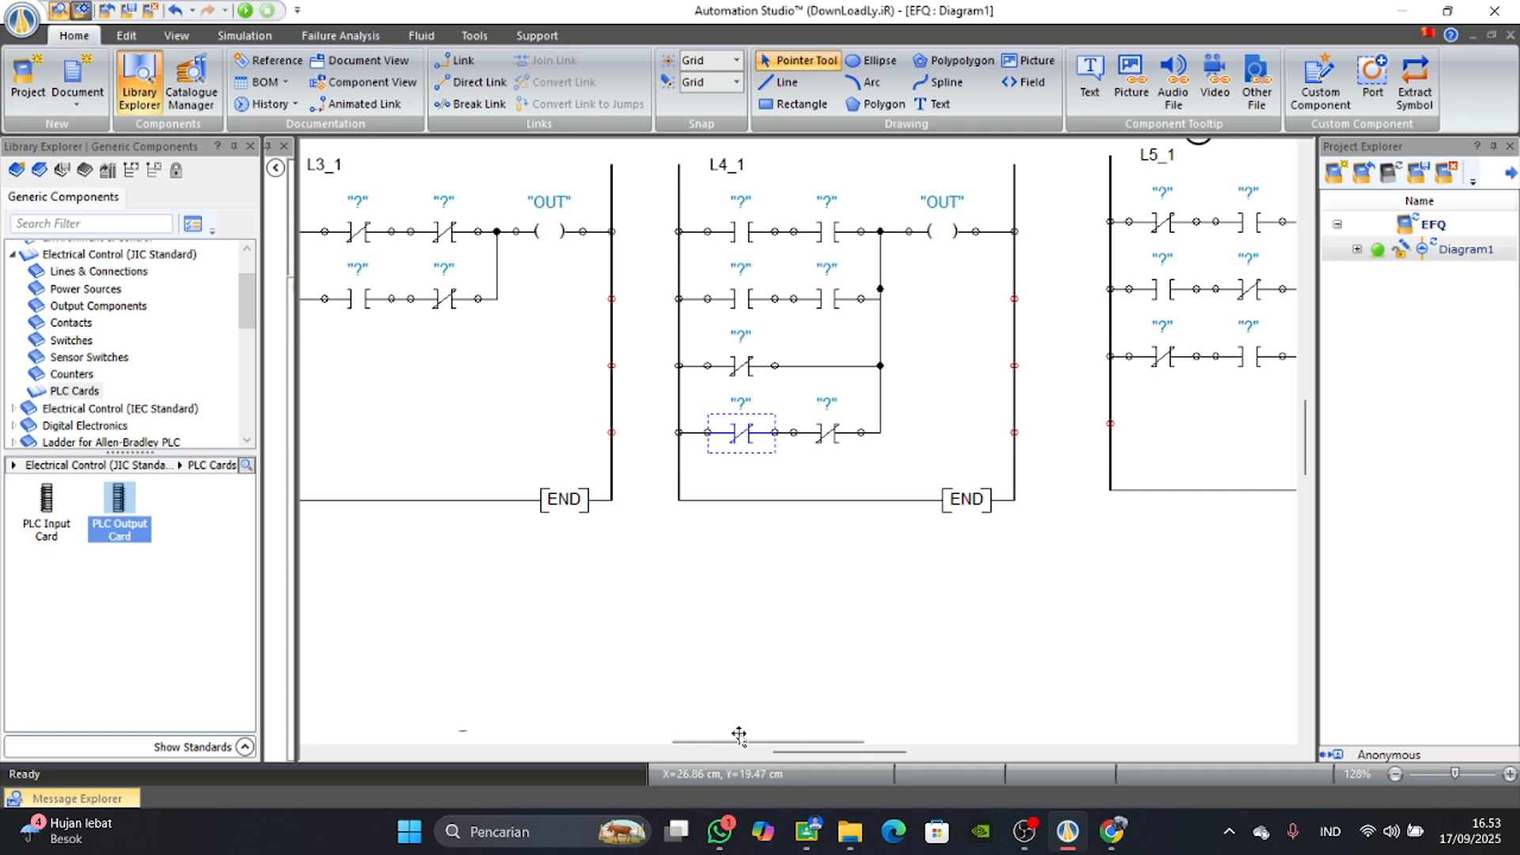
scroll(710, 449, down, 2)
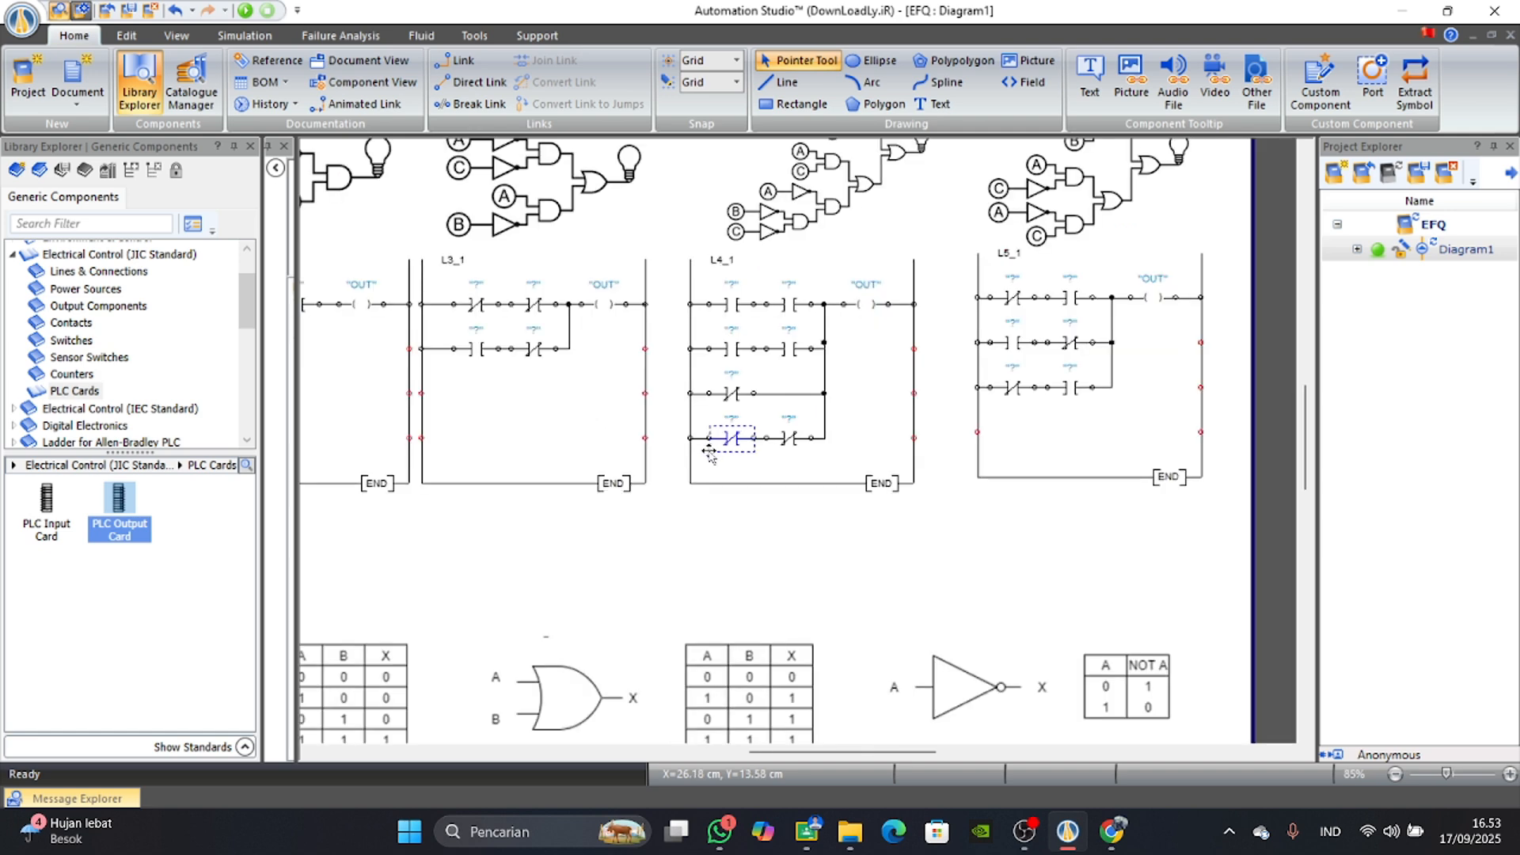
drag(805, 752, 772, 751)
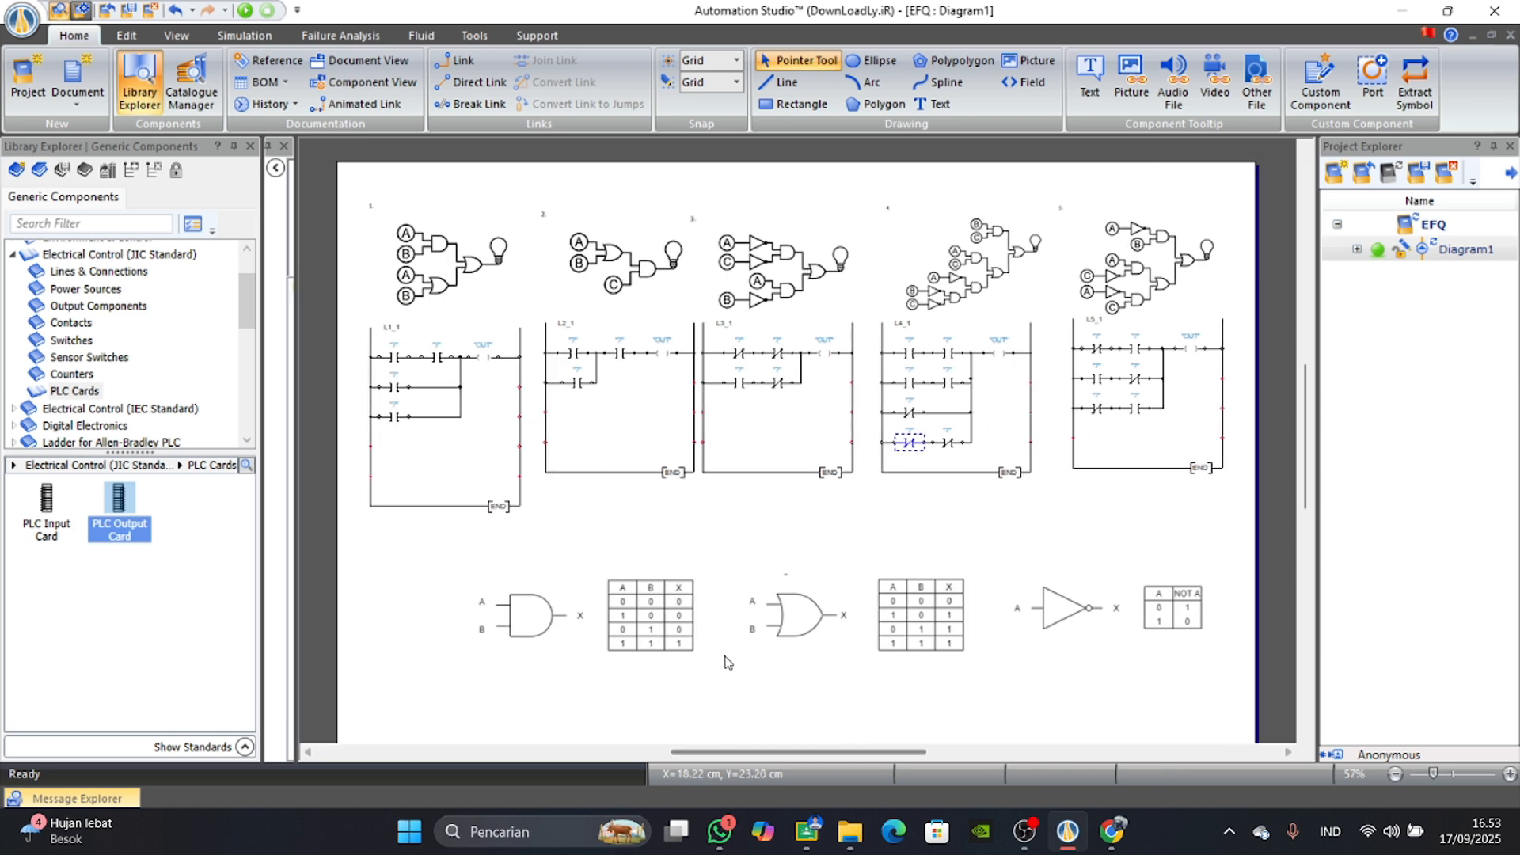
Deselect the contact in ladder L4_1 and look over the whole page with all five gate circuits, their ladders and the truth tables.
scroll(727, 664, up, 2)
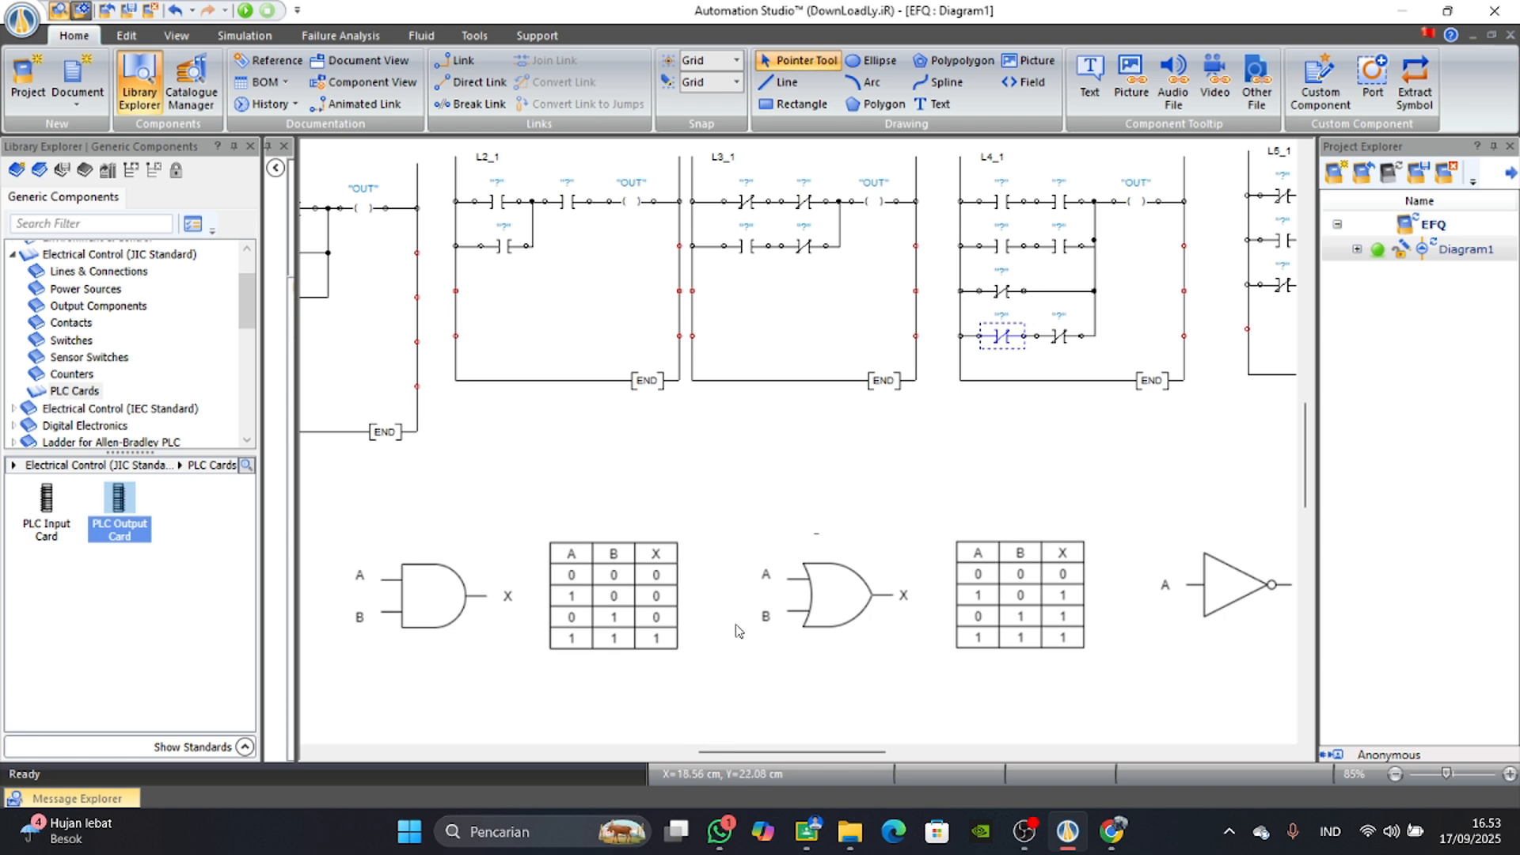
drag(751, 751, 727, 752)
scroll(757, 593, up, 5)
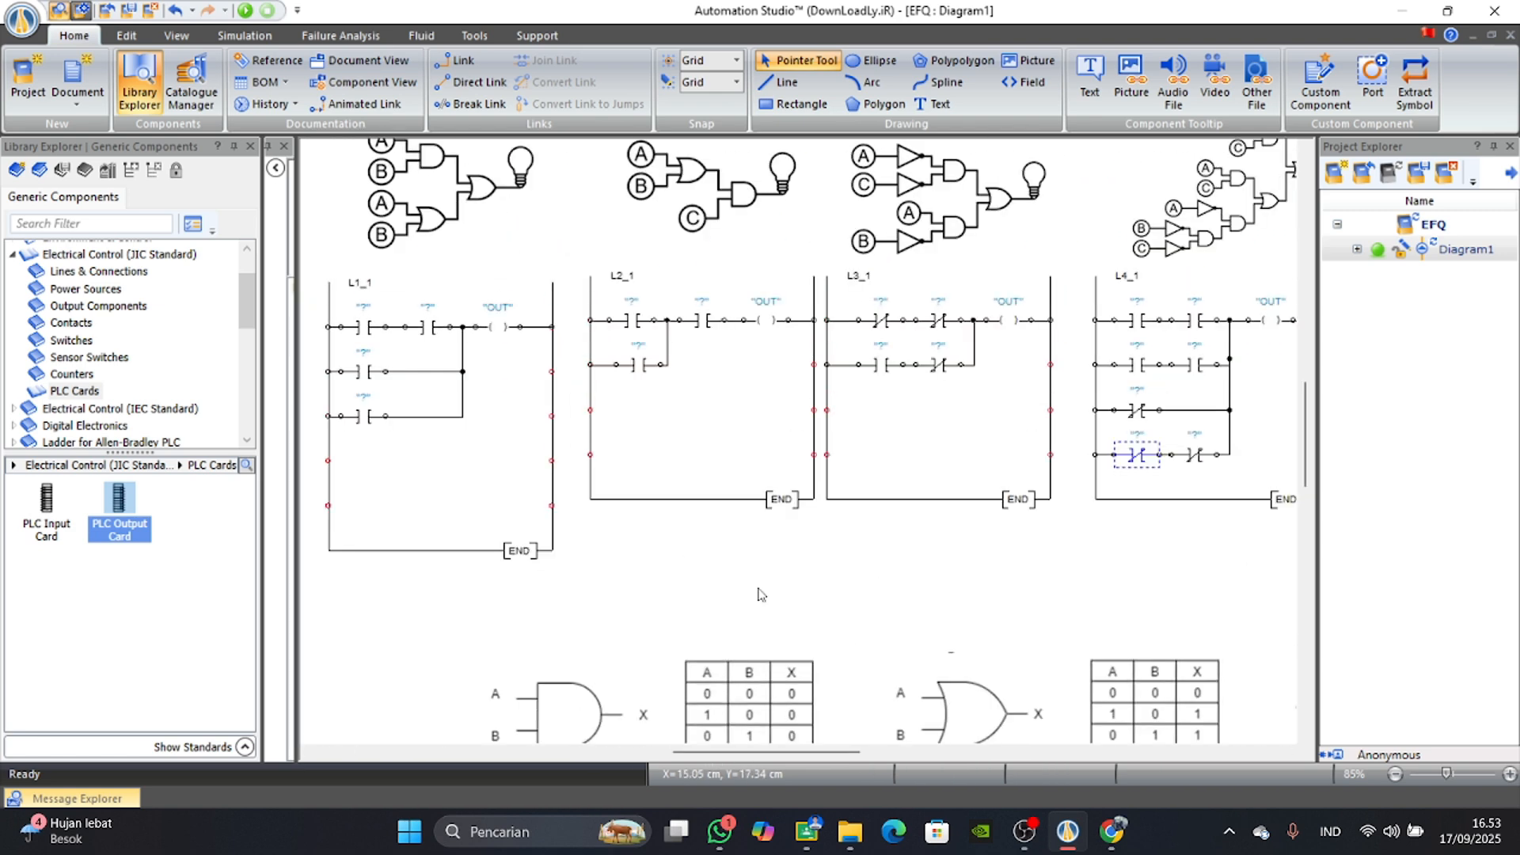
right_click(765, 580)
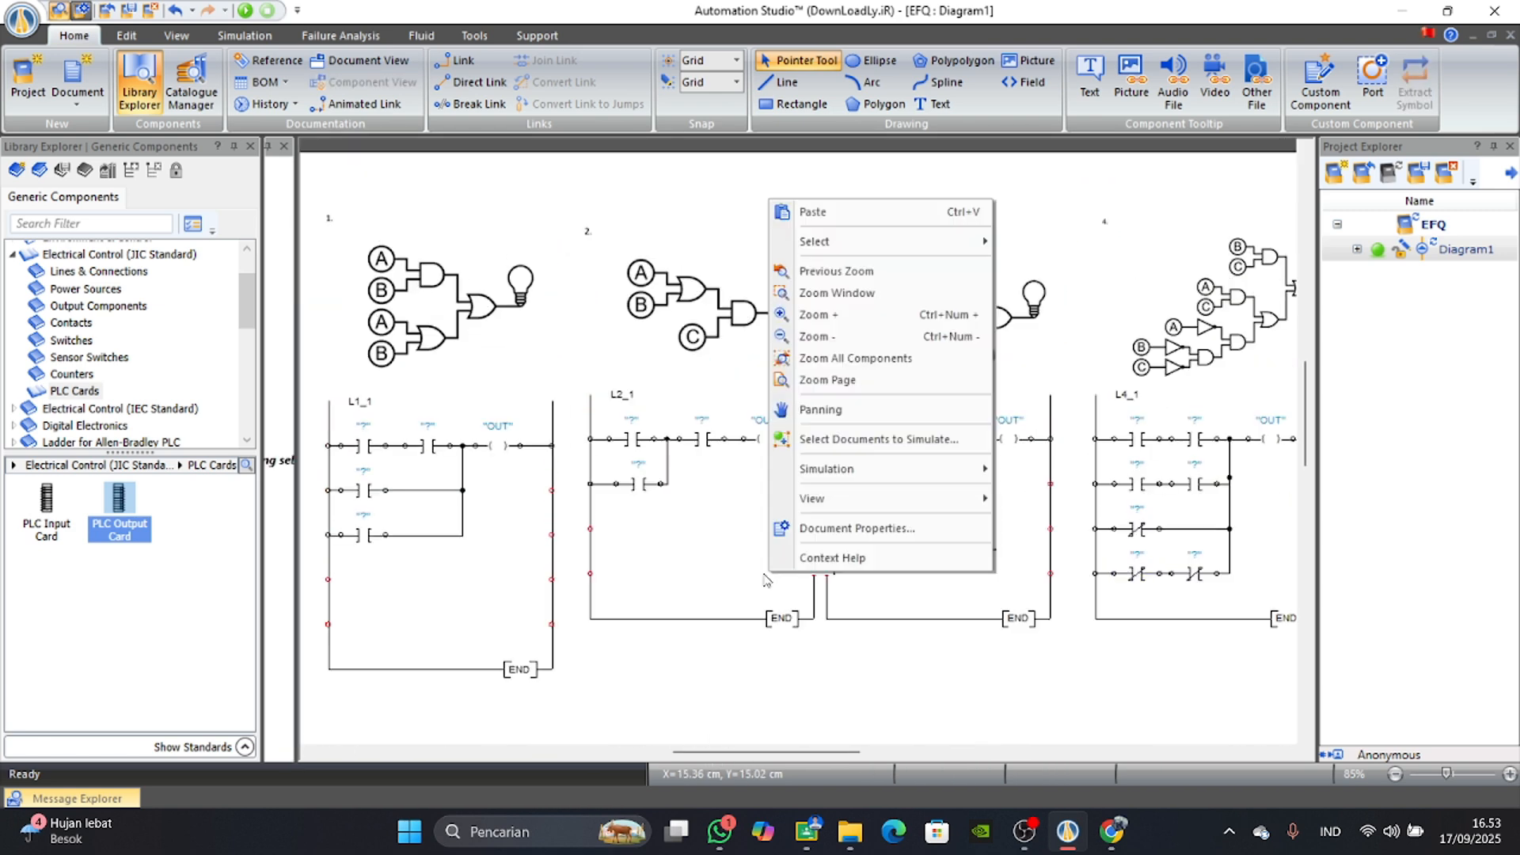
click(664, 646)
scroll(694, 665, down, 5)
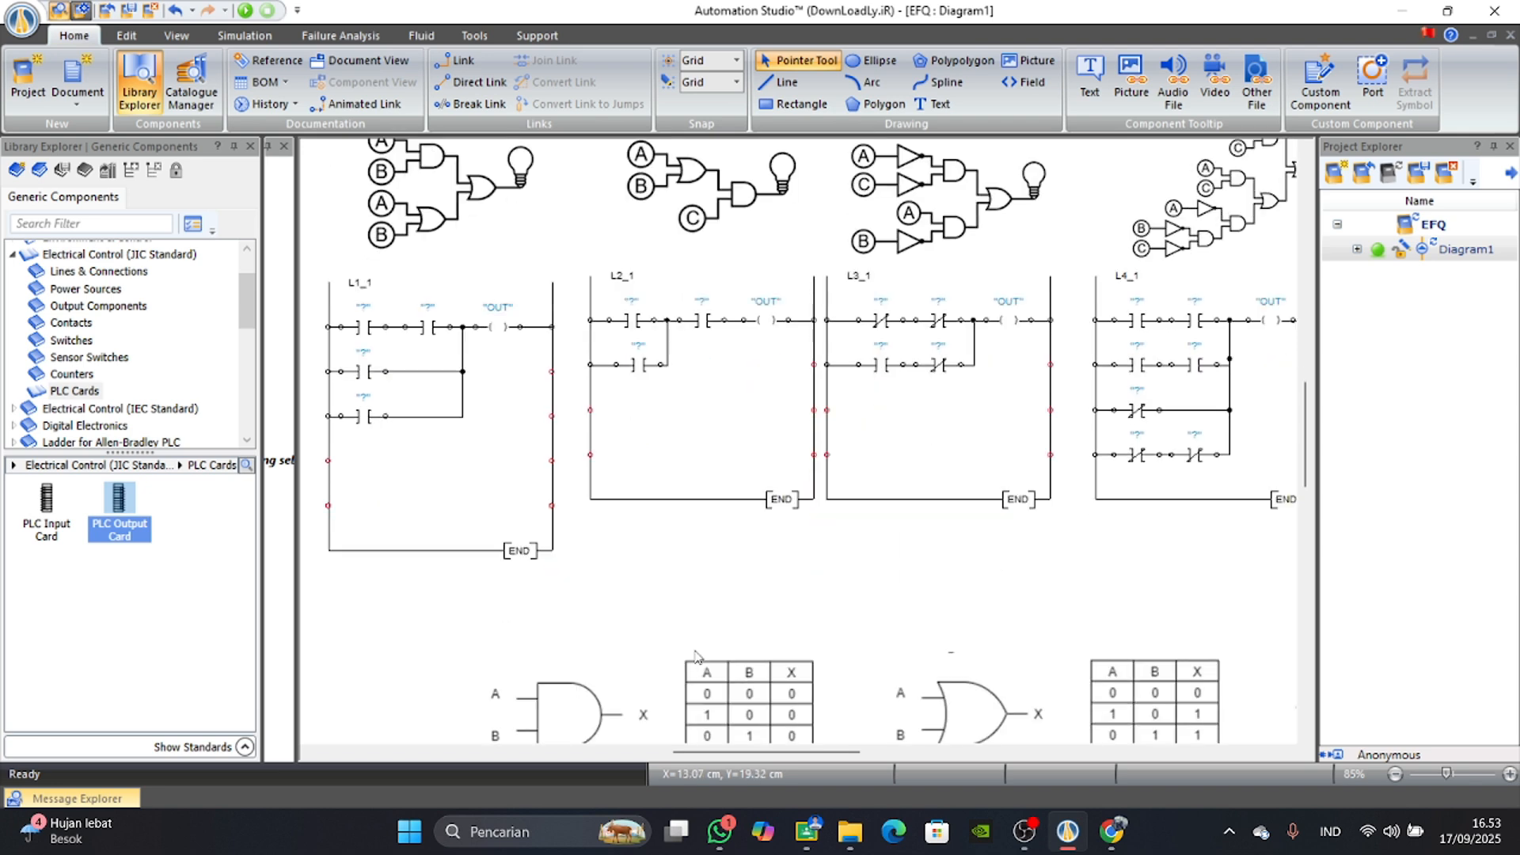
scroll(781, 693, up, 1)
ctrl+scroll(792, 682, down, 2)
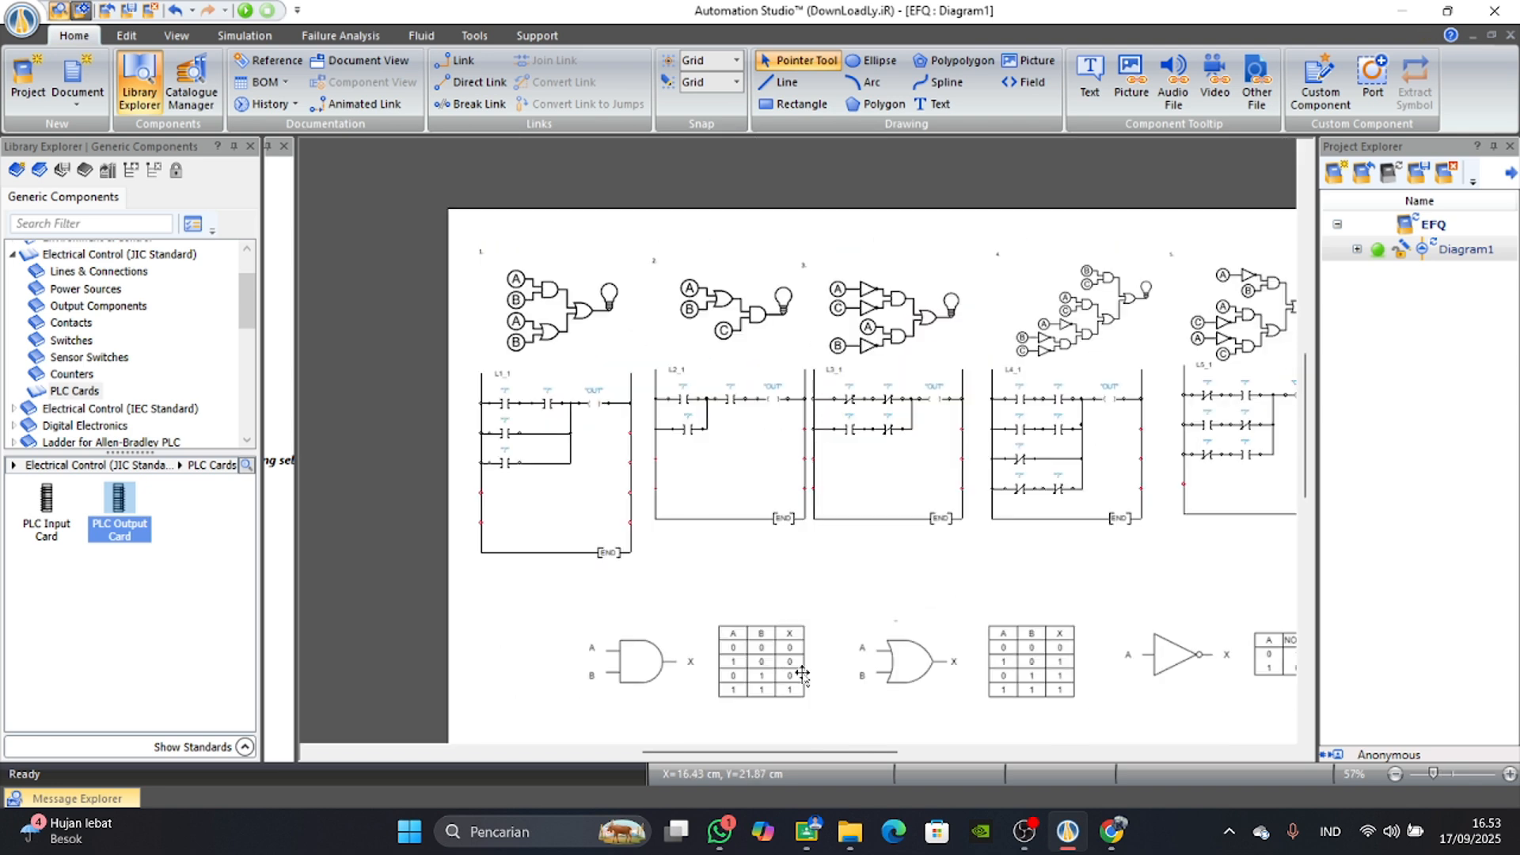
mouse_move(804, 755)
mouse_down()
mouse_move(851, 755)
mouse_move(798, 759)
mouse_up()
scroll(853, 693, down, 1)
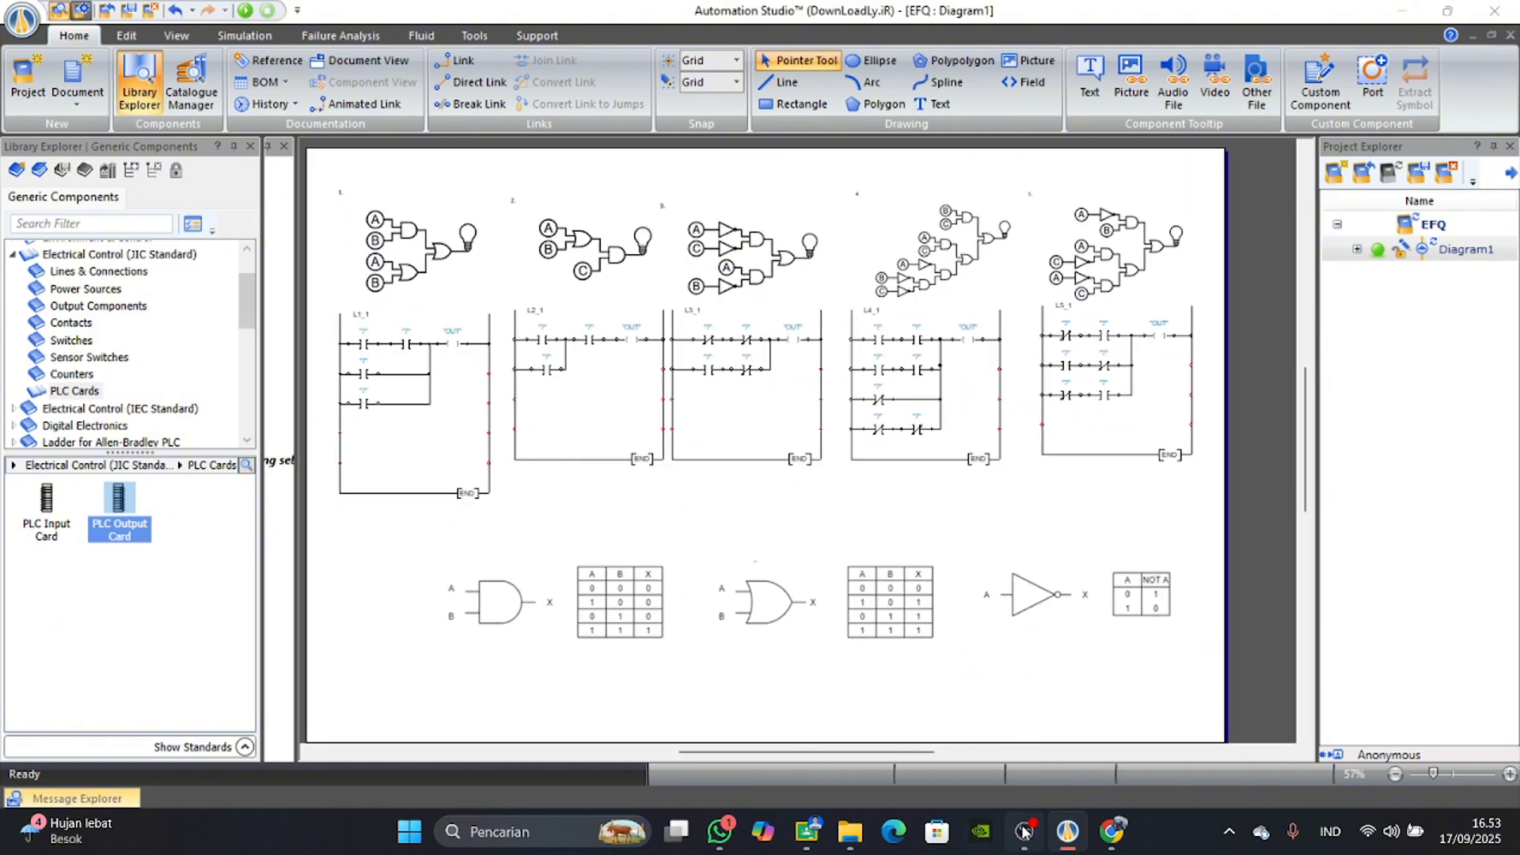